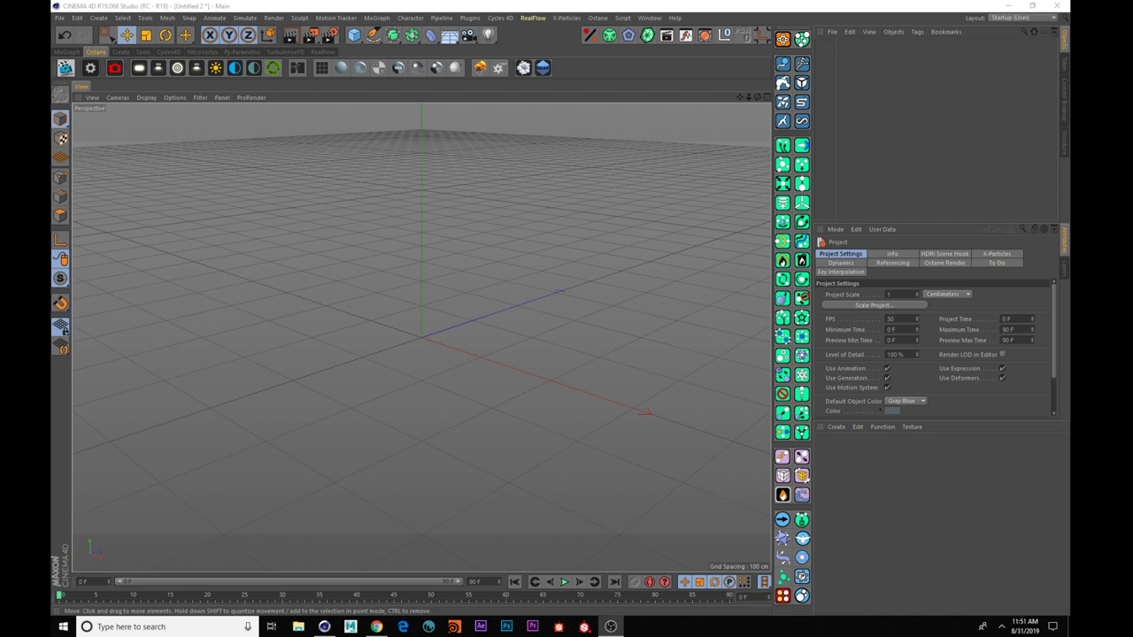
- Switch to Chrome and view the blog post "Another Mountain Scene and an IOU for a Tutorial" on SteemPeak
{"action": "left_click", "coordinate": [376, 627]}
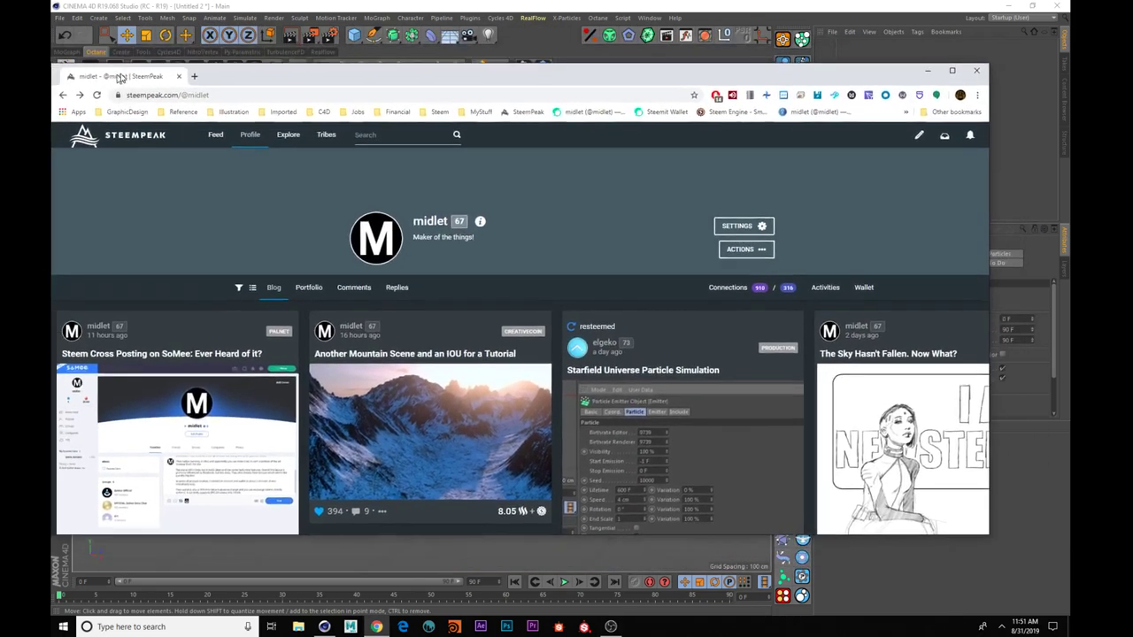
{"action": "double_click", "coordinate": [119, 78]}
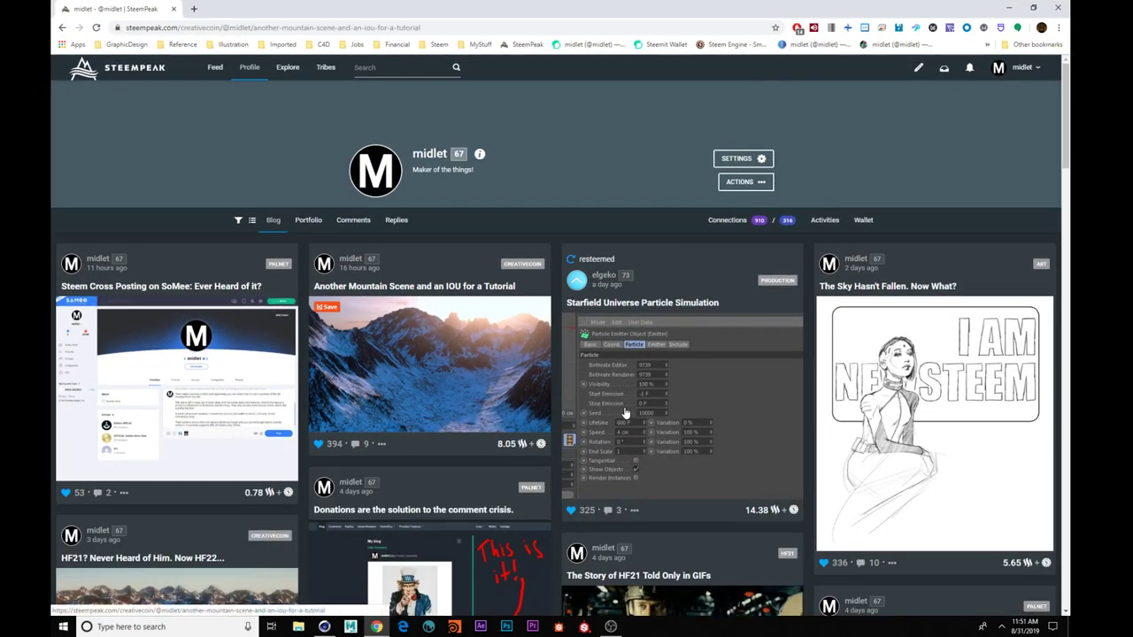
{"action": "left_click", "coordinate": [439, 335]}
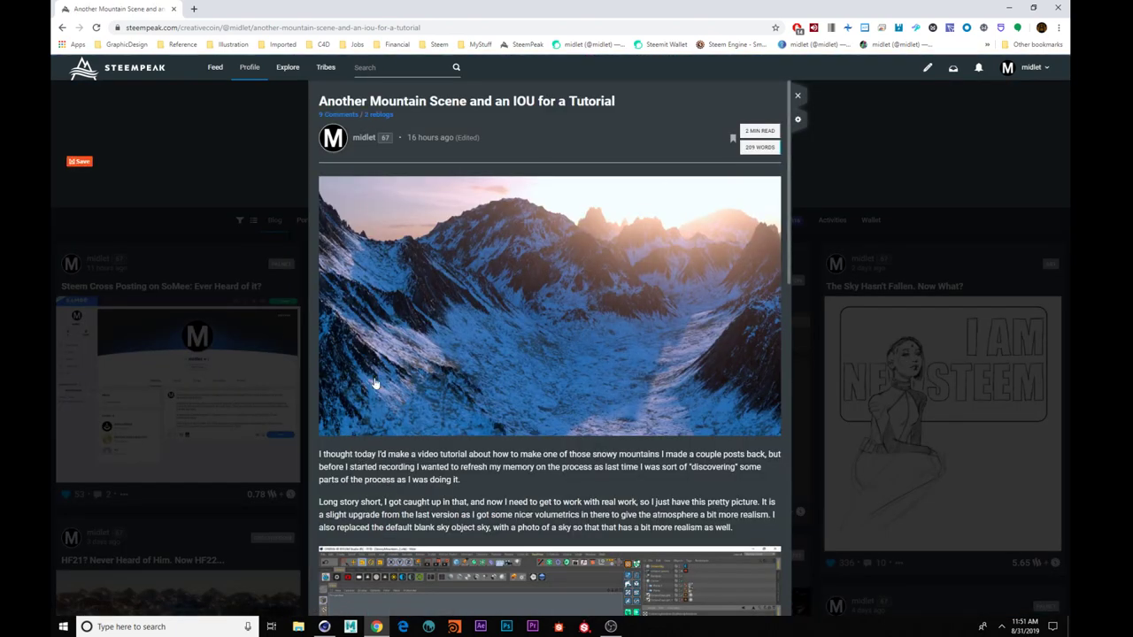
{"action": "scroll", "coordinate": [425, 340], "scroll_direction": "down", "scroll_amount": 3}
{"action": "scroll", "coordinate": [424, 339], "scroll_direction": "up", "scroll_amount": 3}
{"action": "left_click", "coordinate": [222, 177]}
- Look through the blog post "HF21? Never Heard of Him. Now HF22..." and its mountain images, and close it
{"action": "scroll", "coordinate": [666, 307], "scroll_direction": "down", "scroll_amount": 8}
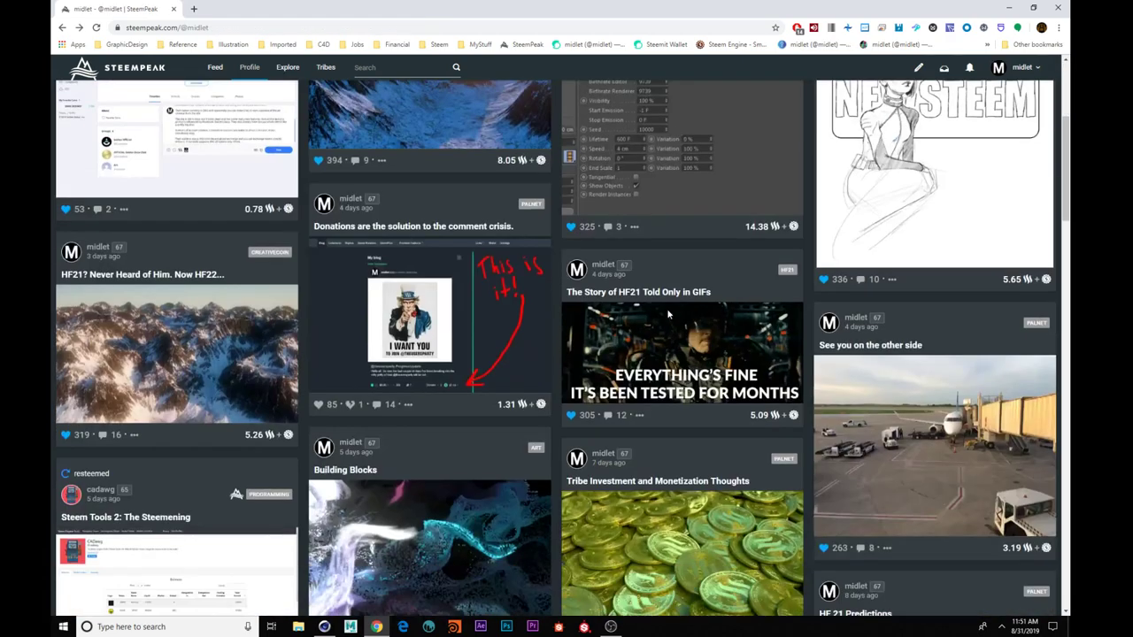
{"action": "scroll", "coordinate": [648, 308], "scroll_direction": "up", "scroll_amount": 1}
{"action": "left_click", "coordinate": [99, 259]}
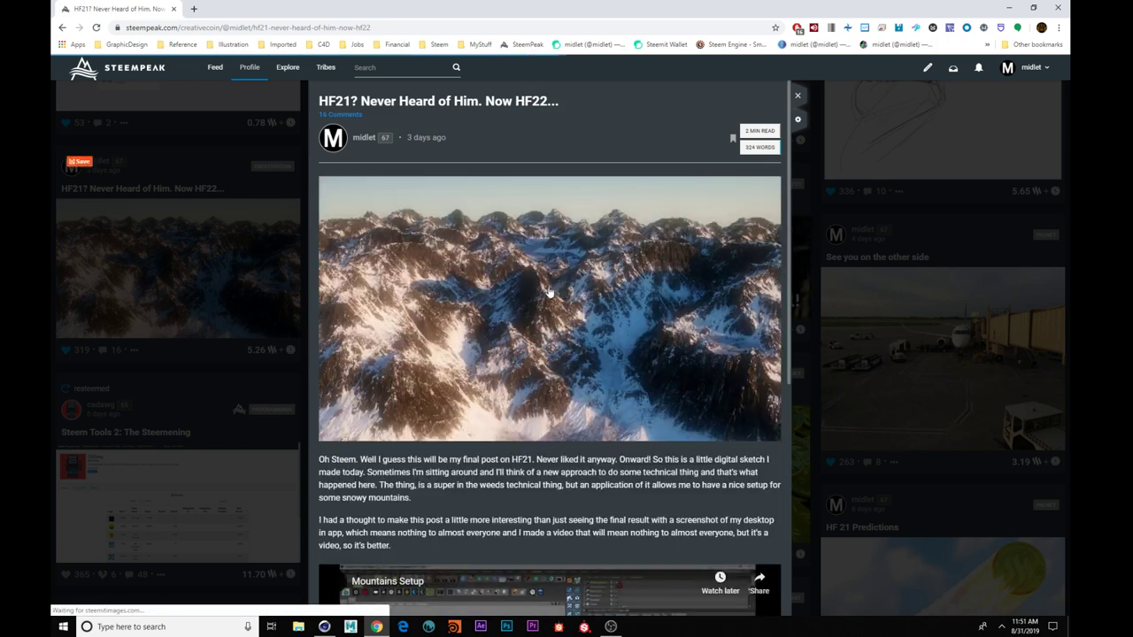
{"action": "scroll", "coordinate": [485, 340], "scroll_direction": "down", "scroll_amount": 4}
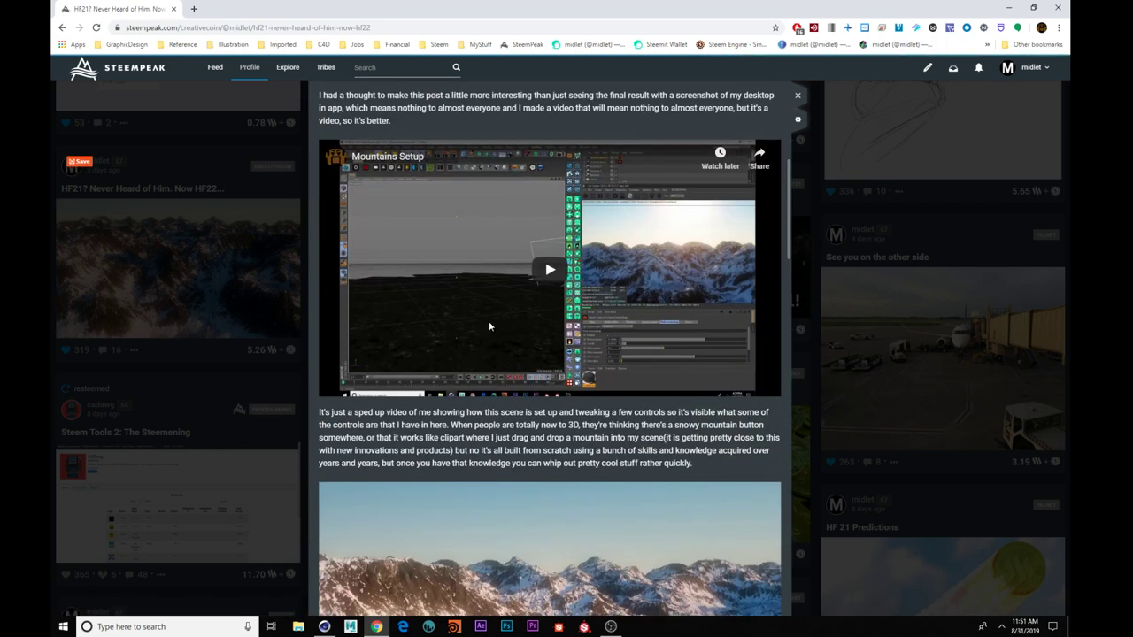
{"action": "scroll", "coordinate": [484, 517], "scroll_direction": "down", "scroll_amount": 3}
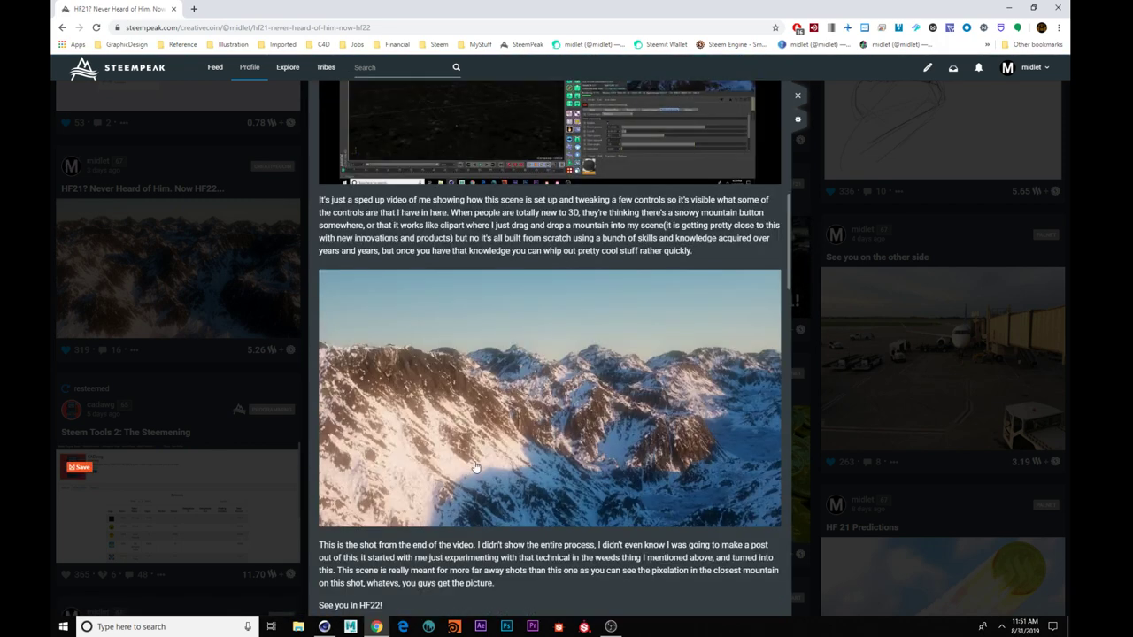
{"action": "scroll", "coordinate": [483, 507], "scroll_direction": "up", "scroll_amount": 7}
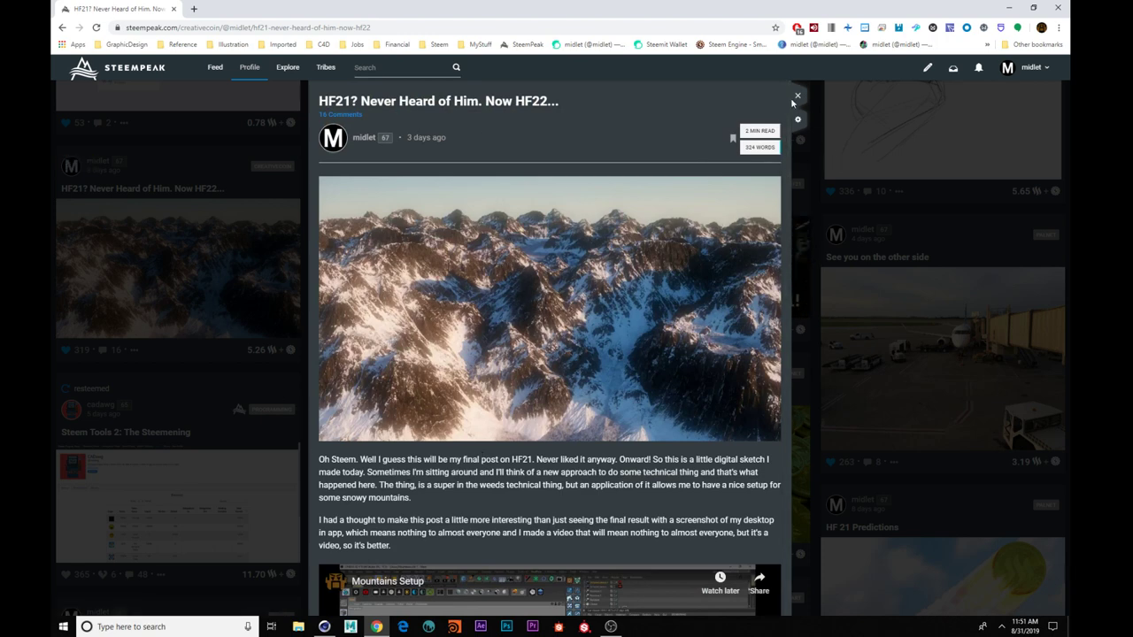
{"action": "left_click", "coordinate": [810, 256]}
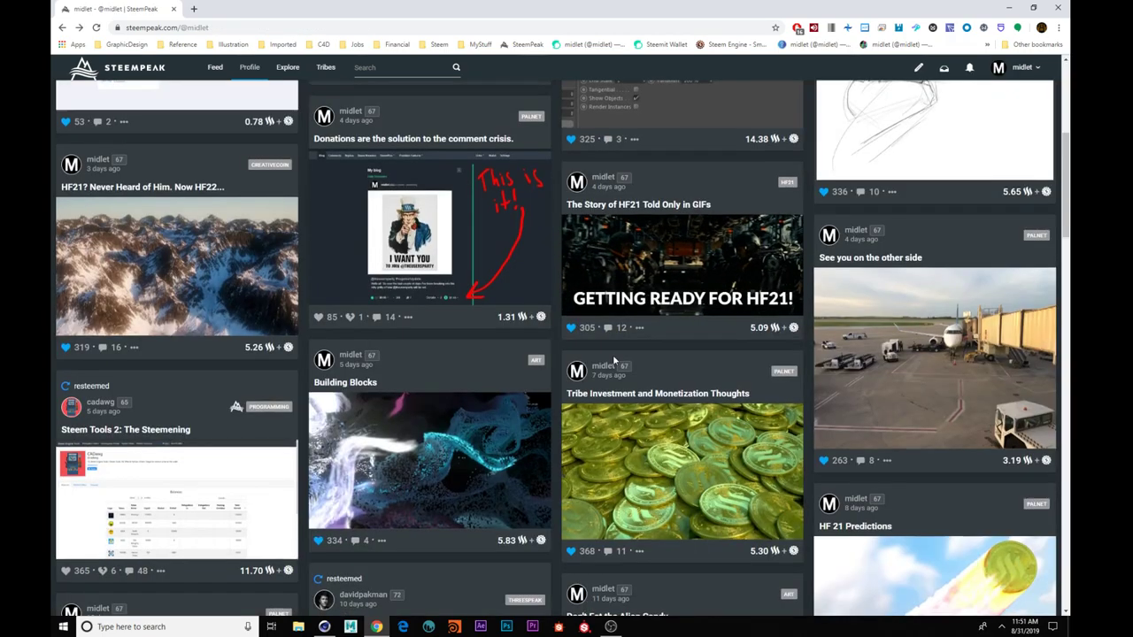
- Look over the blog's post previews and return to Cinema 4D
{"action": "scroll", "coordinate": [598, 376], "scroll_direction": "up", "scroll_amount": 4}
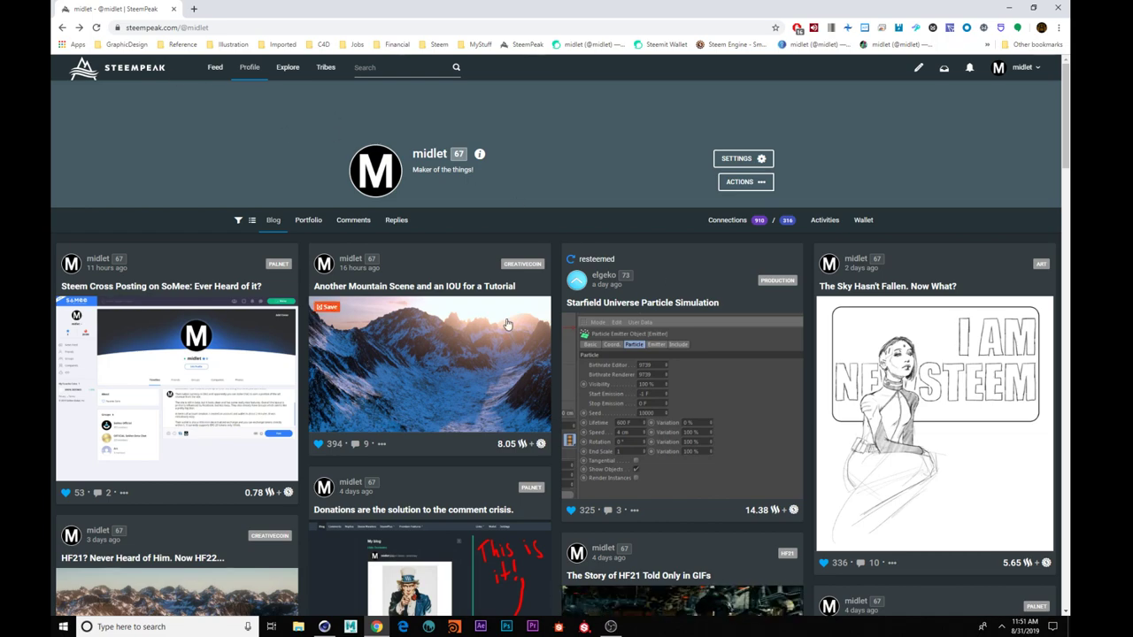
{"action": "scroll", "coordinate": [573, 401], "scroll_direction": "down", "scroll_amount": 3}
{"action": "scroll", "coordinate": [572, 401], "scroll_direction": "up", "scroll_amount": 3}
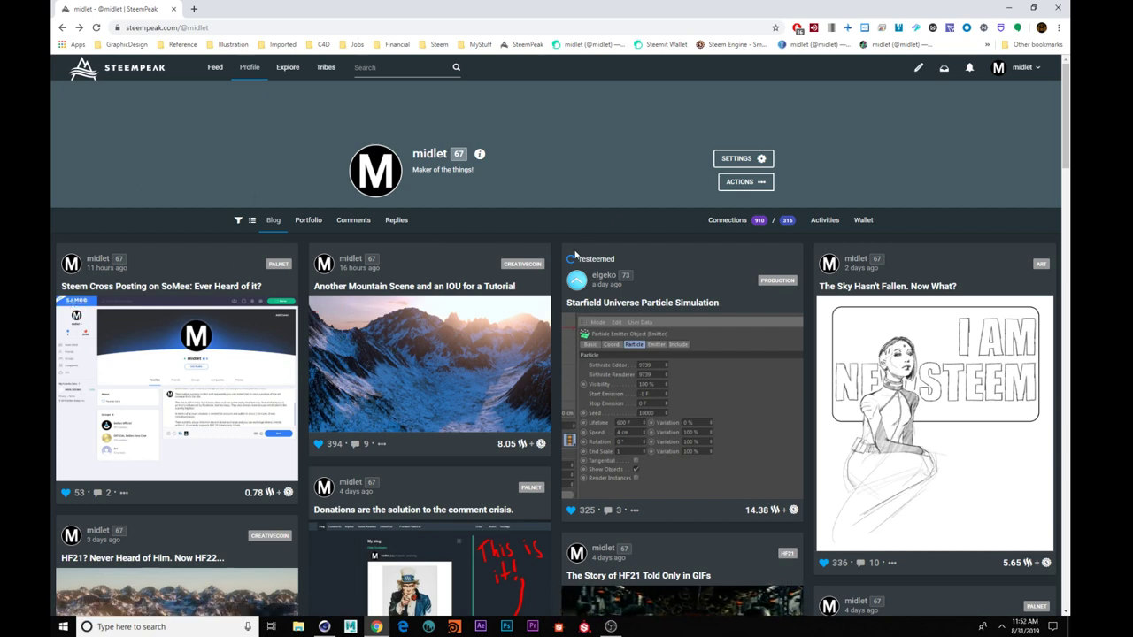
{"action": "scroll", "coordinate": [403, 383], "scroll_direction": "down", "scroll_amount": 1}
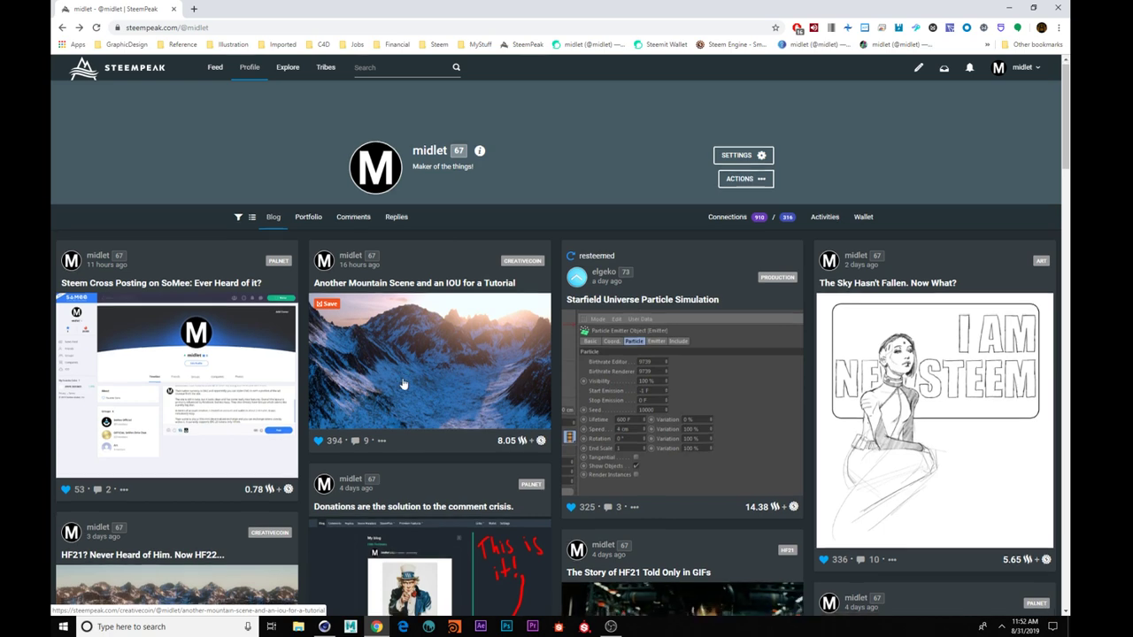
{"action": "scroll", "coordinate": [403, 384], "scroll_direction": "down", "scroll_amount": 3}
{"action": "scroll", "coordinate": [321, 384], "scroll_direction": "up", "scroll_amount": 2}
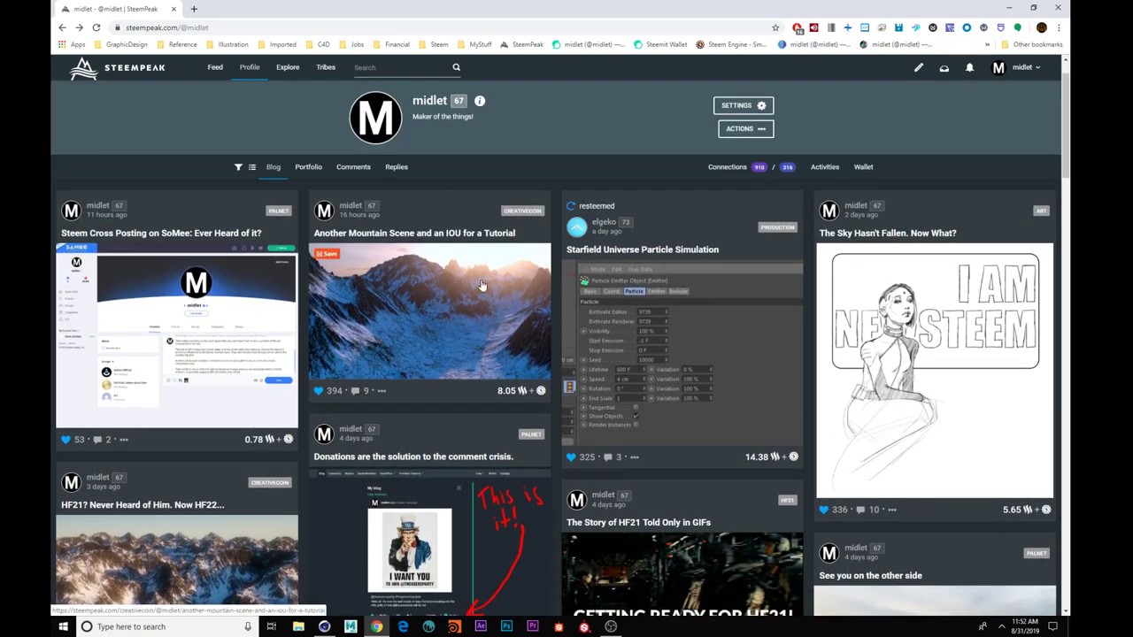
{"action": "scroll", "coordinate": [478, 288], "scroll_direction": "up", "scroll_amount": 1}
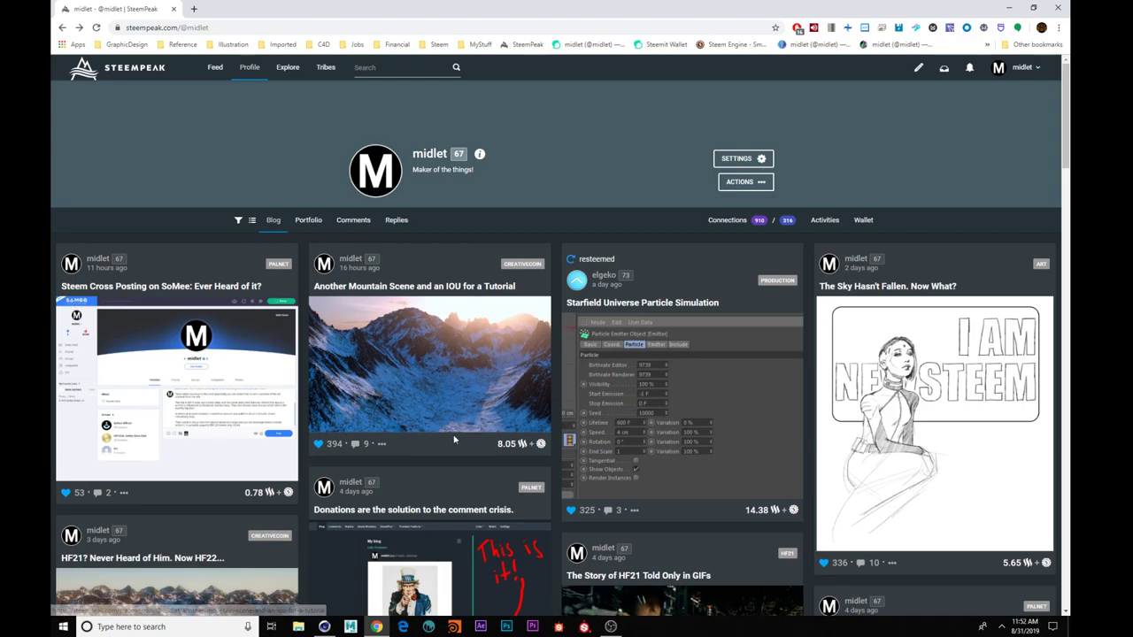
{"action": "scroll", "coordinate": [454, 440], "scroll_direction": "down", "scroll_amount": 6}
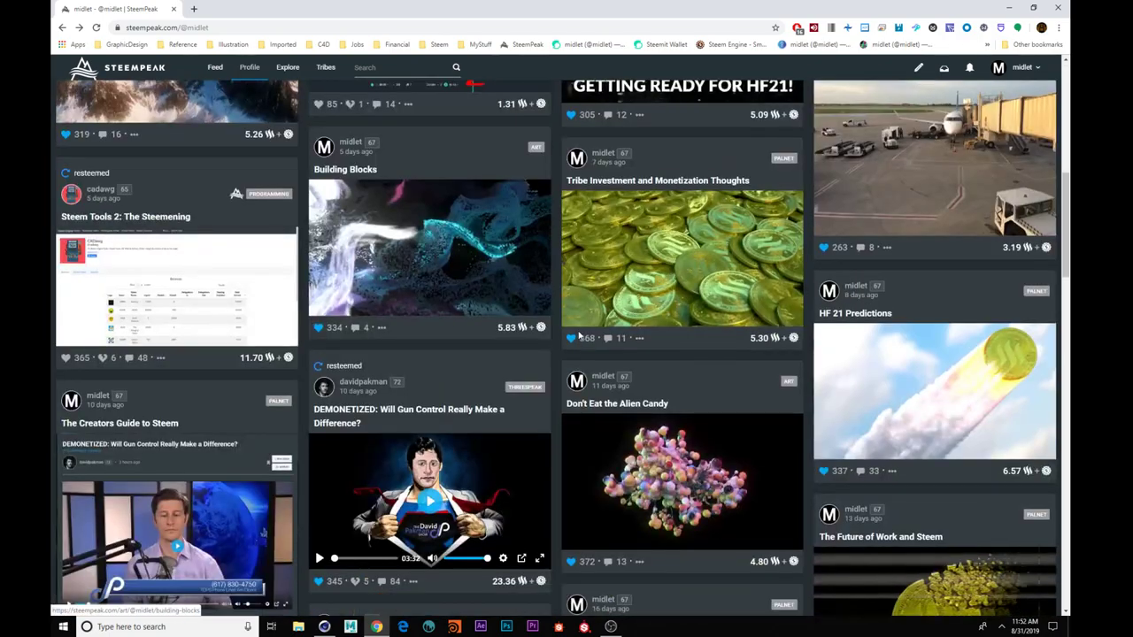
{"action": "scroll", "coordinate": [580, 335], "scroll_direction": "down", "scroll_amount": 6}
{"action": "scroll", "coordinate": [580, 335], "scroll_direction": "up", "scroll_amount": 12}
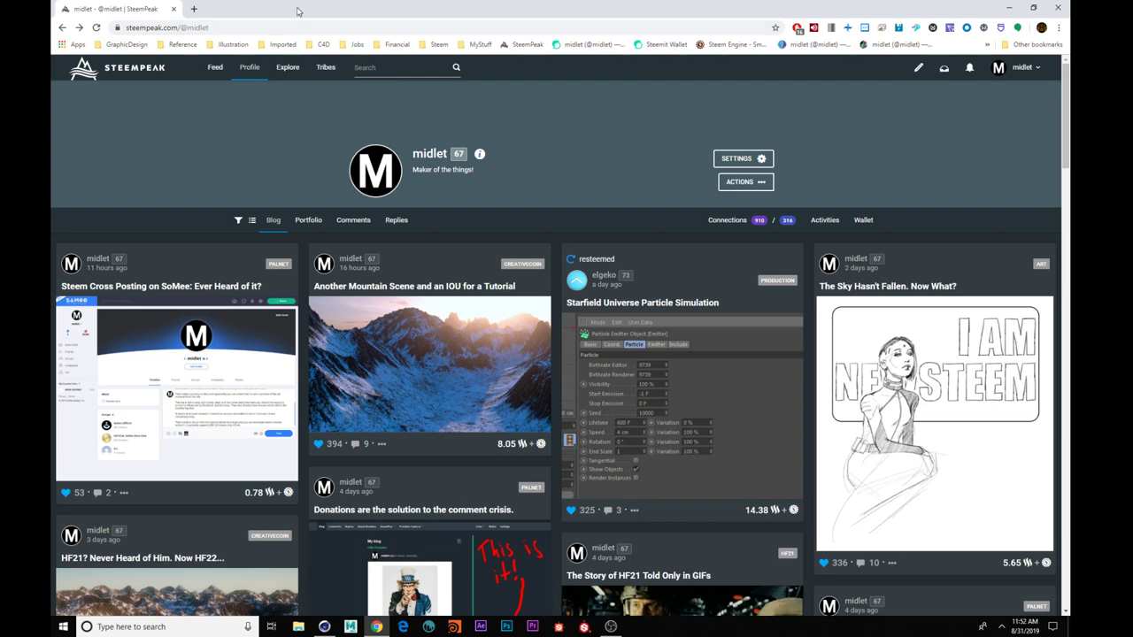
{"action": "left_click_drag", "start_coordinate": [297, 12], "coordinate": [0, 238]}
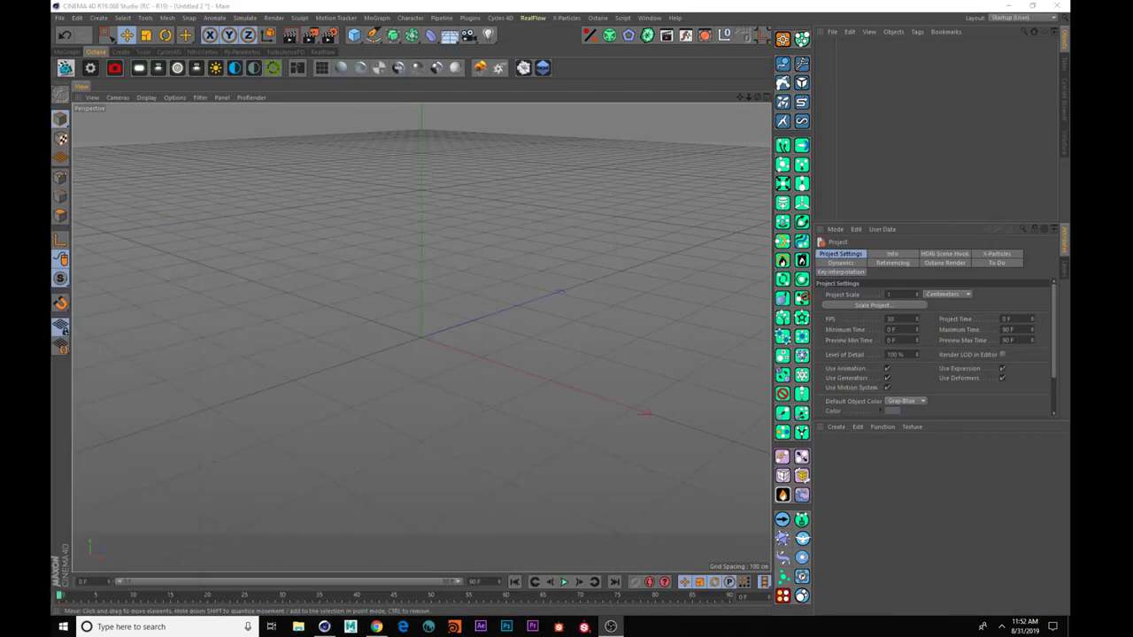
{"action": "left_click", "coordinate": [422, 237]}
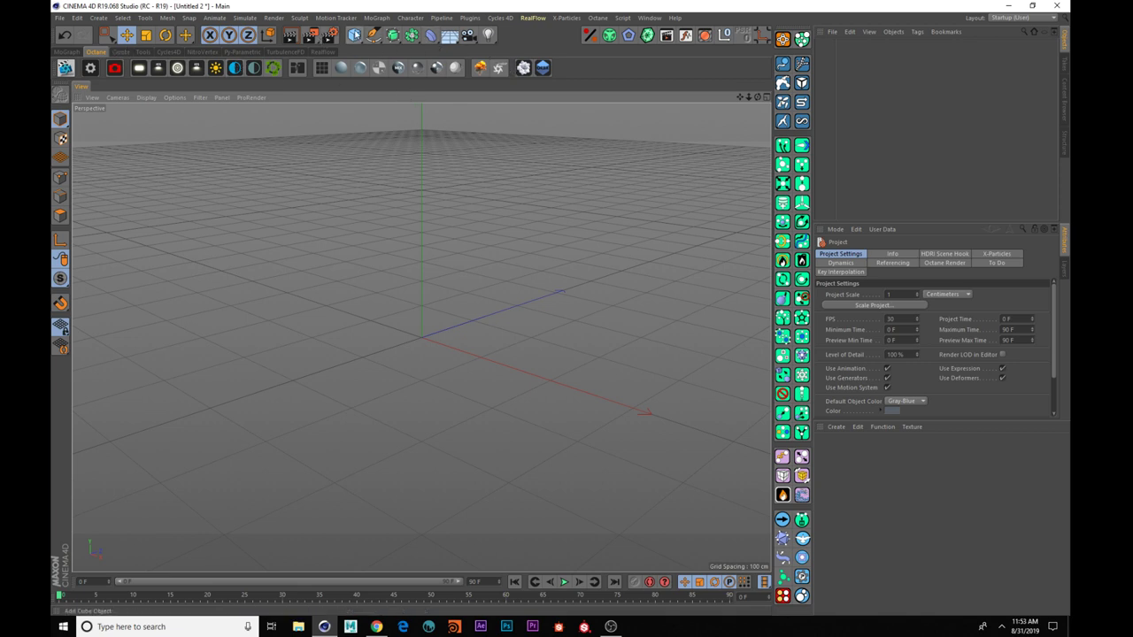
- Add a Landscape primitive to examine its shape from several angles, and delete it
{"action": "left_click", "coordinate": [354, 34]}
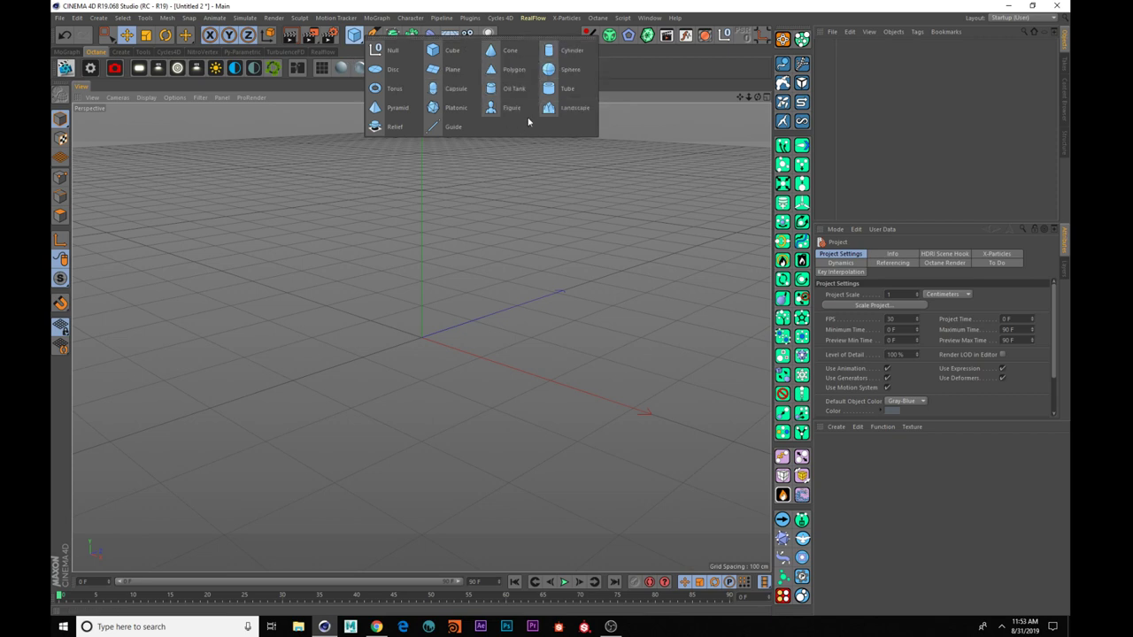
{"action": "left_click", "coordinate": [561, 111]}
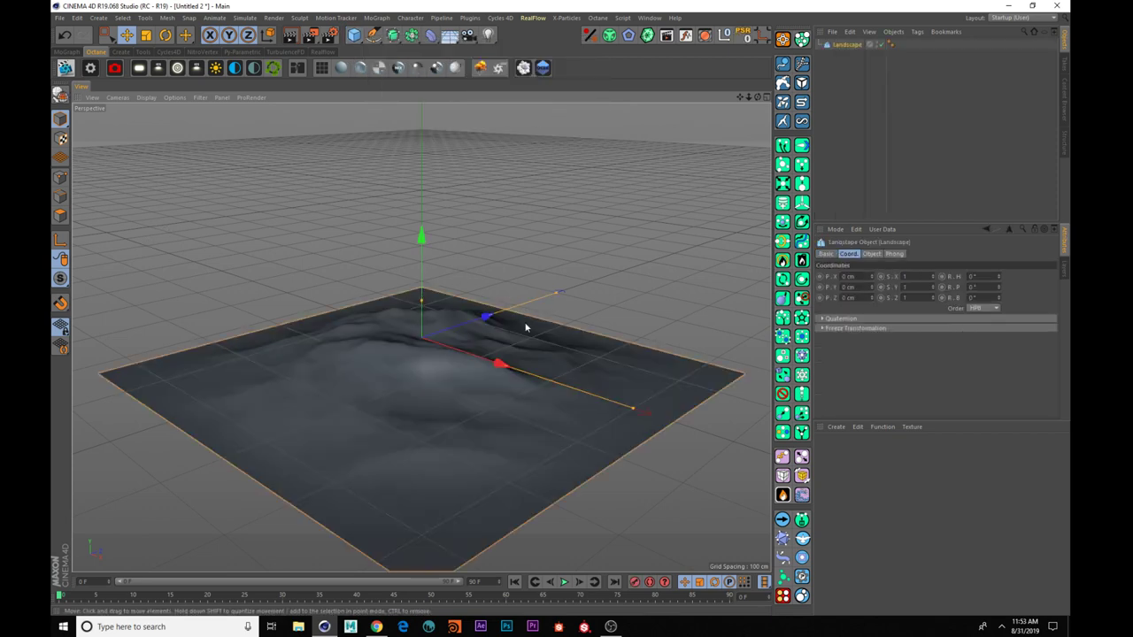
{"action": "left_click_drag", "start_coordinate": [526, 329], "coordinate": [478, 305], "text": "alt"}
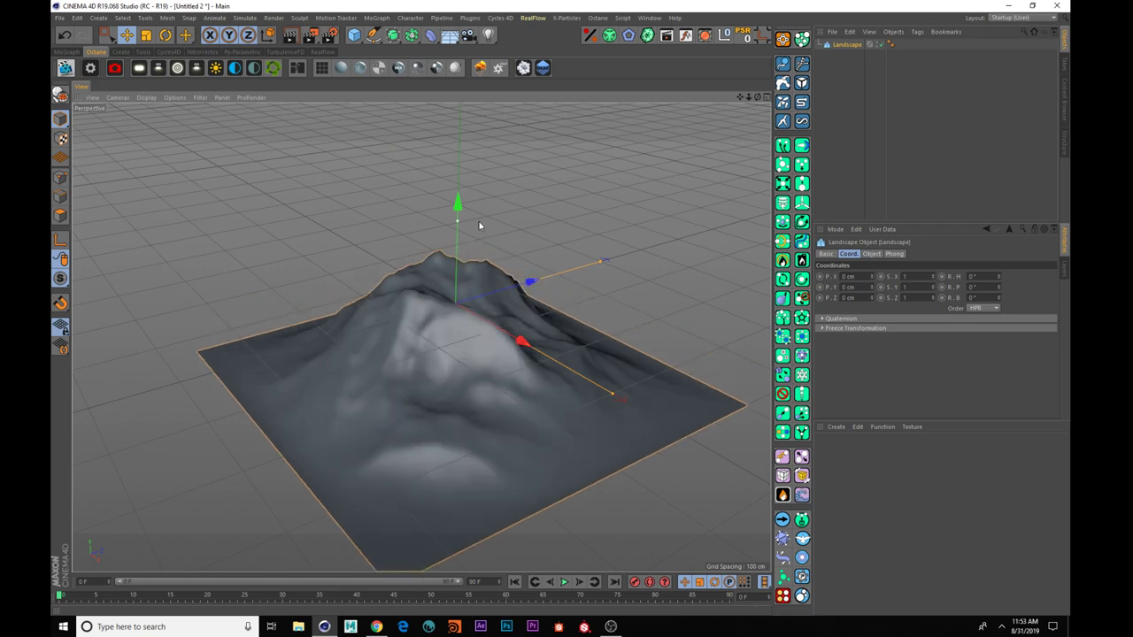
{"action": "left_click_drag", "start_coordinate": [435, 319], "coordinate": [391, 355], "text": "alt"}
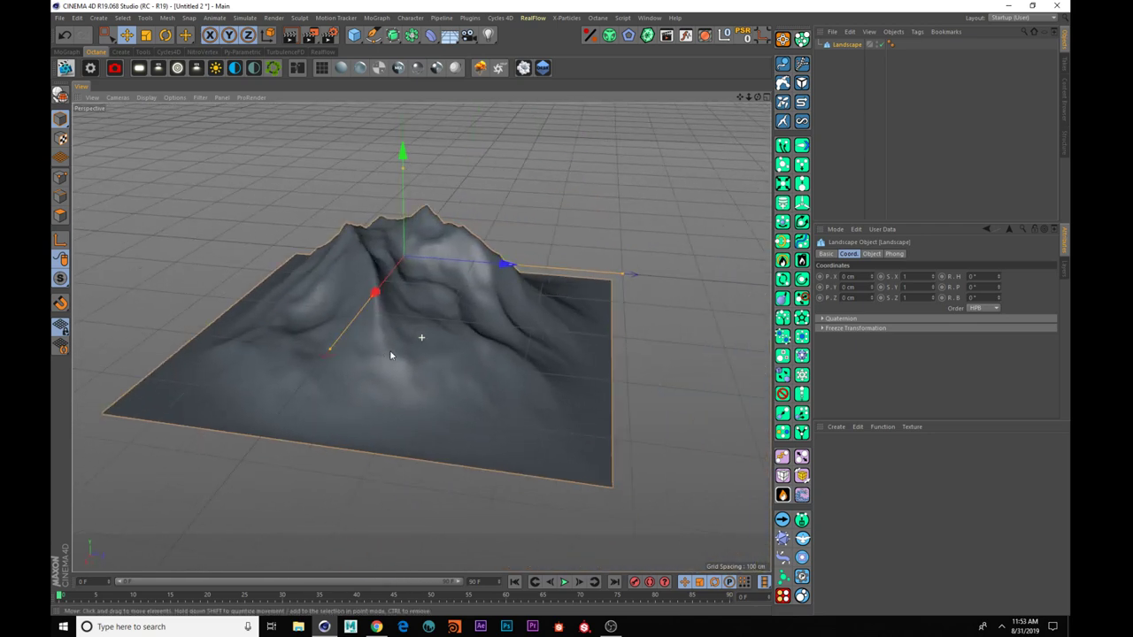
{"action": "left_click_drag", "start_coordinate": [491, 350], "coordinate": [406, 335], "text": "alt"}
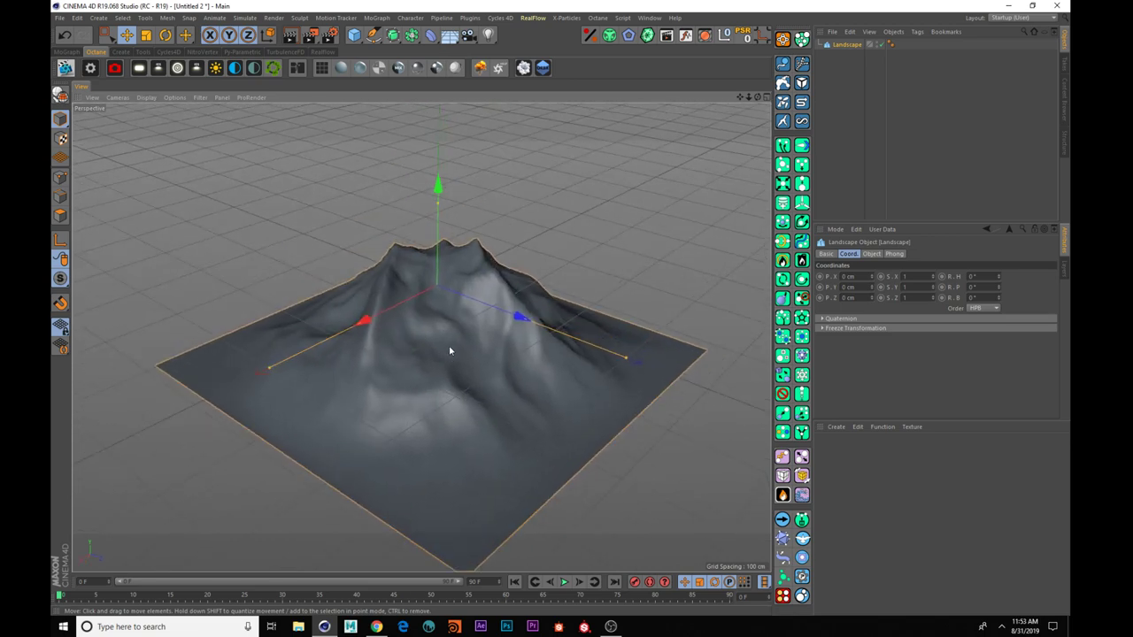
{"action": "left_click_drag", "start_coordinate": [497, 278], "coordinate": [461, 272], "text": "alt"}
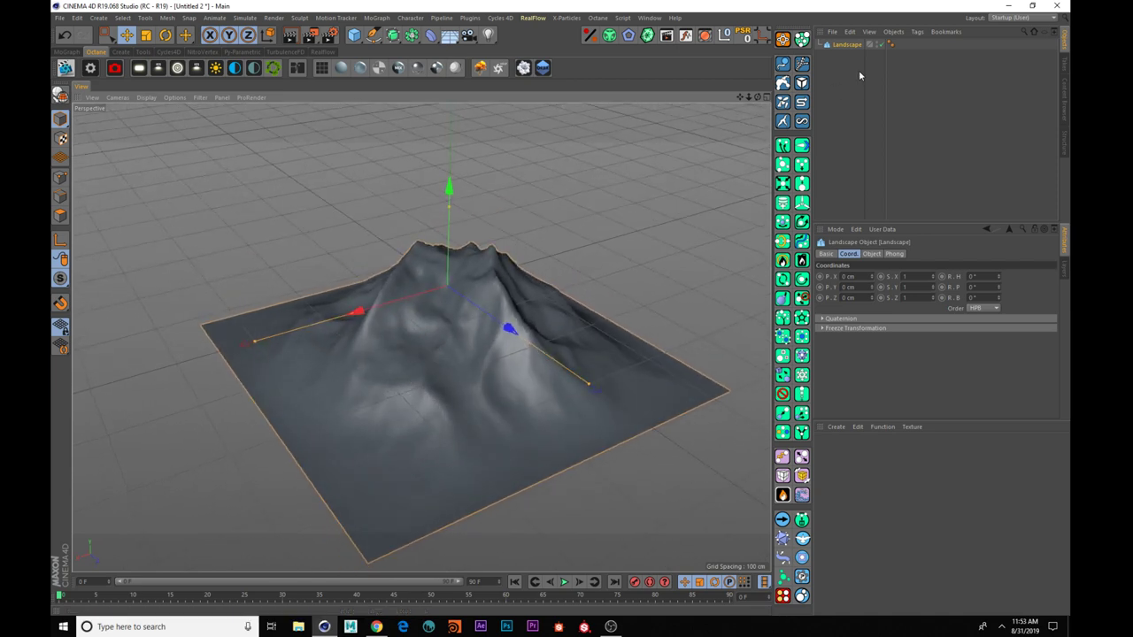
{"action": "key", "text": "Delete"}
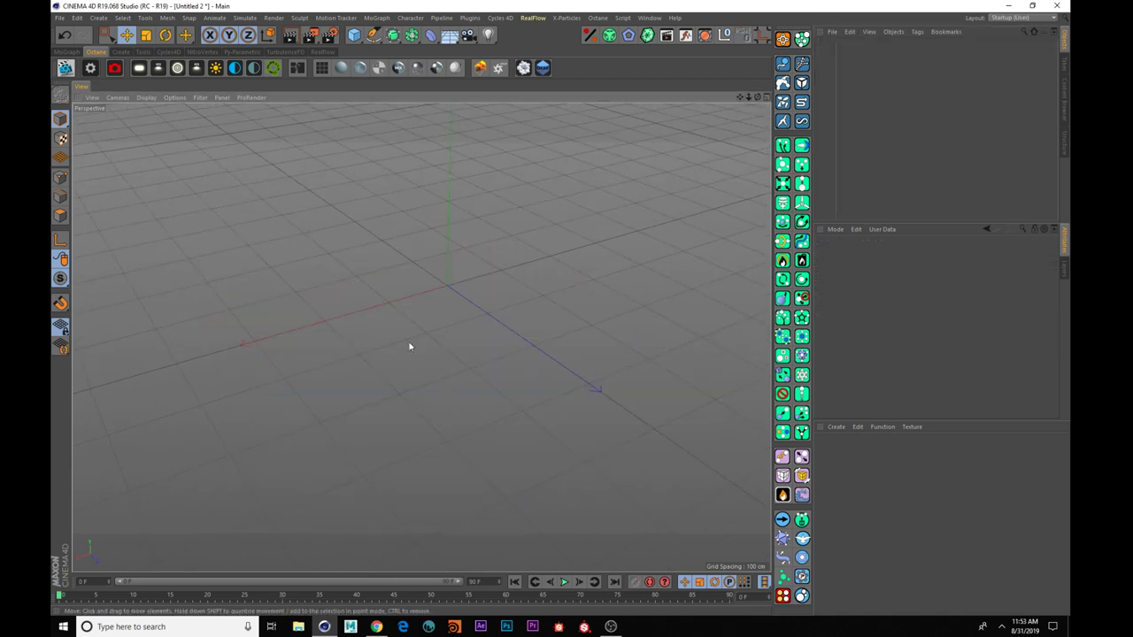
- Add a Plane primitive to the empty scene
{"action": "left_click", "coordinate": [120, 52]}
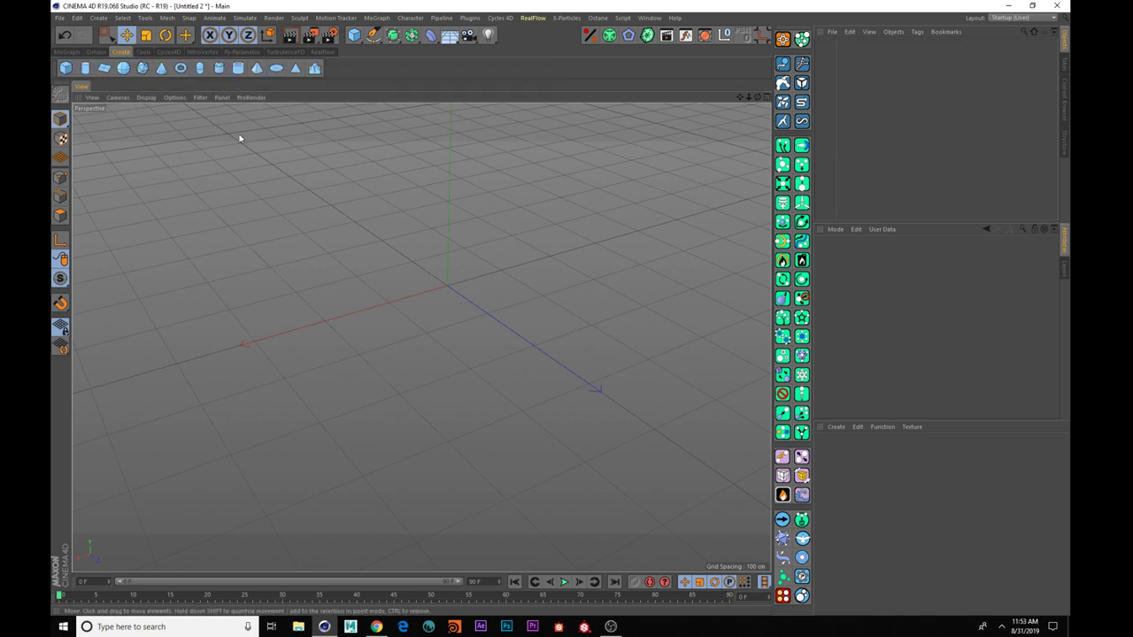
{"action": "left_click", "coordinate": [103, 68]}
{"action": "left_click_drag", "start_coordinate": [438, 370], "coordinate": [448, 368], "text": "alt"}
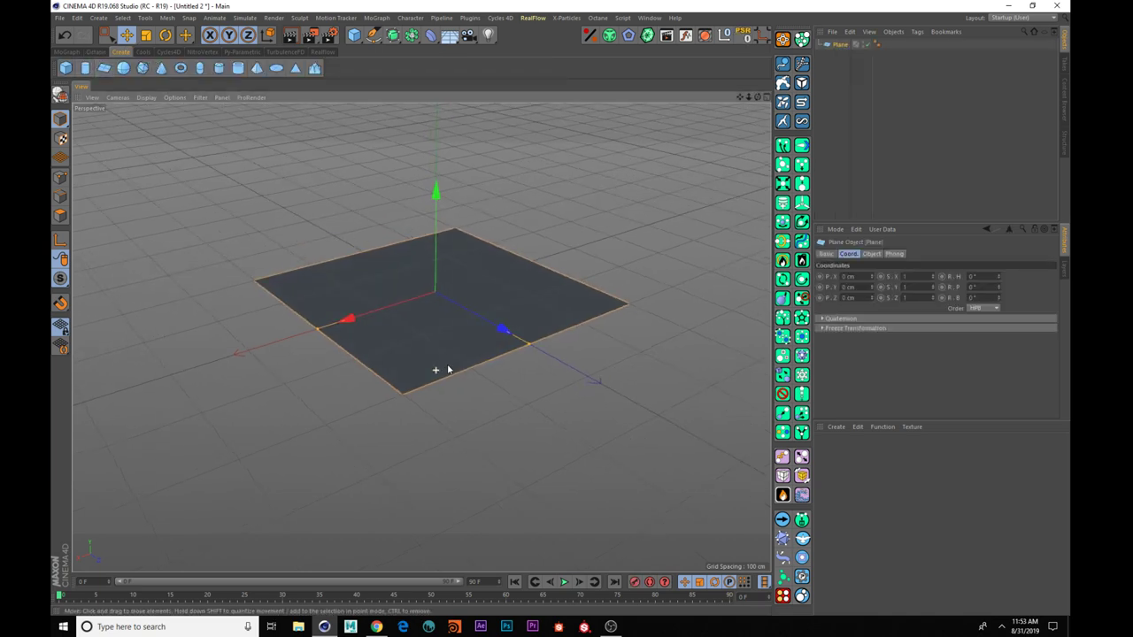
- Set the plane's width and height to 500 cm each
{"action": "left_click", "coordinate": [871, 254]}
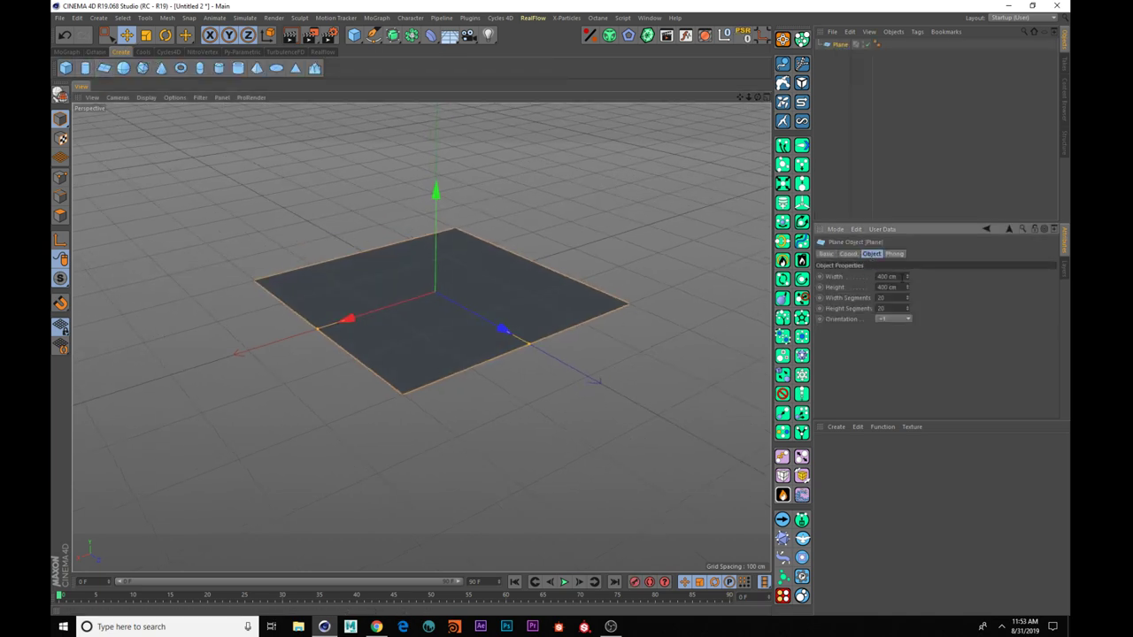
{"action": "left_click_drag", "start_coordinate": [901, 277], "coordinate": [751, 319]}
{"action": "type", "text": "500"}
{"action": "left_click", "coordinate": [892, 287]}
{"action": "type", "text": "500"}
{"action": "key", "text": "Return"}
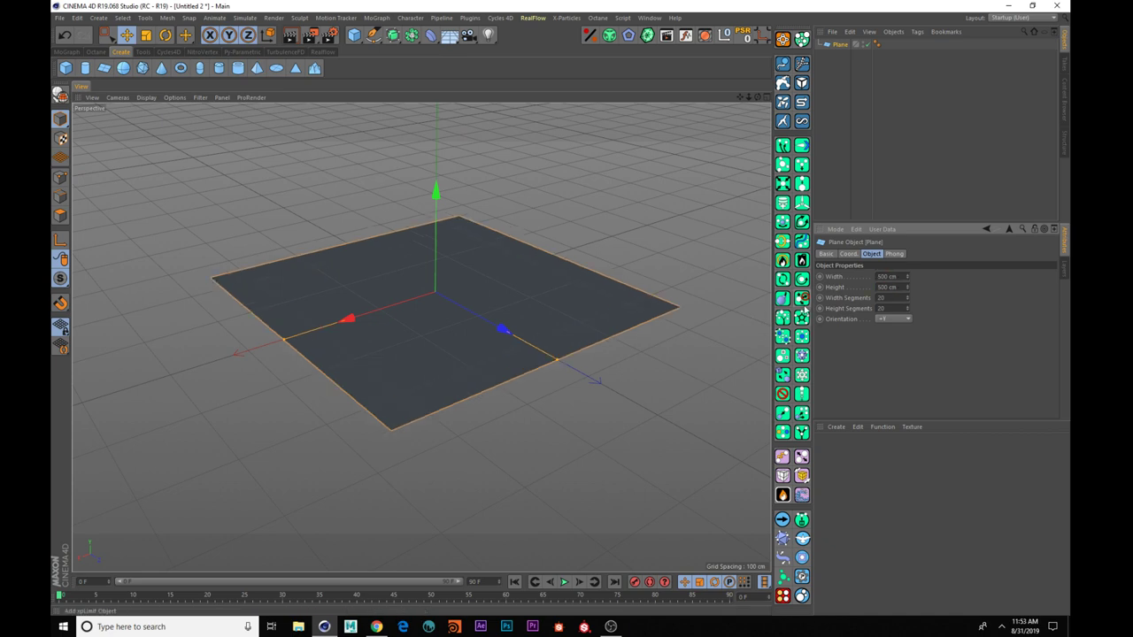
- Create an Octane diffuse material and change its material type to Universal
{"action": "middle_click_drag", "start_coordinate": [510, 319], "coordinate": [493, 347], "text": "alt"}
{"action": "right_click_drag", "start_coordinate": [384, 335], "coordinate": [523, 311], "text": "alt"}
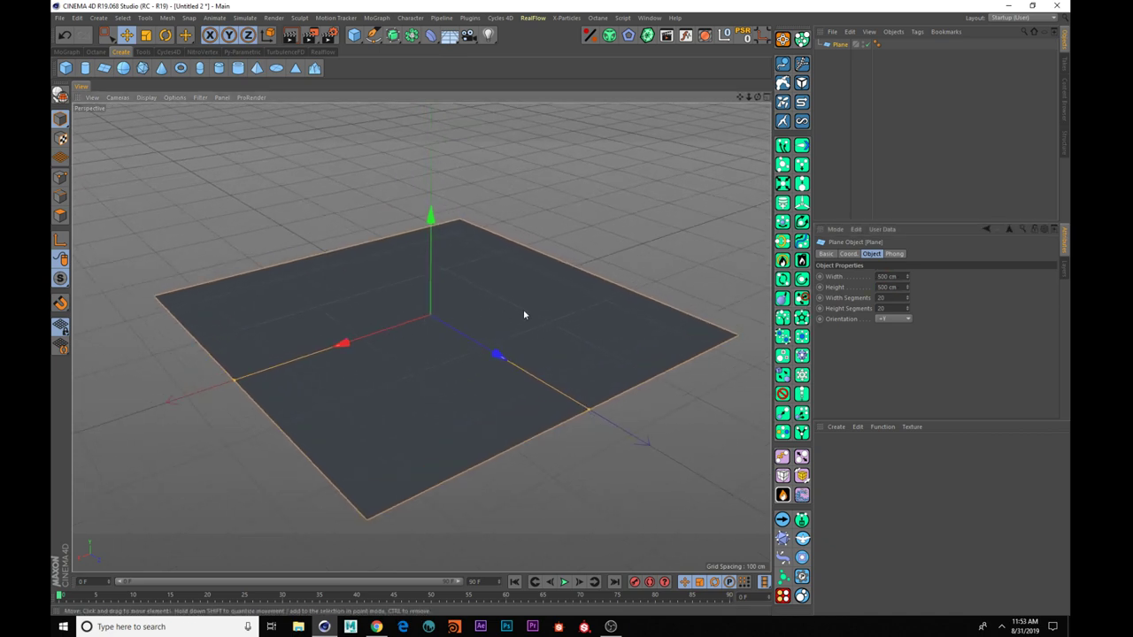
{"action": "left_click_drag", "start_coordinate": [523, 311], "coordinate": [563, 311], "text": "alt"}
{"action": "middle_click_drag", "start_coordinate": [563, 311], "coordinate": [550, 298], "text": "alt"}
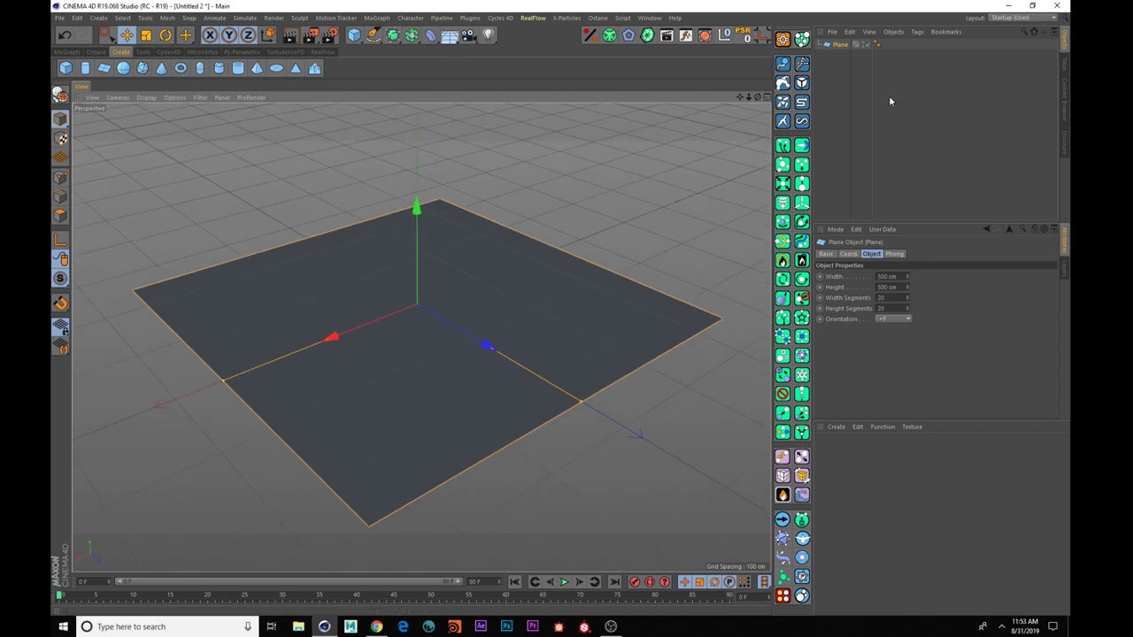
{"action": "left_click", "coordinate": [98, 52]}
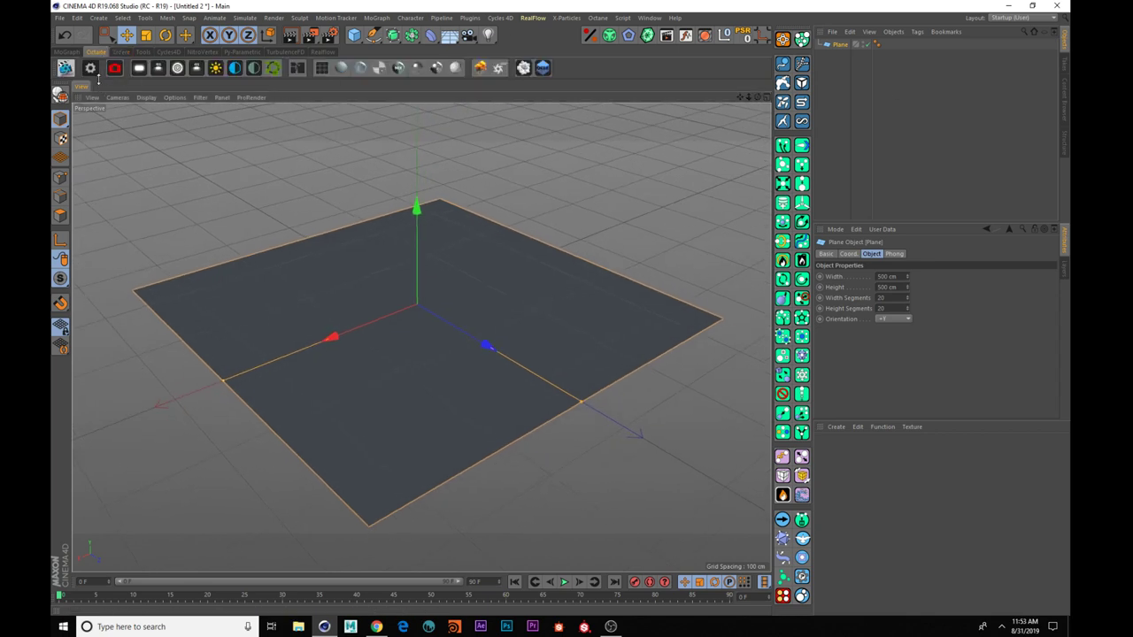
{"action": "left_click", "coordinate": [341, 68]}
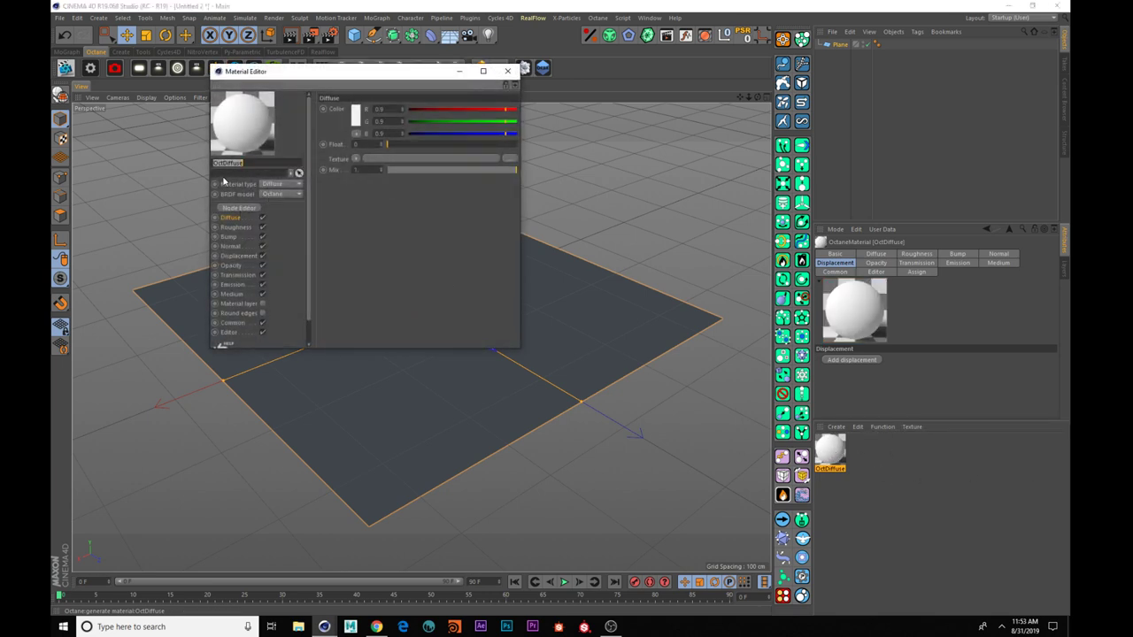
{"action": "left_click", "coordinate": [298, 184]}
{"action": "left_click", "coordinate": [280, 246]}
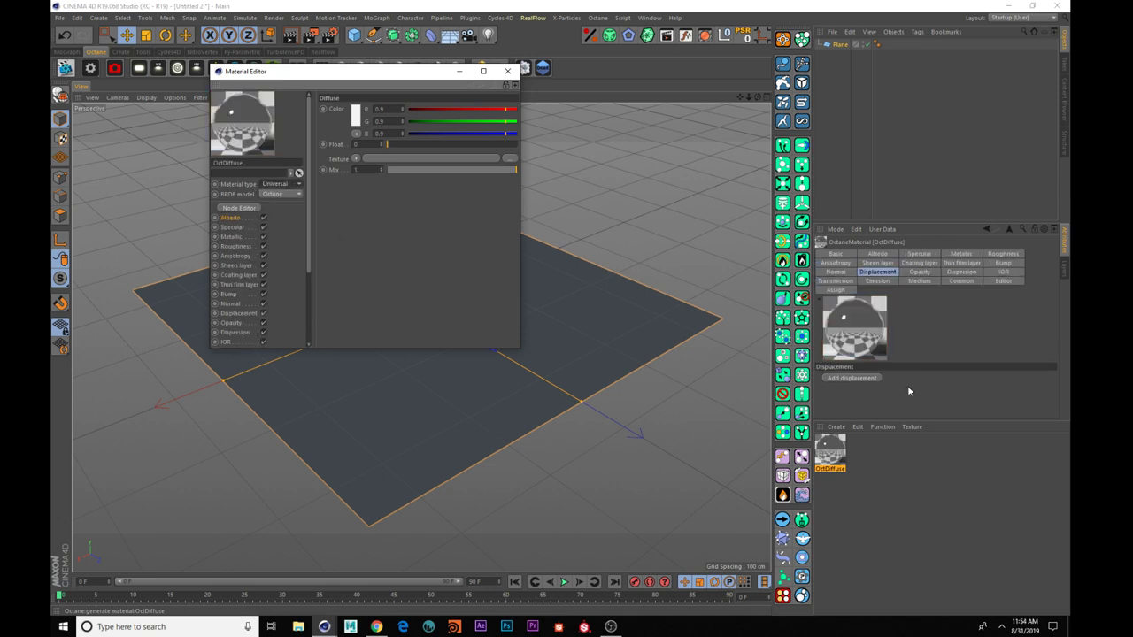
- Set the material's metallic value to 0 and apply the material to the plane
{"action": "left_click", "coordinate": [961, 254]}
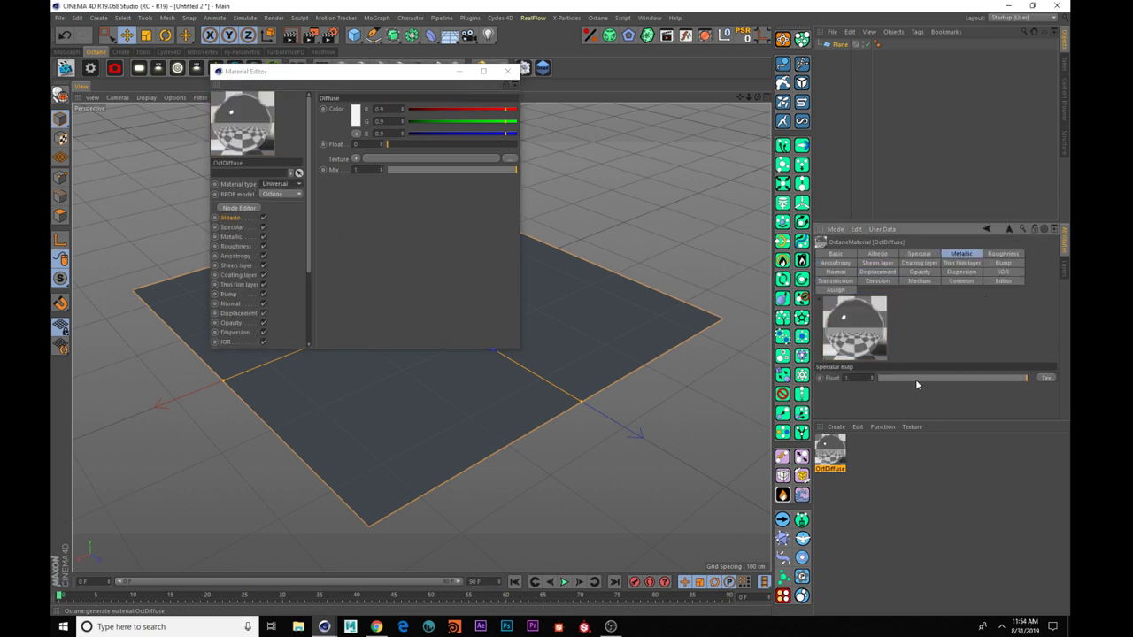
{"action": "left_click_drag", "start_coordinate": [916, 379], "coordinate": [876, 379]}
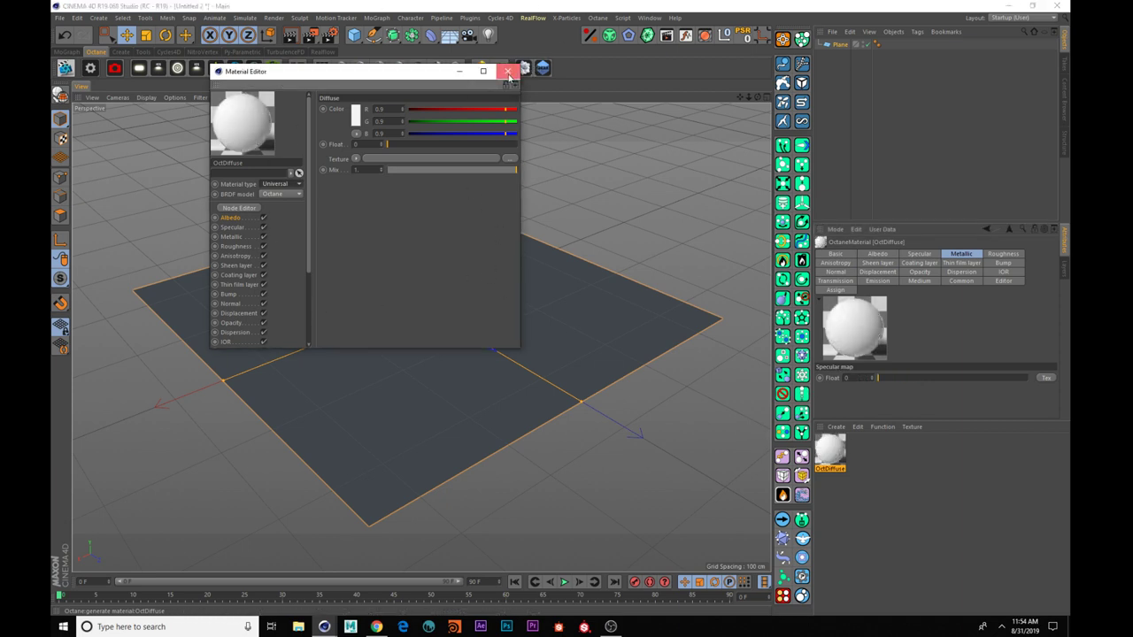
{"action": "left_click", "coordinate": [507, 70]}
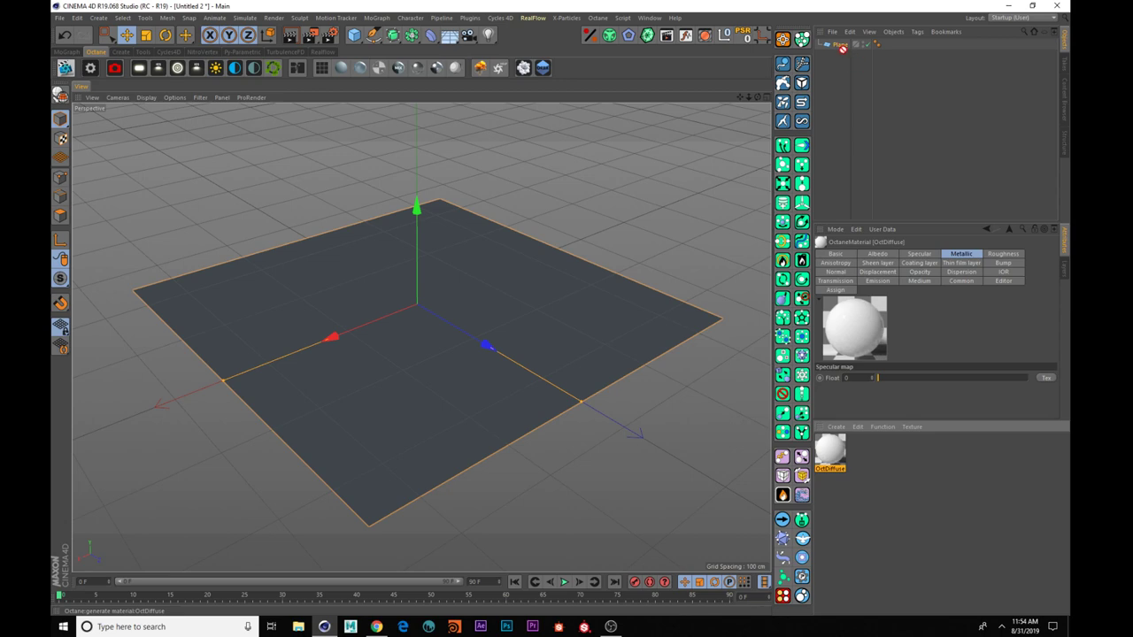
{"action": "left_click_drag", "start_coordinate": [842, 49], "coordinate": [840, 46]}
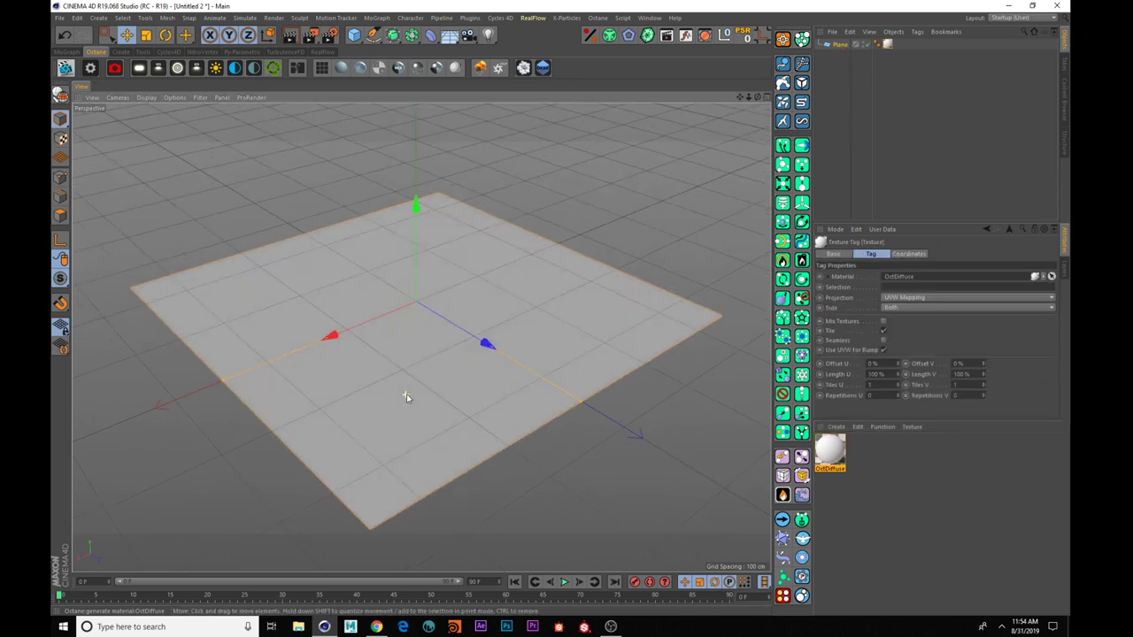
- Add an Octane daylight and set its pitch rotation to -32°
{"action": "left_click", "coordinate": [215, 67]}
{"action": "left_click", "coordinate": [870, 45]}
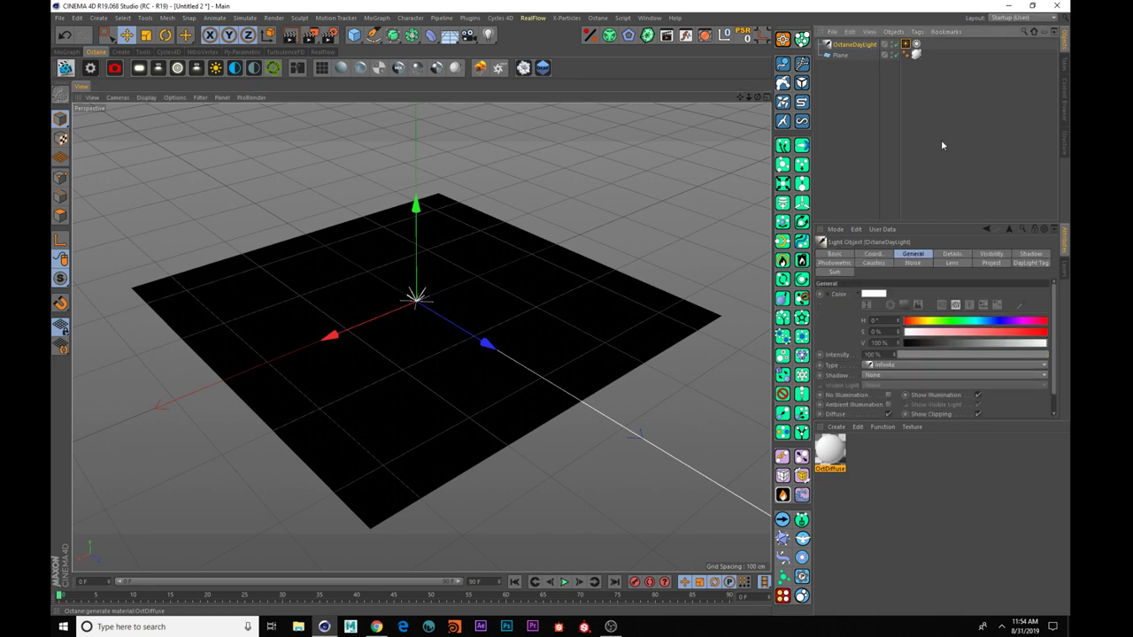
{"action": "left_click", "coordinate": [874, 255]}
{"action": "mouse_move", "coordinate": [999, 306]}
{"action": "left_mouse_down"}
{"action": "mouse_move", "coordinate": [998, 286]}
{"action": "mouse_move", "coordinate": [997, 310]}
{"action": "left_mouse_up"}
{"action": "left_click_drag", "start_coordinate": [545, 372], "coordinate": [645, 380], "text": "alt"}
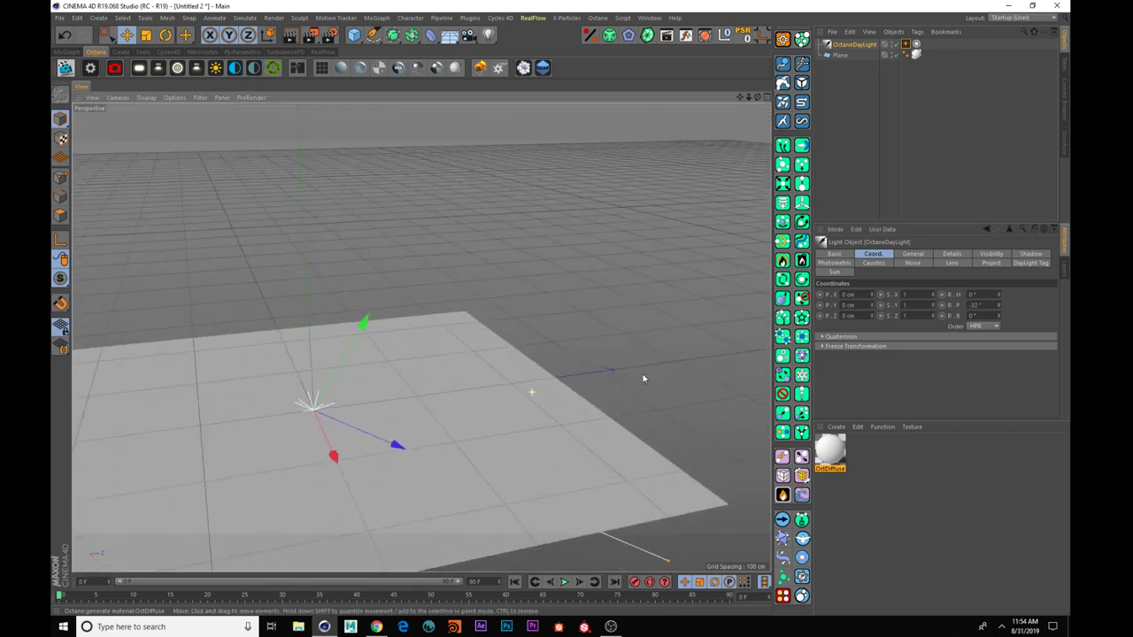
{"action": "right_click_drag", "start_coordinate": [645, 379], "coordinate": [558, 357], "text": "alt"}
{"action": "middle_click_drag", "start_coordinate": [400, 349], "coordinate": [428, 282], "text": "alt"}
{"action": "left_click_drag", "start_coordinate": [428, 281], "coordinate": [443, 322], "text": "alt"}
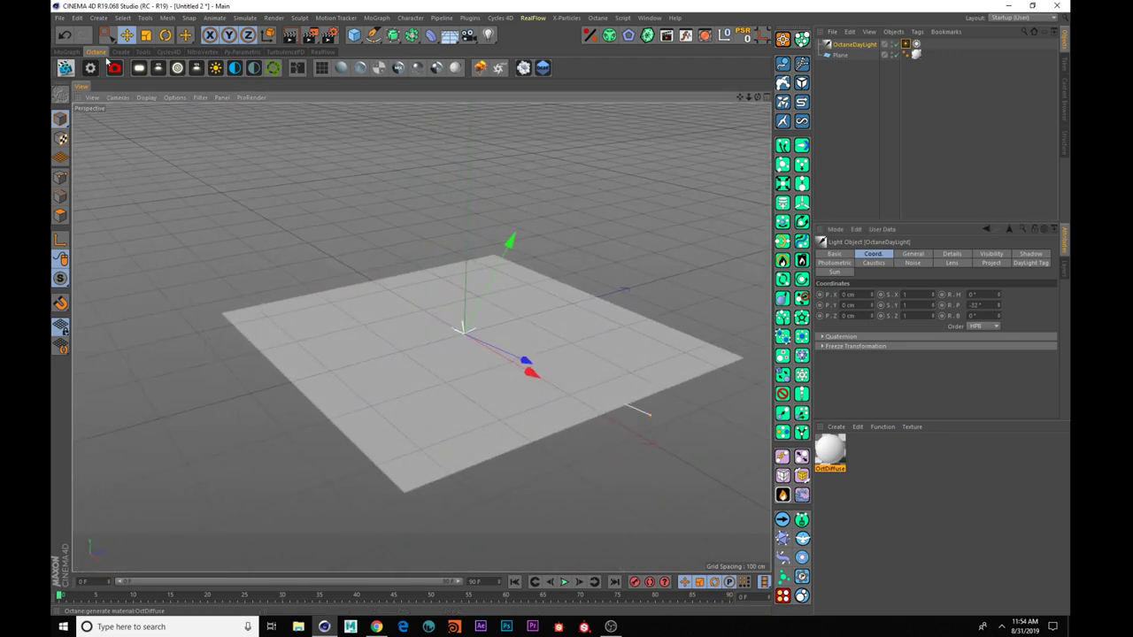
- Start a Live Viewer render of the plane and frame it from a raised angle
{"action": "left_click", "coordinate": [66, 69]}
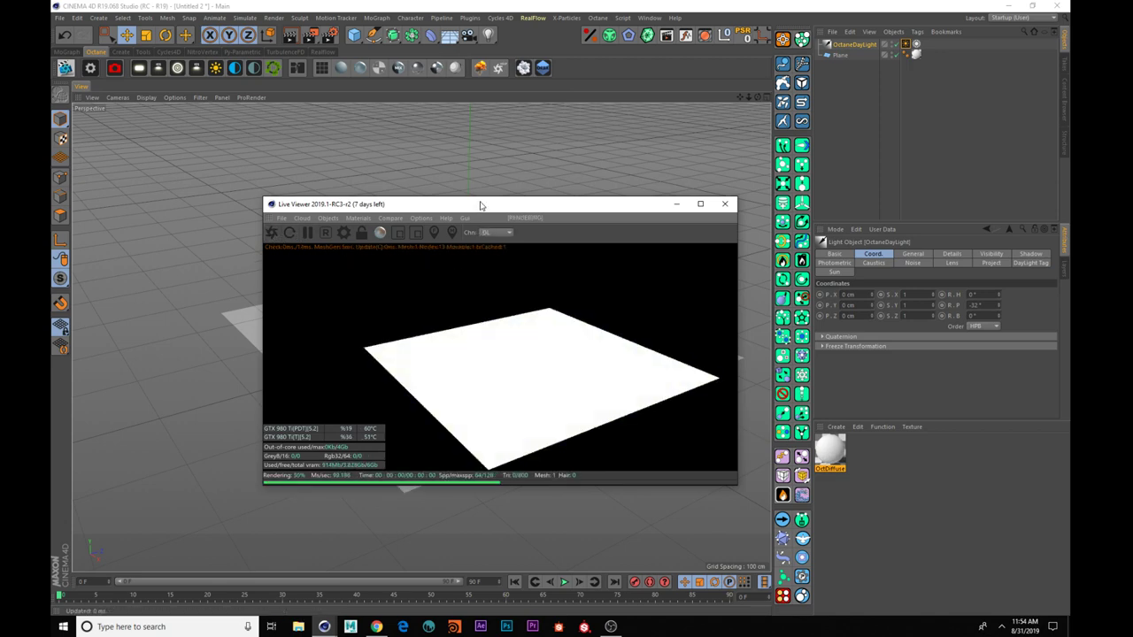
{"action": "left_click_drag", "start_coordinate": [479, 204], "coordinate": [363, 139]}
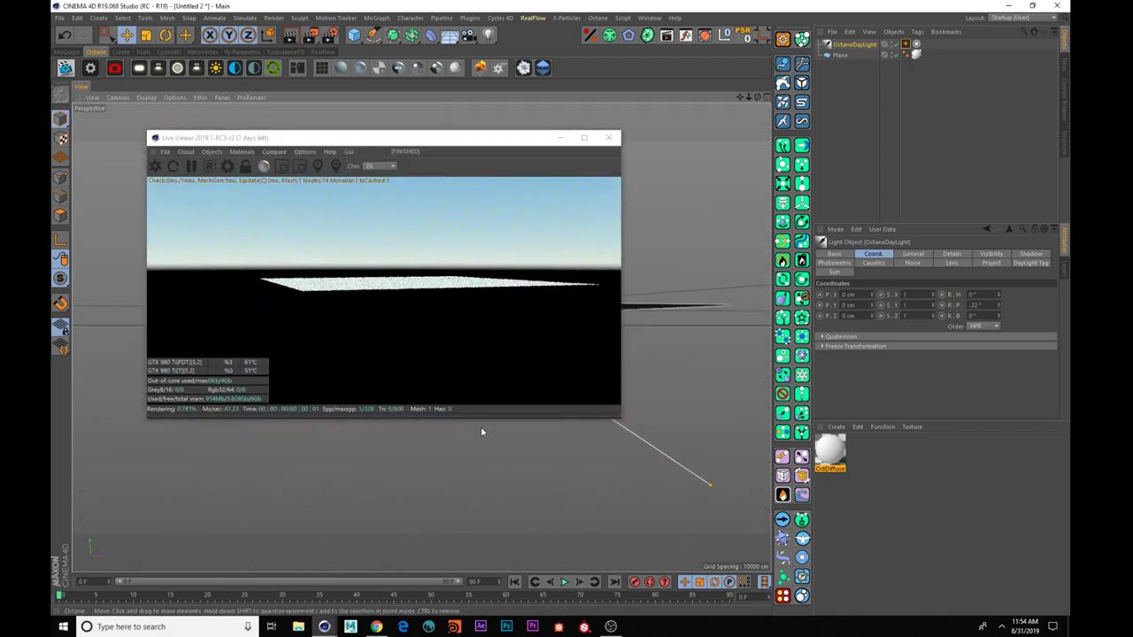
{"action": "left_click_drag", "start_coordinate": [527, 469], "coordinate": [425, 425], "text": "alt"}
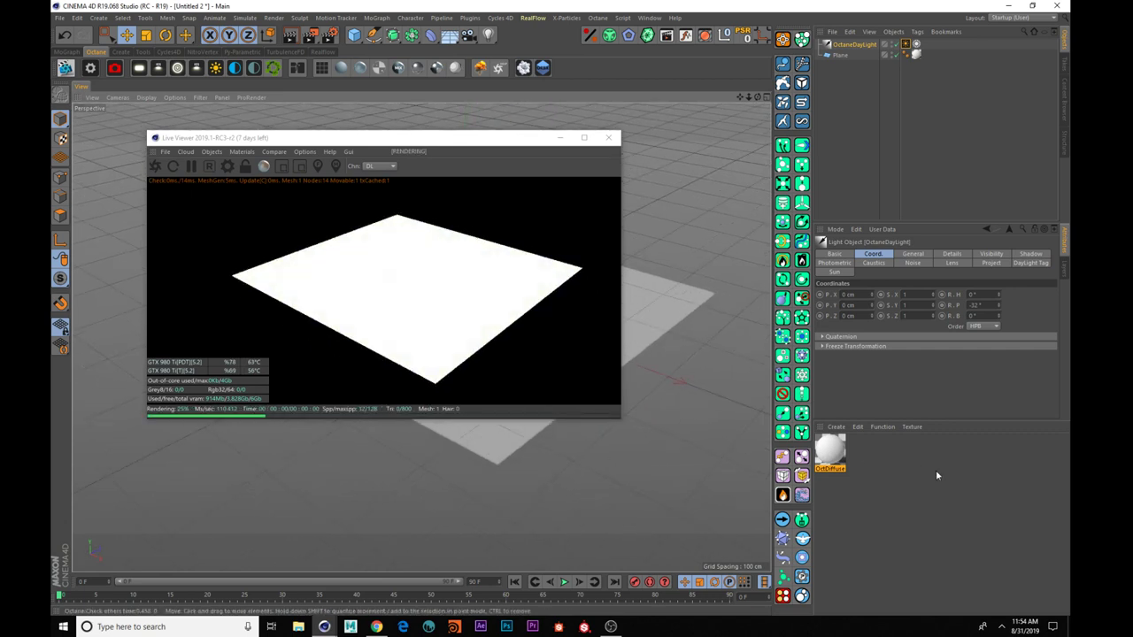
- Darken the material's albedo color to a medium grey of about 0.223 per RGB channel
{"action": "left_click", "coordinate": [832, 451]}
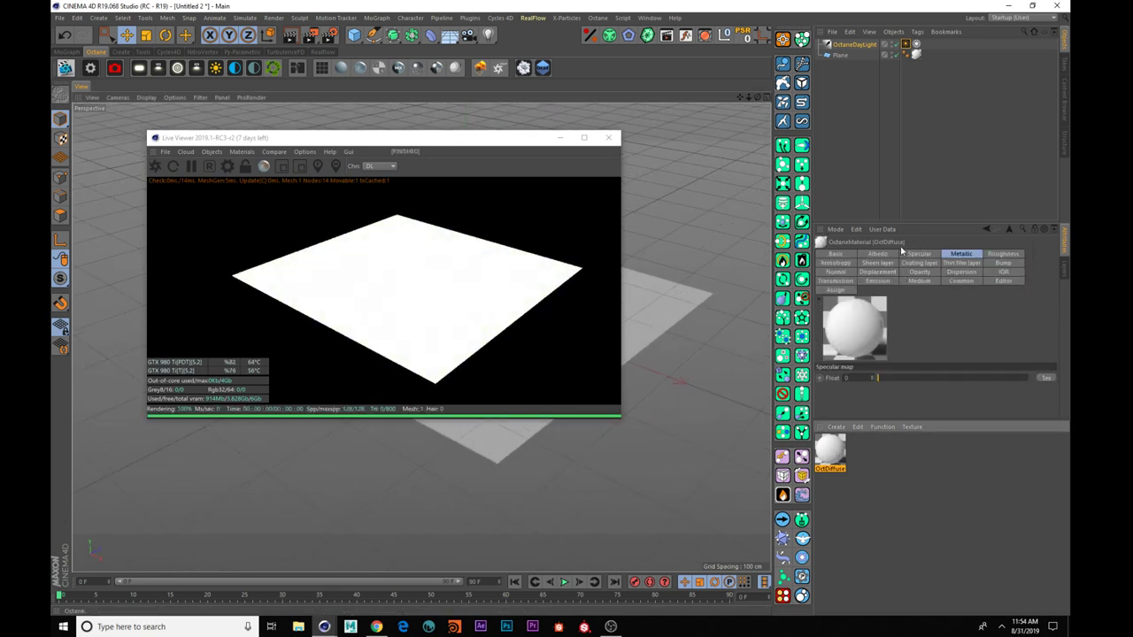
{"action": "left_click", "coordinate": [889, 254]}
{"action": "left_click", "coordinate": [852, 383]}
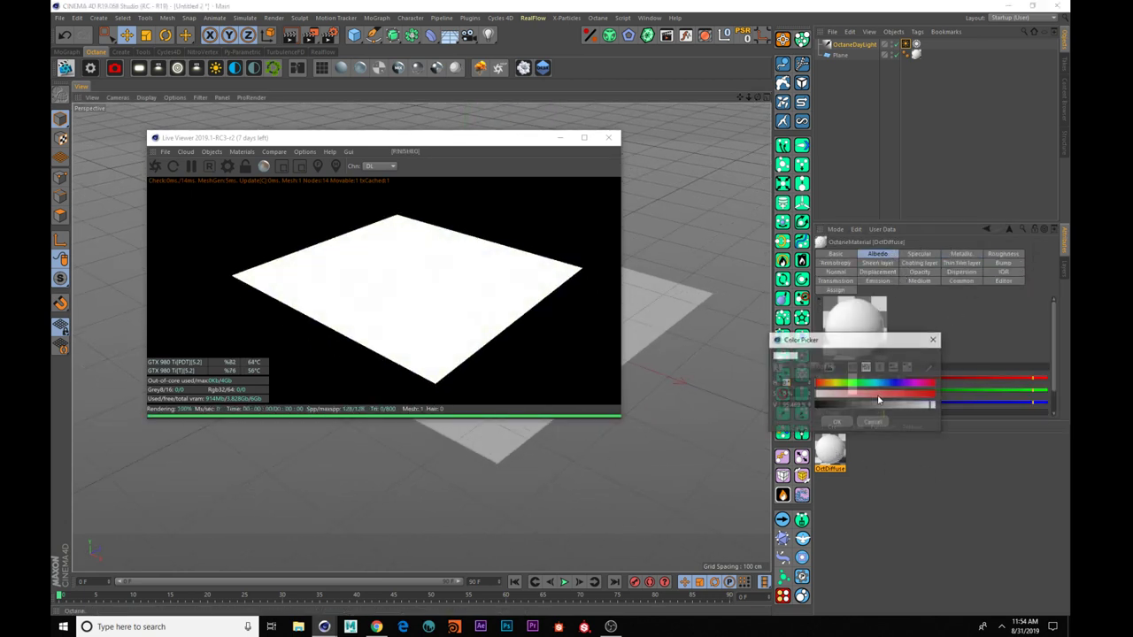
{"action": "left_click_drag", "start_coordinate": [893, 406], "coordinate": [880, 409]}
{"action": "left_click", "coordinate": [838, 423]}
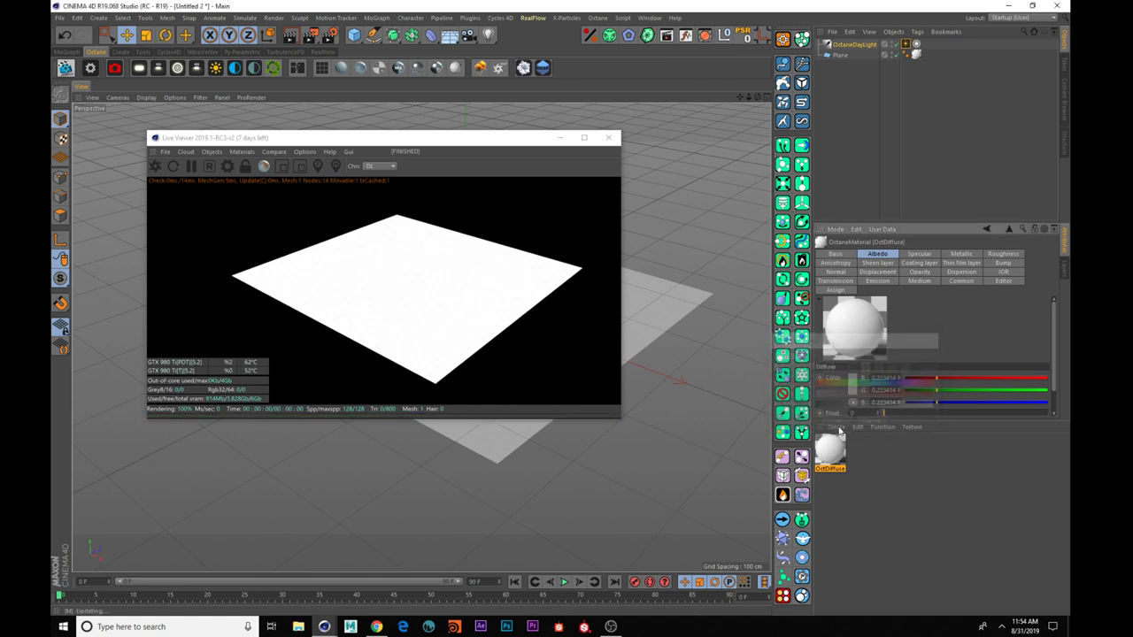
{"action": "middle_click_drag", "start_coordinate": [727, 303], "coordinate": [696, 305], "text": "alt"}
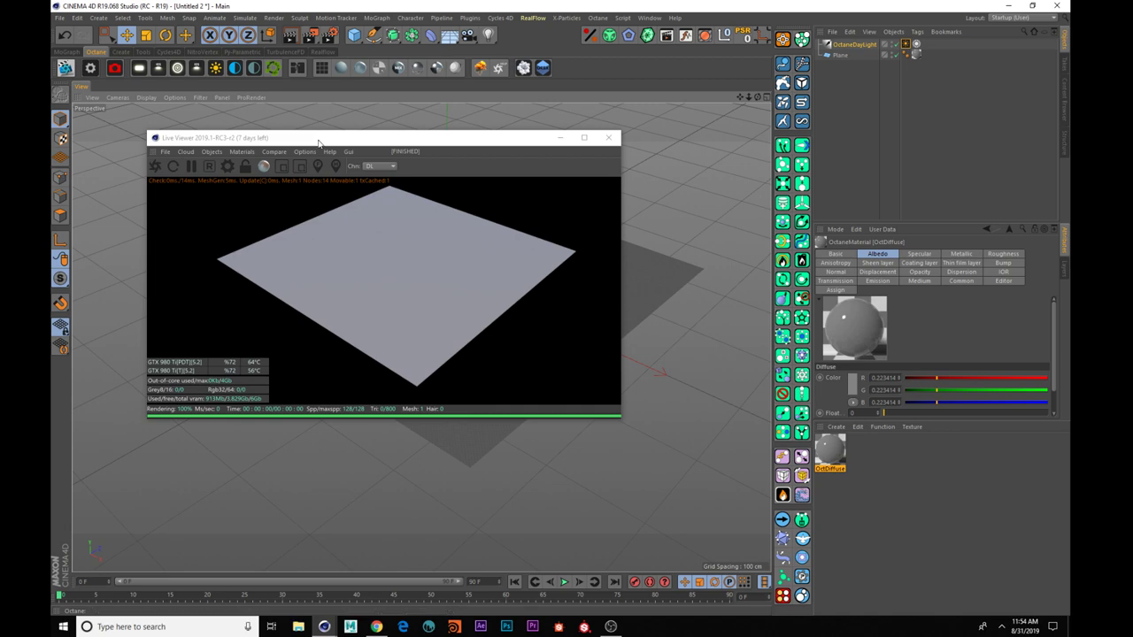
{"action": "left_click_drag", "start_coordinate": [354, 137], "coordinate": [515, 98]}
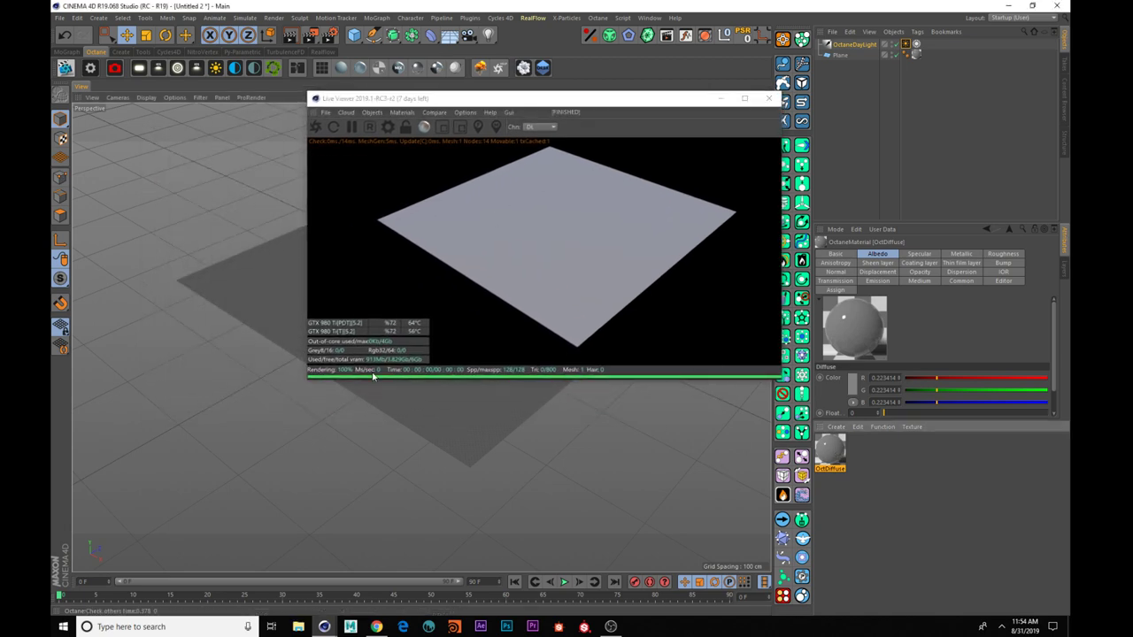
- Open the material in the Octane Node Editor and add an Image Texture node beside the material node
{"action": "double_click", "coordinate": [832, 451]}
{"action": "left_click", "coordinate": [239, 209]}
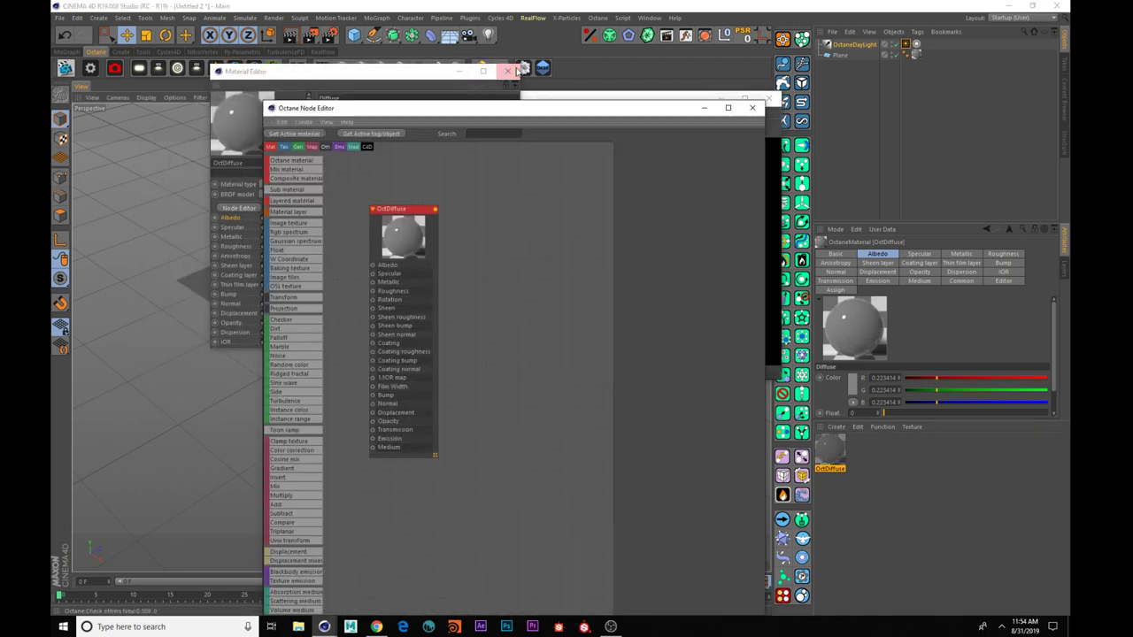
{"action": "left_click", "coordinate": [428, 216]}
{"action": "left_click_drag", "start_coordinate": [427, 216], "coordinate": [569, 218]}
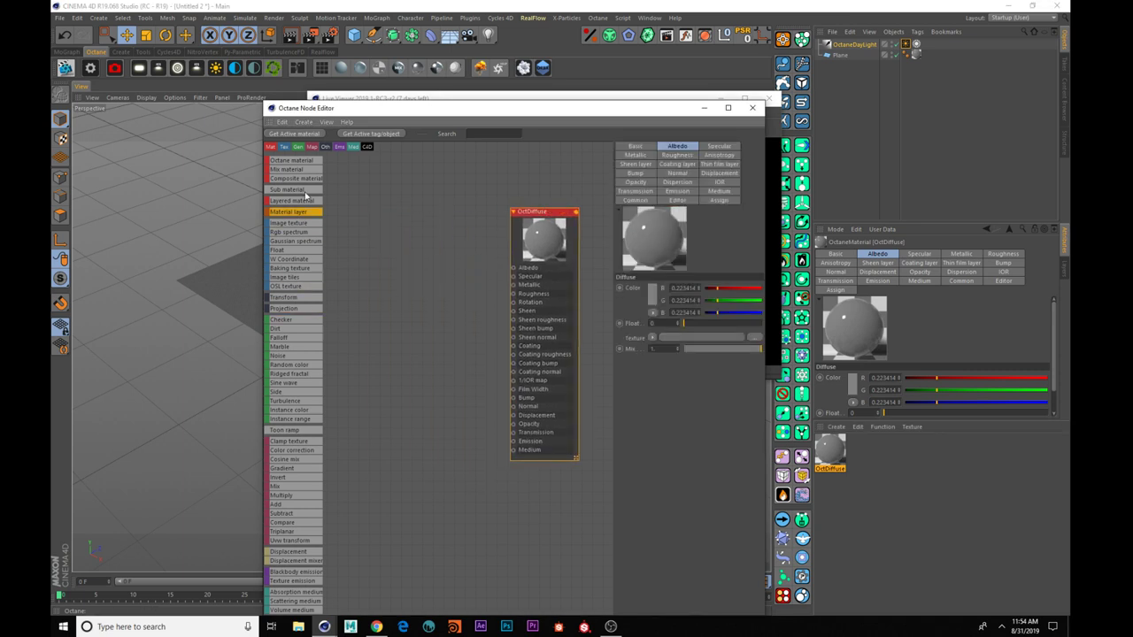
{"action": "left_click_drag", "start_coordinate": [375, 344], "coordinate": [380, 347]}
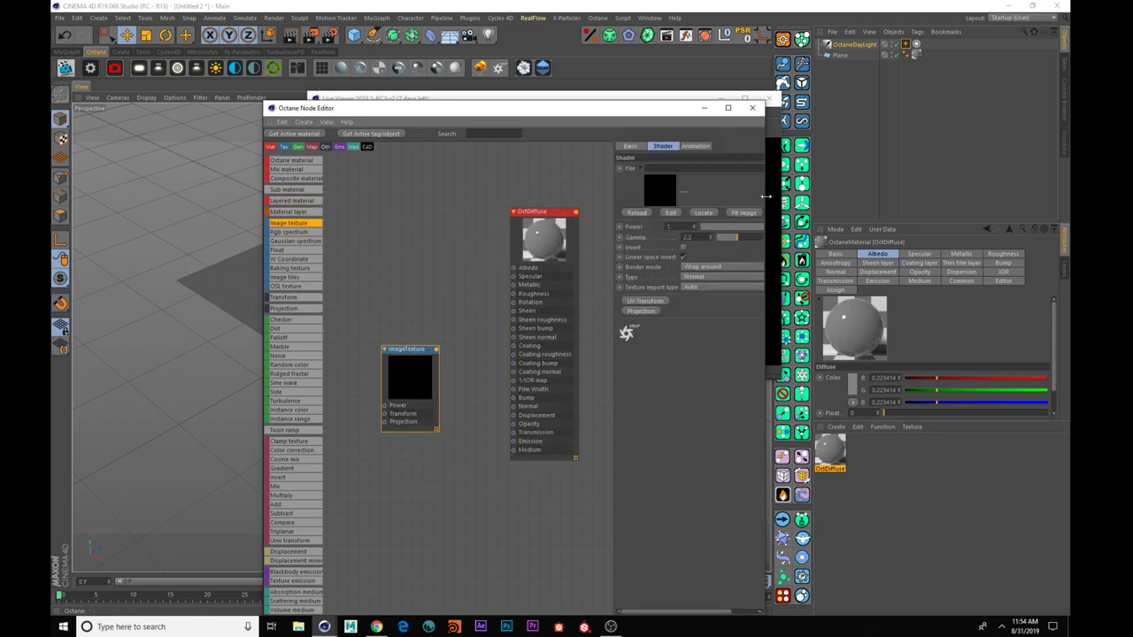
{"action": "left_click_drag", "start_coordinate": [766, 197], "coordinate": [939, 186]}
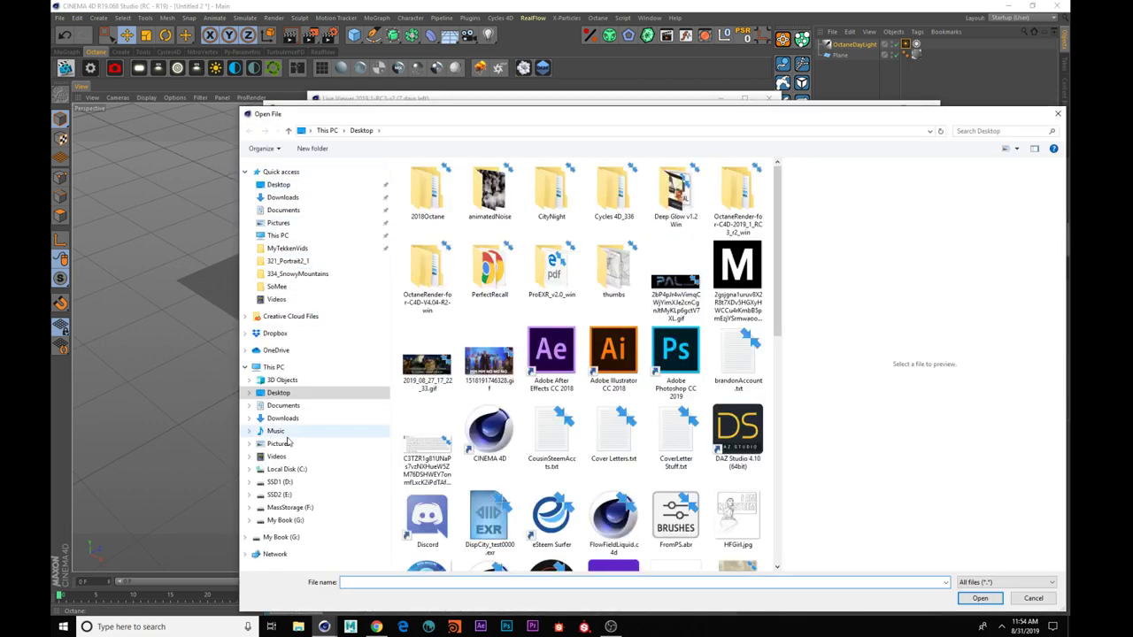
- Load Peak1.png from the Textures\JG\Ressources\Mountain folder on the E: drive into the Image Texture node
{"action": "left_click", "coordinate": [276, 494]}
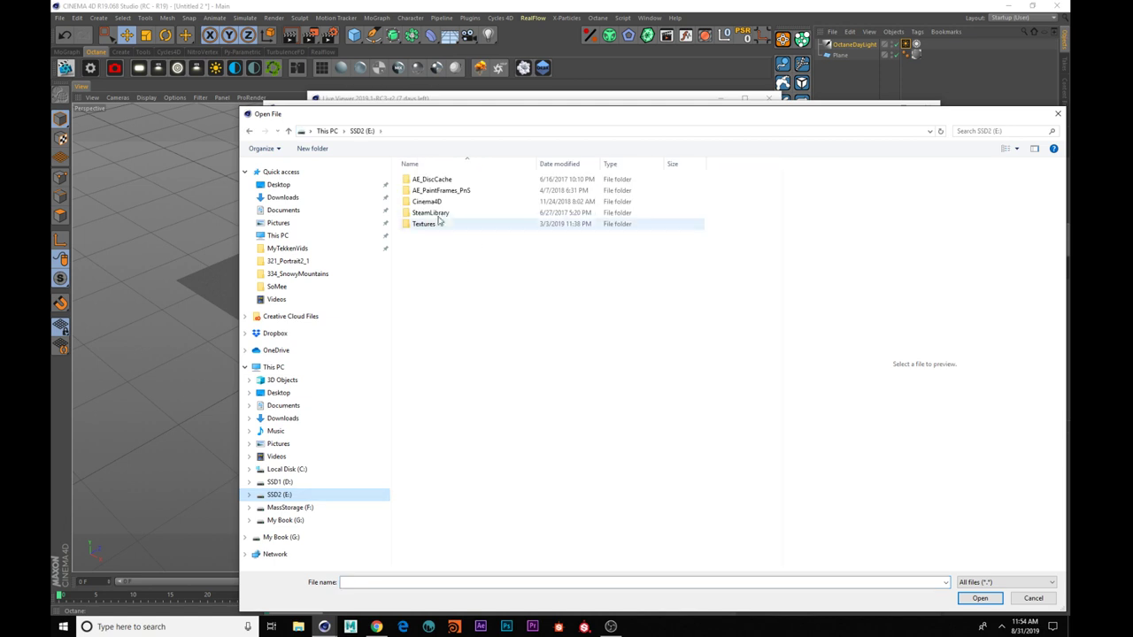
{"action": "double_click", "coordinate": [424, 224]}
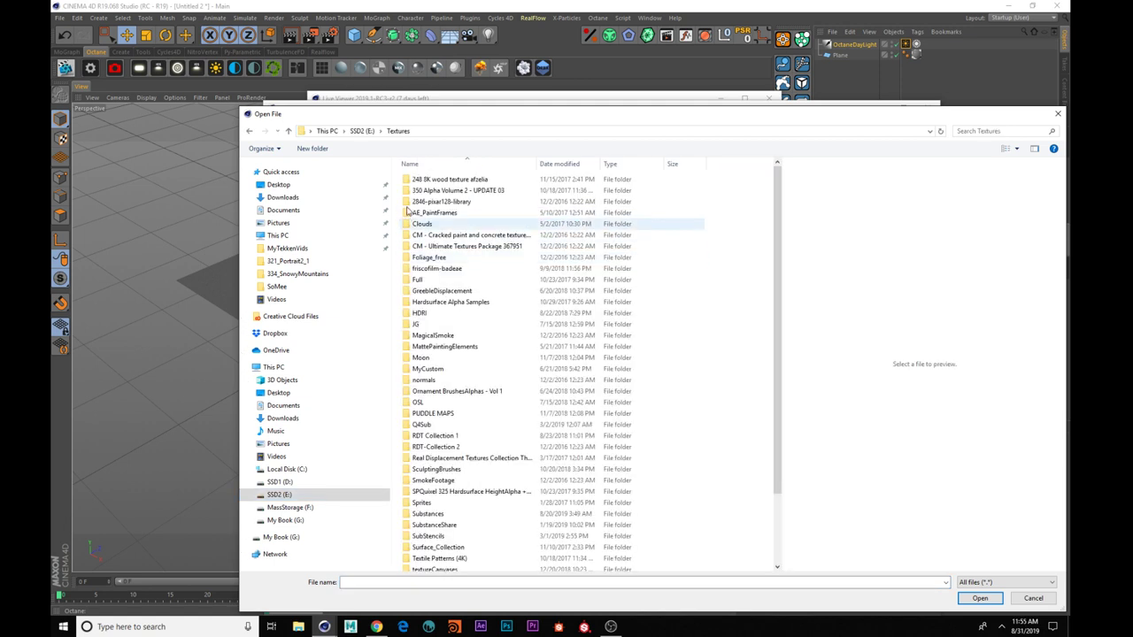
{"action": "double_click", "coordinate": [416, 324]}
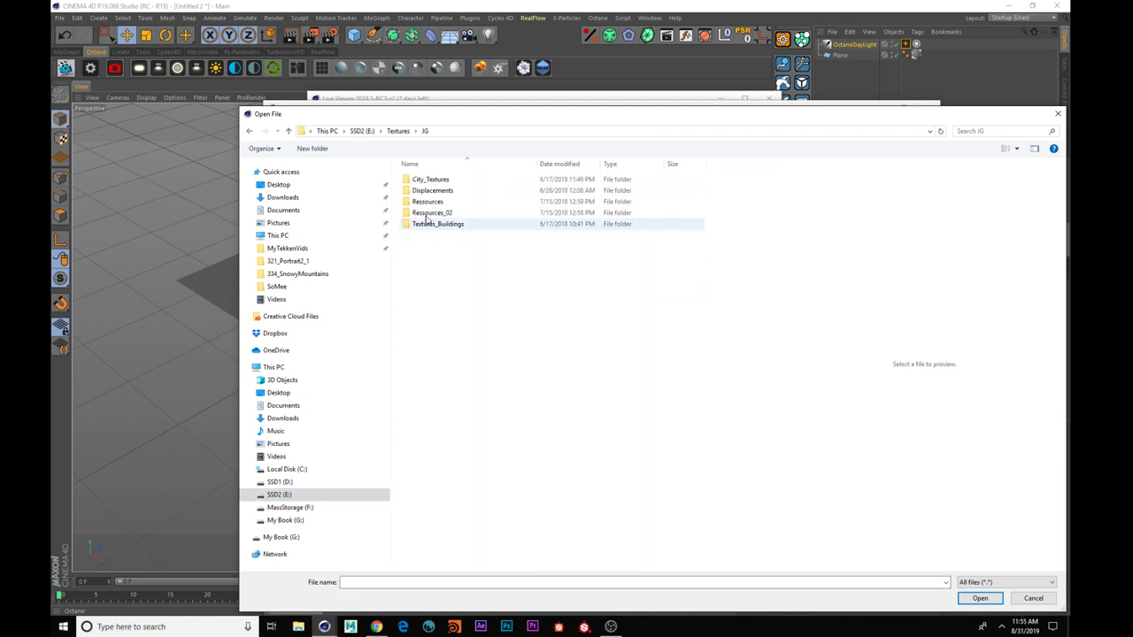
{"action": "left_click", "coordinate": [433, 203]}
{"action": "double_click", "coordinate": [431, 204]}
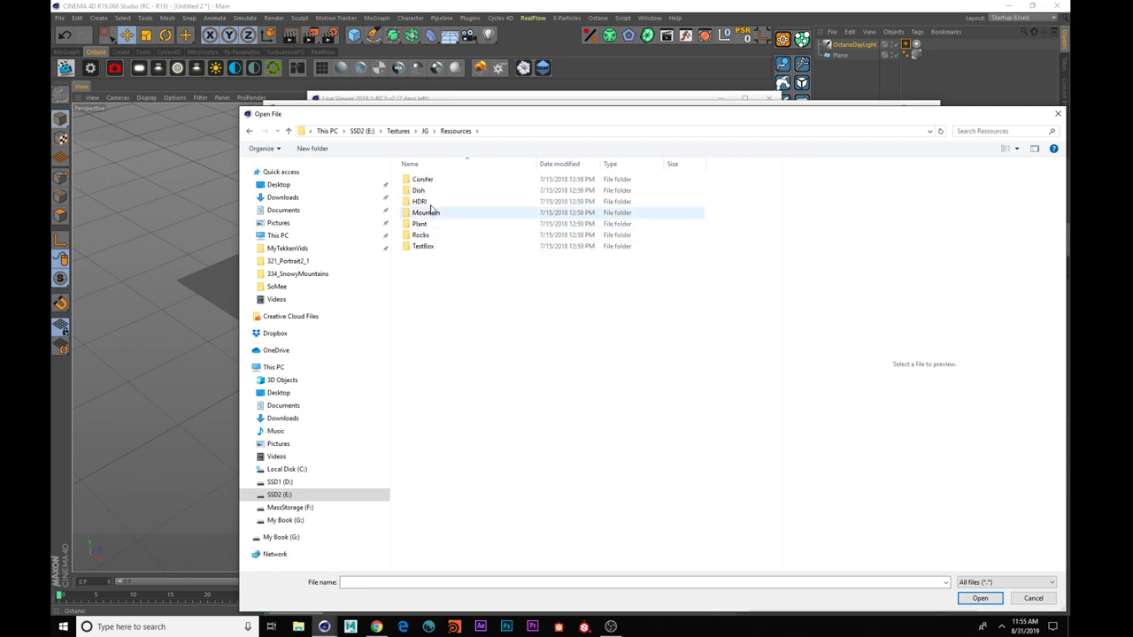
{"action": "double_click", "coordinate": [429, 212]}
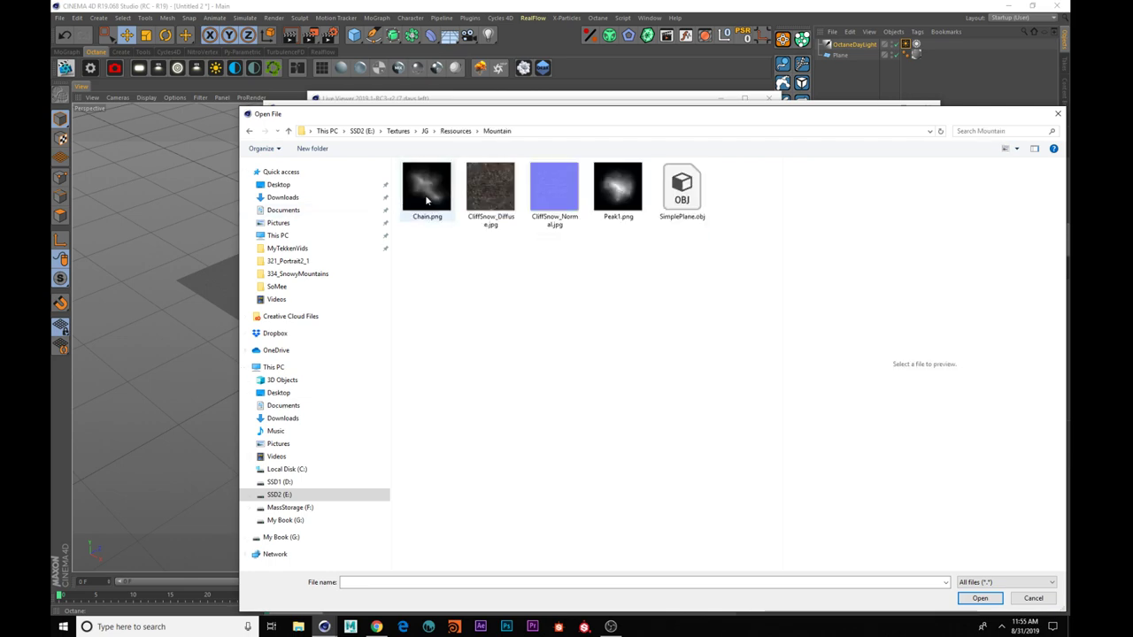
{"action": "left_click", "coordinate": [618, 187]}
{"action": "left_click", "coordinate": [981, 598]}
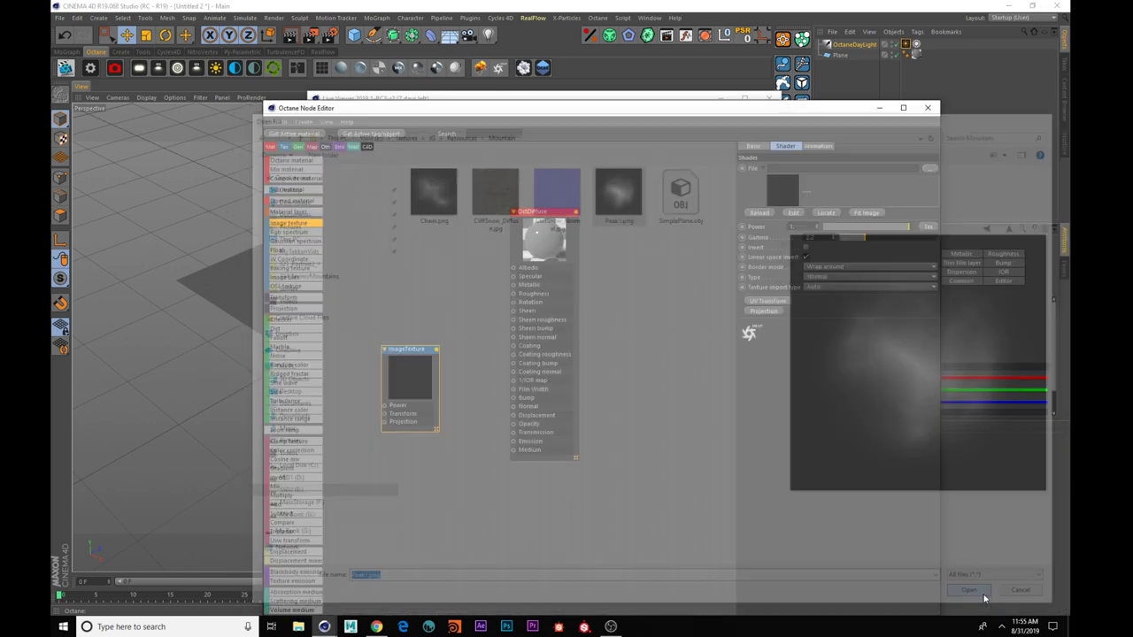
{"action": "left_click", "coordinate": [630, 346]}
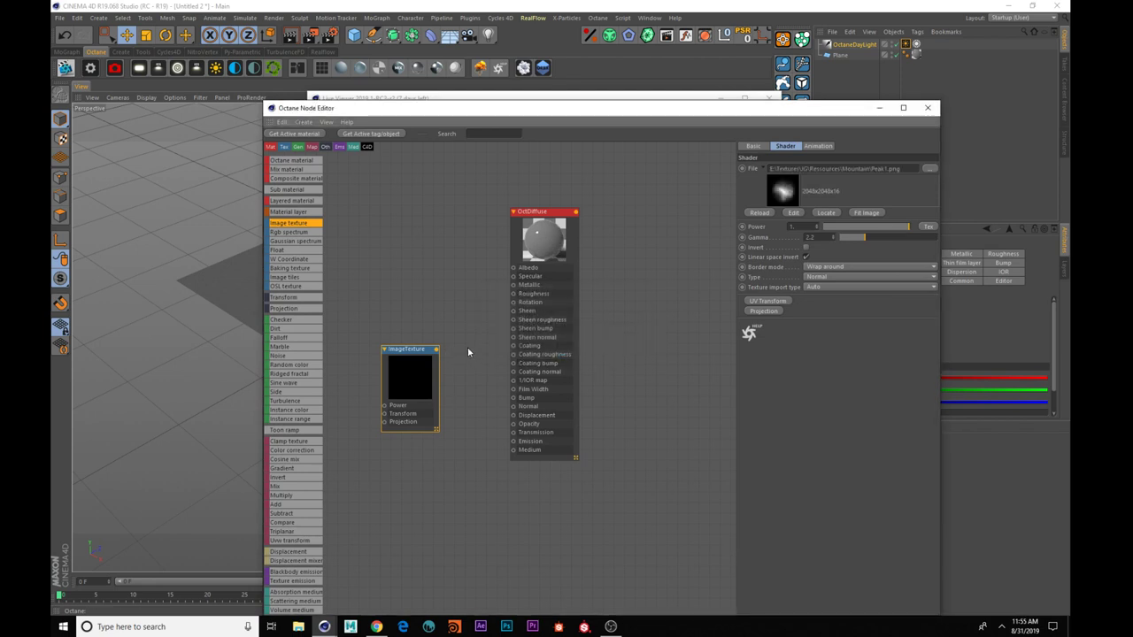
- Add a Displacement node between the image texture and the material, and set its level of detail to 2048x2048
{"action": "left_click_drag", "start_coordinate": [566, 212], "coordinate": [667, 181]}
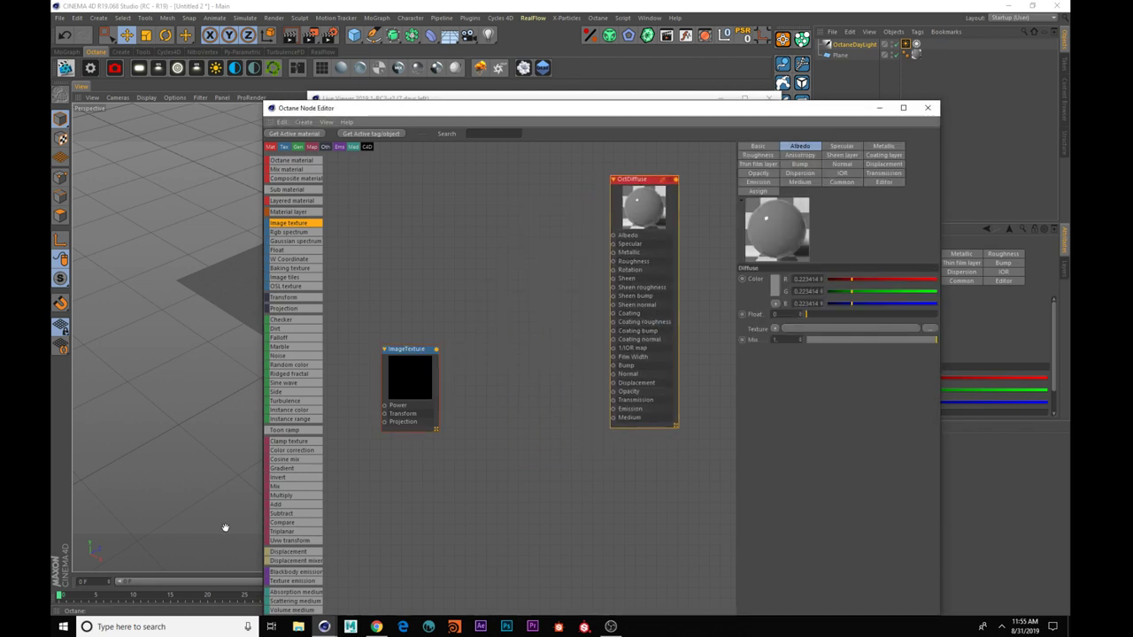
{"action": "left_click_drag", "start_coordinate": [495, 431], "coordinate": [498, 382]}
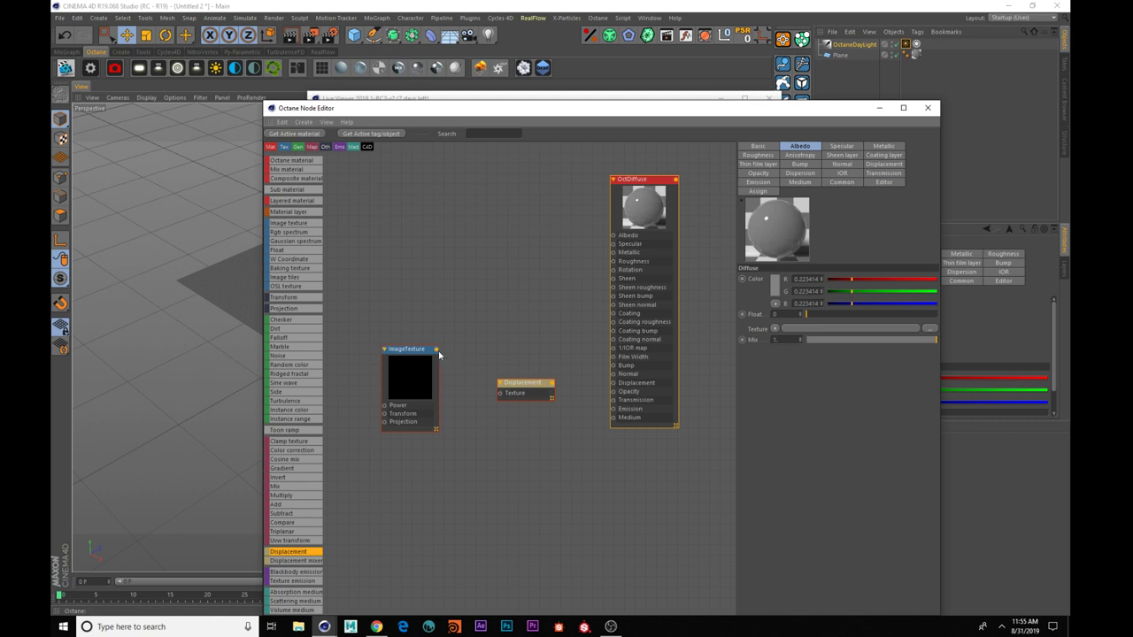
{"action": "left_click", "coordinate": [404, 351]}
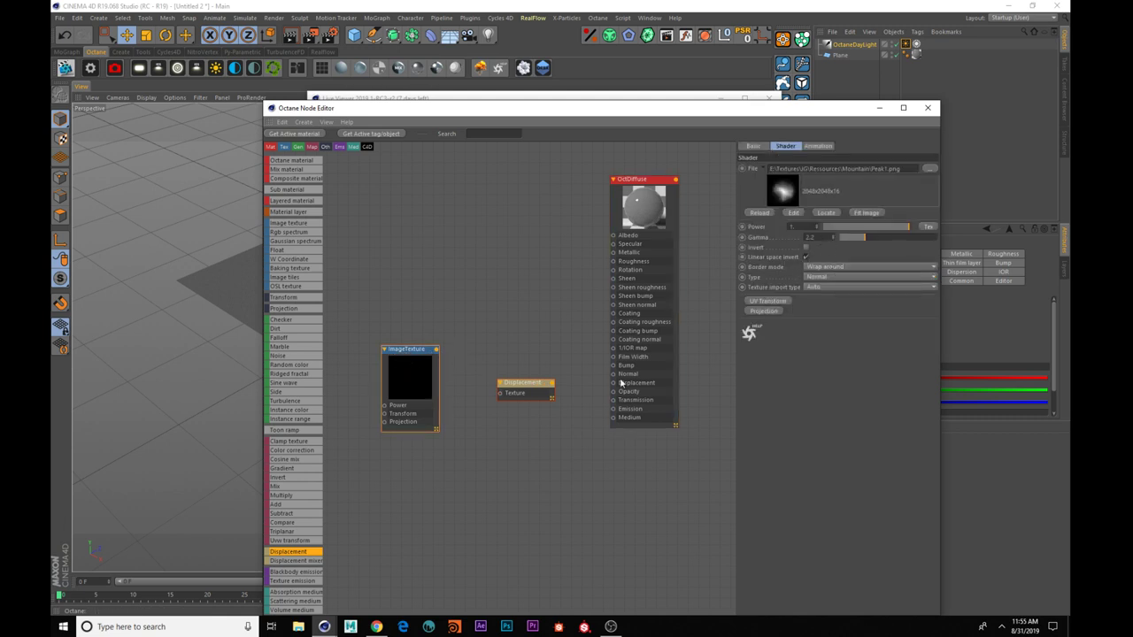
{"action": "left_click", "coordinate": [522, 385]}
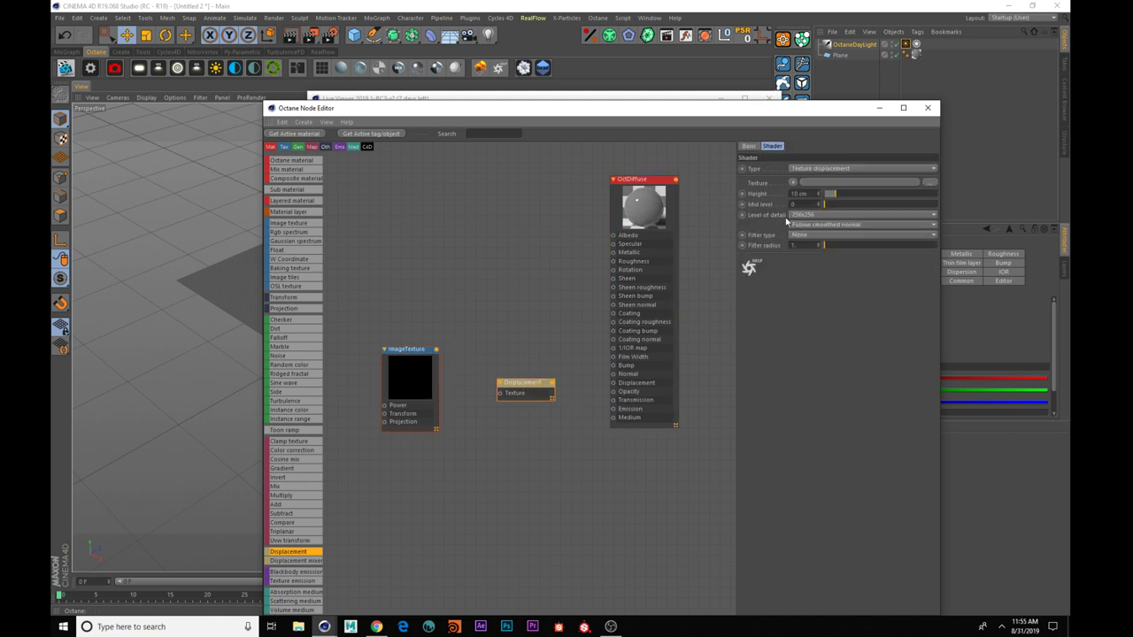
{"action": "left_click", "coordinate": [819, 215]}
{"action": "left_click", "coordinate": [830, 261]}
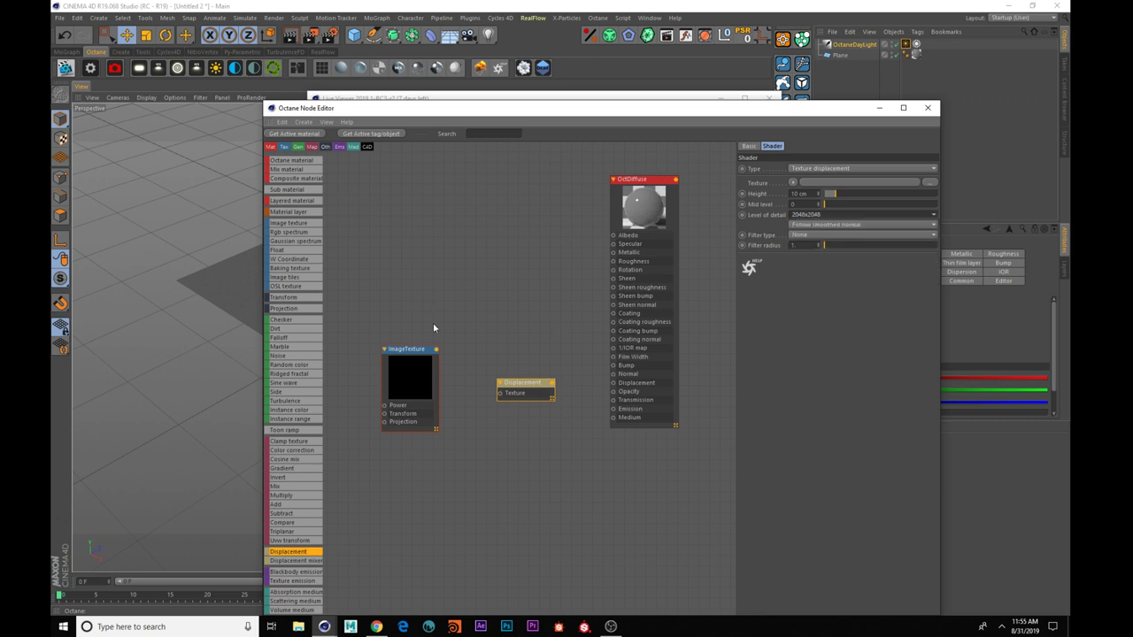
- Connect the image texture through the Displacement node to the material's Displacement input, and raise the displacement height to about 165 cm
{"action": "left_click_drag", "start_coordinate": [435, 350], "coordinate": [501, 394]}
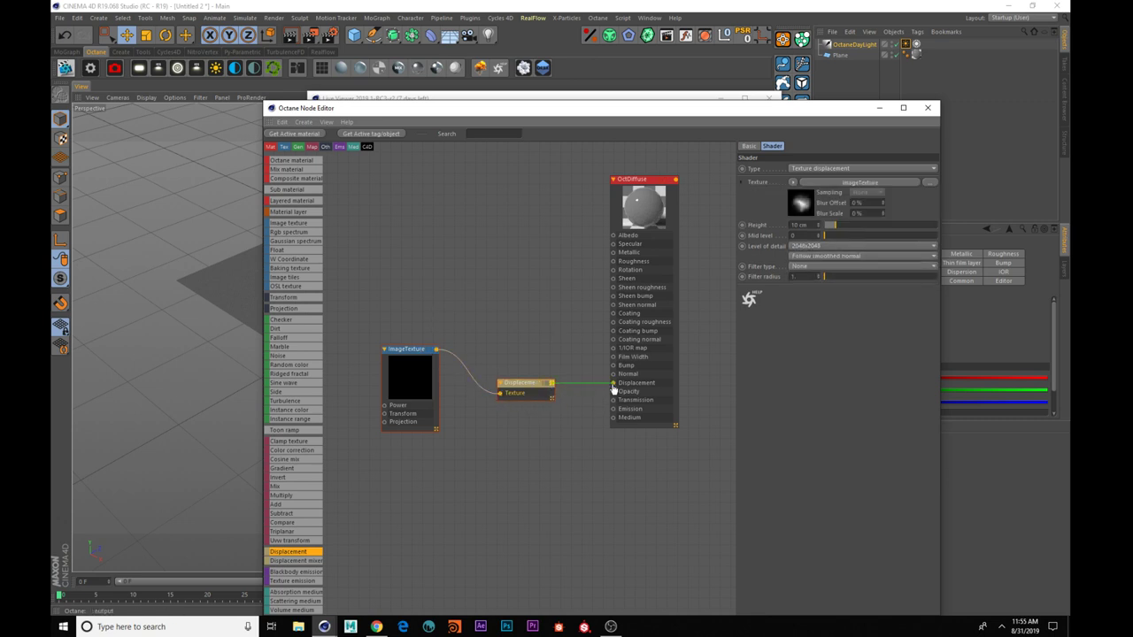
{"action": "left_click_drag", "start_coordinate": [614, 389], "coordinate": [612, 384]}
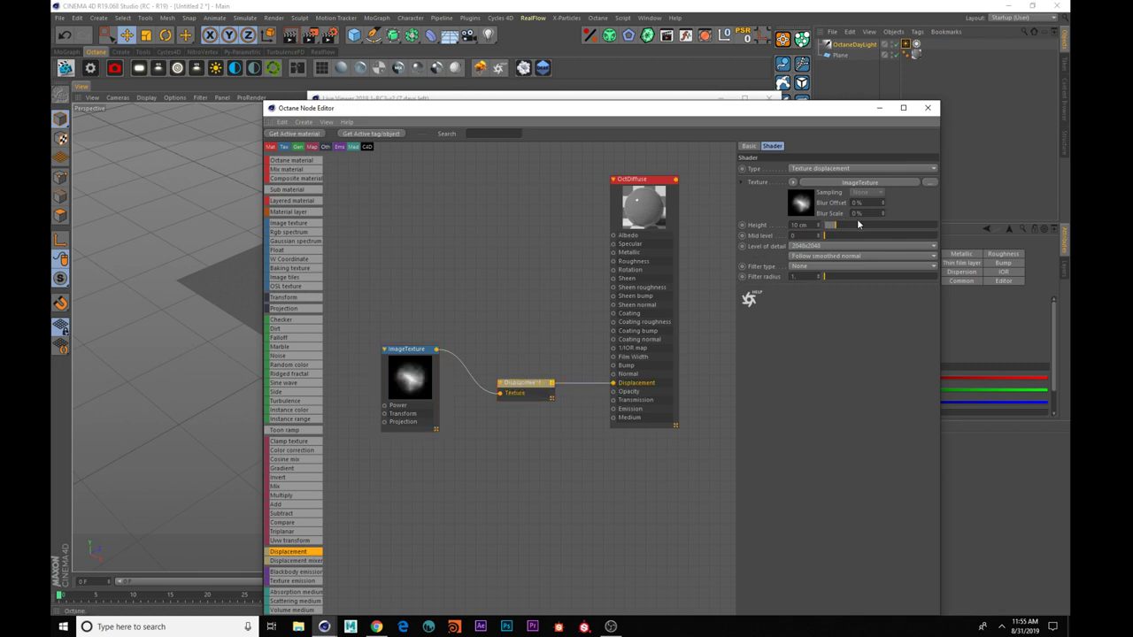
{"action": "left_click_drag", "start_coordinate": [908, 224], "coordinate": [1020, 221]}
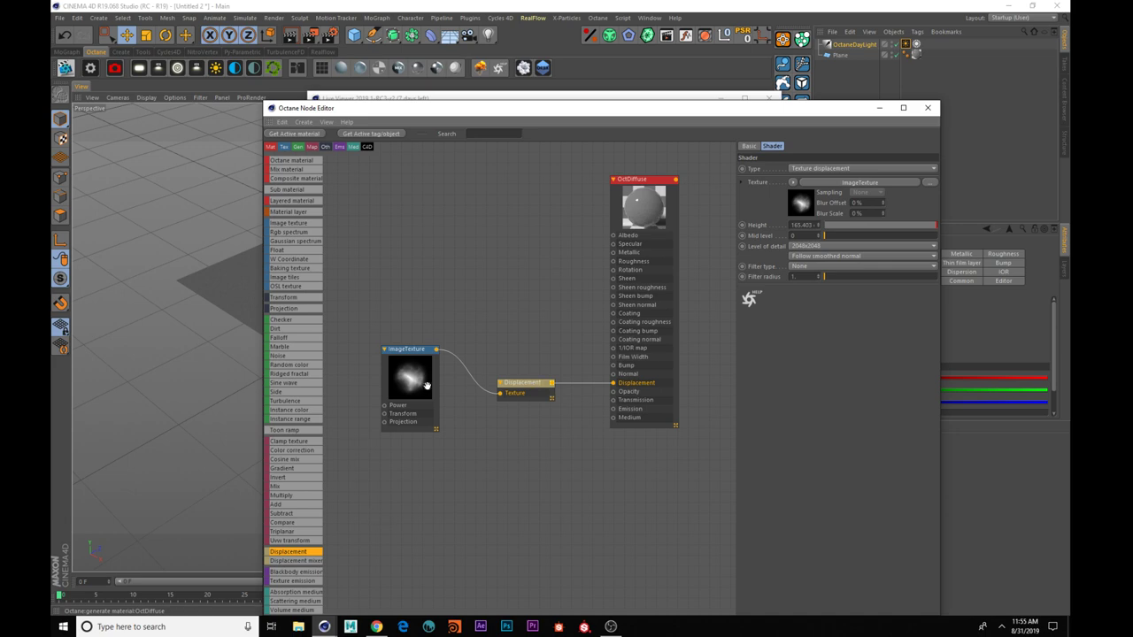
{"action": "left_click_drag", "start_coordinate": [410, 350], "coordinate": [414, 382]}
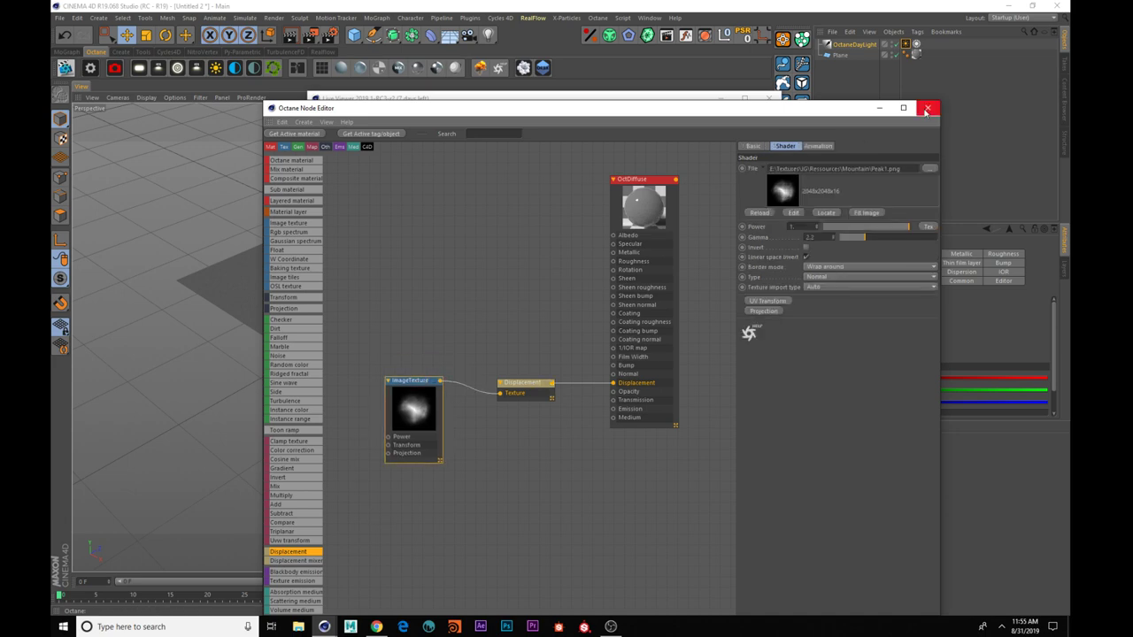
- Lower the material's displacement height to about 115.75 cm, checking the mountain in the Live Viewer
{"action": "left_click_drag", "start_coordinate": [752, 112], "coordinate": [52, 230]}
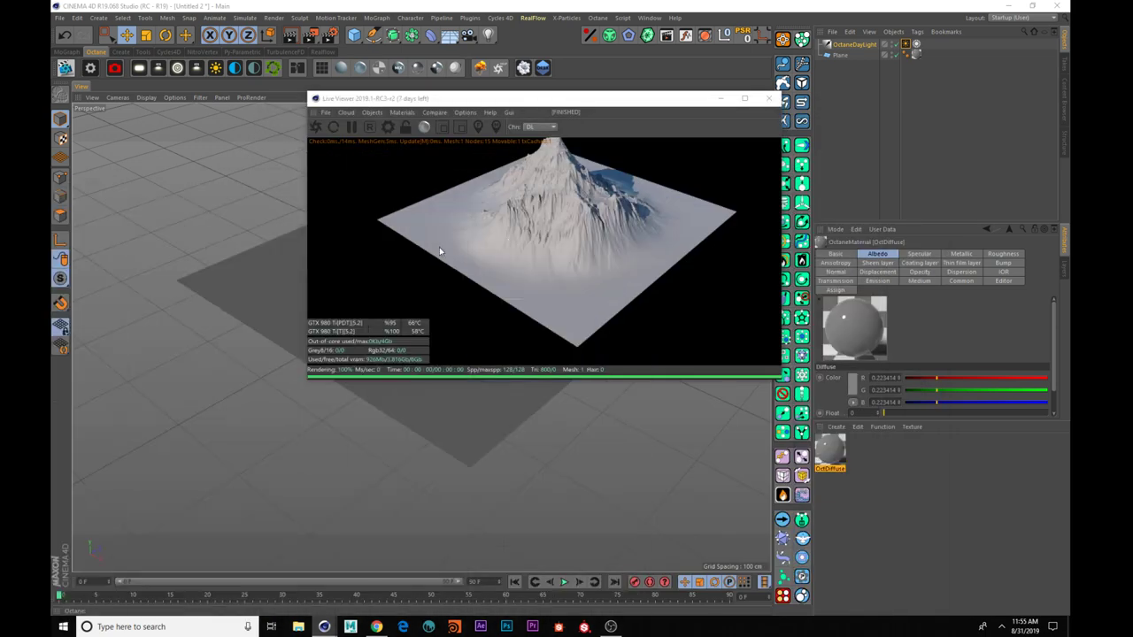
{"action": "left_click_drag", "start_coordinate": [564, 430], "coordinate": [379, 478], "text": "alt"}
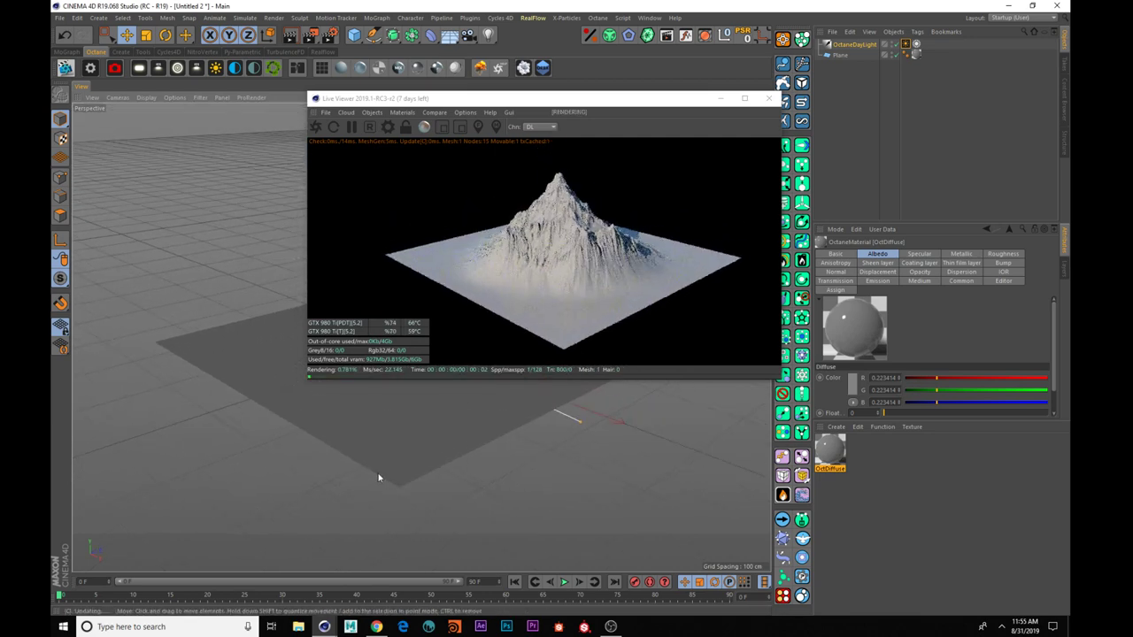
{"action": "right_click_drag", "start_coordinate": [407, 456], "coordinate": [450, 435], "text": "alt"}
{"action": "mouse_move", "coordinate": [452, 440]}
{"action": "left_mouse_down", "text": "alt"}
{"action": "mouse_move", "coordinate": [522, 424]}
{"action": "mouse_move", "coordinate": [439, 437]}
{"action": "left_mouse_up", "text": "alt"}
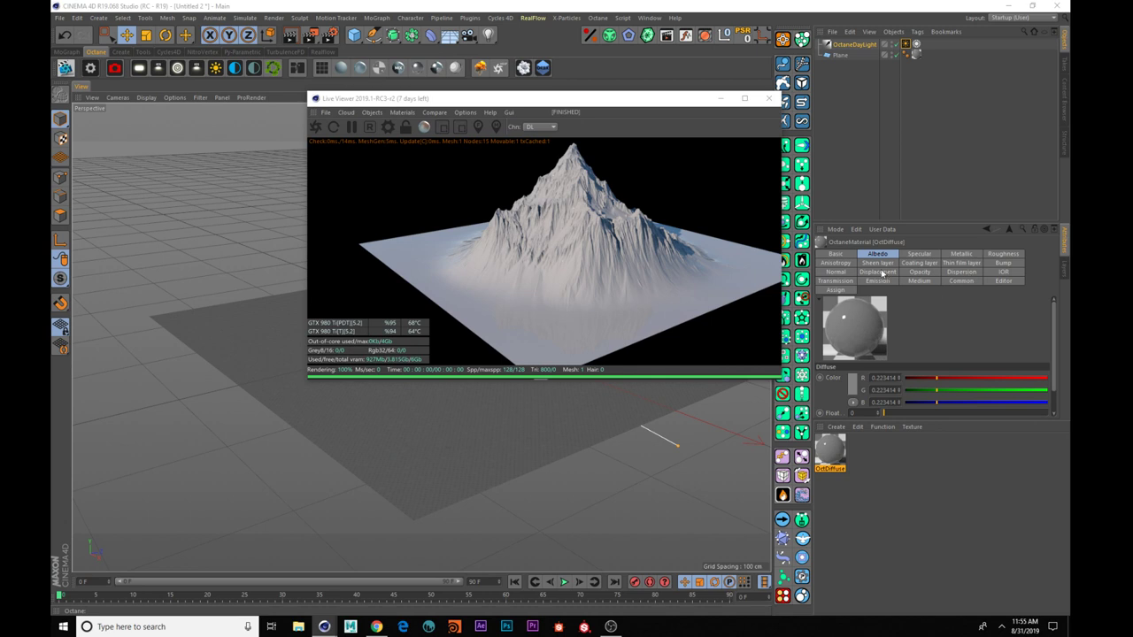
{"action": "left_click", "coordinate": [881, 273]}
{"action": "left_click", "coordinate": [923, 374]}
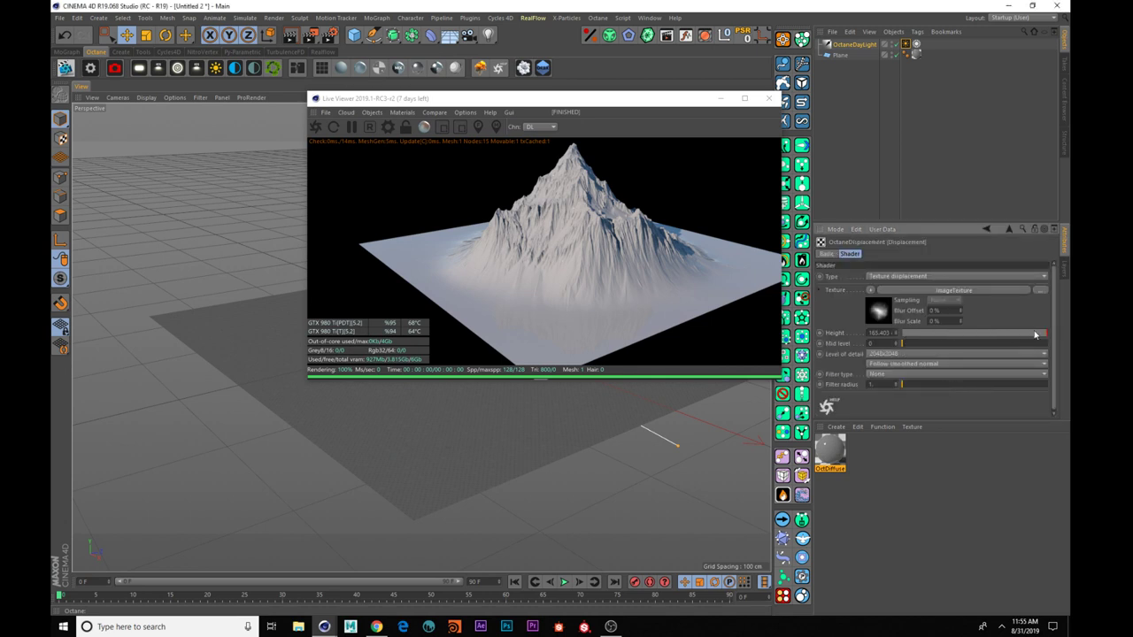
{"action": "left_click_drag", "start_coordinate": [1047, 335], "coordinate": [1045, 336]}
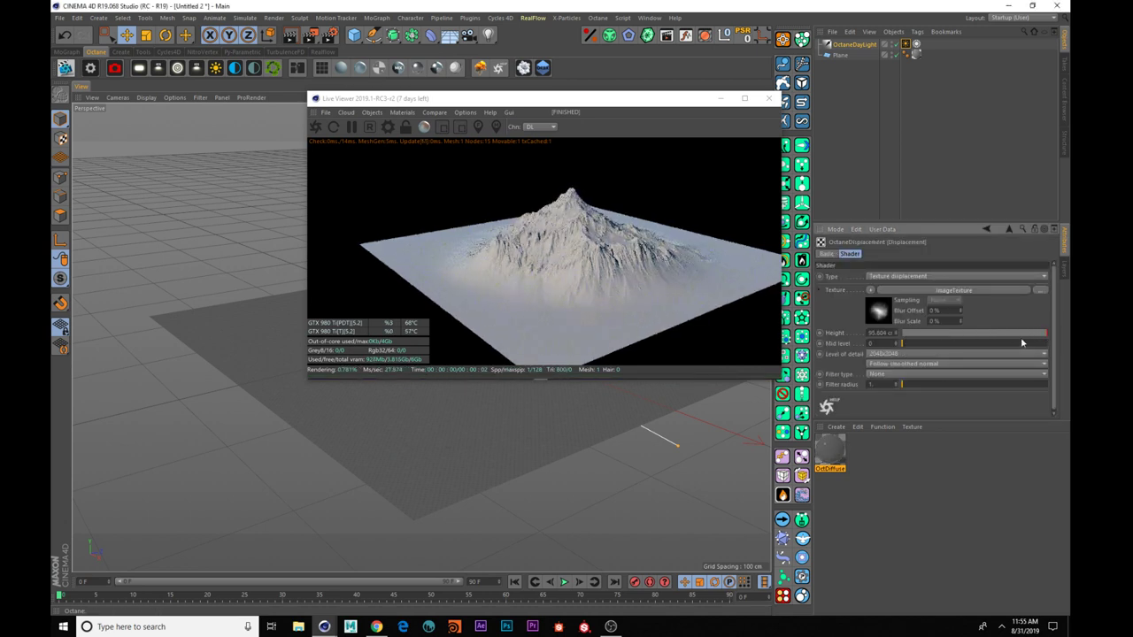
{"action": "left_click_drag", "start_coordinate": [936, 333], "coordinate": [917, 366]}
{"action": "left_click_drag", "start_coordinate": [973, 332], "coordinate": [1069, 323]}
{"action": "left_click_drag", "start_coordinate": [566, 412], "coordinate": [588, 437], "text": "alt"}
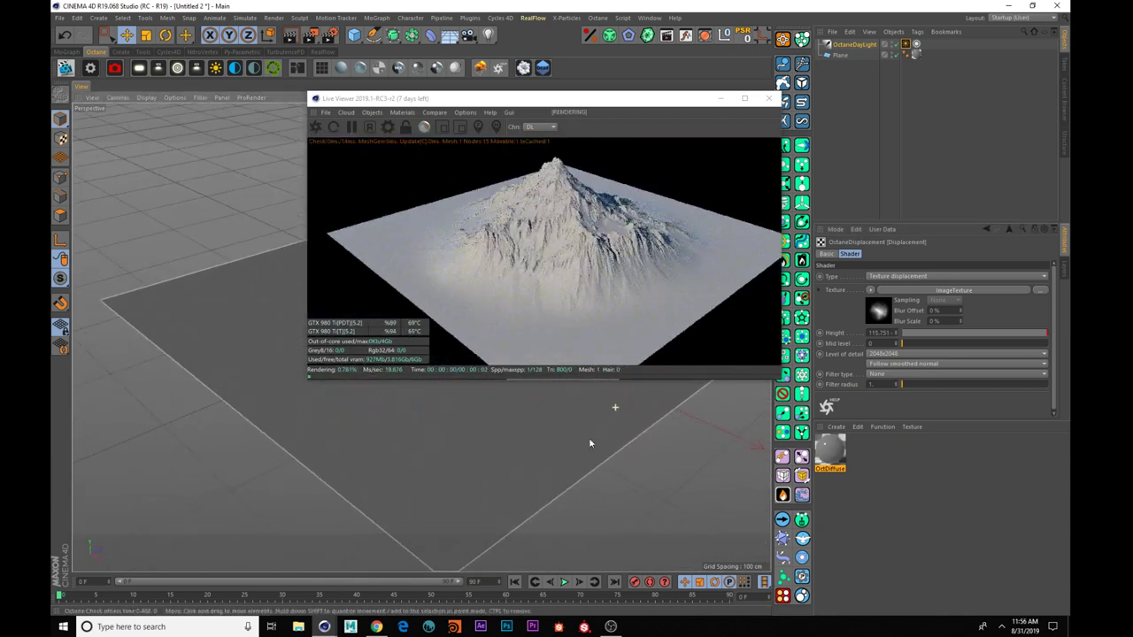
{"action": "left_click_drag", "start_coordinate": [485, 437], "coordinate": [558, 445], "text": "alt"}
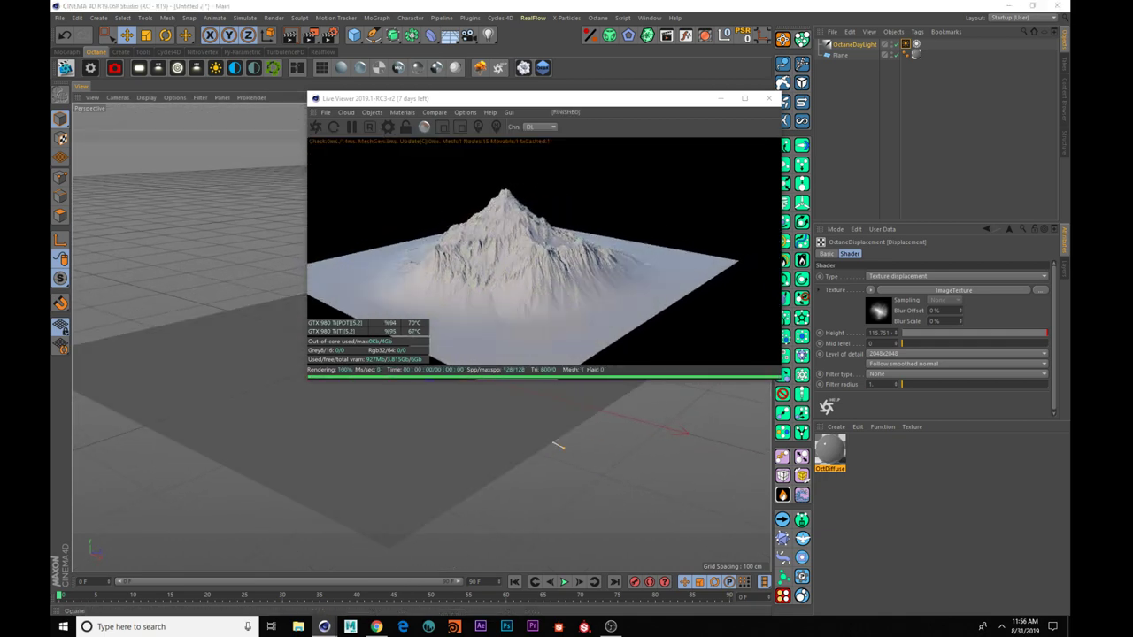
- Dock the Live Viewer between the object list and the attributes, and enlarge it to show the whole mountain render
{"action": "left_click_drag", "start_coordinate": [53, 189], "coordinate": [0, 128]}
{"action": "left_click_drag", "start_coordinate": [315, 99], "coordinate": [872, 232]}
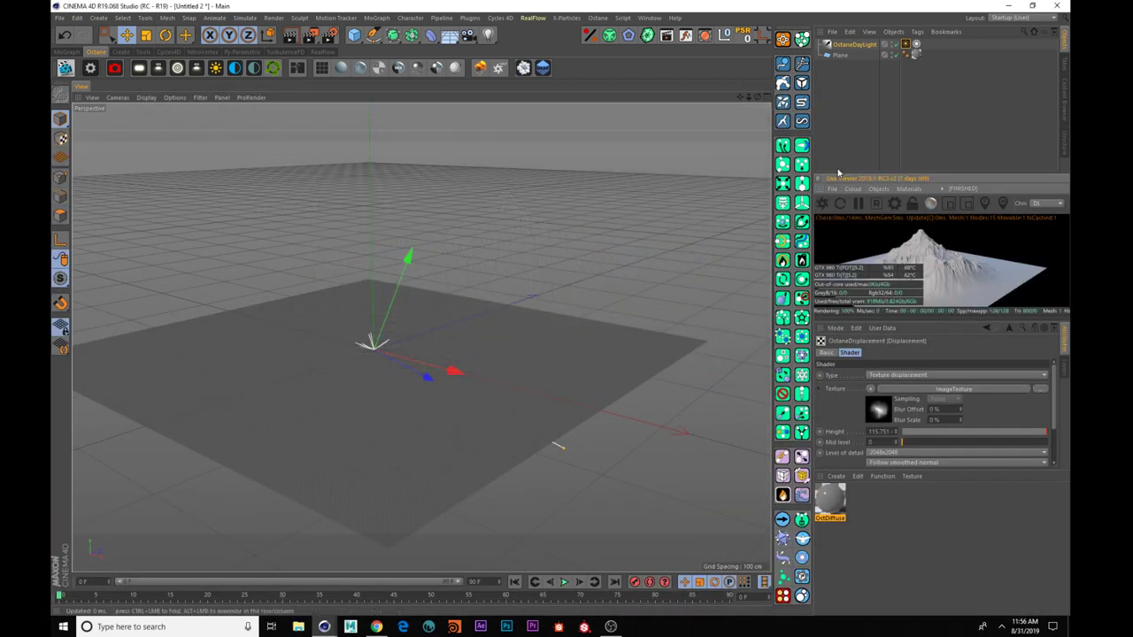
{"action": "left_click_drag", "start_coordinate": [815, 160], "coordinate": [587, 160]}
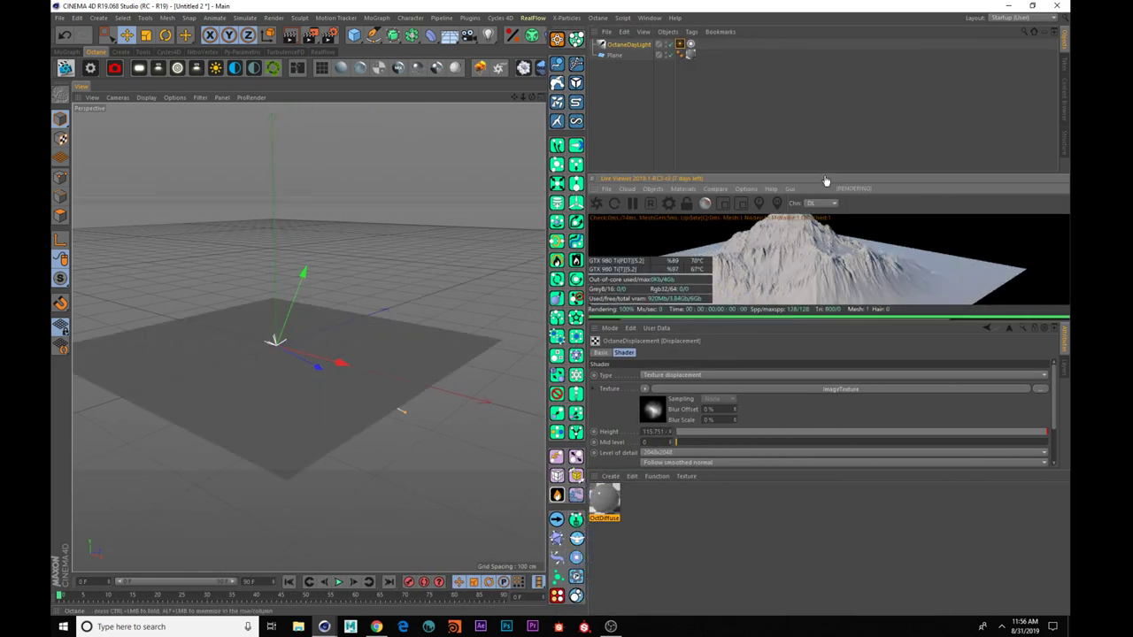
{"action": "left_click_drag", "start_coordinate": [824, 177], "coordinate": [831, 77]}
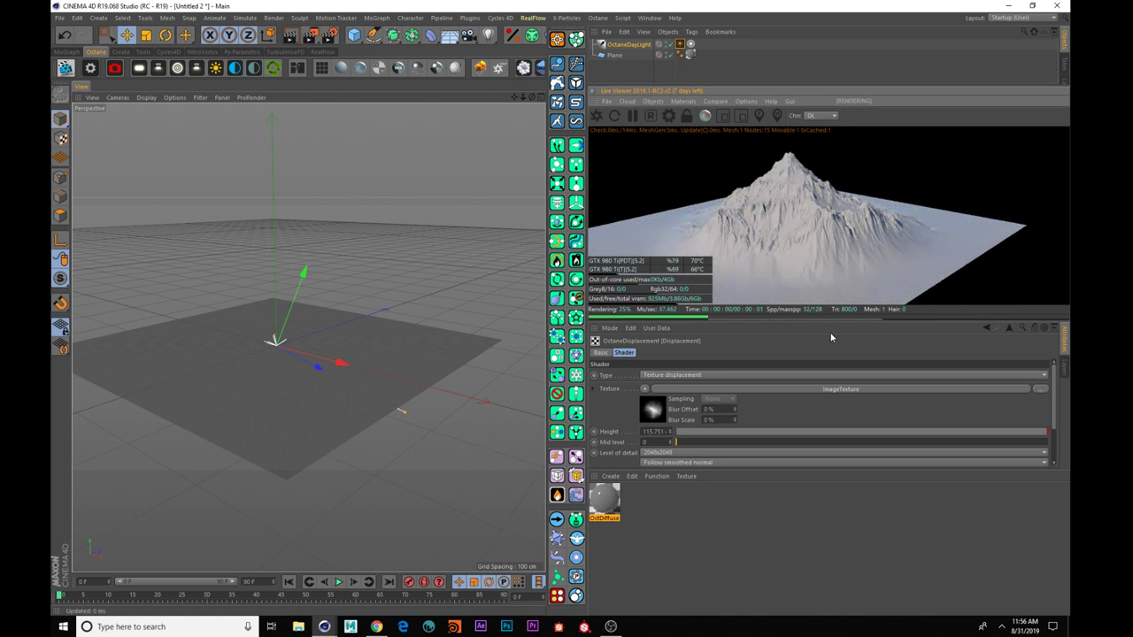
{"action": "left_click_drag", "start_coordinate": [786, 482], "coordinate": [786, 560]}
{"action": "left_click_drag", "start_coordinate": [794, 320], "coordinate": [792, 405]}
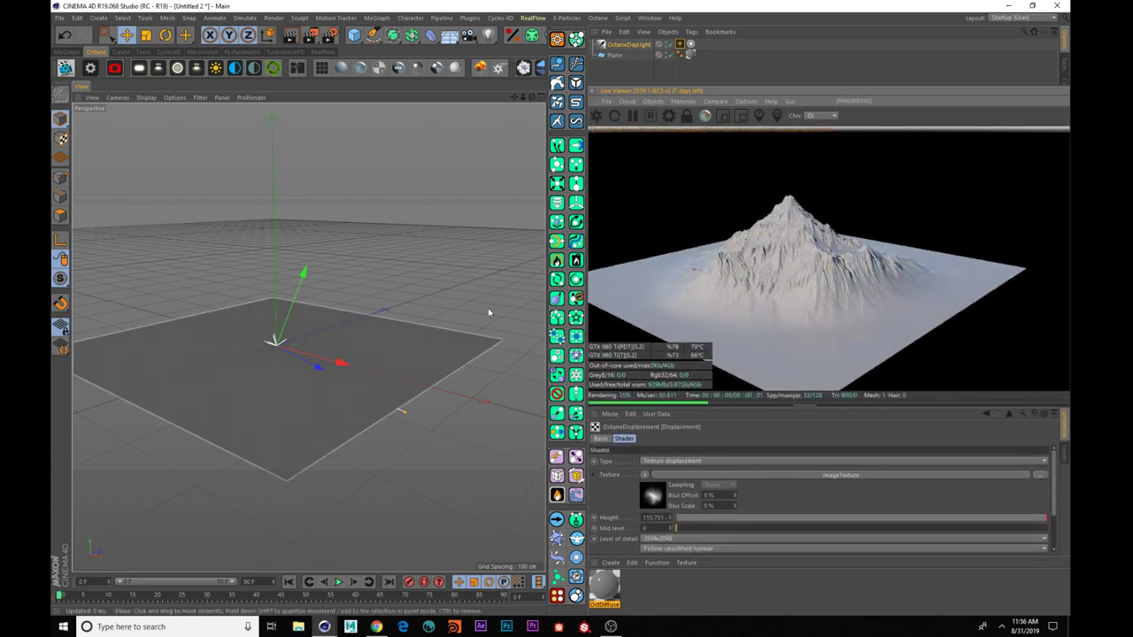
{"action": "left_click_drag", "start_coordinate": [488, 312], "coordinate": [319, 336], "text": "alt"}
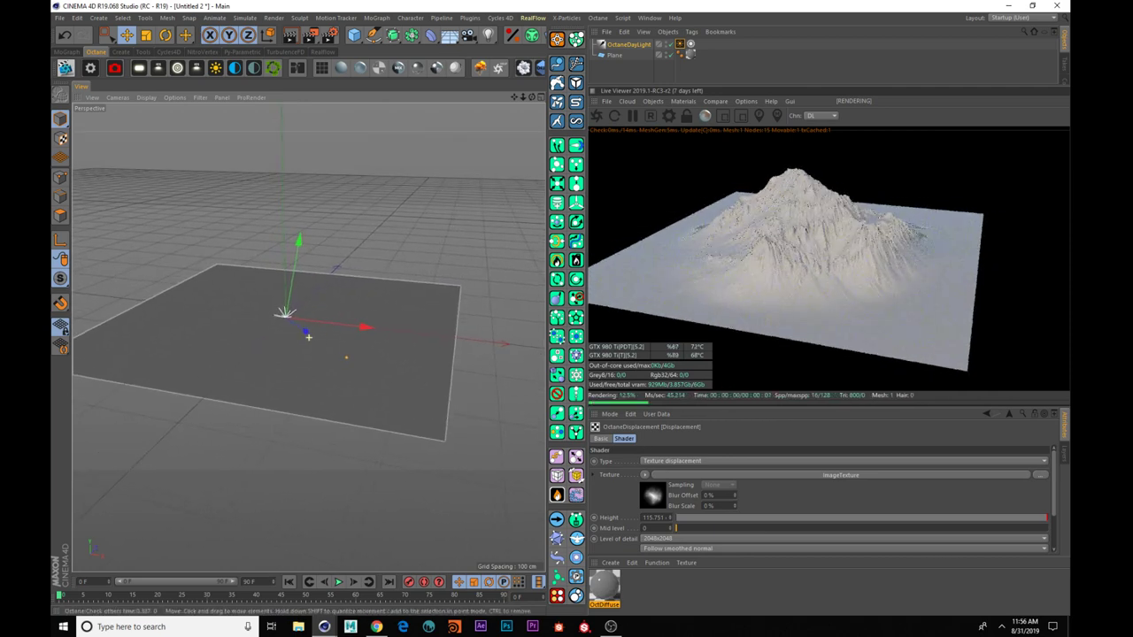
- Reopen the Octane Node Editor, add Triplanar and Falloff nodes, and arrange them between the image texture and the material
{"action": "left_click_drag", "start_coordinate": [50, 190], "coordinate": [323, 76]}
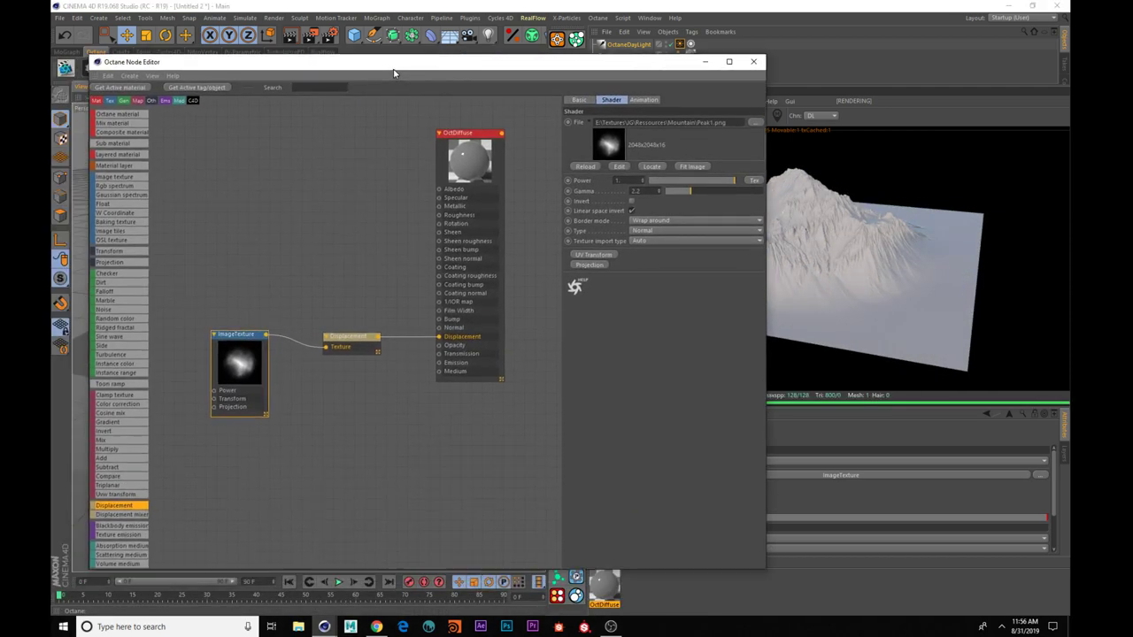
{"action": "left_click", "coordinate": [122, 485]}
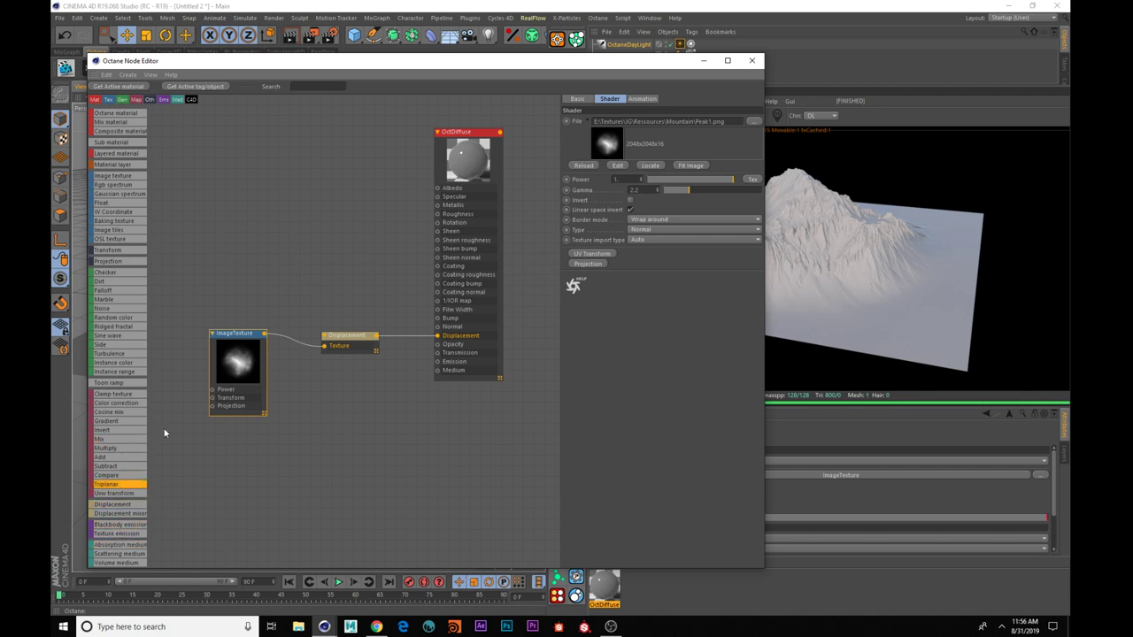
{"action": "left_click", "coordinate": [277, 201]}
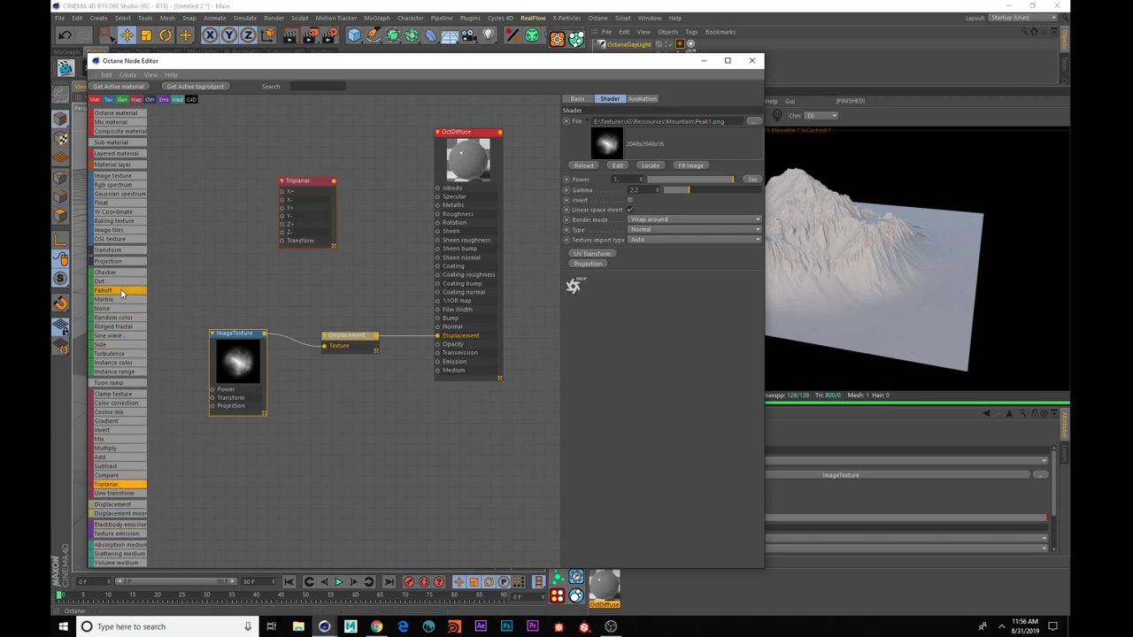
{"action": "left_click", "coordinate": [121, 292]}
{"action": "left_click", "coordinate": [202, 235]}
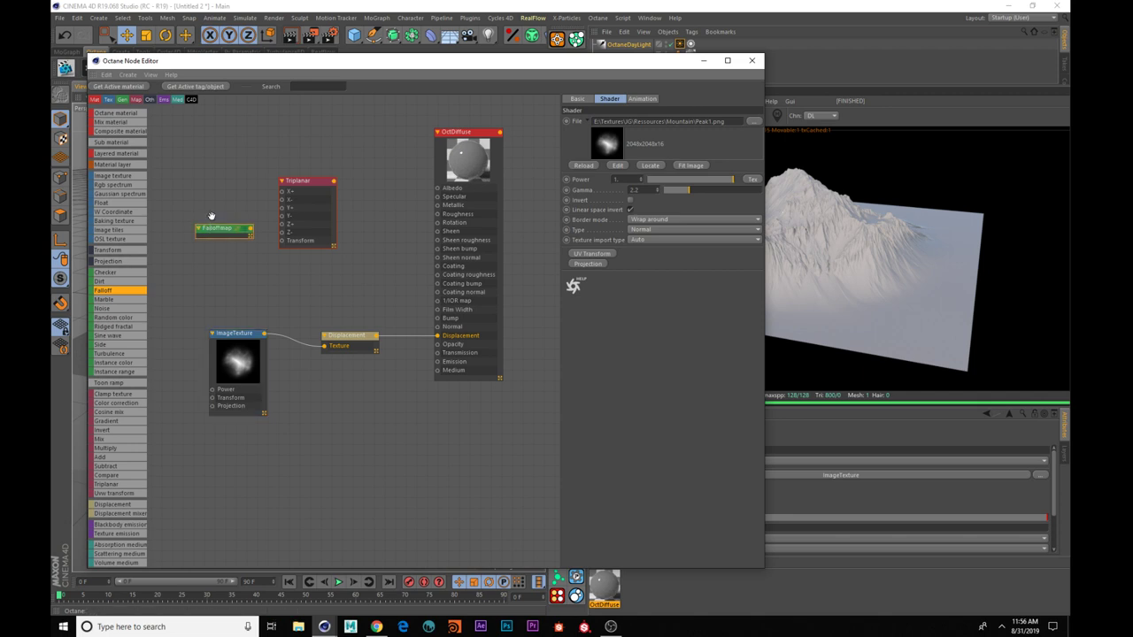
{"action": "left_click_drag", "start_coordinate": [212, 228], "coordinate": [286, 113]}
{"action": "left_click_drag", "start_coordinate": [299, 183], "coordinate": [263, 175]}
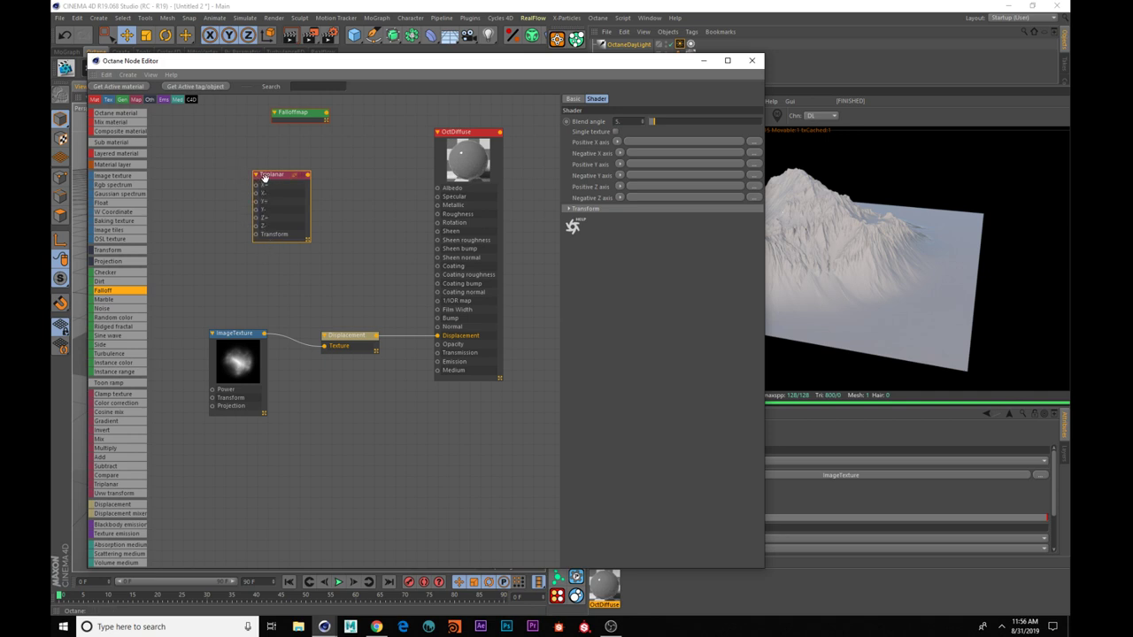
{"action": "left_click_drag", "start_coordinate": [264, 177], "coordinate": [306, 192]}
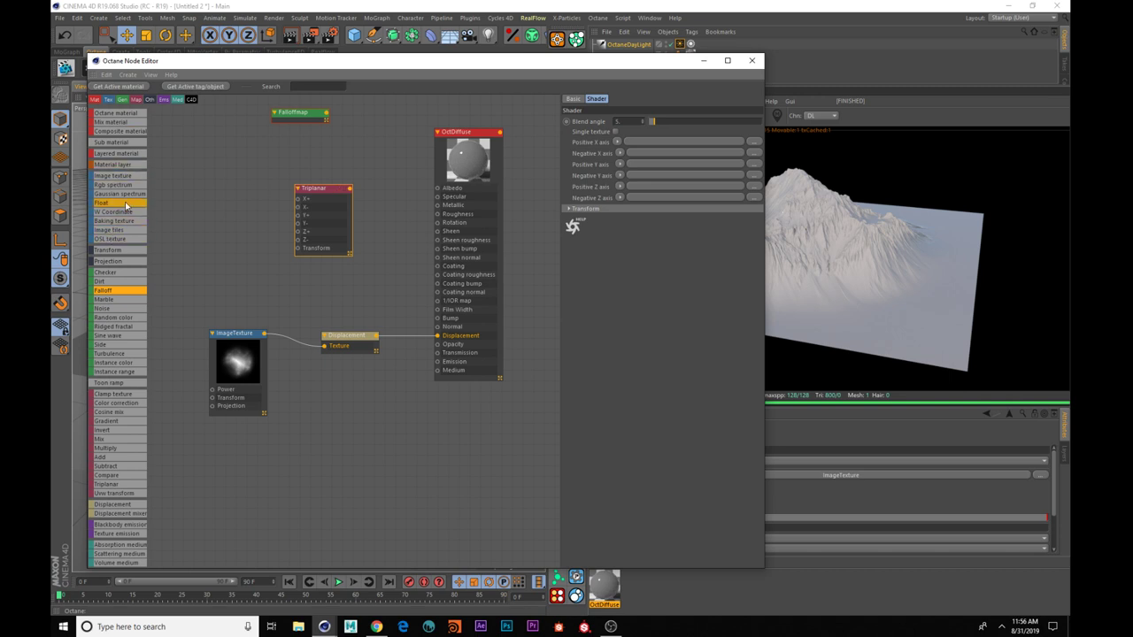
- Add two Float texture nodes beside the Triplanar node, setting the upper one to 1 and the lower one to 0
{"action": "left_click_drag", "start_coordinate": [111, 203], "coordinate": [204, 215]}
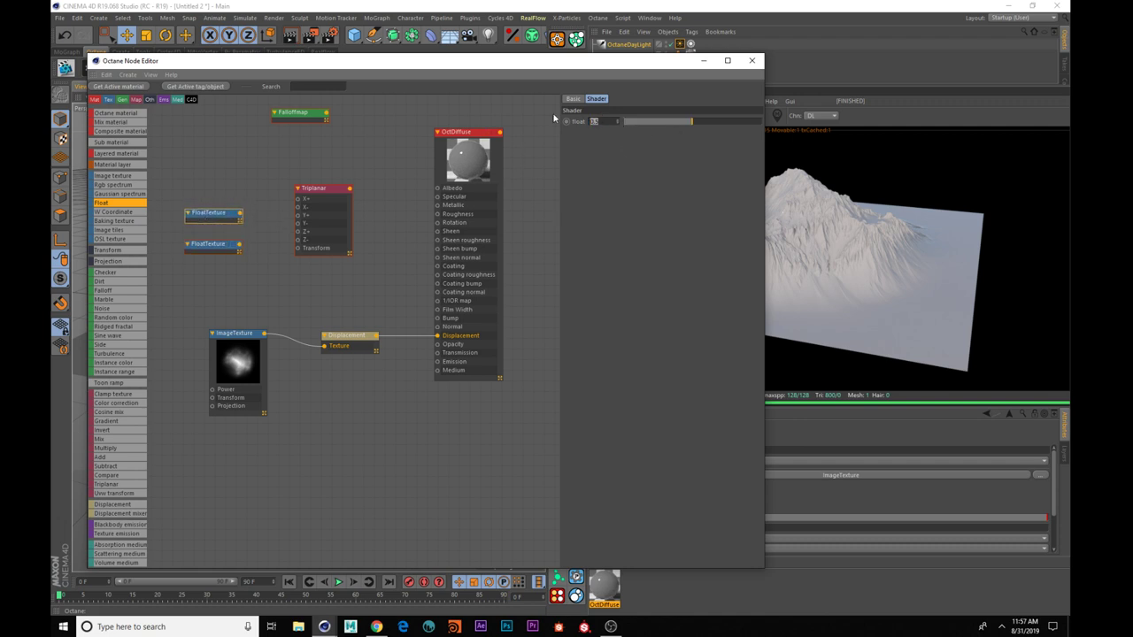
{"action": "left_click", "coordinate": [220, 246]}
{"action": "type", "text": "0"}
{"action": "key", "text": "Return"}
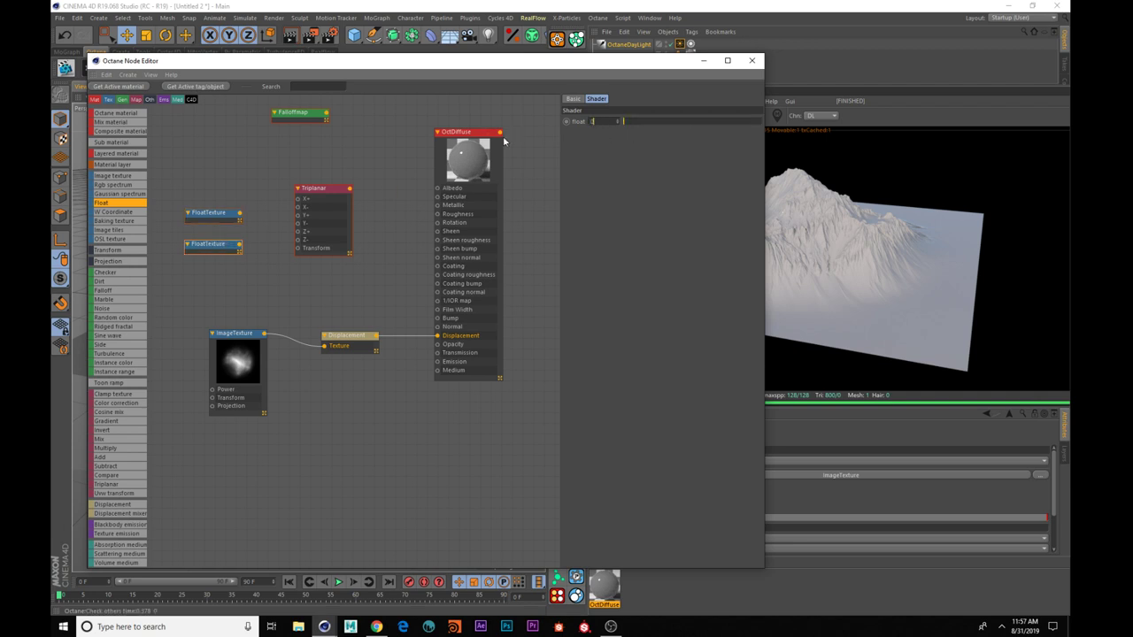
{"action": "left_click", "coordinate": [223, 212]}
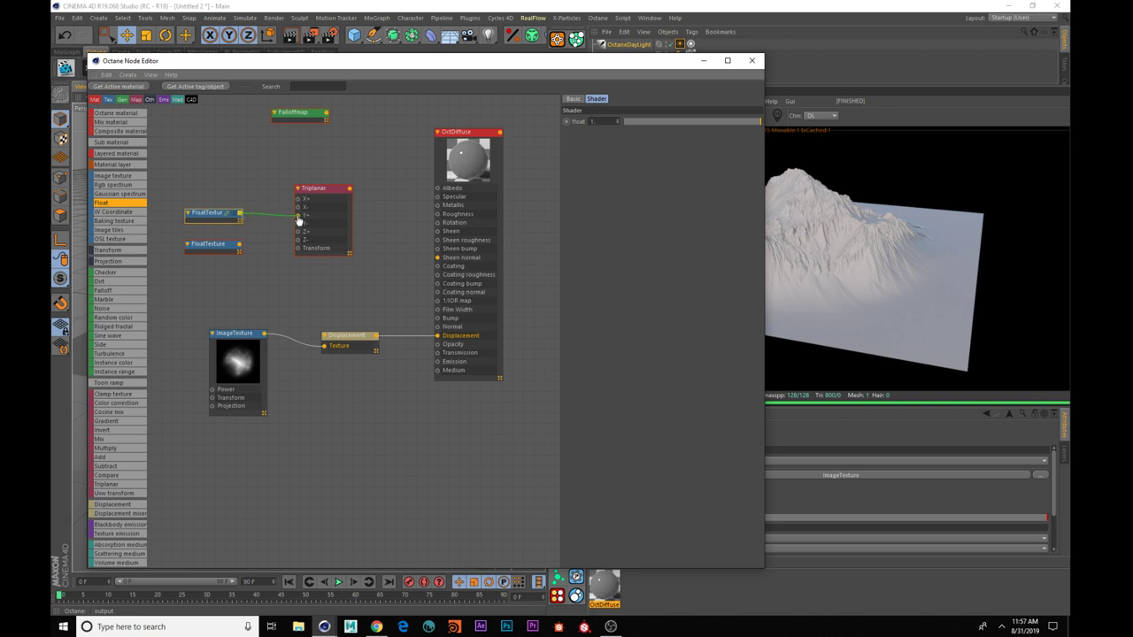
- Connect the white float to Triplanar Y+ and Y-, the black float to its X and Z inputs, and Triplanar to Albedo
{"action": "left_click_drag", "start_coordinate": [299, 221], "coordinate": [298, 216]}
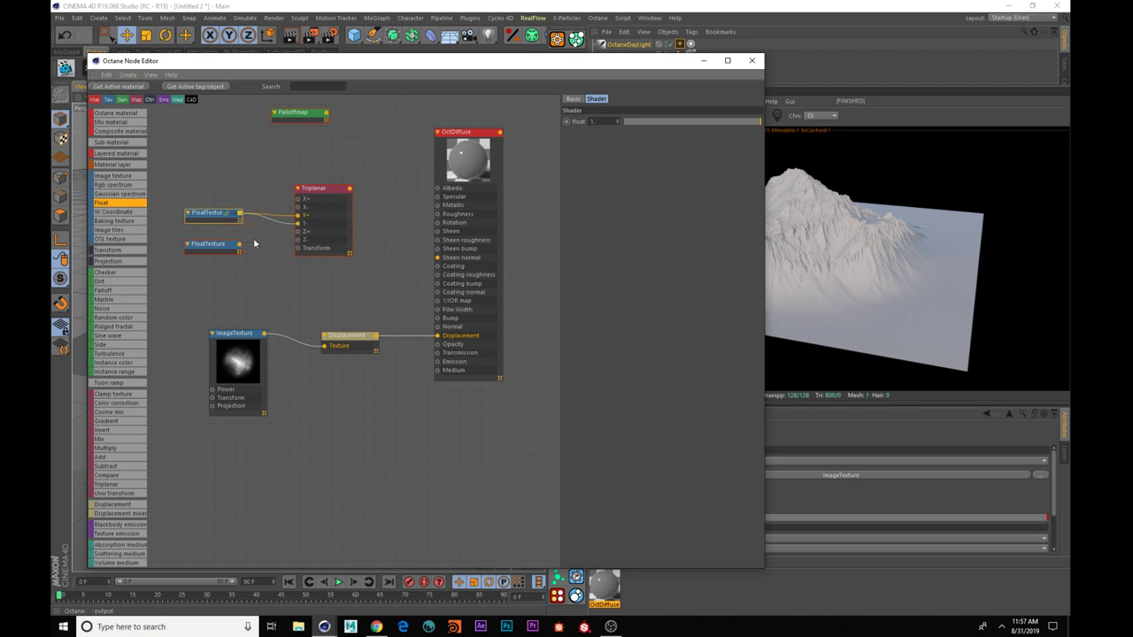
{"action": "left_click_drag", "start_coordinate": [238, 247], "coordinate": [298, 199]}
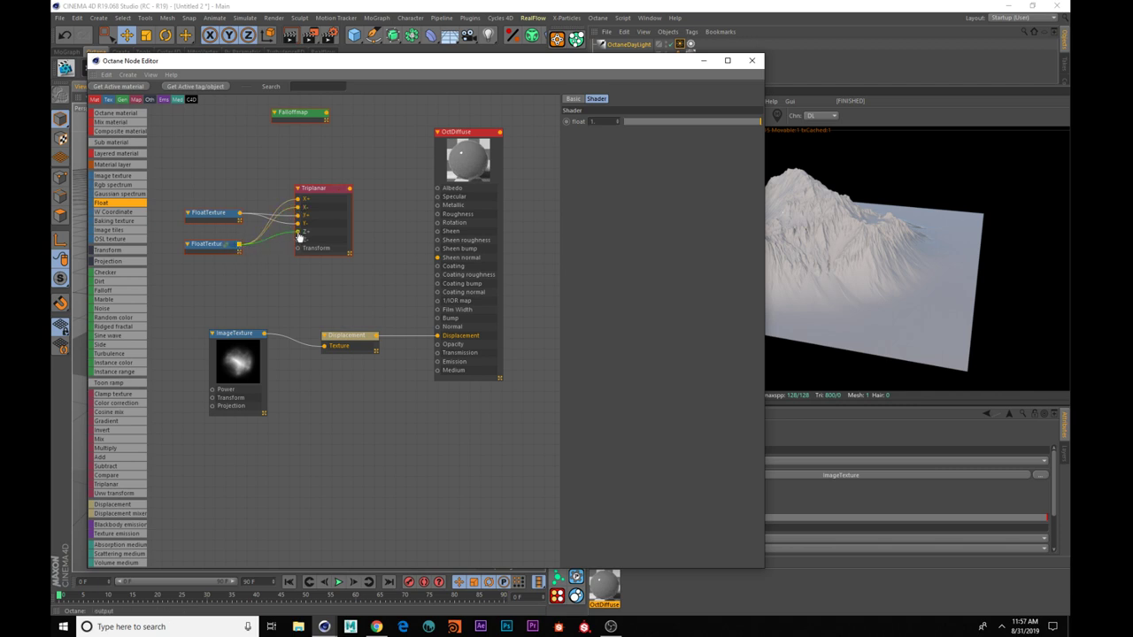
{"action": "left_click_drag", "start_coordinate": [299, 236], "coordinate": [298, 232]}
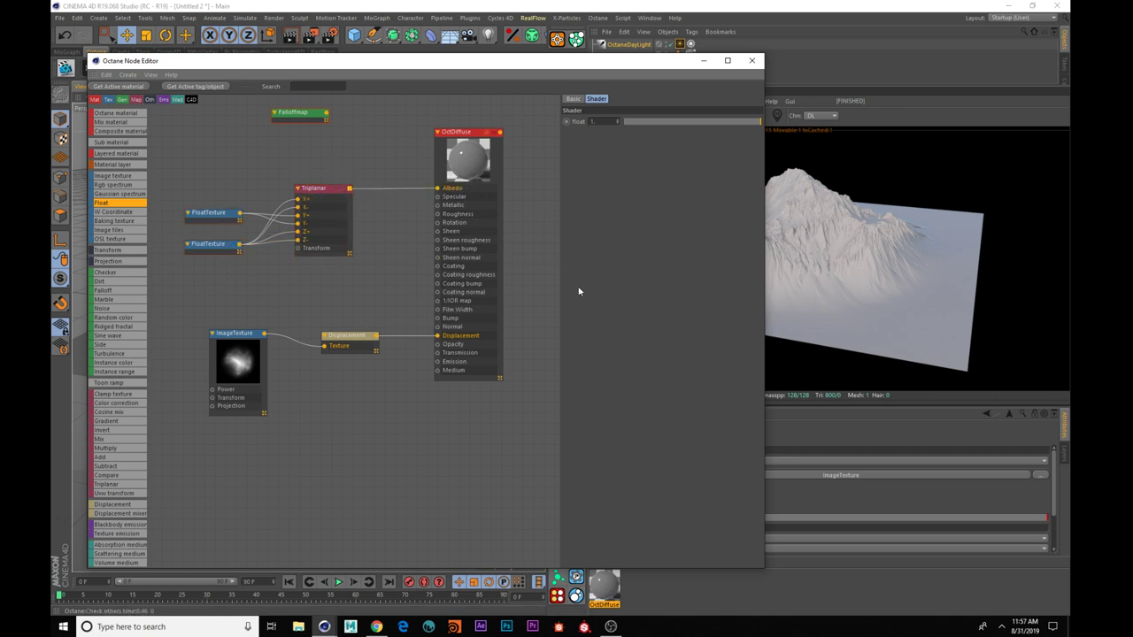
- Examine the black-and-white slope mask on the mountain from several angles in the Live Viewer
{"action": "left_click_drag", "start_coordinate": [577, 66], "coordinate": [458, 83]}
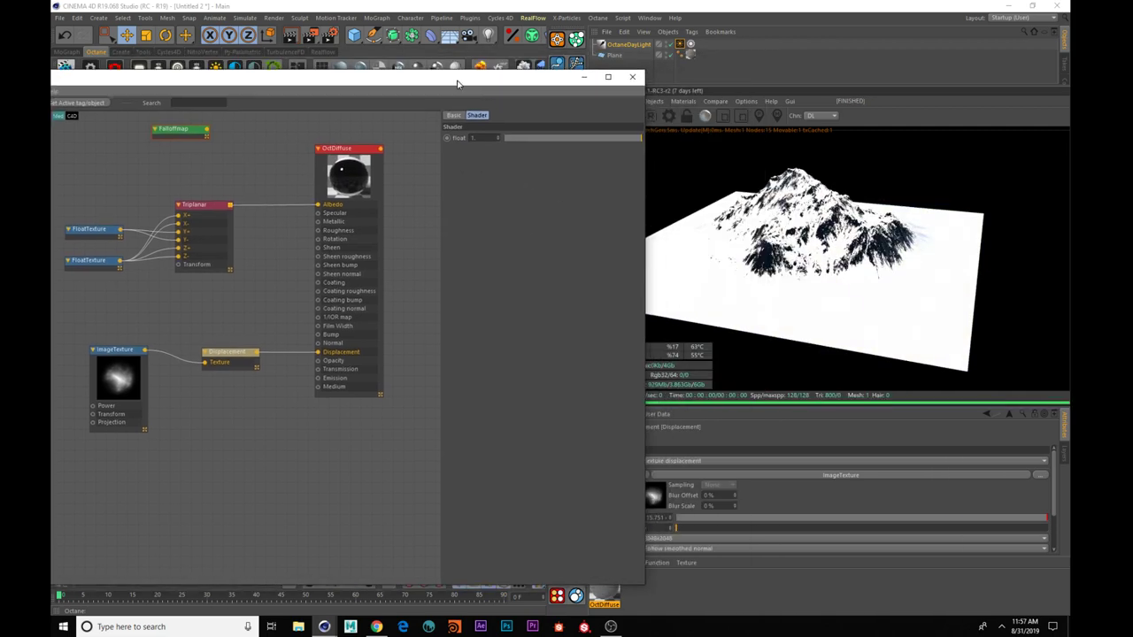
{"action": "left_click_drag", "start_coordinate": [834, 334], "coordinate": [671, 339], "text": "alt"}
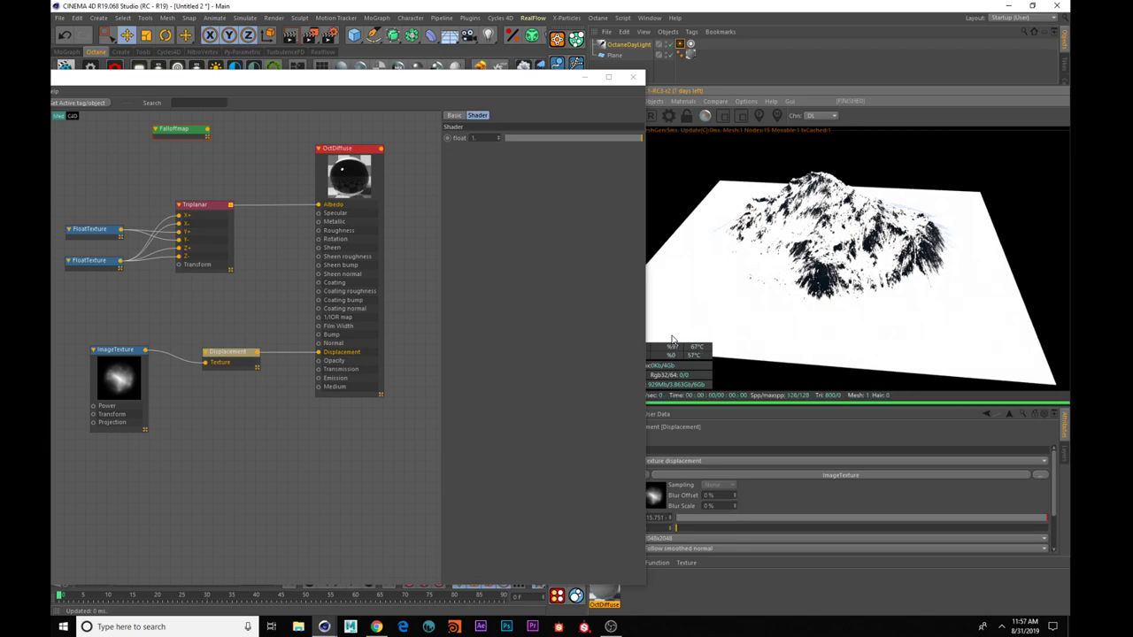
{"action": "left_click_drag", "start_coordinate": [920, 301], "coordinate": [832, 296]}
{"action": "left_click_drag", "start_coordinate": [945, 315], "coordinate": [1067, 255], "text": "alt"}
{"action": "mouse_move", "coordinate": [894, 301]}
{"action": "left_mouse_down", "text": "alt"}
{"action": "mouse_move", "coordinate": [872, 263]}
{"action": "mouse_move", "coordinate": [859, 275]}
{"action": "mouse_move", "coordinate": [897, 290]}
{"action": "left_mouse_up", "text": "alt"}
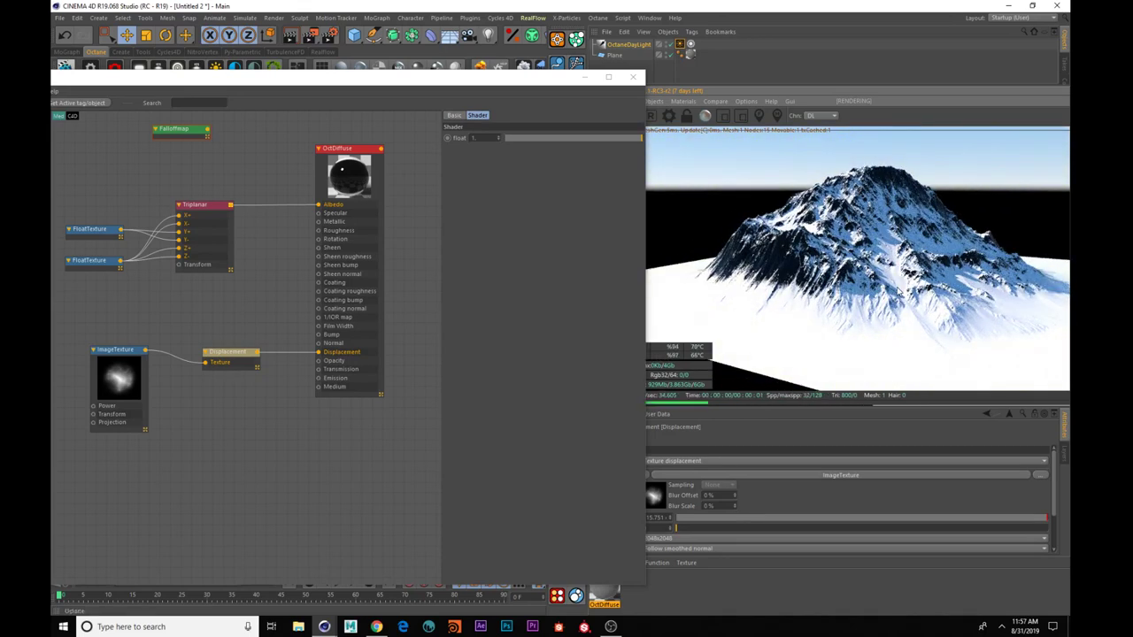
{"action": "middle_click_drag", "start_coordinate": [116, 342], "coordinate": [216, 399]}
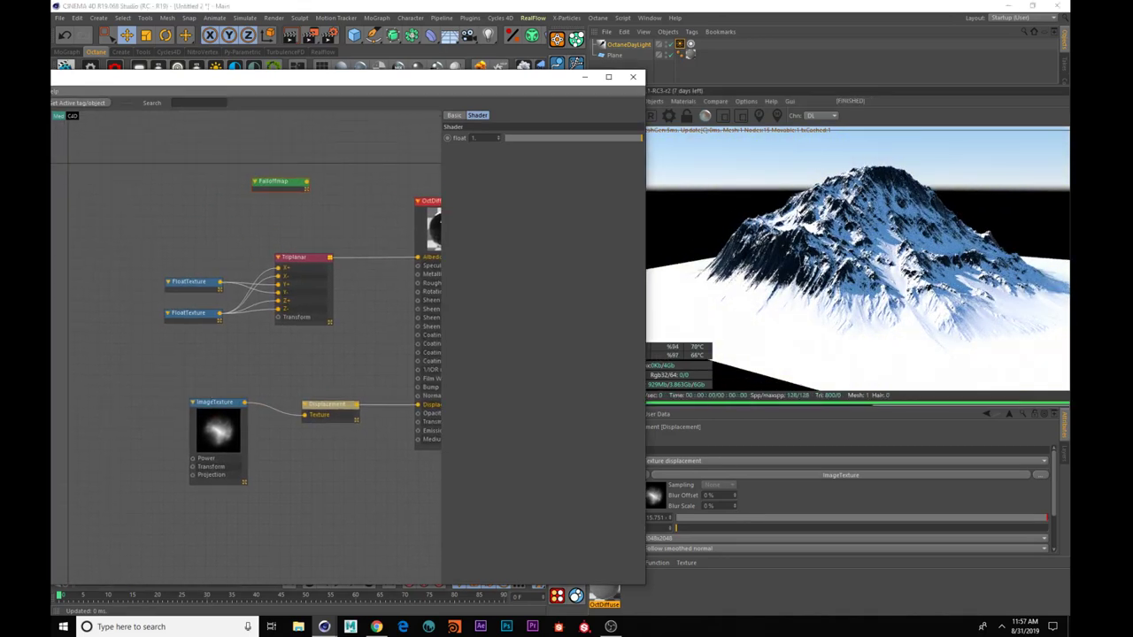
{"action": "left_click_drag", "start_coordinate": [896, 262], "coordinate": [900, 273], "text": "alt"}
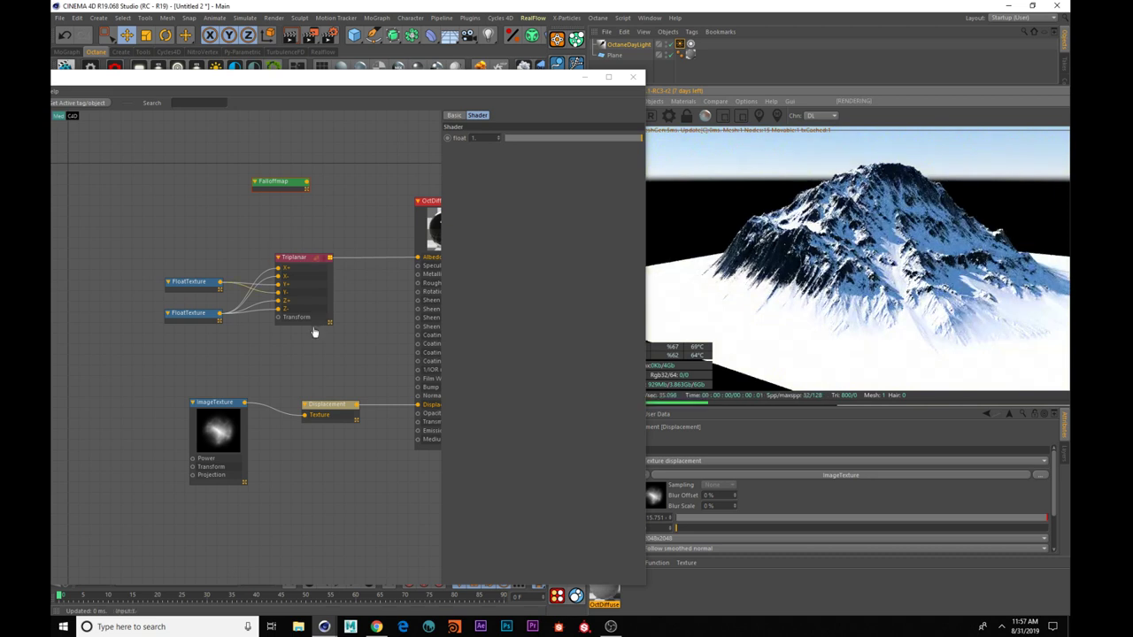
{"action": "middle_click_drag", "start_coordinate": [316, 329], "coordinate": [278, 302]}
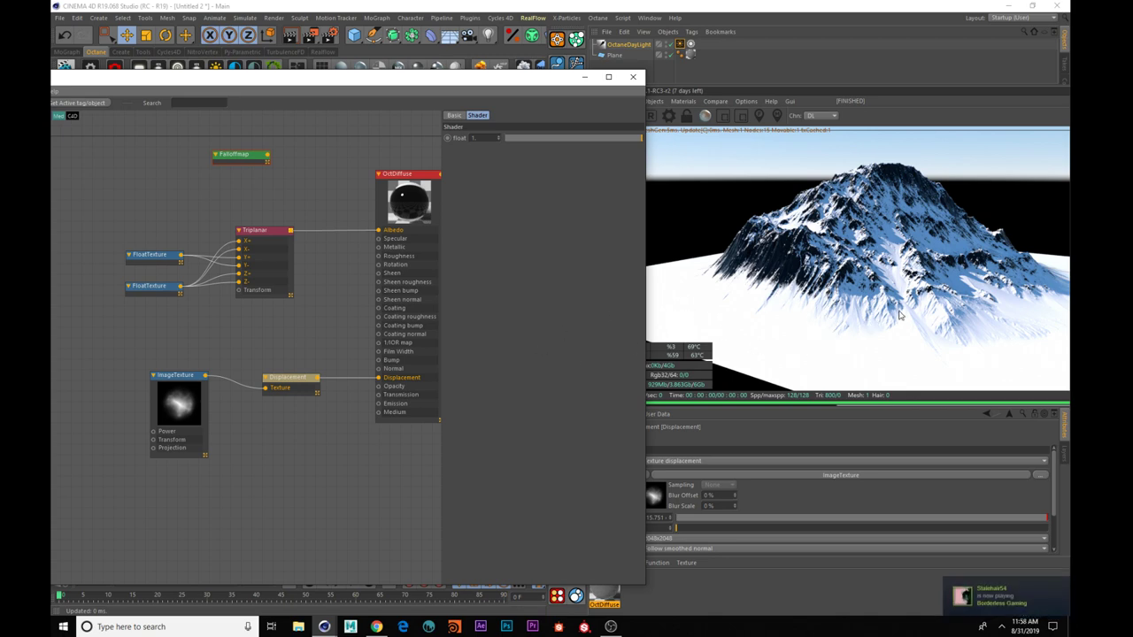
{"action": "left_click_drag", "start_coordinate": [900, 314], "coordinate": [869, 188]}
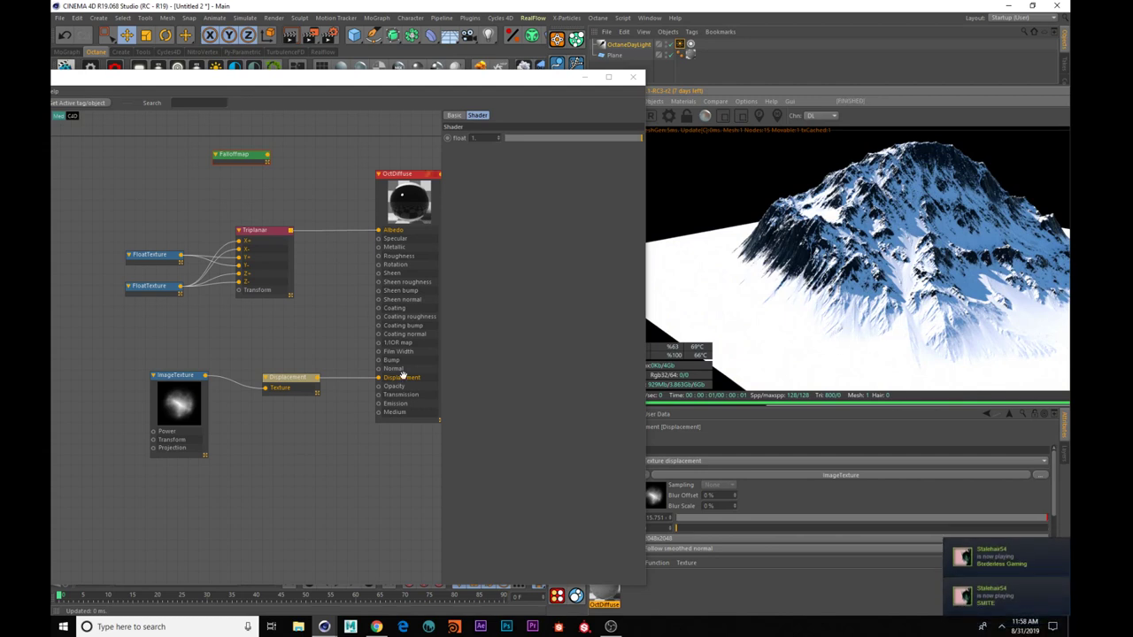
- Move the Triplanar and Float nodes away from the material node, and set the Triplanar blend angle to about 3.84
{"action": "middle_click_drag", "start_coordinate": [239, 319], "coordinate": [276, 331]}
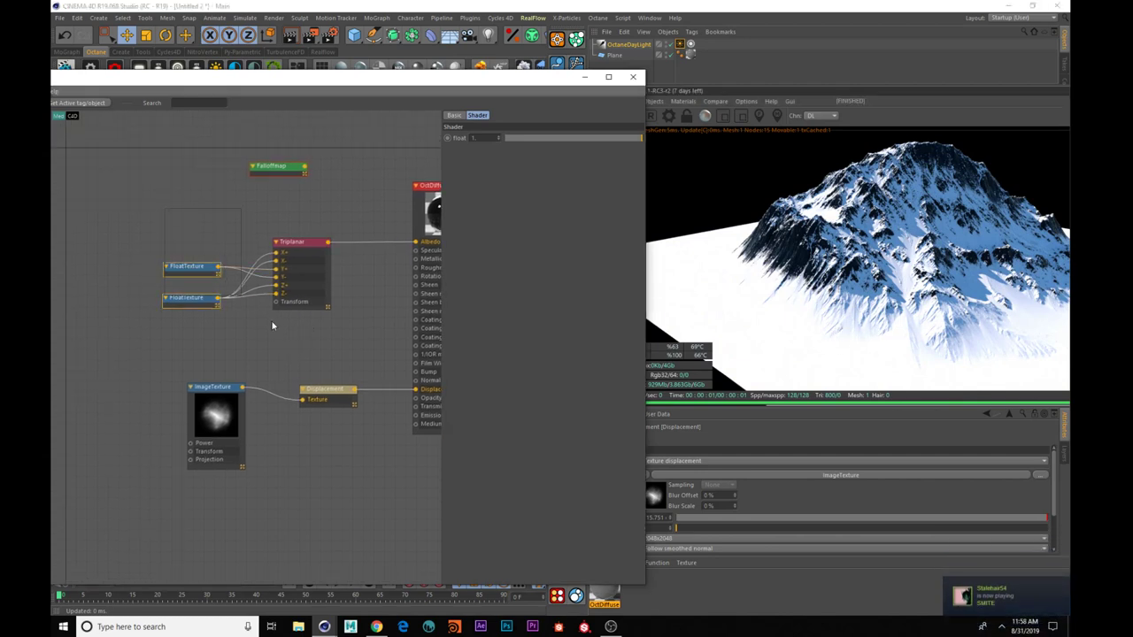
{"action": "left_click_drag", "start_coordinate": [294, 239], "coordinate": [237, 239]}
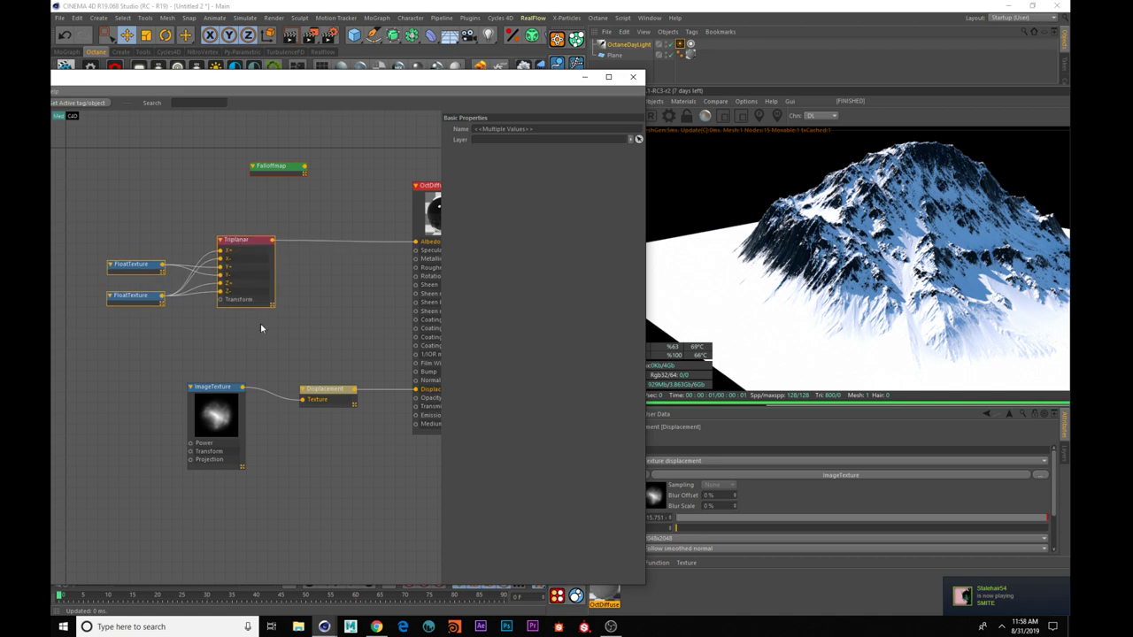
{"action": "left_click", "coordinate": [237, 239]}
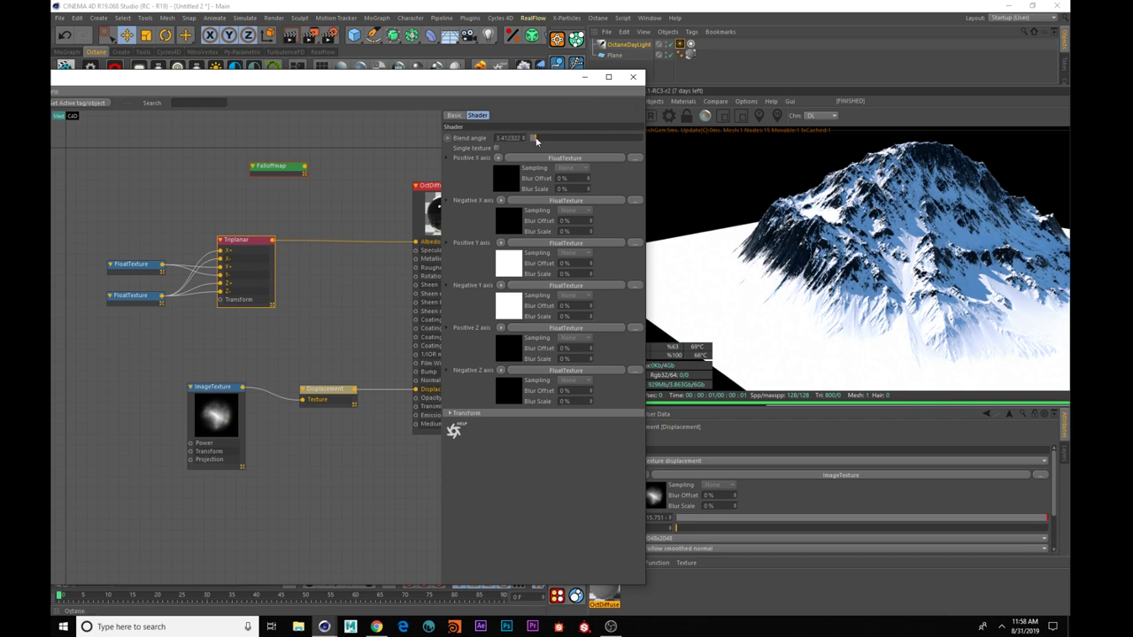
{"action": "mouse_move", "coordinate": [535, 139]}
{"action": "left_mouse_down"}
{"action": "mouse_move", "coordinate": [599, 150]}
{"action": "mouse_move", "coordinate": [527, 139]}
{"action": "mouse_move", "coordinate": [592, 151]}
{"action": "mouse_move", "coordinate": [535, 152]}
{"action": "left_mouse_up"}
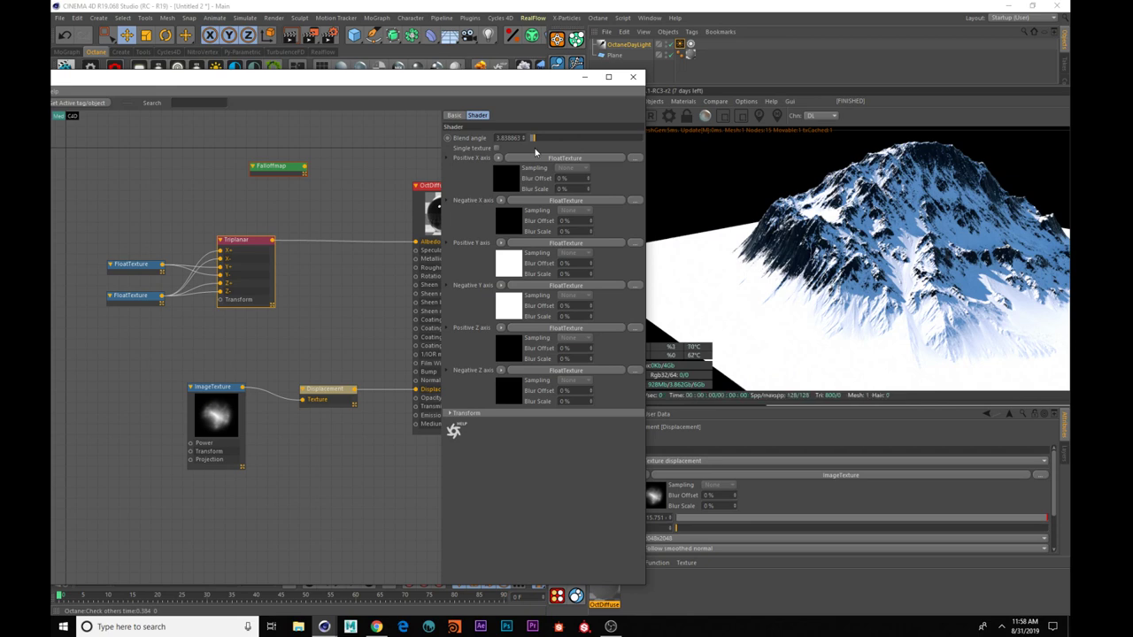
- Connect the Falloff map node to the material's Albedo input in place of the Triplanar node
{"action": "left_click_drag", "start_coordinate": [953, 301], "coordinate": [894, 255]}
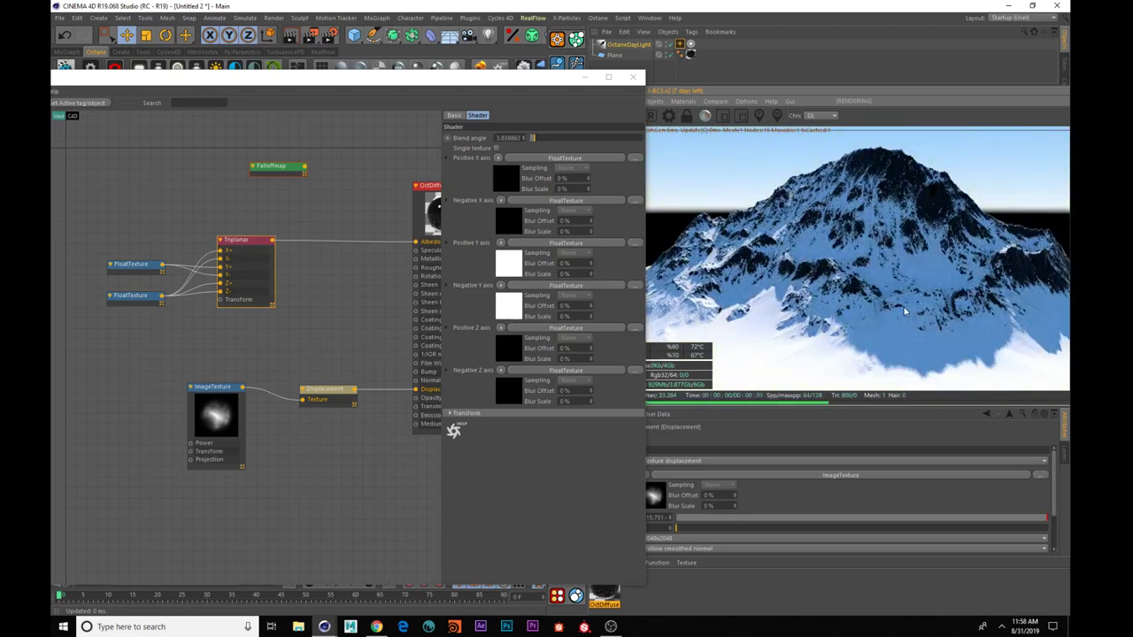
{"action": "left_click_drag", "start_coordinate": [908, 299], "coordinate": [836, 257], "text": "alt"}
{"action": "scroll", "coordinate": [857, 260], "scroll_direction": "down", "scroll_amount": 3}
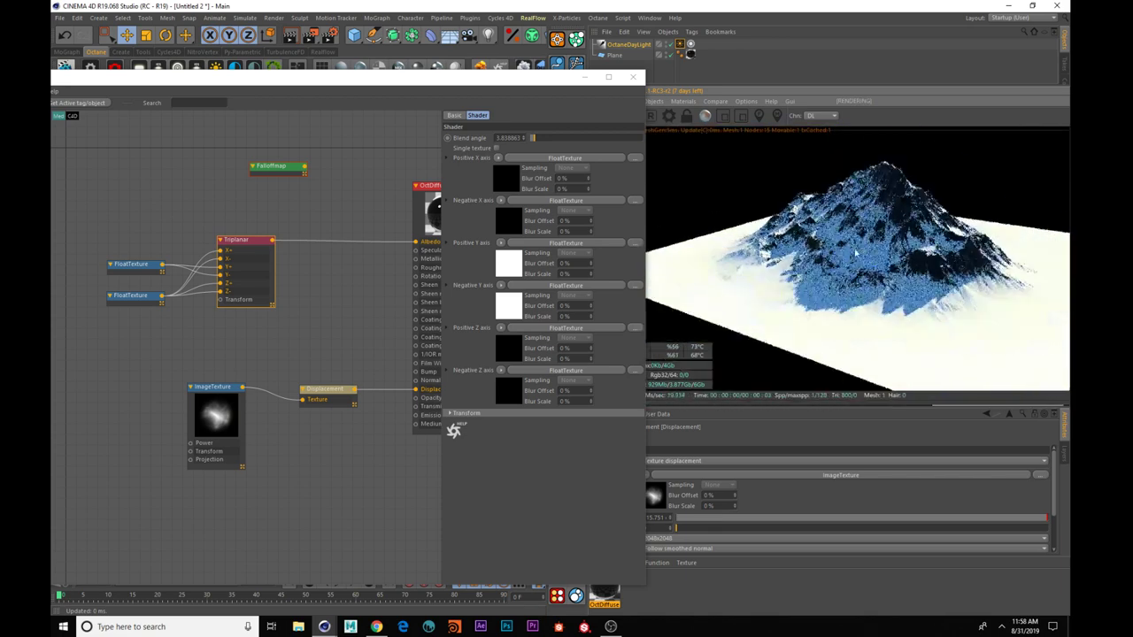
{"action": "left_click_drag", "start_coordinate": [416, 242], "coordinate": [305, 282]}
{"action": "left_click_drag", "start_coordinate": [248, 166], "coordinate": [223, 168]}
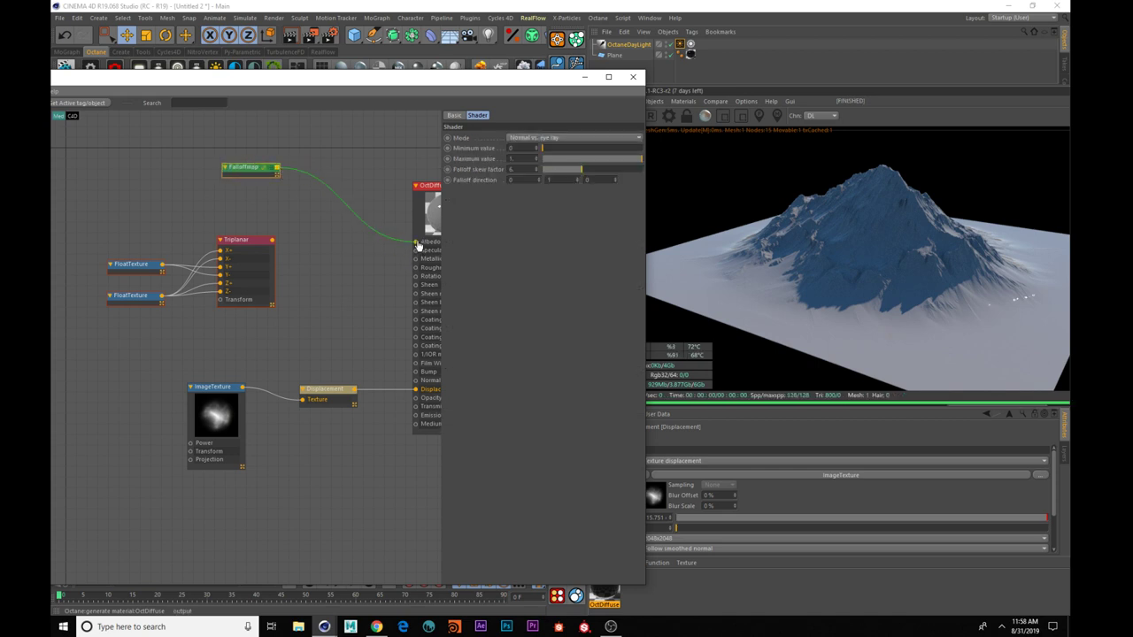
{"action": "left_click_drag", "start_coordinate": [418, 246], "coordinate": [416, 242]}
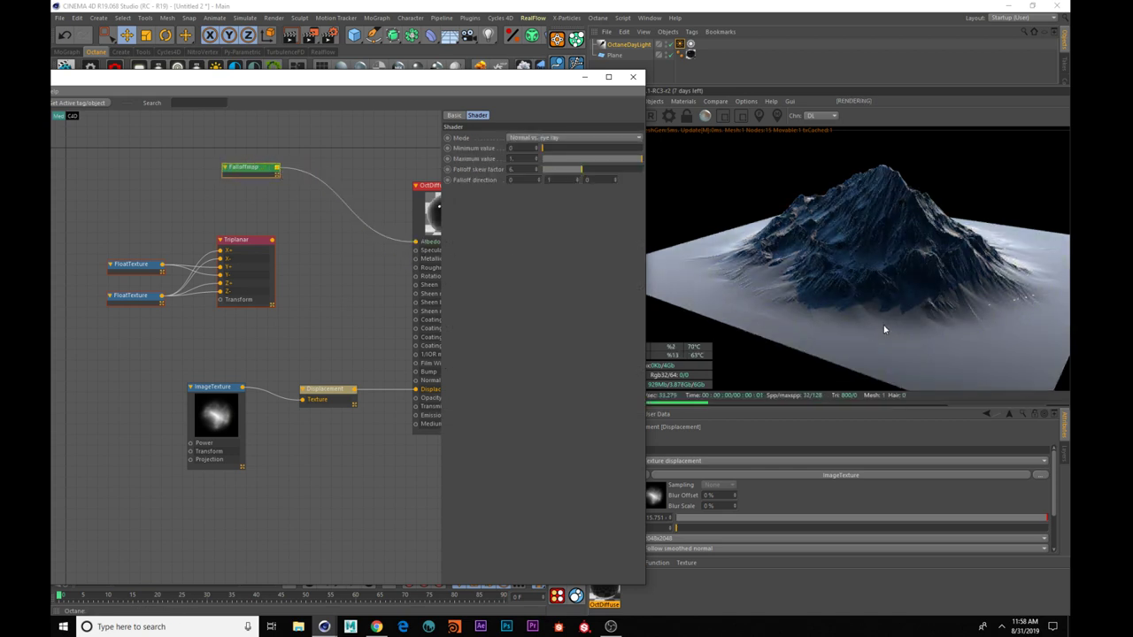
- Set the Falloff map's mode to Normal vs. vector 180deg
{"action": "left_click_drag", "start_coordinate": [841, 239], "coordinate": [894, 275]}
{"action": "left_click_drag", "start_coordinate": [784, 266], "coordinate": [796, 300]}
{"action": "left_click", "coordinate": [225, 171]}
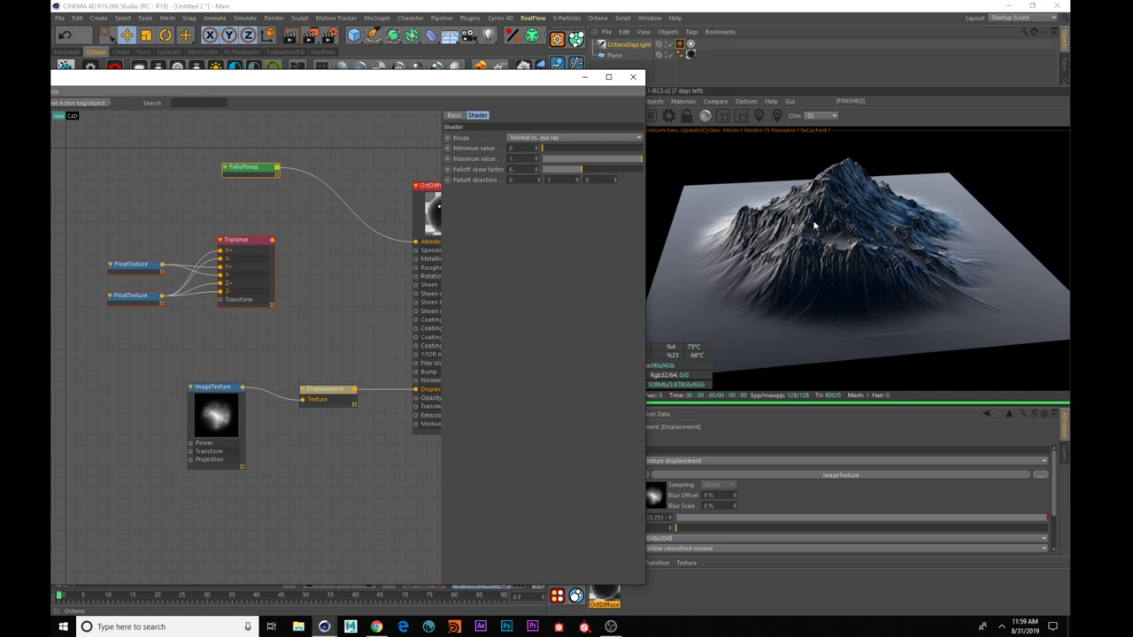
{"action": "left_click", "coordinate": [635, 139]}
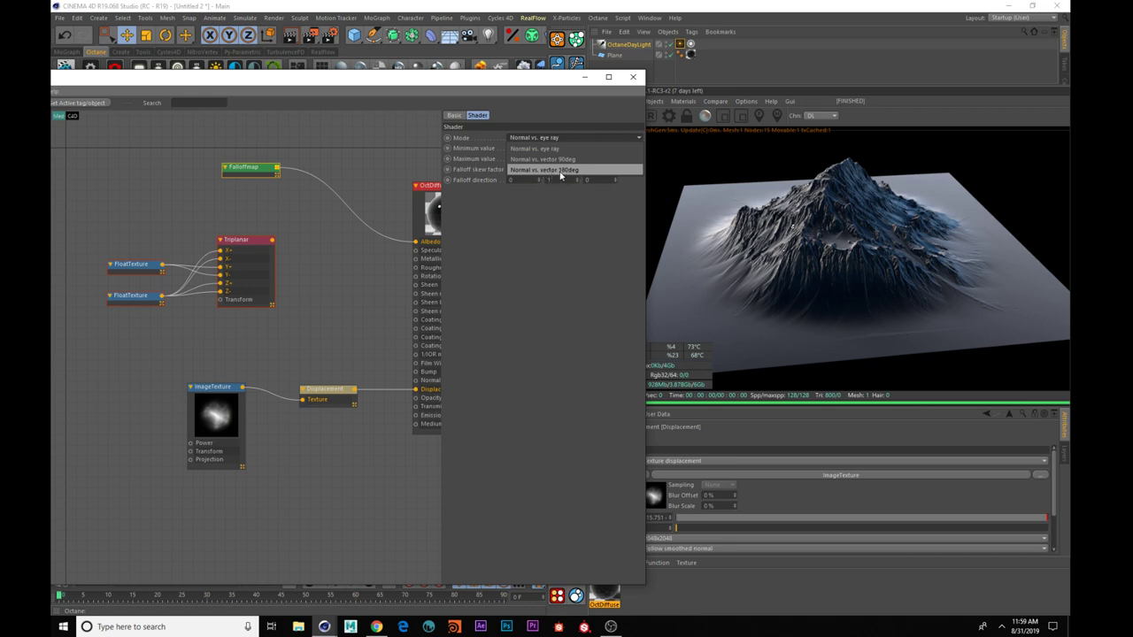
{"action": "left_click", "coordinate": [559, 172]}
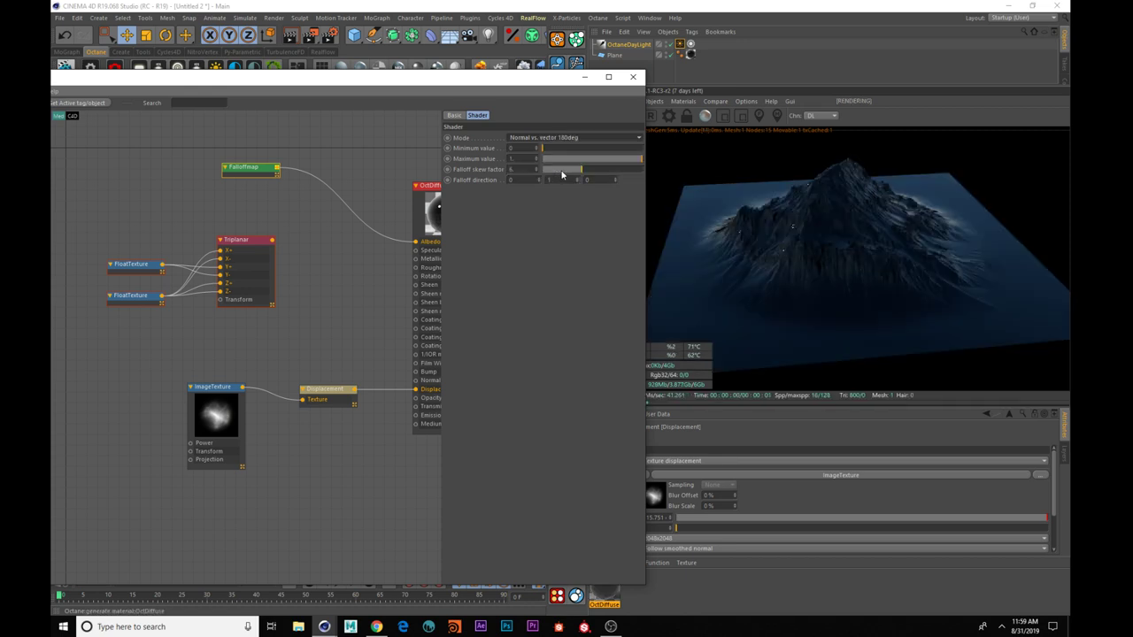
- Lower the Falloff map's skew factor to about 0.82 and check the mountain from another angle
{"action": "left_click_drag", "start_coordinate": [775, 230], "coordinate": [814, 209]}
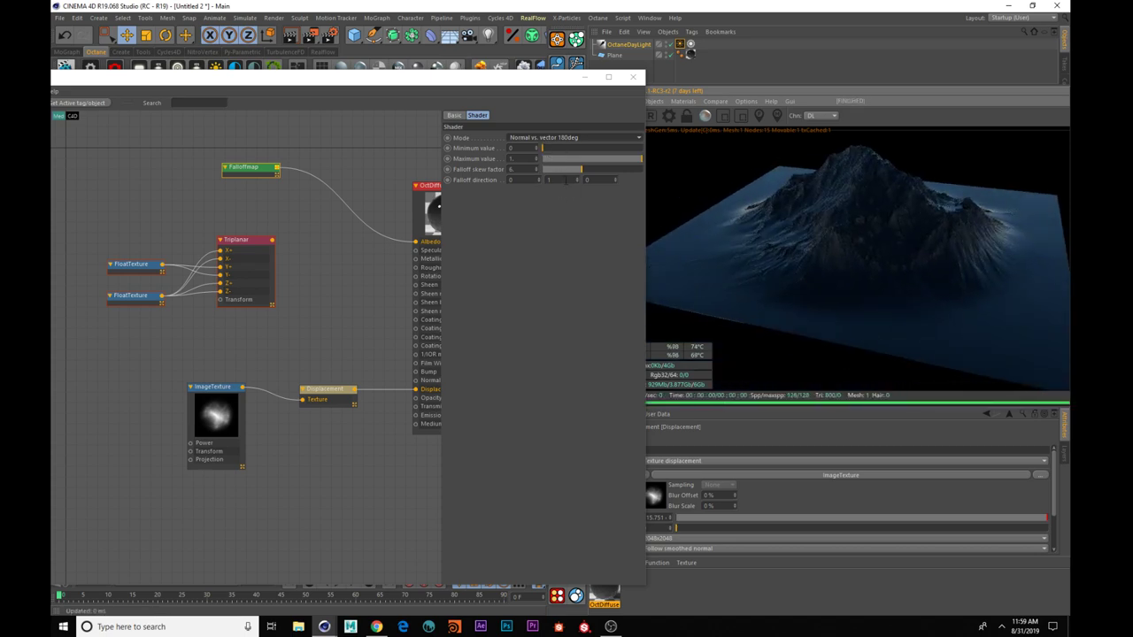
{"action": "left_click_drag", "start_coordinate": [580, 171], "coordinate": [545, 172]}
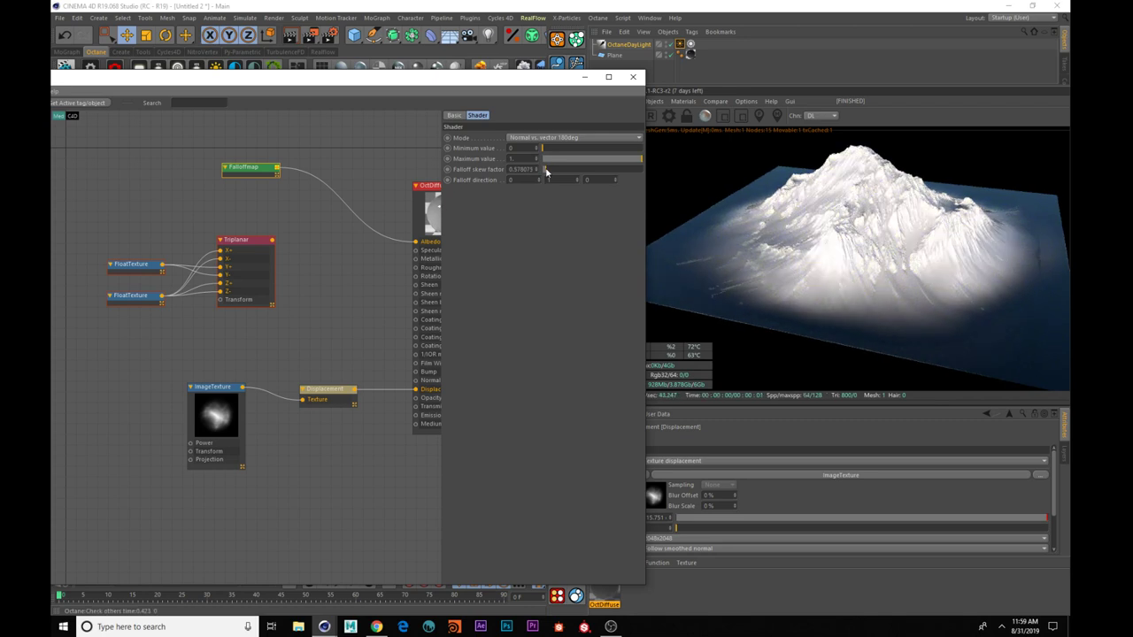
{"action": "left_click_drag", "start_coordinate": [545, 172], "coordinate": [549, 172]}
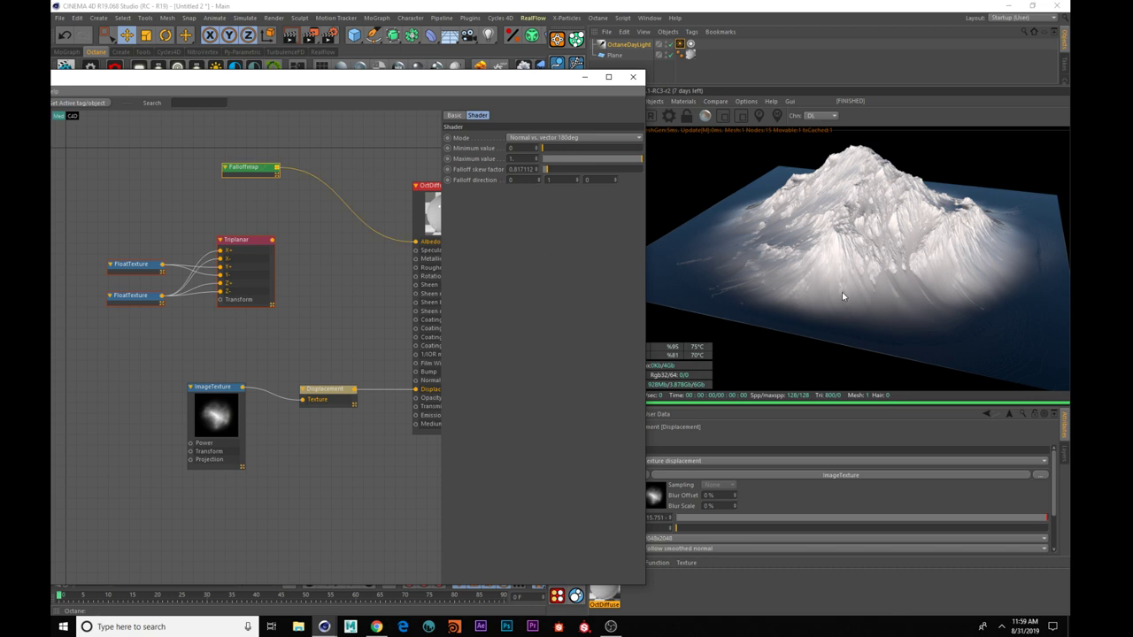
{"action": "left_click_drag", "start_coordinate": [835, 311], "coordinate": [815, 278]}
- Move the Falloff map node away from the material and insert a Color Correction node between it and Albedo
{"action": "left_click", "coordinate": [246, 169]}
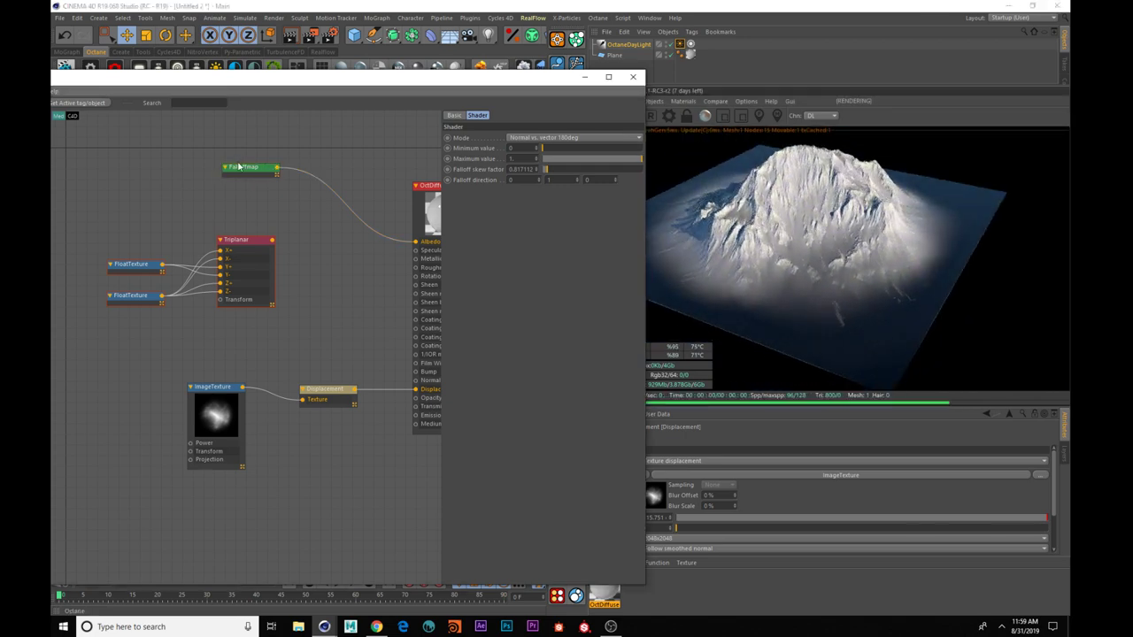
{"action": "left_click_drag", "start_coordinate": [246, 169], "coordinate": [205, 150]}
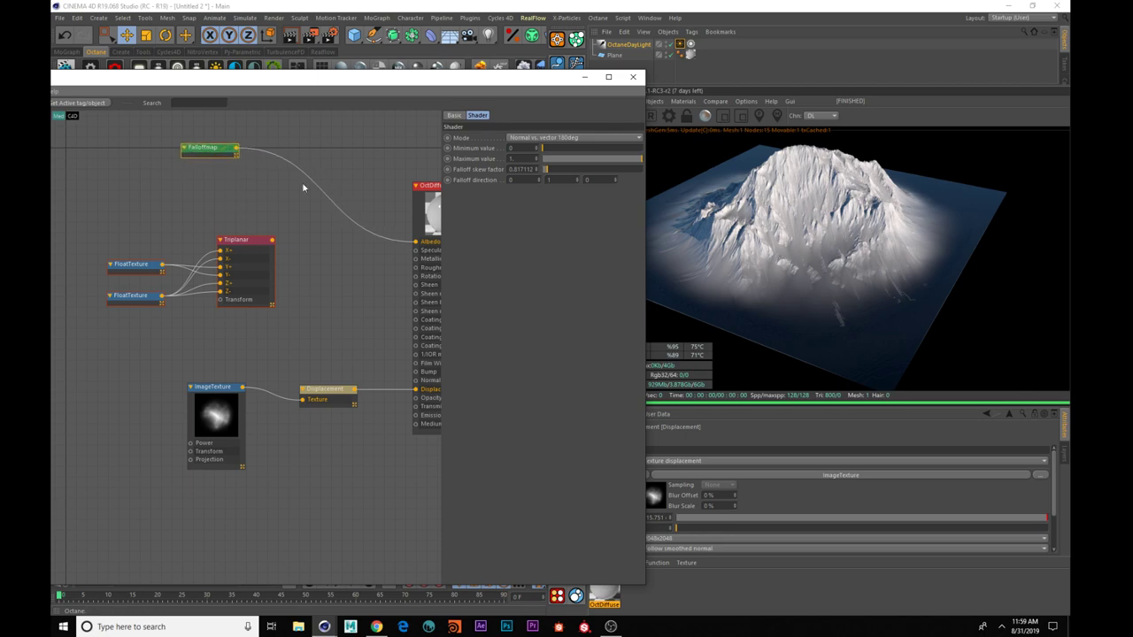
{"action": "left_click_drag", "start_coordinate": [196, 74], "coordinate": [287, 42]}
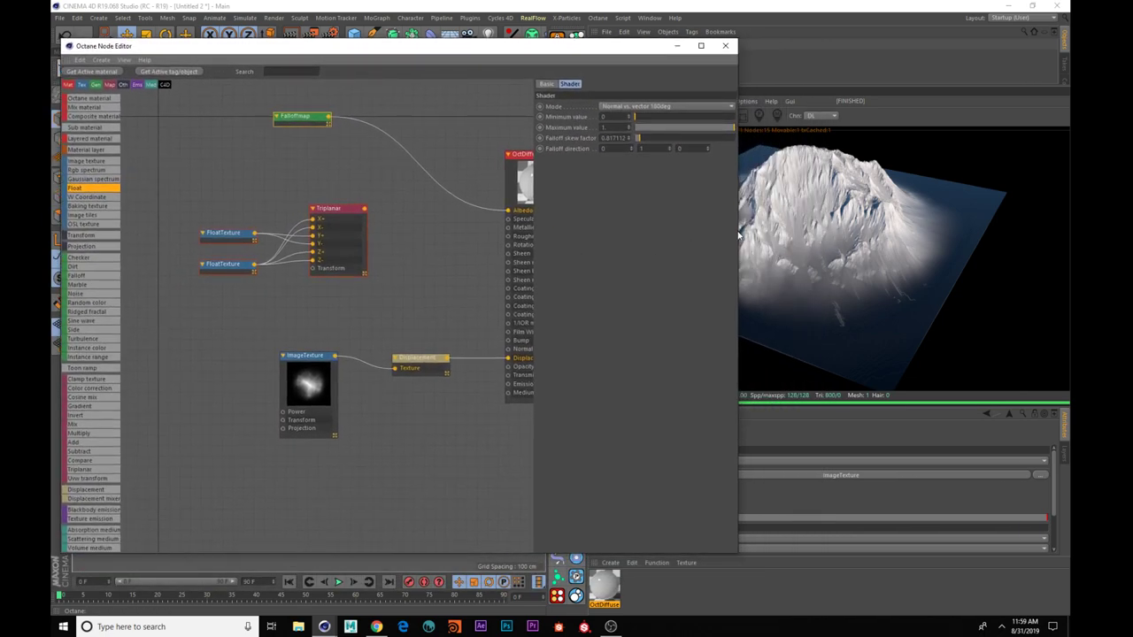
{"action": "left_click_drag", "start_coordinate": [701, 235], "coordinate": [686, 237]}
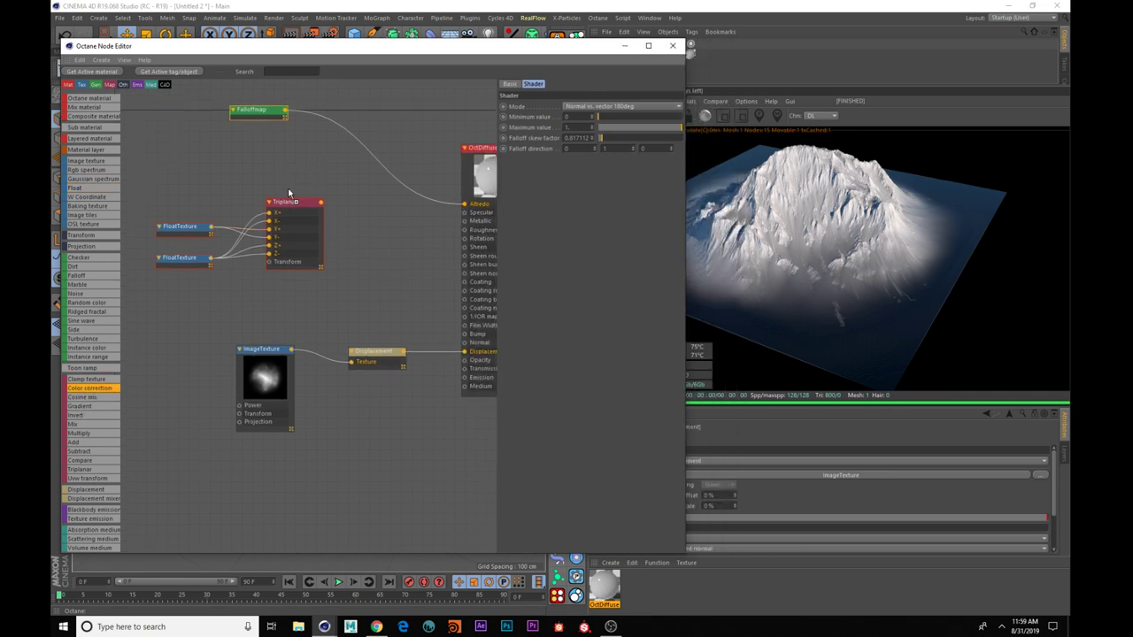
{"action": "mouse_move", "coordinate": [367, 153]}
{"action": "left_mouse_down"}
{"action": "mouse_move", "coordinate": [368, 162]}
{"action": "mouse_move", "coordinate": [362, 140]}
{"action": "left_mouse_up"}
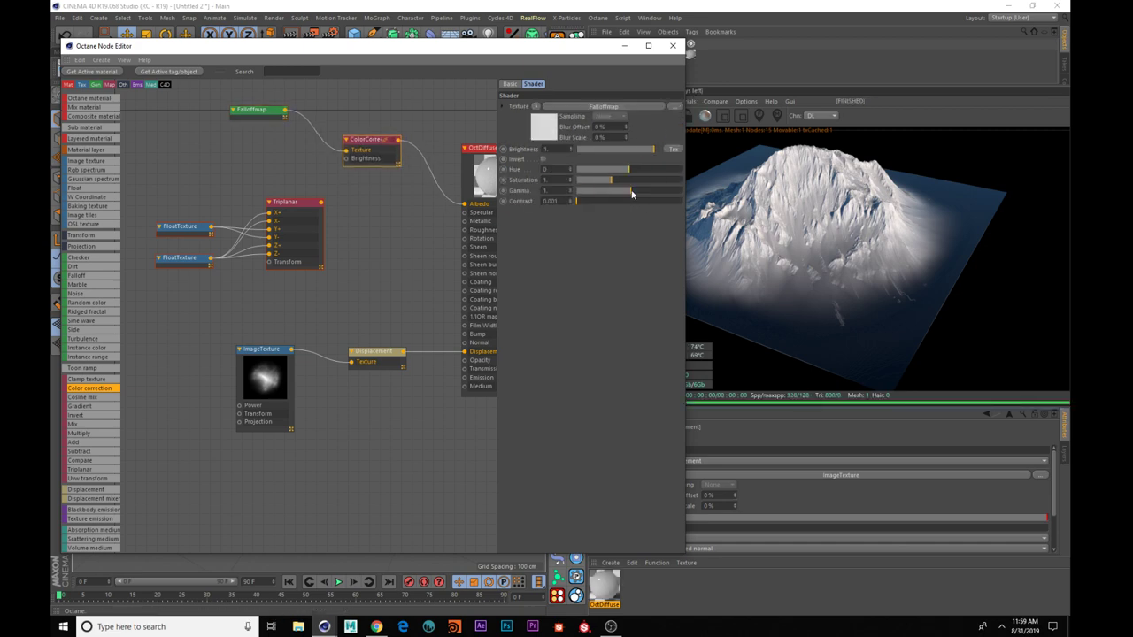
- Set the Color Correction gamma to about 1.92 and shift the Falloff map node farther from it
{"action": "left_click_drag", "start_coordinate": [626, 195], "coordinate": [639, 191]}
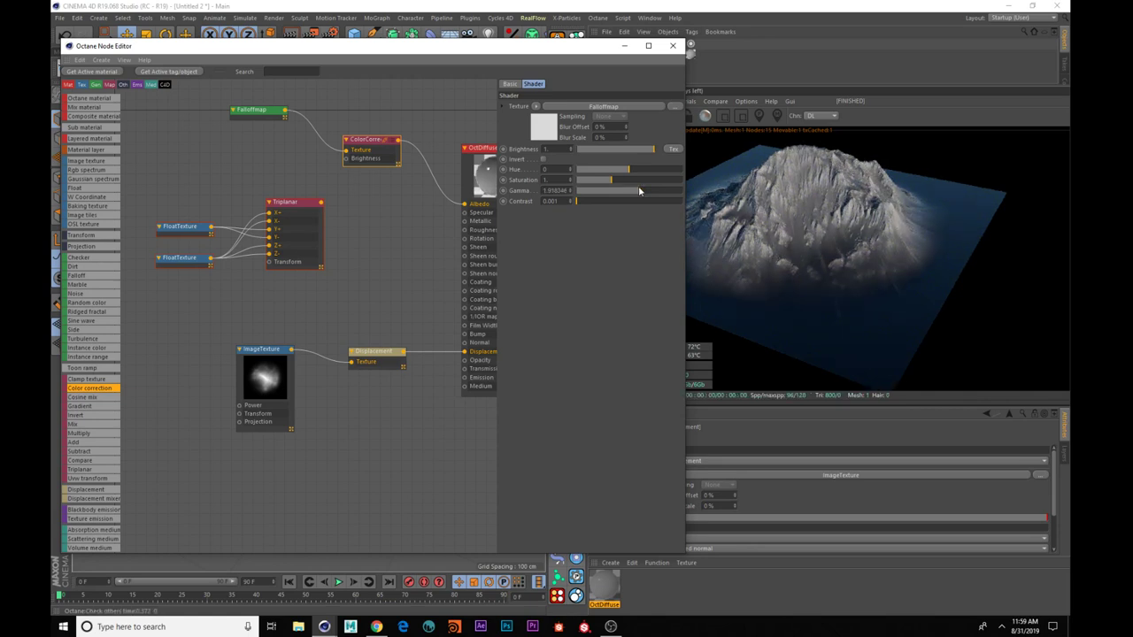
{"action": "left_click_drag", "start_coordinate": [241, 111], "coordinate": [218, 114]}
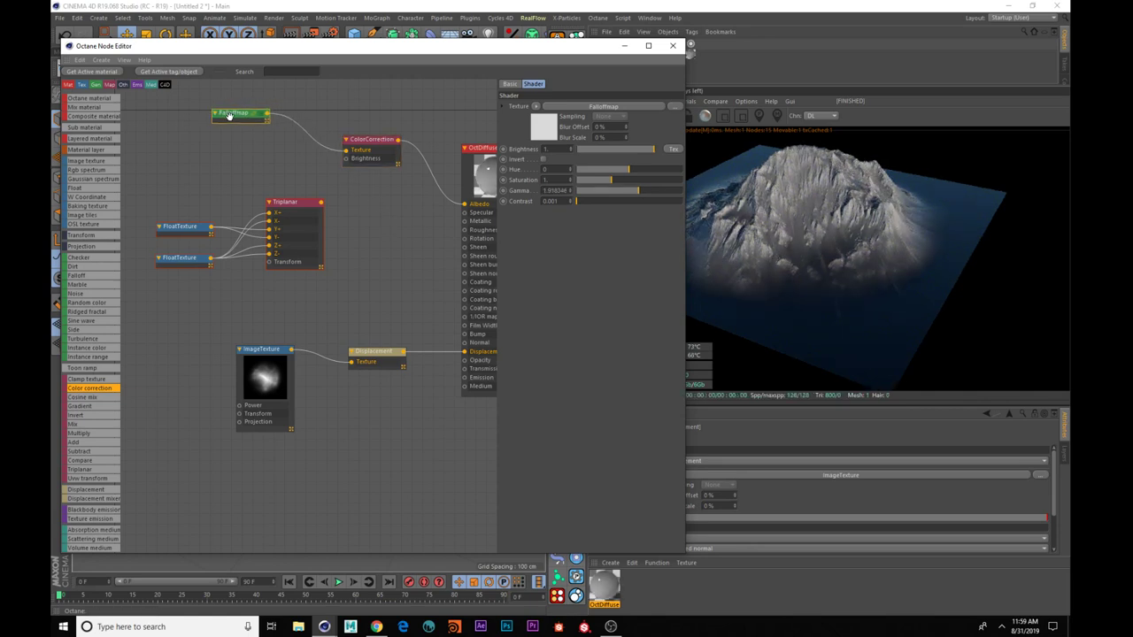
{"action": "left_click", "coordinate": [358, 142]}
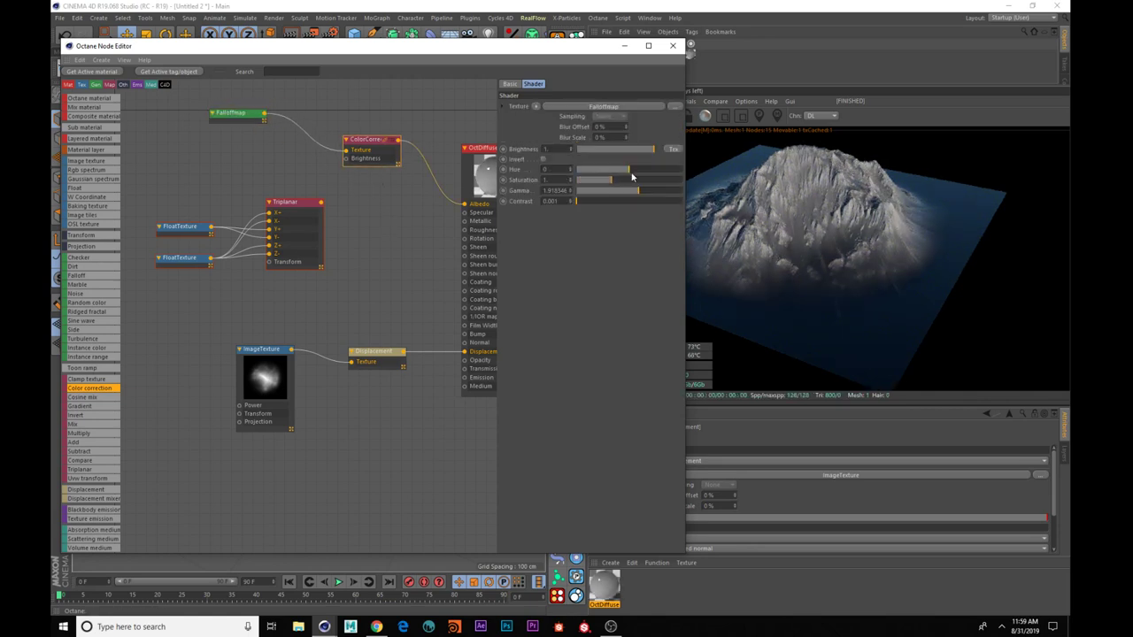
{"action": "mouse_move", "coordinate": [582, 201]}
{"action": "left_mouse_down"}
{"action": "mouse_move", "coordinate": [671, 205]}
{"action": "mouse_move", "coordinate": [564, 198]}
{"action": "left_mouse_up"}
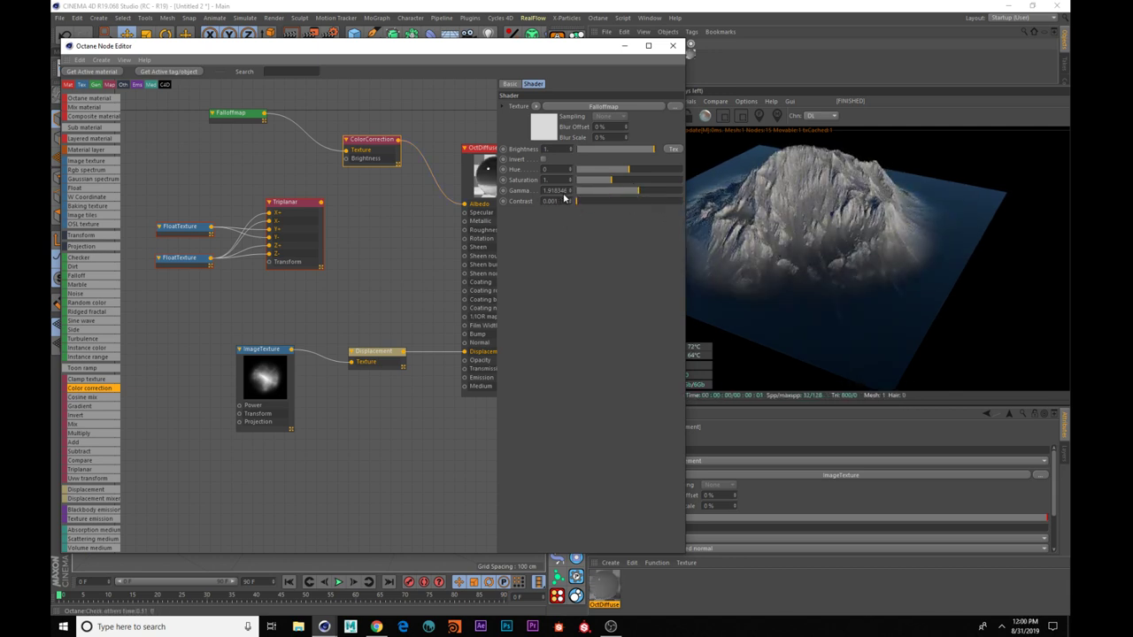
- Reduce the Falloff map's skew factor to about 0.29 and set the Color Correction gamma to about 2.4
{"action": "left_click", "coordinate": [245, 116]}
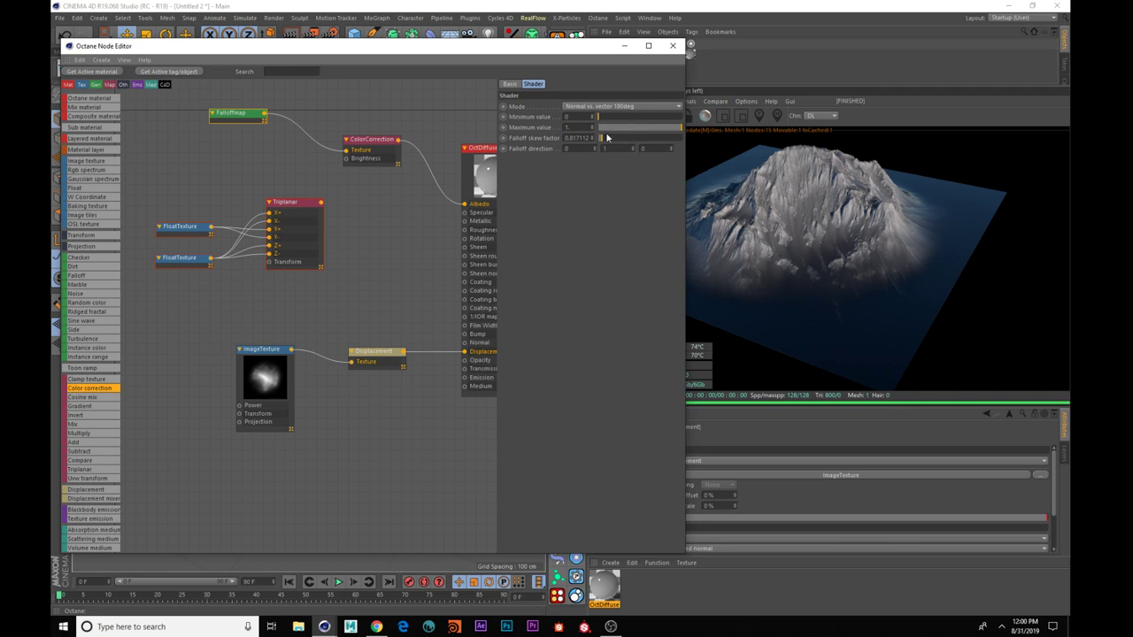
{"action": "mouse_move", "coordinate": [600, 144]}
{"action": "left_mouse_down"}
{"action": "mouse_move", "coordinate": [614, 139]}
{"action": "mouse_move", "coordinate": [600, 143]}
{"action": "left_mouse_up"}
{"action": "left_click", "coordinate": [364, 138]}
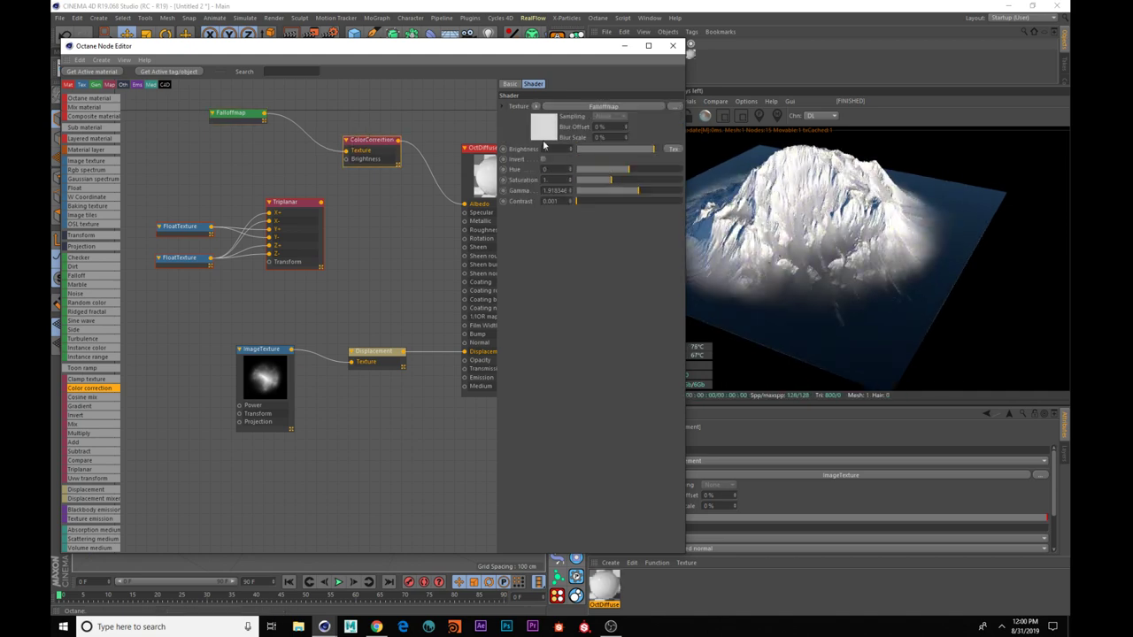
{"action": "left_click_drag", "start_coordinate": [633, 190], "coordinate": [636, 191]}
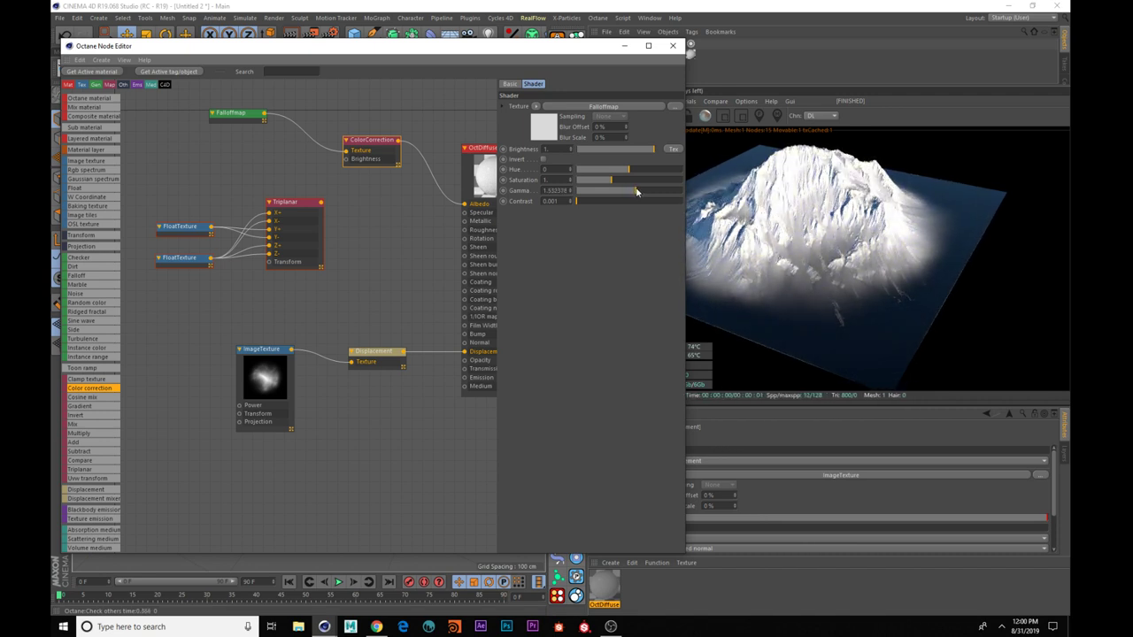
{"action": "left_click_drag", "start_coordinate": [843, 287], "coordinate": [854, 251], "text": "alt"}
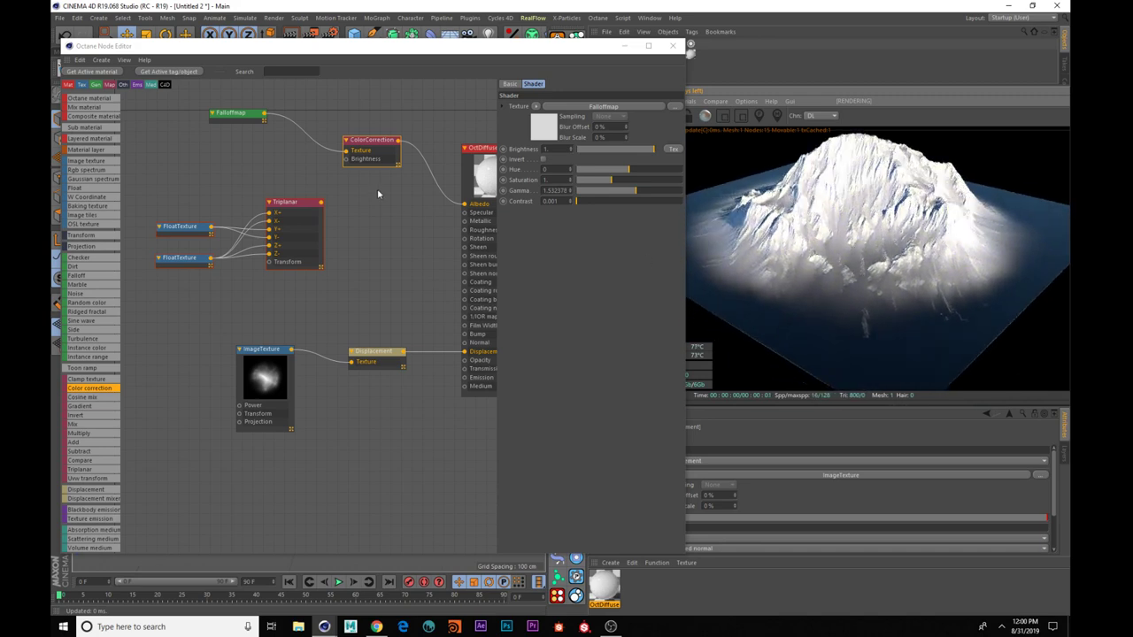
{"action": "left_click", "coordinate": [387, 139]}
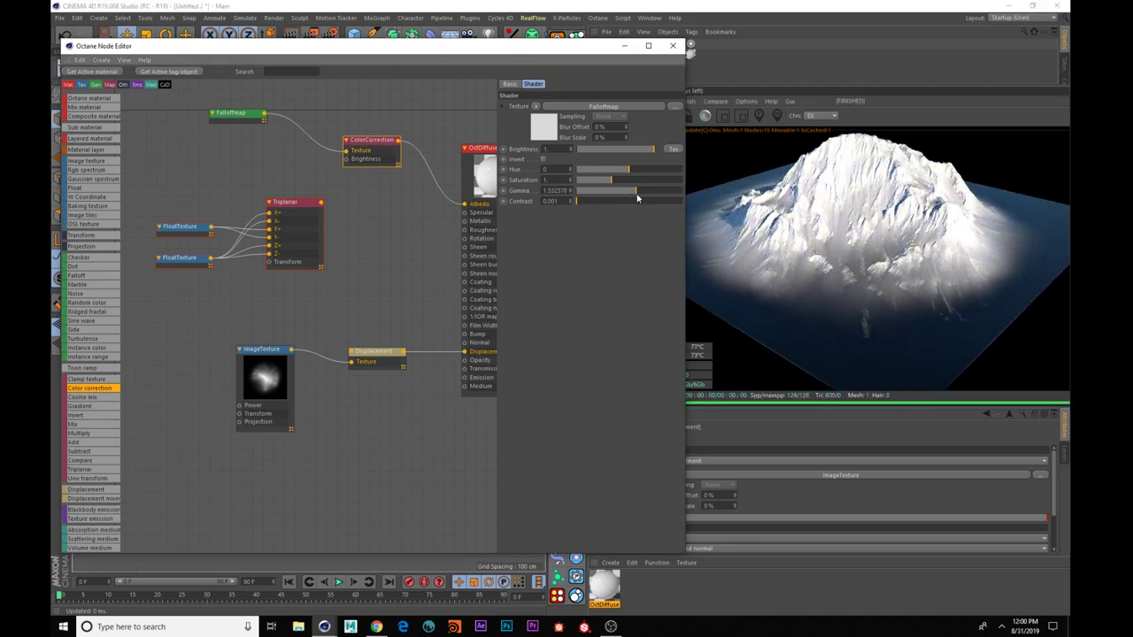
{"action": "left_click_drag", "start_coordinate": [637, 198], "coordinate": [642, 197]}
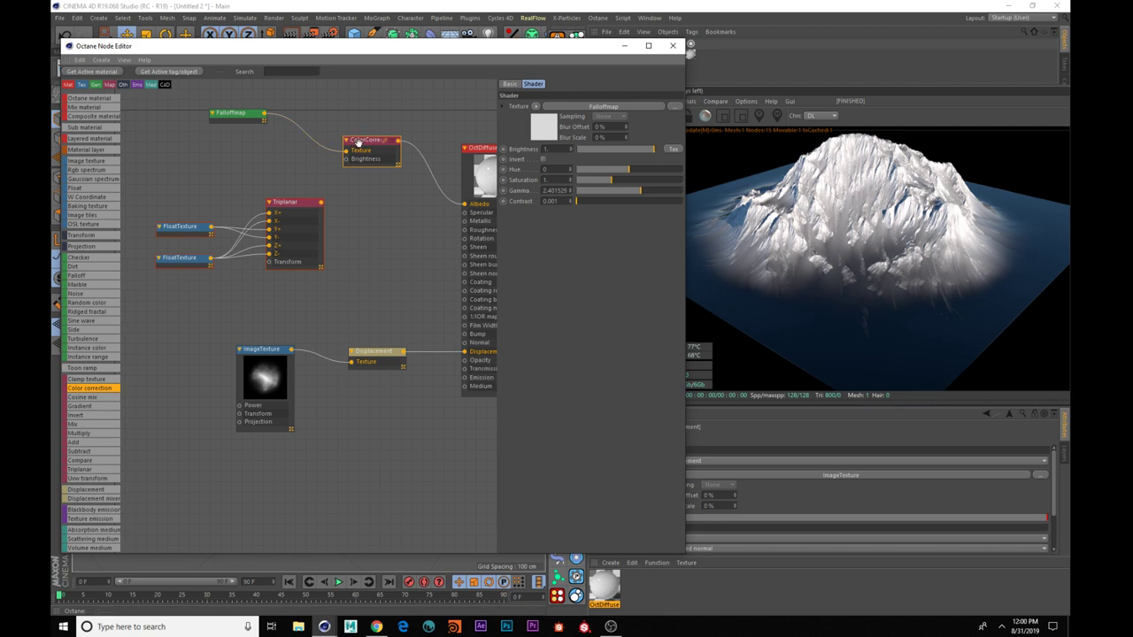
- Move the Color Correction node close to the Falloff map and reconnect the Triplanar node to Albedo
{"action": "left_click_drag", "start_coordinate": [357, 142], "coordinate": [299, 100]}
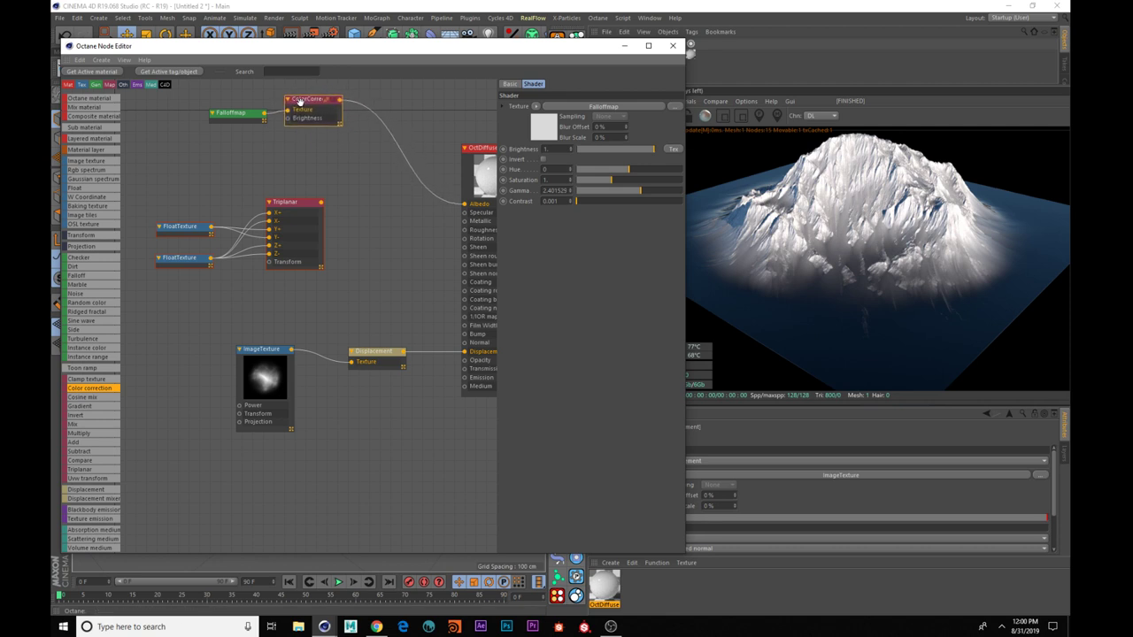
{"action": "left_click_drag", "start_coordinate": [819, 262], "coordinate": [889, 265]}
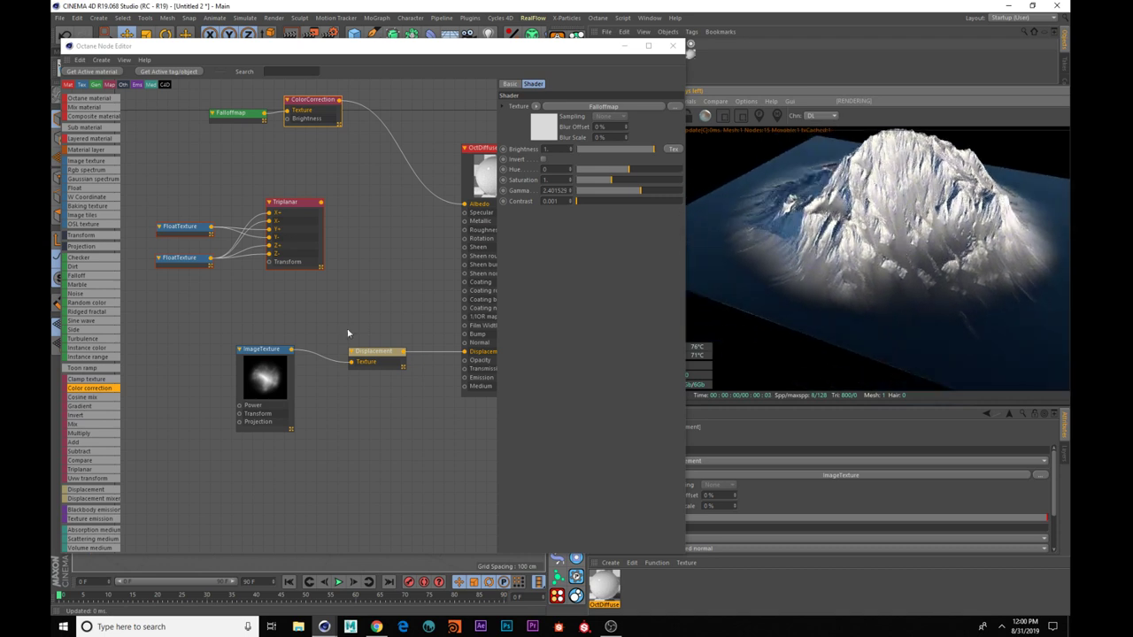
{"action": "left_click", "coordinate": [334, 211]}
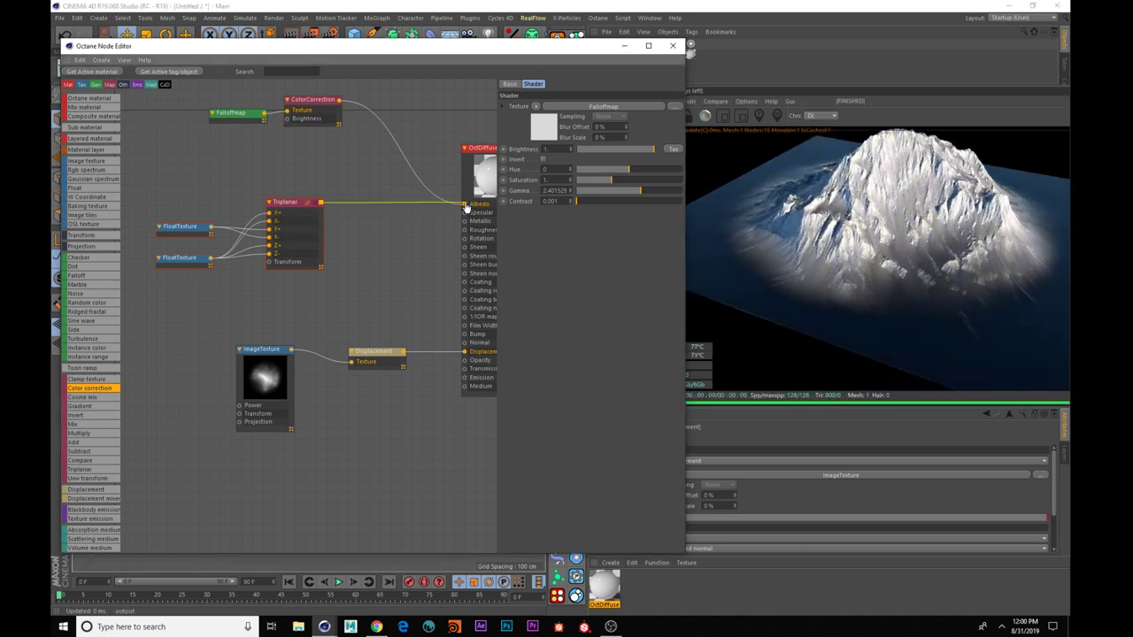
{"action": "left_click_drag", "start_coordinate": [466, 207], "coordinate": [464, 204]}
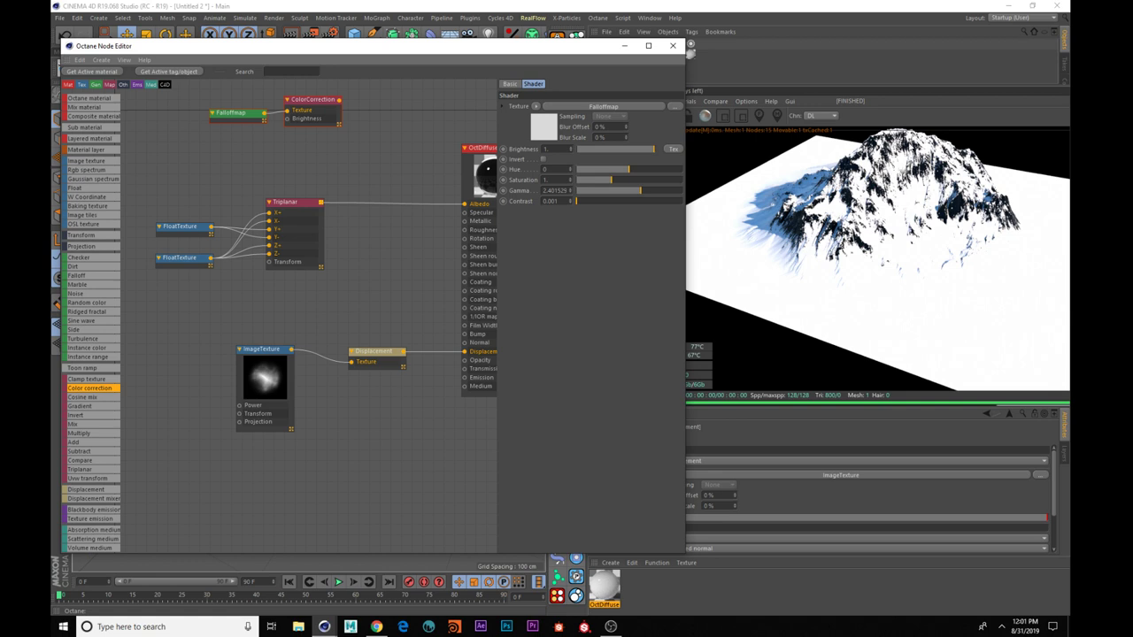
- Reconnect Color Correction to Albedo with an Invert node in between, and move the Falloff map node farther away
{"action": "middle_click_drag", "start_coordinate": [384, 186], "coordinate": [380, 200]}
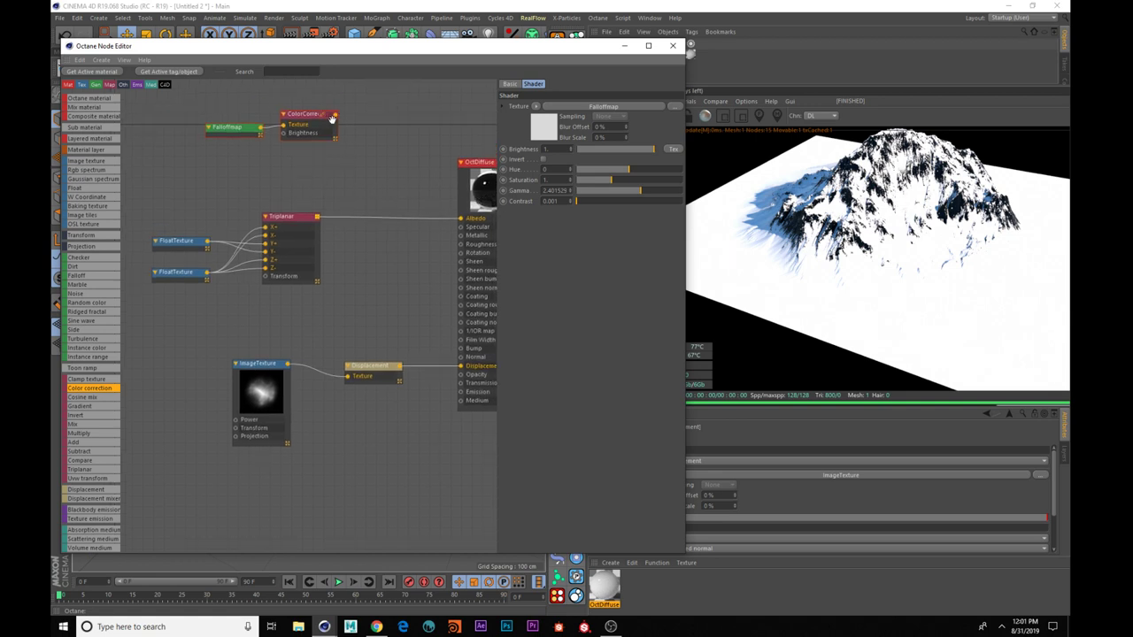
{"action": "left_click_drag", "start_coordinate": [336, 120], "coordinate": [462, 219]}
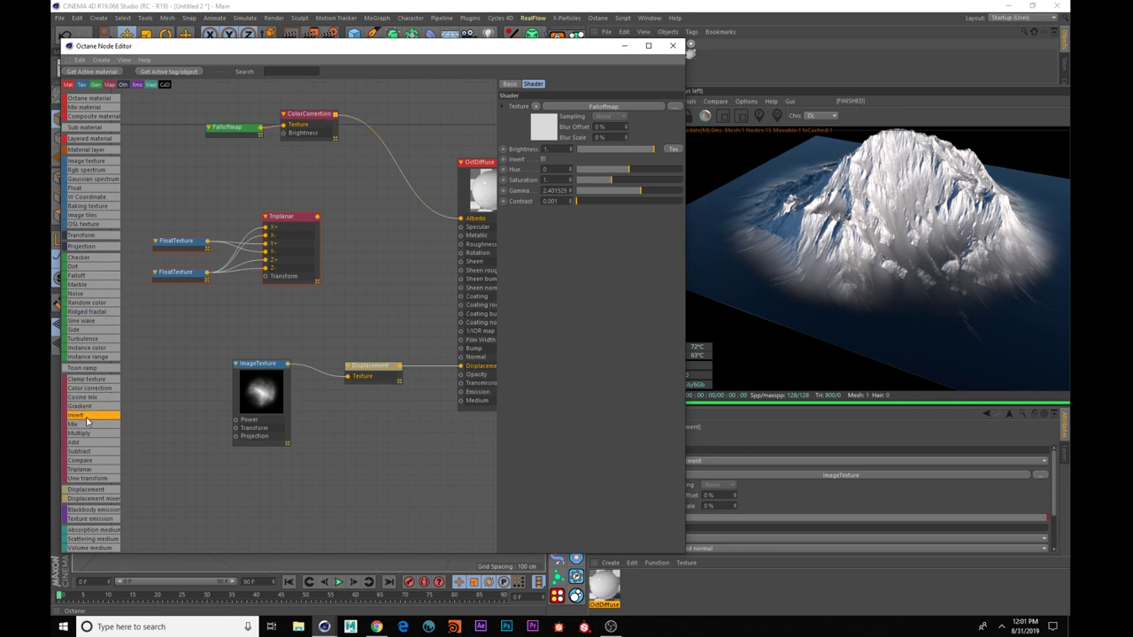
{"action": "left_click_drag", "start_coordinate": [396, 165], "coordinate": [397, 168]}
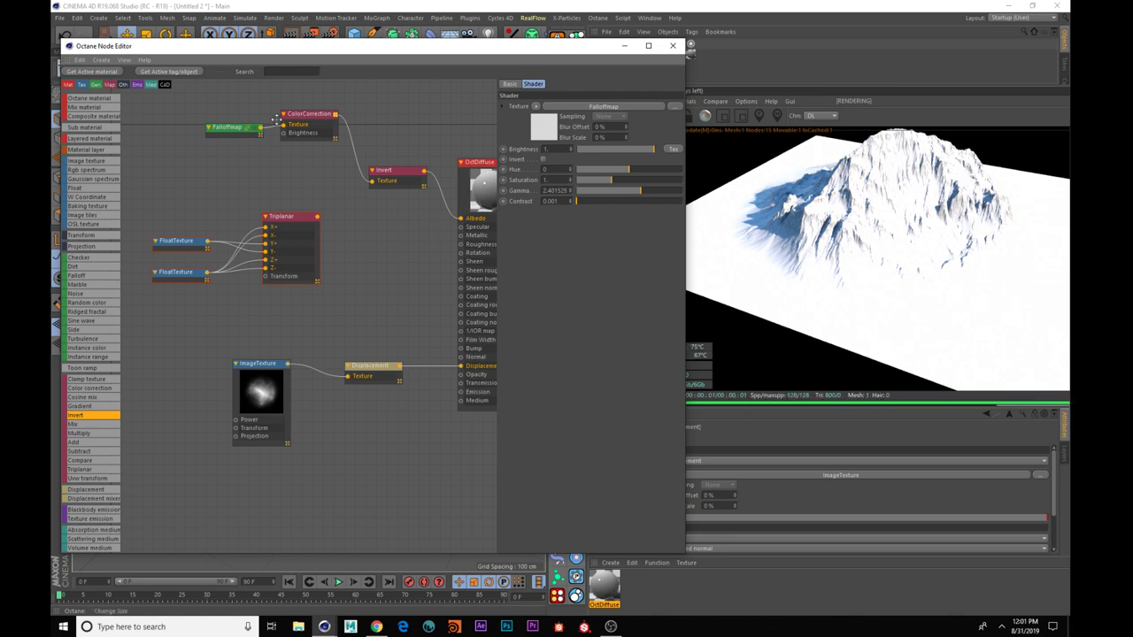
{"action": "left_click_drag", "start_coordinate": [232, 128], "coordinate": [189, 130]}
- Lower the Color Correction gamma to about 0.5 with the whole mountain framed in the Live Viewer
{"action": "left_click_drag", "start_coordinate": [807, 298], "coordinate": [834, 341]}
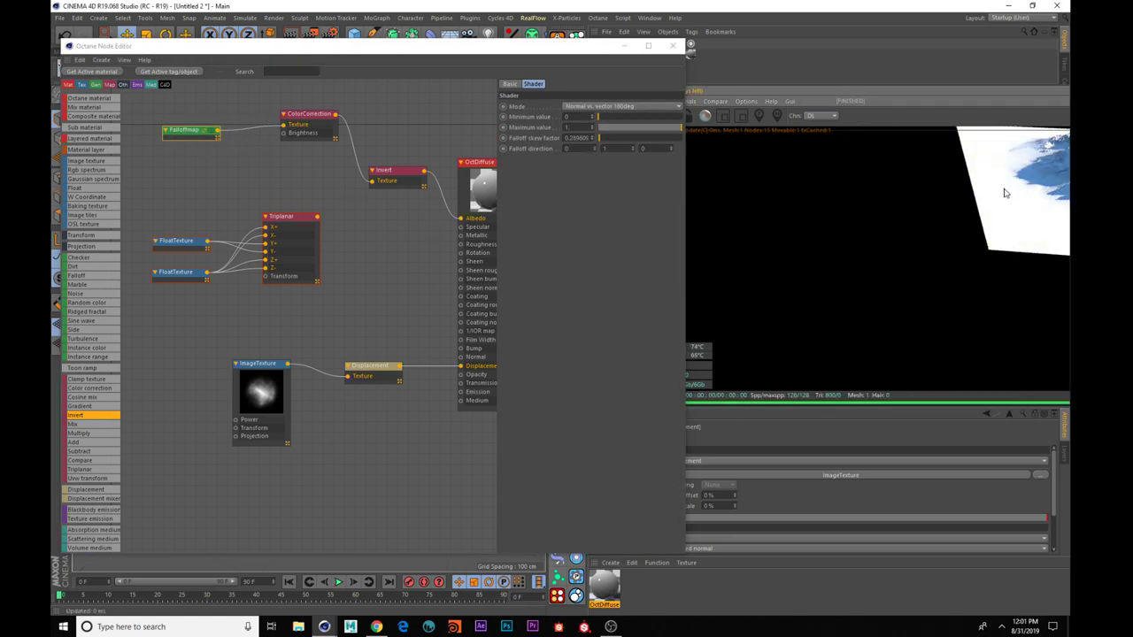
{"action": "left_click_drag", "start_coordinate": [1004, 192], "coordinate": [871, 238], "text": "alt"}
{"action": "left_click", "coordinate": [299, 117]}
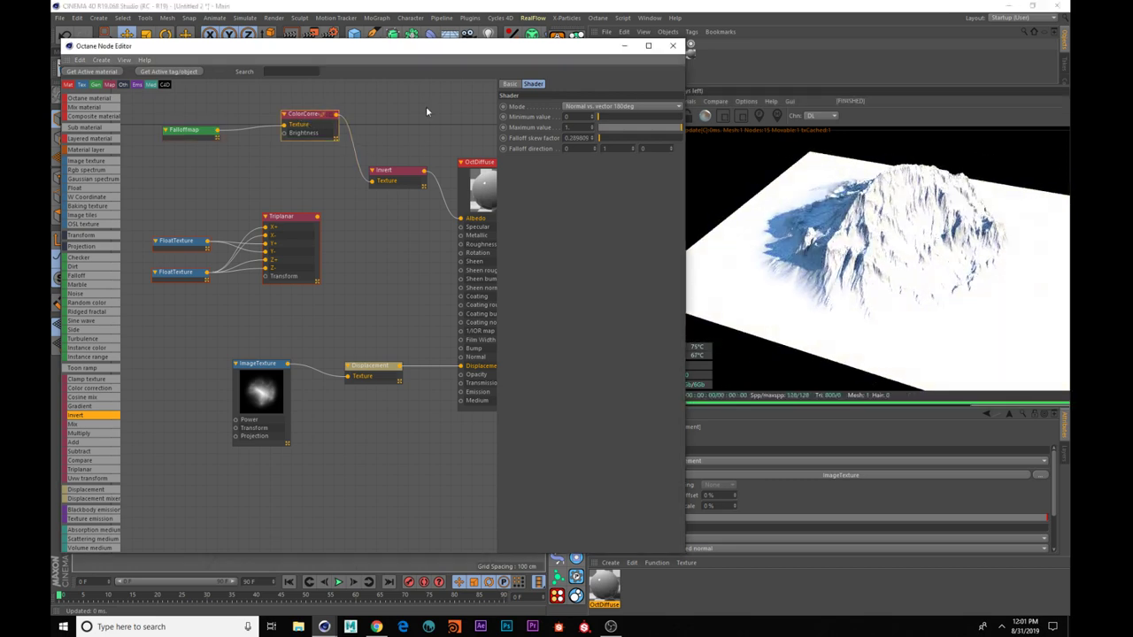
{"action": "left_click_drag", "start_coordinate": [636, 196], "coordinate": [622, 193]}
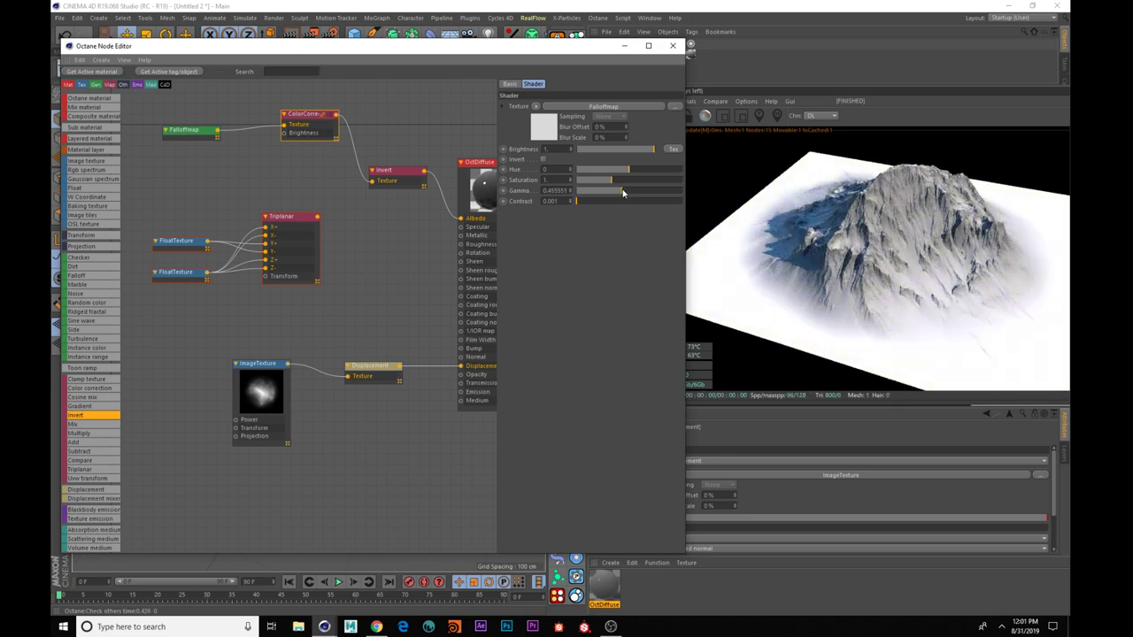
- Set the Color Correction gamma to about 0.55 and its contrast to about 18.8
{"action": "left_click_drag", "start_coordinate": [622, 193], "coordinate": [654, 204]}
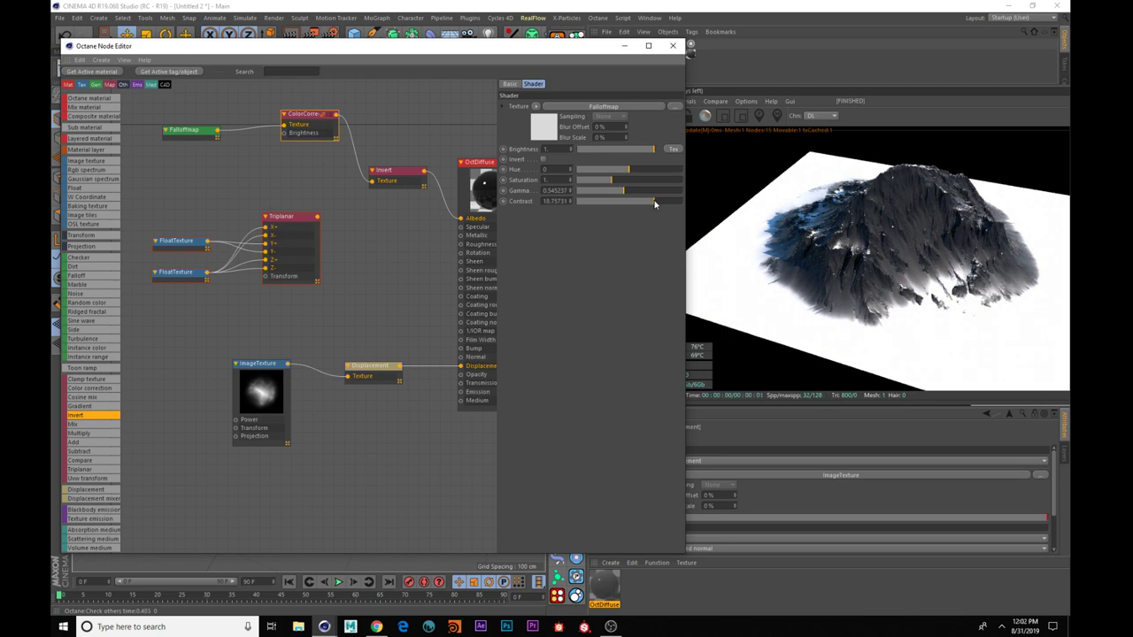
{"action": "mouse_move", "coordinate": [929, 269]}
{"action": "left_mouse_down"}
{"action": "mouse_move", "coordinate": [889, 264]}
{"action": "mouse_move", "coordinate": [930, 289]}
{"action": "mouse_move", "coordinate": [941, 272]}
{"action": "mouse_move", "coordinate": [907, 243]}
{"action": "mouse_move", "coordinate": [943, 267]}
{"action": "mouse_move", "coordinate": [920, 266]}
{"action": "left_mouse_up"}
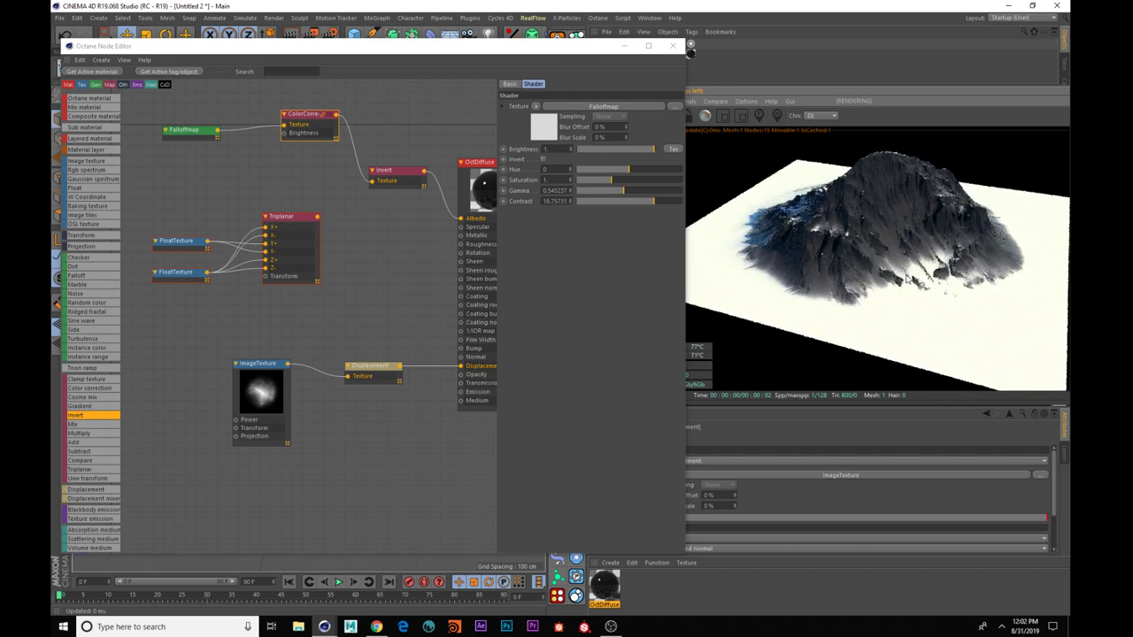
- Orbit around the mountain in the Live Viewer to examine the dark and white mask on its slopes and base
{"action": "left_click_drag", "start_coordinate": [320, 217], "coordinate": [391, 233]}
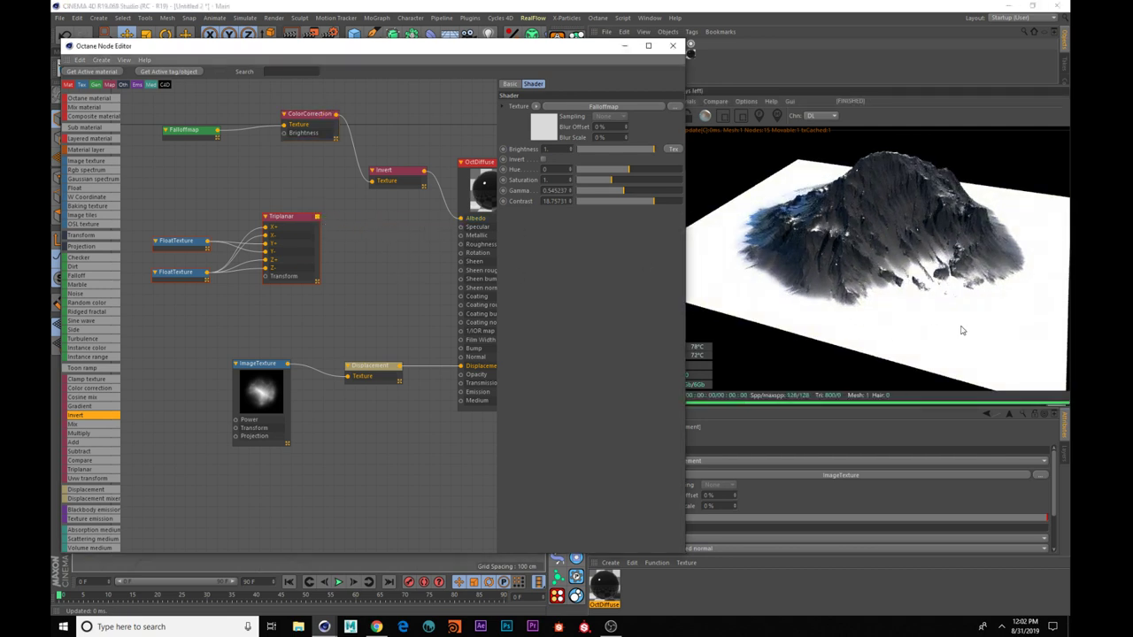
{"action": "left_click_drag", "start_coordinate": [954, 306], "coordinate": [898, 325]}
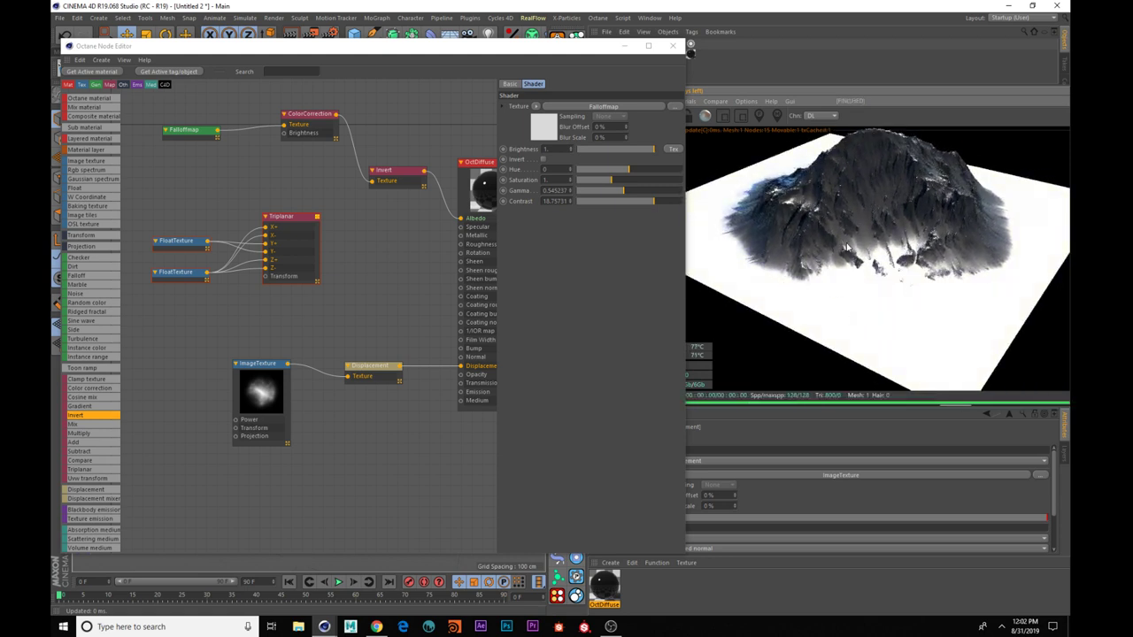
{"action": "left_click_drag", "start_coordinate": [953, 293], "coordinate": [798, 316]}
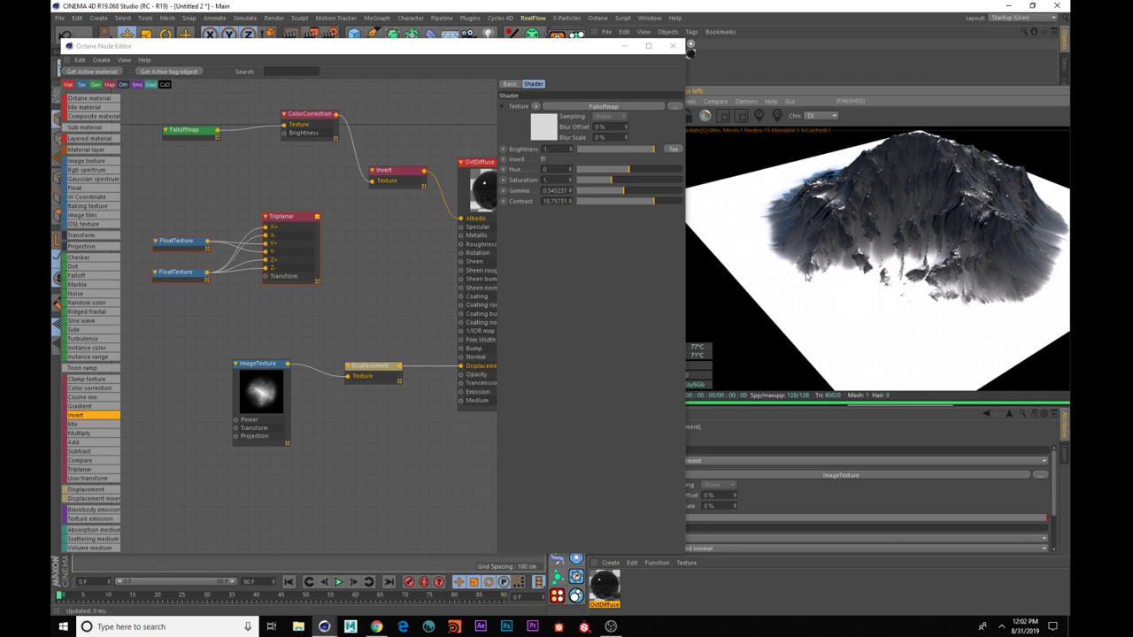
{"action": "left_click_drag", "start_coordinate": [1006, 194], "coordinate": [889, 243]}
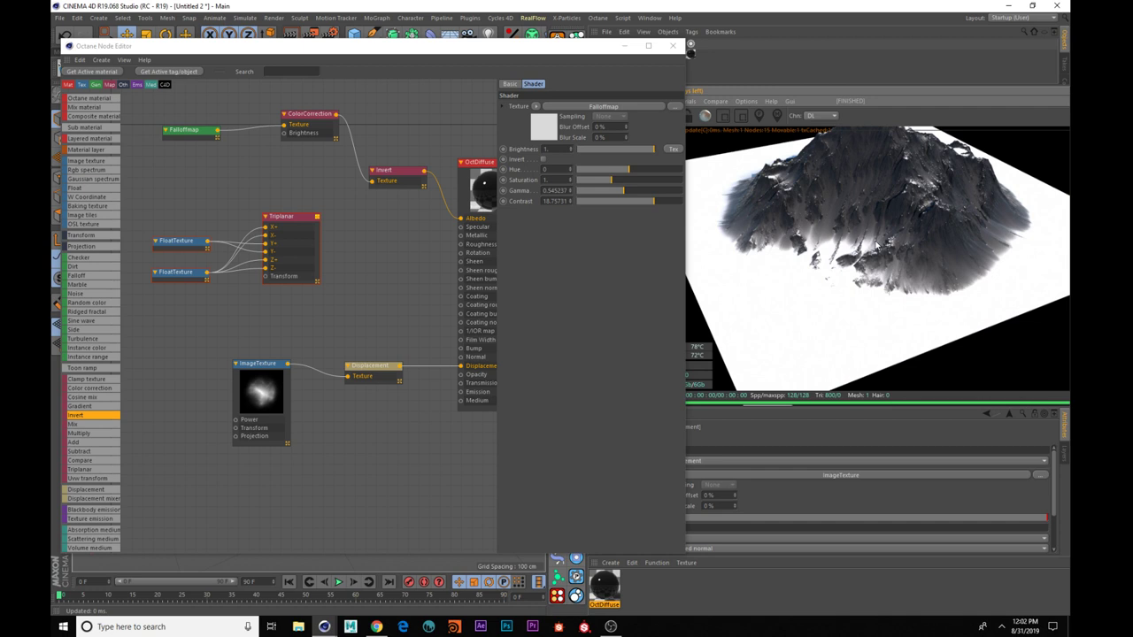
{"action": "left_click_drag", "start_coordinate": [923, 304], "coordinate": [841, 303]}
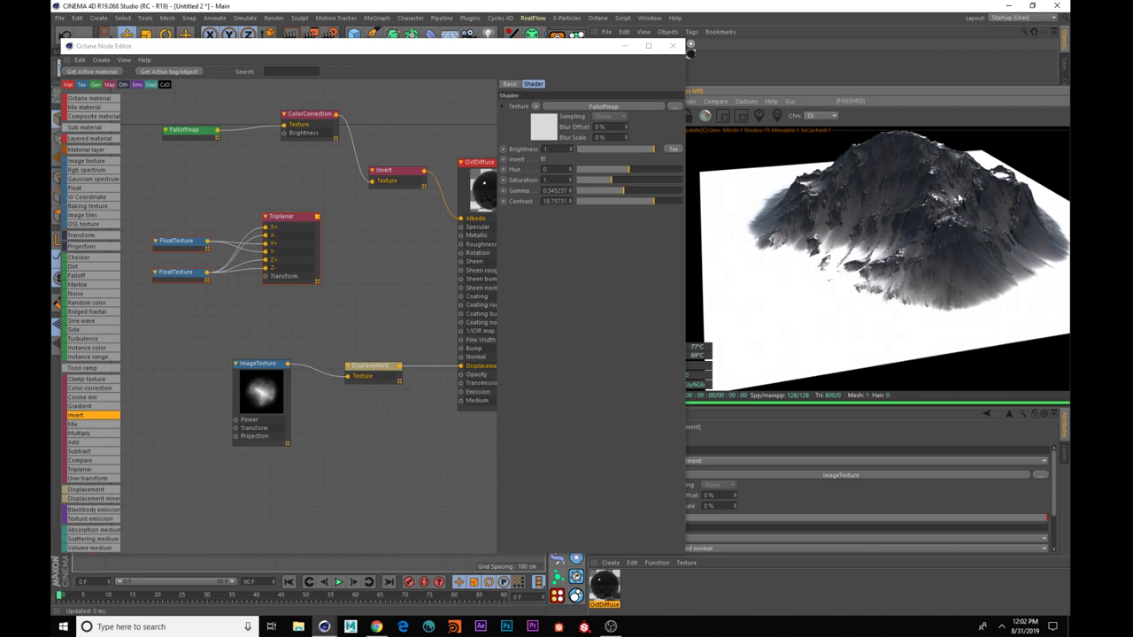
{"action": "left_click_drag", "start_coordinate": [959, 196], "coordinate": [881, 297]}
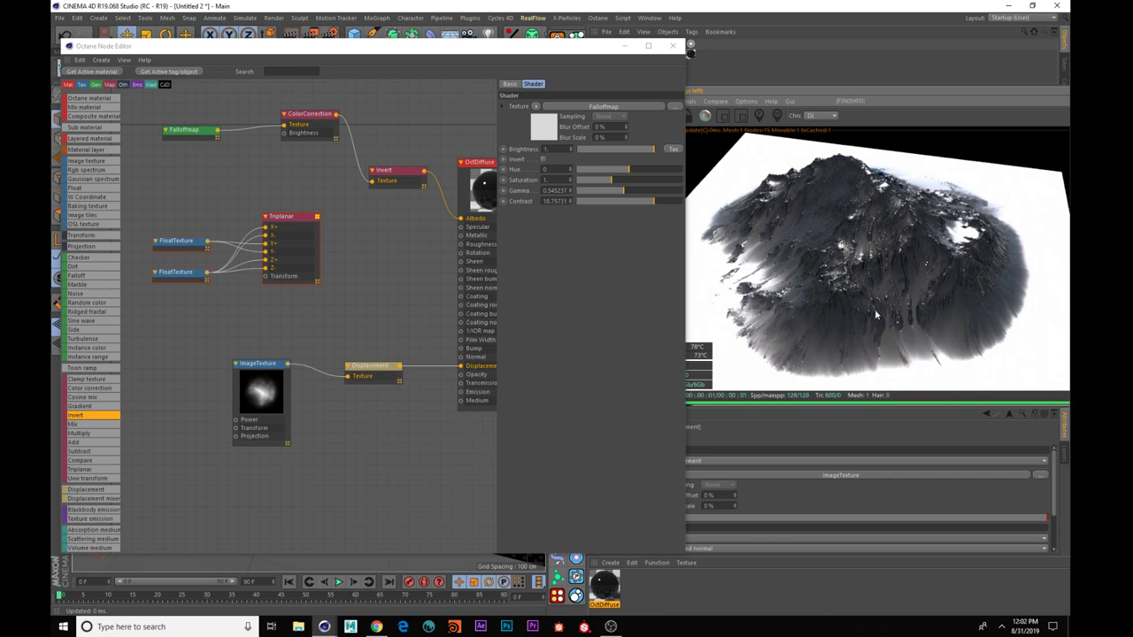
{"action": "left_click_drag", "start_coordinate": [876, 315], "coordinate": [915, 290]}
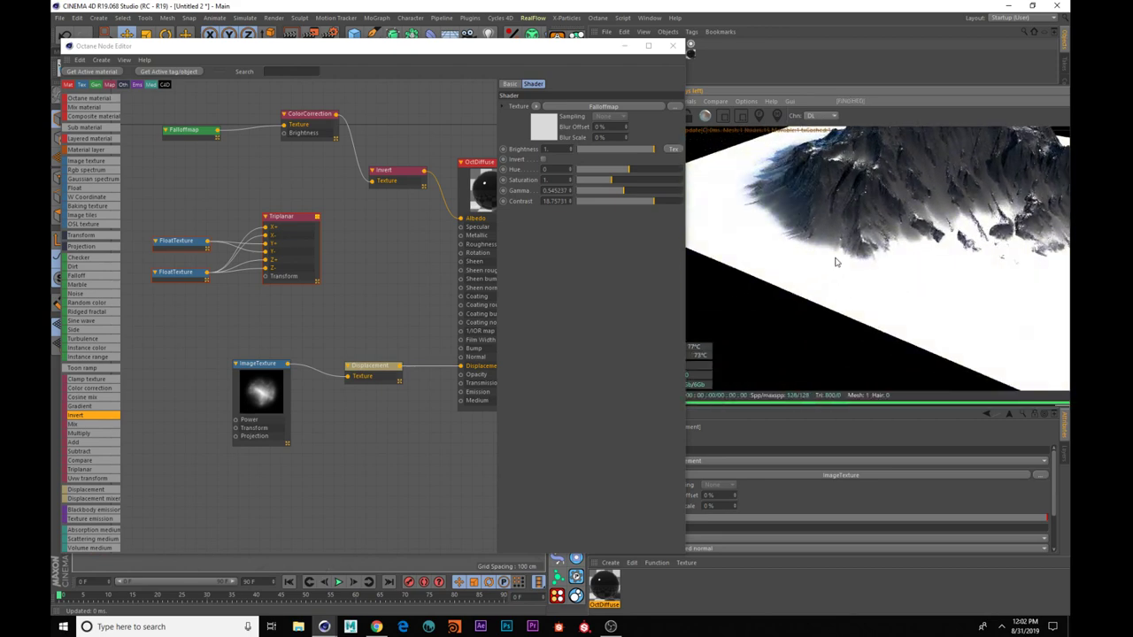
{"action": "left_click_drag", "start_coordinate": [821, 232], "coordinate": [860, 255]}
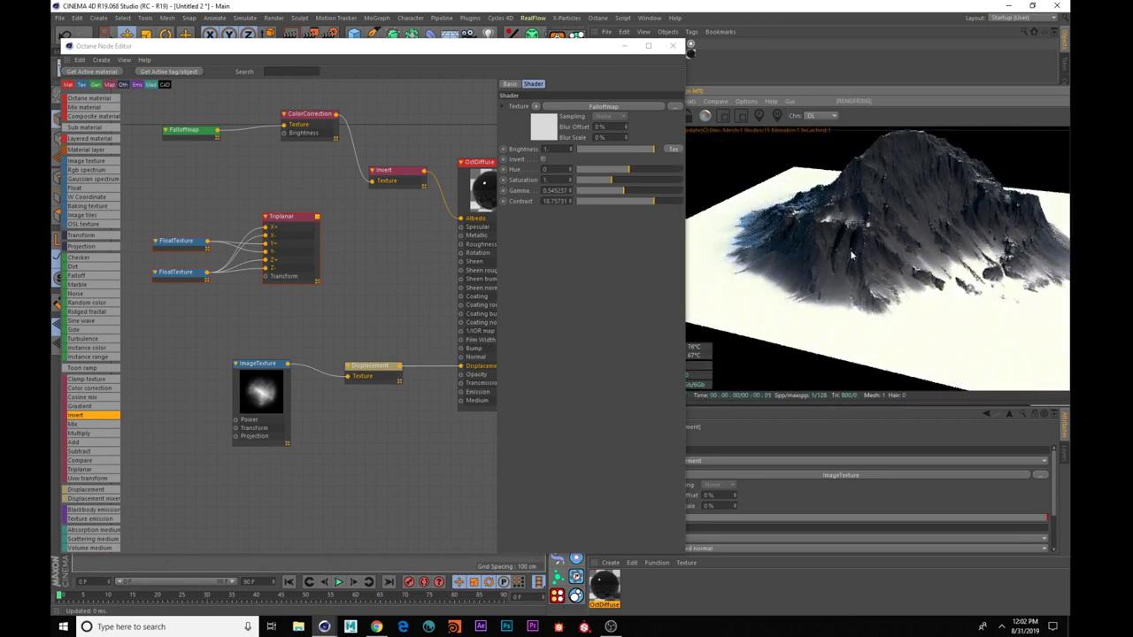
- Set the Falloff map's maximum value to 1 with a minimum value of 0
{"action": "left_click", "coordinate": [215, 131]}
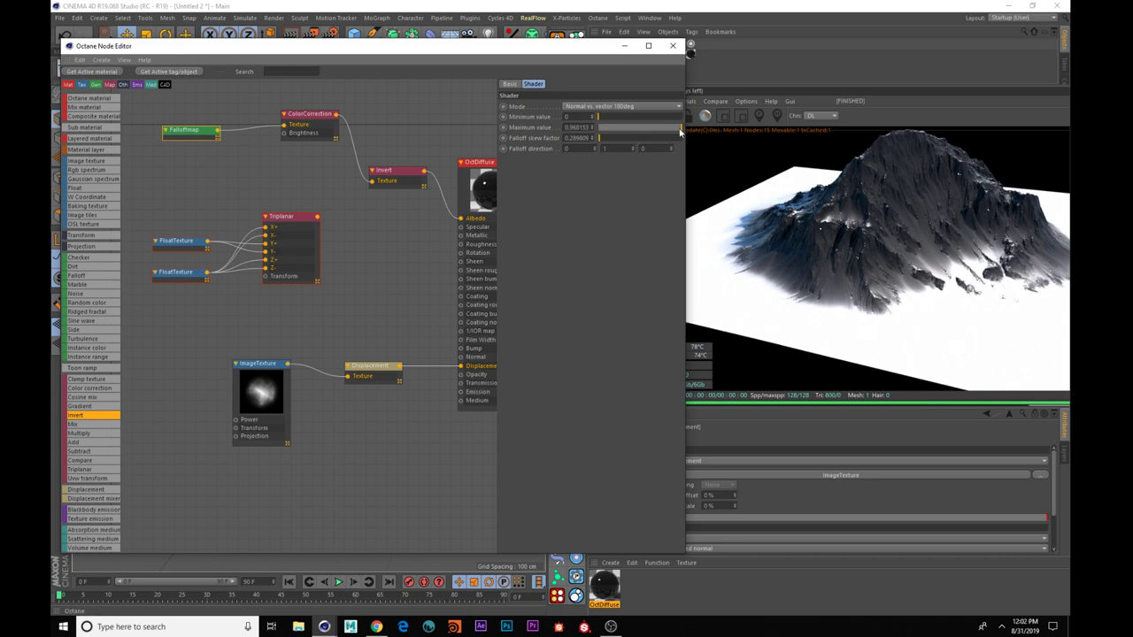
{"action": "mouse_move", "coordinate": [680, 131]}
{"action": "left_mouse_down"}
{"action": "mouse_move", "coordinate": [657, 135]}
{"action": "mouse_move", "coordinate": [686, 145]}
{"action": "left_mouse_up"}
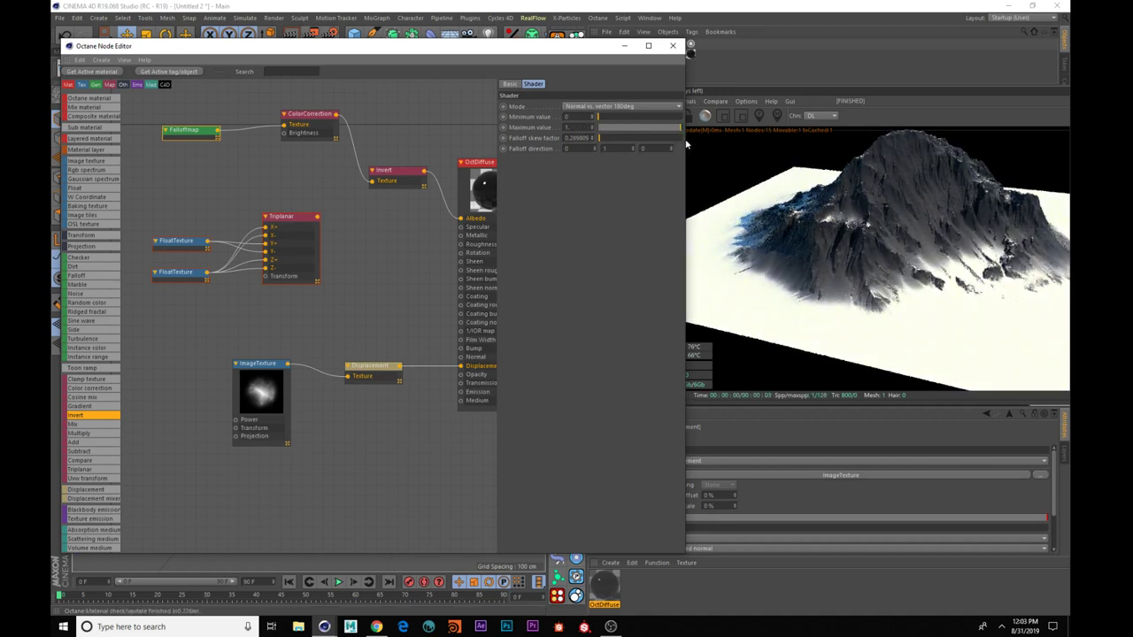
{"action": "mouse_move", "coordinate": [599, 115]}
{"action": "left_mouse_down"}
{"action": "mouse_move", "coordinate": [617, 127]}
{"action": "mouse_move", "coordinate": [584, 134]}
{"action": "left_mouse_up"}
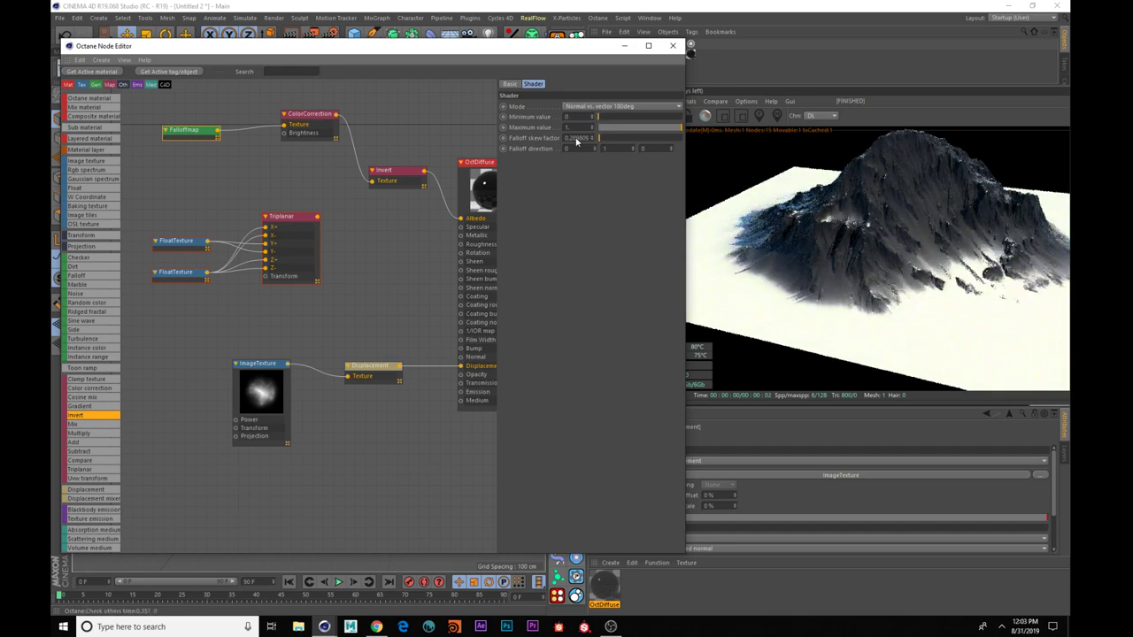
{"action": "right_click_drag", "start_coordinate": [910, 291], "coordinate": [841, 277], "text": "alt"}
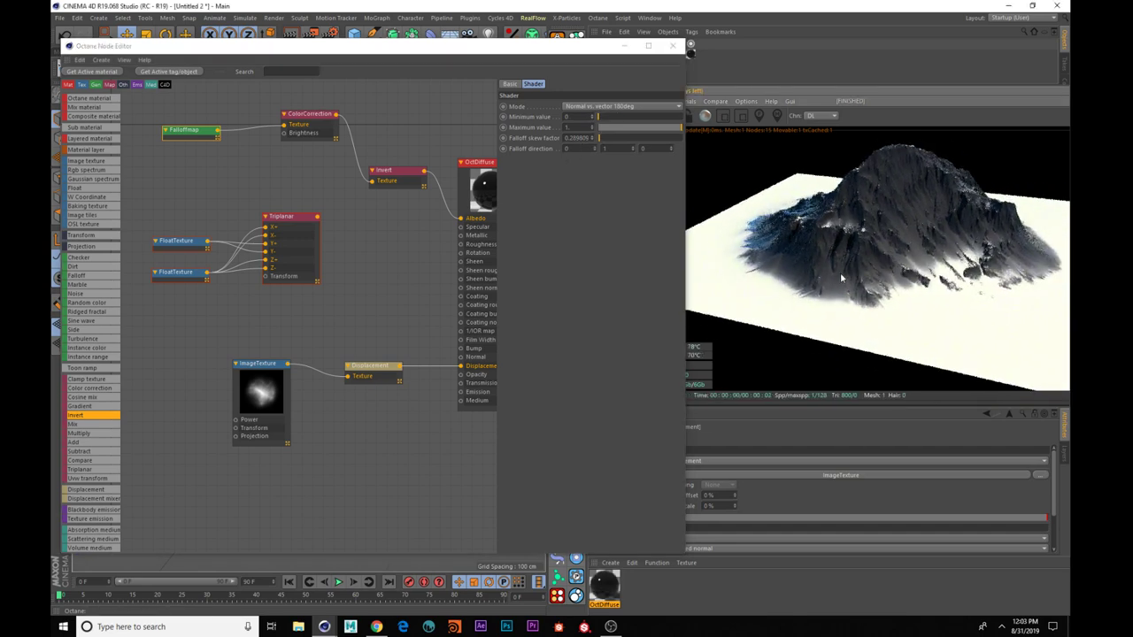
{"action": "left_click_drag", "start_coordinate": [840, 277], "coordinate": [832, 245], "text": "alt"}
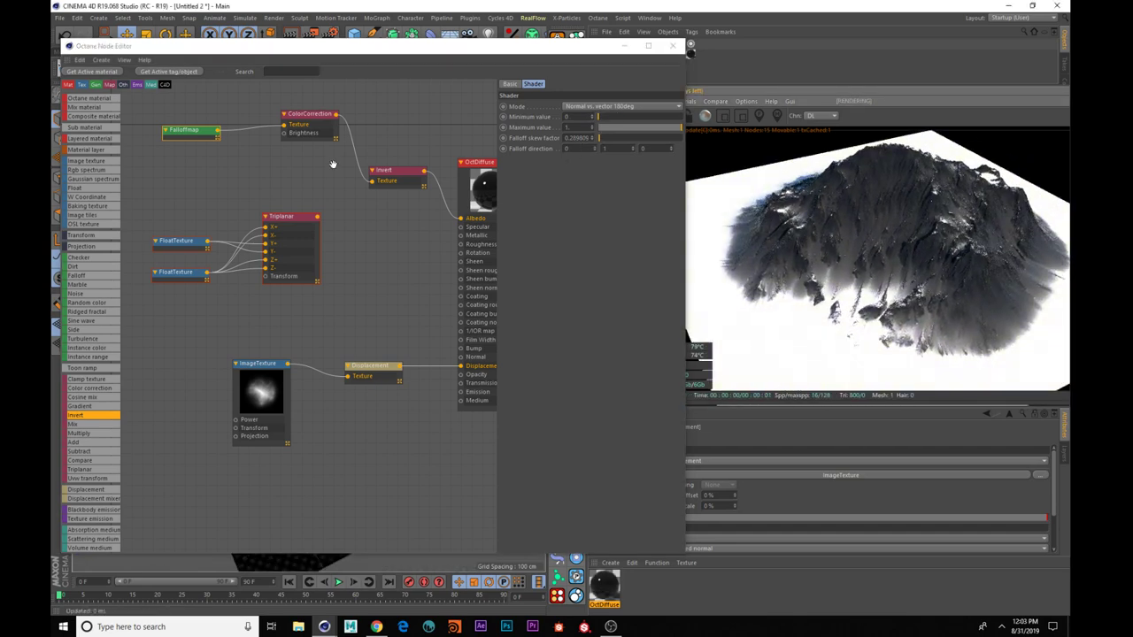
{"action": "left_click_drag", "start_coordinate": [333, 163], "coordinate": [321, 232]}
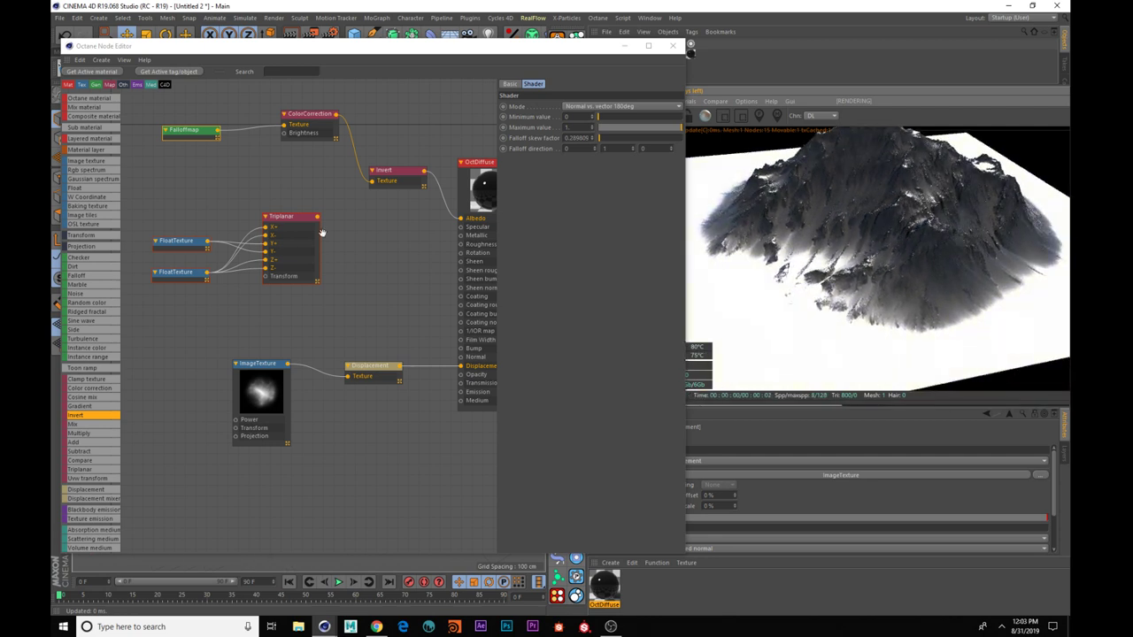
{"action": "left_click_drag", "start_coordinate": [819, 259], "coordinate": [803, 264], "text": "alt"}
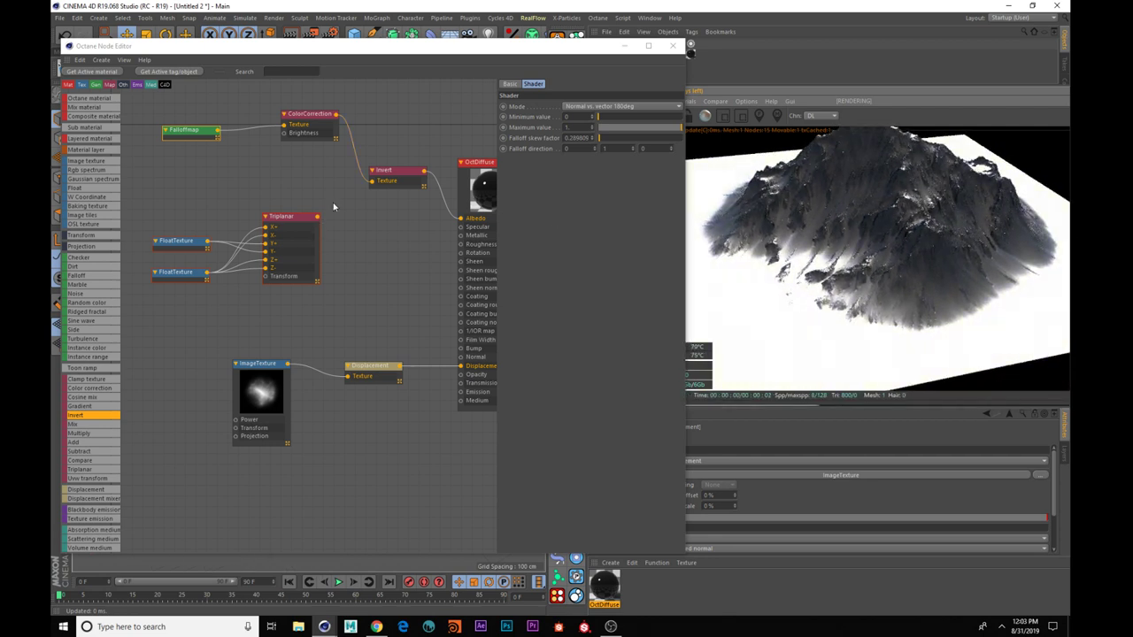
- Move the Falloff map and Color Correction nodes together away from the material and place the Invert node right beside Color Correction
{"action": "left_click_drag", "start_coordinate": [195, 110], "coordinate": [284, 151]}
{"action": "left_click_drag", "start_coordinate": [303, 108], "coordinate": [260, 116]}
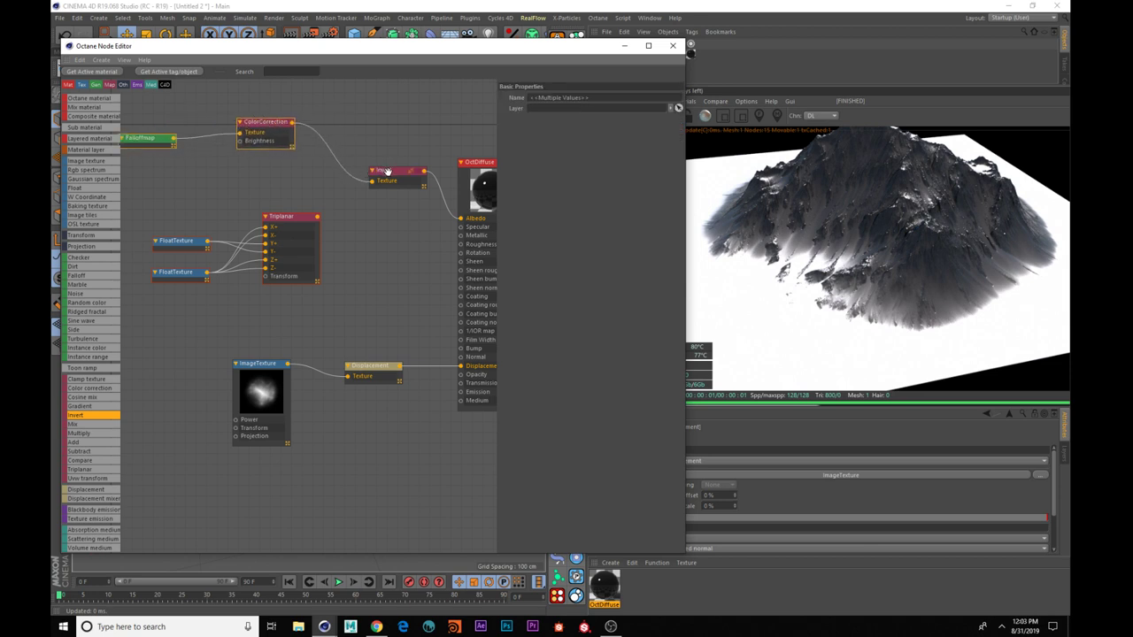
{"action": "left_click_drag", "start_coordinate": [386, 171], "coordinate": [340, 140]}
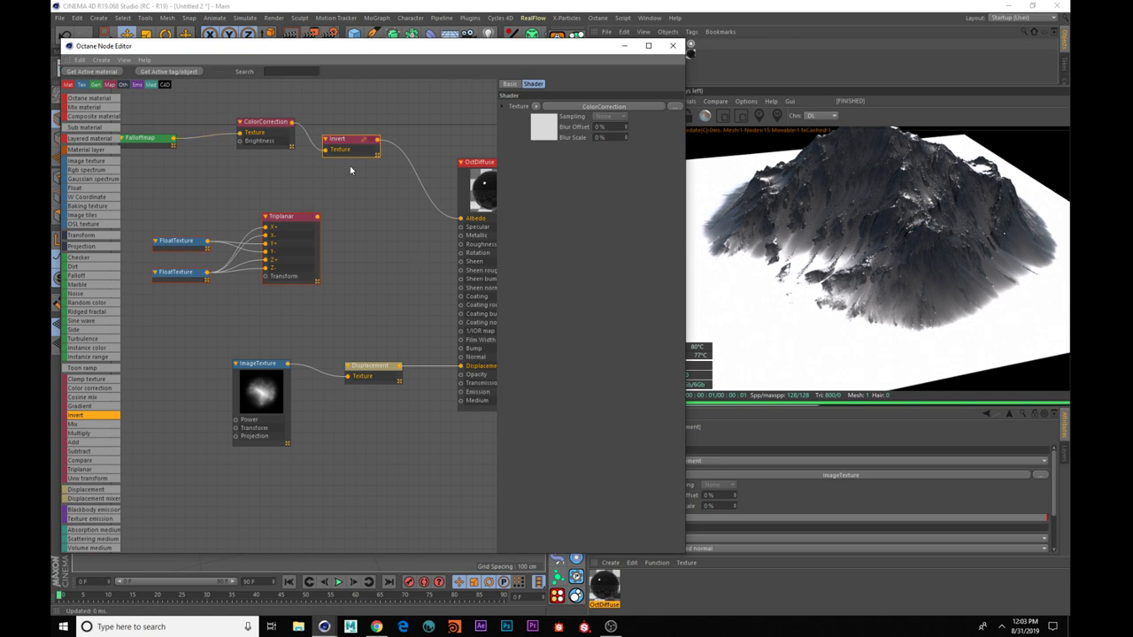
{"action": "left_click_drag", "start_coordinate": [339, 138], "coordinate": [333, 125]}
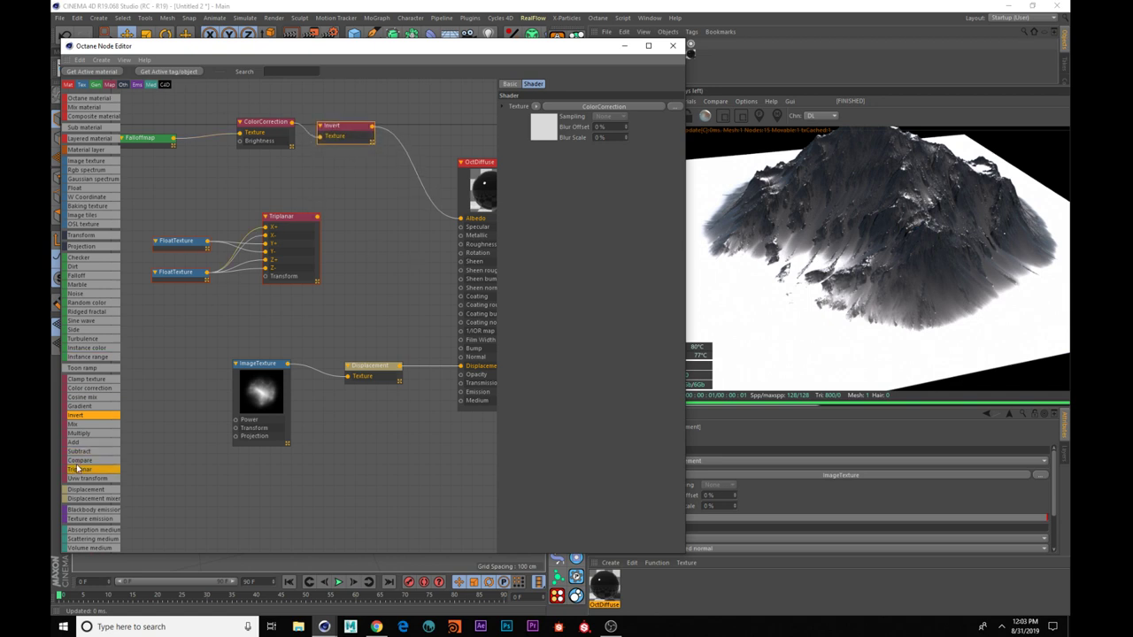
- Add a Subtract node with Triplanar as Texture1 and Invert as Texture2, moving the Falloff branch farther from it
{"action": "left_click_drag", "start_coordinate": [364, 214], "coordinate": [375, 274]}
{"action": "left_click_drag", "start_coordinate": [383, 208], "coordinate": [393, 215]}
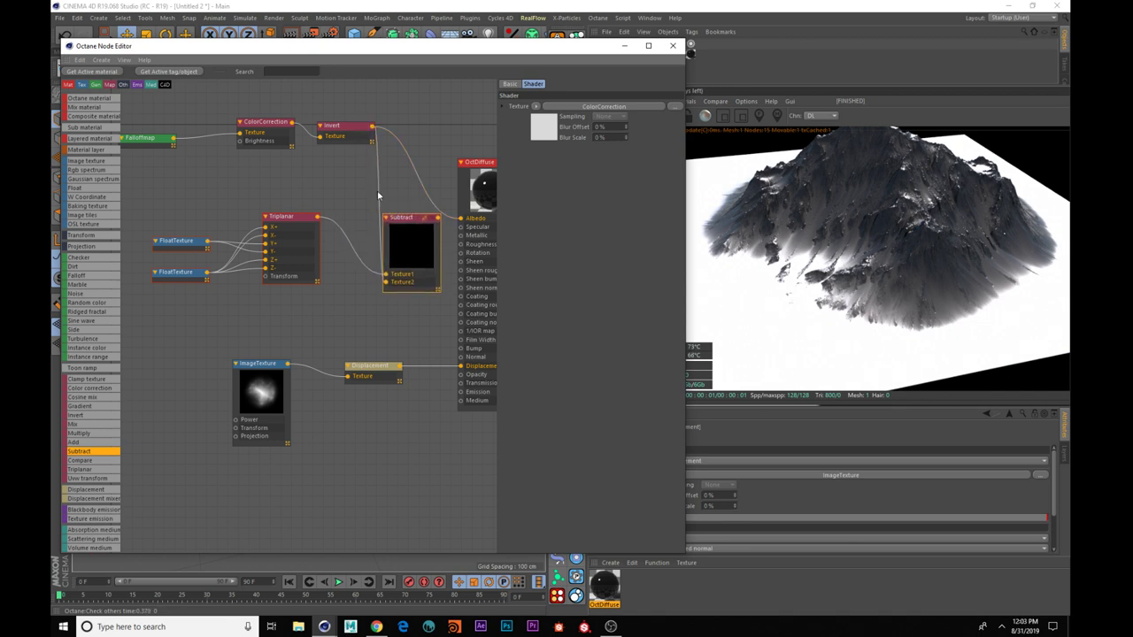
{"action": "left_click_drag", "start_coordinate": [163, 126], "coordinate": [269, 111]}
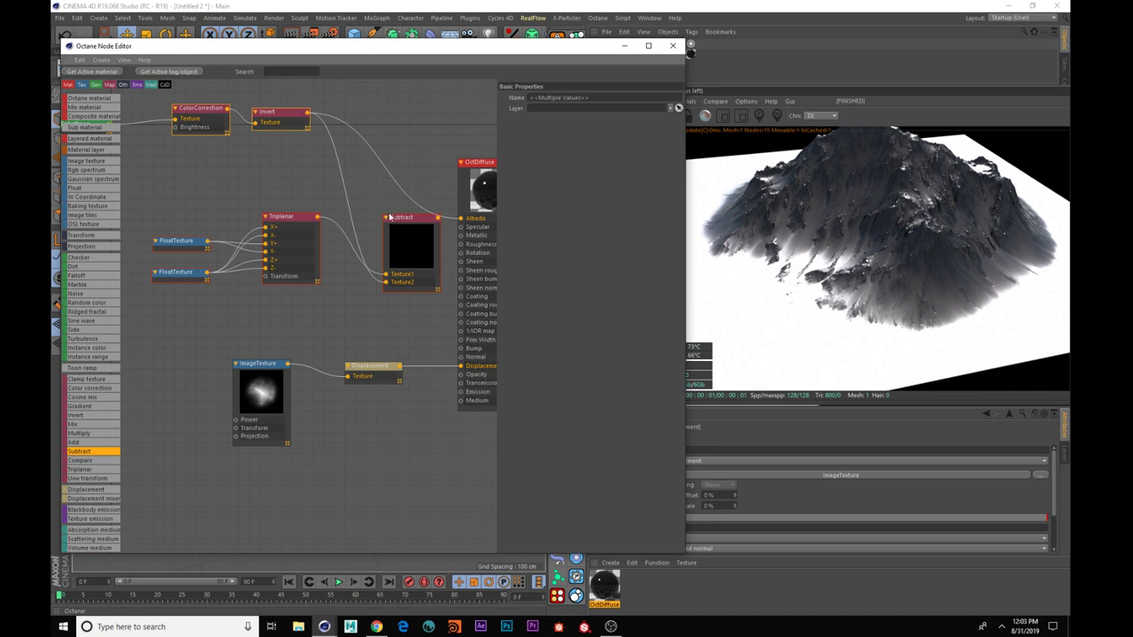
{"action": "left_click_drag", "start_coordinate": [397, 219], "coordinate": [376, 228]}
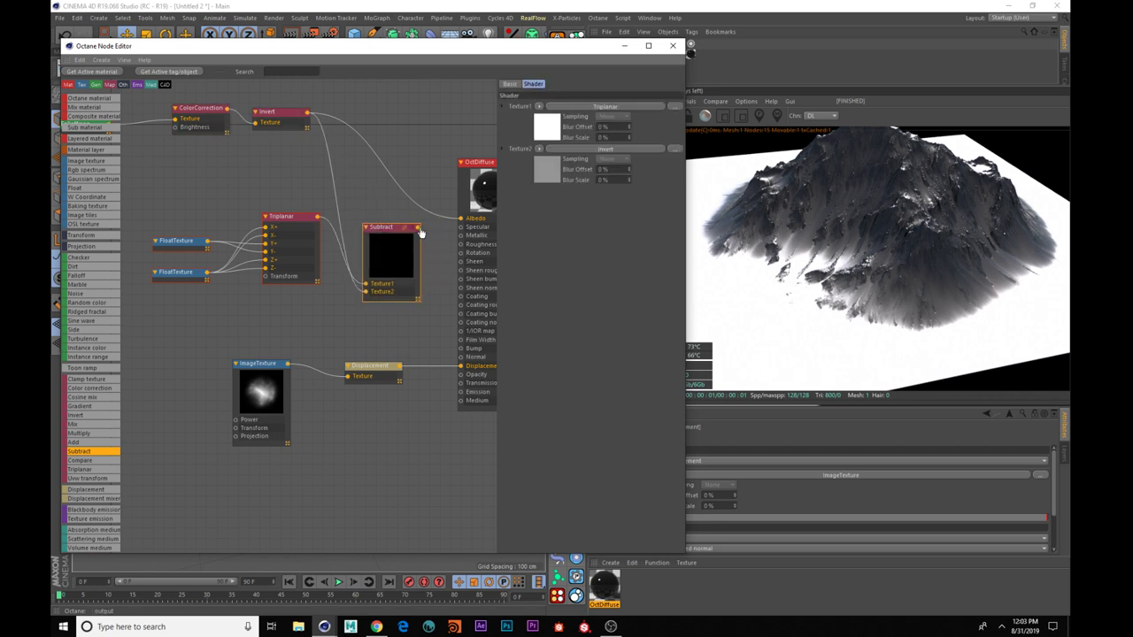
- Connect the Subtract node to the material's Albedo in place of Invert and inspect the combined mask around the mountain
{"action": "left_click_drag", "start_coordinate": [462, 223], "coordinate": [460, 218]}
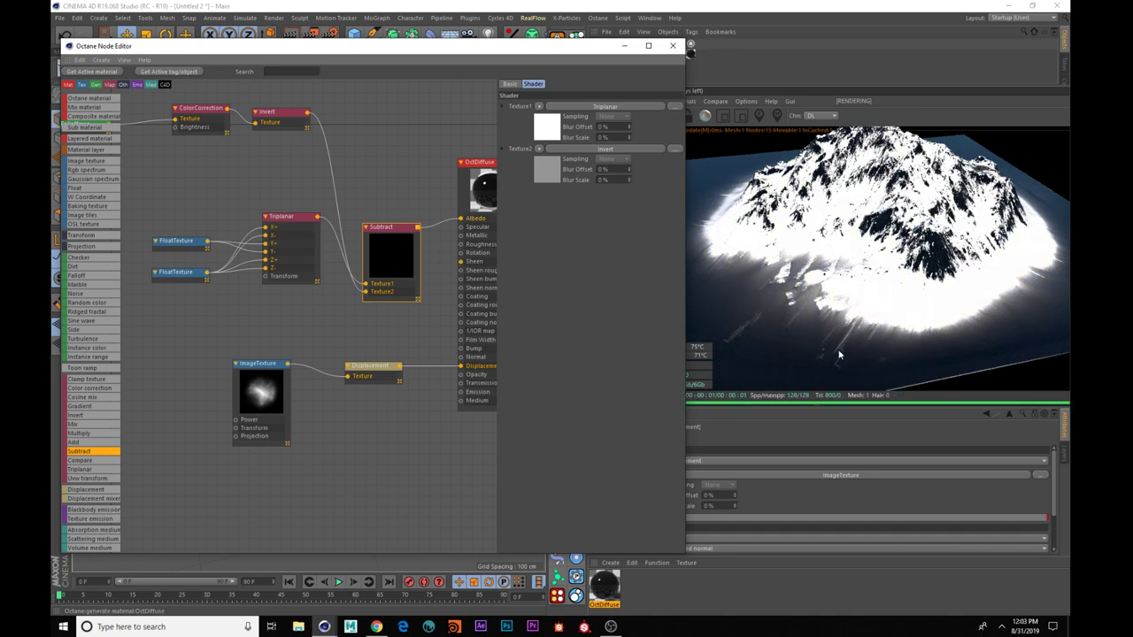
{"action": "left_click", "coordinate": [868, 286]}
{"action": "scroll", "coordinate": [870, 287], "scroll_direction": "down", "scroll_amount": 4}
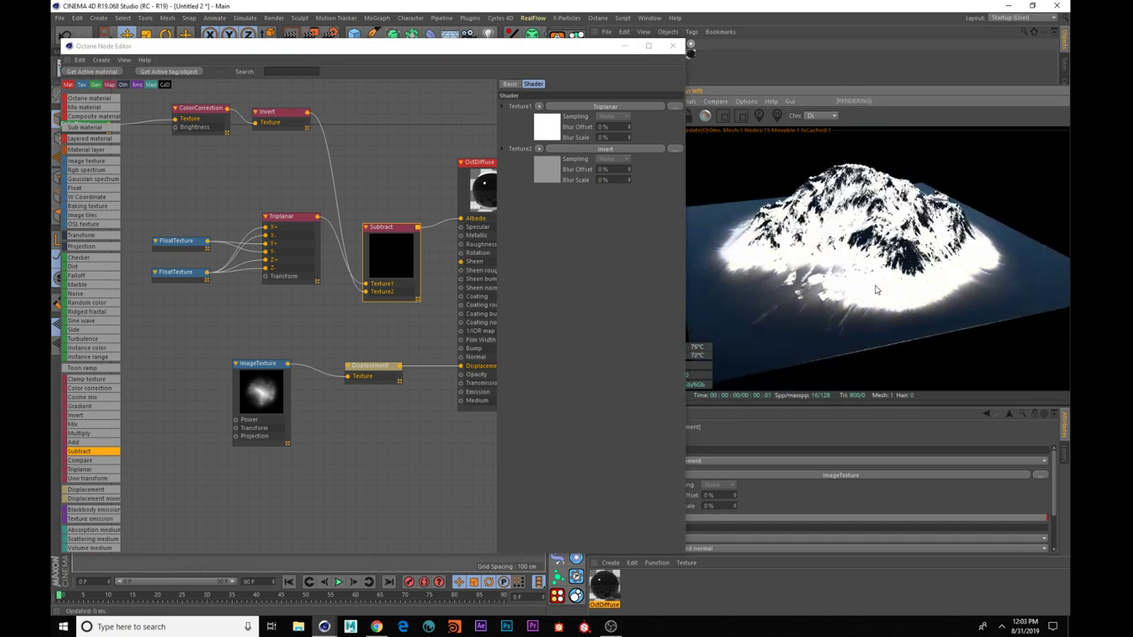
{"action": "scroll", "coordinate": [874, 288], "scroll_direction": "up", "scroll_amount": 3}
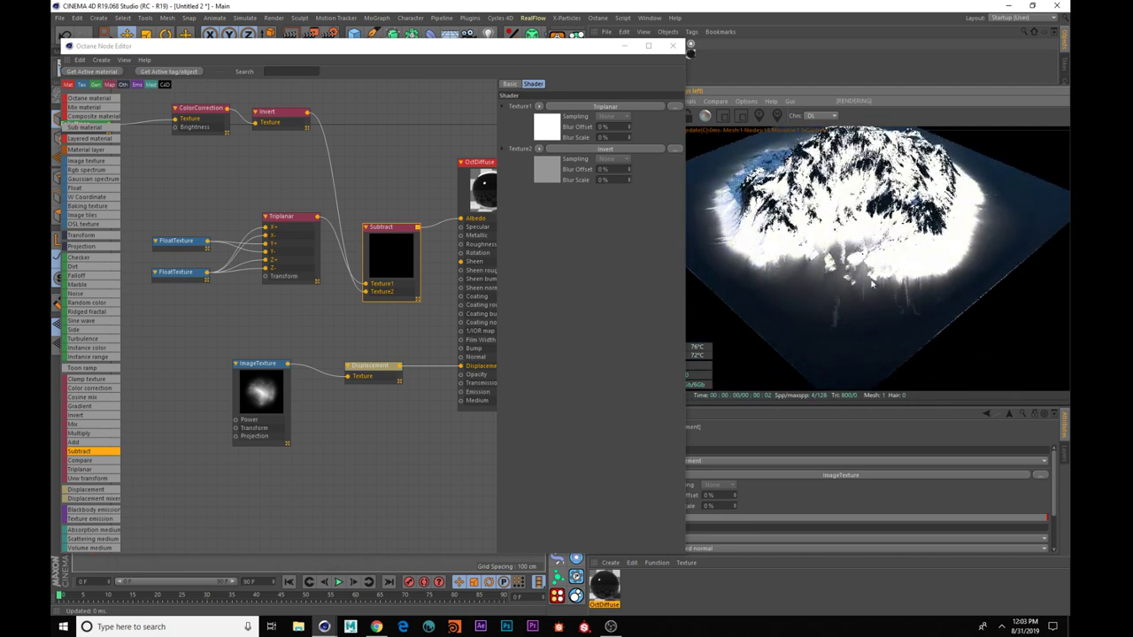
{"action": "scroll", "coordinate": [872, 283], "scroll_direction": "down", "scroll_amount": 3}
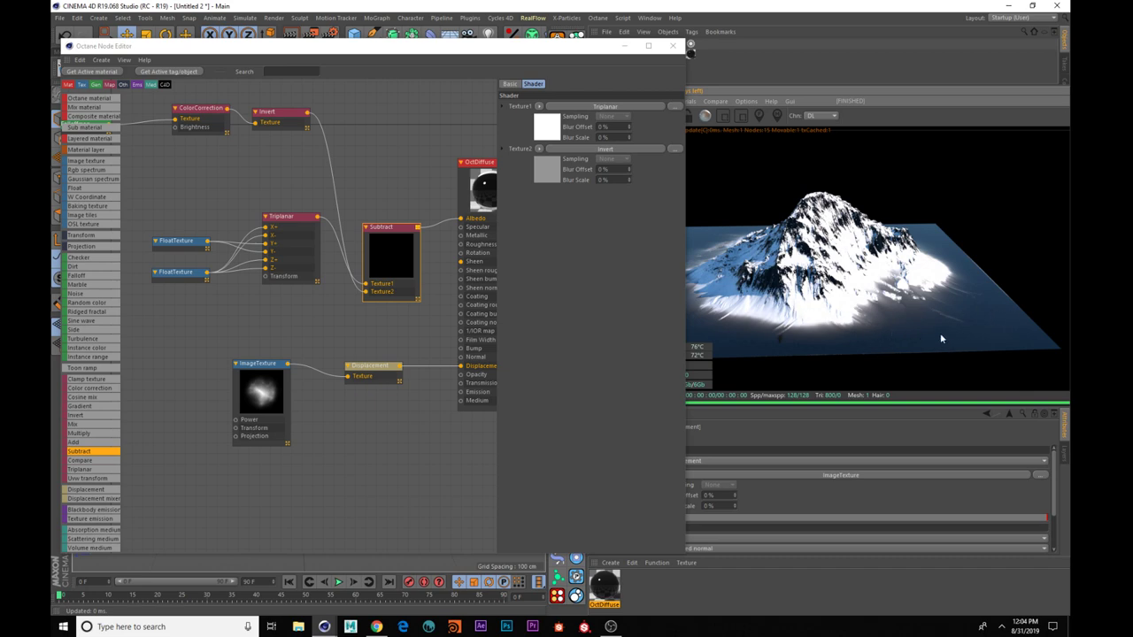
{"action": "left_click_drag", "start_coordinate": [829, 262], "coordinate": [872, 272]}
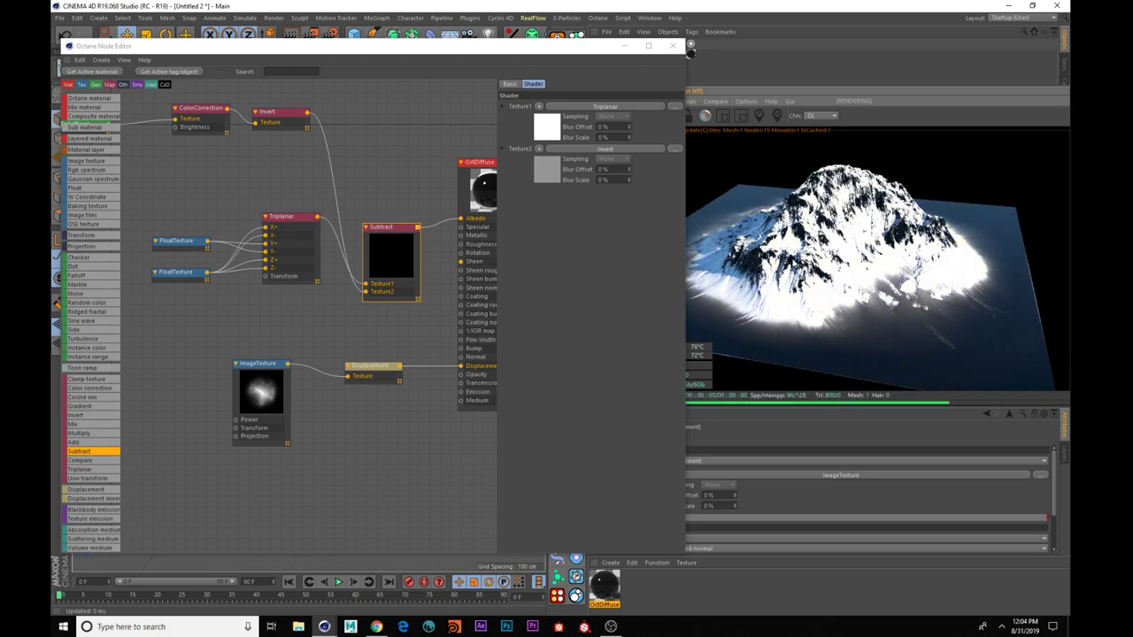
- Tidy the node graph by placing Subtract between Invert and the material, and Triplanar with its Float textures just below Color Correction
{"action": "left_click_drag", "start_coordinate": [382, 227], "coordinate": [389, 198]}
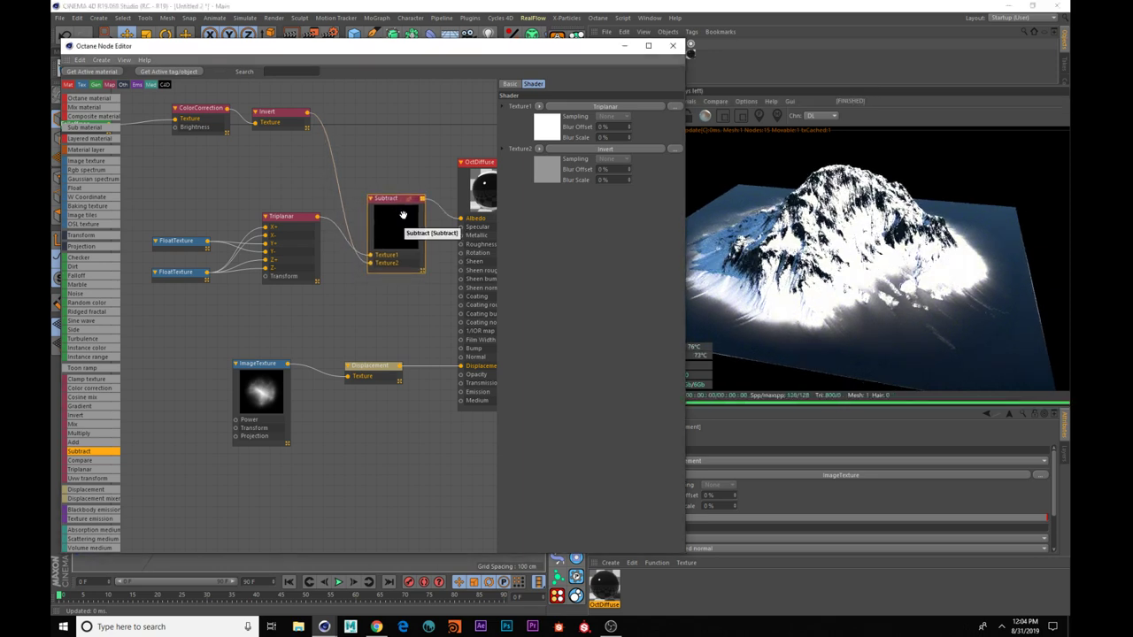
{"action": "left_click_drag", "start_coordinate": [146, 221], "coordinate": [274, 289]}
{"action": "left_click_drag", "start_coordinate": [280, 217], "coordinate": [266, 258]}
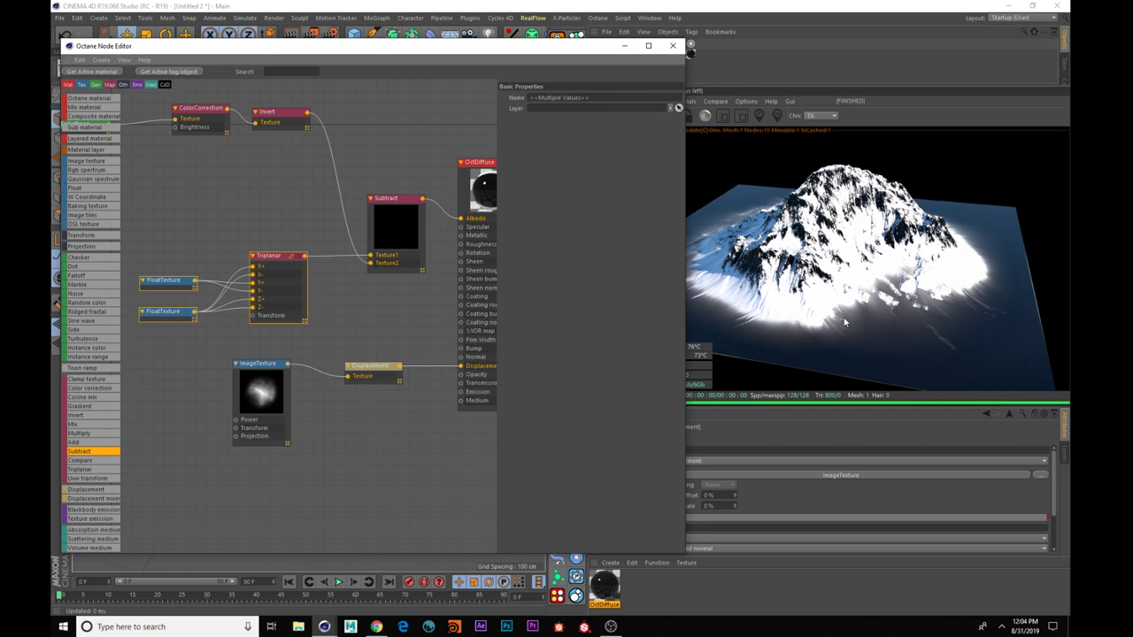
{"action": "left_click_drag", "start_coordinate": [384, 199], "coordinate": [366, 150]}
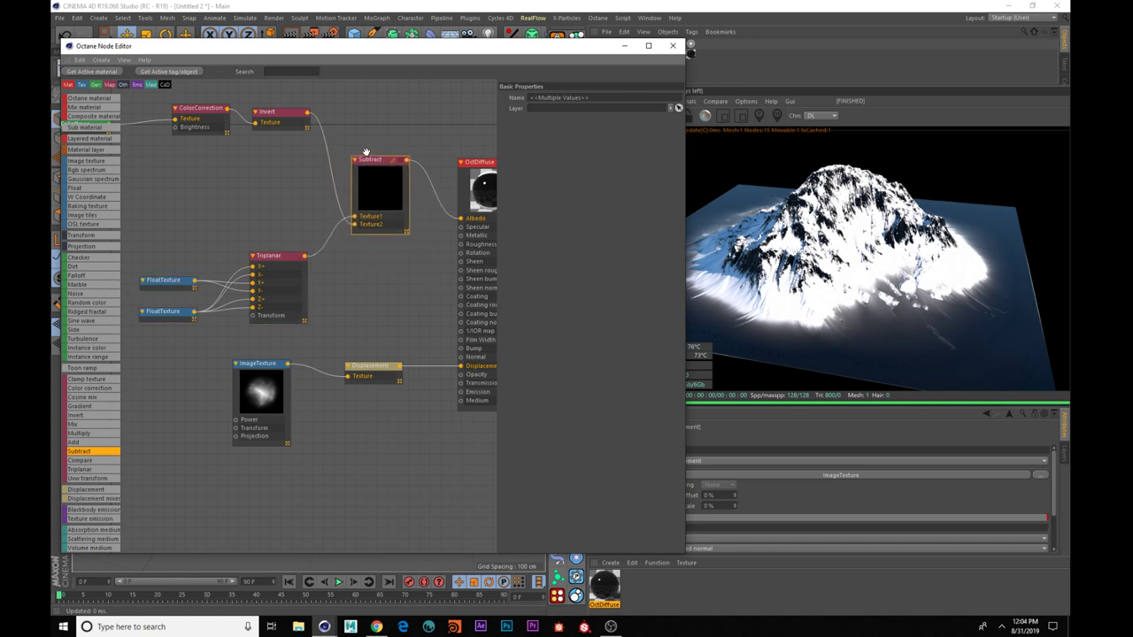
{"action": "scroll", "coordinate": [424, 249], "scroll_direction": "down", "scroll_amount": 3}
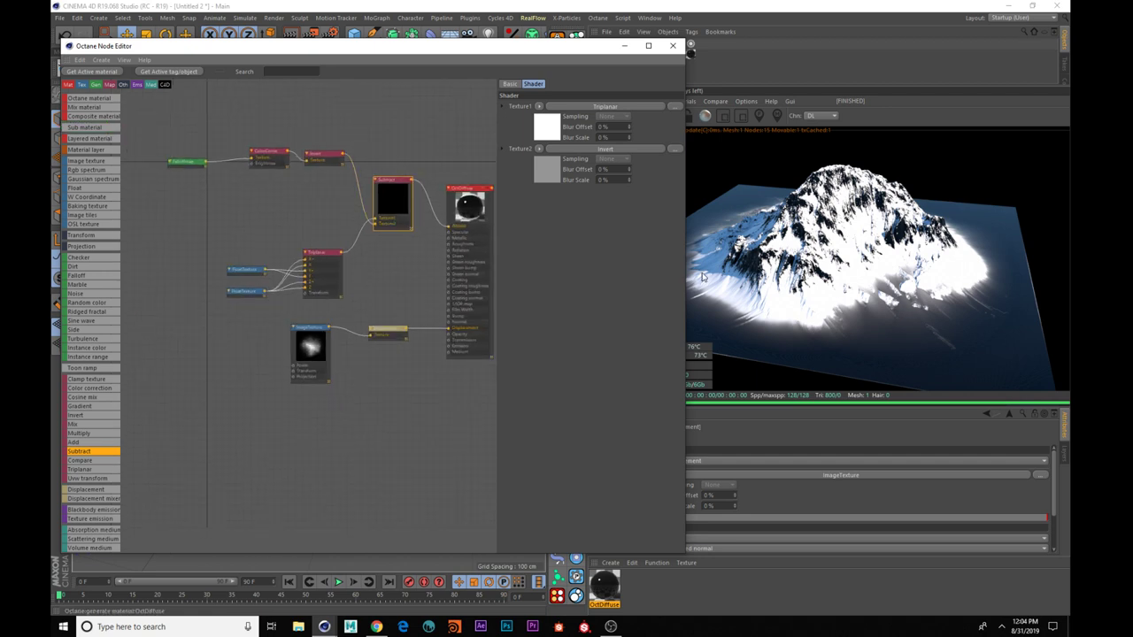
{"action": "left_click_drag", "start_coordinate": [250, 235], "coordinate": [318, 305]}
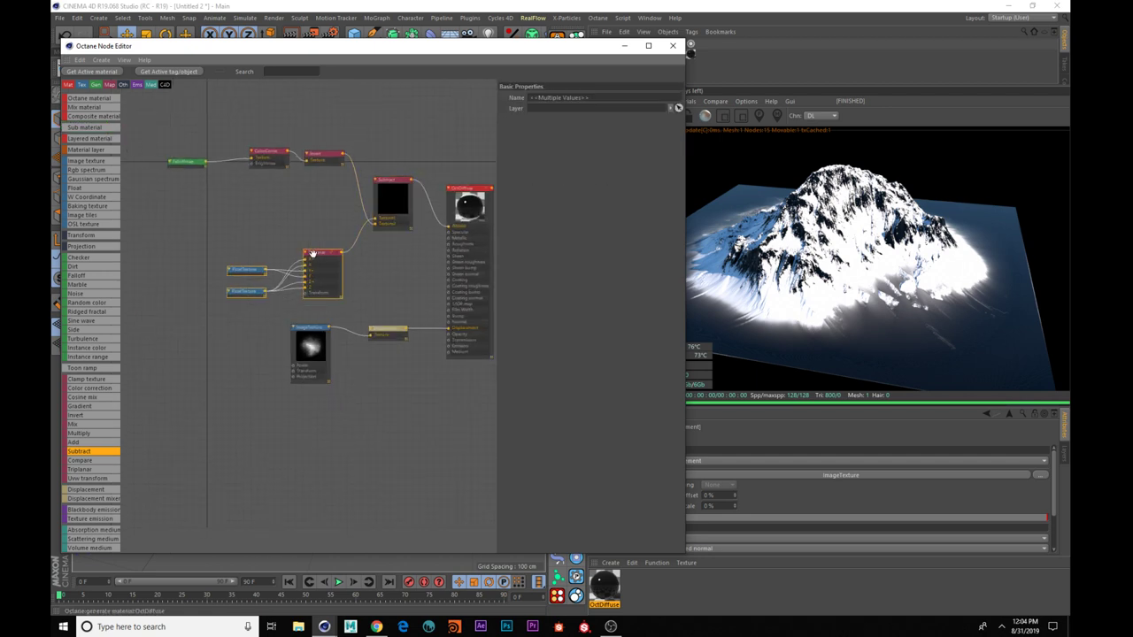
{"action": "left_click_drag", "start_coordinate": [299, 235], "coordinate": [270, 195]}
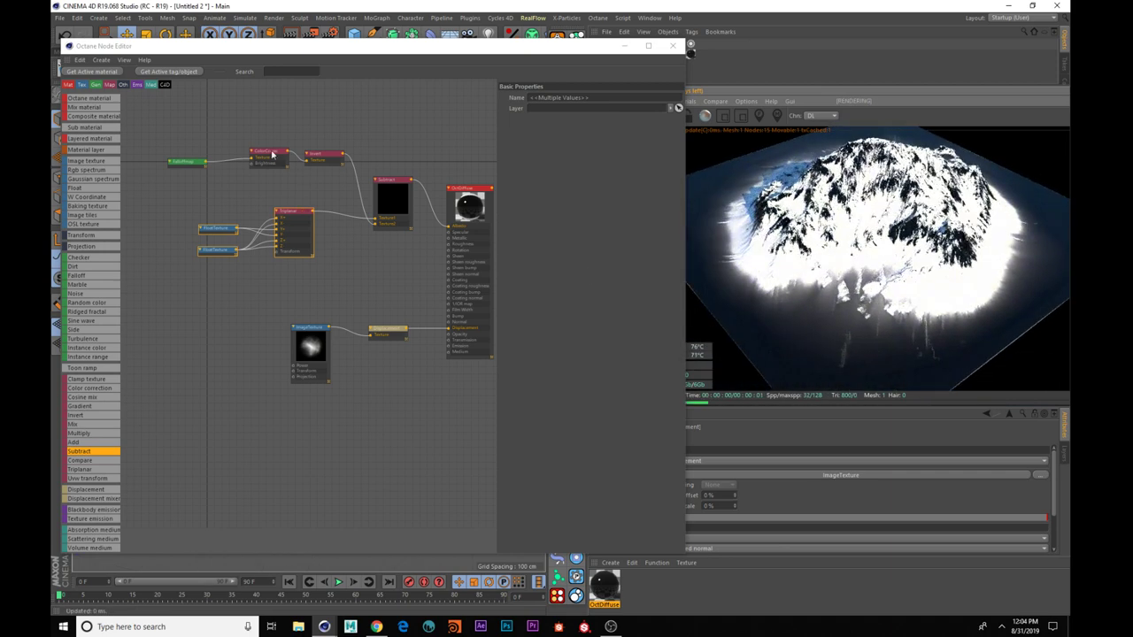
{"action": "middle_click_drag", "start_coordinate": [279, 210], "coordinate": [226, 235]}
{"action": "left_click_drag", "start_coordinate": [821, 293], "coordinate": [679, 321]}
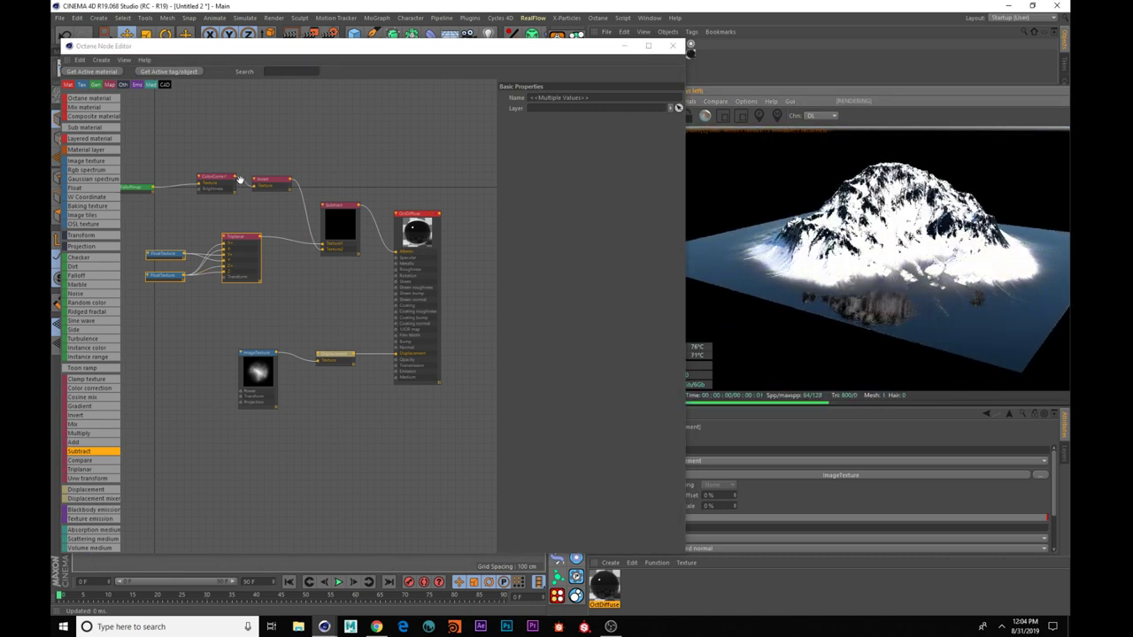
- Add an Image Texture node, load SNOW-01_Color_4k.jpg from the RDT-COLLECTION-TWO_5of7 SNOW-01 folder, and decline copying it to the project
{"action": "left_click", "coordinate": [162, 216]}
{"action": "left_click_drag", "start_coordinate": [88, 163], "coordinate": [191, 104]}
{"action": "left_click", "coordinate": [675, 107]}
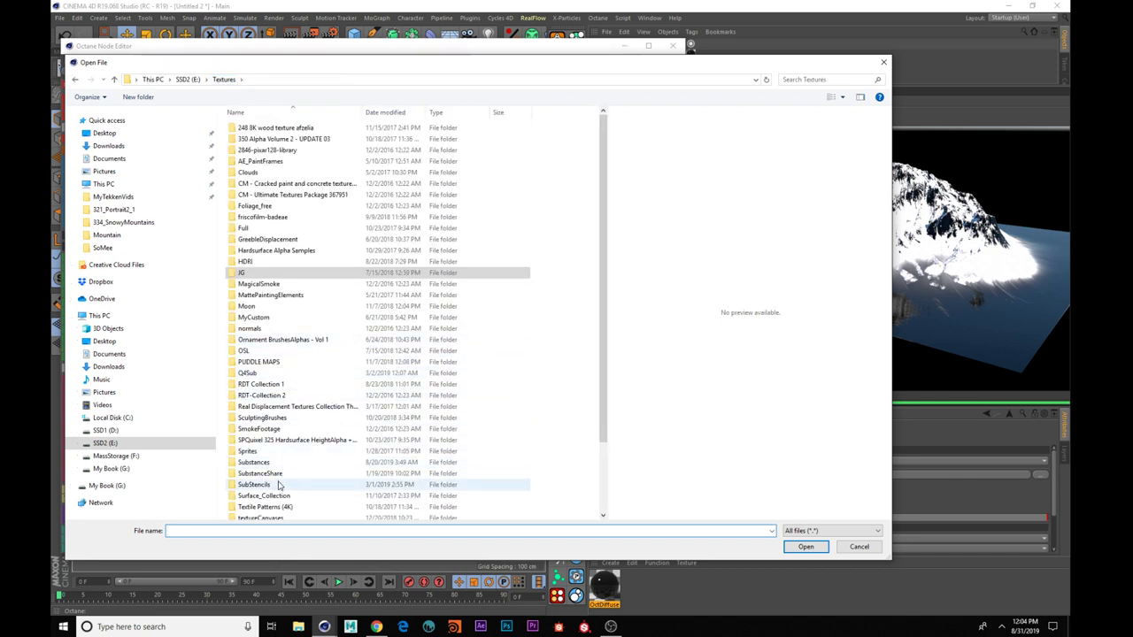
{"action": "double_click", "coordinate": [281, 396]}
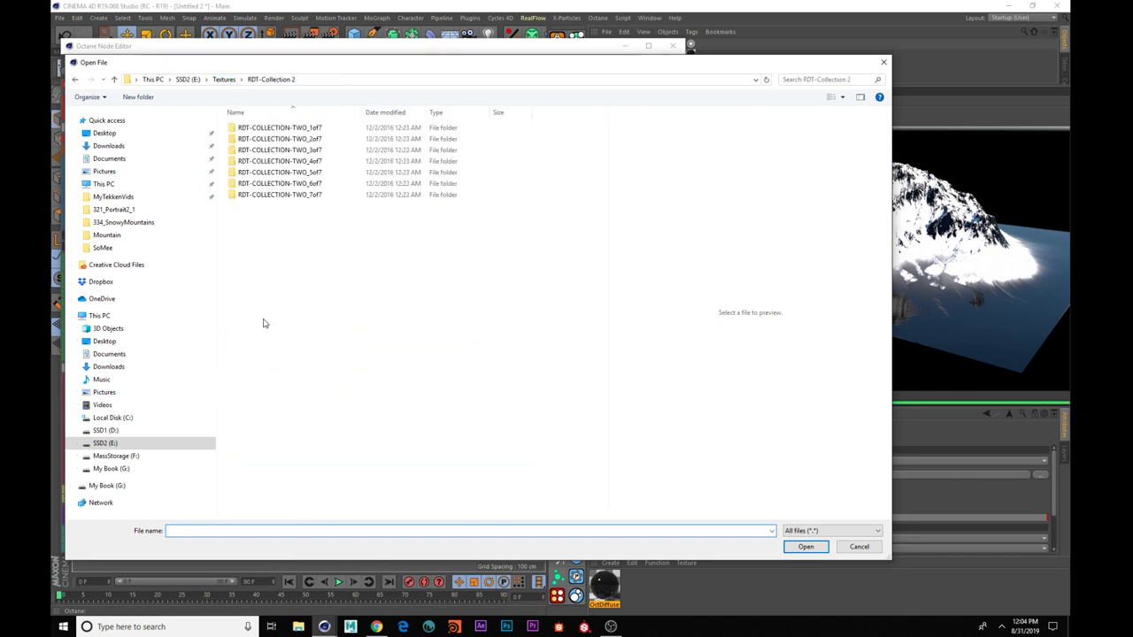
{"action": "double_click", "coordinate": [273, 172]}
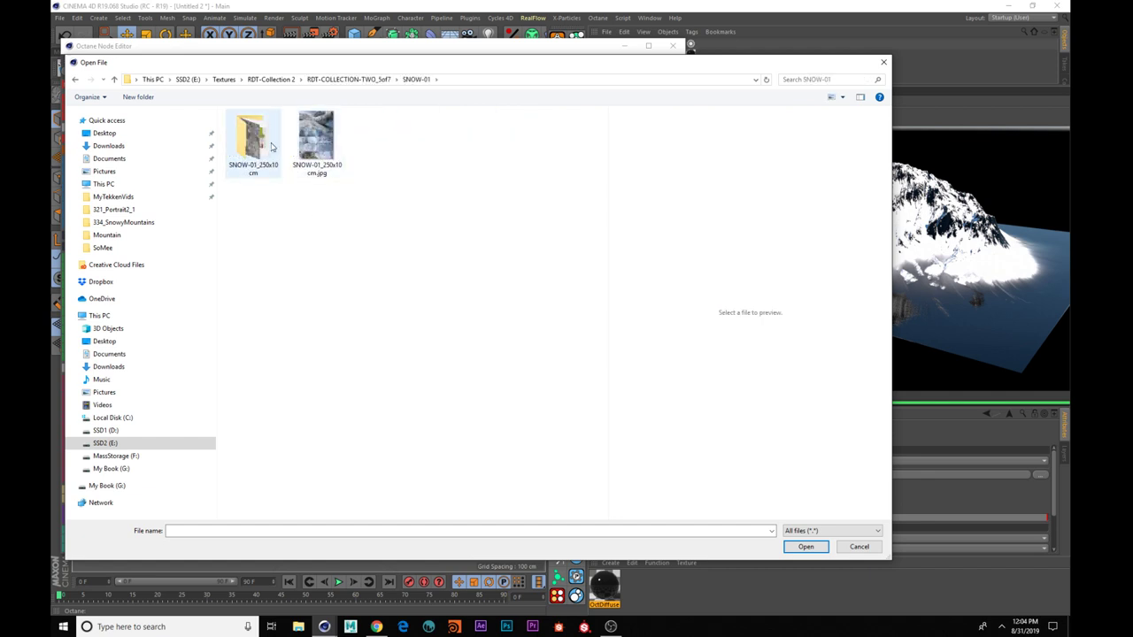
{"action": "left_click", "coordinate": [257, 158]}
{"action": "double_click", "coordinate": [257, 158]}
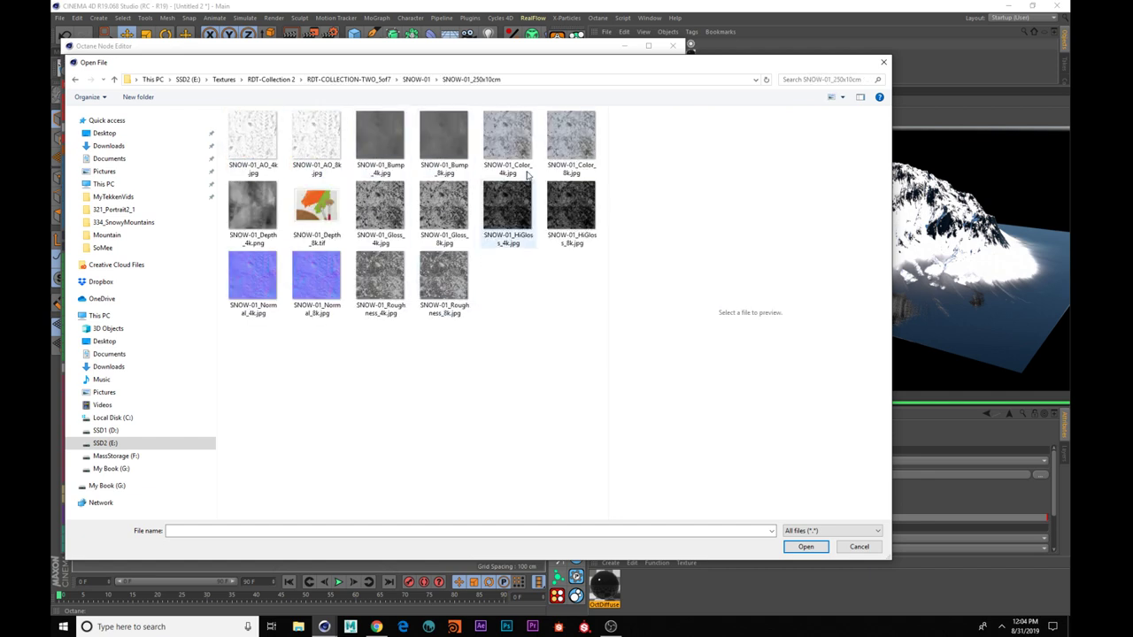
{"action": "left_click", "coordinate": [507, 140]}
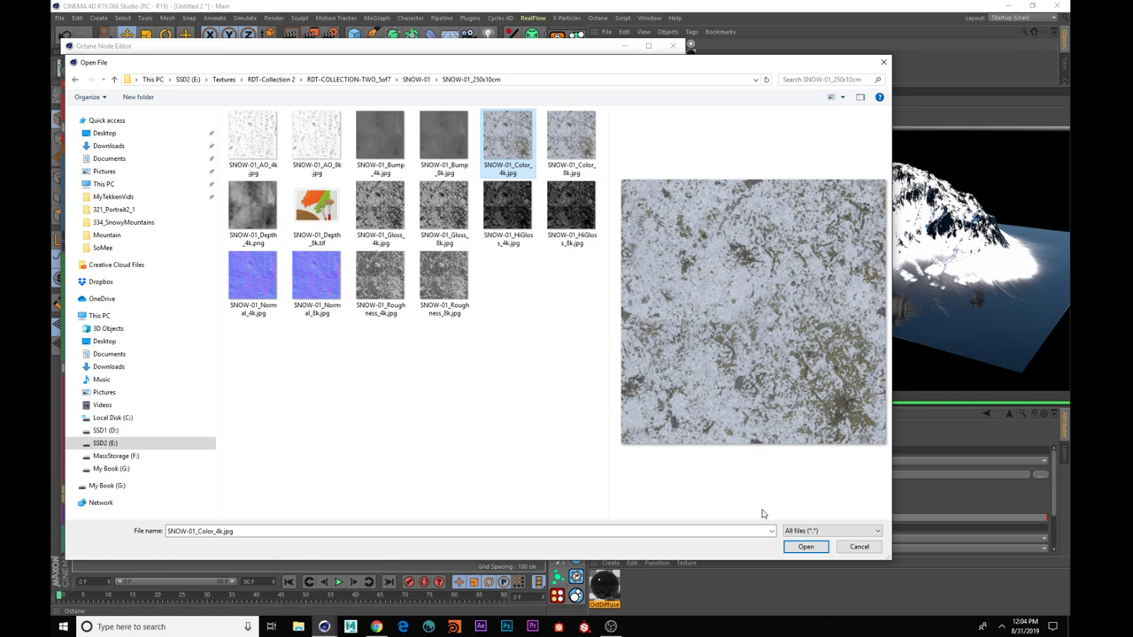
{"action": "left_click", "coordinate": [802, 546]}
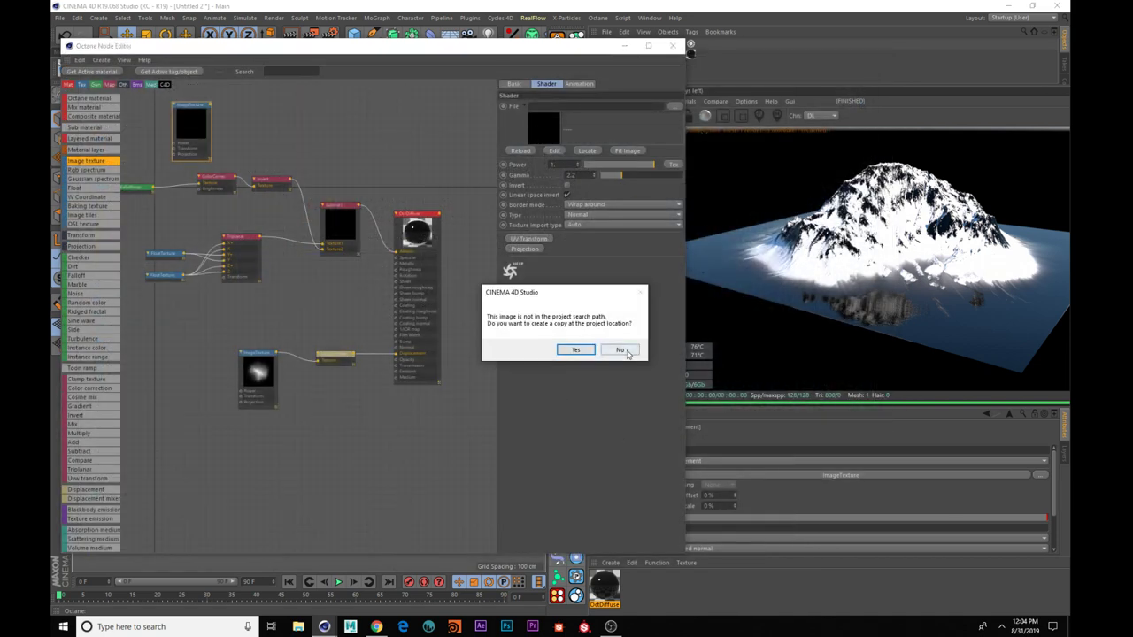
{"action": "left_click", "coordinate": [620, 351]}
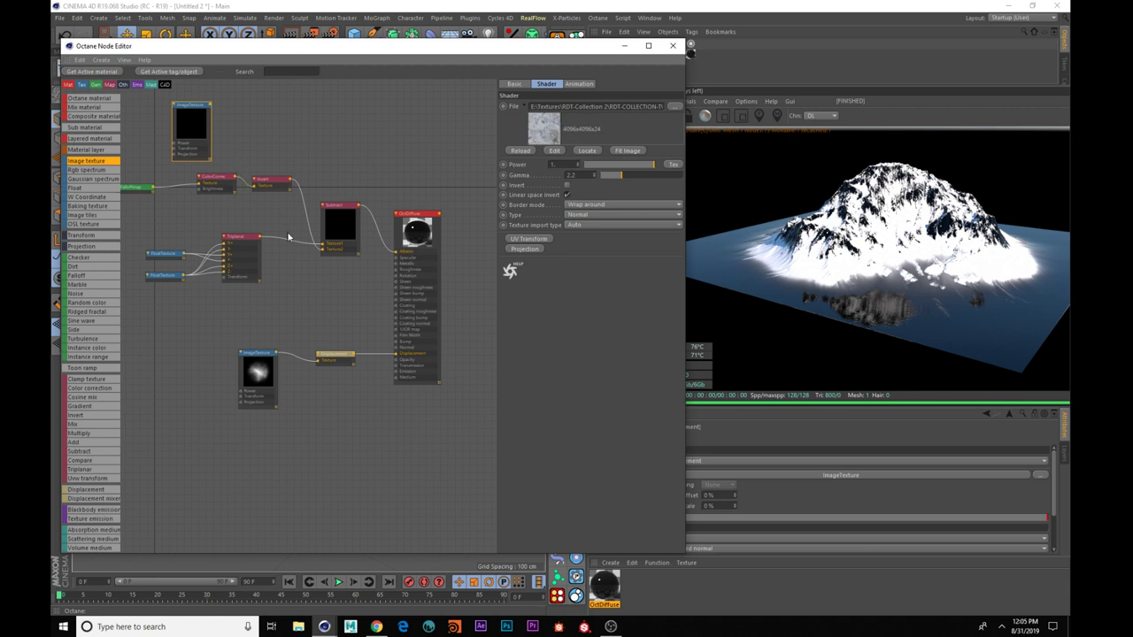
- Spread out the node graph and add a Mix texture node between the snow Image Texture and the material
{"action": "middle_click_drag", "start_coordinate": [238, 237], "coordinate": [283, 258]}
{"action": "left_click_drag", "start_coordinate": [226, 321], "coordinate": [294, 268]}
{"action": "left_click_drag", "start_coordinate": [263, 116], "coordinate": [287, 130]}
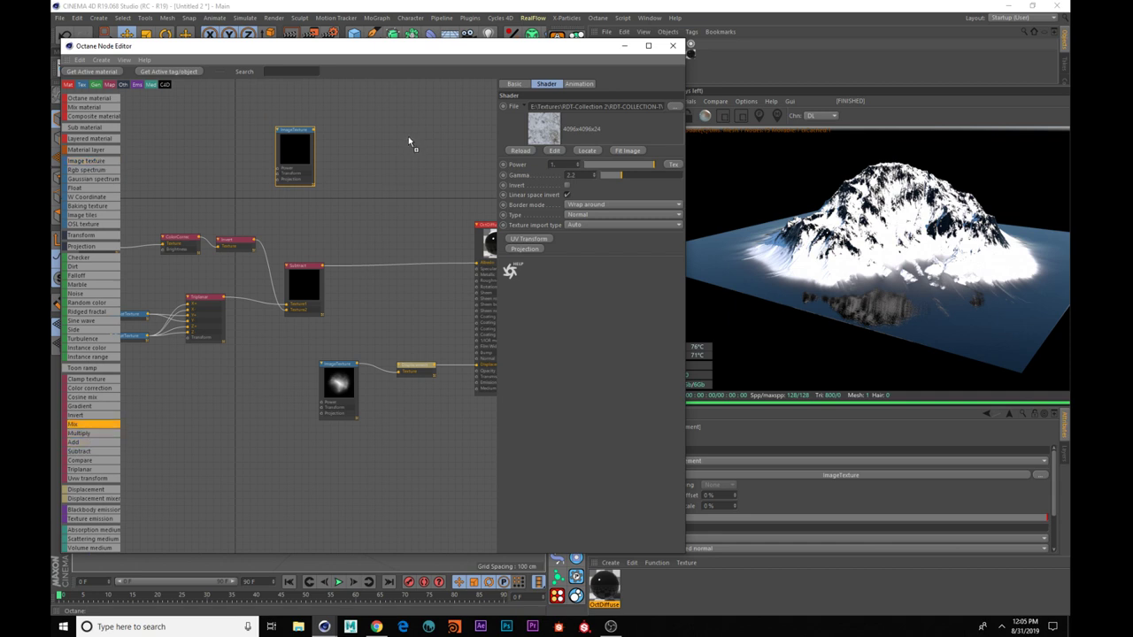
{"action": "left_click_drag", "start_coordinate": [408, 141], "coordinate": [408, 152]}
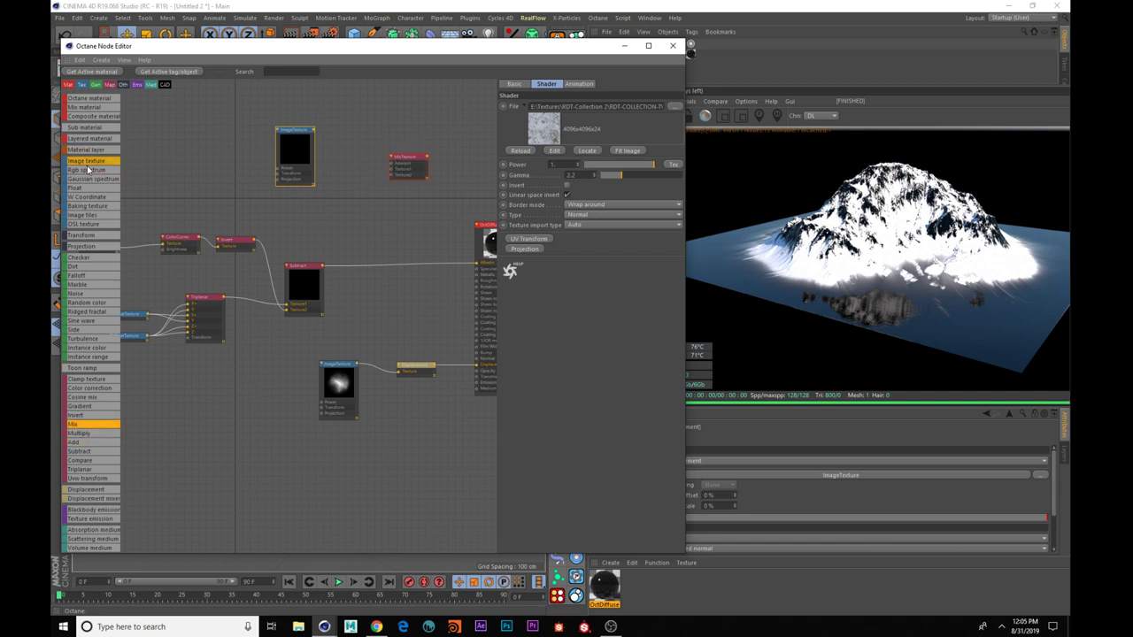
- Add an RGB Spectrum node below the snow Image Texture and set its color to red with R 0.9, G 0, B 0
{"action": "left_click_drag", "start_coordinate": [89, 170], "coordinate": [289, 218]}
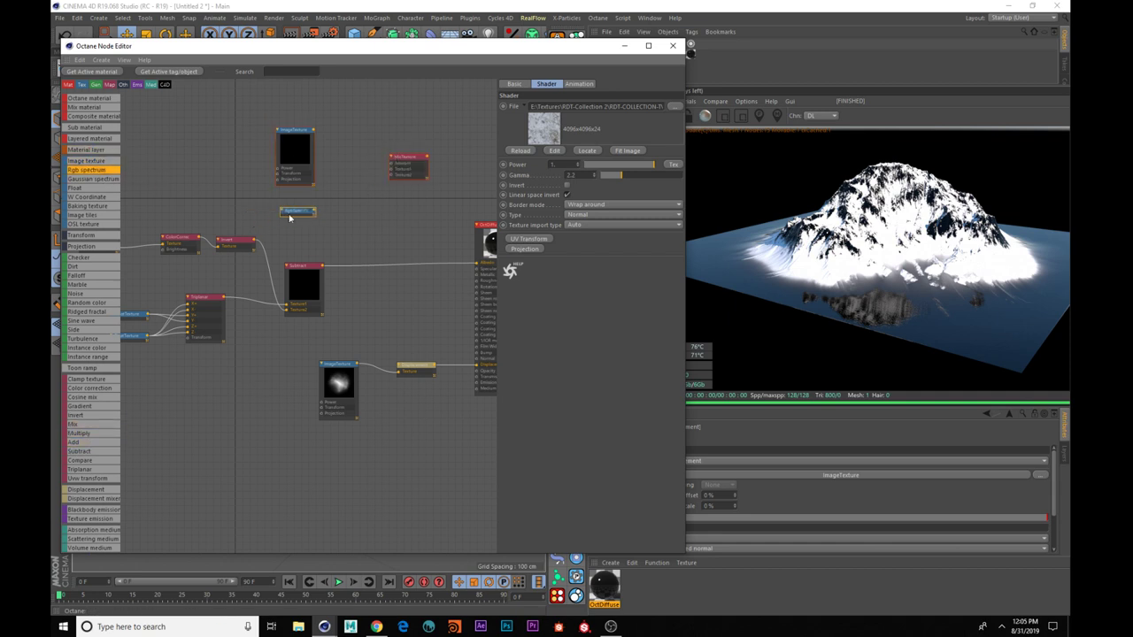
{"action": "left_click", "coordinate": [530, 119]}
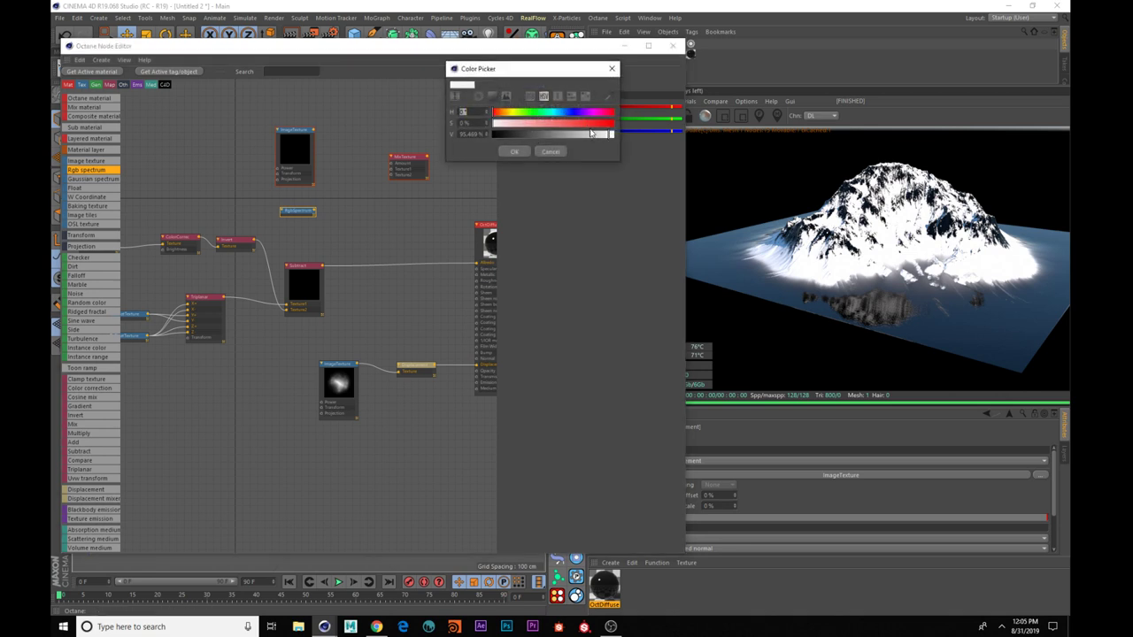
{"action": "left_click", "coordinate": [609, 127]}
{"action": "left_click", "coordinate": [514, 152]}
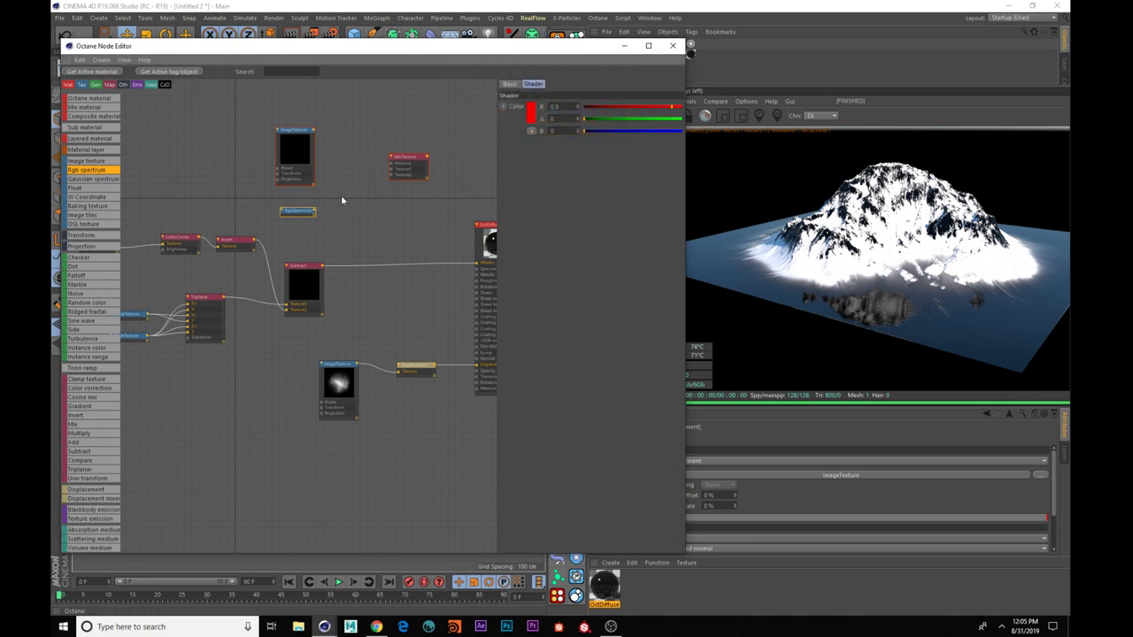
- Feed the Mix node with the snow image as Texture1, red as Texture2 and Subtract as Amount, and connect it to the material's Albedo
{"action": "left_click_drag", "start_coordinate": [311, 213], "coordinate": [392, 174]}
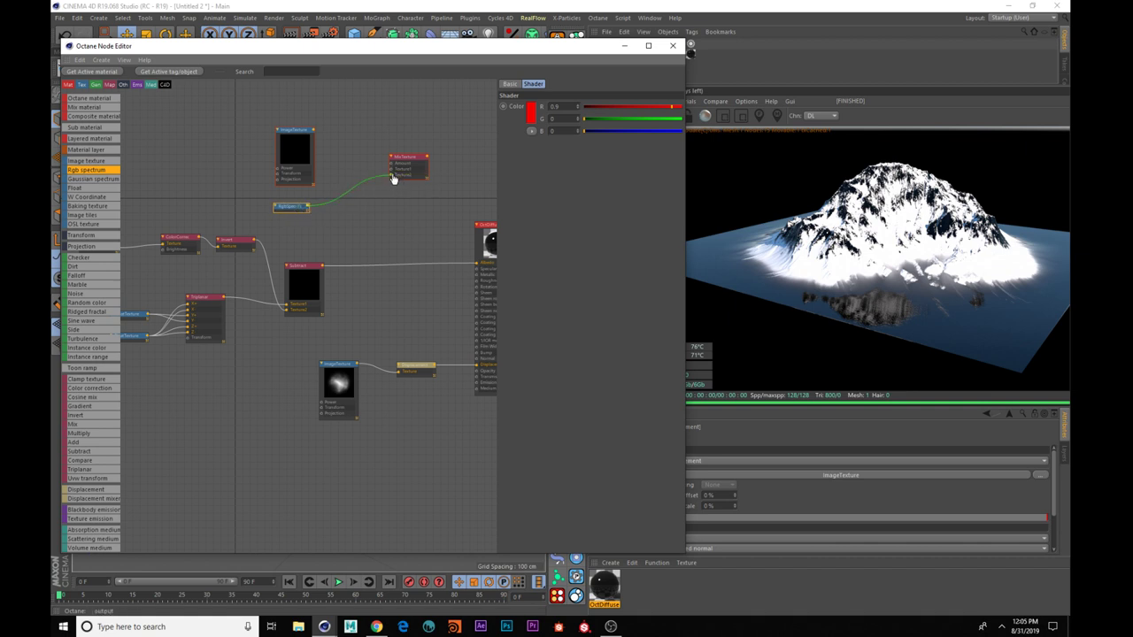
{"action": "left_click_drag", "start_coordinate": [309, 135], "coordinate": [392, 168]}
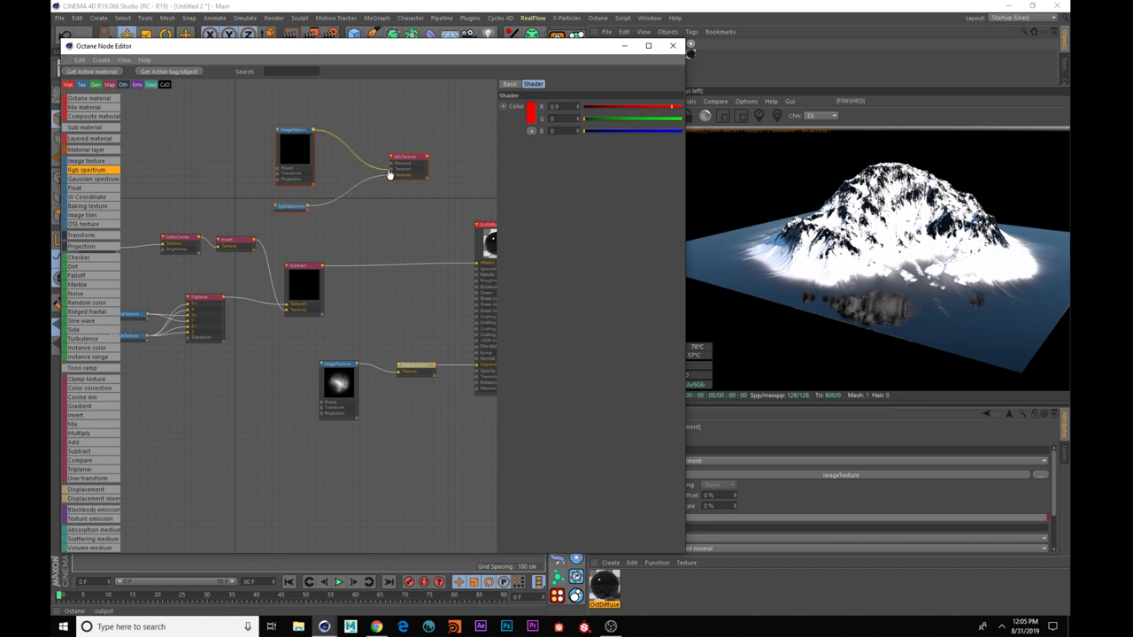
{"action": "left_click_drag", "start_coordinate": [322, 265], "coordinate": [392, 168]}
{"action": "left_click_drag", "start_coordinate": [426, 162], "coordinate": [477, 263]}
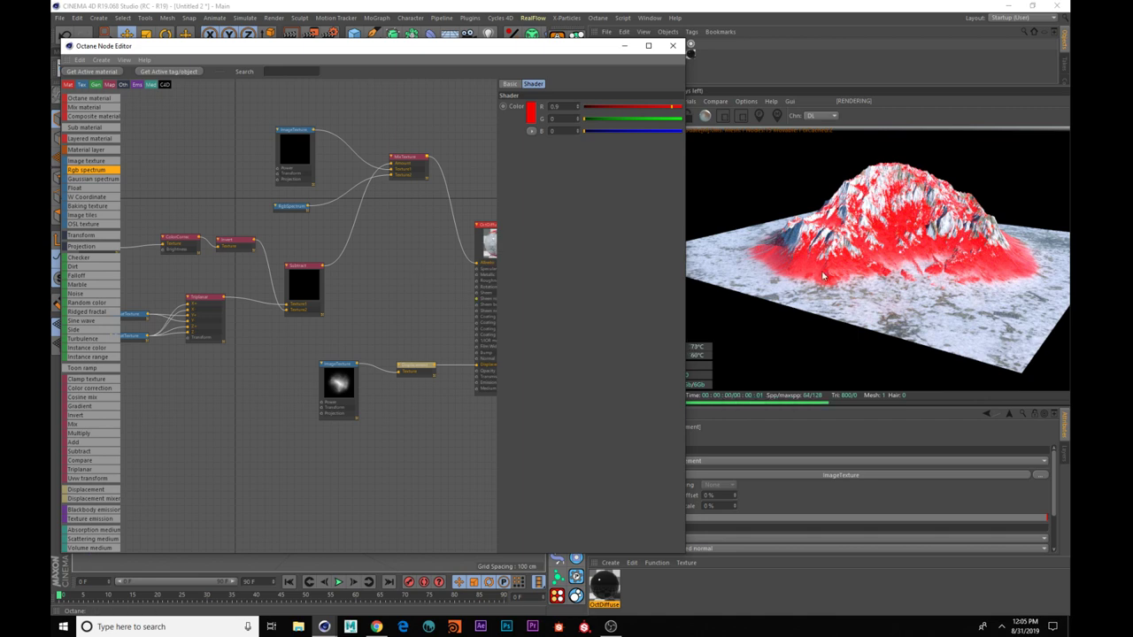
- Examine how red and snow are distributed over the mountain from several angles and review the mask nodes feeding the mix
{"action": "left_click_drag", "start_coordinate": [902, 266], "coordinate": [814, 376], "text": "alt"}
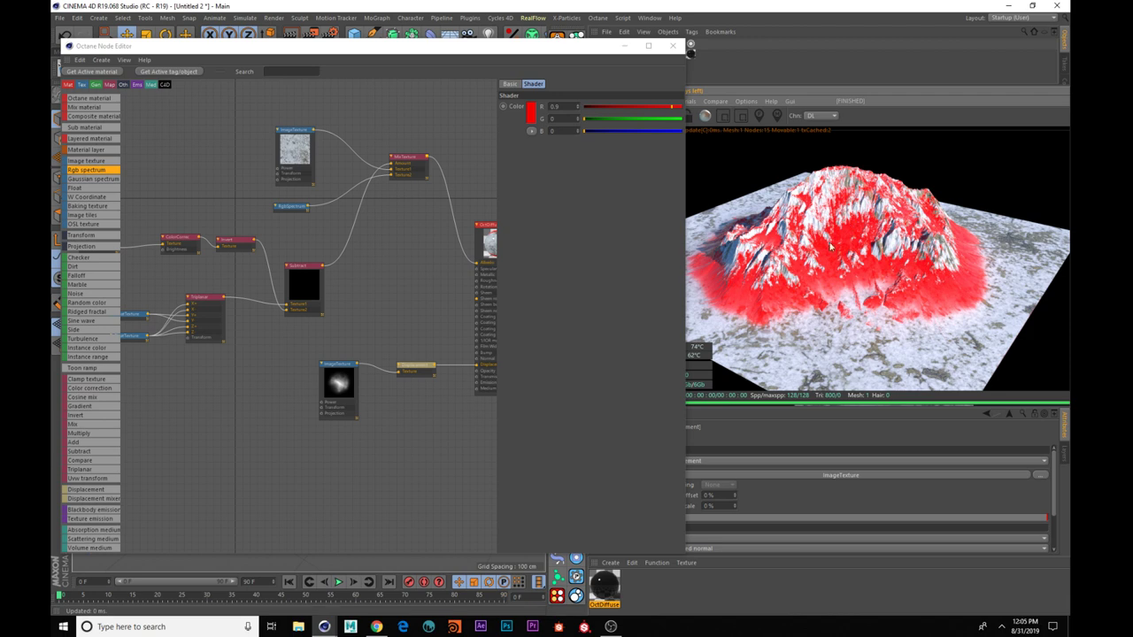
{"action": "left_click_drag", "start_coordinate": [932, 260], "coordinate": [820, 259], "text": "alt"}
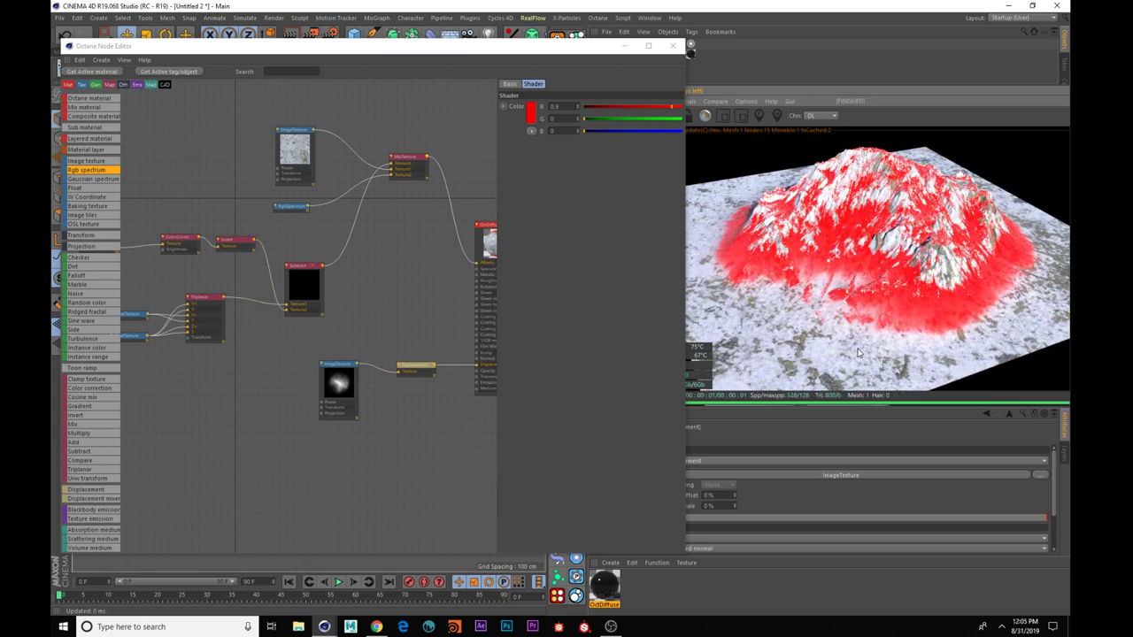
{"action": "left_click_drag", "start_coordinate": [832, 336], "coordinate": [812, 319], "text": "alt"}
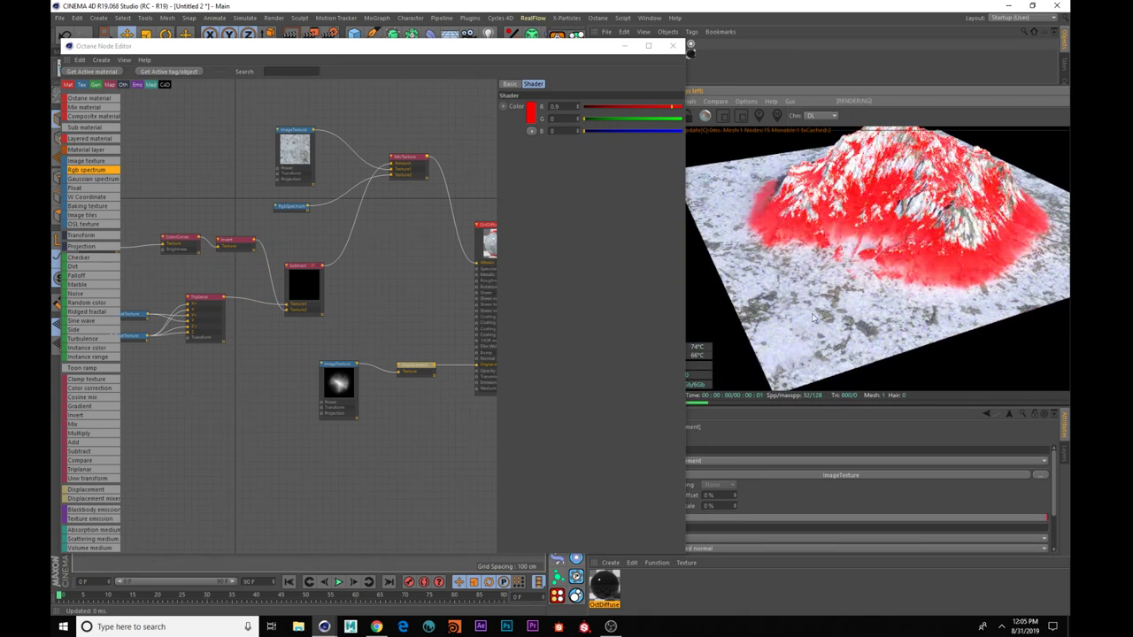
{"action": "left_click_drag", "start_coordinate": [911, 257], "coordinate": [890, 226], "text": "alt"}
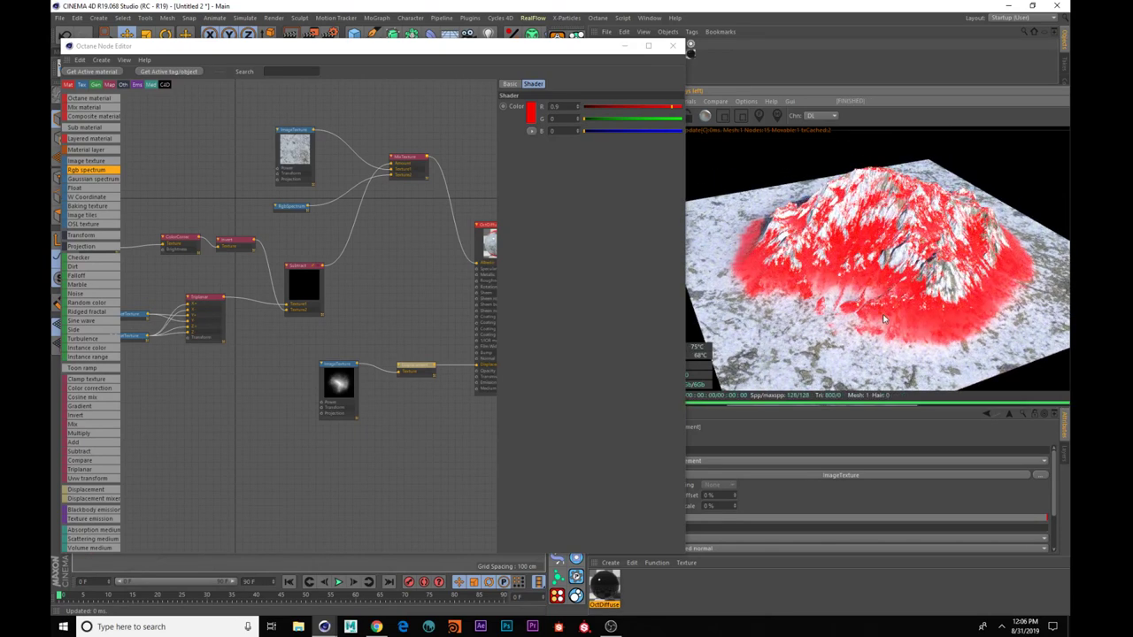
{"action": "left_click_drag", "start_coordinate": [819, 347], "coordinate": [821, 326], "text": "alt"}
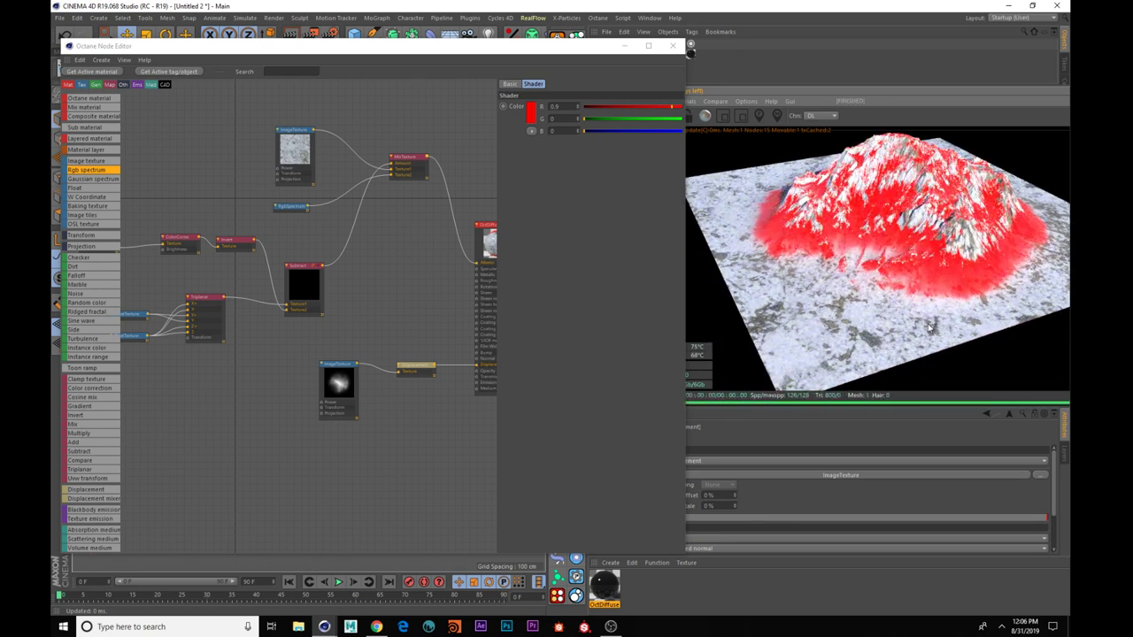
{"action": "left_click_drag", "start_coordinate": [928, 328], "coordinate": [804, 226], "text": "alt"}
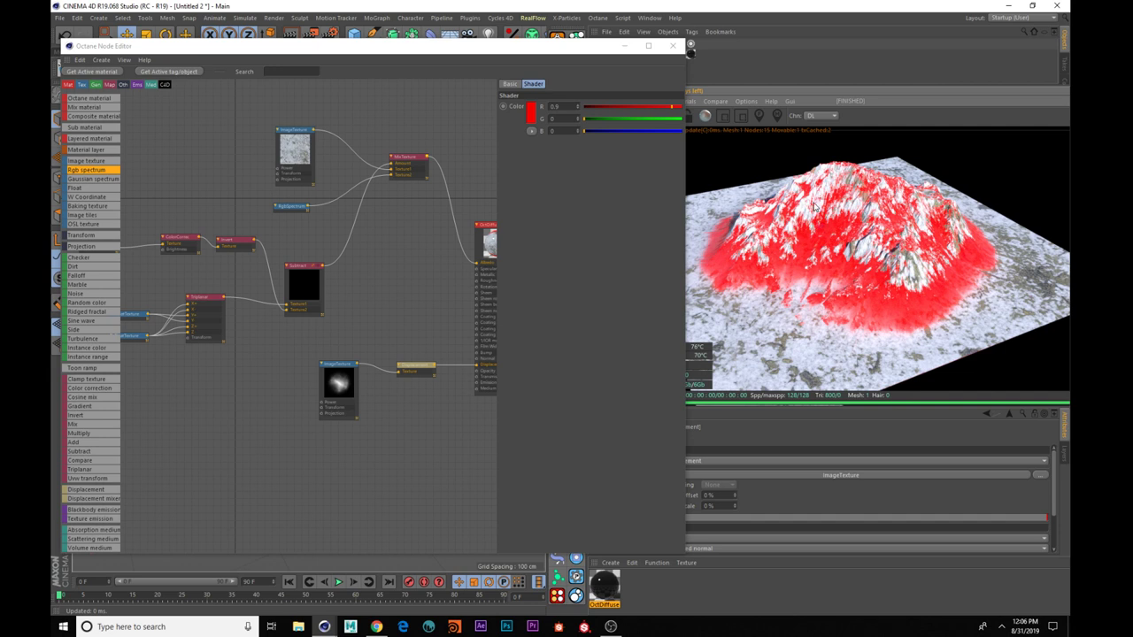
{"action": "middle_click_drag", "start_coordinate": [348, 300], "coordinate": [388, 310]}
{"action": "middle_click_drag", "start_coordinate": [300, 296], "coordinate": [356, 283]}
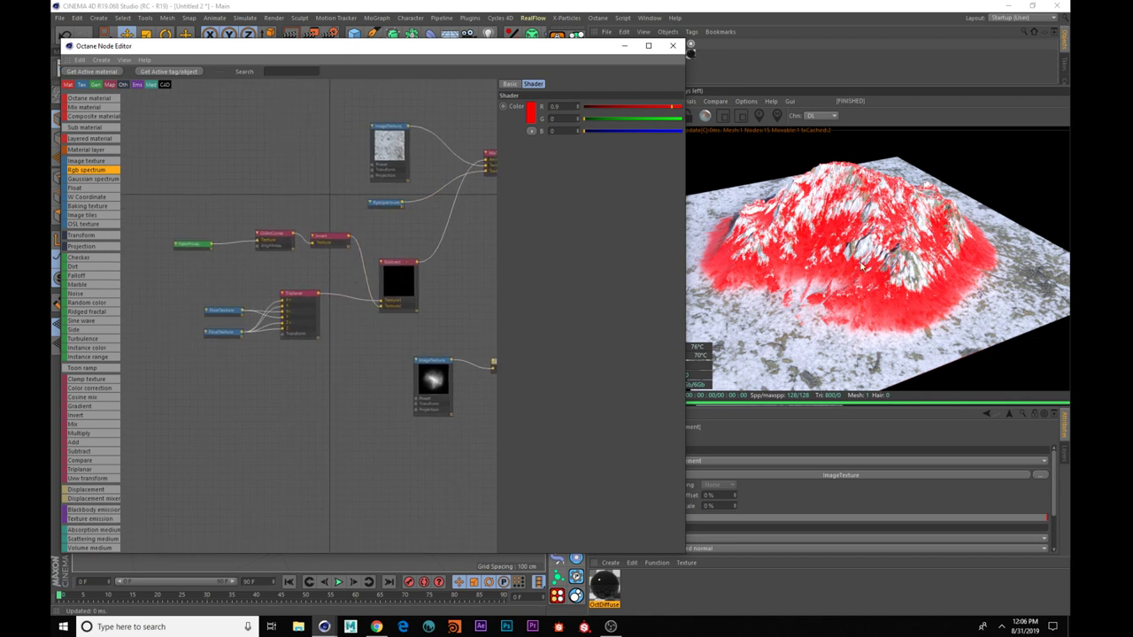
{"action": "middle_click_drag", "start_coordinate": [379, 290], "coordinate": [390, 286]}
{"action": "middle_click_drag", "start_coordinate": [363, 239], "coordinate": [261, 250]}
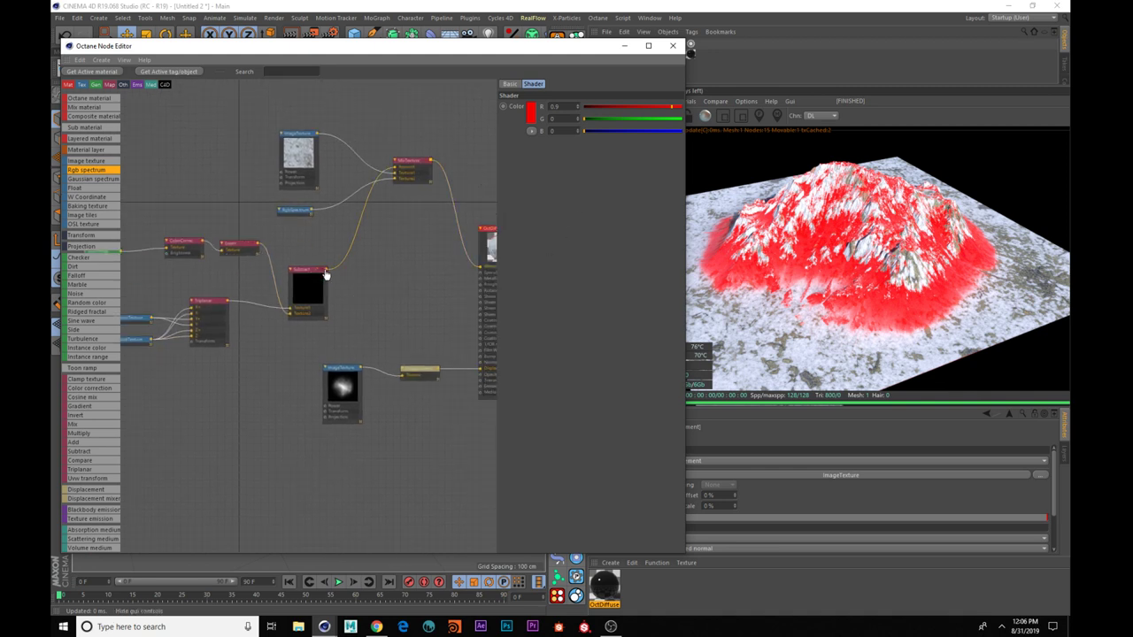
- Move the Subtract node closer to Mix and connect Invert directly to the material's Albedo to inspect the falloff mask
{"action": "left_click_drag", "start_coordinate": [303, 268], "coordinate": [331, 226]}
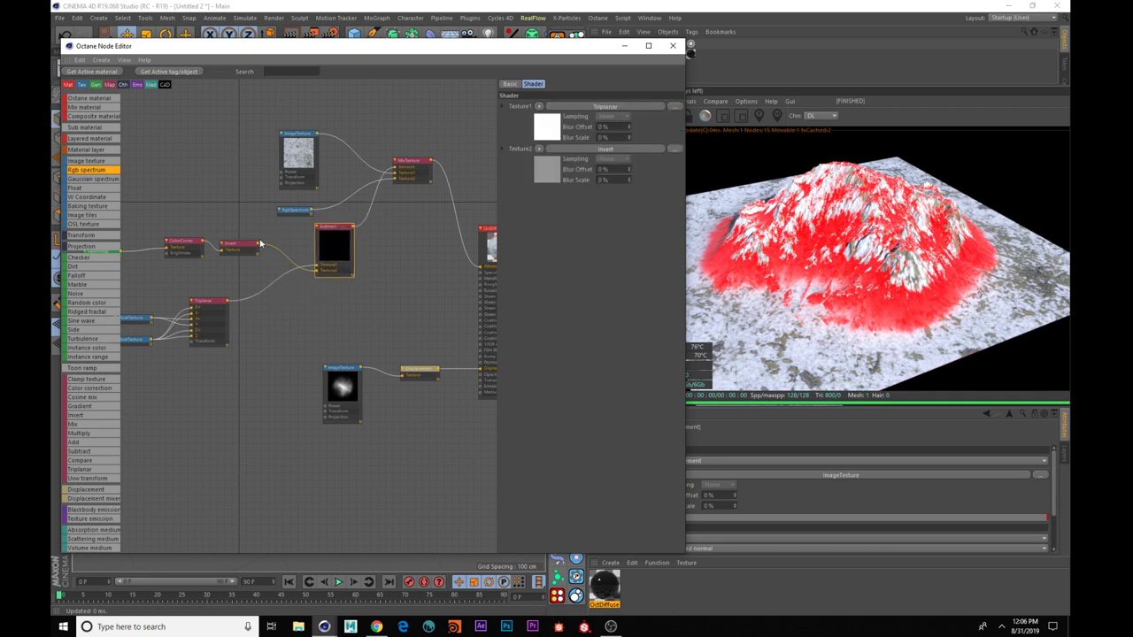
{"action": "left_click_drag", "start_coordinate": [258, 243], "coordinate": [480, 268]}
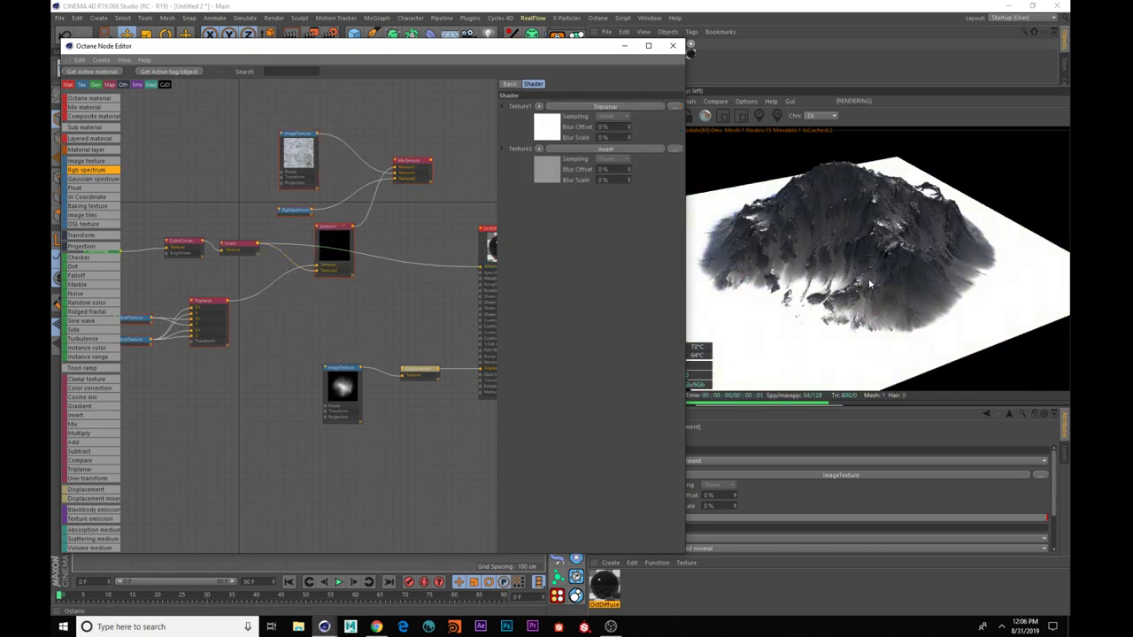
{"action": "left_click_drag", "start_coordinate": [930, 286], "coordinate": [788, 271]}
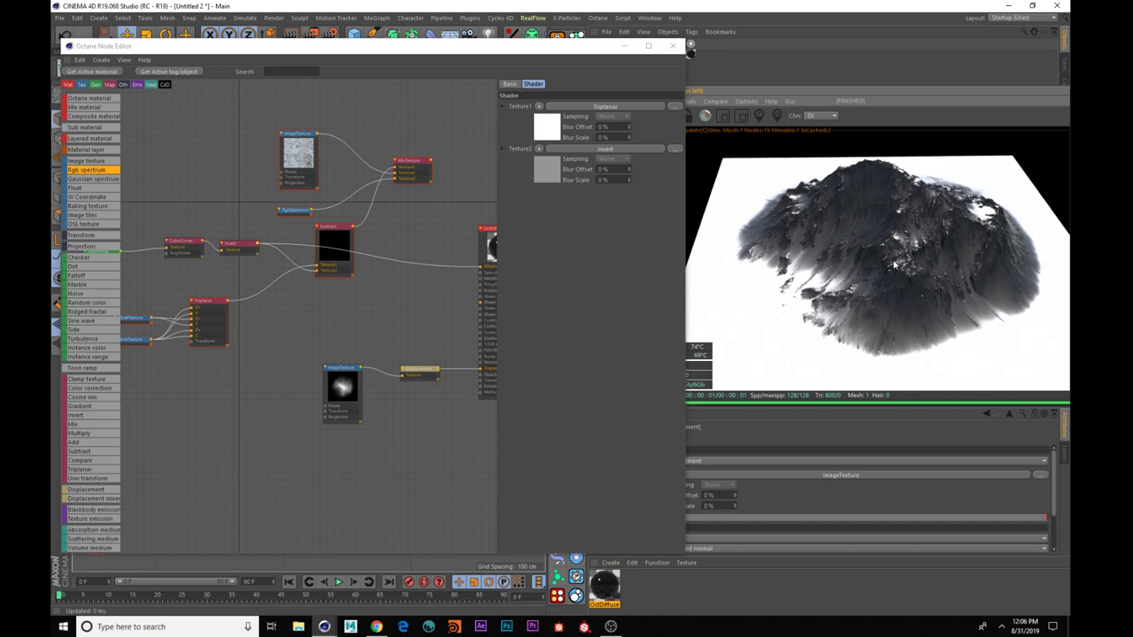
- Reposition the Subtract, Invert and Color Correction nodes, and raise the Color Correction contrast to about 26.27
{"action": "left_click_drag", "start_coordinate": [331, 225], "coordinate": [375, 203]}
{"action": "left_click_drag", "start_coordinate": [239, 242], "coordinate": [234, 271]}
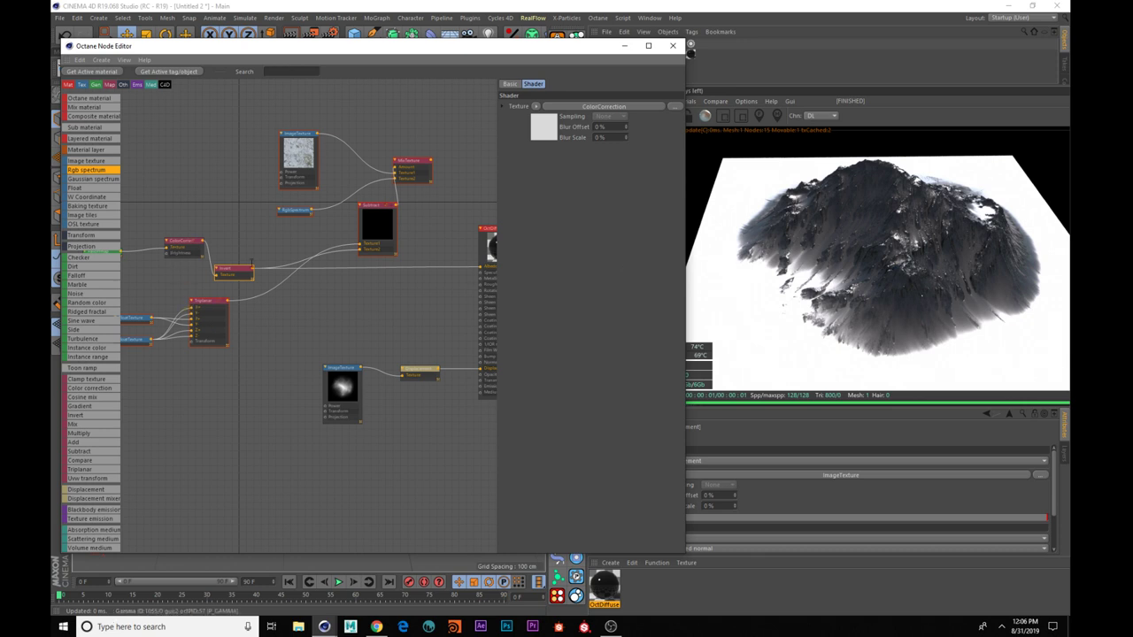
{"action": "middle_click_drag", "start_coordinate": [180, 240], "coordinate": [284, 243]}
{"action": "left_click_drag", "start_coordinate": [280, 242], "coordinate": [270, 262]}
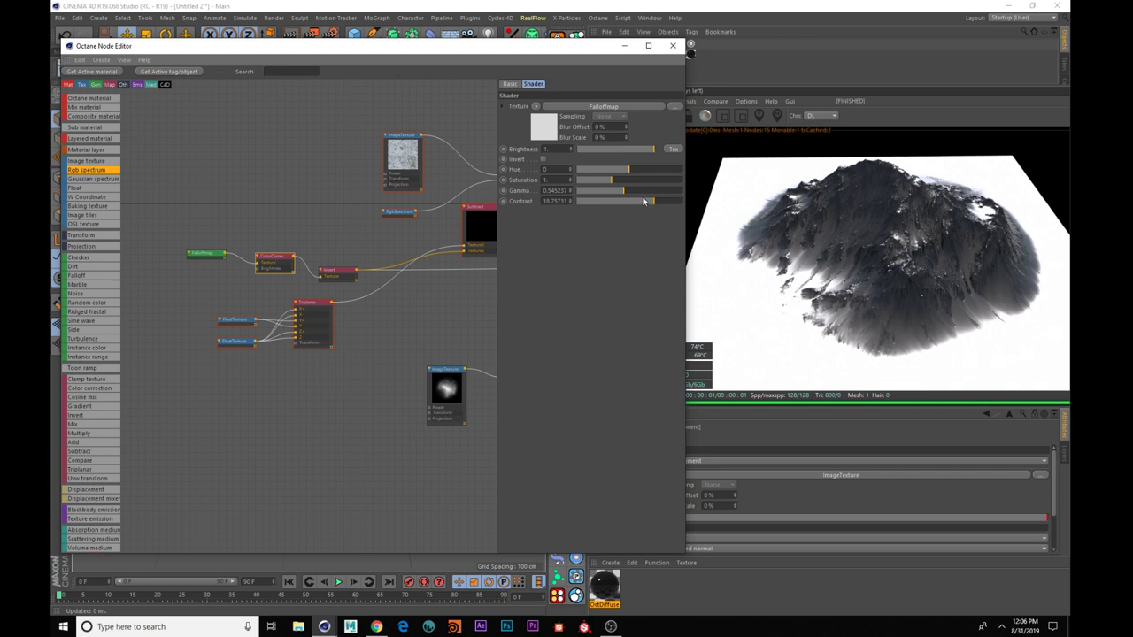
{"action": "left_click_drag", "start_coordinate": [653, 204], "coordinate": [663, 203]}
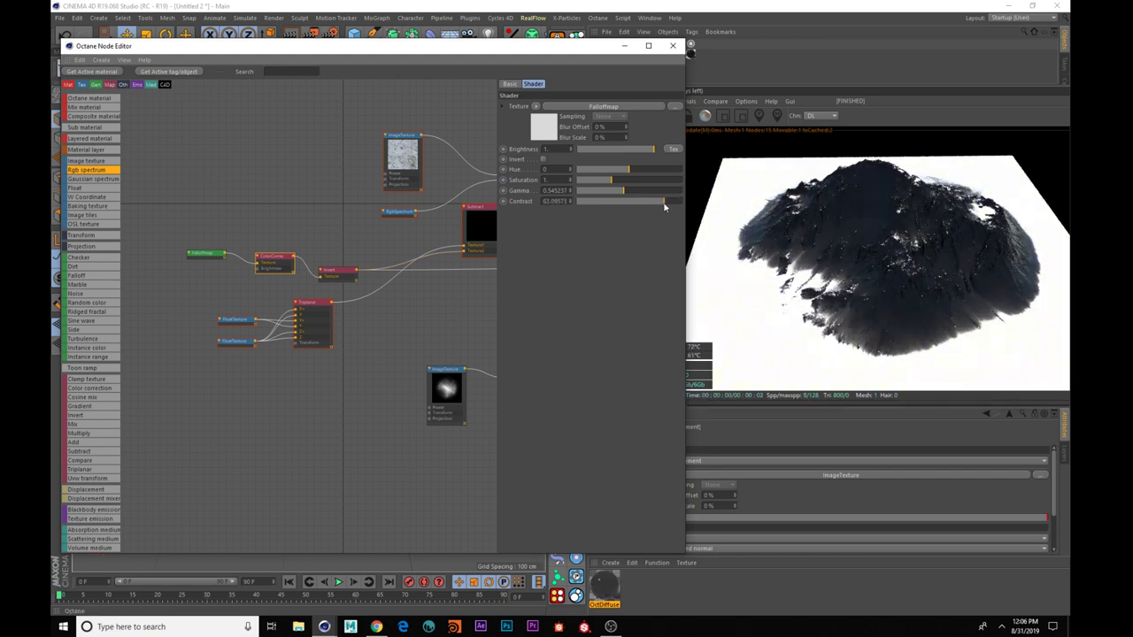
{"action": "left_click_drag", "start_coordinate": [664, 206], "coordinate": [656, 211]}
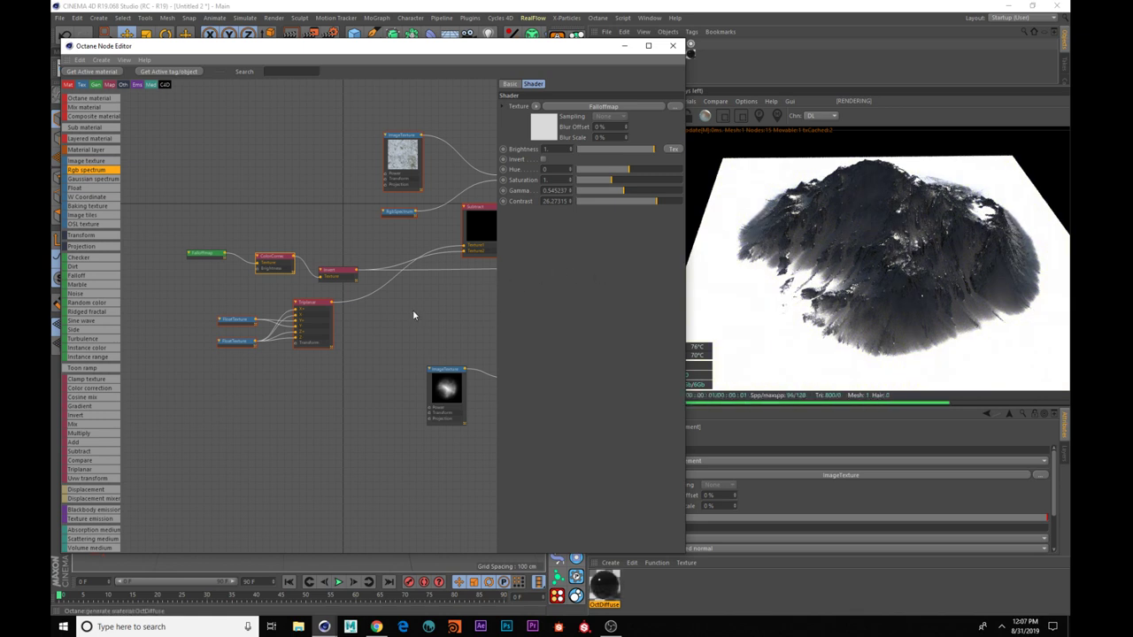
- Move the Mix node beside the material, connect Invert to its Amount in place of Subtract, and connect Mix to Albedo
{"action": "left_click", "coordinate": [331, 387]}
{"action": "middle_click_drag", "start_coordinate": [414, 321], "coordinate": [335, 336]}
{"action": "middle_click_drag", "start_coordinate": [312, 226], "coordinate": [227, 210]}
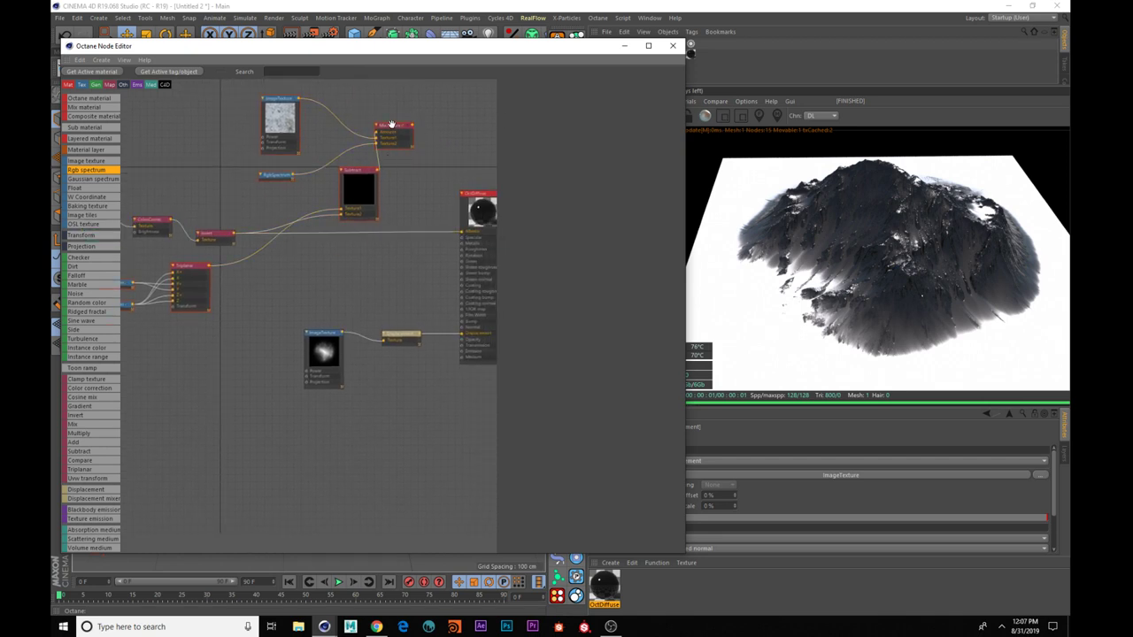
{"action": "left_click_drag", "start_coordinate": [391, 124], "coordinate": [405, 265]}
{"action": "left_click_drag", "start_coordinate": [239, 241], "coordinate": [393, 276]}
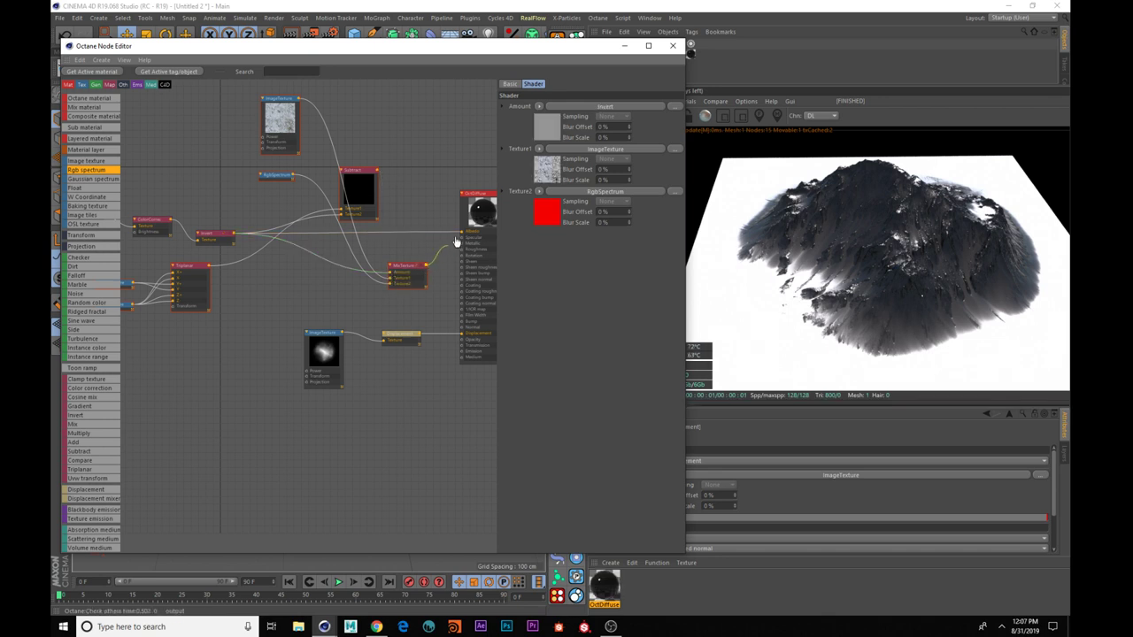
{"action": "left_click_drag", "start_coordinate": [456, 241], "coordinate": [462, 234]}
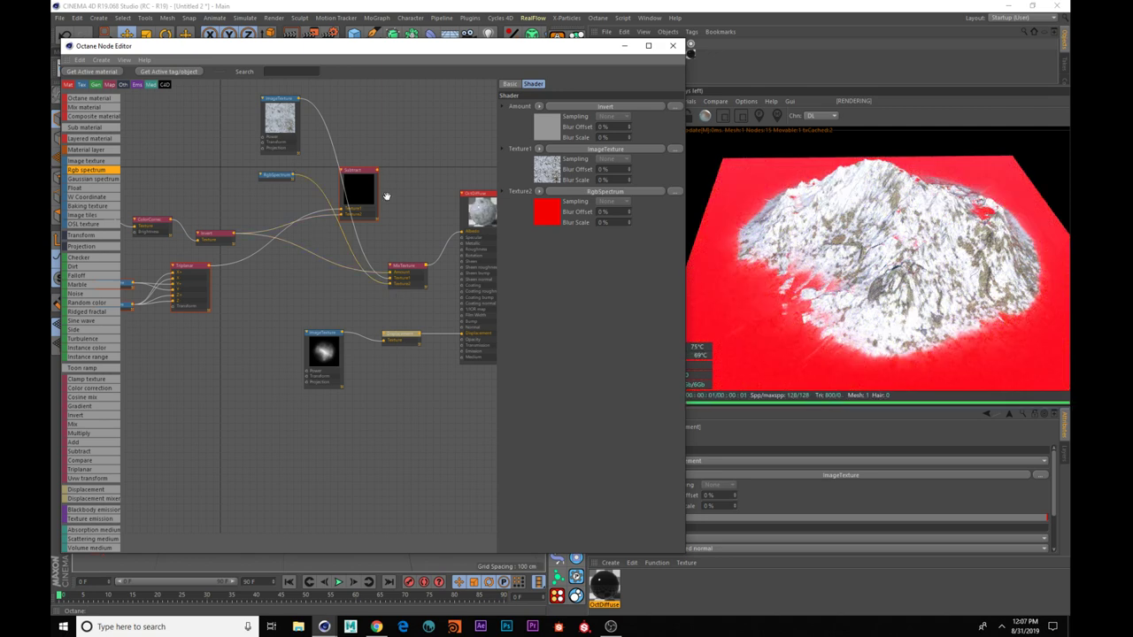
- Swap the Mix node's textures, connecting the snow ImageTexture to Texture2 and the red RGB Spectrum to Texture1
{"action": "left_click_drag", "start_coordinate": [277, 175], "coordinate": [239, 175]}
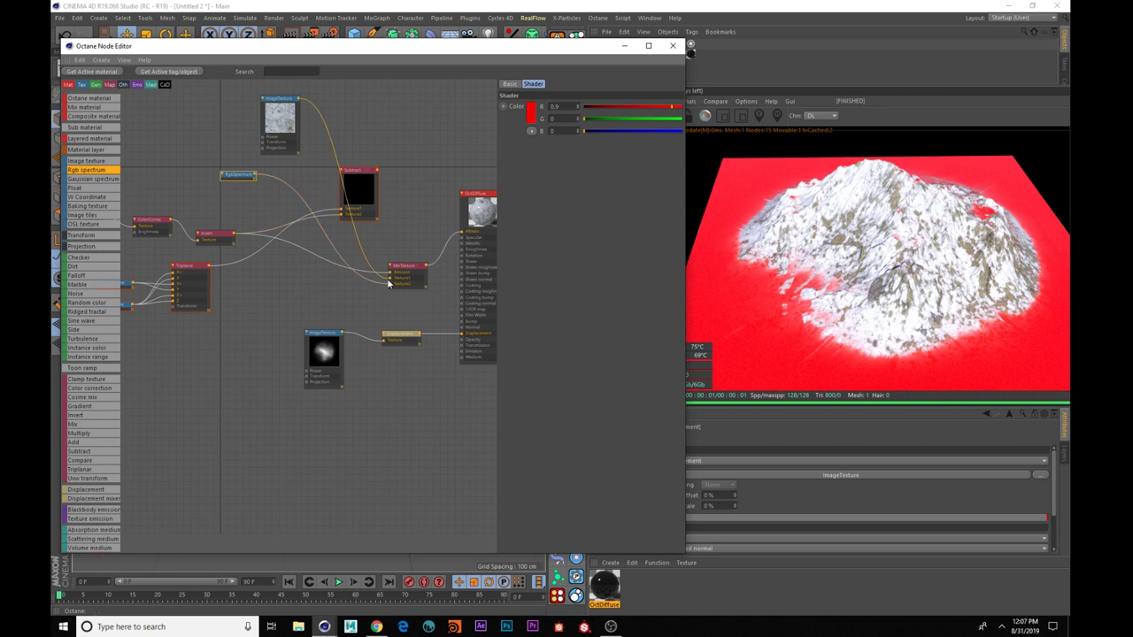
{"action": "left_click_drag", "start_coordinate": [390, 286], "coordinate": [390, 284]}
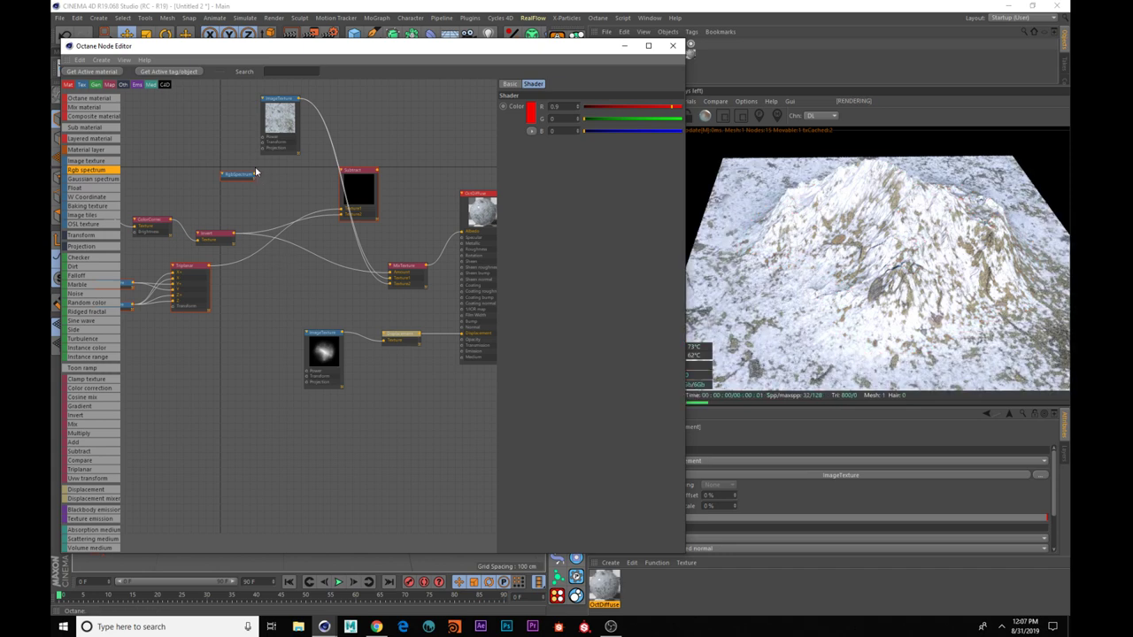
{"action": "left_click_drag", "start_coordinate": [254, 175], "coordinate": [391, 285]}
{"action": "left_click_drag", "start_coordinate": [389, 282], "coordinate": [390, 280]}
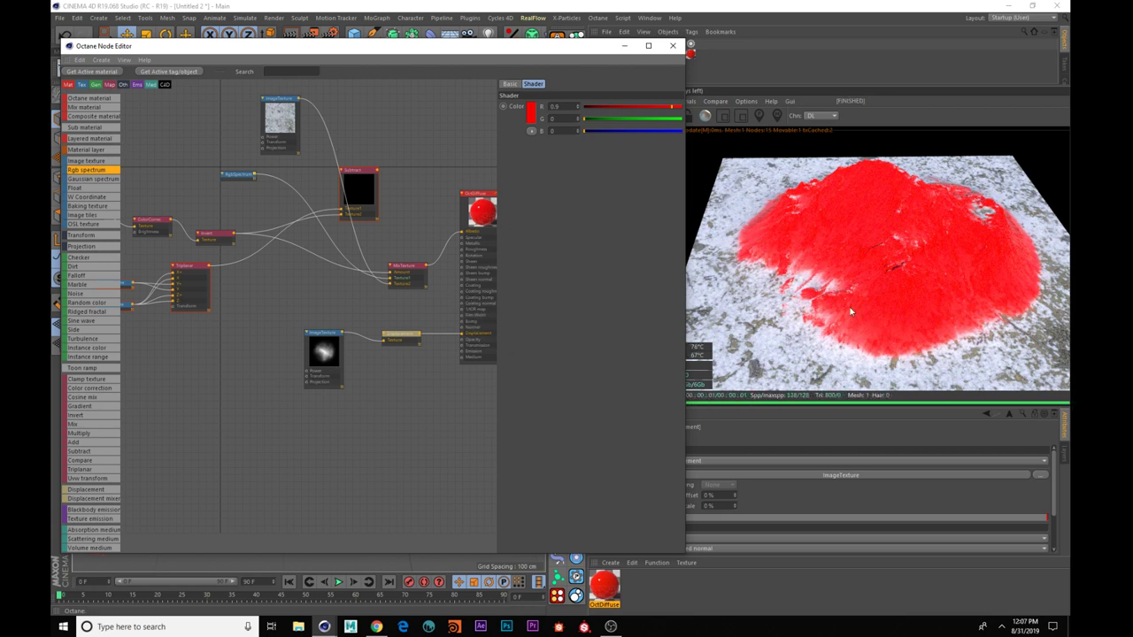
- Add a Transform node to the snow ImageTexture's Transform input and lower its locked scale to about 0.183
{"action": "middle_click_drag", "start_coordinate": [268, 172], "coordinate": [280, 213]}
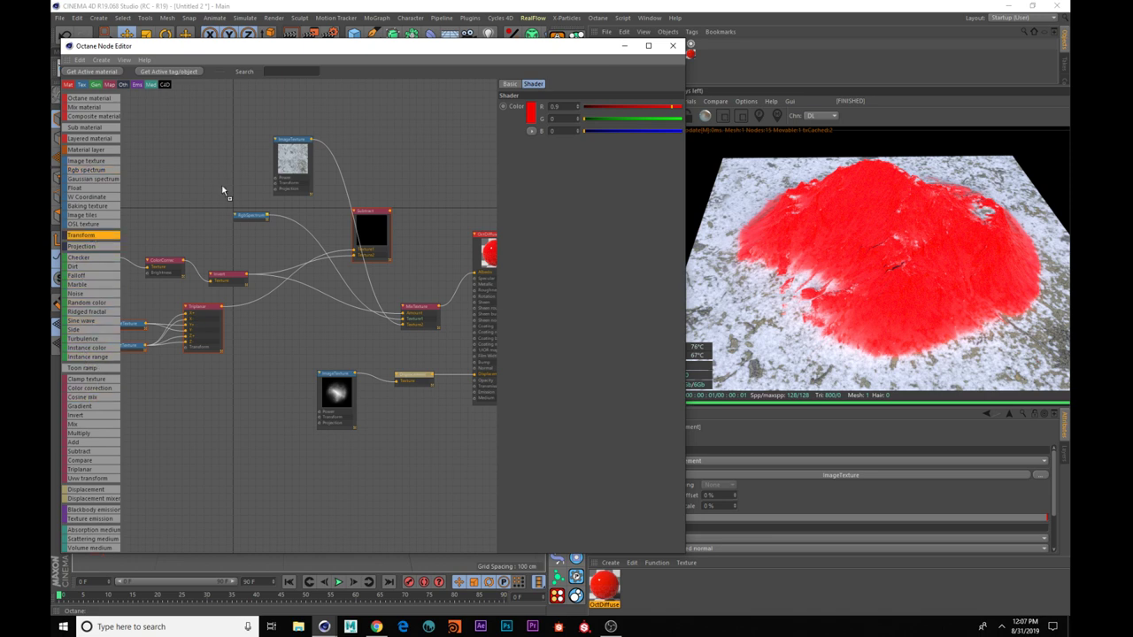
{"action": "left_click", "coordinate": [246, 167]}
{"action": "left_click_drag", "start_coordinate": [248, 169], "coordinate": [275, 184]}
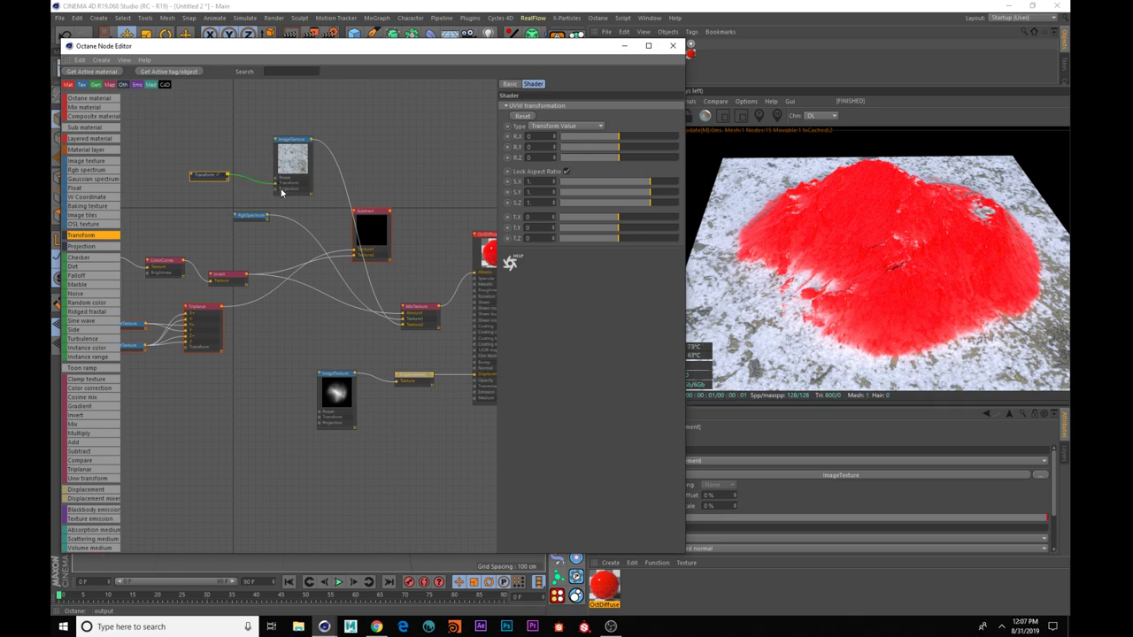
{"action": "left_click_drag", "start_coordinate": [684, 182], "coordinate": [630, 185]}
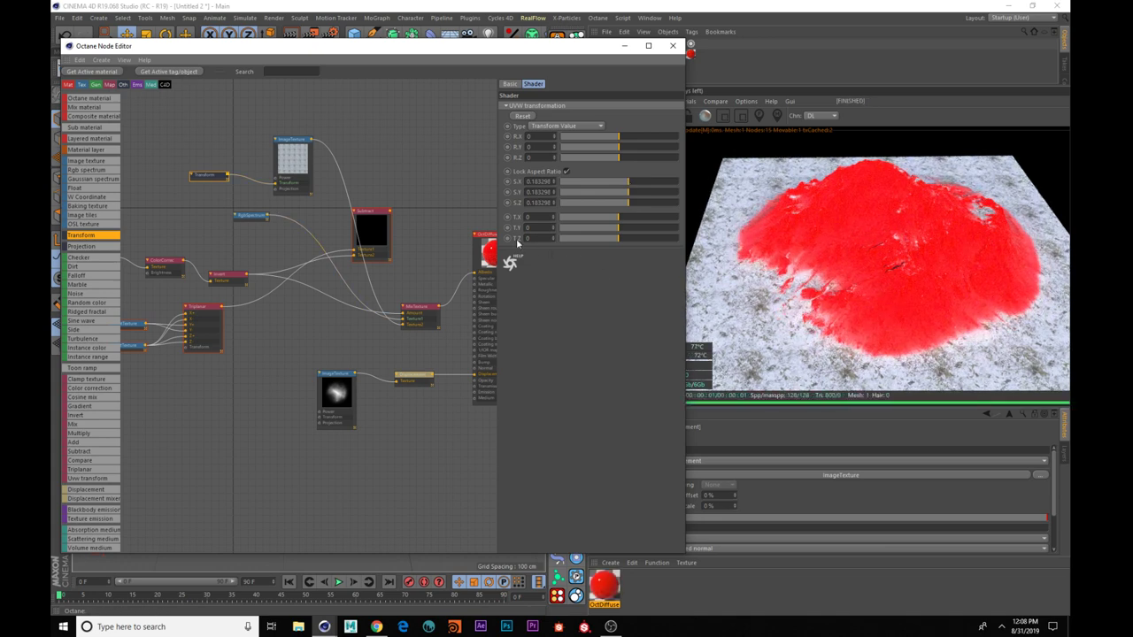
{"action": "mouse_move", "coordinate": [855, 266]}
{"action": "left_mouse_down"}
{"action": "mouse_move", "coordinate": [820, 280]}
{"action": "mouse_move", "coordinate": [865, 268]}
{"action": "left_mouse_up"}
- Move the red RGB Spectrum between Mix and the displacement image, and shift the snow ImageTexture and its Transform node down together
{"action": "middle_click_drag", "start_coordinate": [224, 243], "coordinate": [279, 267]}
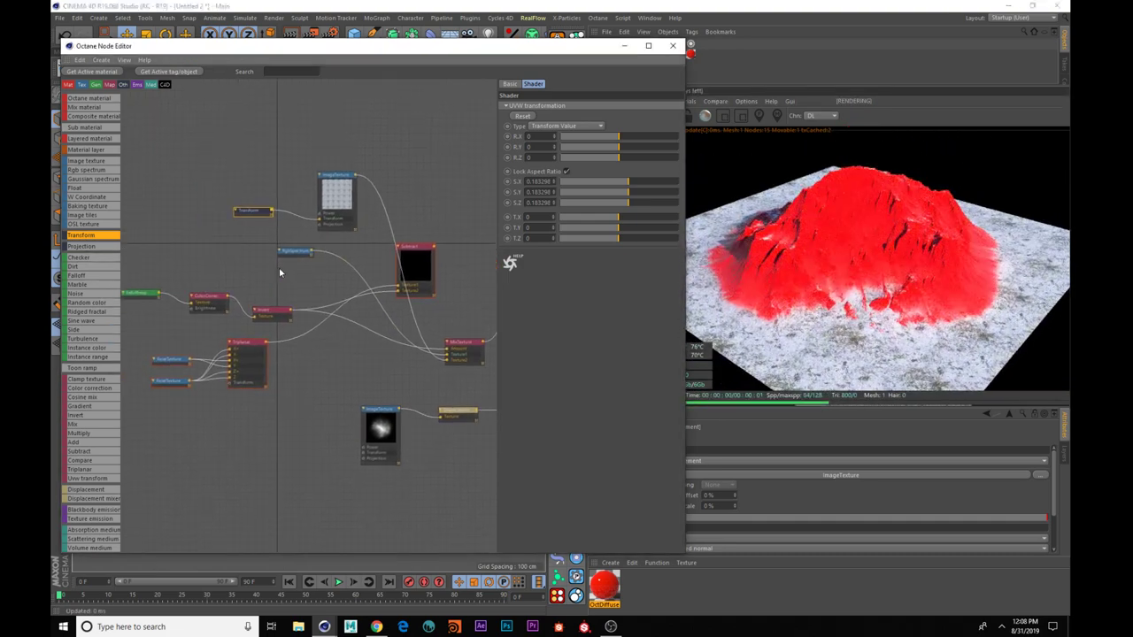
{"action": "left_click_drag", "start_coordinate": [292, 246], "coordinate": [378, 365]}
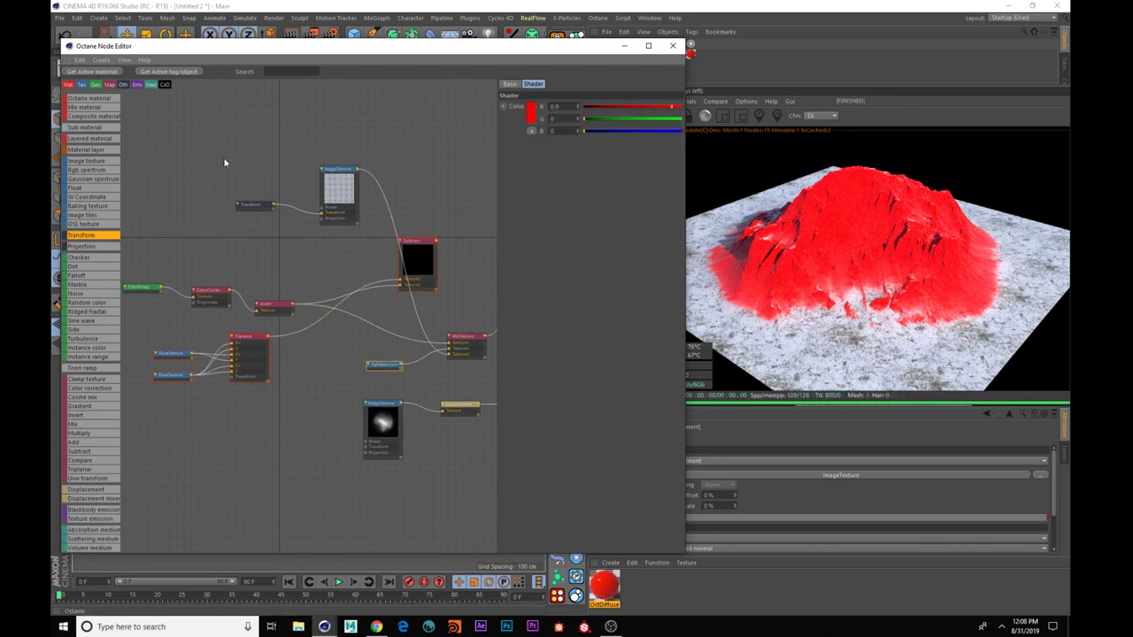
{"action": "left_click_drag", "start_coordinate": [227, 165], "coordinate": [344, 232]}
{"action": "left_click_drag", "start_coordinate": [327, 178], "coordinate": [316, 216]}
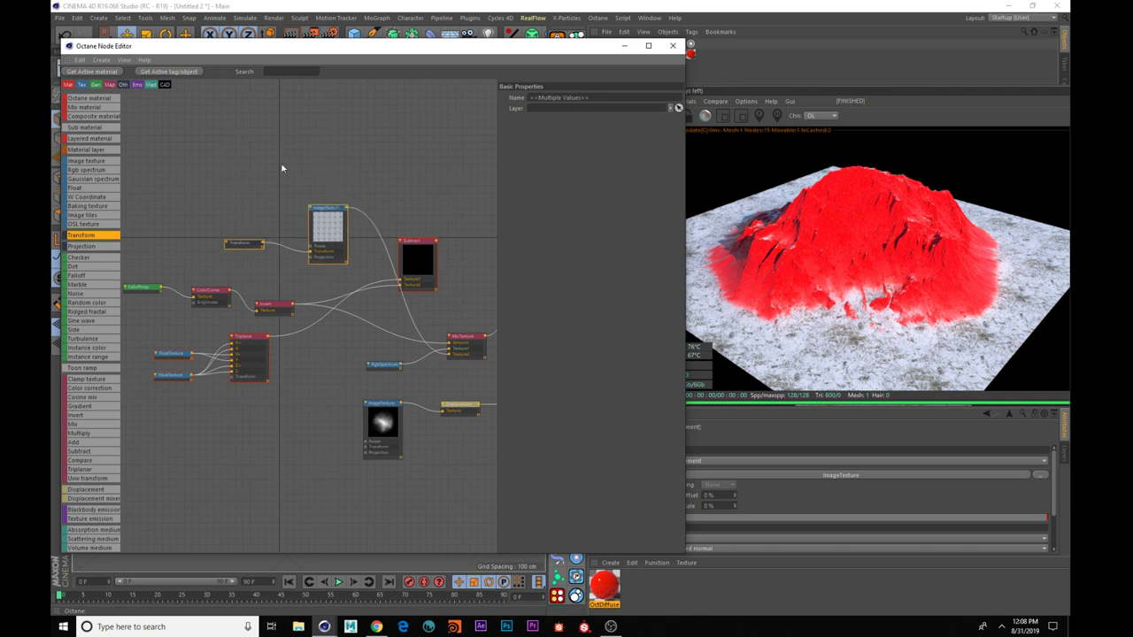
{"action": "left_click", "coordinate": [242, 127]}
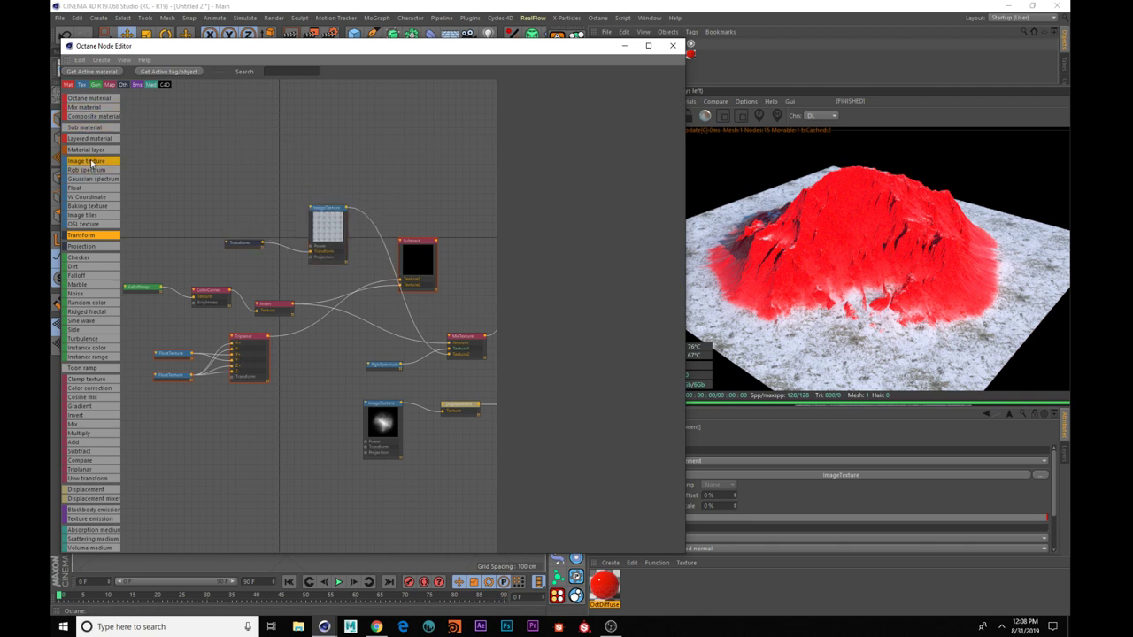
{"action": "left_click_drag", "start_coordinate": [91, 164], "coordinate": [251, 131]}
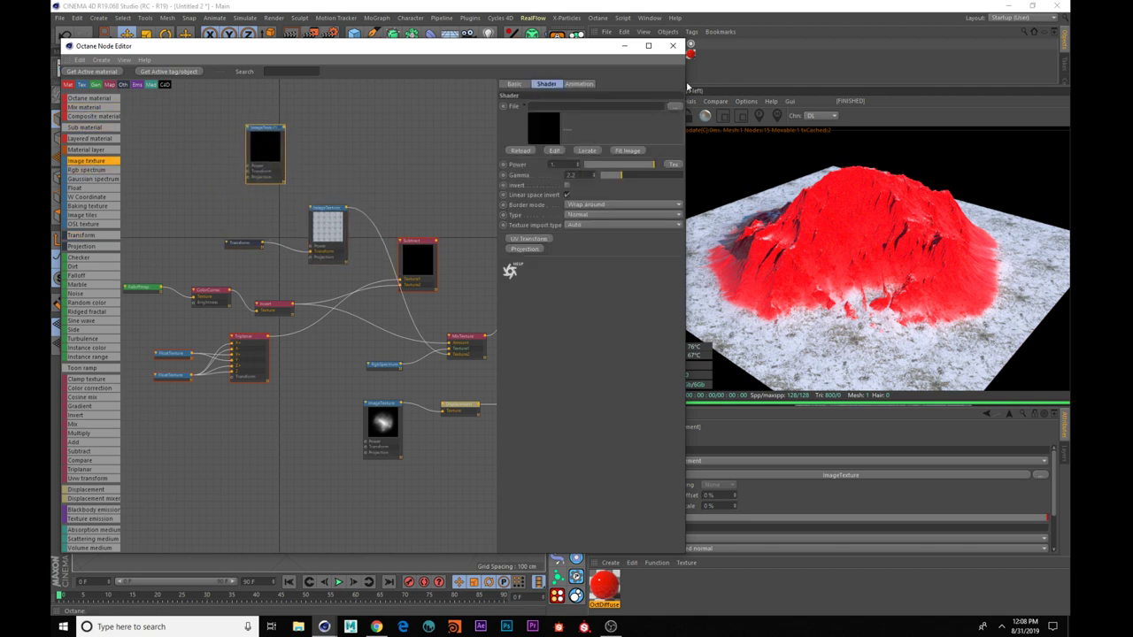
{"action": "left_click", "coordinate": [678, 108]}
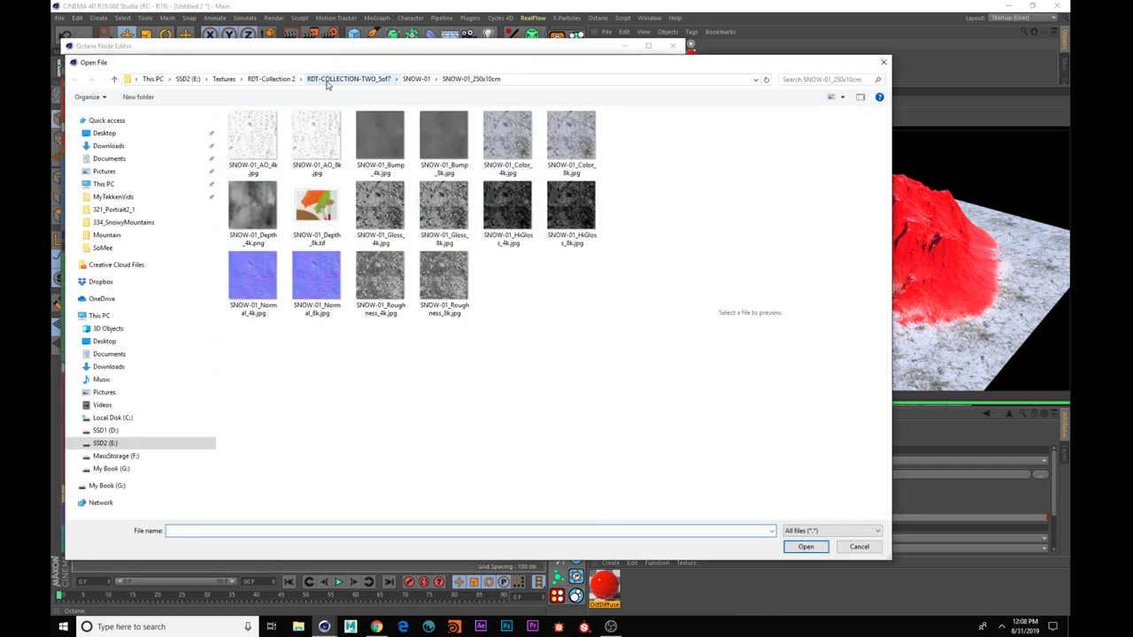
{"action": "double_click", "coordinate": [249, 148]}
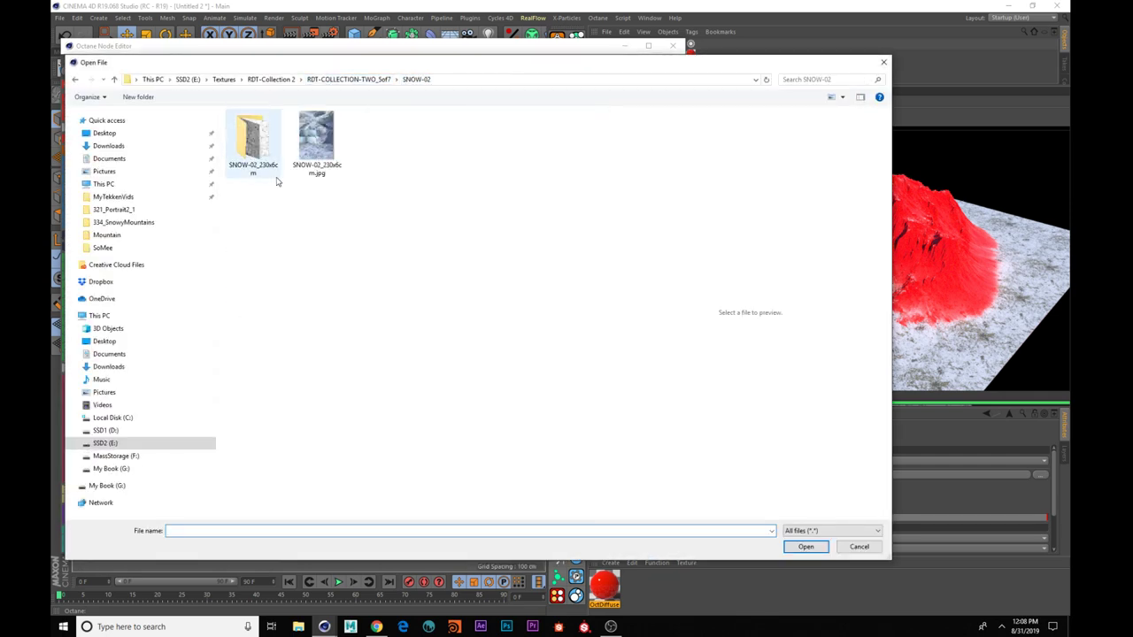
{"action": "left_click", "coordinate": [310, 172]}
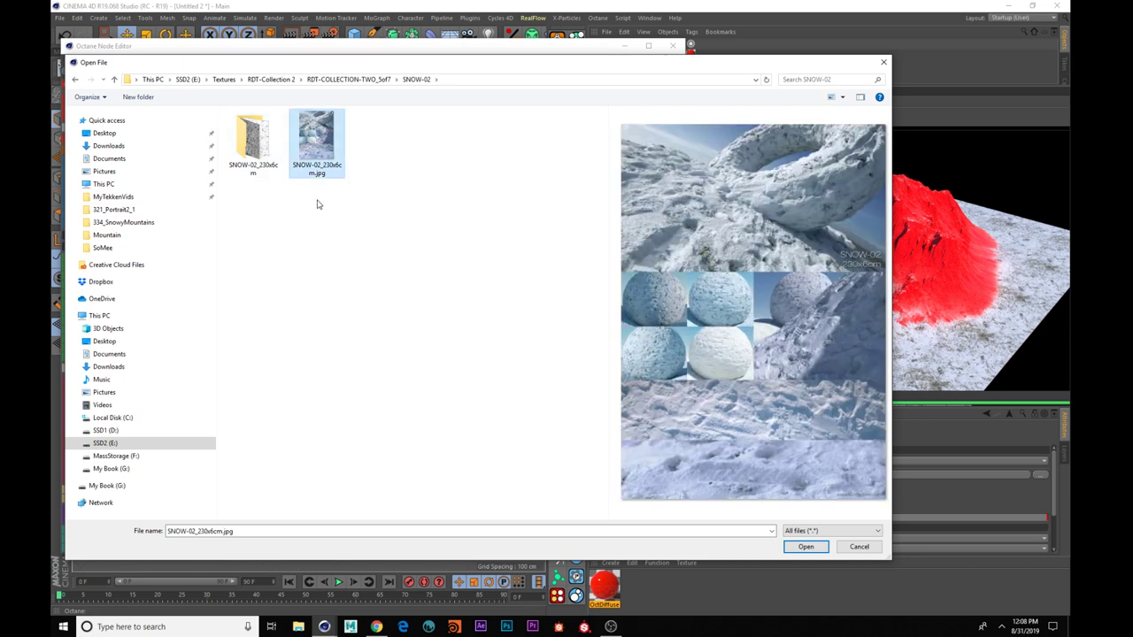
{"action": "left_click", "coordinate": [345, 80]}
{"action": "left_click", "coordinate": [264, 162]}
{"action": "double_click", "coordinate": [263, 162]}
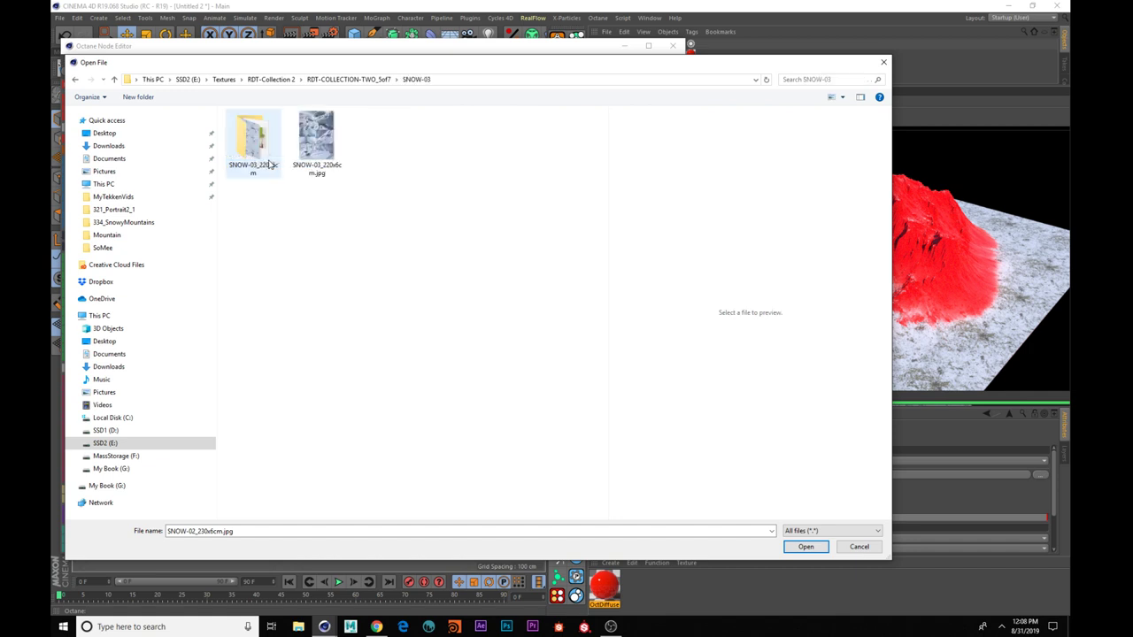
{"action": "left_click", "coordinate": [315, 142]}
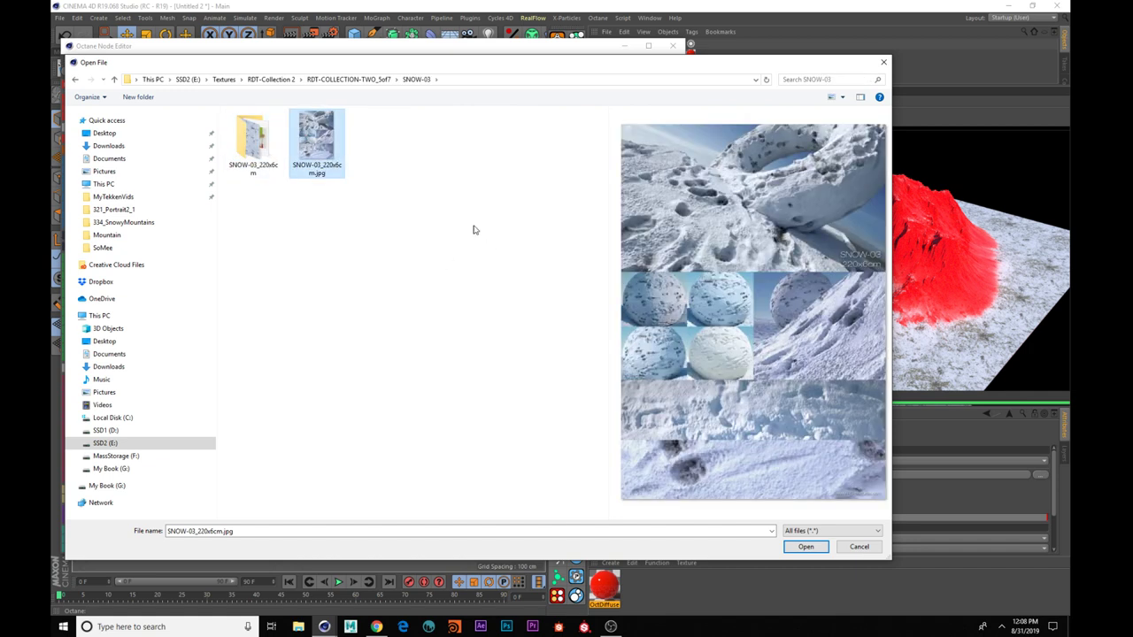
{"action": "left_click", "coordinate": [348, 80]}
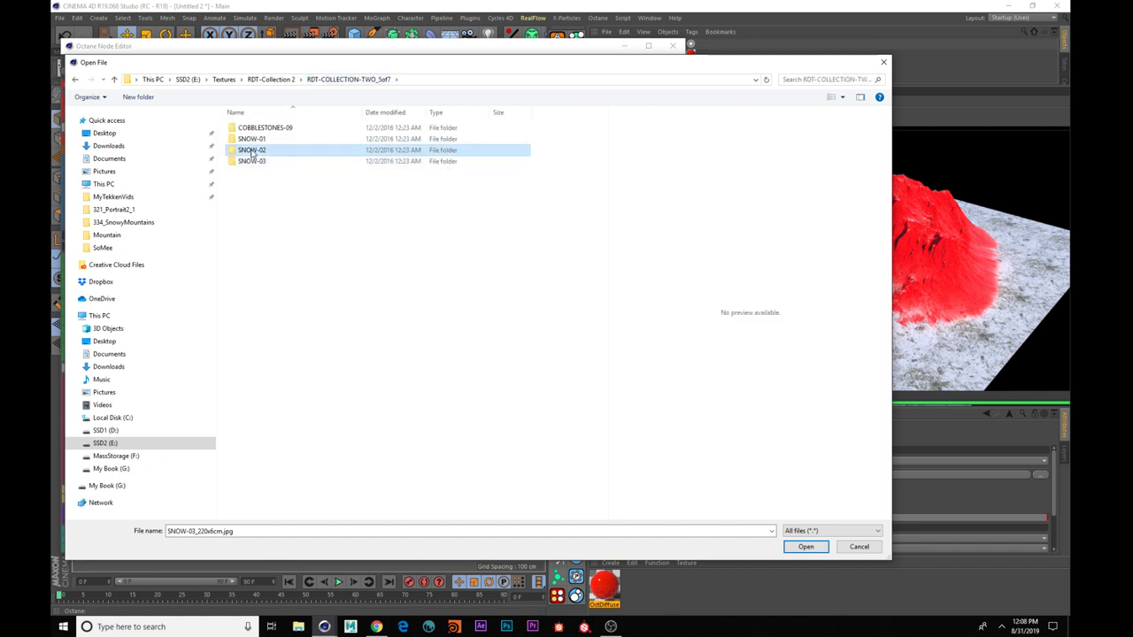
{"action": "double_click", "coordinate": [257, 147]}
{"action": "left_click", "coordinate": [239, 152]}
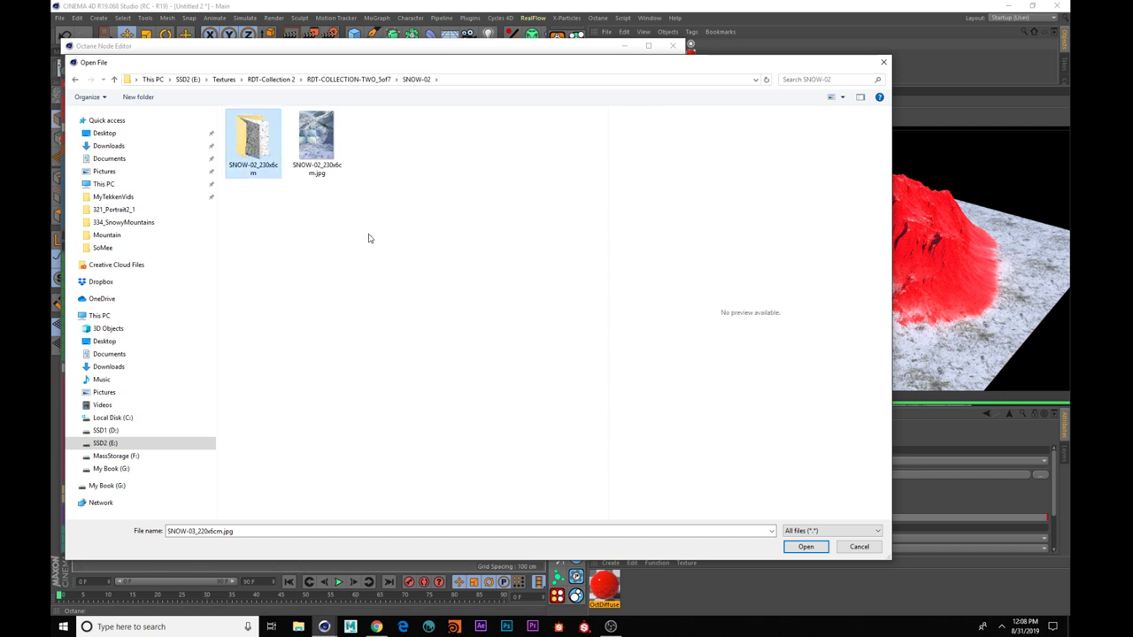
{"action": "key", "text": "Return"}
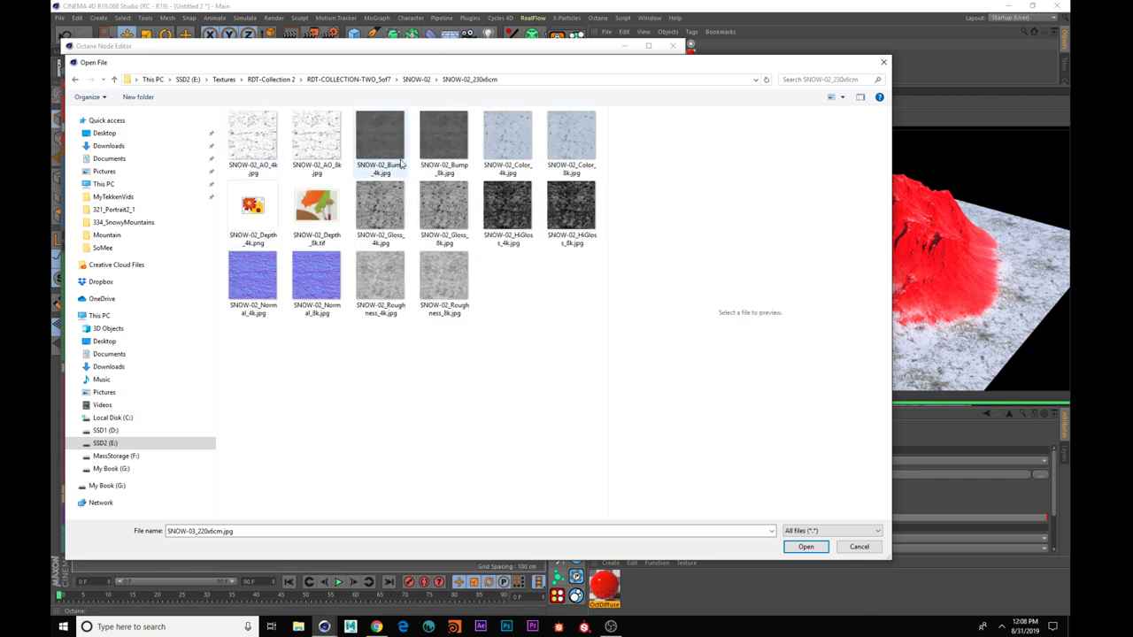
{"action": "left_click", "coordinate": [494, 164]}
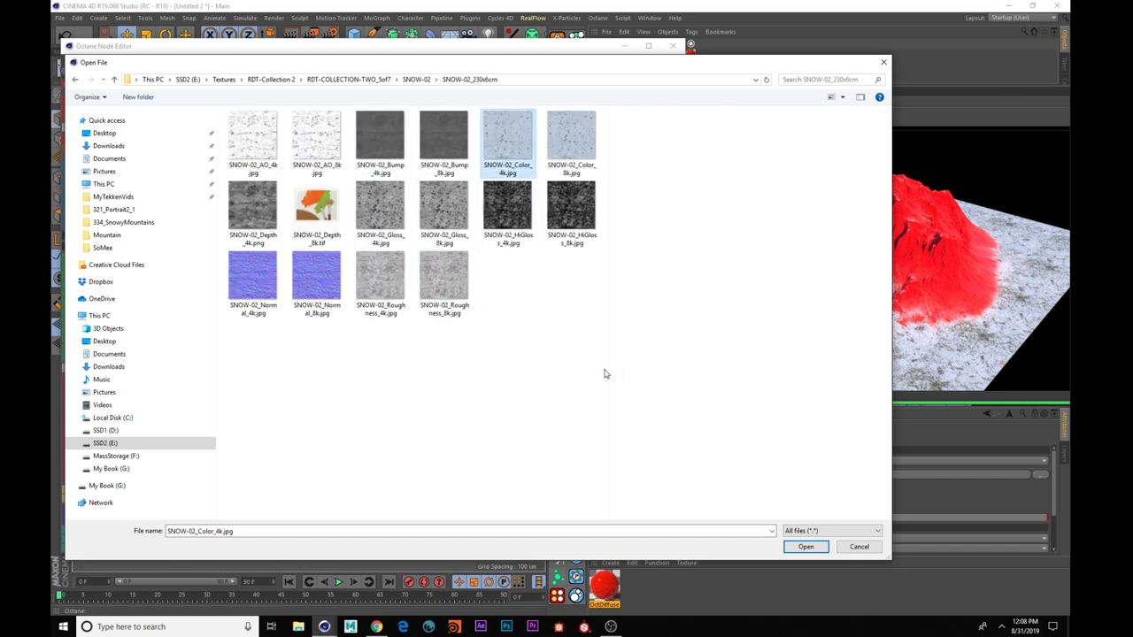
{"action": "left_click", "coordinate": [266, 128]}
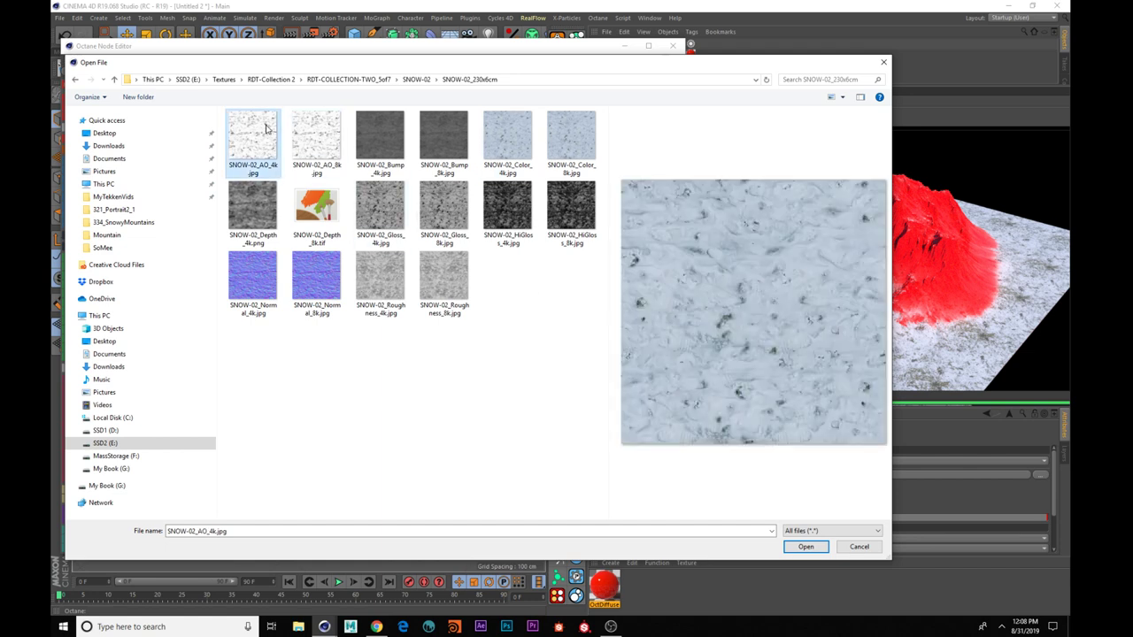
{"action": "left_click", "coordinate": [306, 147]}
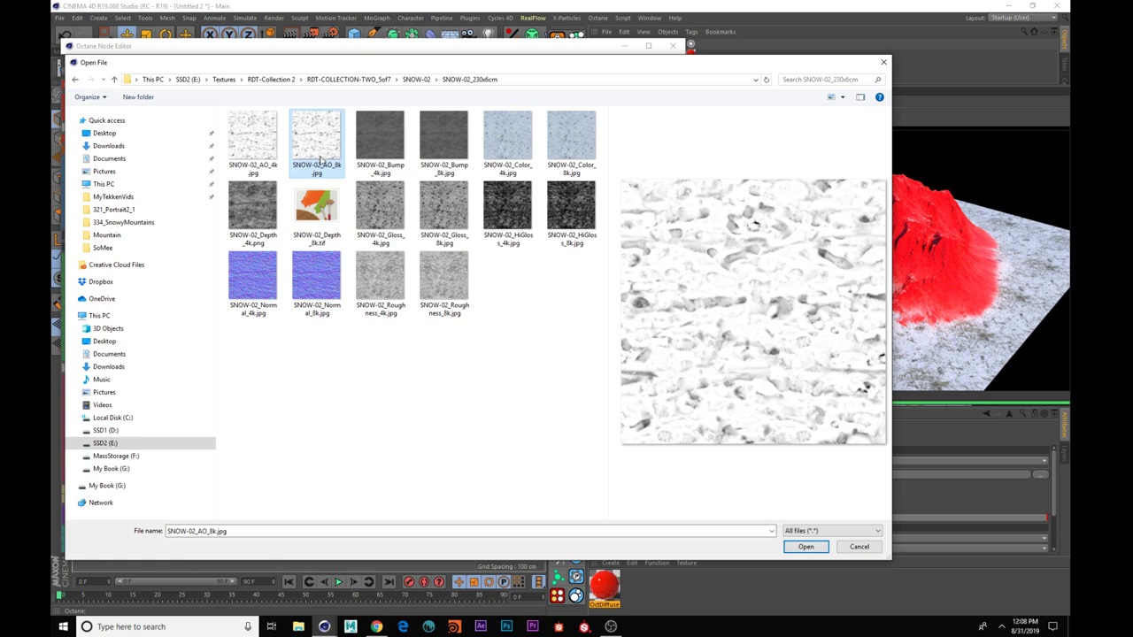
{"action": "left_click", "coordinate": [485, 147]}
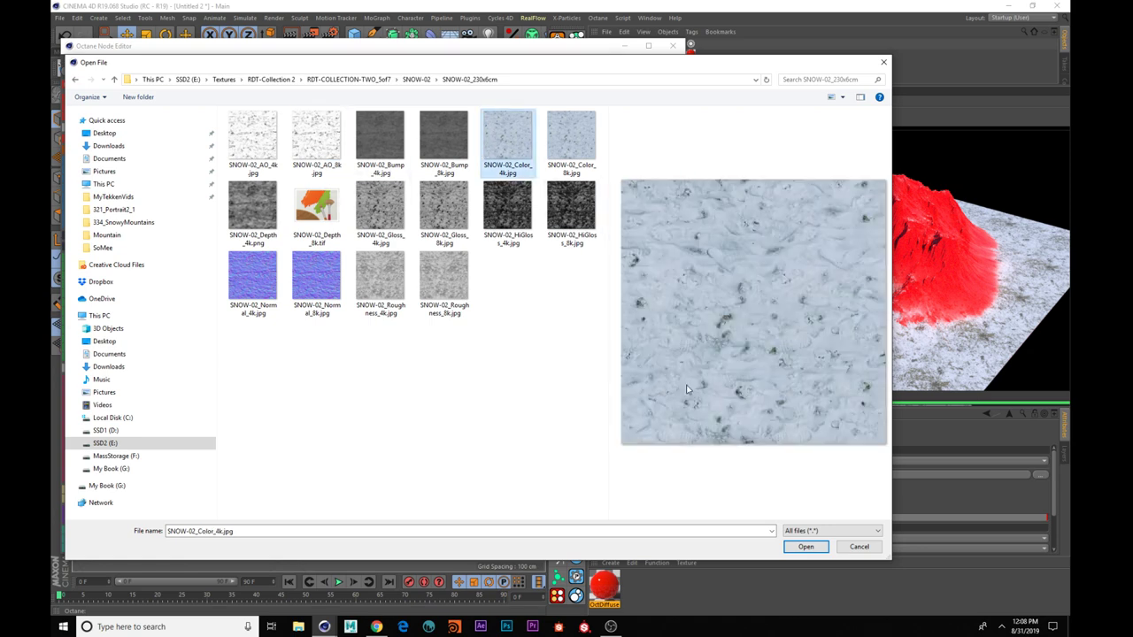
{"action": "left_click", "coordinate": [859, 546]}
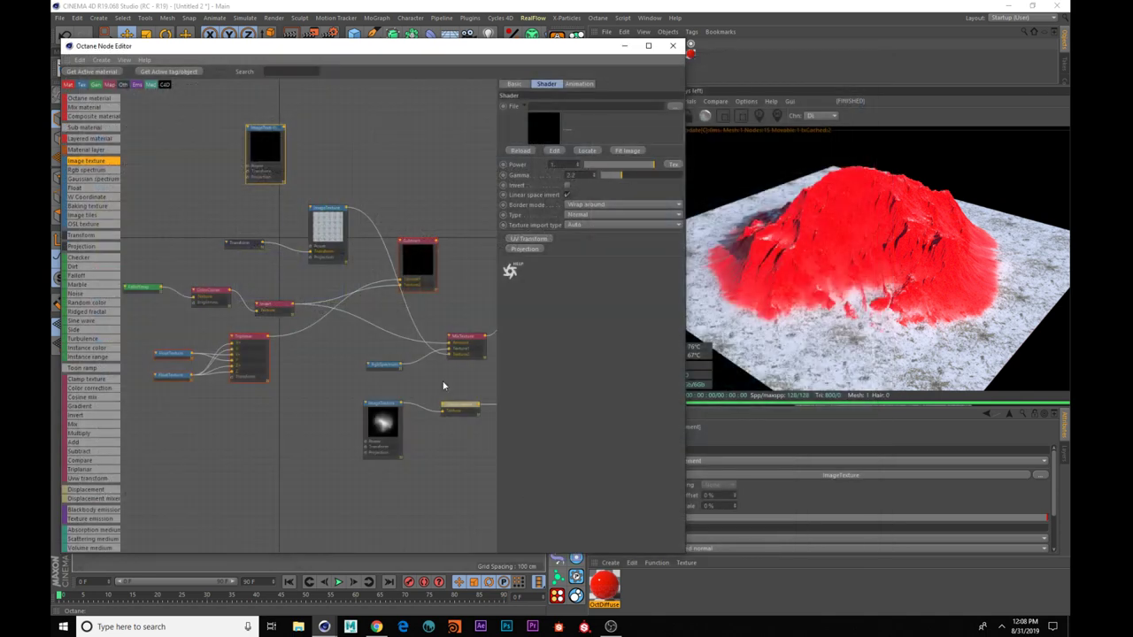
{"action": "left_click_drag", "start_coordinate": [255, 129], "coordinate": [235, 127]}
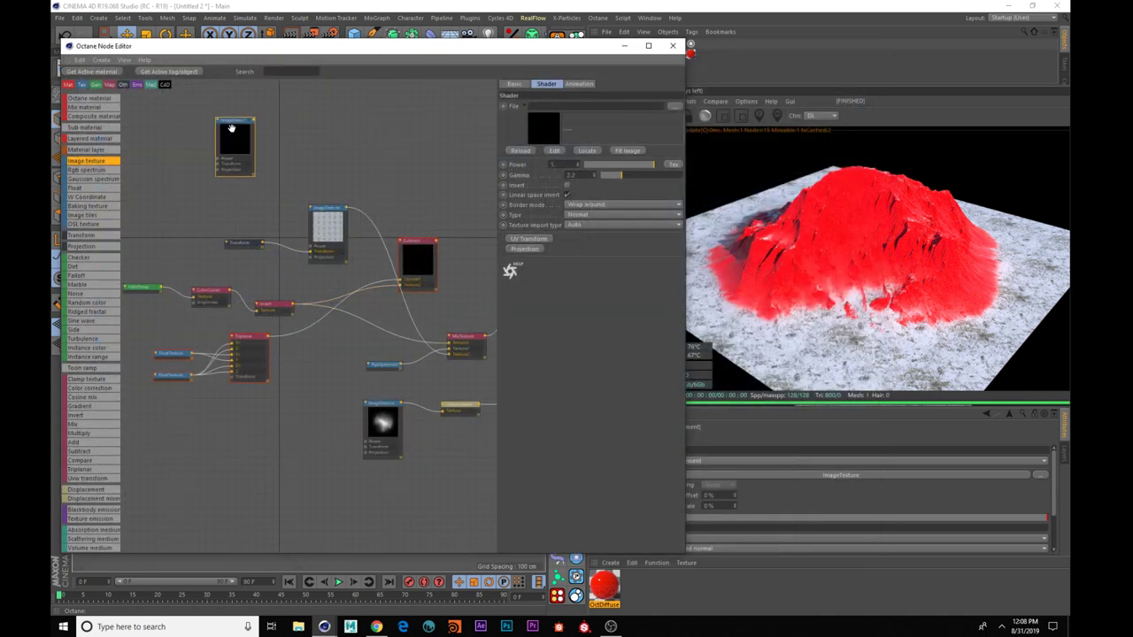
{"action": "key", "text": "Delete"}
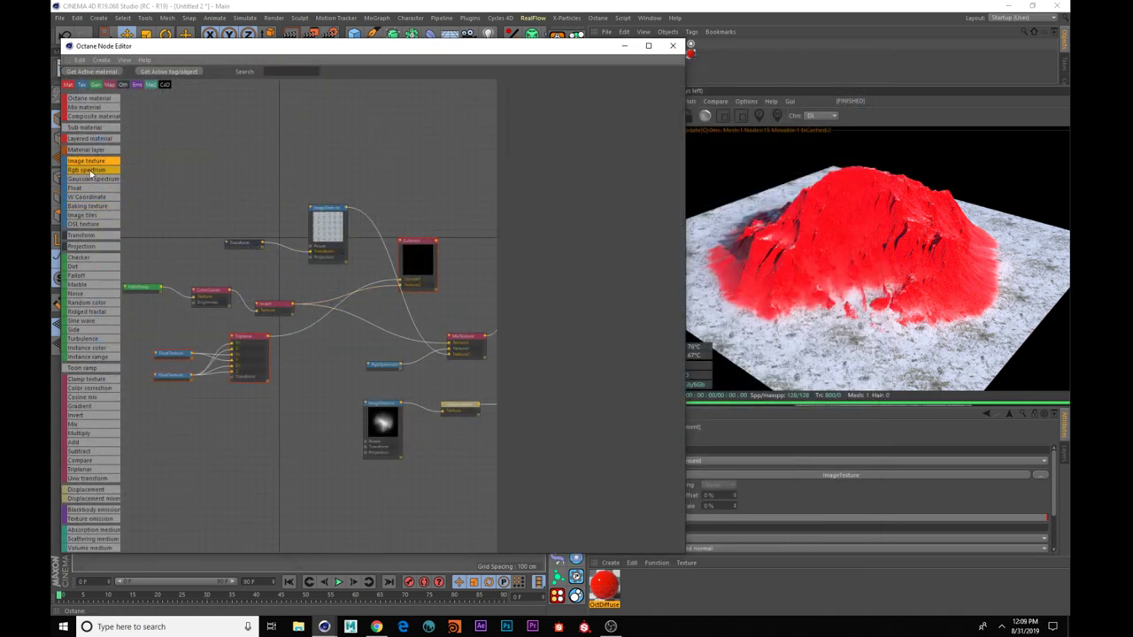
- Add a white RGB Spectrum node above the snow ImageTexture and shift the Subtract node slightly toward the material
{"action": "left_click_drag", "start_coordinate": [90, 173], "coordinate": [264, 137]}
{"action": "middle_click_drag", "start_coordinate": [325, 202], "coordinate": [295, 226]}
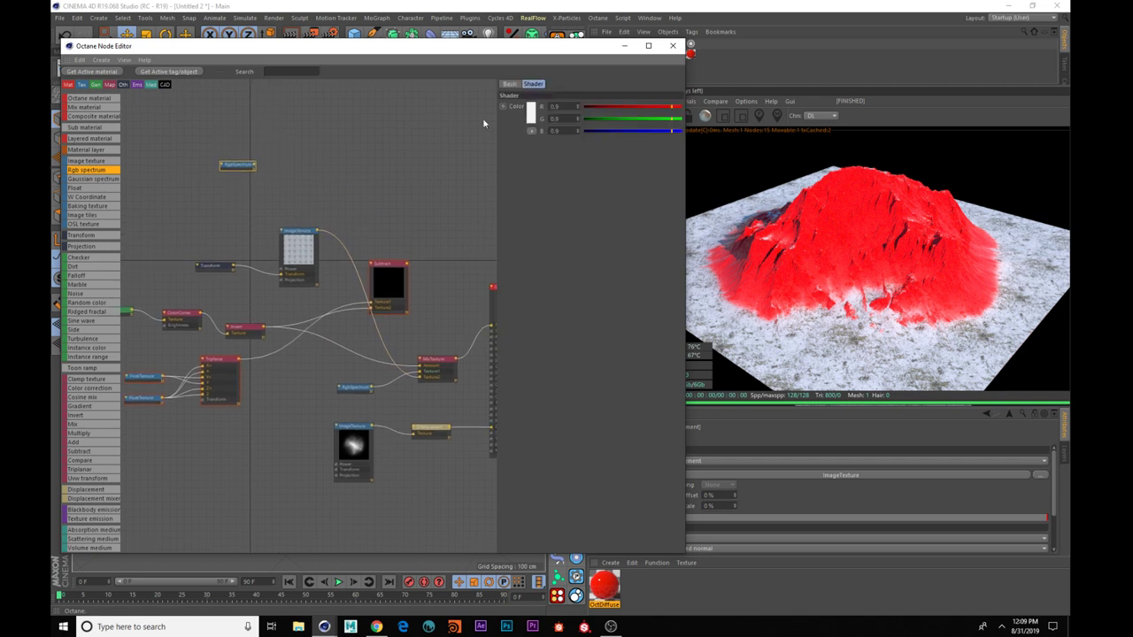
{"action": "left_click", "coordinate": [530, 113]}
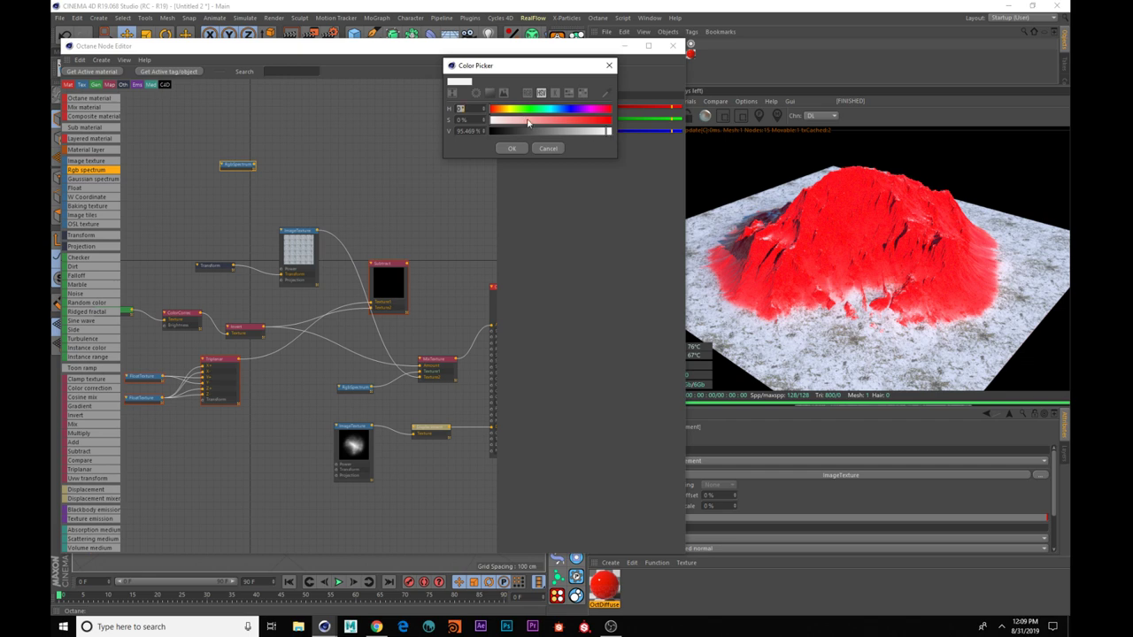
{"action": "left_click", "coordinate": [513, 148]}
{"action": "middle_click_drag", "start_coordinate": [314, 301], "coordinate": [327, 250]}
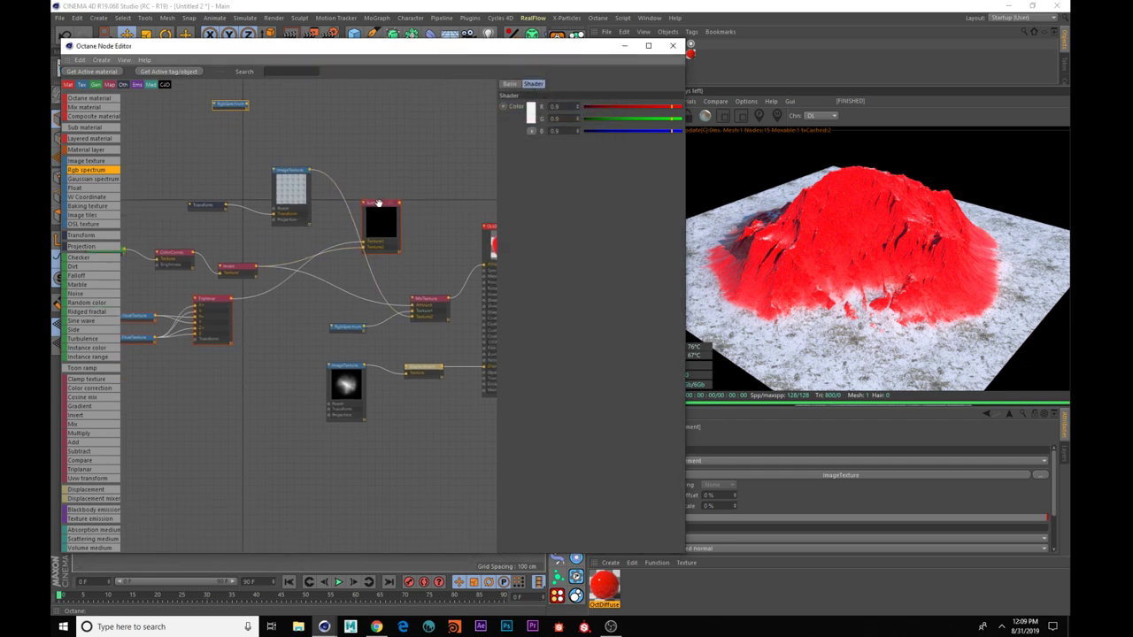
{"action": "left_click_drag", "start_coordinate": [377, 203], "coordinate": [385, 203]}
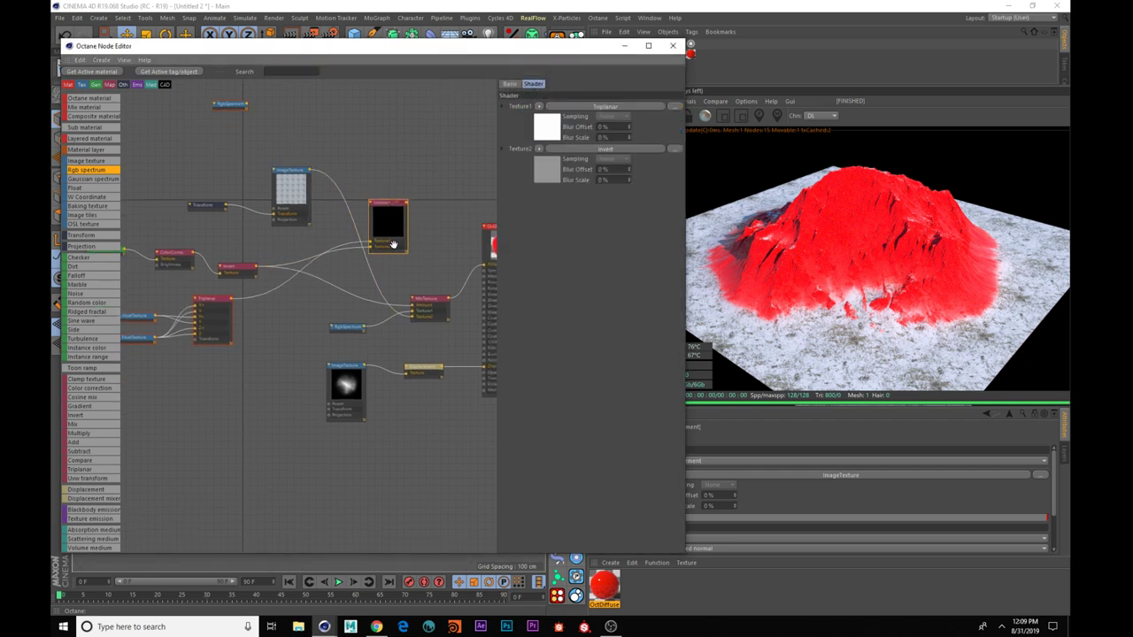
{"action": "middle_click_drag", "start_coordinate": [394, 244], "coordinate": [331, 241]}
{"action": "middle_click_drag", "start_coordinate": [259, 257], "coordinate": [296, 278]}
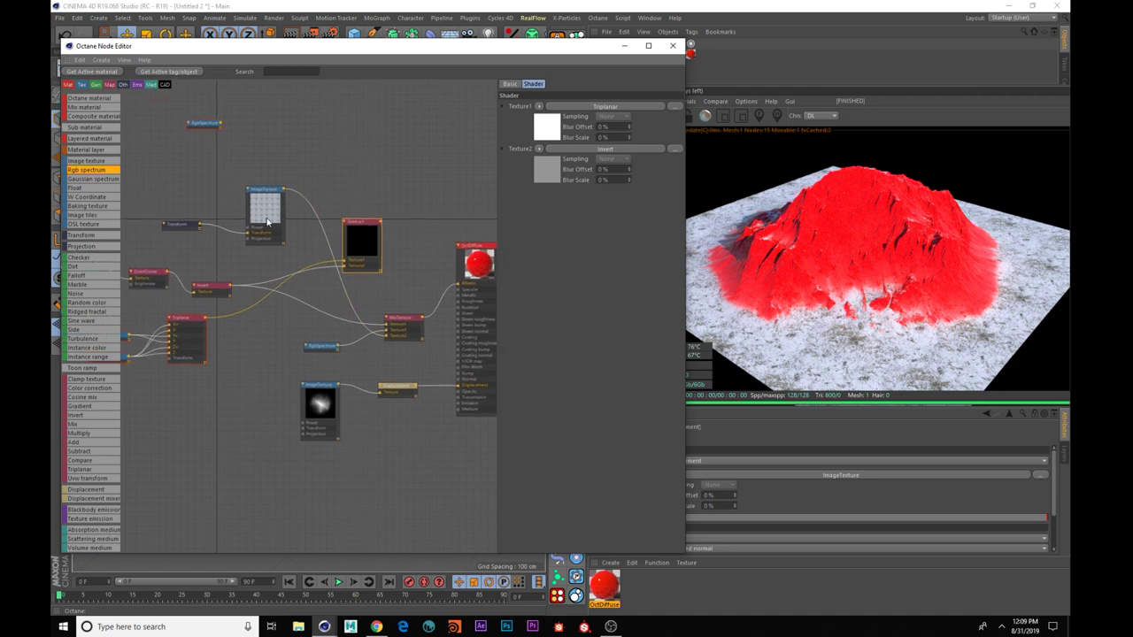
- Delete the red RGB Spectrum, connect the white one to Mix's Texture1 in its place, and position it closer to Mix
{"action": "left_click_drag", "start_coordinate": [197, 122], "coordinate": [254, 349]}
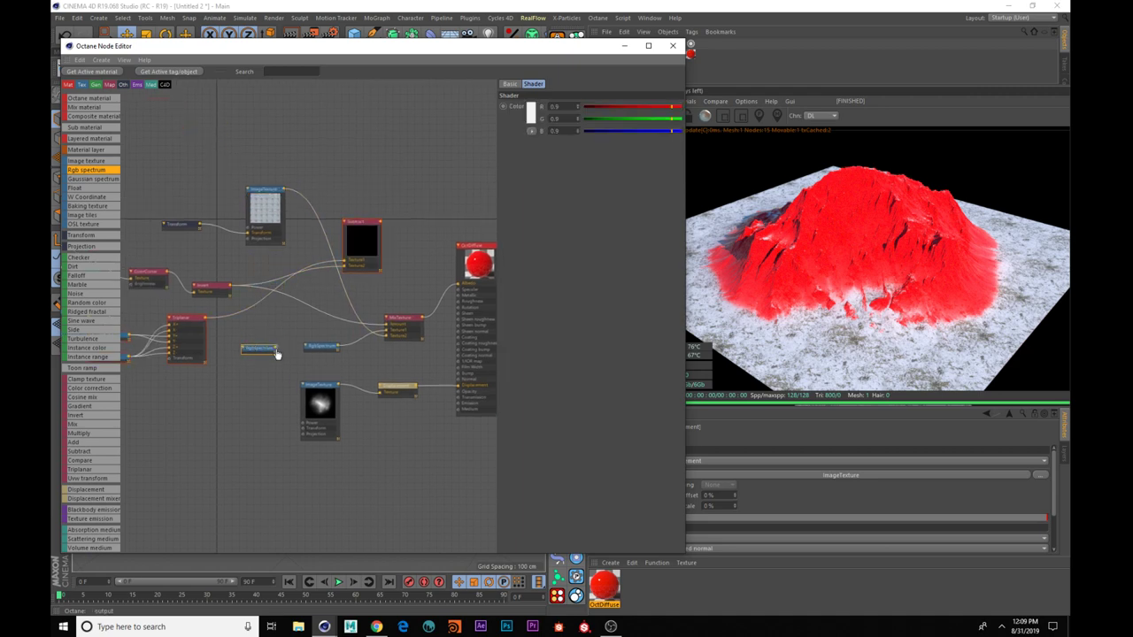
{"action": "left_click_drag", "start_coordinate": [277, 353], "coordinate": [381, 333]}
{"action": "left_click", "coordinate": [309, 346]}
{"action": "key", "text": "Delete"}
{"action": "left_click_drag", "start_coordinate": [273, 350], "coordinate": [386, 330]}
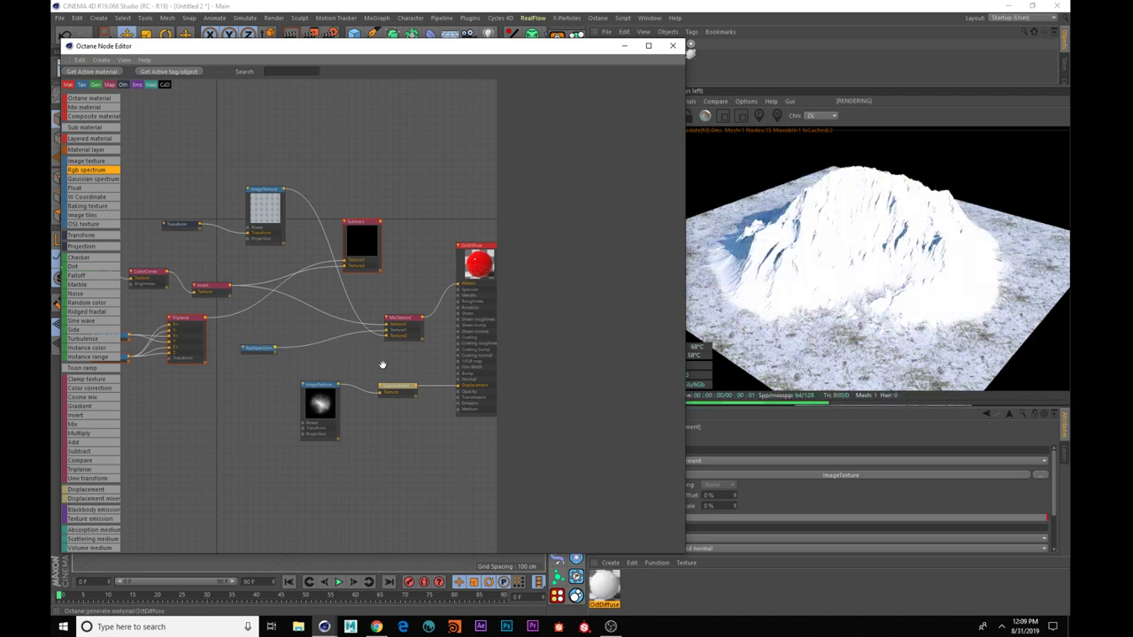
{"action": "left_click_drag", "start_coordinate": [250, 348], "coordinate": [301, 341]}
{"action": "left_click", "coordinate": [793, 298]}
{"action": "left_click_drag", "start_coordinate": [793, 298], "coordinate": [721, 292]}
- Darken the white RGB Spectrum color to about 0.748 per channel and shift its node slightly farther from Mix
{"action": "left_click_drag", "start_coordinate": [309, 342], "coordinate": [300, 340]}
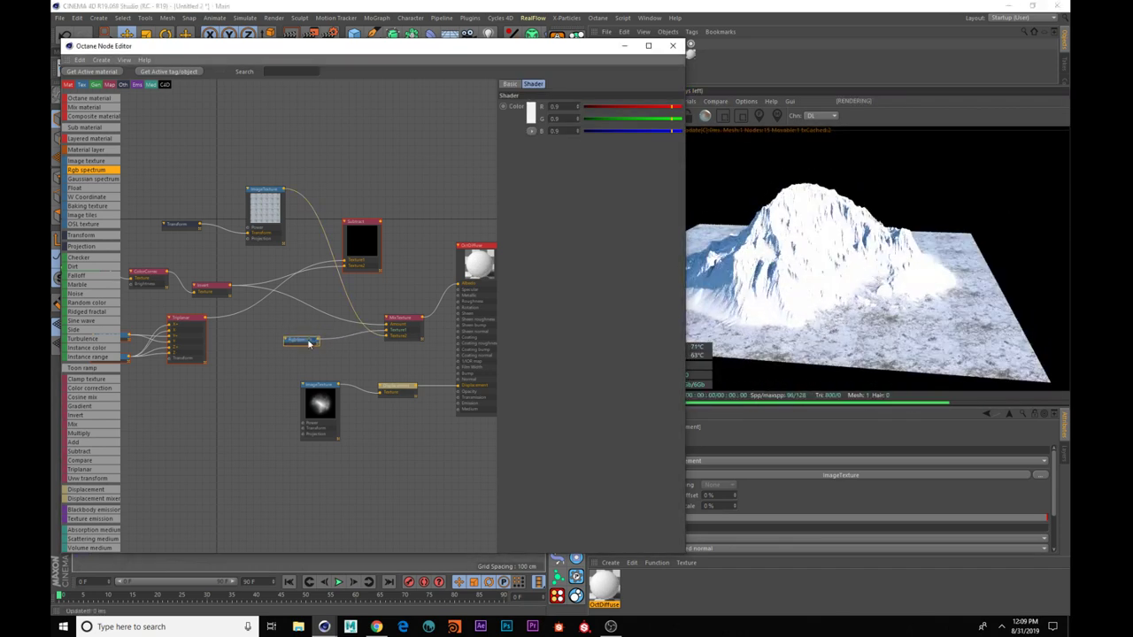
{"action": "left_click", "coordinate": [531, 115]}
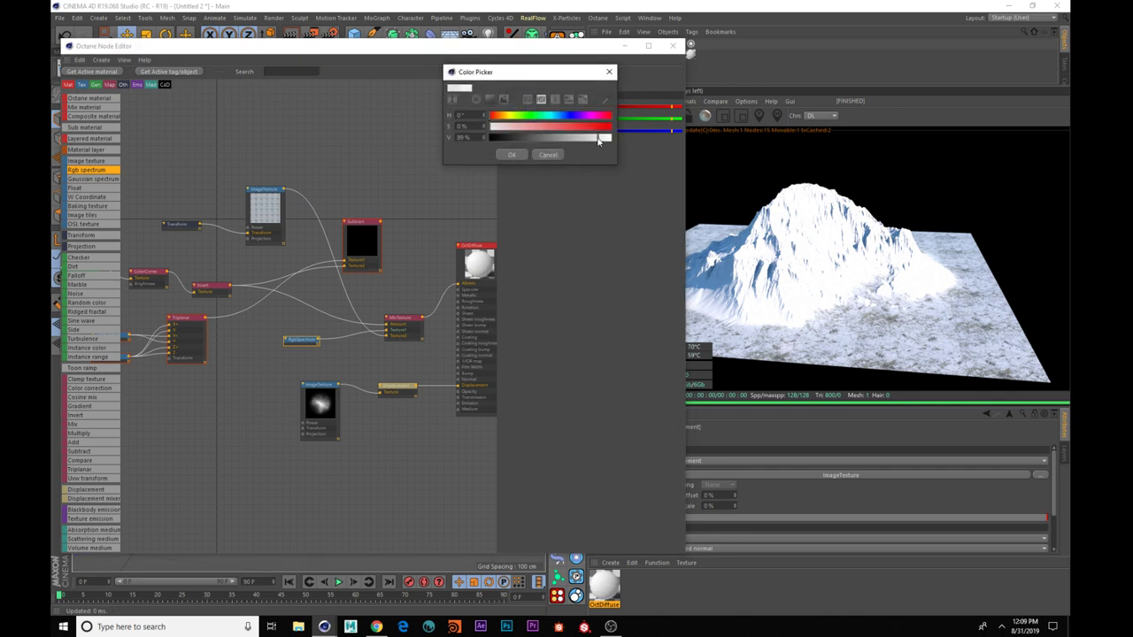
{"action": "left_click", "coordinate": [511, 155]}
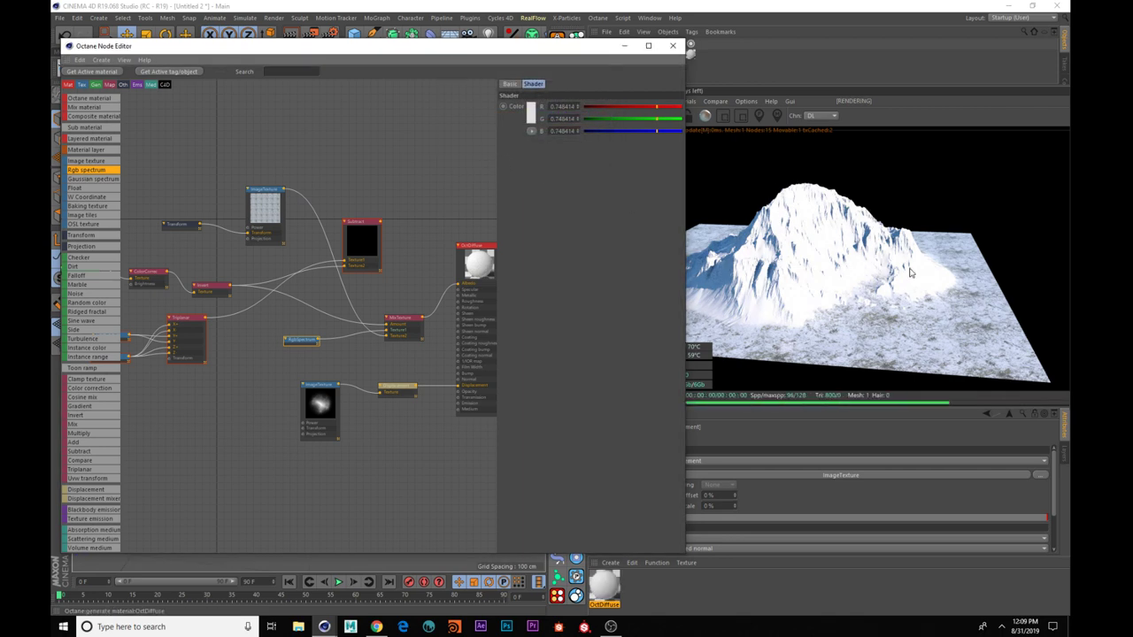
{"action": "left_click_drag", "start_coordinate": [860, 300], "coordinate": [833, 299]}
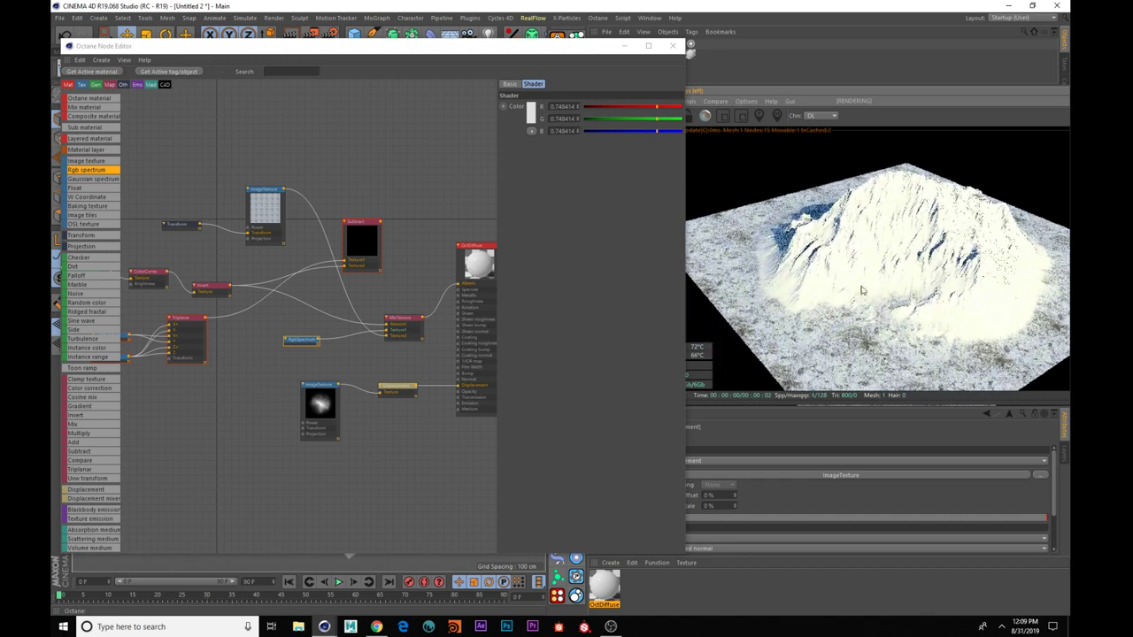
{"action": "left_click_drag", "start_coordinate": [297, 340], "coordinate": [283, 344]}
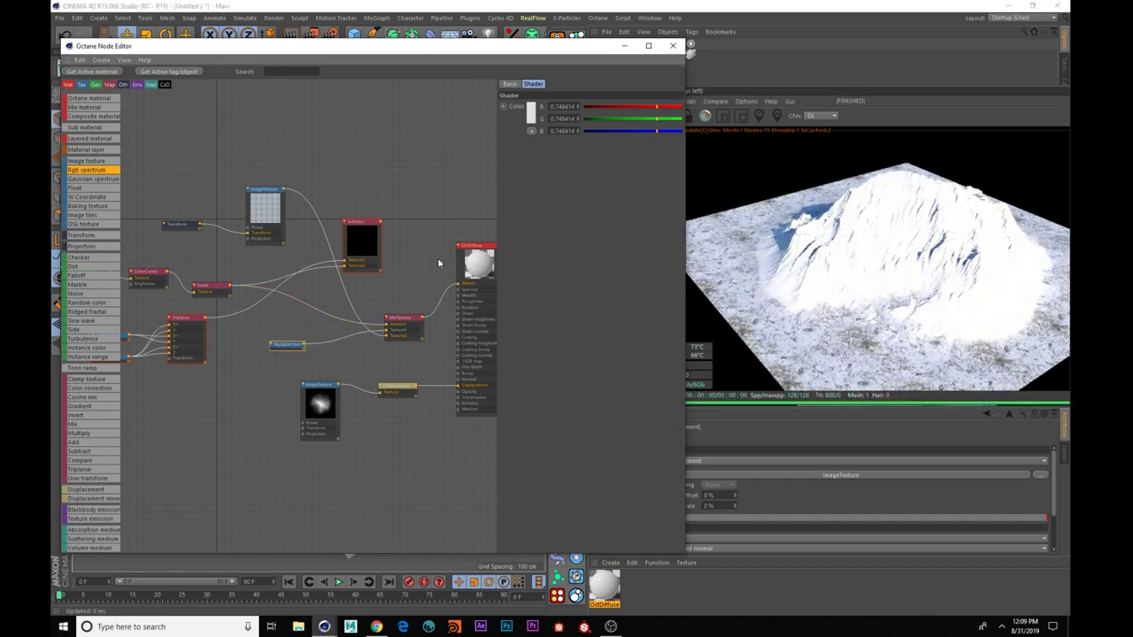
- Connect the Subtract node's output directly to the material's Albedo input to preview the subtracted mask
{"action": "middle_click_drag", "start_coordinate": [369, 287], "coordinate": [388, 247]}
{"action": "middle_click_drag", "start_coordinate": [412, 192], "coordinate": [379, 232]}
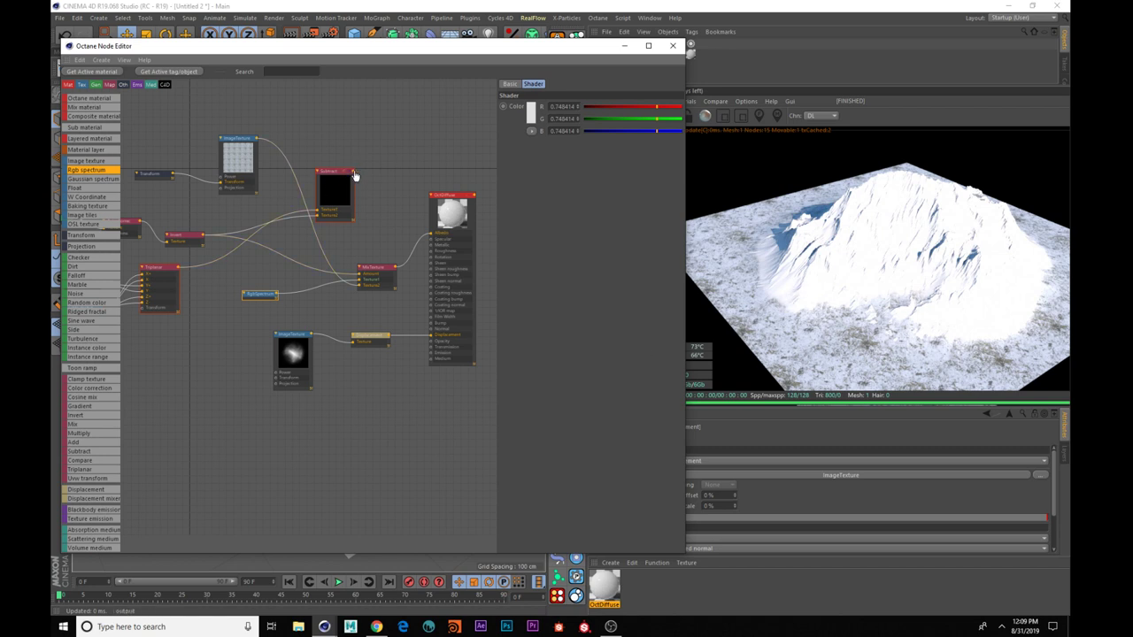
{"action": "left_click_drag", "start_coordinate": [352, 171], "coordinate": [431, 236]}
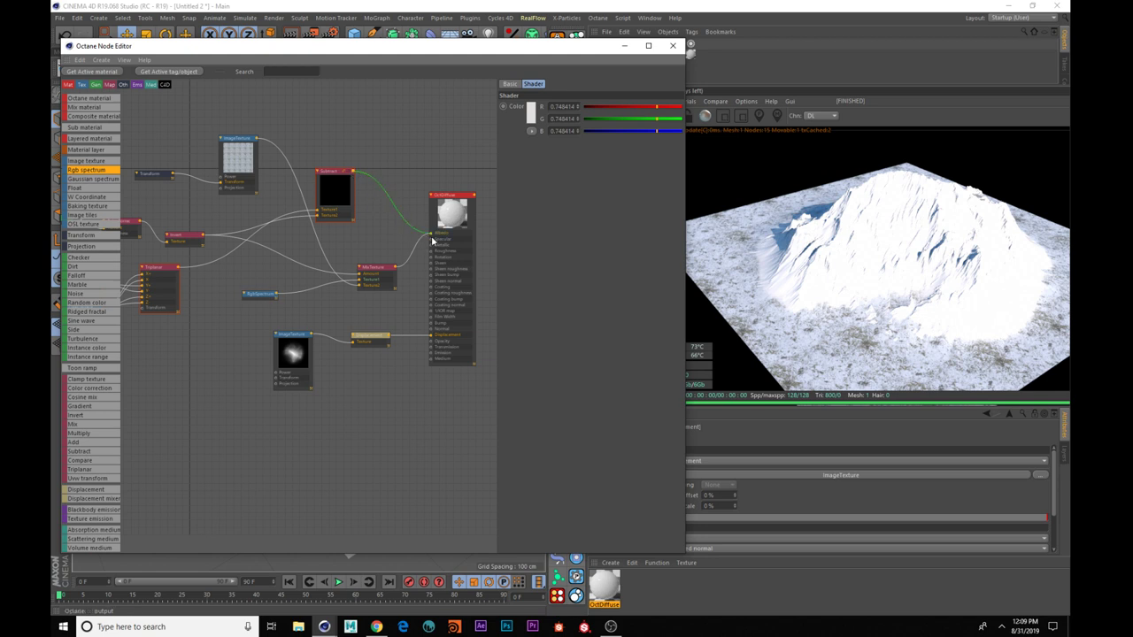
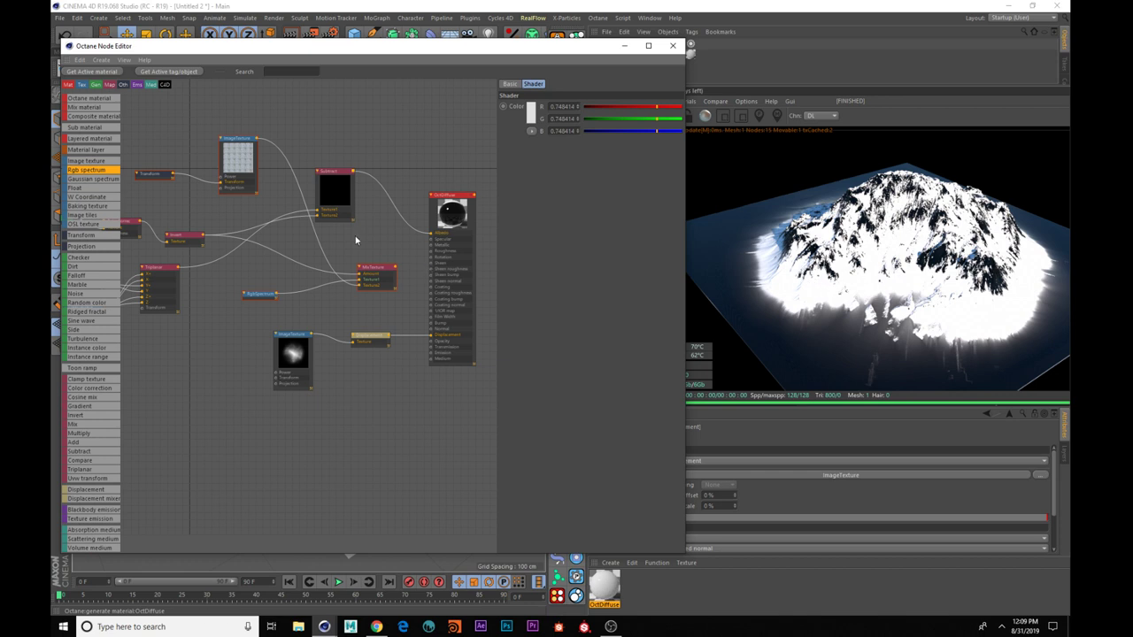
- Delete the Subtract node and connect Triplanar's output to the material's Albedo input instead
{"action": "middle_click_drag", "start_coordinate": [354, 236], "coordinate": [414, 246]}
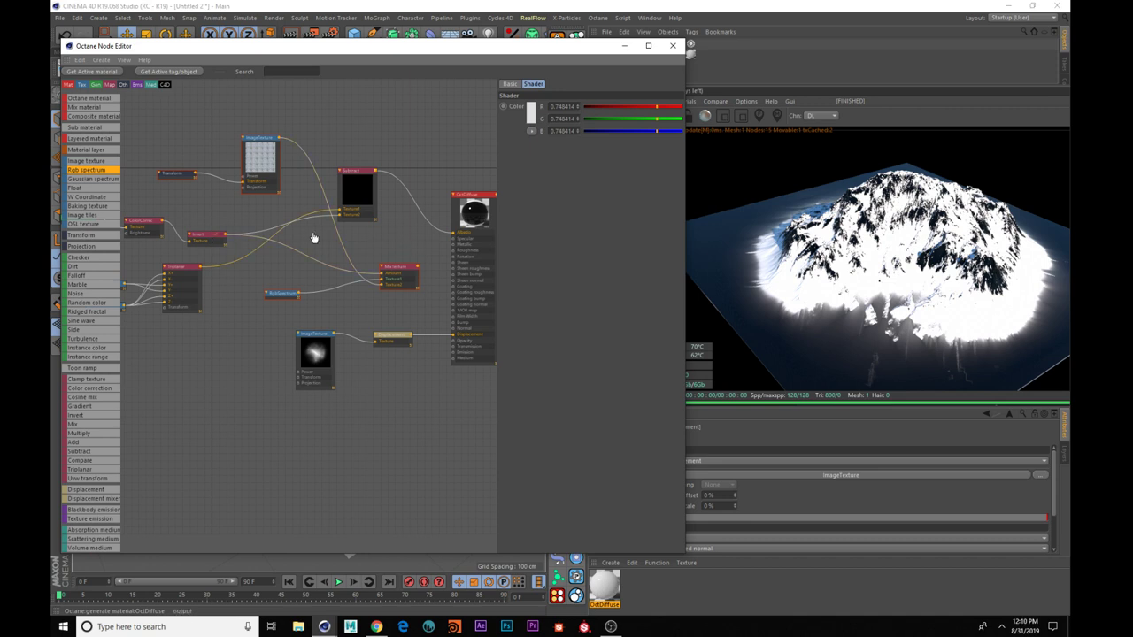
{"action": "left_click", "coordinate": [352, 177]}
{"action": "key", "text": "Delete"}
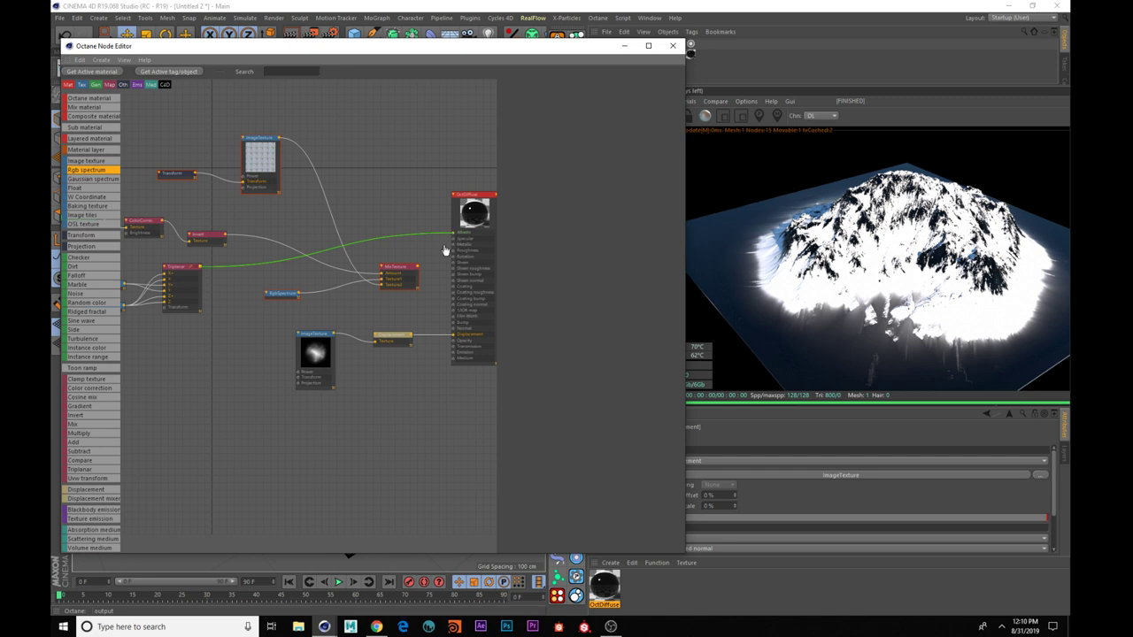
{"action": "left_click_drag", "start_coordinate": [444, 250], "coordinate": [445, 250]}
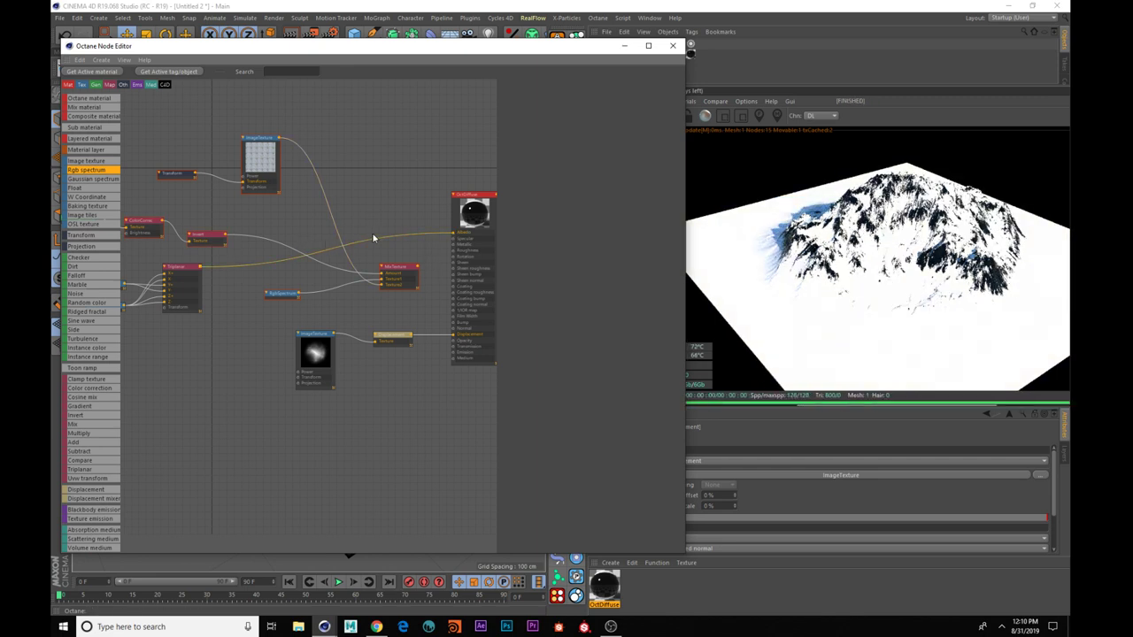
- Reconnect Mix to the material's Albedo input and move Mix down closer to the Displacement node
{"action": "left_click_drag", "start_coordinate": [421, 270], "coordinate": [453, 234]}
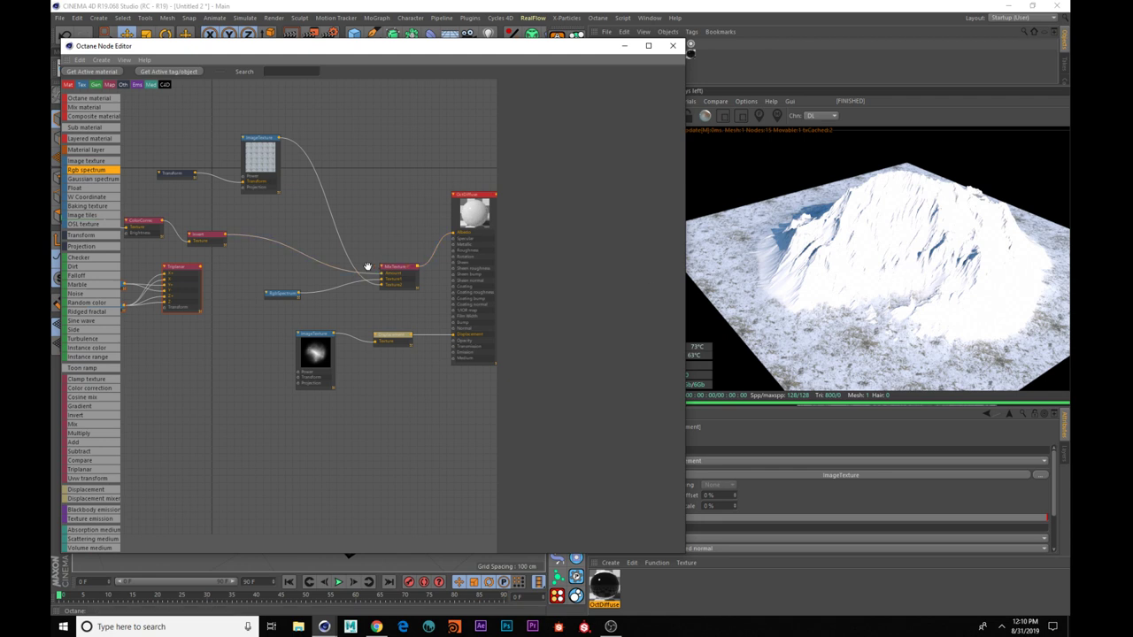
{"action": "middle_click_drag", "start_coordinate": [383, 266], "coordinate": [310, 293]}
{"action": "left_click_drag", "start_coordinate": [375, 277], "coordinate": [371, 300]}
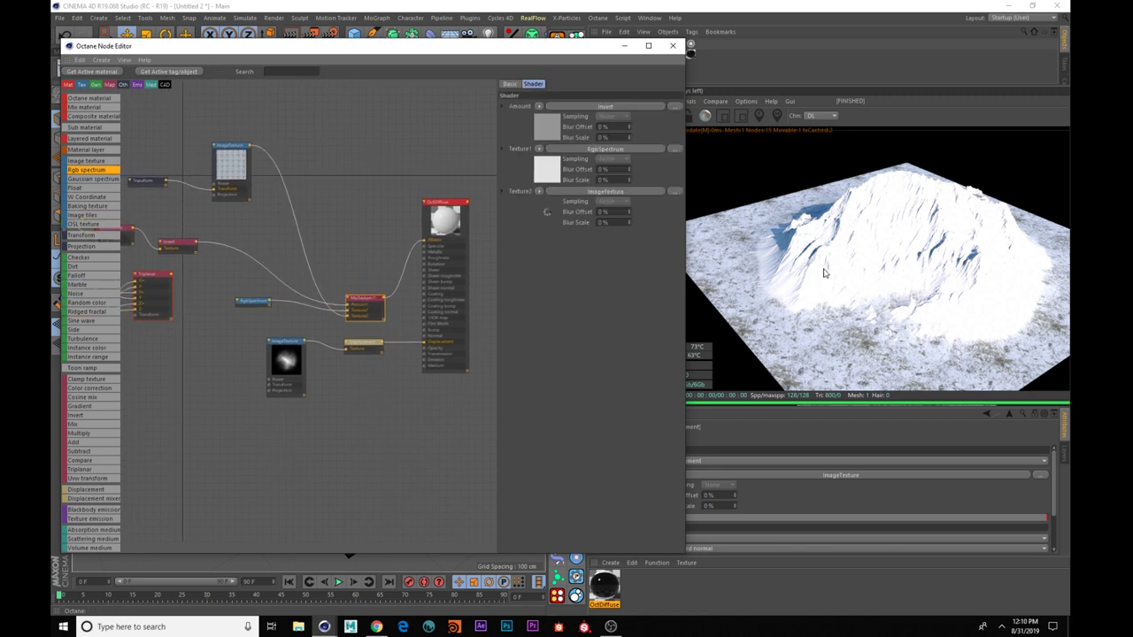
- Replace Mix with the Triplanar output on the material's Albedo input to show the slope mask
{"action": "middle_click_drag", "start_coordinate": [269, 286], "coordinate": [277, 297]}
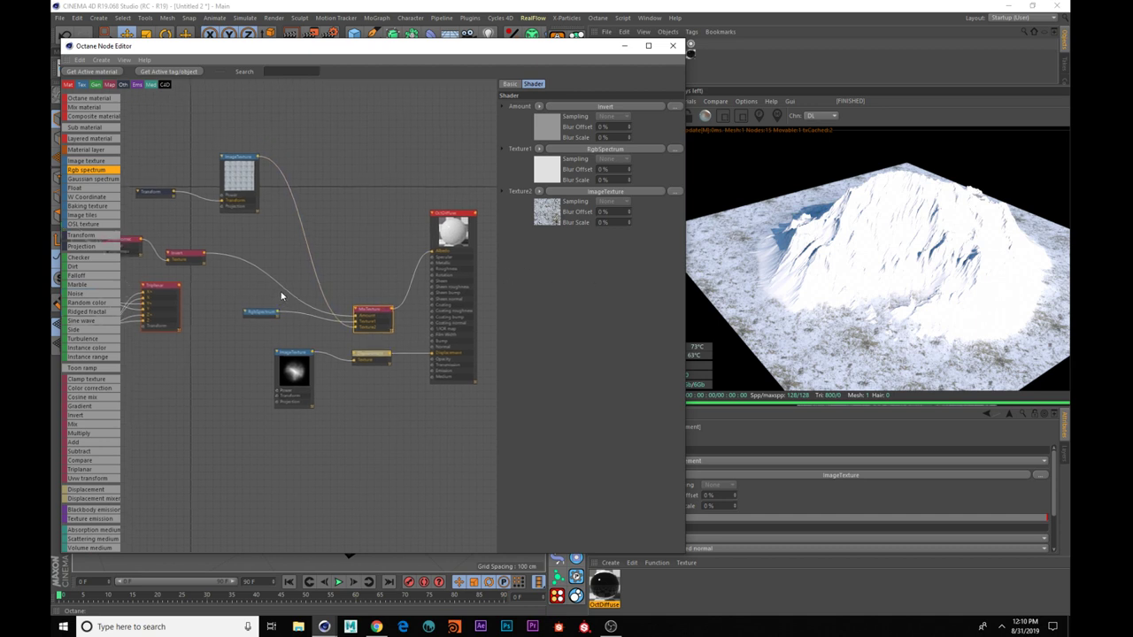
{"action": "middle_click_drag", "start_coordinate": [266, 264], "coordinate": [314, 277]}
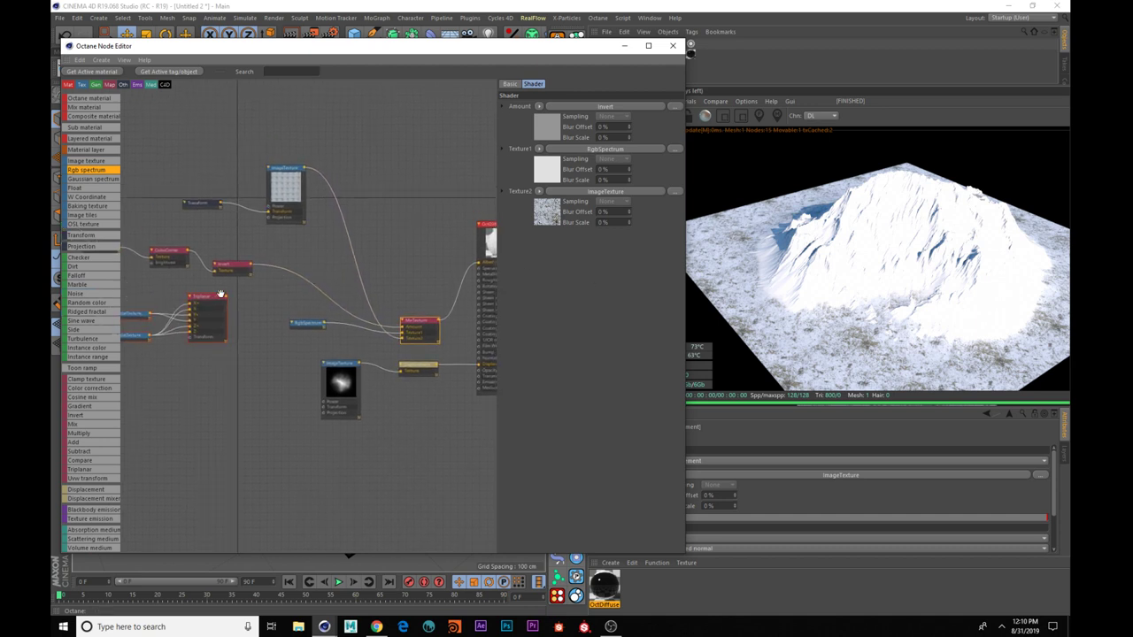
{"action": "left_click_drag", "start_coordinate": [227, 299], "coordinate": [478, 263]}
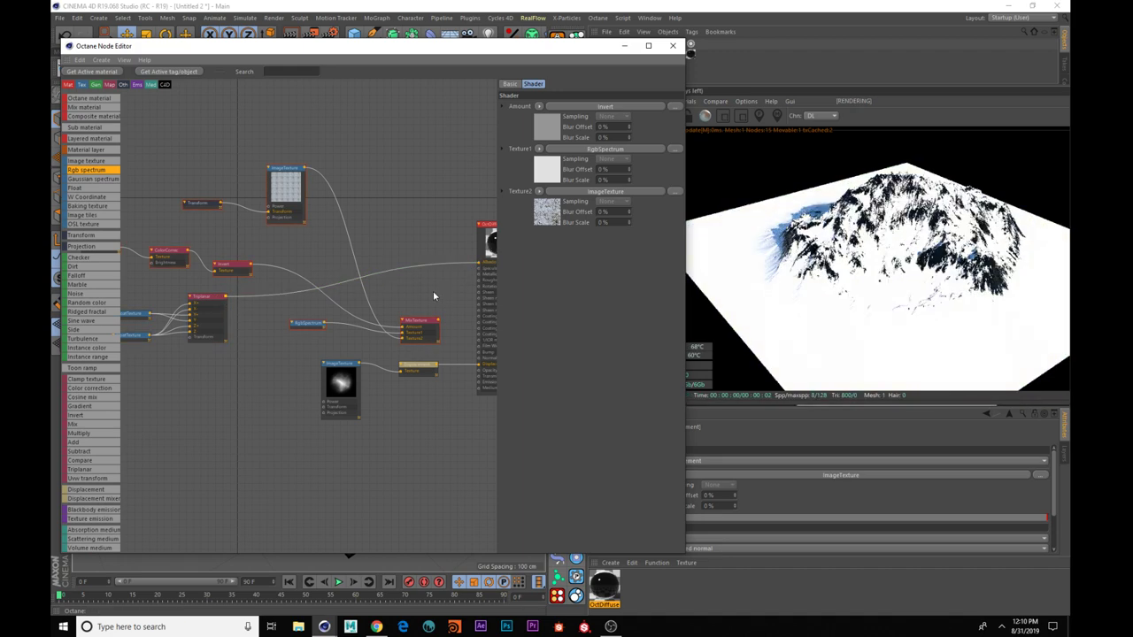
- Move Triplanar slightly down and insert an Invert node into the connection between it and the material
{"action": "mouse_move", "coordinate": [300, 288]}
{"action": "middle_mouse_down"}
{"action": "mouse_move", "coordinate": [292, 298]}
{"action": "mouse_move", "coordinate": [304, 281]}
{"action": "middle_mouse_up"}
{"action": "left_click", "coordinate": [231, 287]}
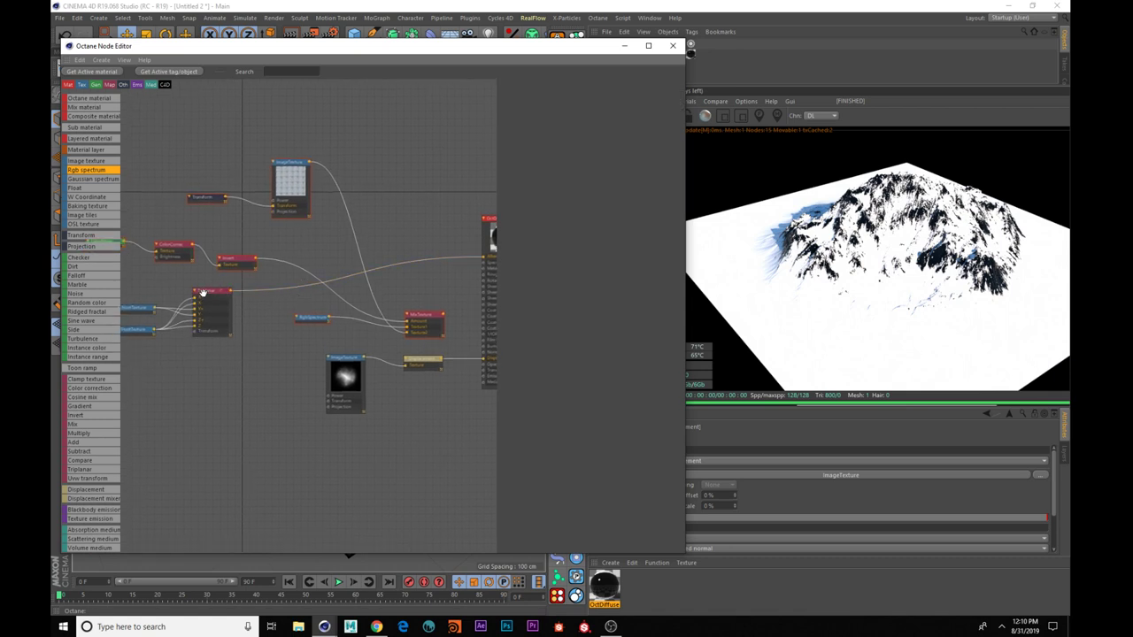
{"action": "left_click_drag", "start_coordinate": [203, 292], "coordinate": [209, 310]}
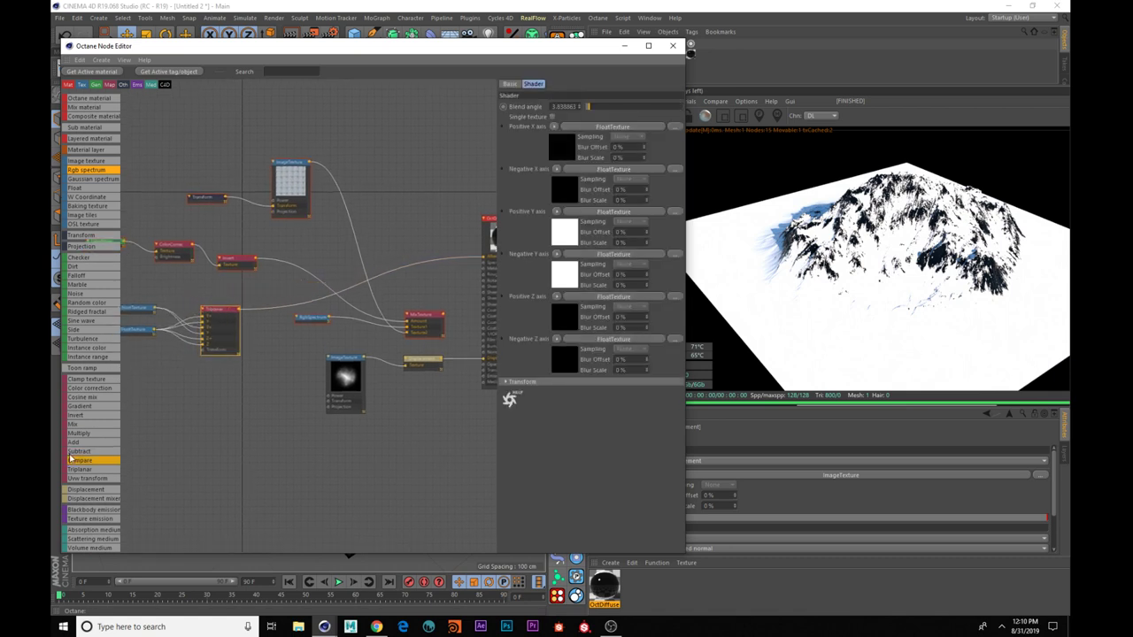
{"action": "left_click_drag", "start_coordinate": [92, 415], "coordinate": [190, 388]}
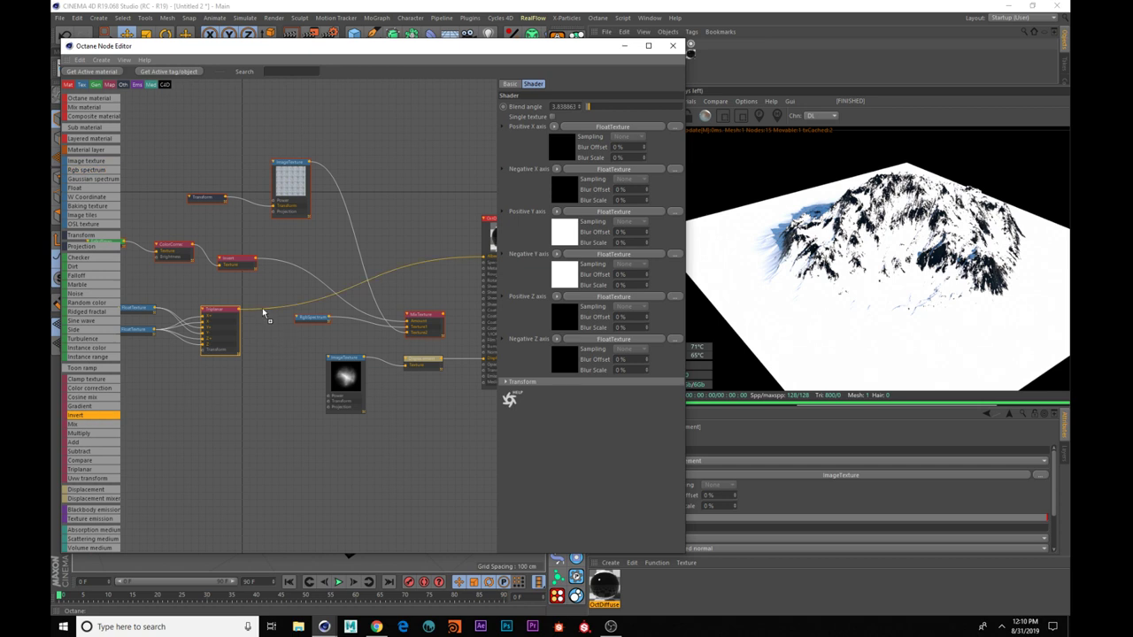
{"action": "left_click_drag", "start_coordinate": [263, 312], "coordinate": [264, 326]}
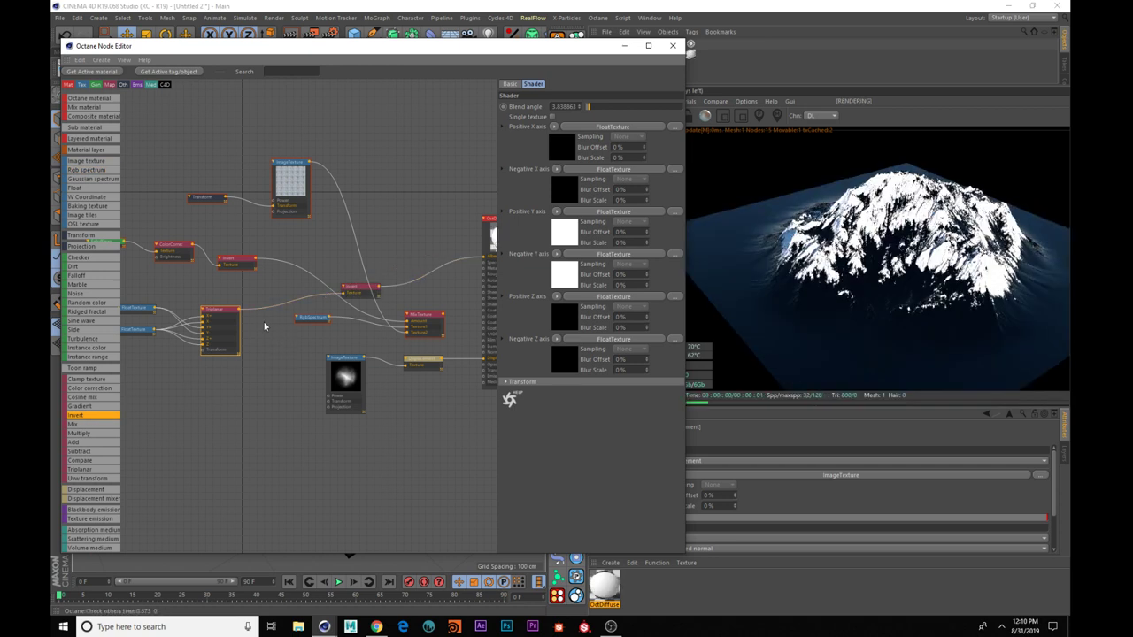
- Move the material node aside, add a second Mix node in the gap, and connect the first Mix to its Texture2
{"action": "middle_click_drag", "start_coordinate": [364, 251], "coordinate": [266, 227]}
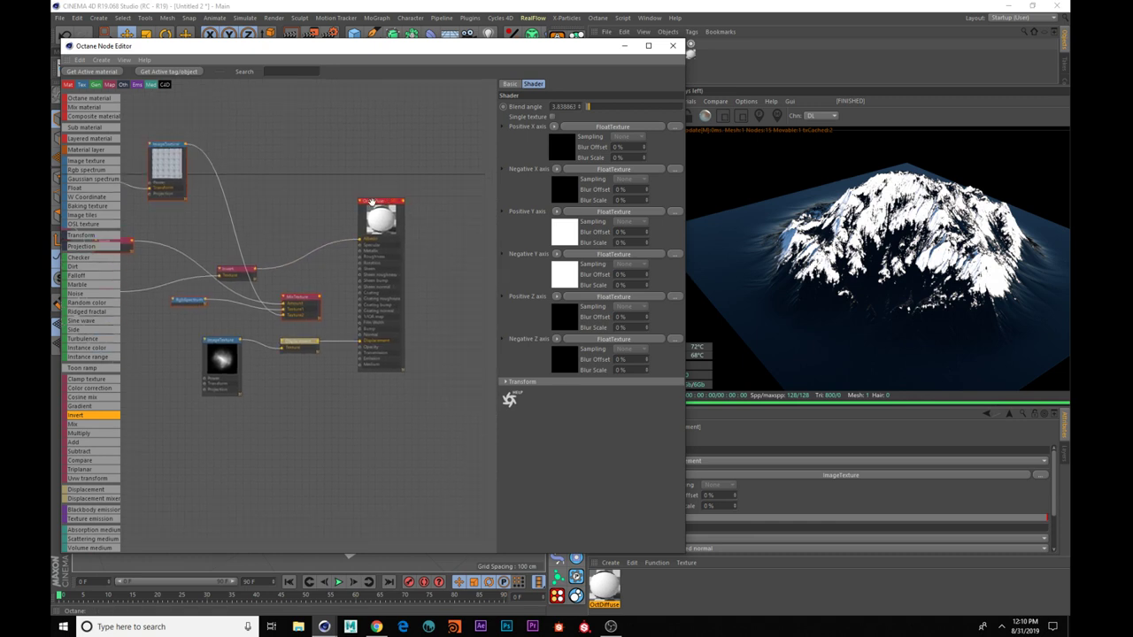
{"action": "left_click_drag", "start_coordinate": [371, 203], "coordinate": [435, 200]}
{"action": "left_click_drag", "start_coordinate": [303, 296], "coordinate": [304, 291]}
{"action": "left_click_drag", "start_coordinate": [77, 424], "coordinate": [369, 270]}
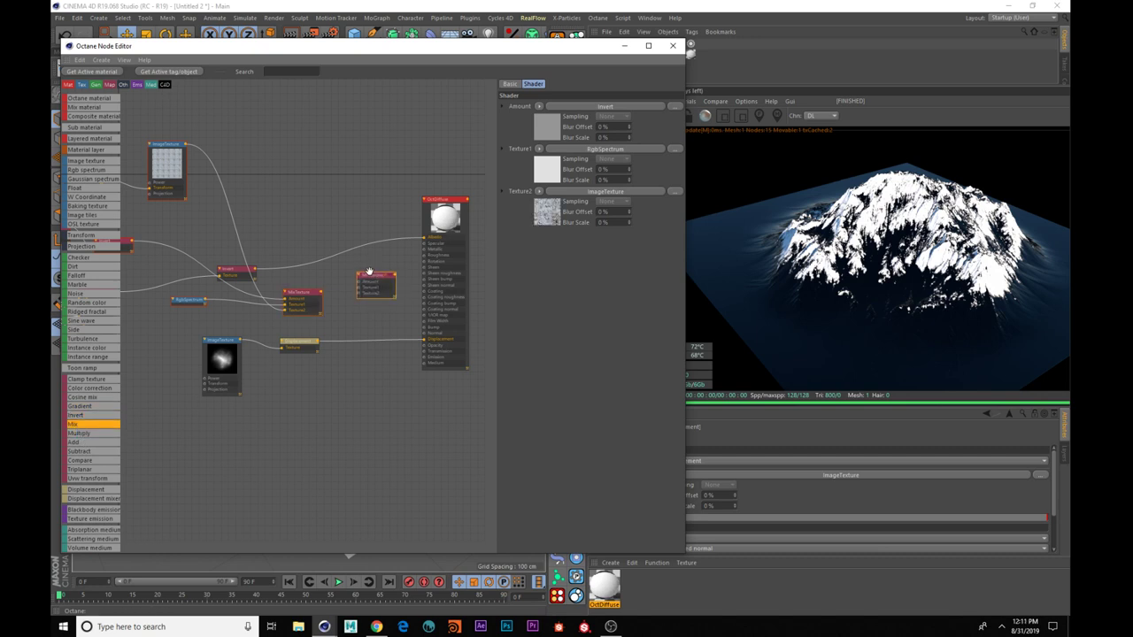
{"action": "left_click", "coordinate": [320, 291]}
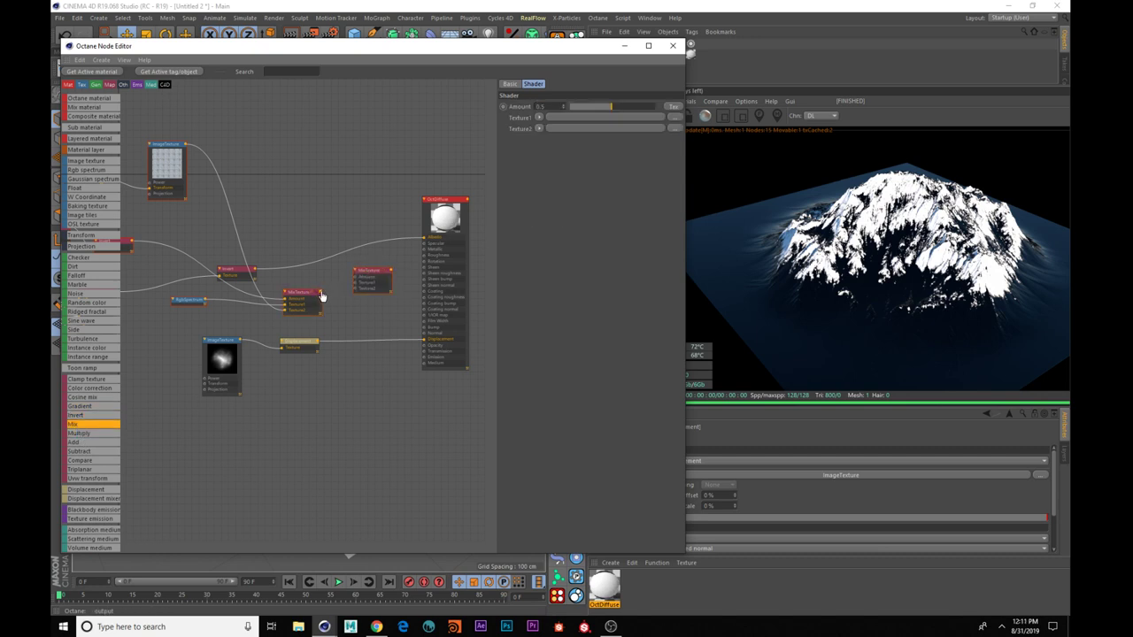
{"action": "left_click_drag", "start_coordinate": [355, 292], "coordinate": [355, 288]}
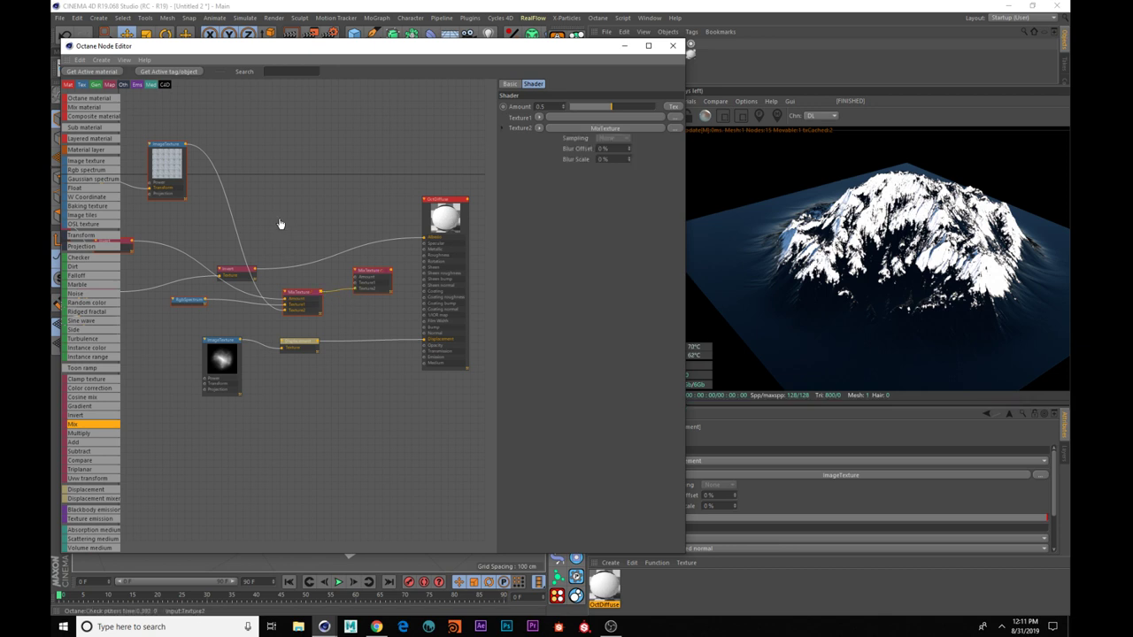
- Add a new Image Texture node above and beside the snow ImageTexture
{"action": "middle_click_drag", "start_coordinate": [268, 196], "coordinate": [301, 227]}
{"action": "left_click", "coordinate": [146, 166]}
{"action": "left_click_drag", "start_coordinate": [101, 165], "coordinate": [318, 155]}
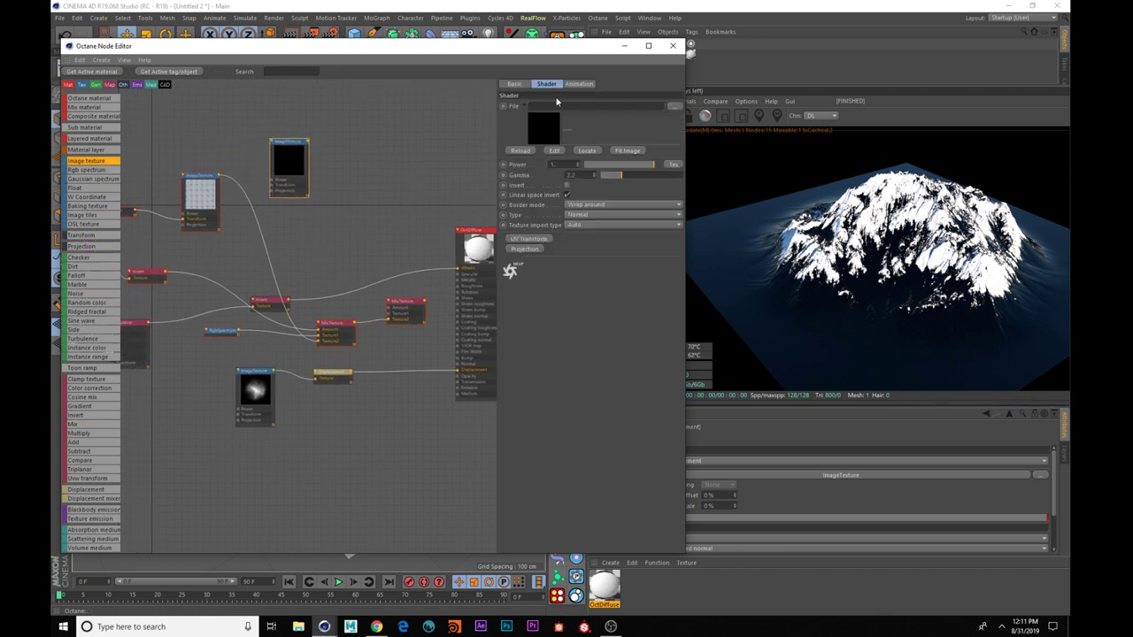
- Load CliffSnow_Diffuse.jpg from the Textures/JG/Ressources/Mountain folder into the new ImageTexture
{"action": "left_click", "coordinate": [670, 105]}
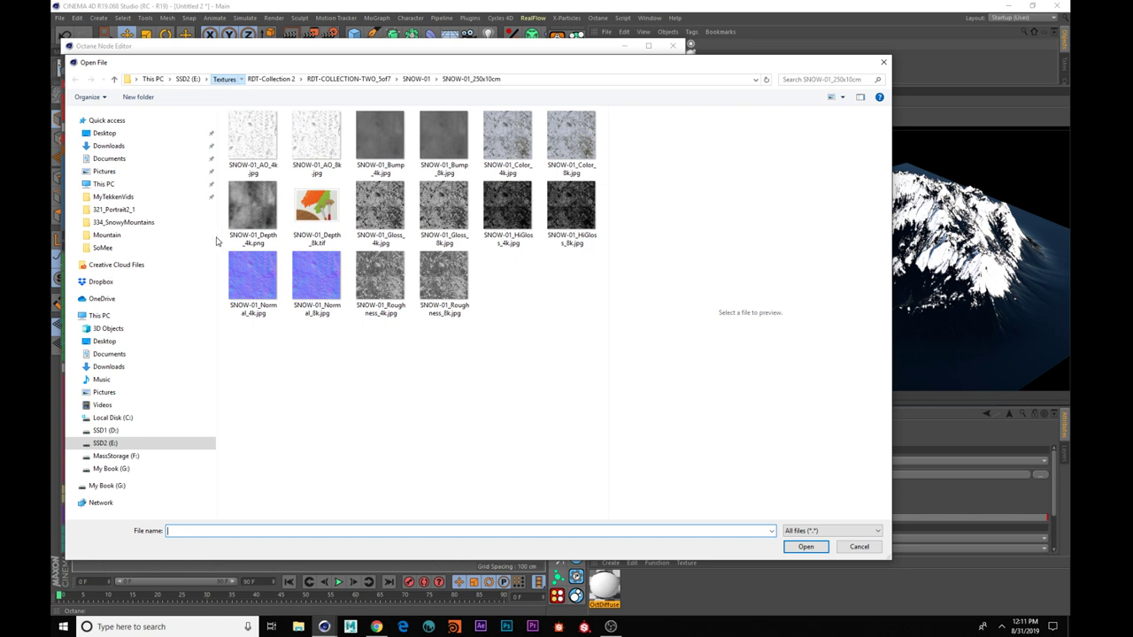
{"action": "double_click", "coordinate": [261, 274]}
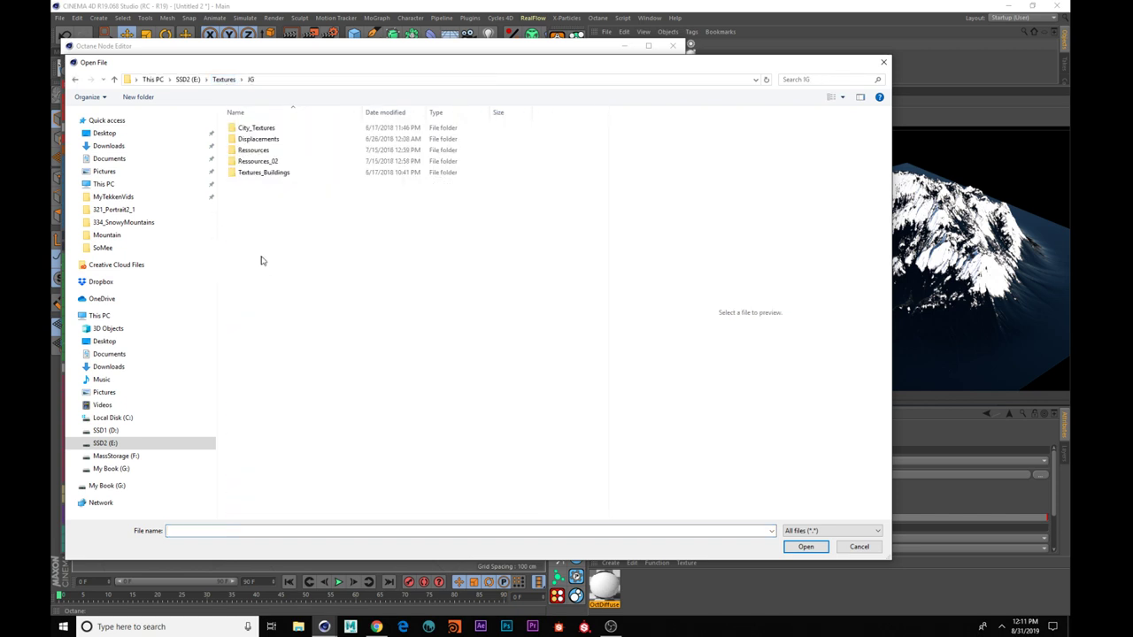
{"action": "double_click", "coordinate": [251, 150]}
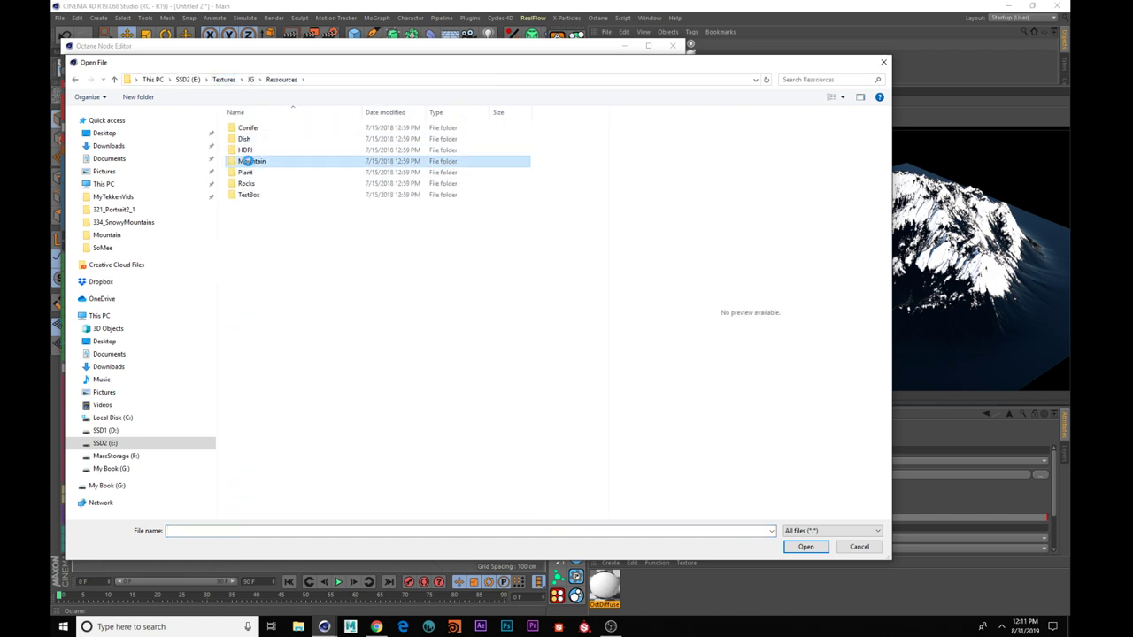
{"action": "double_click", "coordinate": [248, 161]}
{"action": "left_click", "coordinate": [310, 159]}
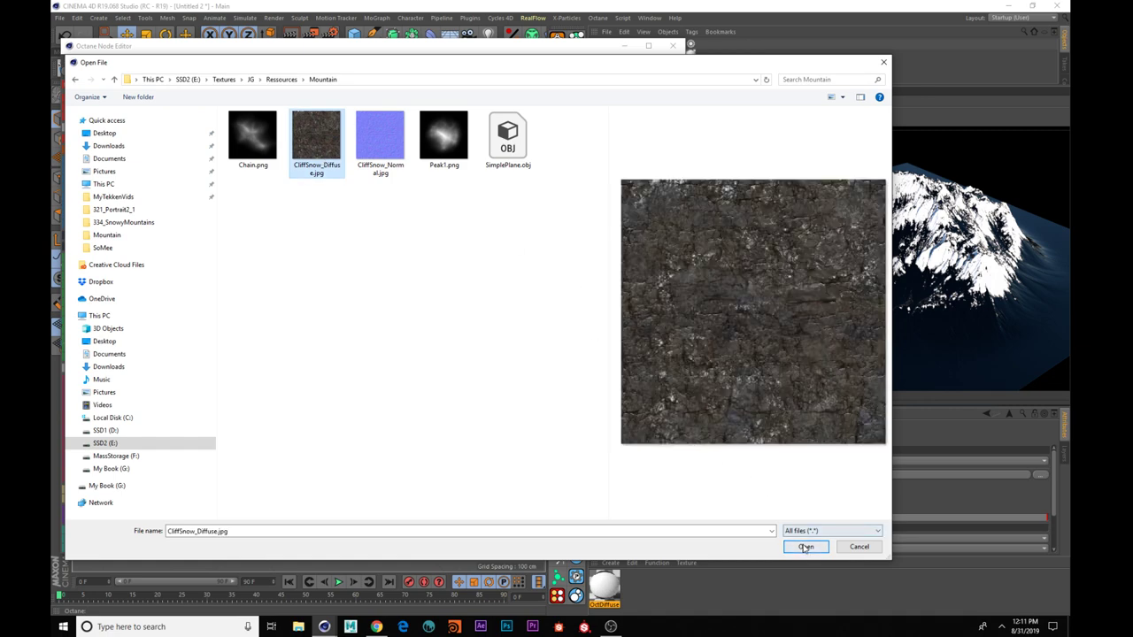
{"action": "left_click", "coordinate": [805, 547]}
{"action": "left_click", "coordinate": [622, 349]}
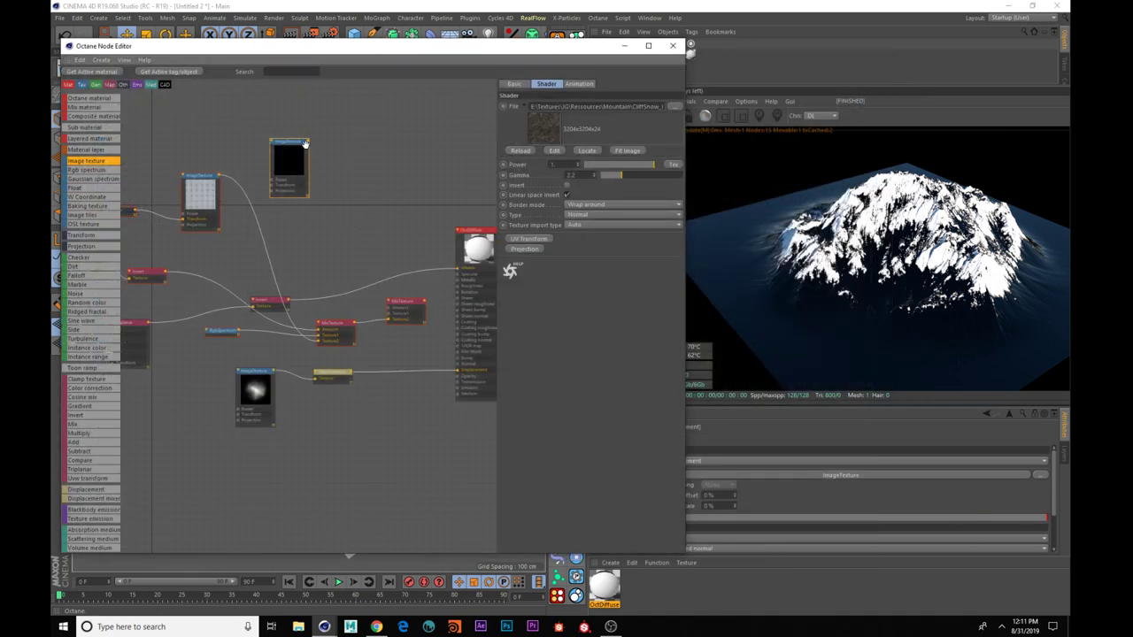
- Connect the cliff ImageTexture to the second Mix's Texture1, move Triplanar's Invert closer to Triplanar, and link it to the second Mix's Amount
{"action": "left_click_drag", "start_coordinate": [358, 242], "coordinate": [389, 319]}
{"action": "middle_click_drag", "start_coordinate": [355, 260], "coordinate": [392, 233]}
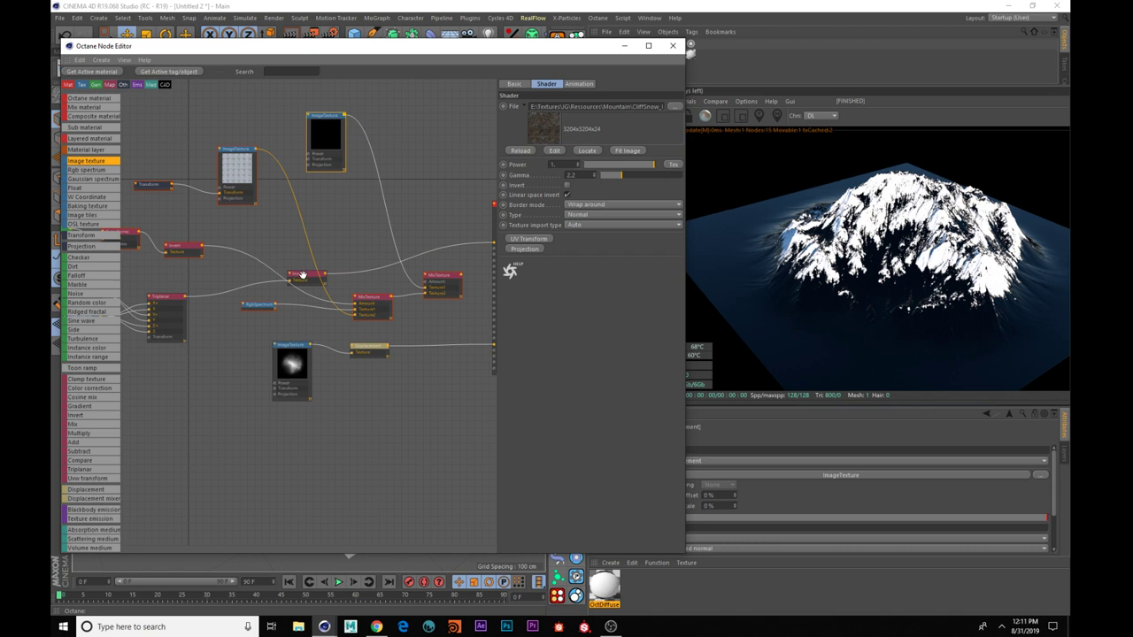
{"action": "left_click_drag", "start_coordinate": [302, 275], "coordinate": [237, 275]}
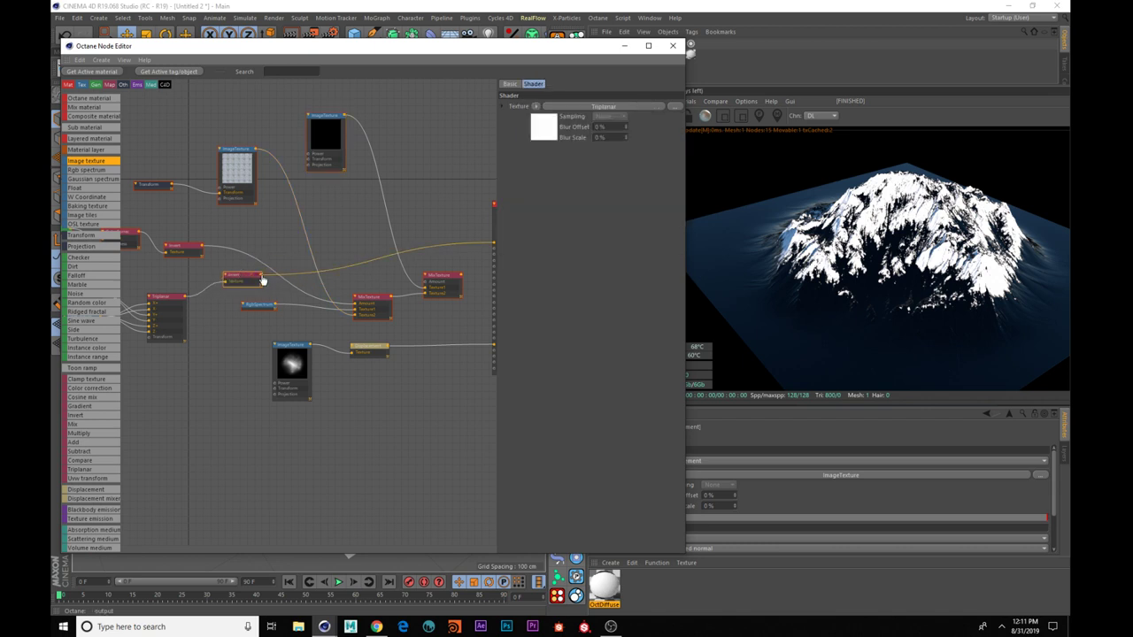
{"action": "left_click_drag", "start_coordinate": [376, 283], "coordinate": [423, 283]}
- Connect the second Mix to the material's Albedo and swap its textures so the first Mix feeds Texture1 and the cliff image Texture2
{"action": "middle_click_drag", "start_coordinate": [479, 279], "coordinate": [401, 304]}
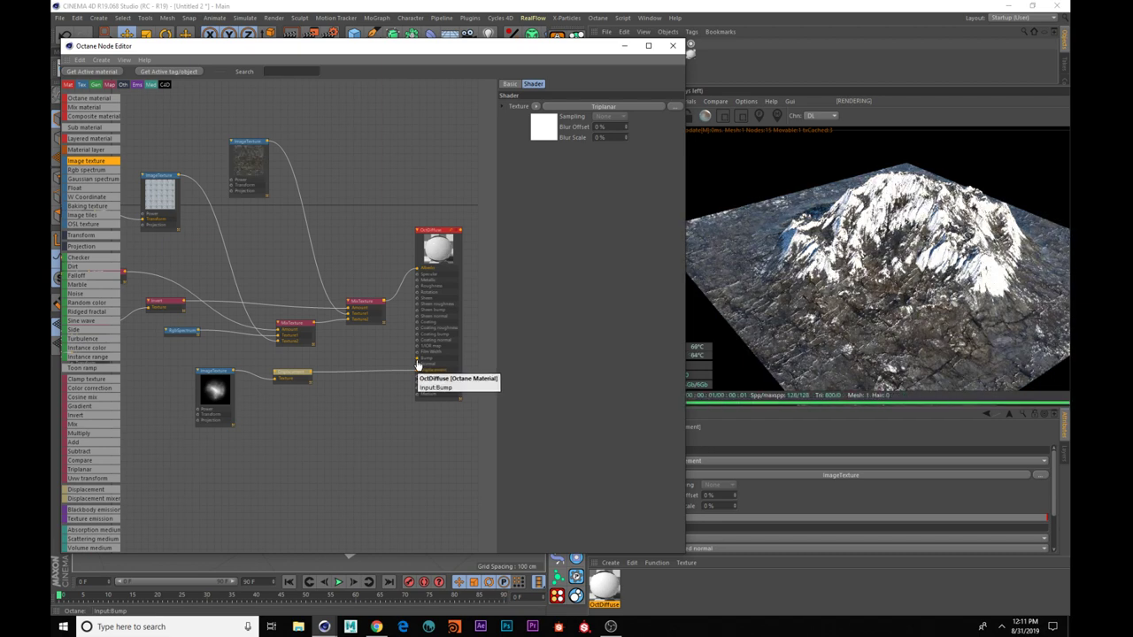
{"action": "middle_click_drag", "start_coordinate": [316, 314], "coordinate": [362, 292]}
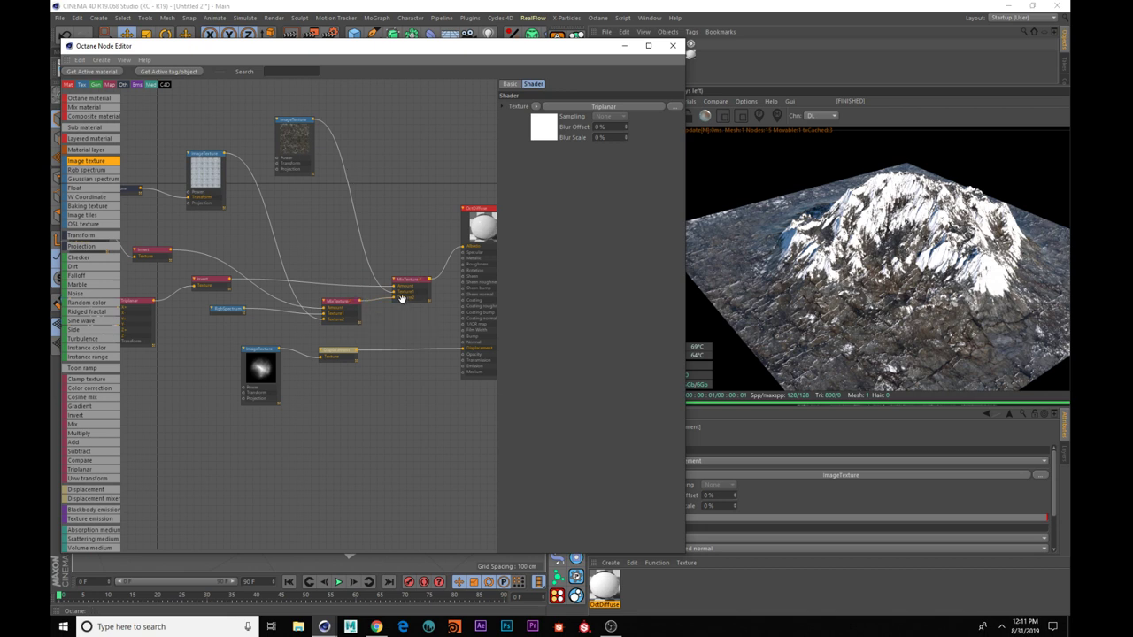
{"action": "left_click_drag", "start_coordinate": [394, 292], "coordinate": [398, 292]}
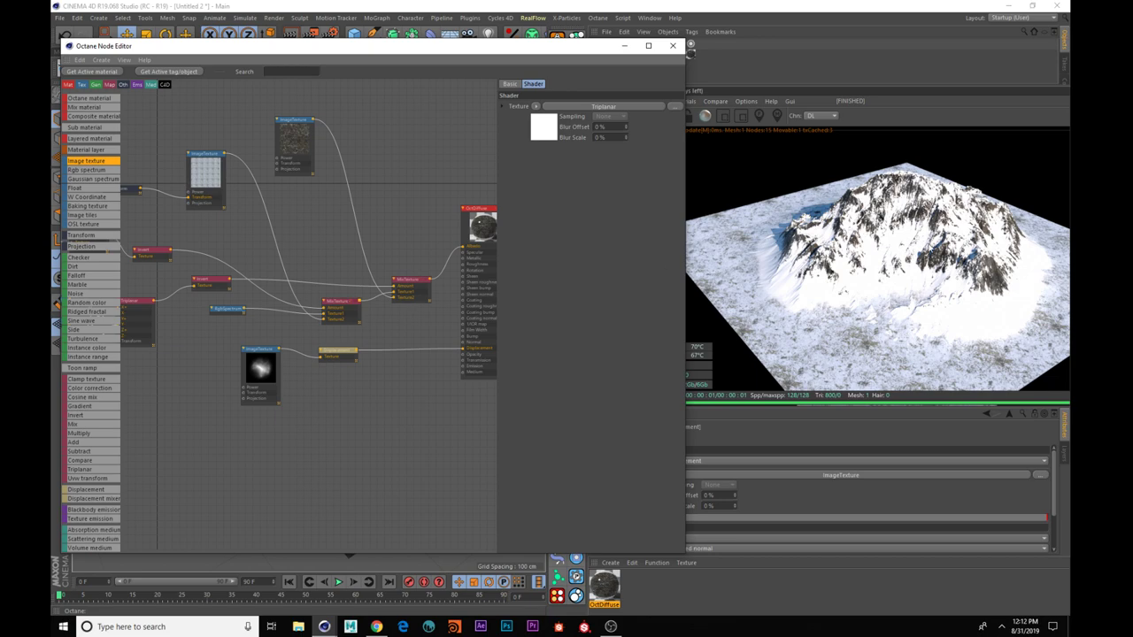
- Examine the rendered mountain from several angles and distances, and review how its masks and textures are connected in the node graph
{"action": "mouse_move", "coordinate": [847, 294]}
{"action": "left_mouse_down"}
{"action": "mouse_move", "coordinate": [873, 288]}
{"action": "mouse_move", "coordinate": [841, 301]}
{"action": "left_mouse_up"}
{"action": "scroll", "coordinate": [841, 301], "scroll_direction": "up", "scroll_amount": 3}
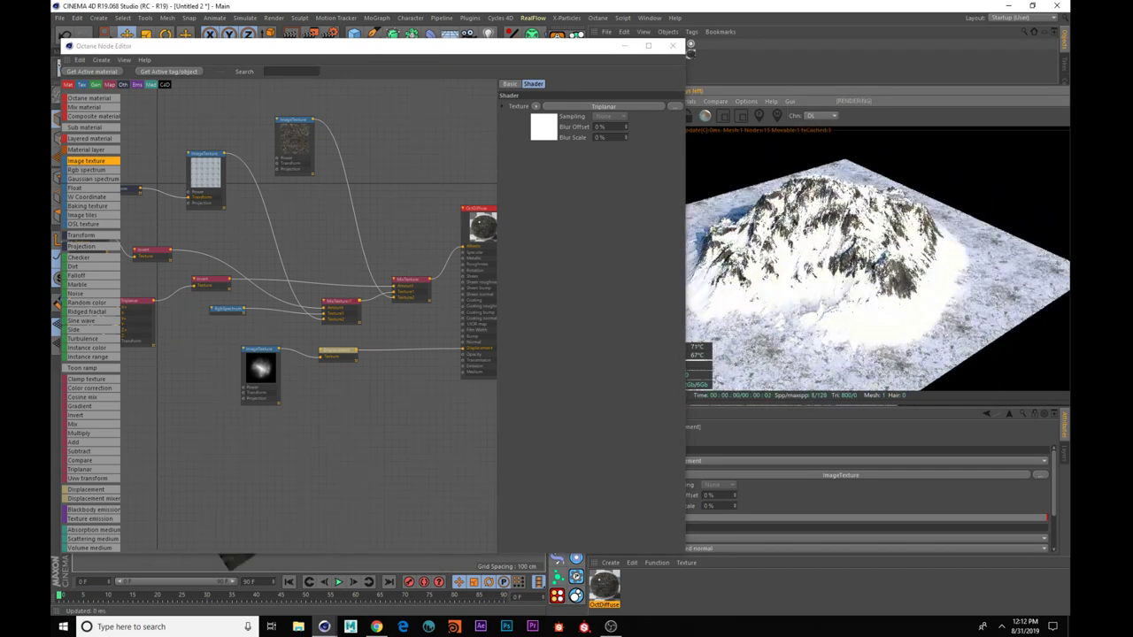
{"action": "middle_click_drag", "start_coordinate": [840, 264], "coordinate": [857, 238]}
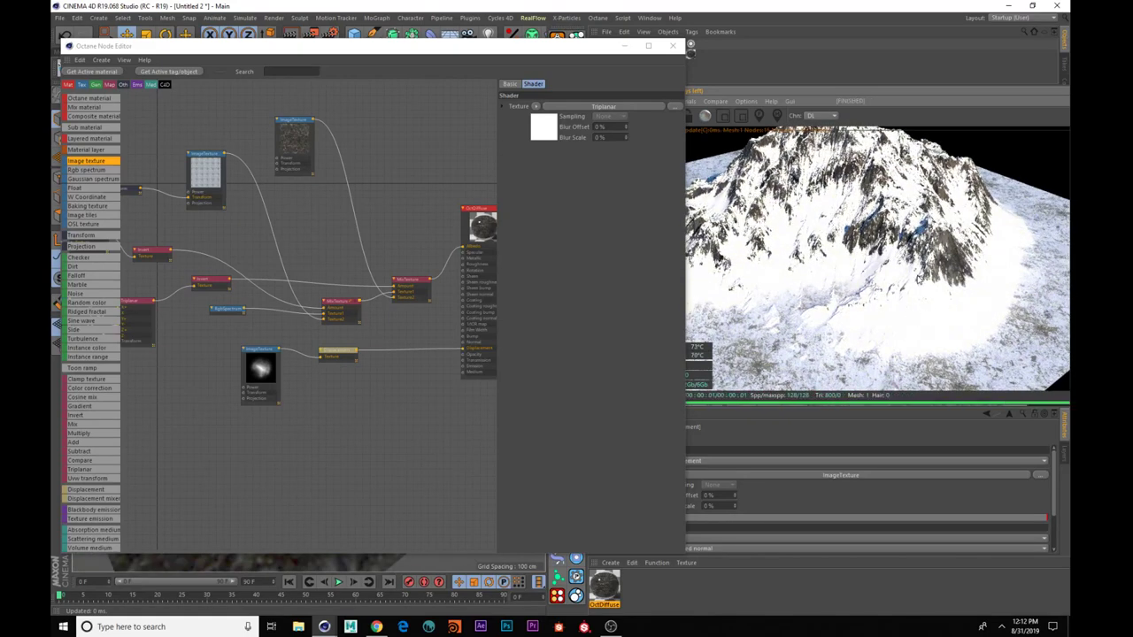
{"action": "left_click_drag", "start_coordinate": [947, 314], "coordinate": [812, 318], "text": "alt"}
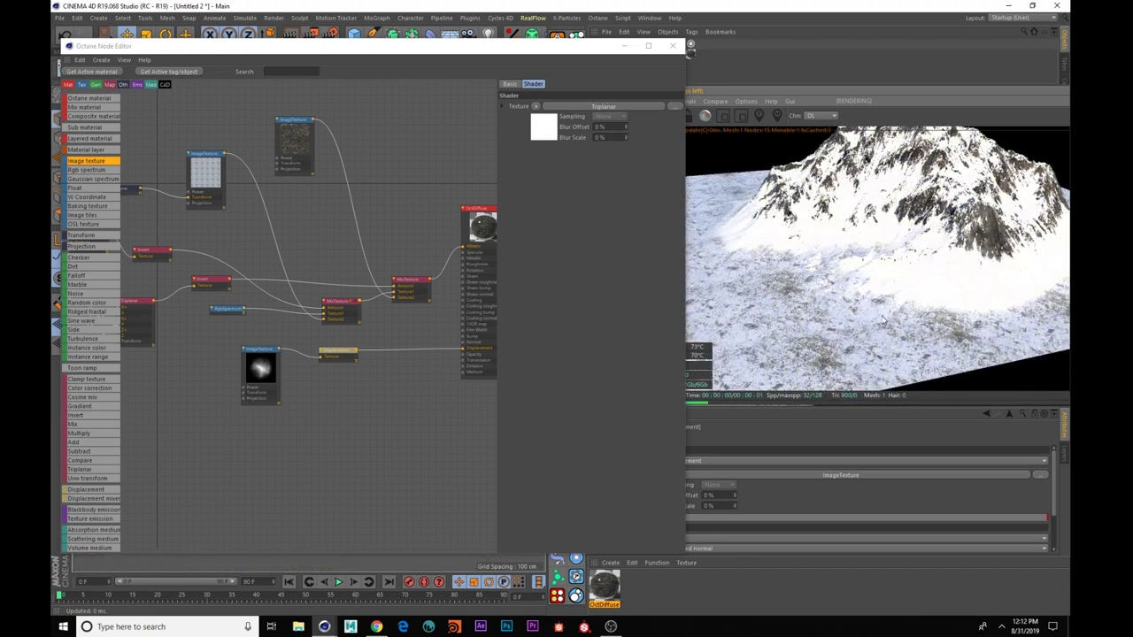
{"action": "middle_click_drag", "start_coordinate": [856, 281], "coordinate": [938, 312], "text": "alt"}
{"action": "left_click", "coordinate": [359, 345]}
{"action": "middle_click_drag", "start_coordinate": [300, 415], "coordinate": [357, 412]}
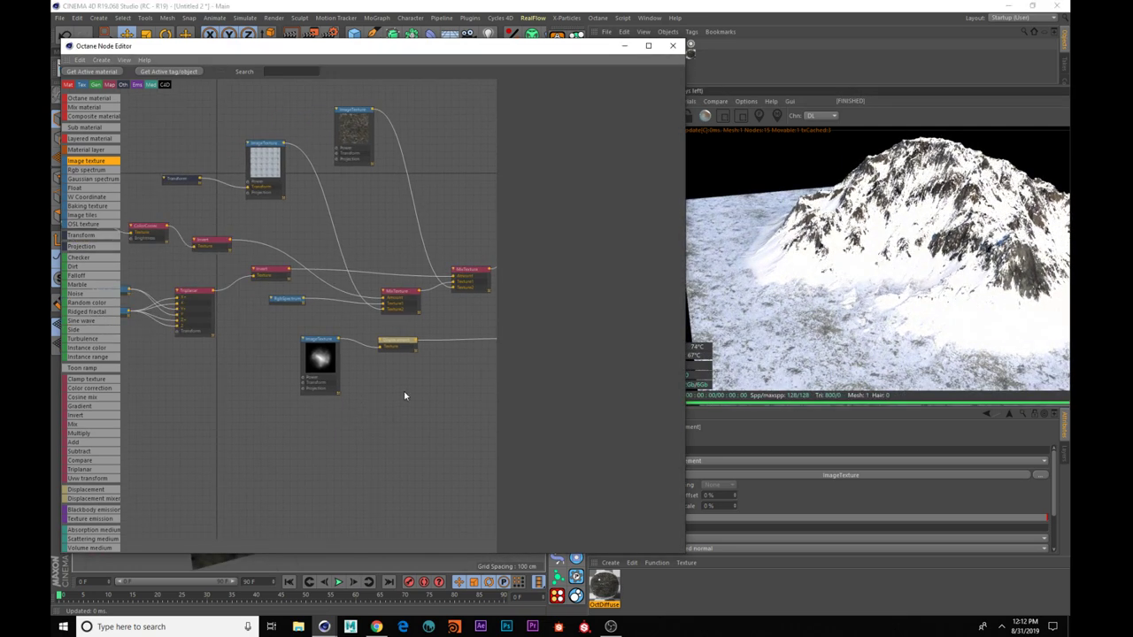
{"action": "middle_click_drag", "start_coordinate": [218, 382], "coordinate": [213, 402]}
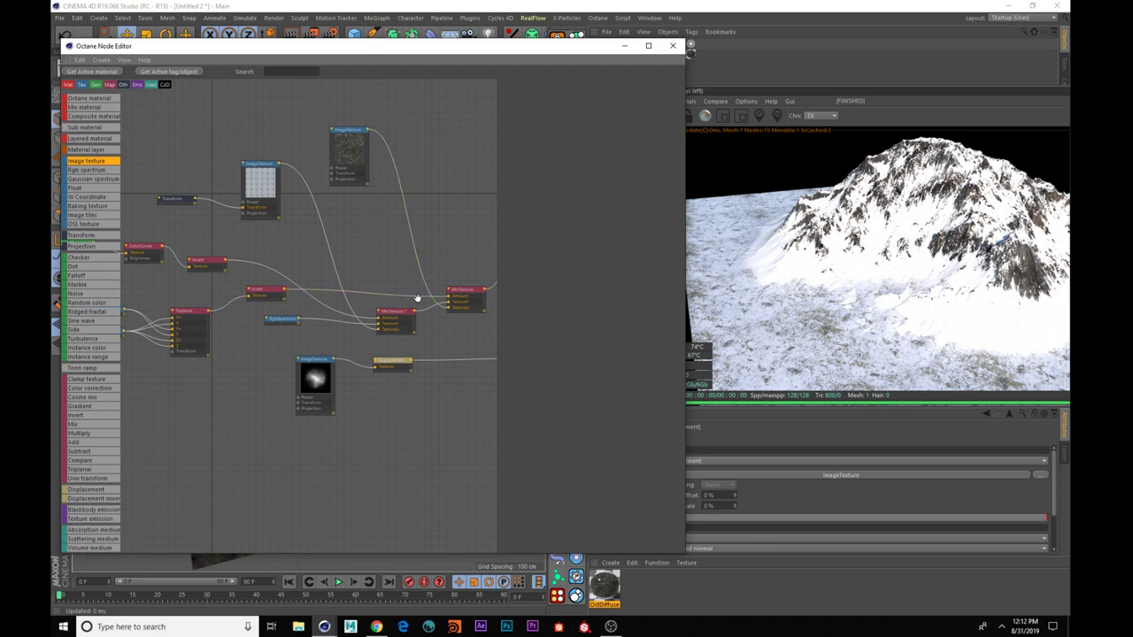
{"action": "middle_click_drag", "start_coordinate": [416, 298], "coordinate": [374, 271]}
- Duplicate the snow ImageTexture with its Transform node into the space below Triplanar, and move the displacement ImageTexture down
{"action": "left_click", "coordinate": [240, 290]}
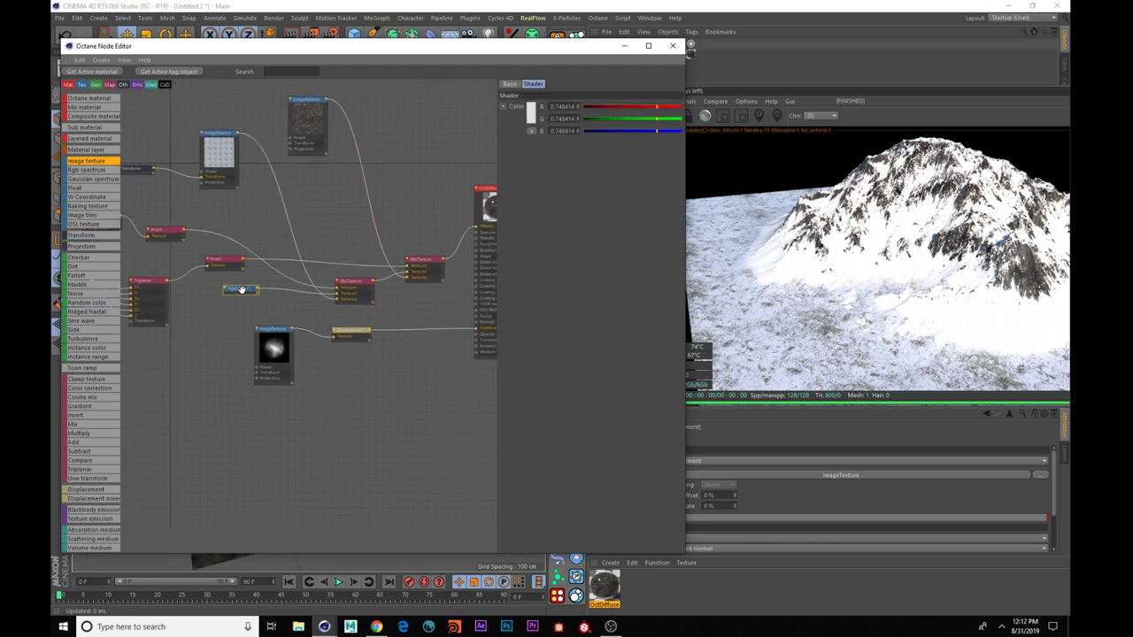
{"action": "middle_click_drag", "start_coordinate": [244, 345], "coordinate": [287, 344]}
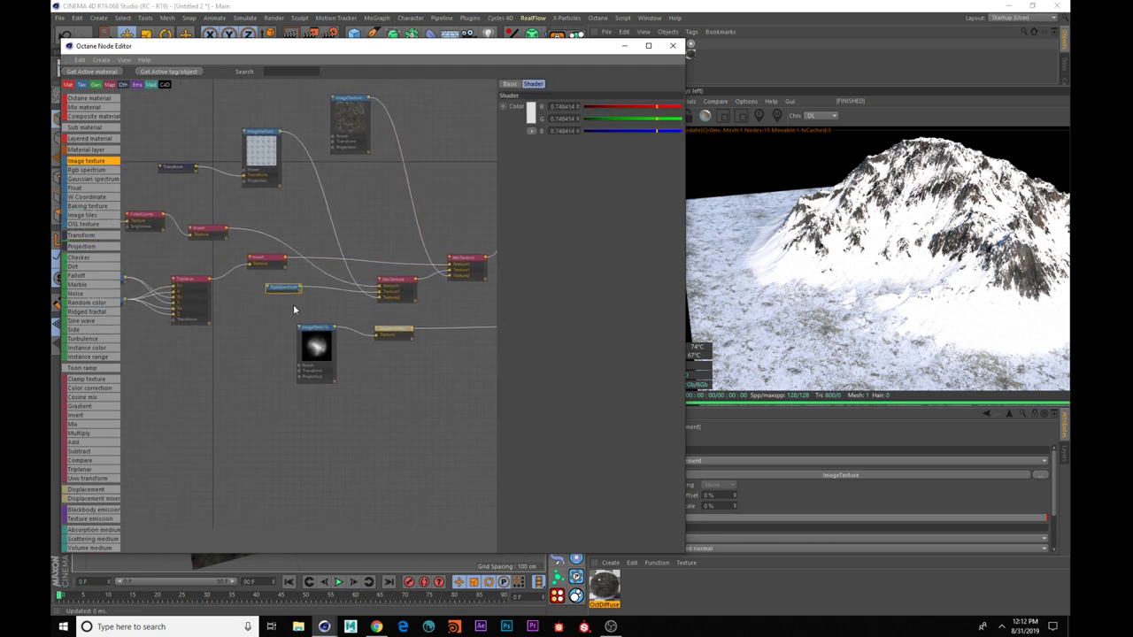
{"action": "left_click_drag", "start_coordinate": [250, 205], "coordinate": [177, 151]}
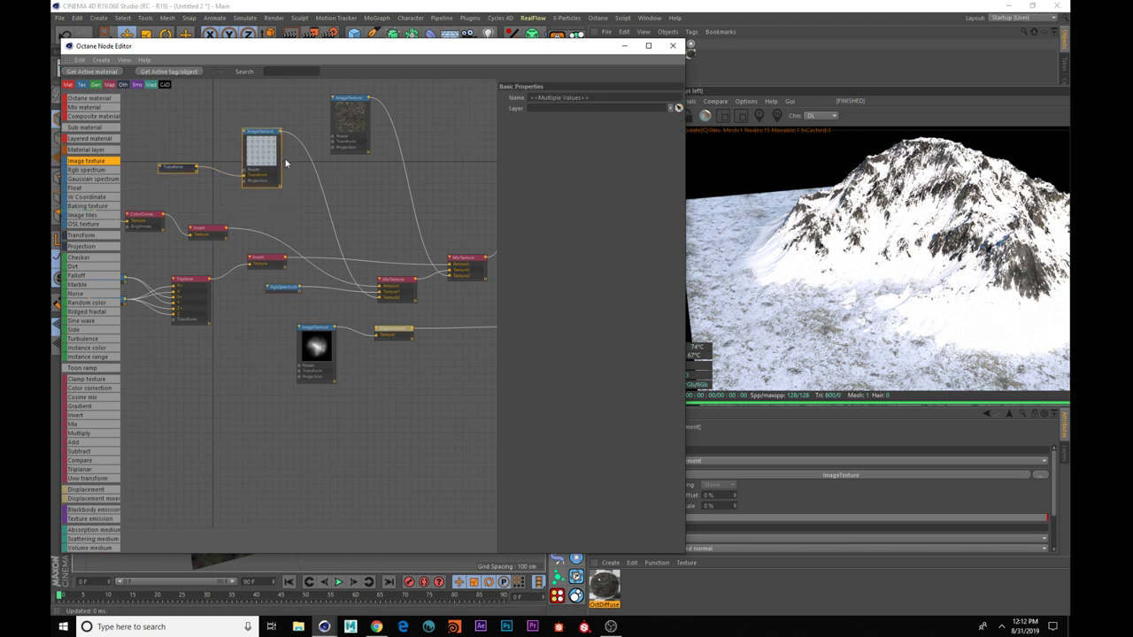
{"action": "left_click_drag", "start_coordinate": [214, 395], "coordinate": [229, 398], "text": "ctrl"}
{"action": "left_click_drag", "start_coordinate": [309, 325], "coordinate": [320, 399]}
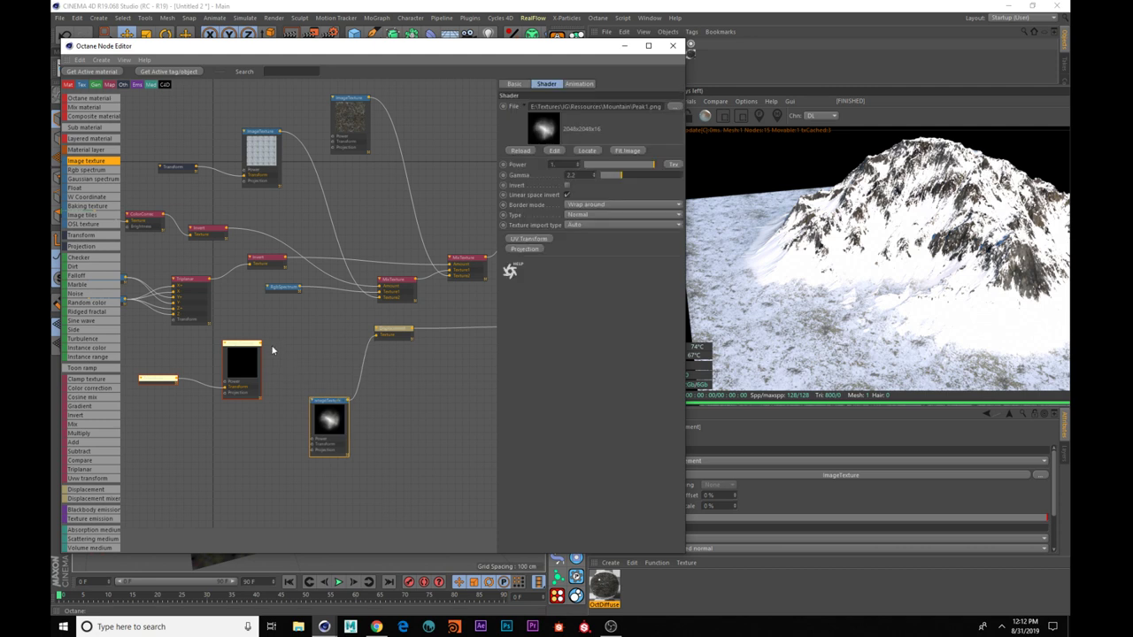
- Connect the duplicated snow texture to the first Mix's Texture1 in place of RgbSpectrum, and set its Transform scale to 0.253226
{"action": "left_click_drag", "start_coordinate": [261, 345], "coordinate": [379, 298]}
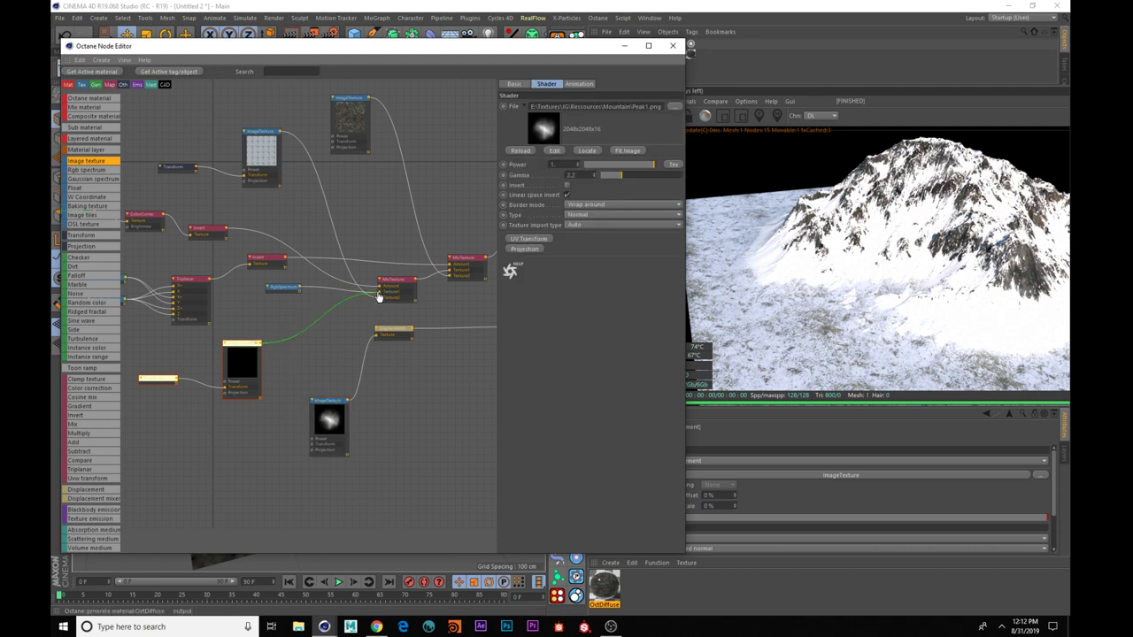
{"action": "left_click", "coordinate": [247, 368]}
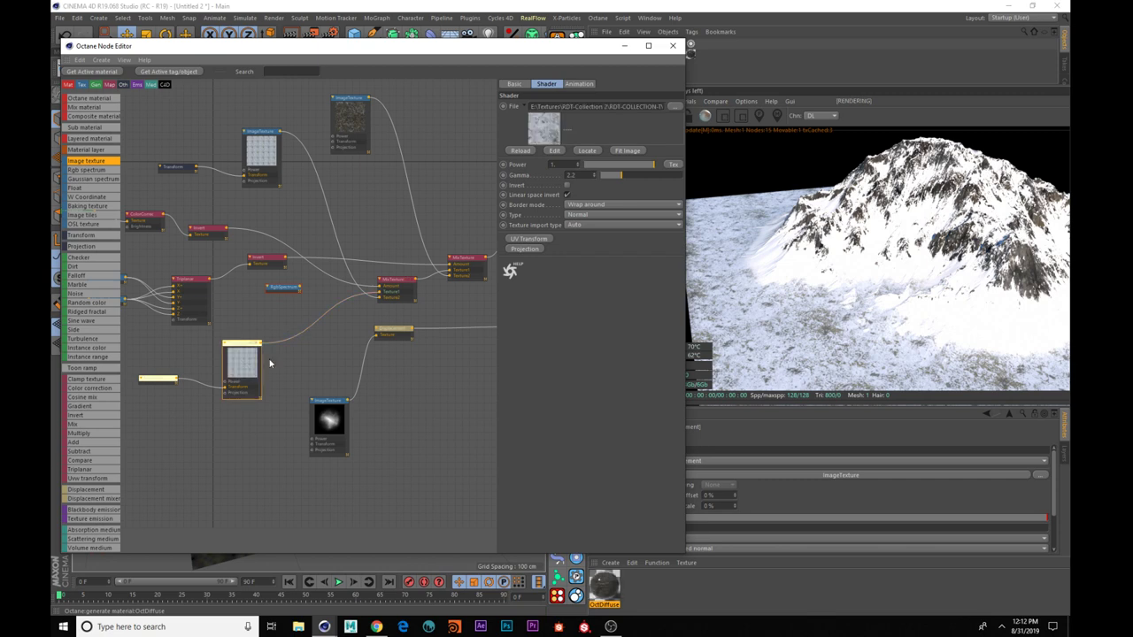
{"action": "left_click", "coordinate": [173, 378]}
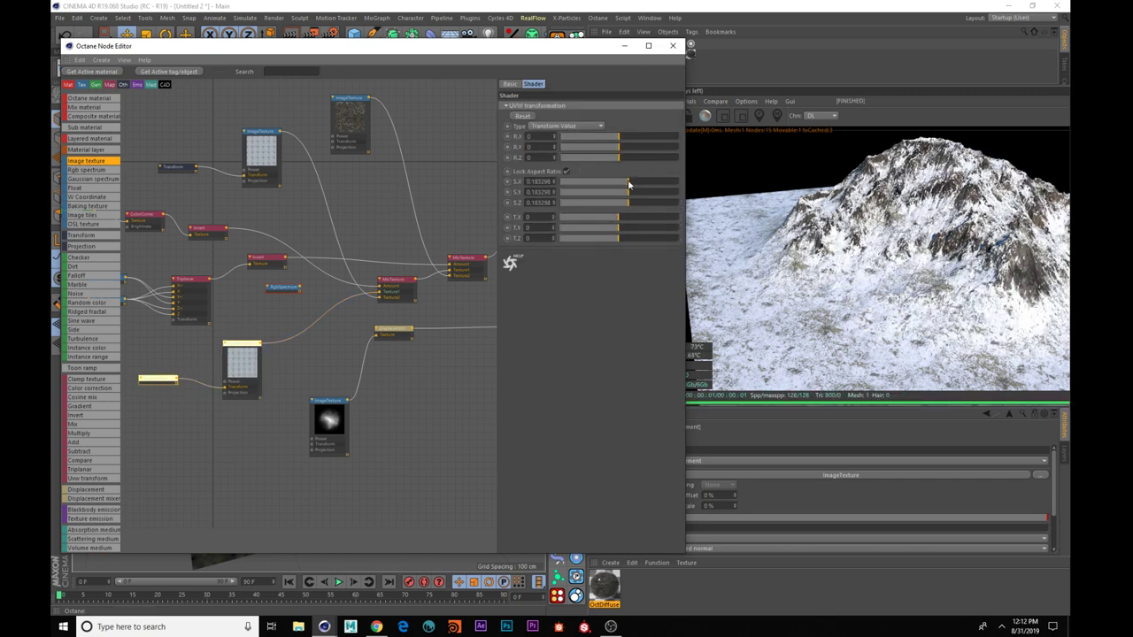
{"action": "mouse_move", "coordinate": [629, 184]}
{"action": "left_mouse_down"}
{"action": "mouse_move", "coordinate": [608, 184]}
{"action": "mouse_move", "coordinate": [654, 178]}
{"action": "mouse_move", "coordinate": [633, 181]}
{"action": "left_mouse_up"}
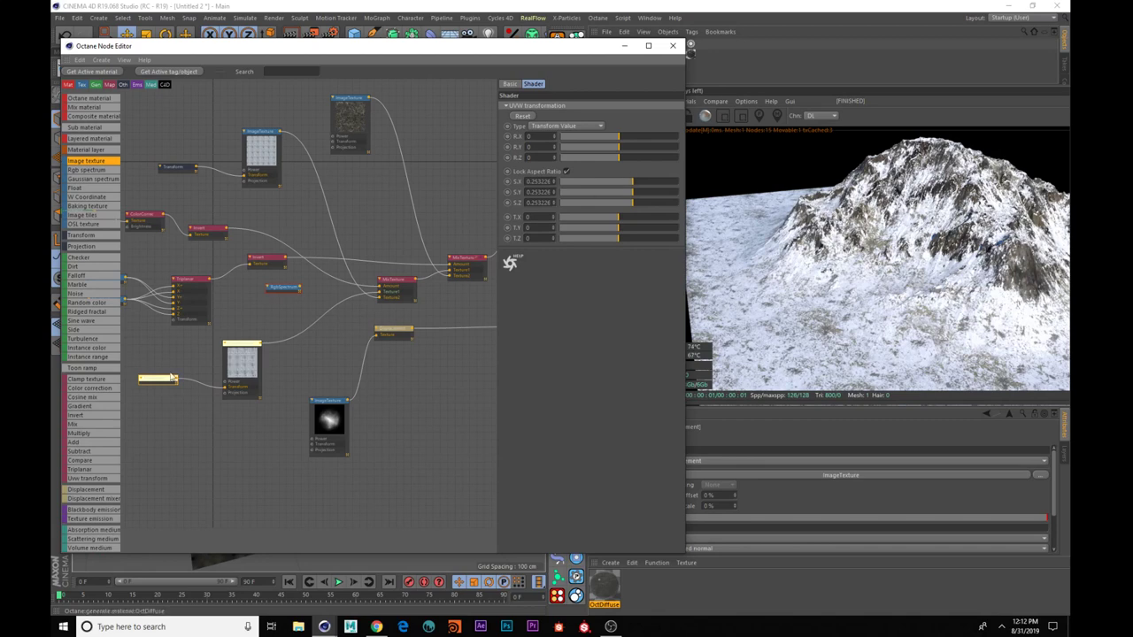
- Insert a Color Correction node between the duplicated snow ImageTexture and the first Mix
{"action": "middle_click_drag", "start_coordinate": [279, 362], "coordinate": [361, 348]}
{"action": "left_click_drag", "start_coordinate": [323, 329], "coordinate": [319, 334]}
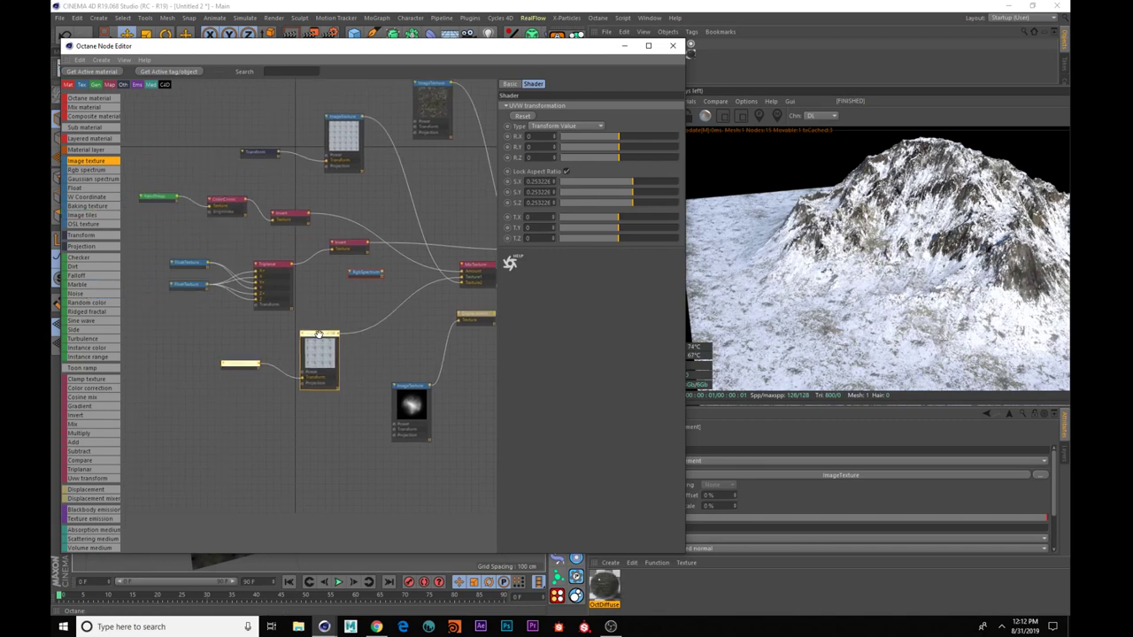
{"action": "left_click_drag", "start_coordinate": [84, 390], "coordinate": [268, 373]}
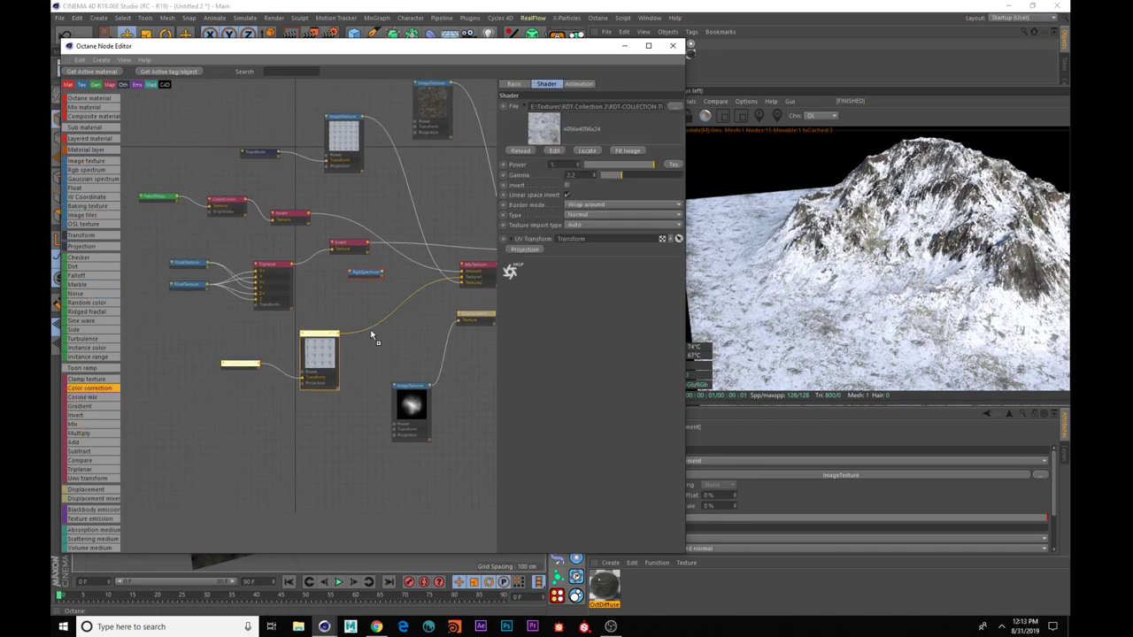
{"action": "left_click_drag", "start_coordinate": [372, 336], "coordinate": [382, 312]}
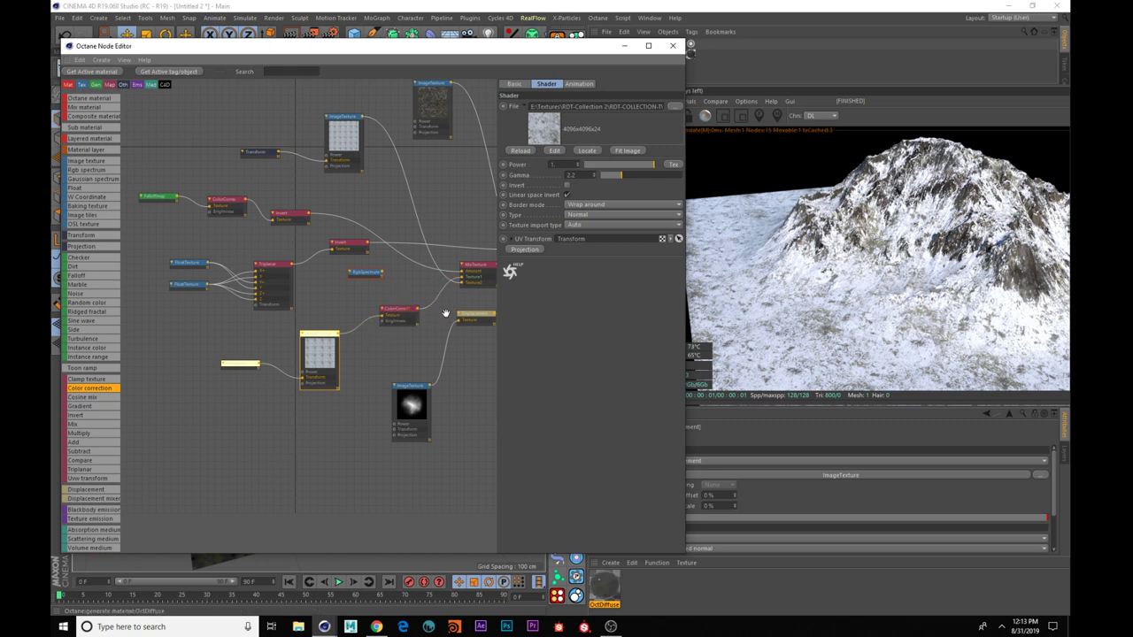
- Set the new Color Correction node's Gamma to 0.545237 to brighten the duplicated snow texture
{"action": "left_click", "coordinate": [398, 311]}
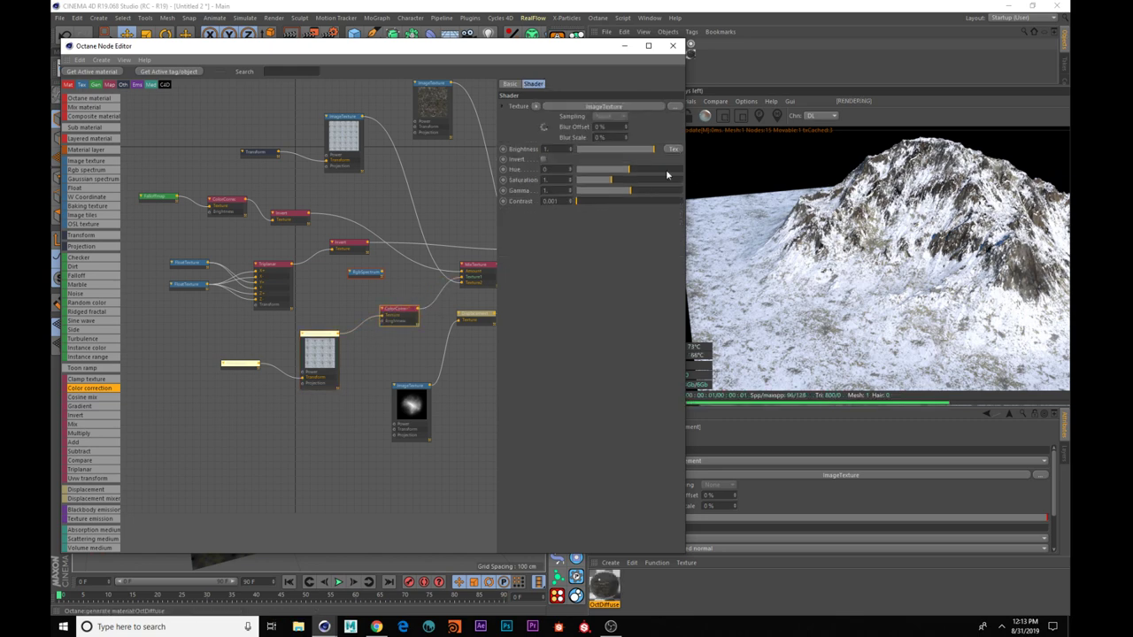
{"action": "left_click_drag", "start_coordinate": [633, 191], "coordinate": [621, 191]}
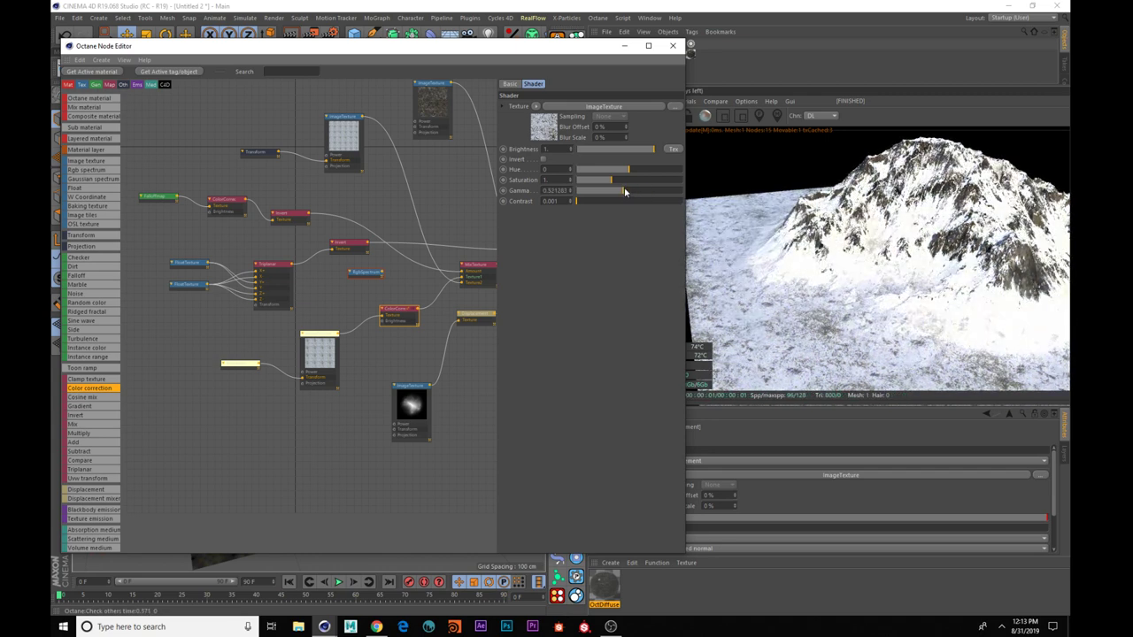
{"action": "left_click_drag", "start_coordinate": [623, 191], "coordinate": [624, 191]}
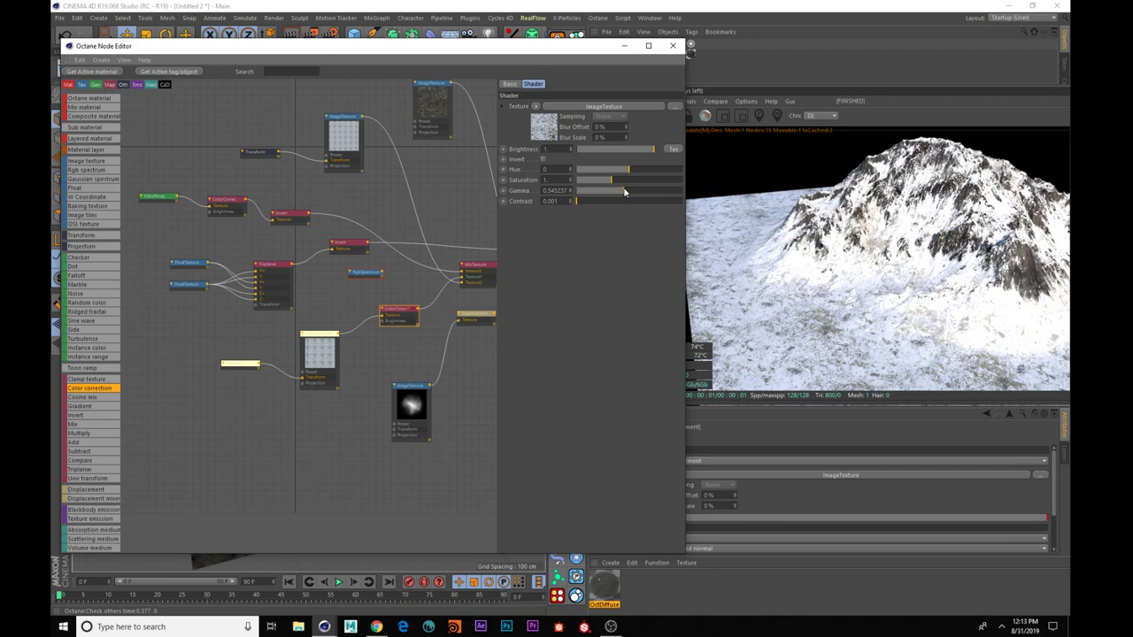
- Open the settings of the Falloff node that drives the first Mix's slope mask
{"action": "middle_click_drag", "start_coordinate": [375, 292], "coordinate": [331, 319]}
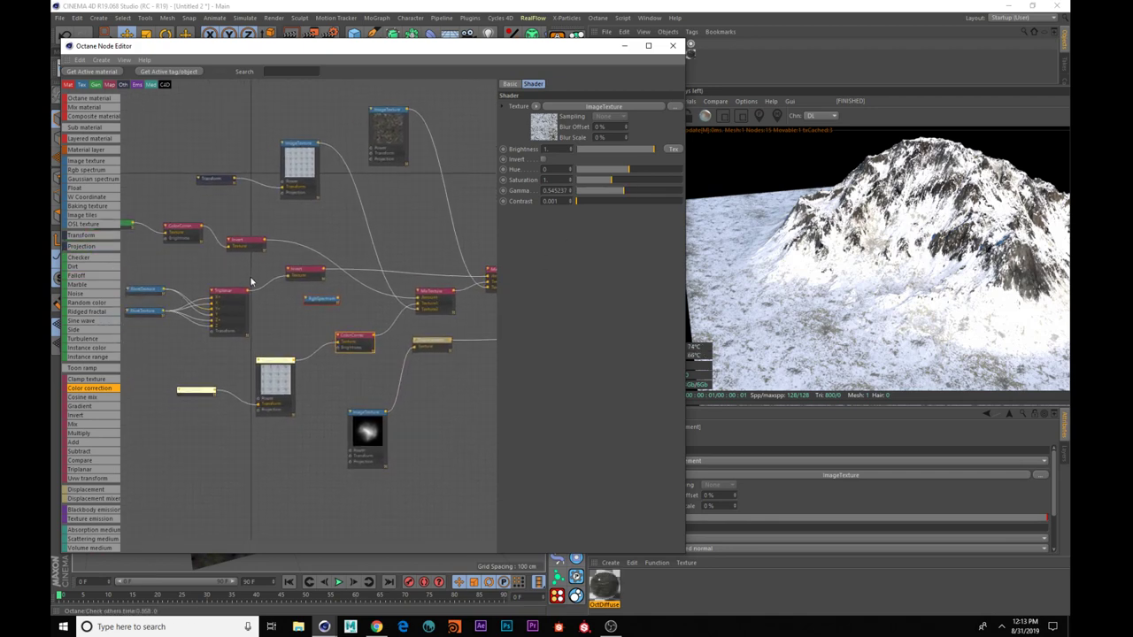
{"action": "middle_click_drag", "start_coordinate": [253, 283], "coordinate": [309, 271]}
{"action": "left_click", "coordinate": [202, 227]}
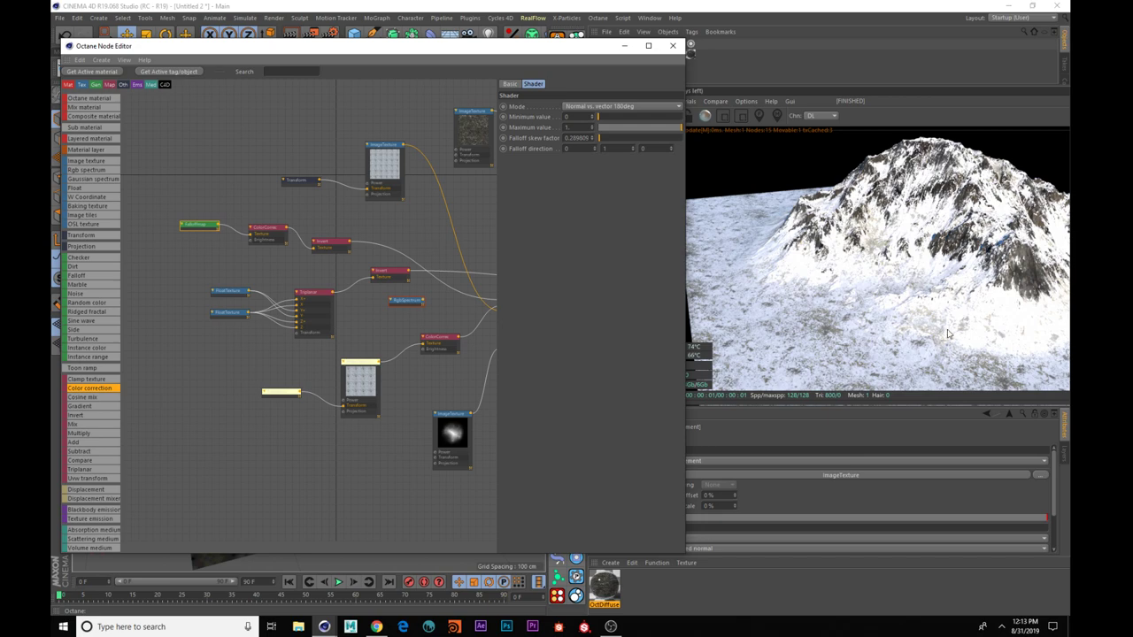
- Set the specular float of the OctDiffuse material to about 0.447
{"action": "mouse_move", "coordinate": [947, 333]}
{"action": "left_mouse_down"}
{"action": "mouse_move", "coordinate": [978, 352]}
{"action": "mouse_move", "coordinate": [974, 323]}
{"action": "mouse_move", "coordinate": [942, 320]}
{"action": "mouse_move", "coordinate": [930, 335]}
{"action": "left_mouse_up"}
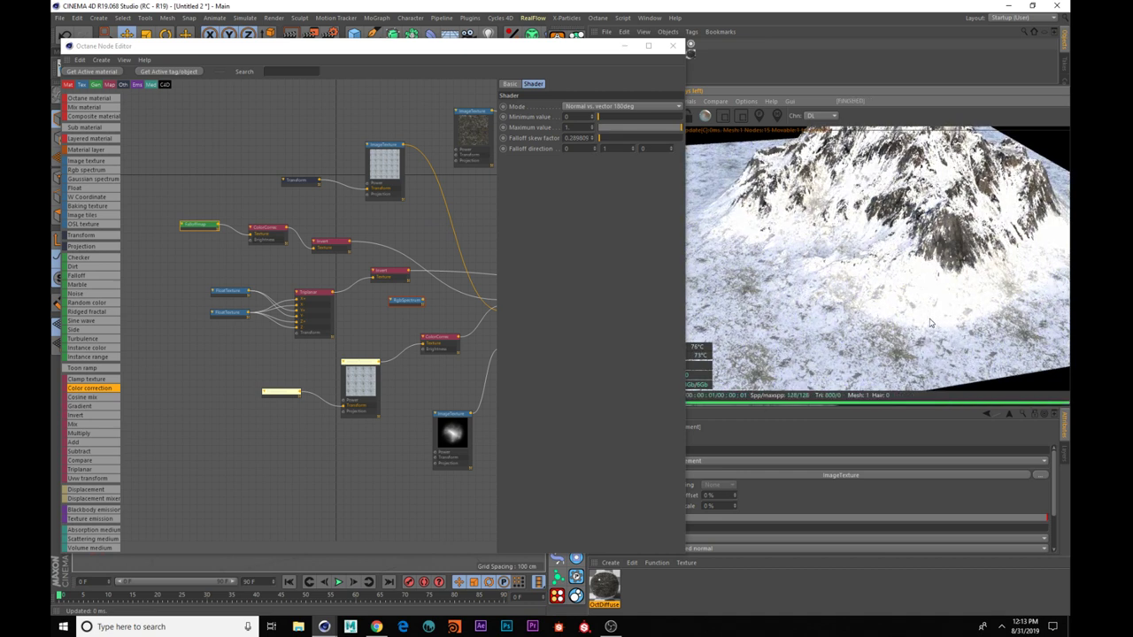
{"action": "left_click_drag", "start_coordinate": [907, 338], "coordinate": [766, 329]}
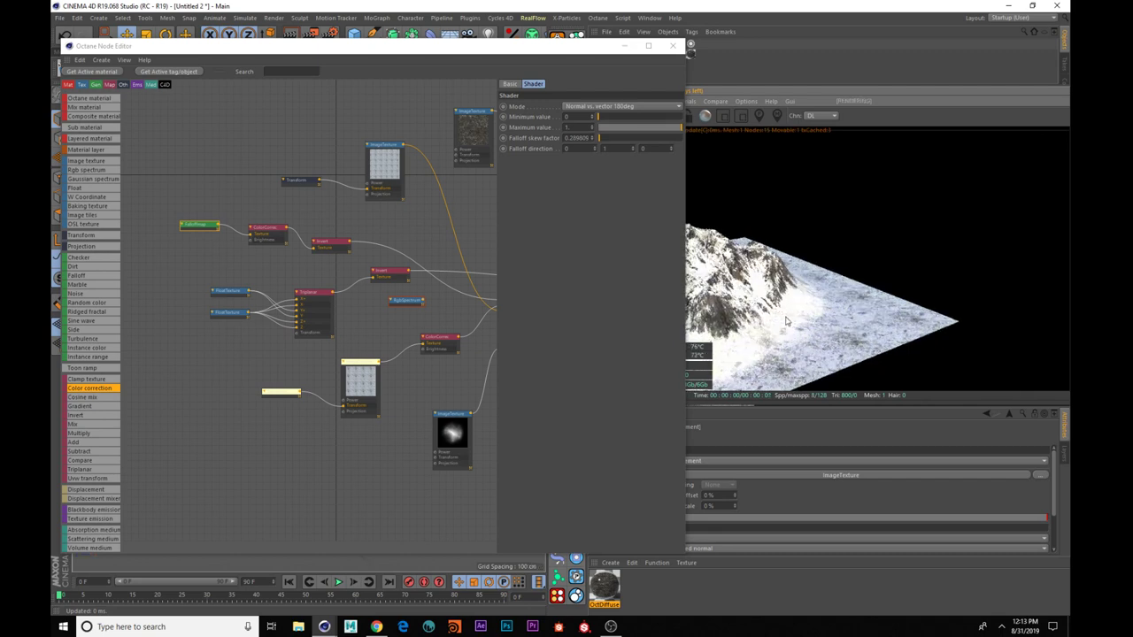
{"action": "middle_click_drag", "start_coordinate": [831, 290], "coordinate": [974, 221]}
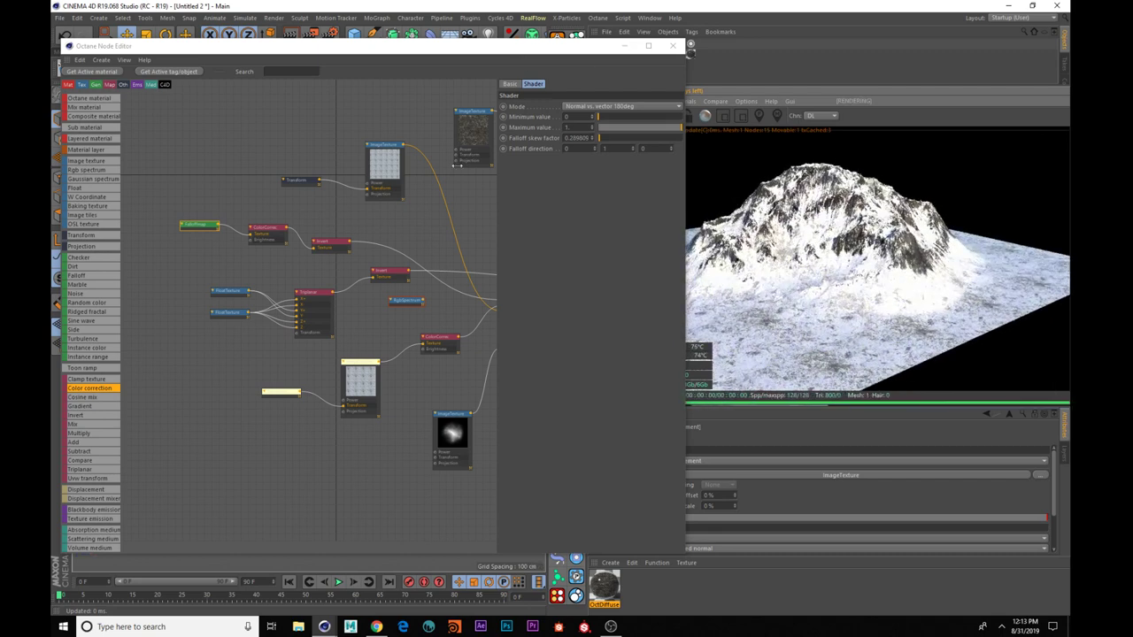
{"action": "middle_click_drag", "start_coordinate": [461, 223], "coordinate": [309, 231]}
{"action": "middle_click_drag", "start_coordinate": [381, 248], "coordinate": [306, 253]}
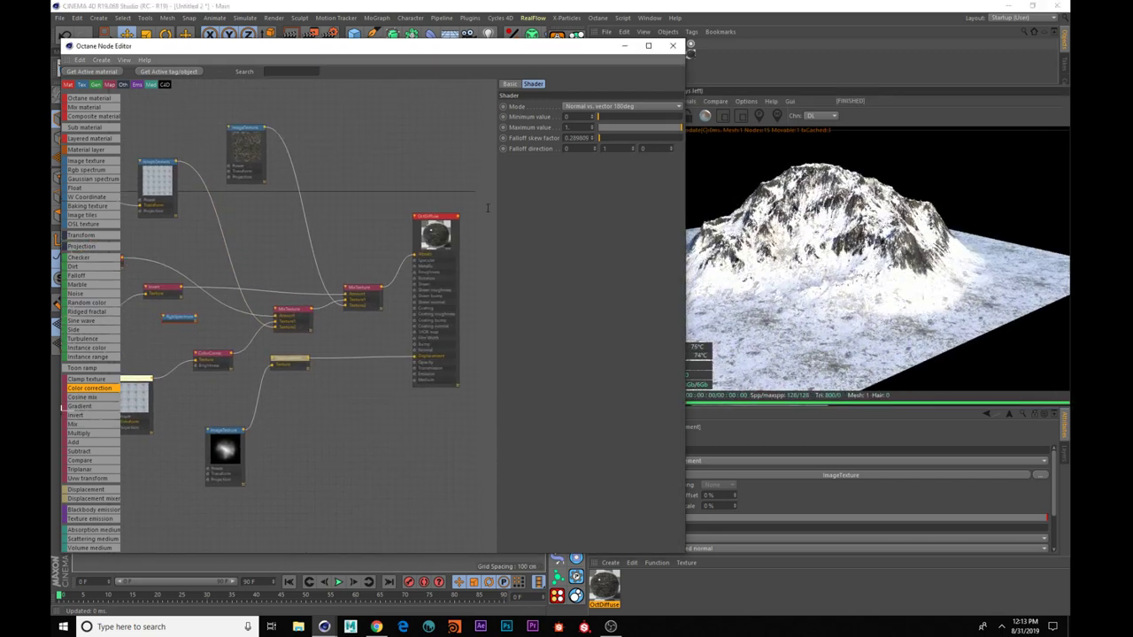
{"action": "left_click", "coordinate": [434, 215]}
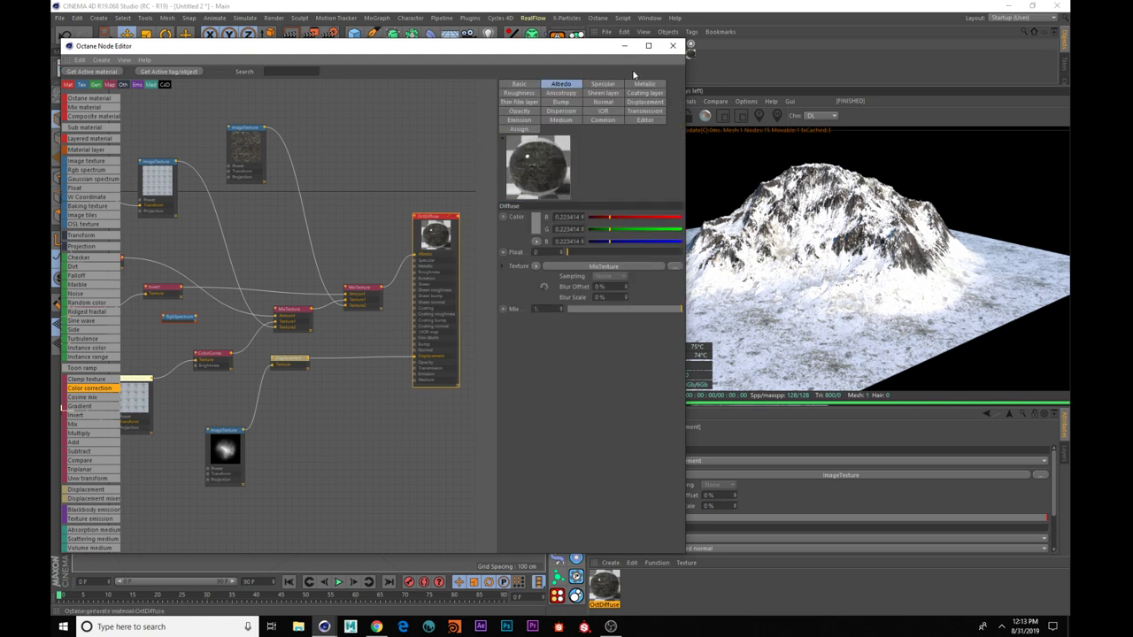
{"action": "left_click", "coordinate": [604, 84]}
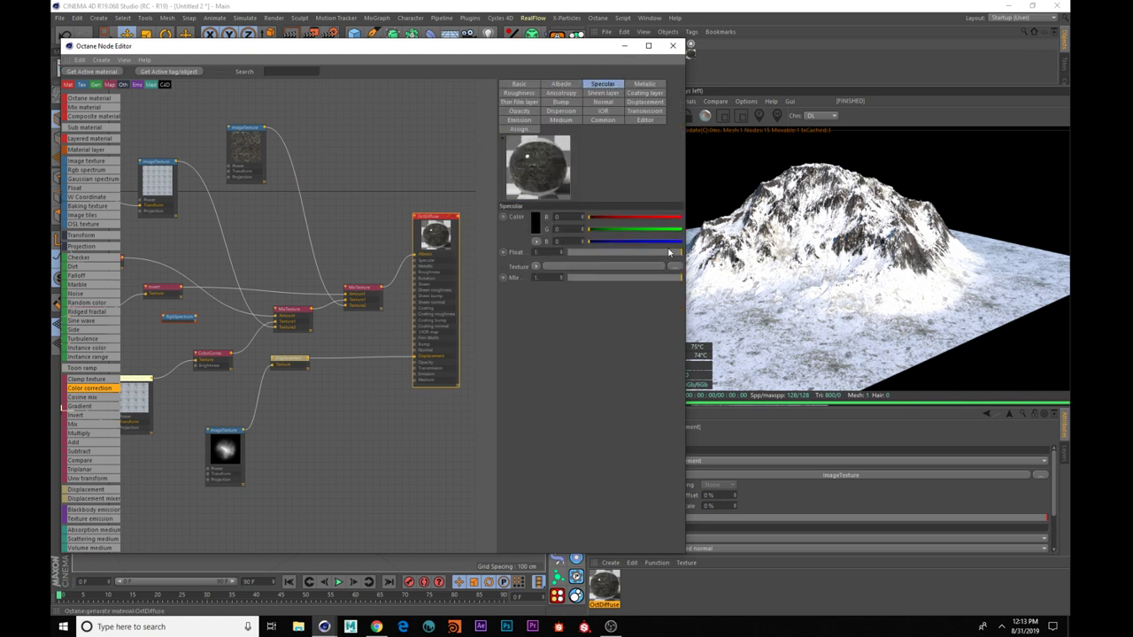
{"action": "left_click_drag", "start_coordinate": [678, 254], "coordinate": [623, 255]}
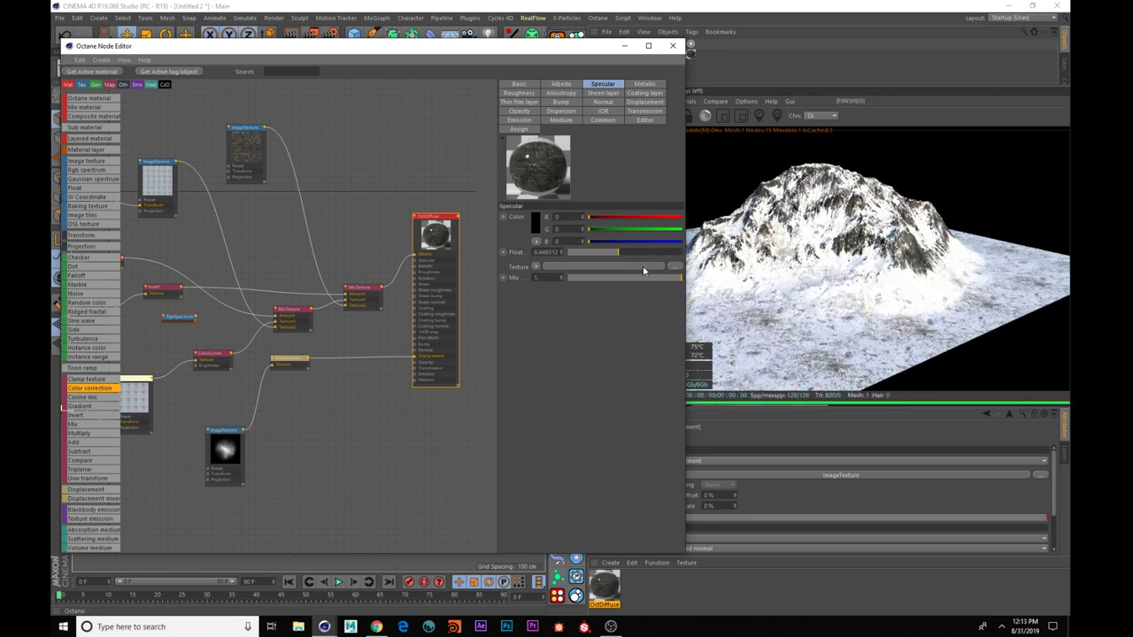
{"action": "left_click_drag", "start_coordinate": [833, 303], "coordinate": [849, 262]}
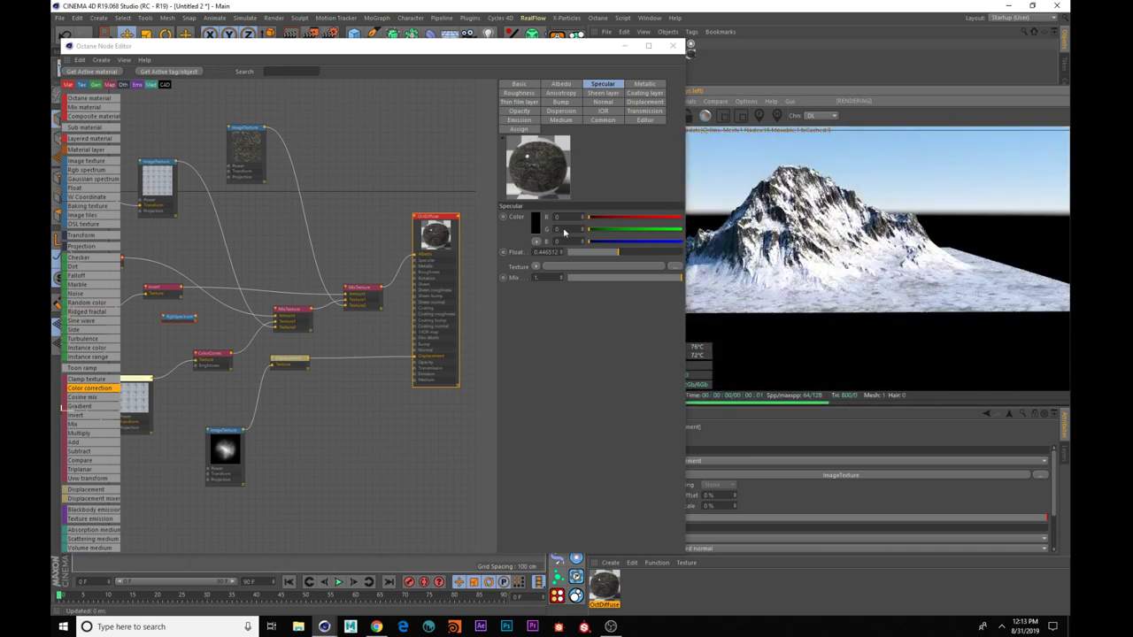
- Set the roughness float of the OctDiffuse material to about 0.586
{"action": "left_click", "coordinate": [518, 93]}
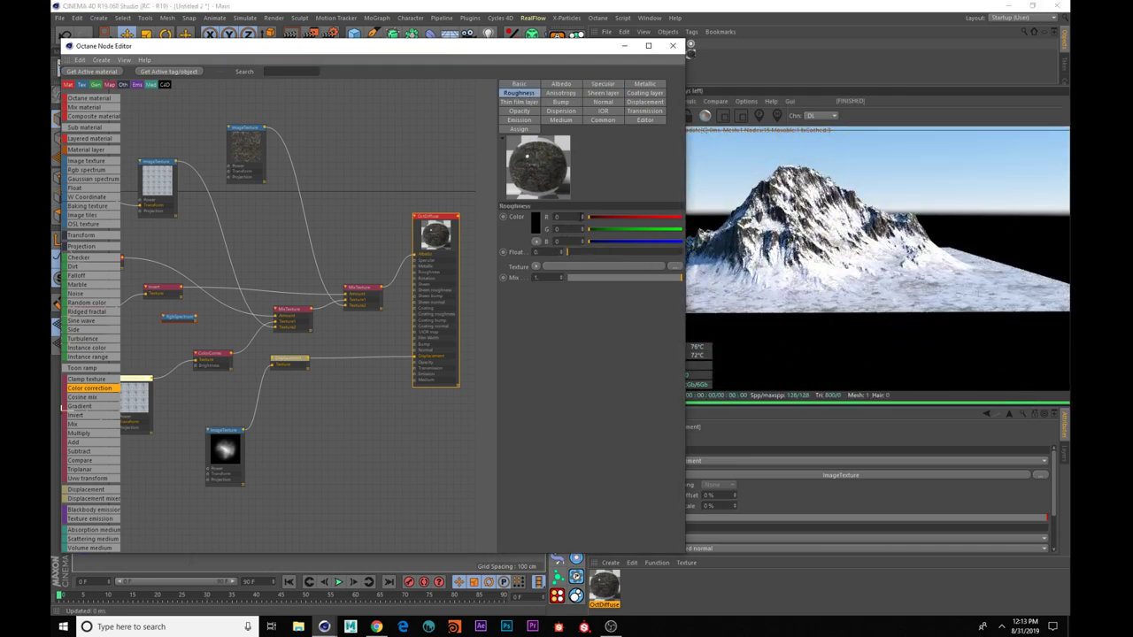
{"action": "left_click", "coordinate": [633, 254]}
{"action": "left_click", "coordinate": [634, 253]}
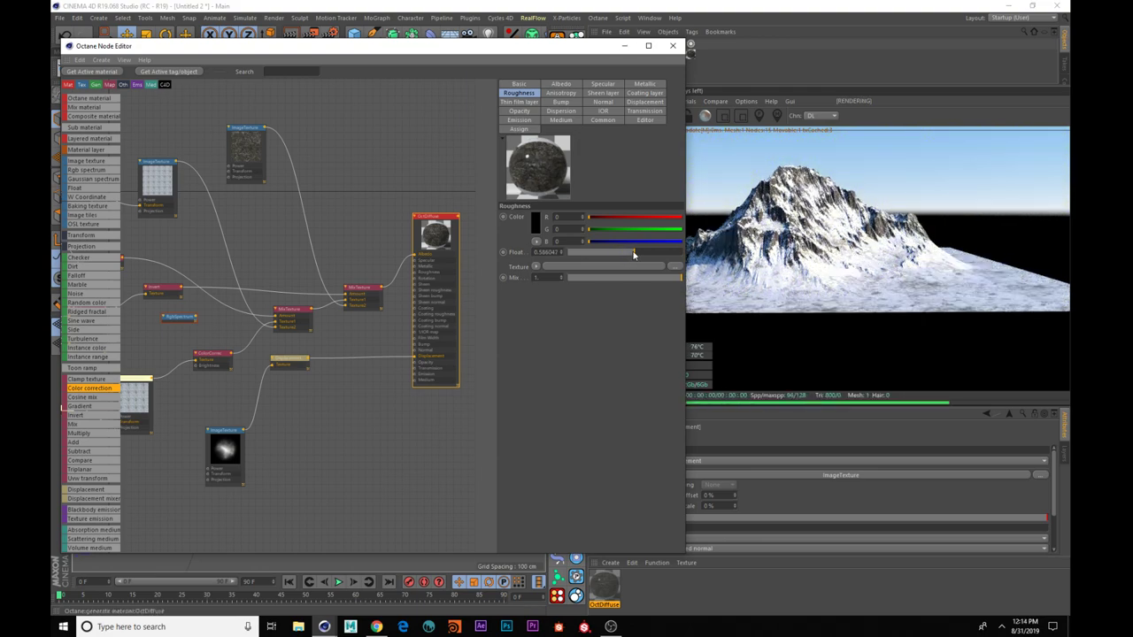
{"action": "left_click_drag", "start_coordinate": [841, 266], "coordinate": [897, 292]}
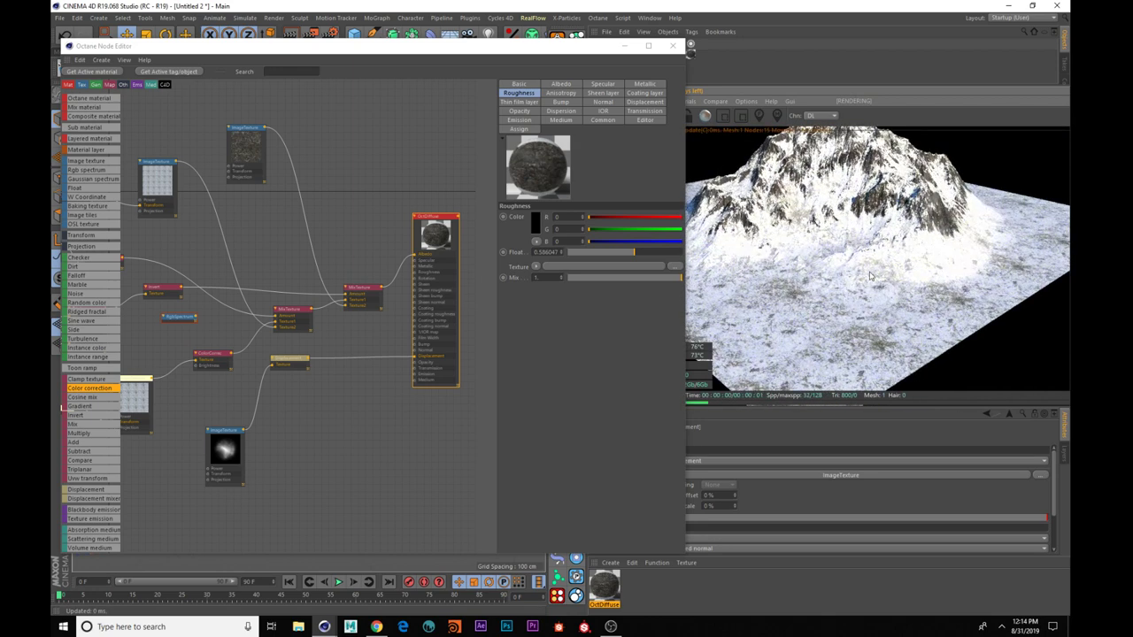
- Set the contrast to about 11.7 on the color correction node fed by the falloff map
{"action": "scroll", "coordinate": [869, 273], "scroll_direction": "up", "scroll_amount": 1}
{"action": "middle_click_drag", "start_coordinate": [333, 258], "coordinate": [431, 258]}
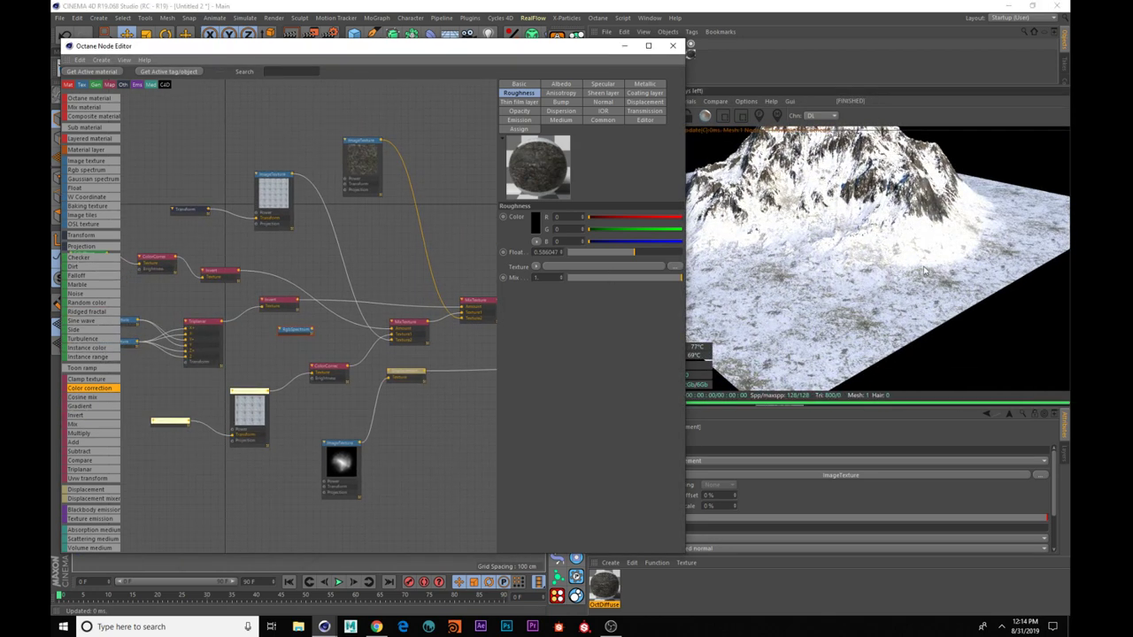
{"action": "middle_click_drag", "start_coordinate": [910, 246], "coordinate": [909, 273]}
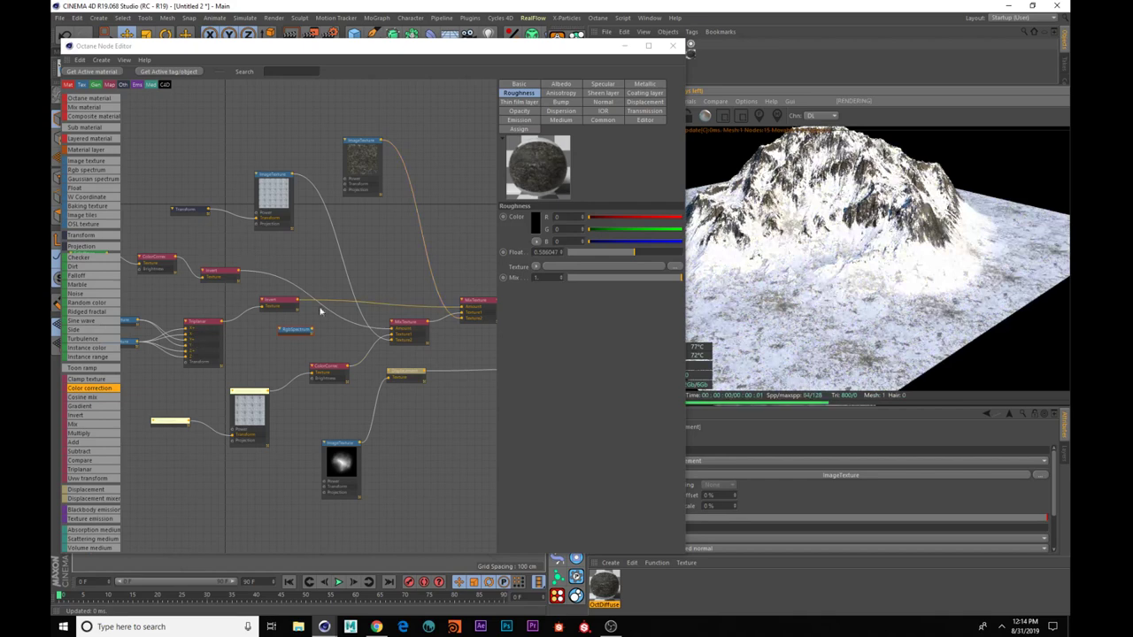
{"action": "middle_click_drag", "start_coordinate": [288, 308], "coordinate": [251, 237]}
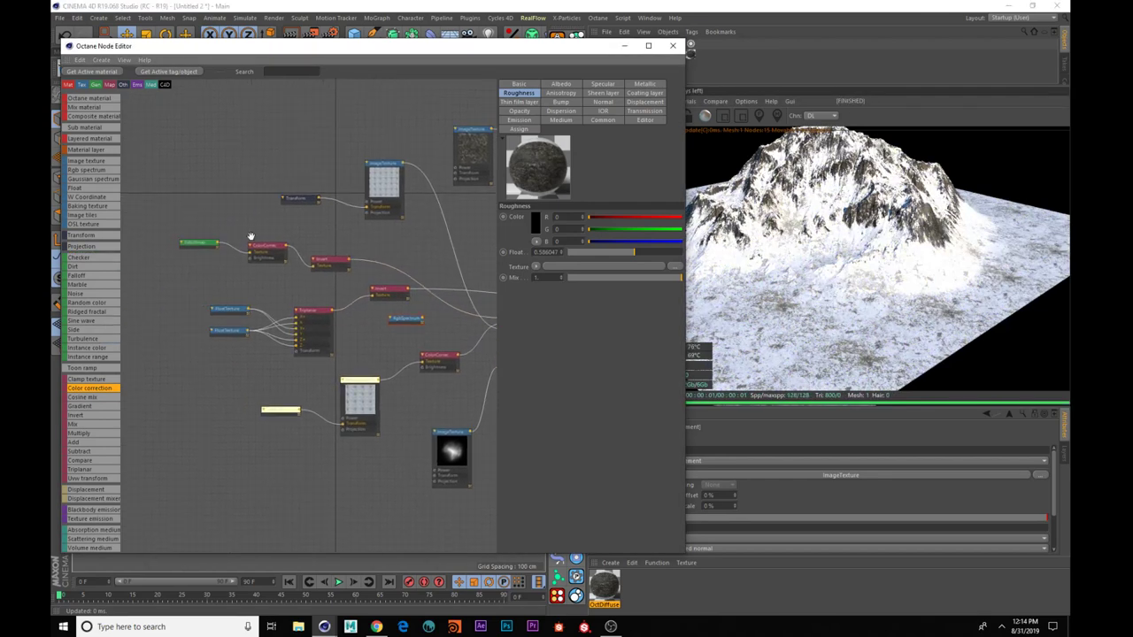
{"action": "left_click", "coordinate": [275, 252]}
{"action": "left_click_drag", "start_coordinate": [652, 205], "coordinate": [646, 206]}
{"action": "left_click_drag", "start_coordinate": [652, 206], "coordinate": [650, 205]}
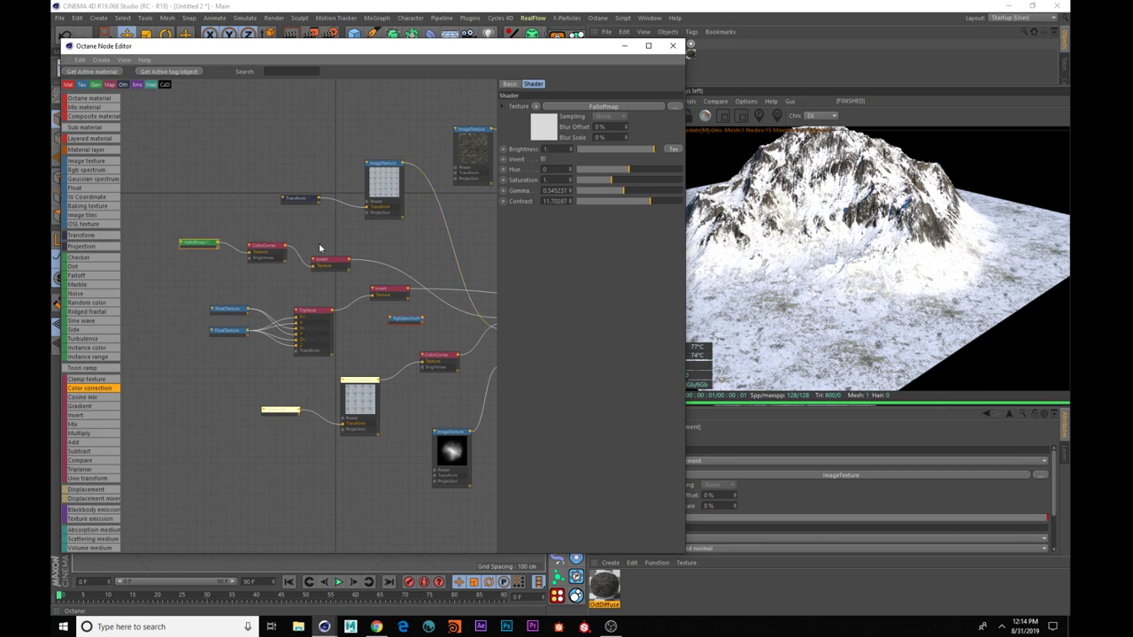
- Set the falloff map's skew factor to about 1.53 and check the snow coverage on the mountain
{"action": "left_click", "coordinate": [602, 106]}
{"action": "left_click_drag", "start_coordinate": [600, 142], "coordinate": [602, 145]}
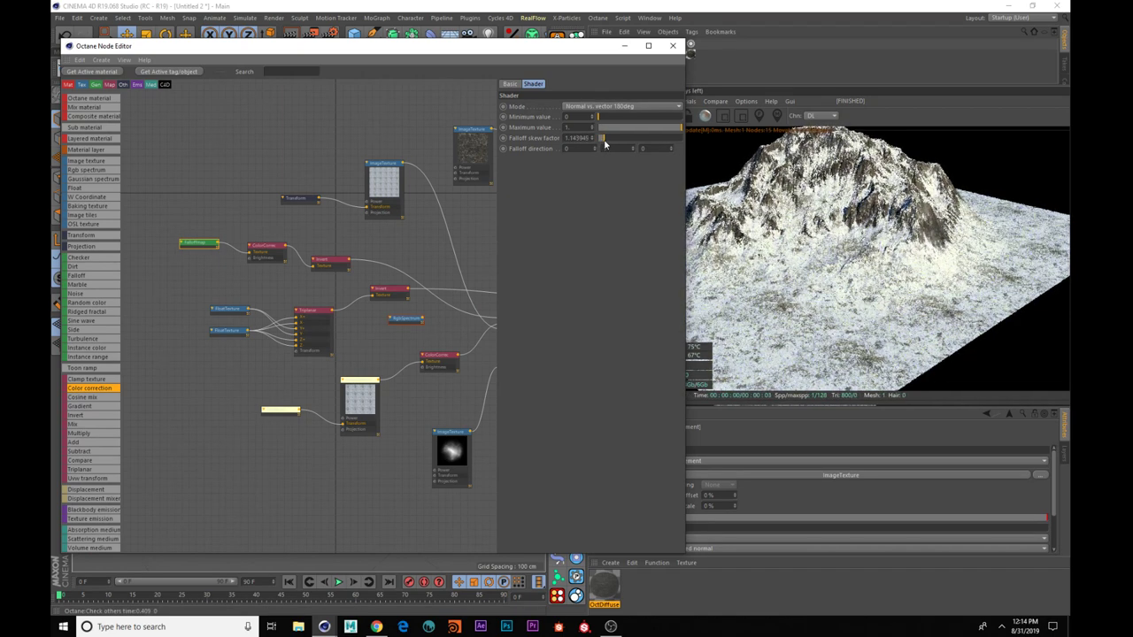
{"action": "left_click_drag", "start_coordinate": [604, 144], "coordinate": [606, 144]}
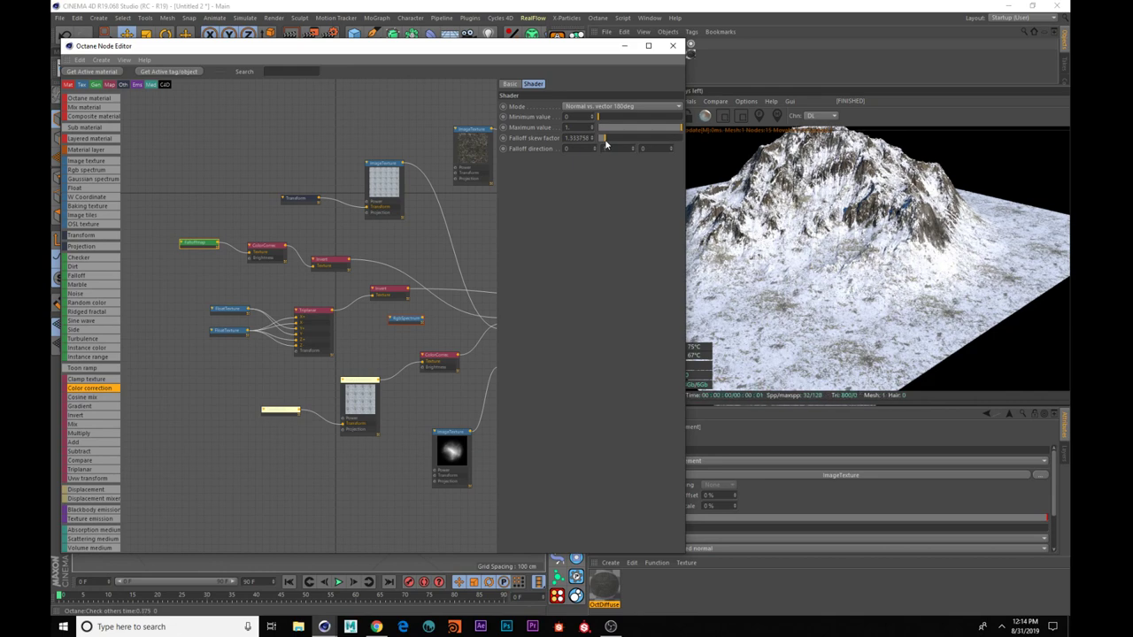
{"action": "left_click_drag", "start_coordinate": [927, 269], "coordinate": [823, 293]}
{"action": "scroll", "coordinate": [890, 274], "scroll_direction": "up", "scroll_amount": 3}
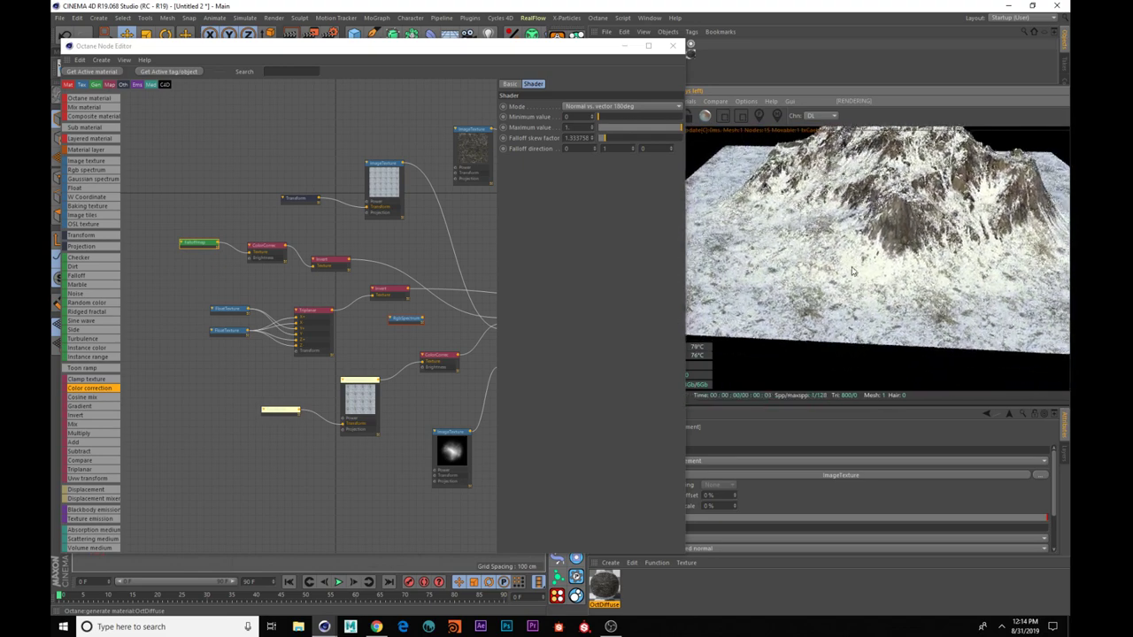
{"action": "scroll", "coordinate": [889, 274], "scroll_direction": "down", "scroll_amount": 5}
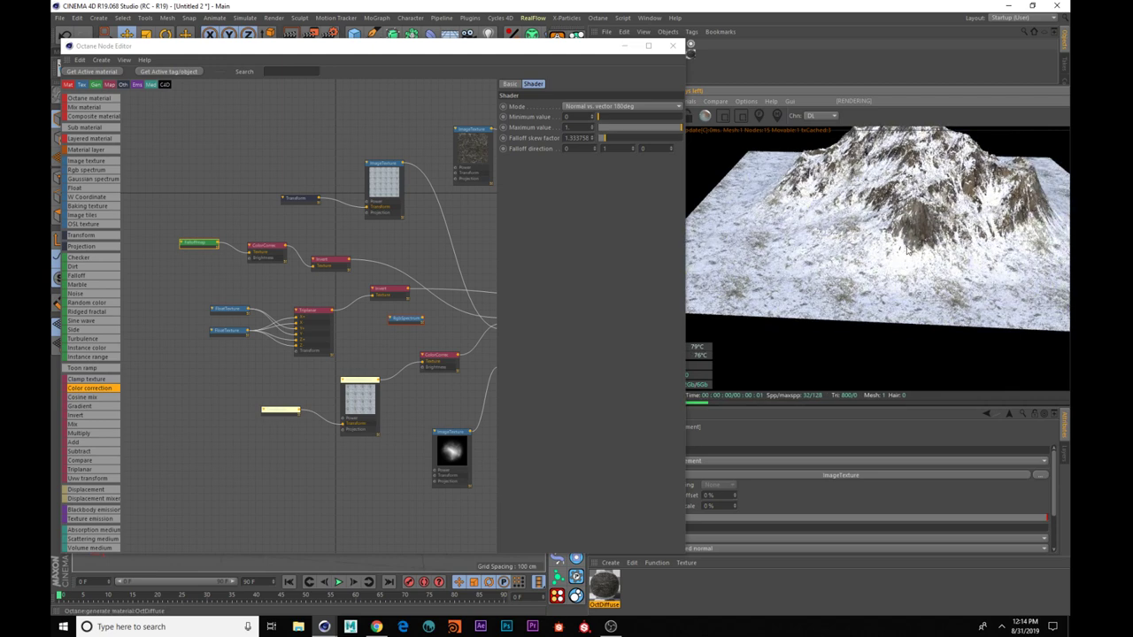
- Connect a new Transform node to the cliff image texture and scale it uniformly to about 0.113
{"action": "middle_click_drag", "start_coordinate": [416, 293], "coordinate": [257, 266]}
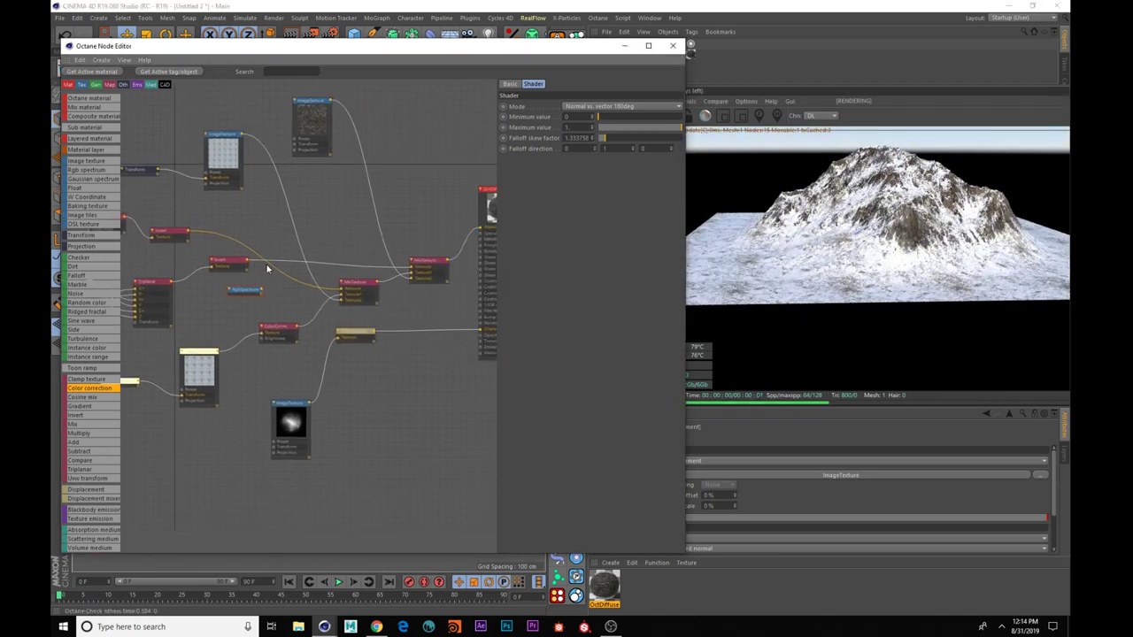
{"action": "middle_click_drag", "start_coordinate": [369, 191], "coordinate": [415, 247]}
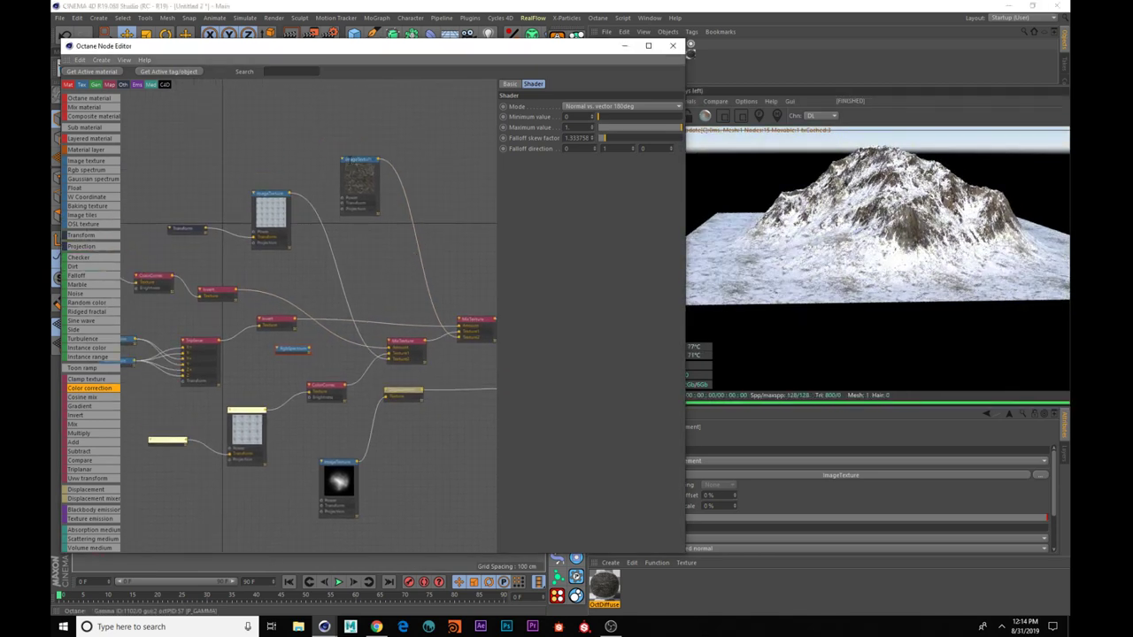
{"action": "left_click_drag", "start_coordinate": [352, 159], "coordinate": [374, 149]}
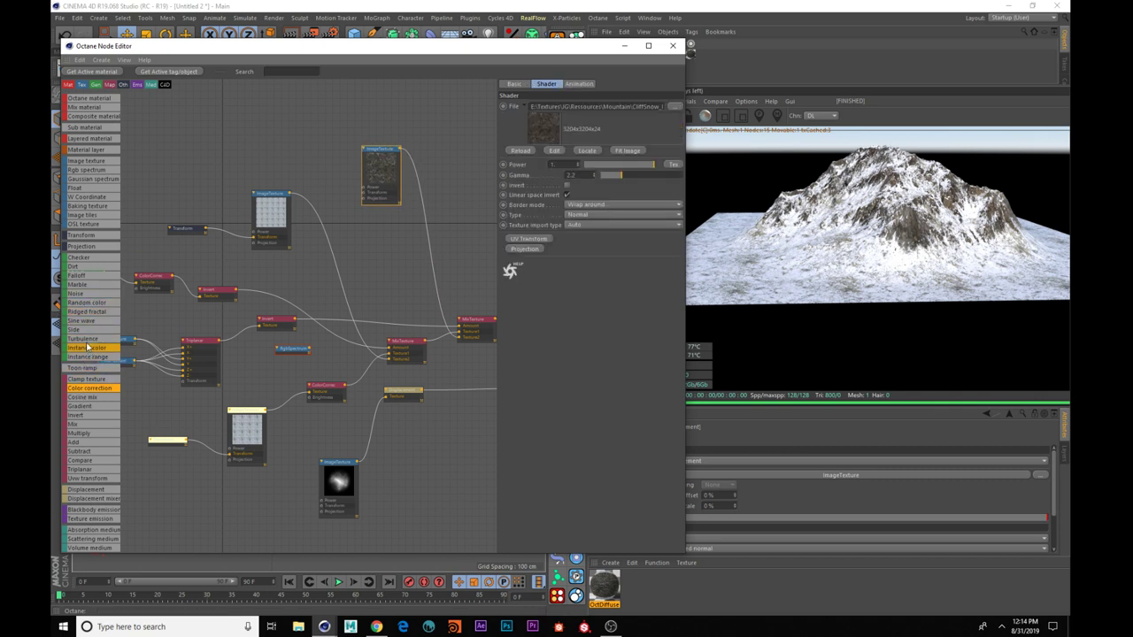
{"action": "left_click", "coordinate": [97, 236]}
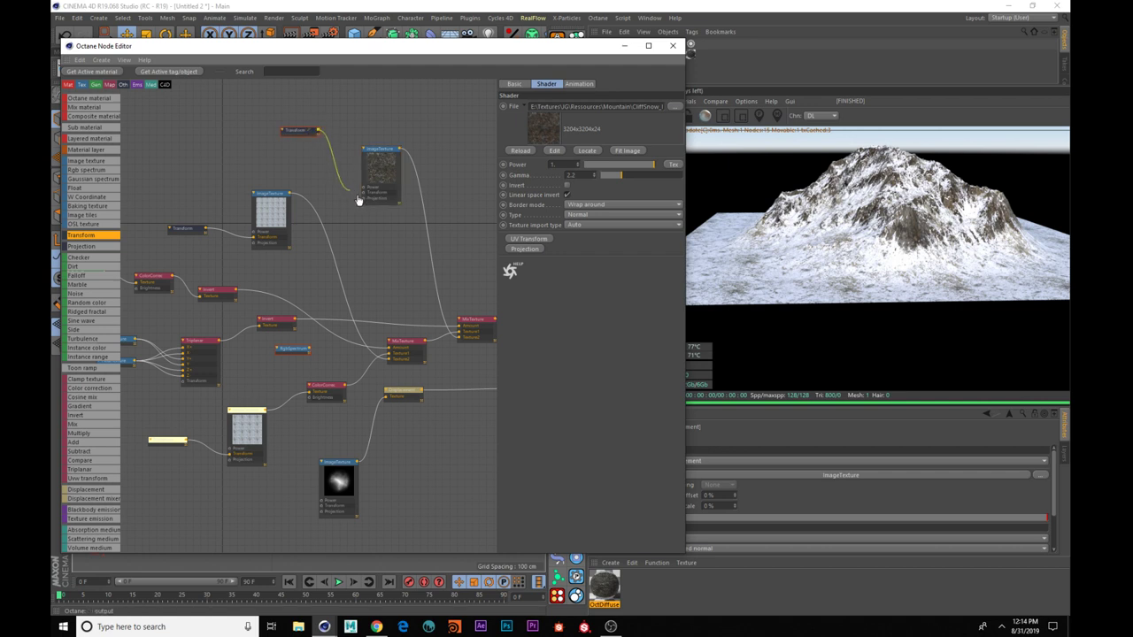
{"action": "left_click_drag", "start_coordinate": [295, 130], "coordinate": [278, 138]}
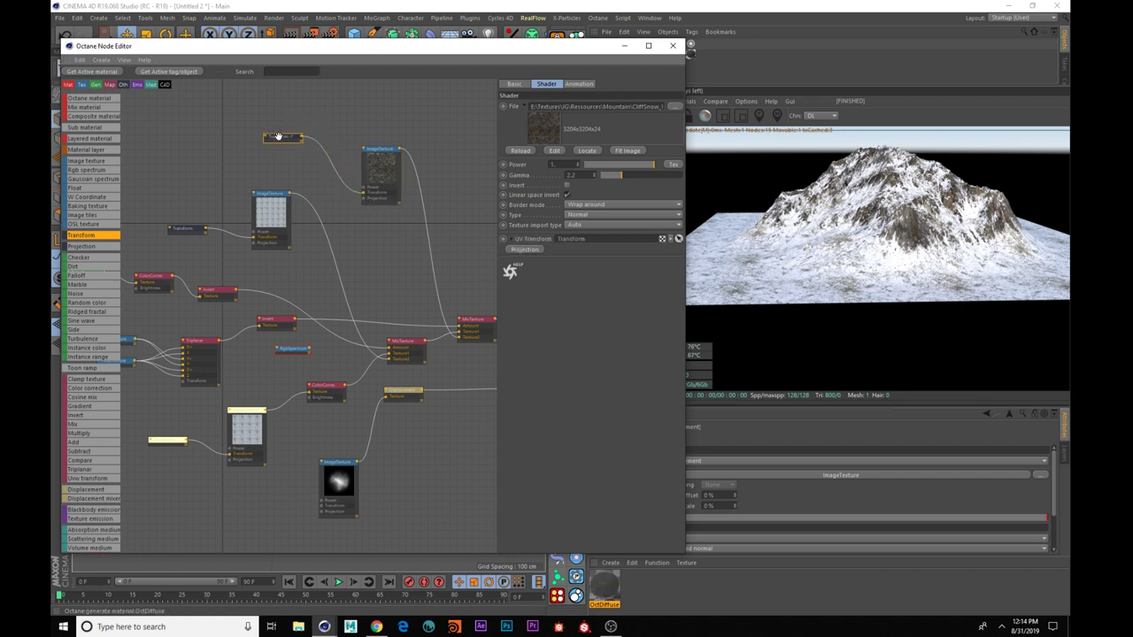
{"action": "left_click_drag", "start_coordinate": [651, 183], "coordinate": [622, 182]}
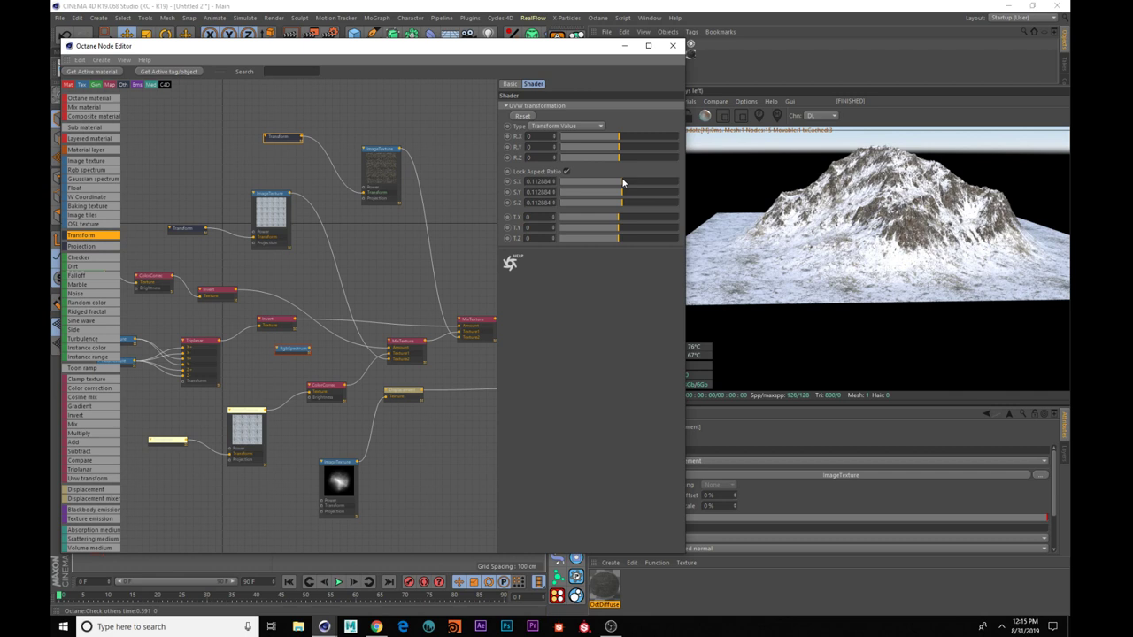
- Insert a Color correction node between the cliff image texture and the second texture input of the final mix texture
{"action": "left_click", "coordinate": [373, 148]}
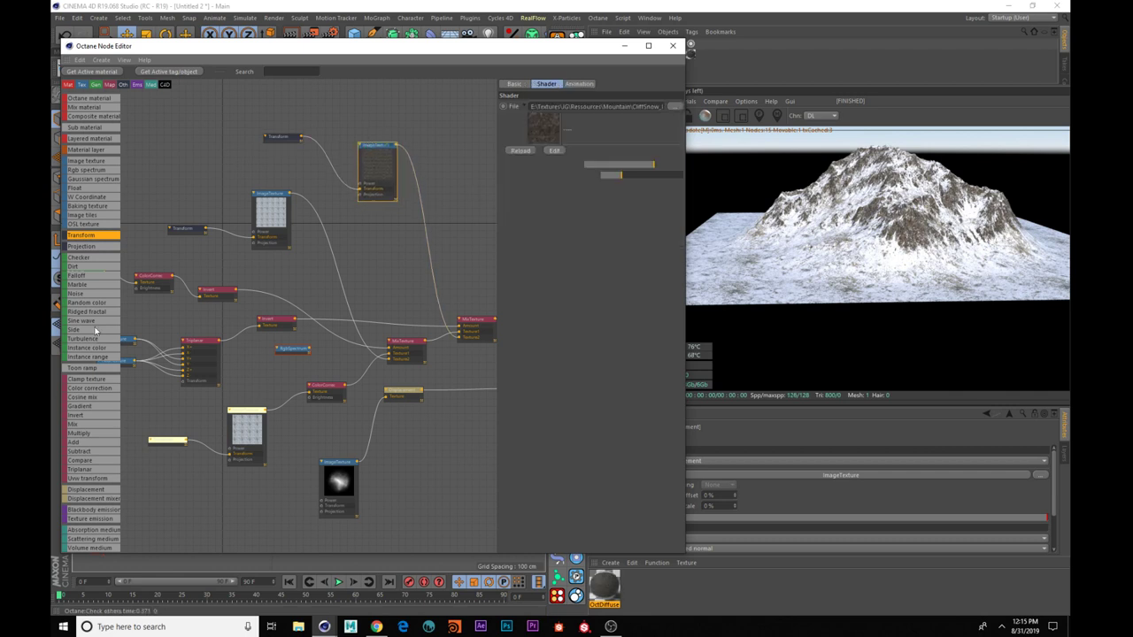
{"action": "left_click_drag", "start_coordinate": [79, 389], "coordinate": [436, 216]}
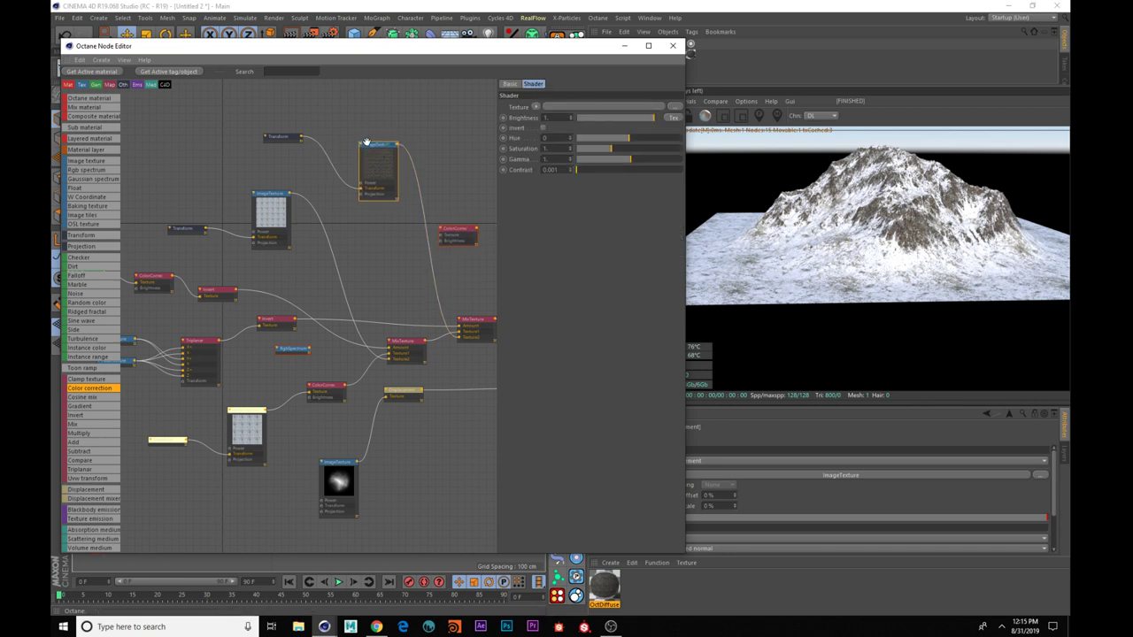
{"action": "left_click_drag", "start_coordinate": [379, 156], "coordinate": [355, 131]}
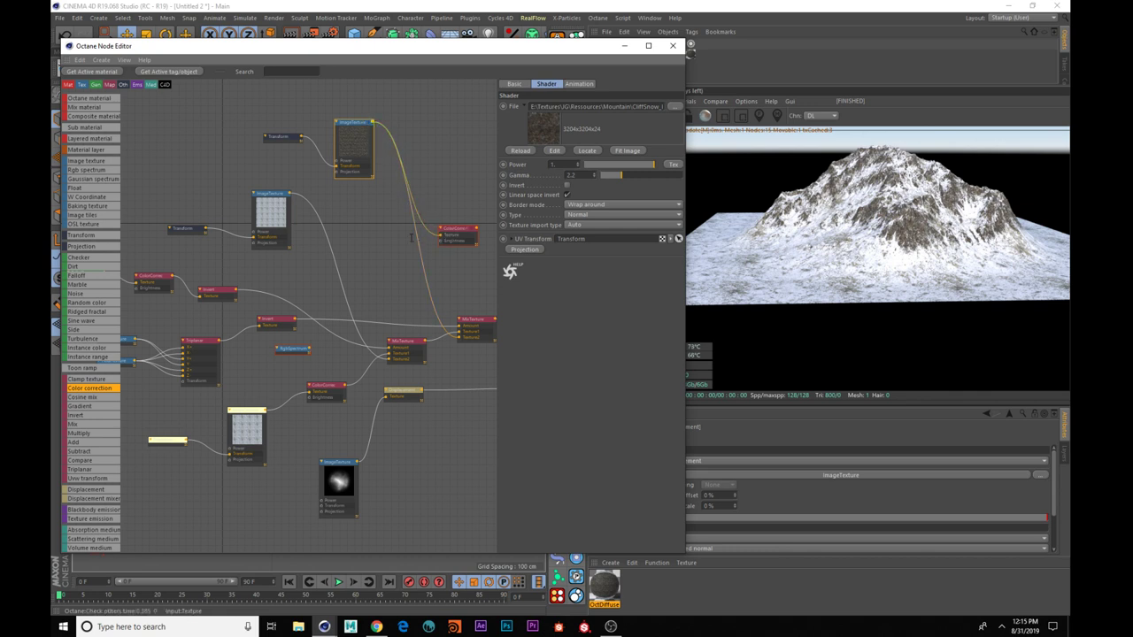
{"action": "left_click", "coordinate": [451, 238]}
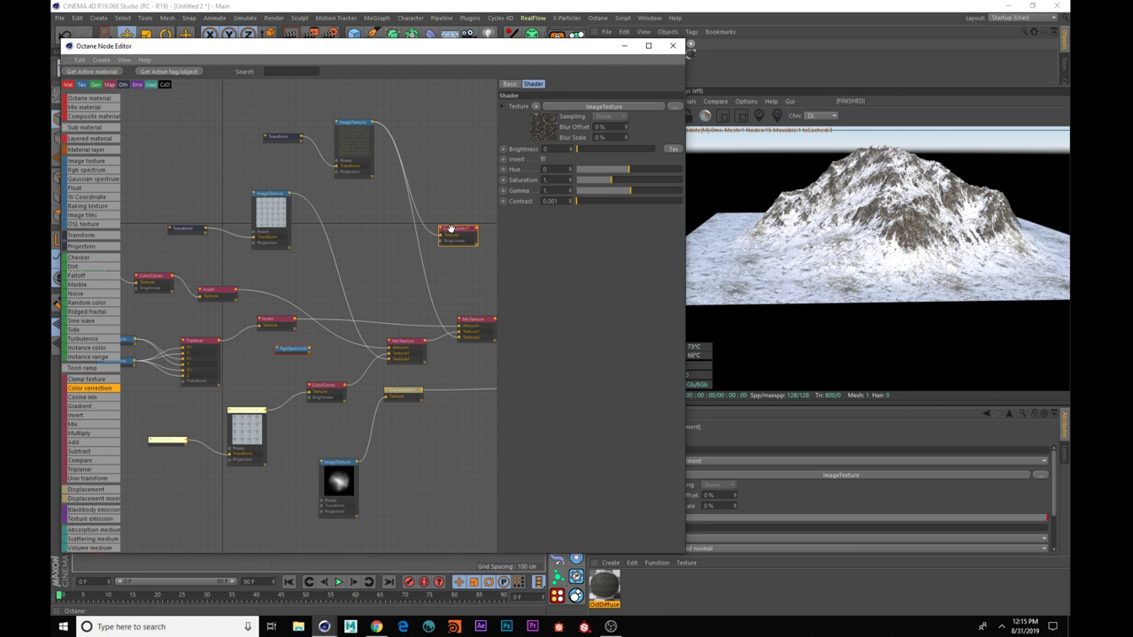
{"action": "left_click_drag", "start_coordinate": [450, 229], "coordinate": [383, 239]}
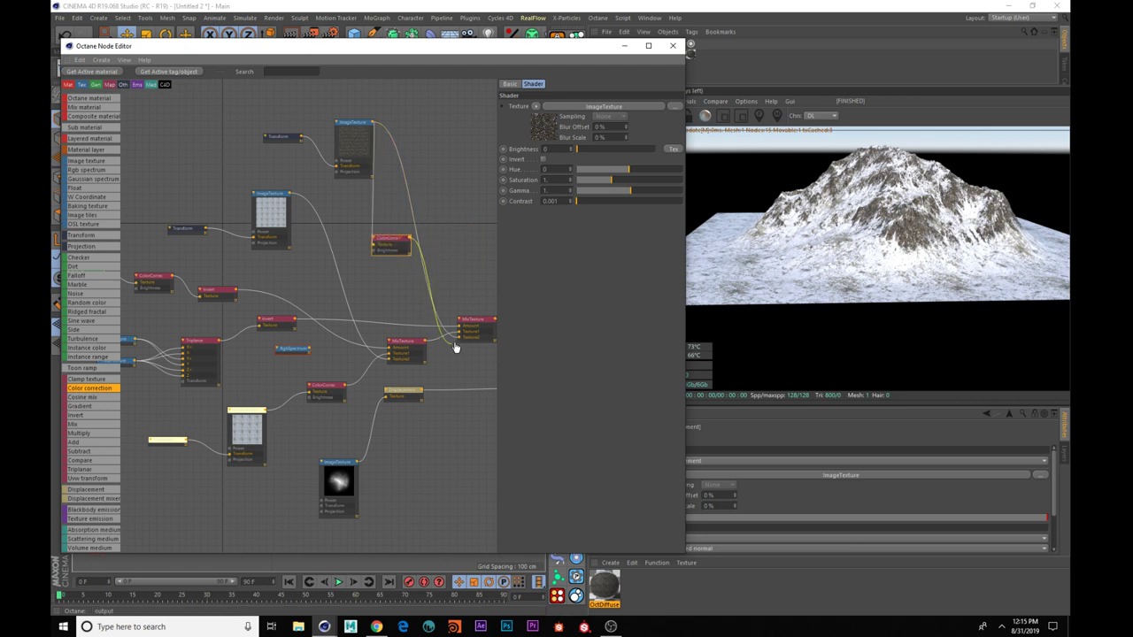
{"action": "left_click_drag", "start_coordinate": [459, 342], "coordinate": [459, 338]}
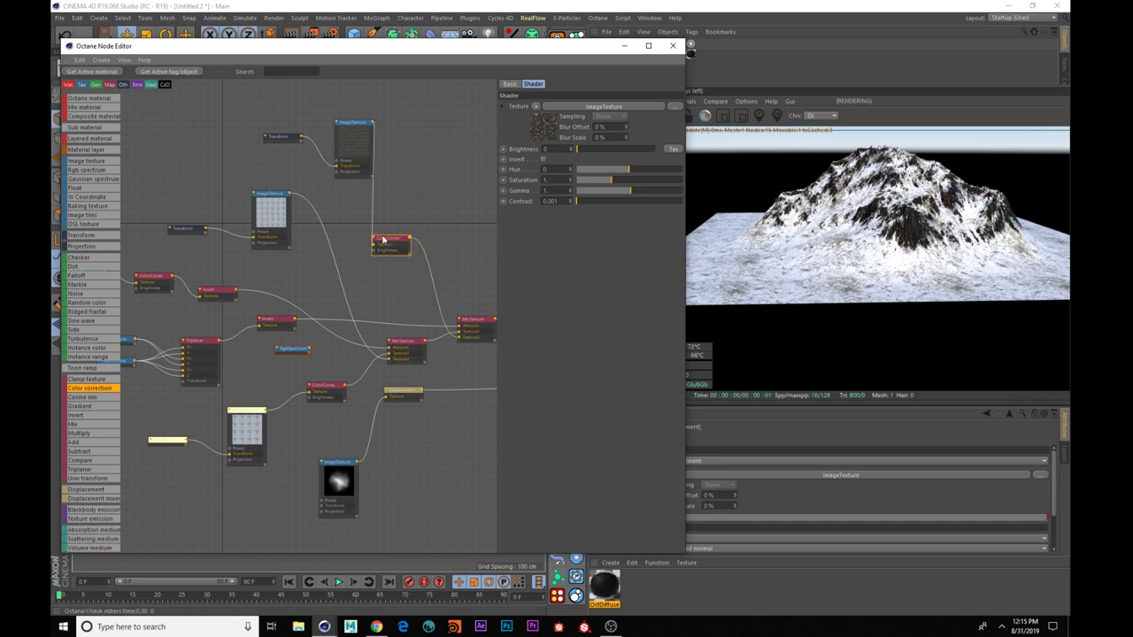
{"action": "left_click_drag", "start_coordinate": [386, 240], "coordinate": [415, 212]}
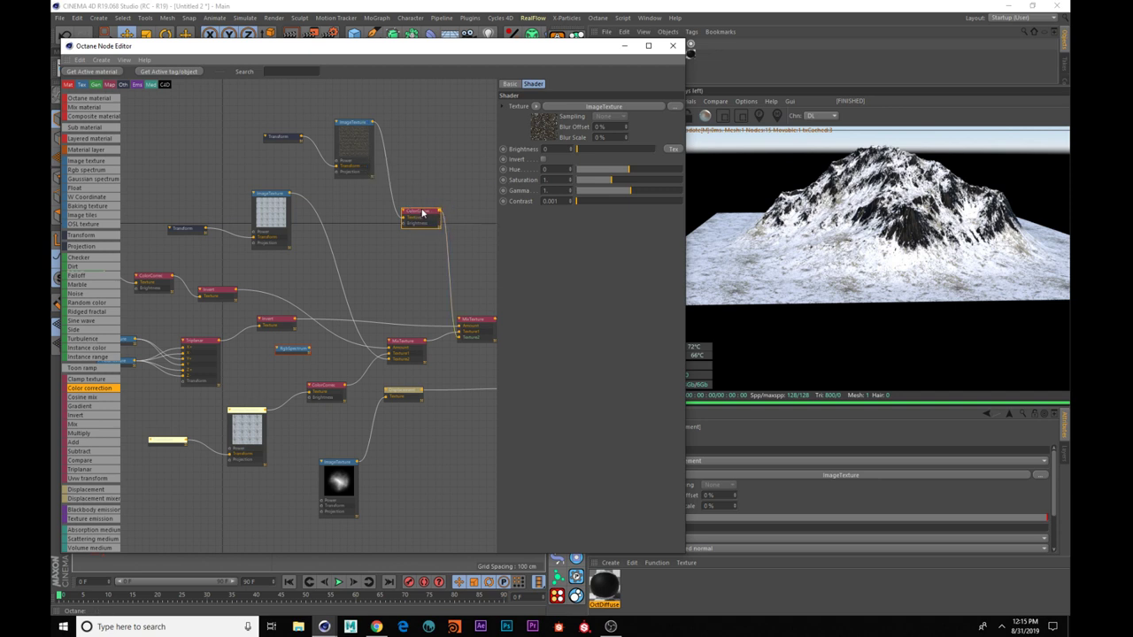
{"action": "left_click_drag", "start_coordinate": [415, 212], "coordinate": [422, 203]}
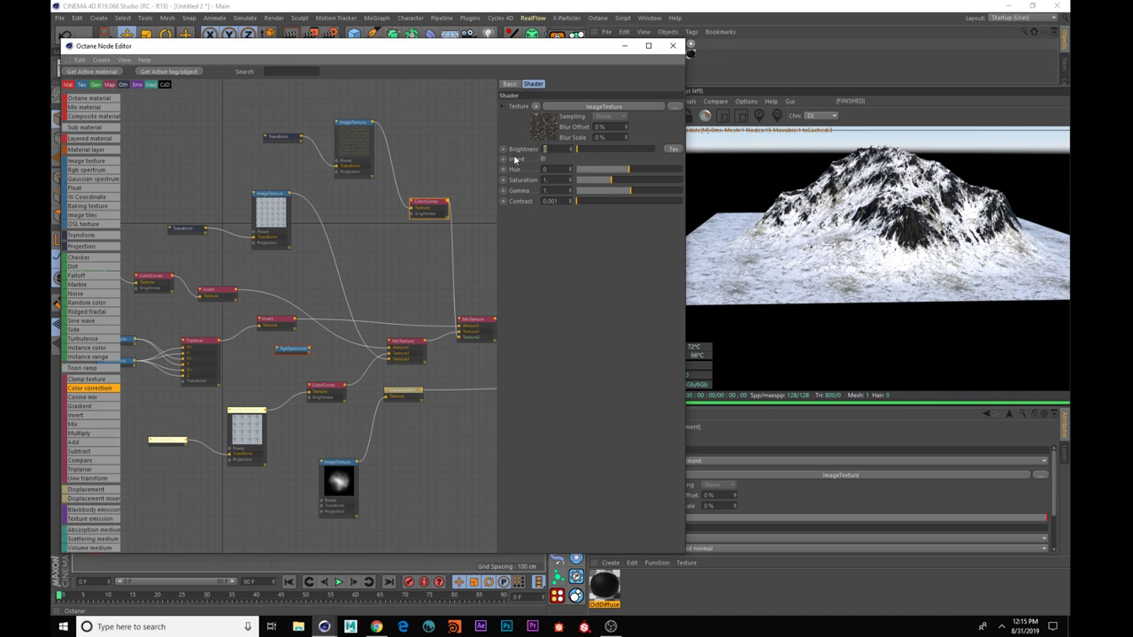
- Set the cliff texture's color correction to brightness 1 and gamma about 0.52
{"action": "key", "text": "Return"}
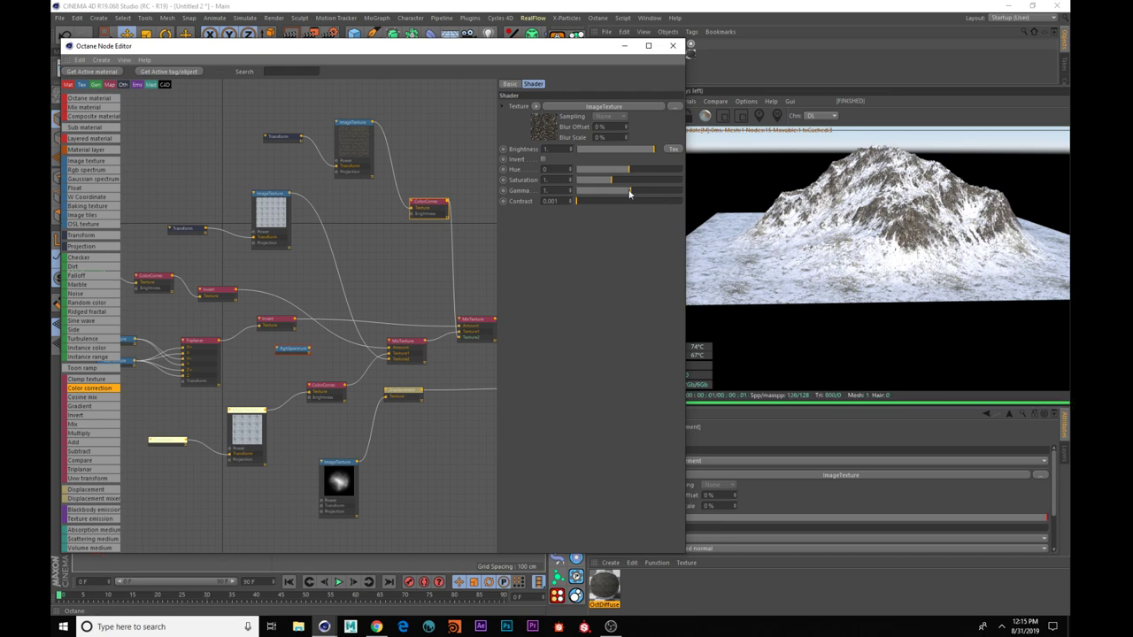
{"action": "left_click", "coordinate": [635, 195]}
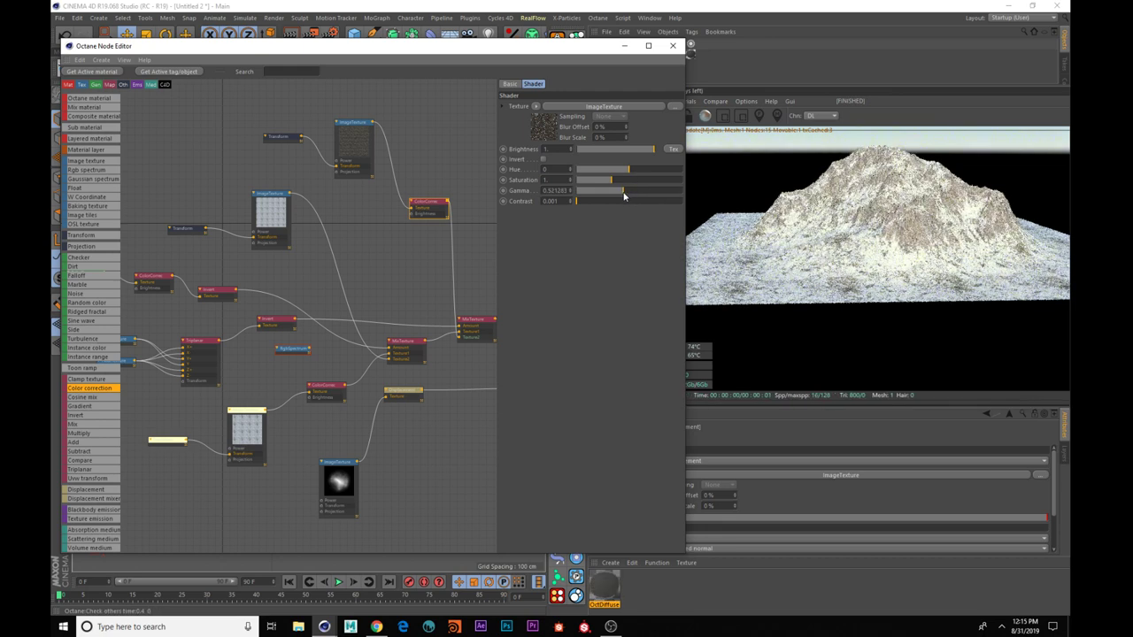
- Set the cliff texture's color correction gamma to about 1.53 and check the mountain in the render from another angle
{"action": "left_click_drag", "start_coordinate": [636, 194], "coordinate": [636, 194]}
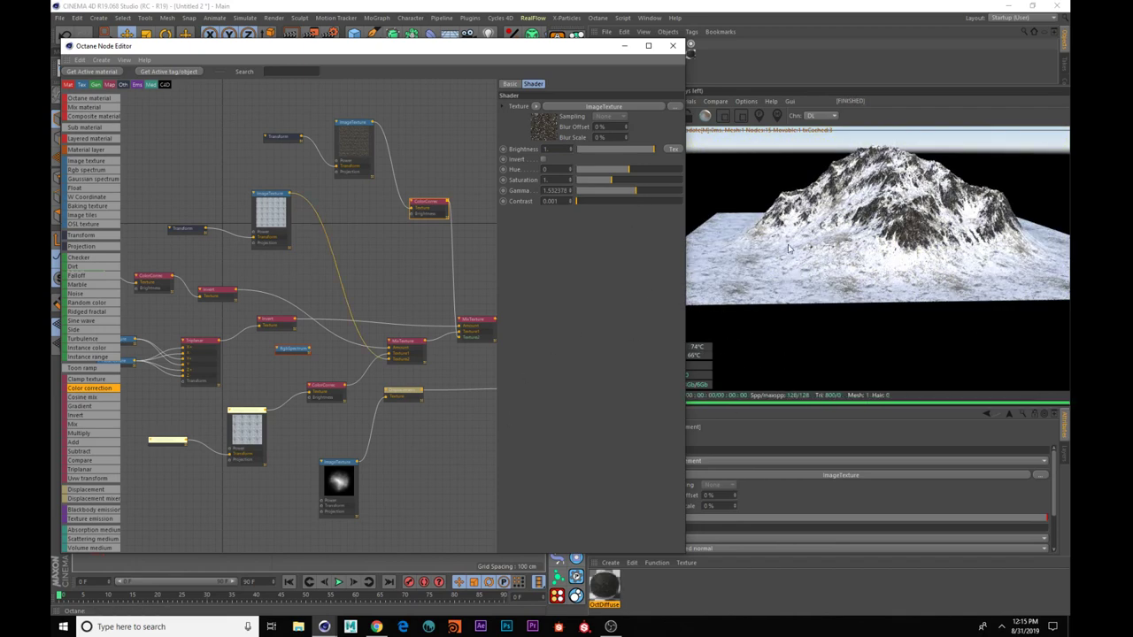
{"action": "left_click_drag", "start_coordinate": [922, 262], "coordinate": [888, 298]}
- Try a brightness of about 1.41 and a gamma of about 1.47 on the lower snow texture's color correction, undoing each
{"action": "middle_click_drag", "start_coordinate": [278, 448], "coordinate": [356, 410]}
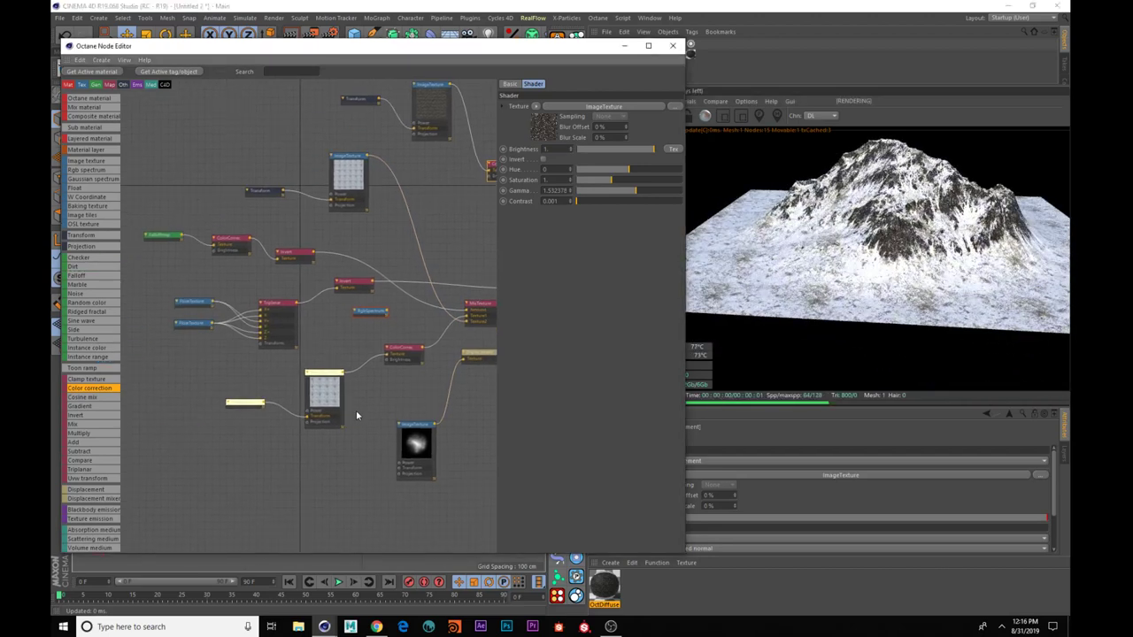
{"action": "left_click", "coordinate": [400, 345]}
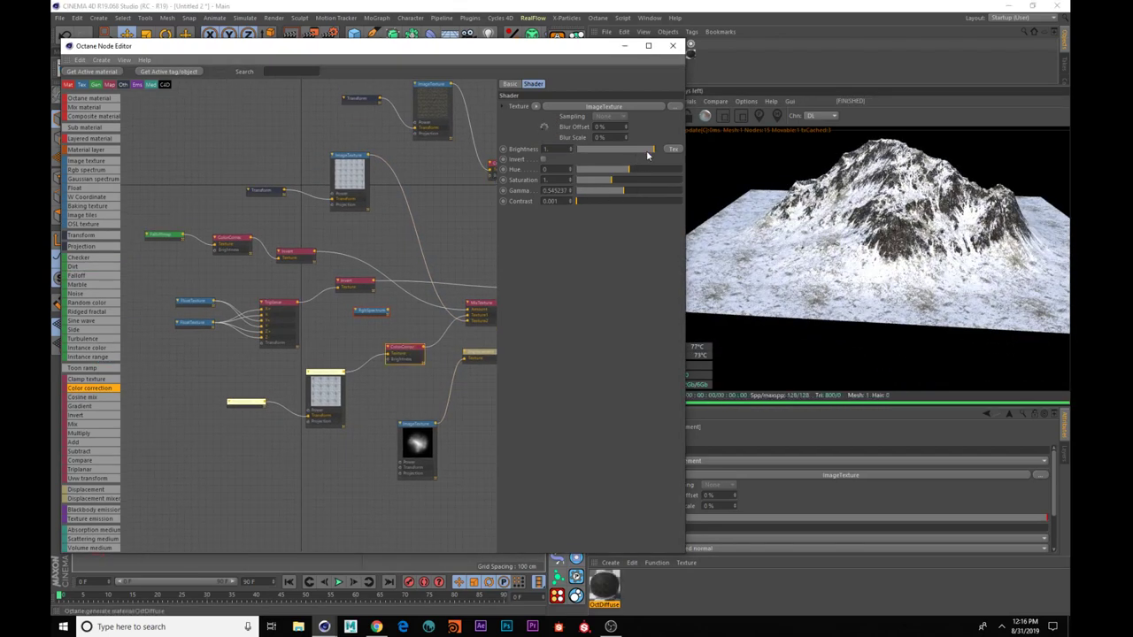
{"action": "left_click_drag", "start_coordinate": [655, 150], "coordinate": [686, 146]}
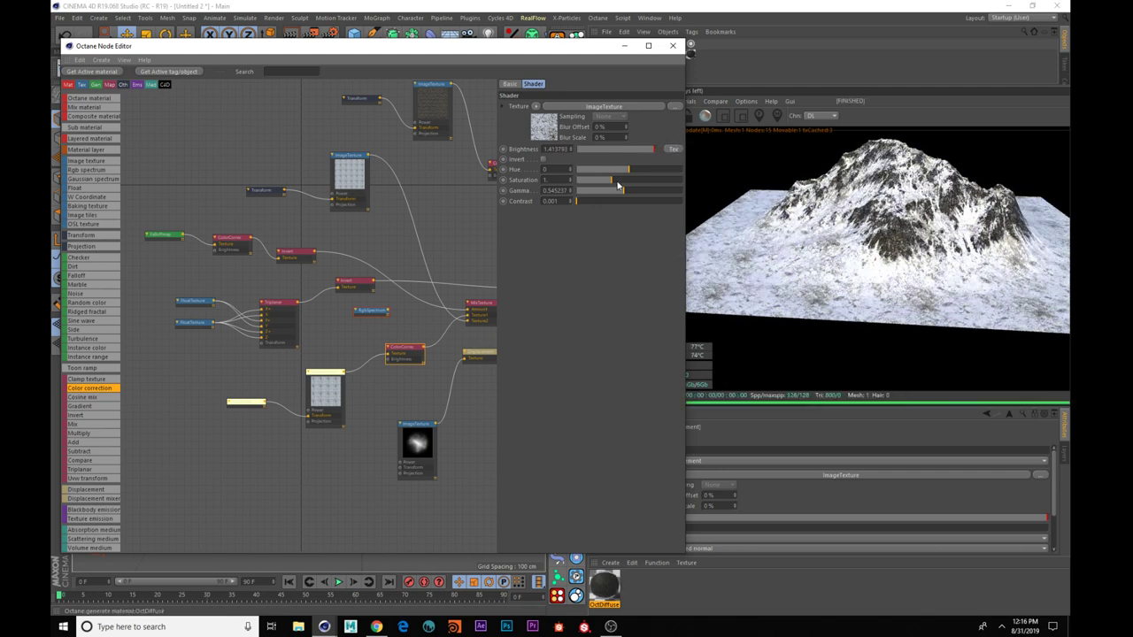
{"action": "key", "text": "ctrl+z"}
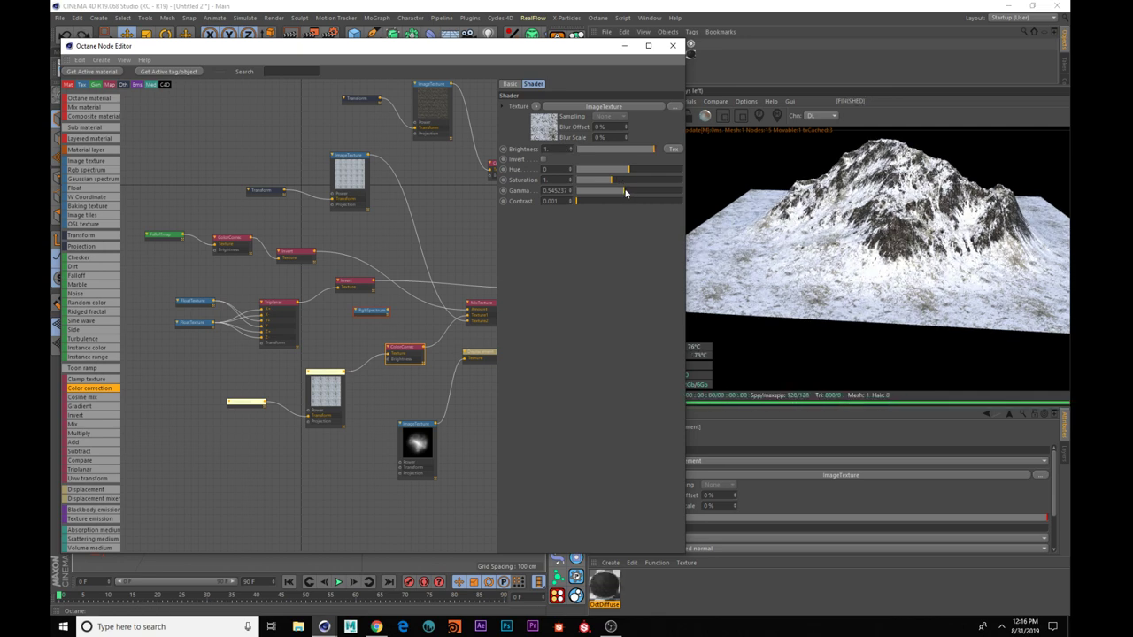
{"action": "left_click_drag", "start_coordinate": [625, 192], "coordinate": [655, 194]}
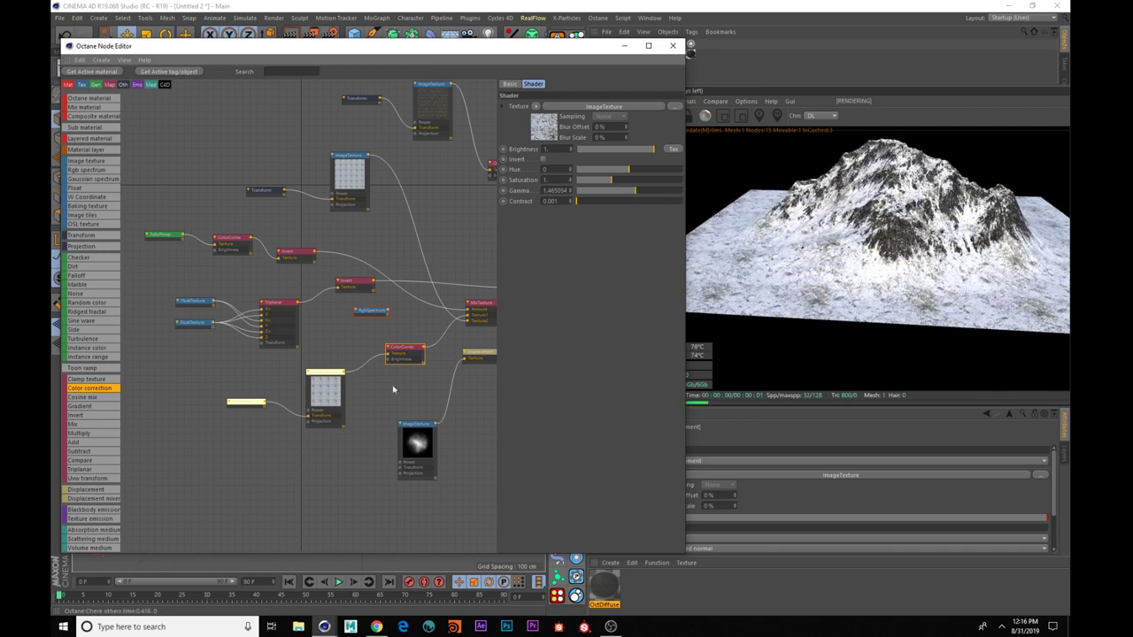
{"action": "key", "text": "ctrl+z"}
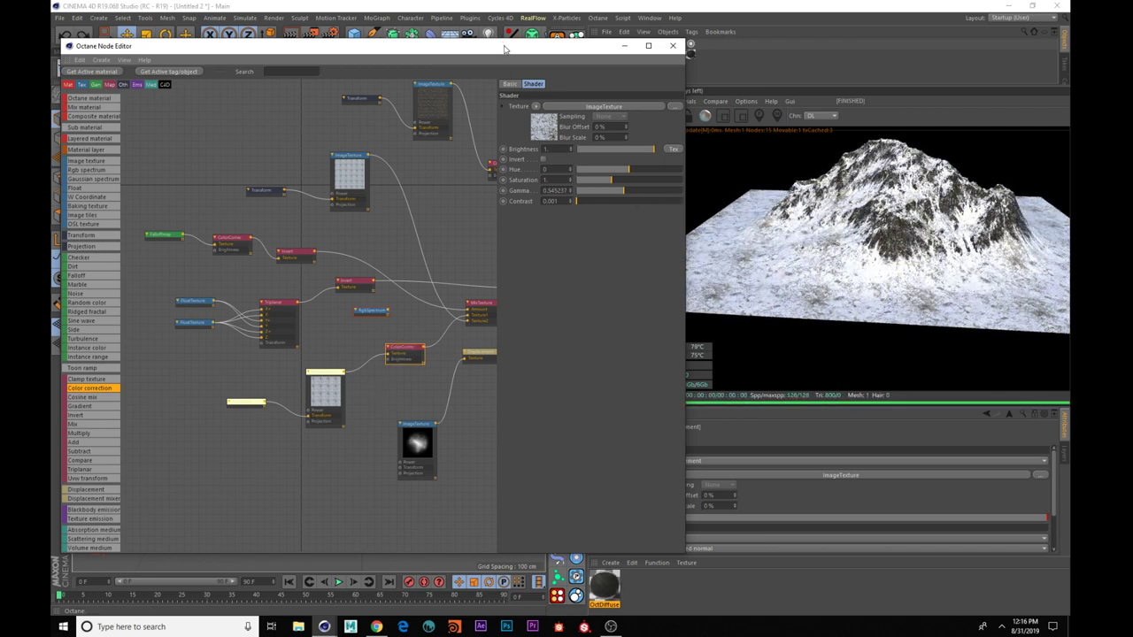
- Move the node editor clear of the Live Viewer and restart the render
{"action": "left_click_drag", "start_coordinate": [504, 49], "coordinate": [334, 66]}
{"action": "left_click", "coordinate": [595, 117]}
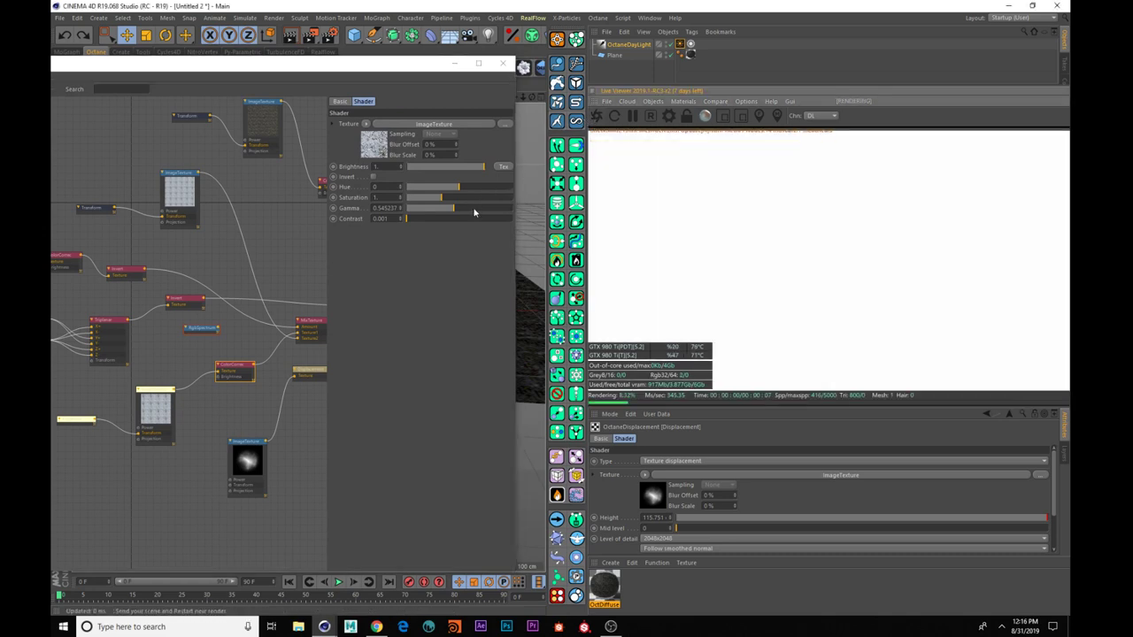
- Try gamma values of about 2.3 and 4.71 on the lower snow texture's color correction, and undo both changes
{"action": "left_click", "coordinate": [226, 367]}
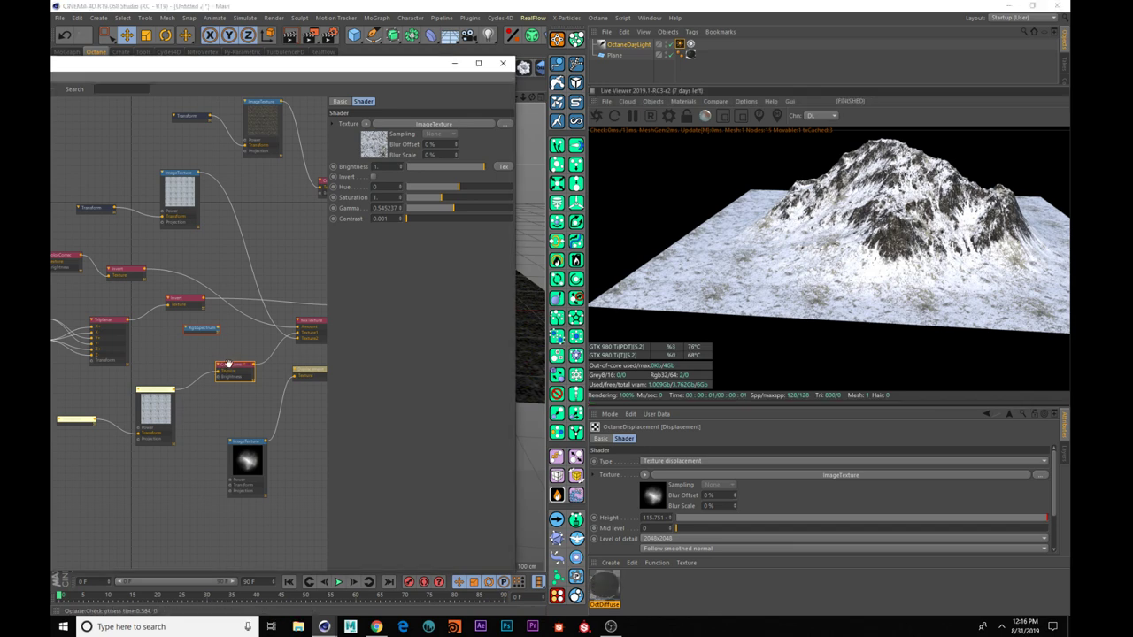
{"action": "left_click_drag", "start_coordinate": [227, 367], "coordinate": [217, 370]}
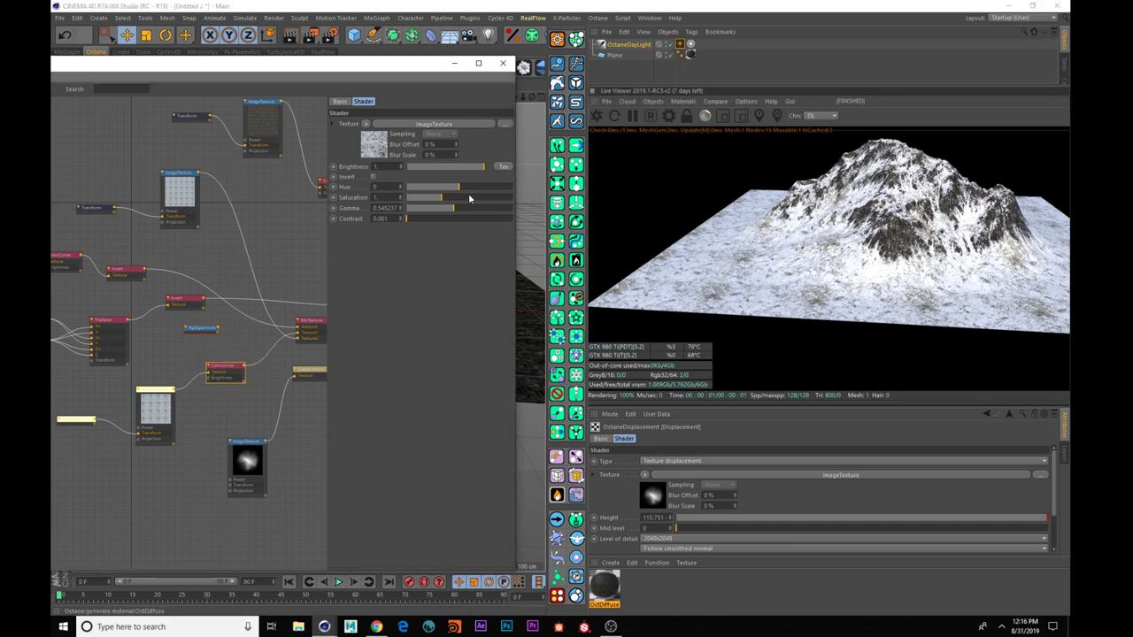
{"action": "left_click_drag", "start_coordinate": [457, 210], "coordinate": [471, 209]}
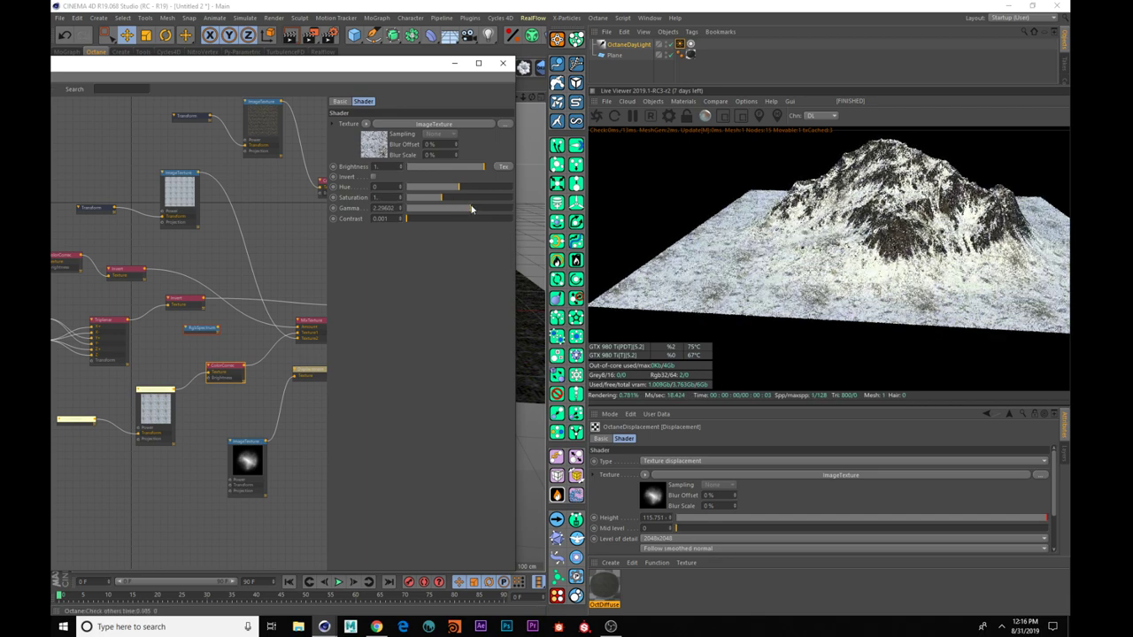
{"action": "left_click_drag", "start_coordinate": [863, 282], "coordinate": [645, 182]}
{"action": "left_click", "coordinate": [597, 116]}
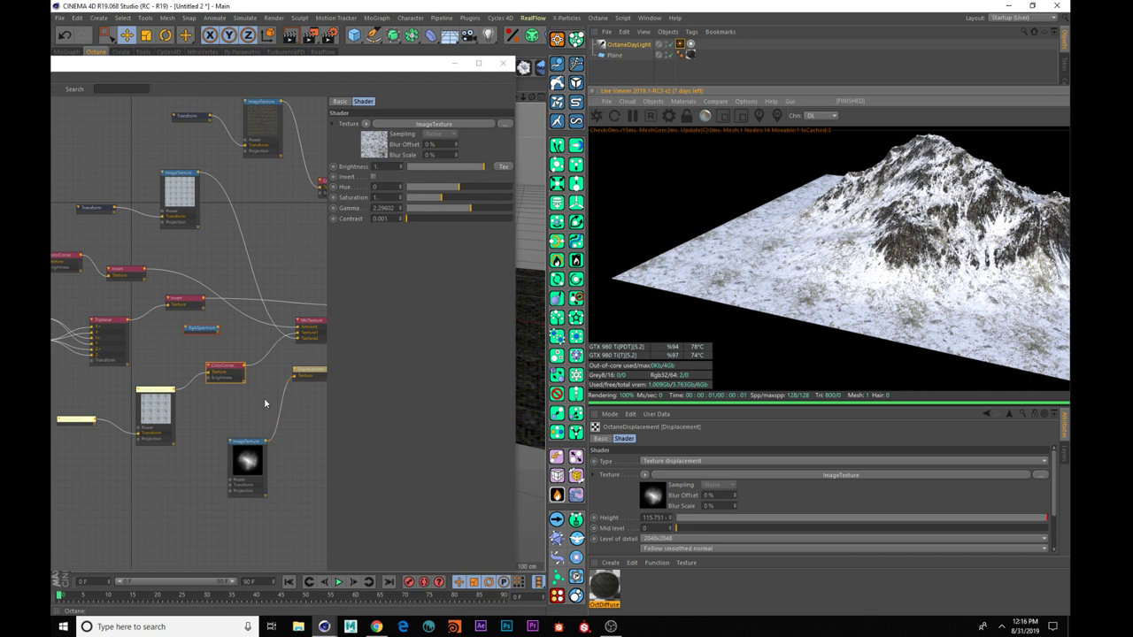
{"action": "middle_click_drag", "start_coordinate": [263, 404], "coordinate": [240, 346]}
{"action": "mouse_move", "coordinate": [437, 209]}
{"action": "left_mouse_down"}
{"action": "mouse_move", "coordinate": [400, 212]}
{"action": "mouse_move", "coordinate": [501, 215]}
{"action": "mouse_move", "coordinate": [417, 209]}
{"action": "mouse_move", "coordinate": [496, 211]}
{"action": "mouse_move", "coordinate": [450, 227]}
{"action": "mouse_move", "coordinate": [469, 205]}
{"action": "left_mouse_up"}
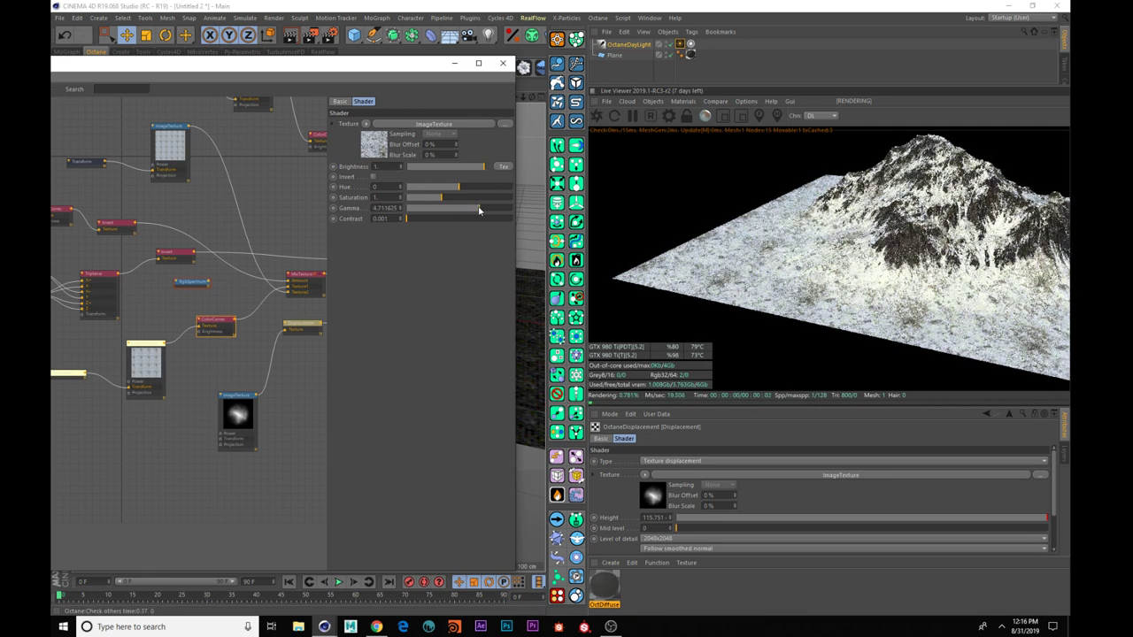
{"action": "key", "text": "ctrl+z"}
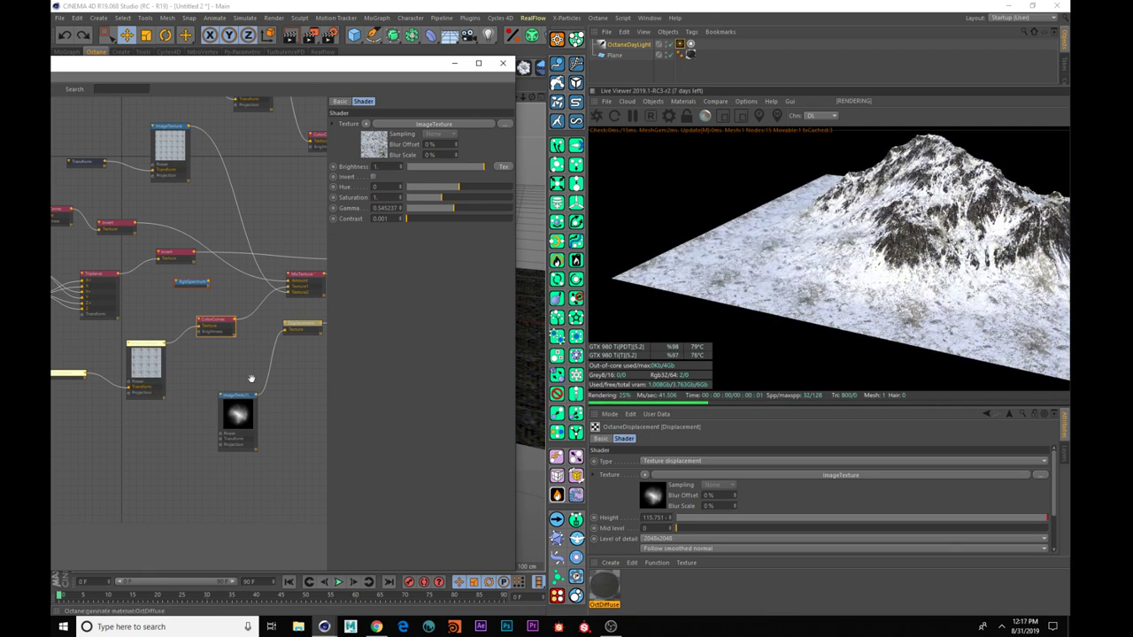
- Try shrinking the lower snow texture's Transform scale uniformly to about 0.0025, and undo the change
{"action": "middle_click_drag", "start_coordinate": [146, 356], "coordinate": [249, 358]}
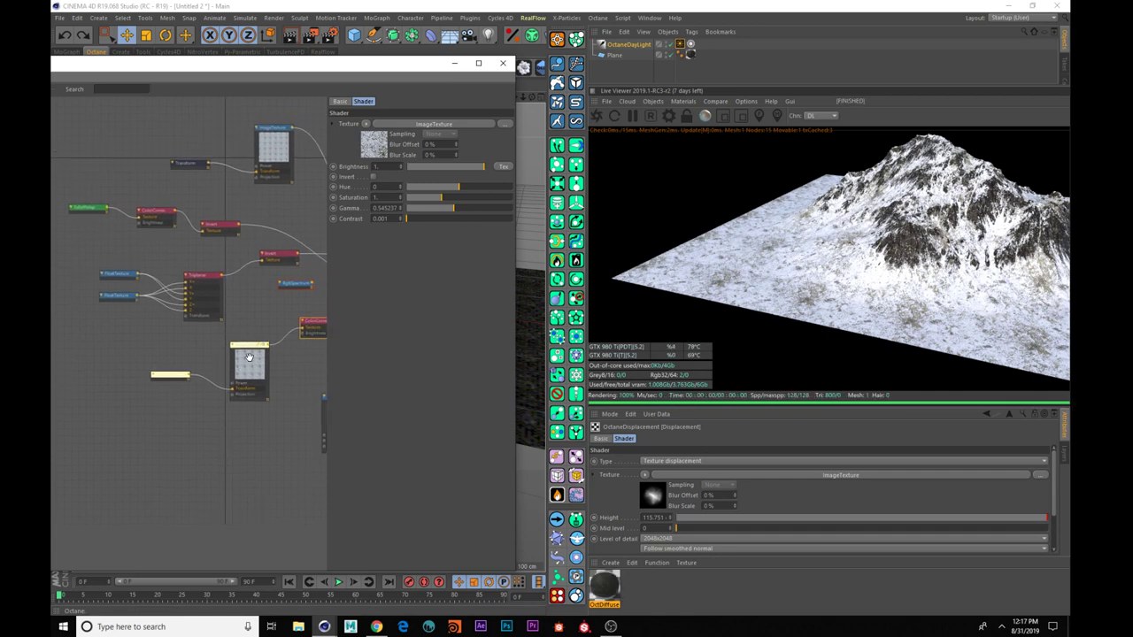
{"action": "left_click", "coordinate": [159, 379]}
{"action": "left_click_drag", "start_coordinate": [460, 203], "coordinate": [473, 203]}
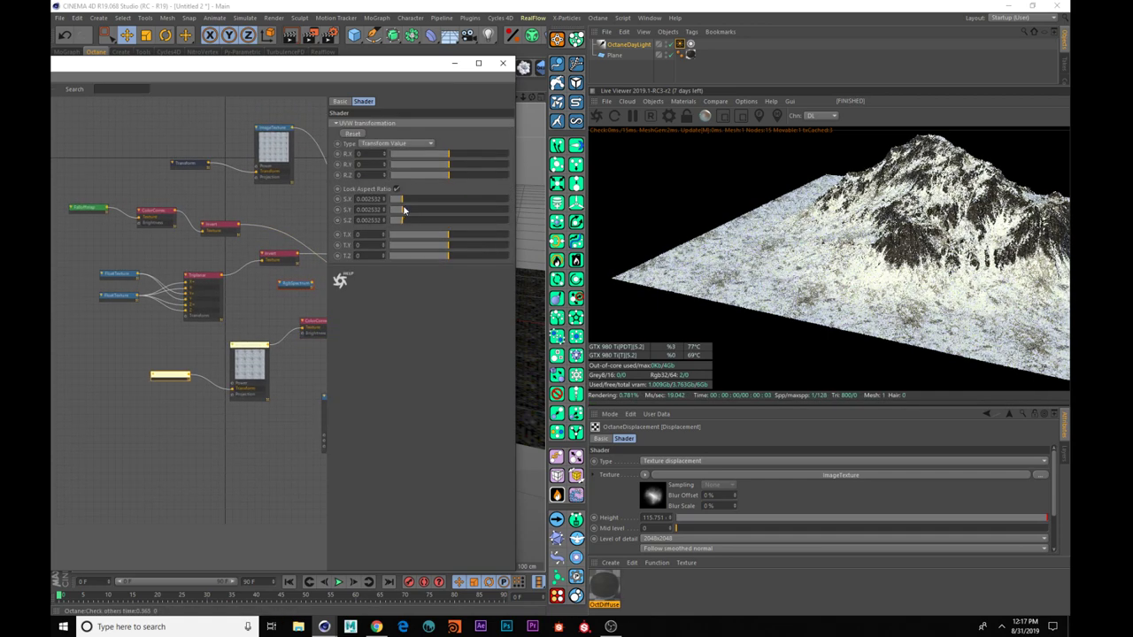
{"action": "key", "text": "ctrl+z"}
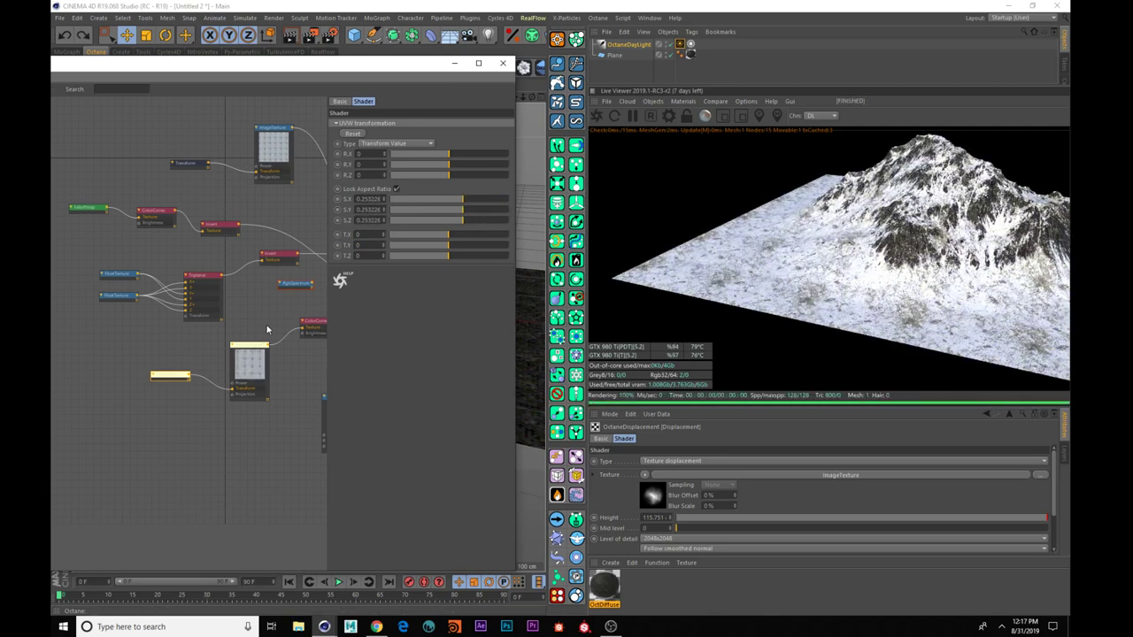
- Set the lower snow texture's color correction gamma to about 0.07 and restart the render
{"action": "middle_click_drag", "start_coordinate": [267, 330], "coordinate": [191, 337]}
{"action": "left_click", "coordinate": [237, 333]}
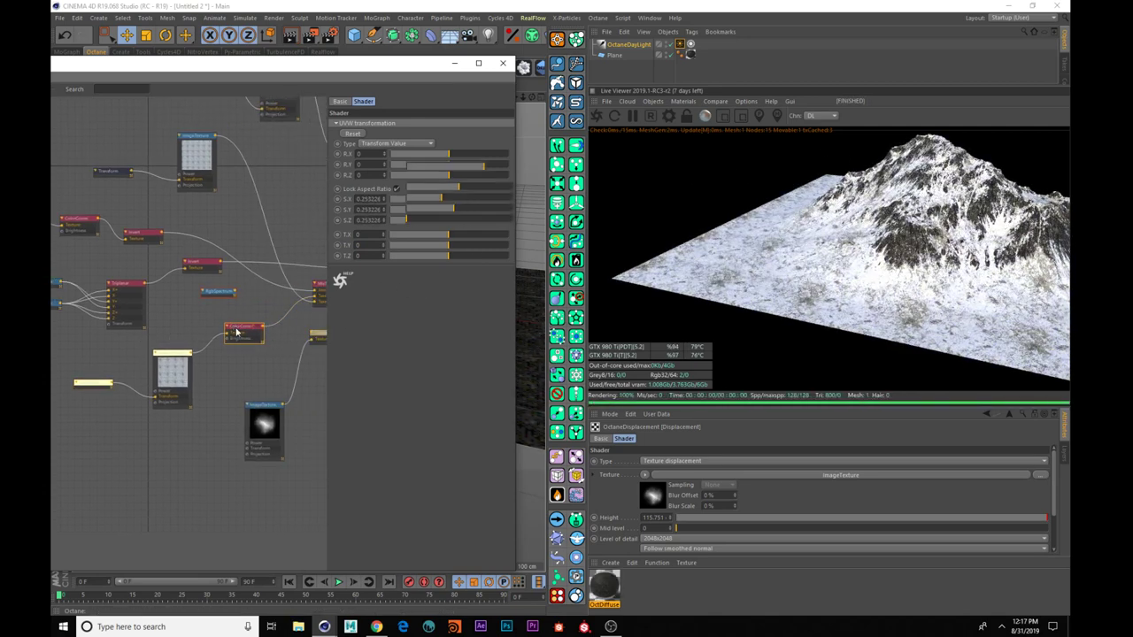
{"action": "left_click", "coordinate": [430, 209]}
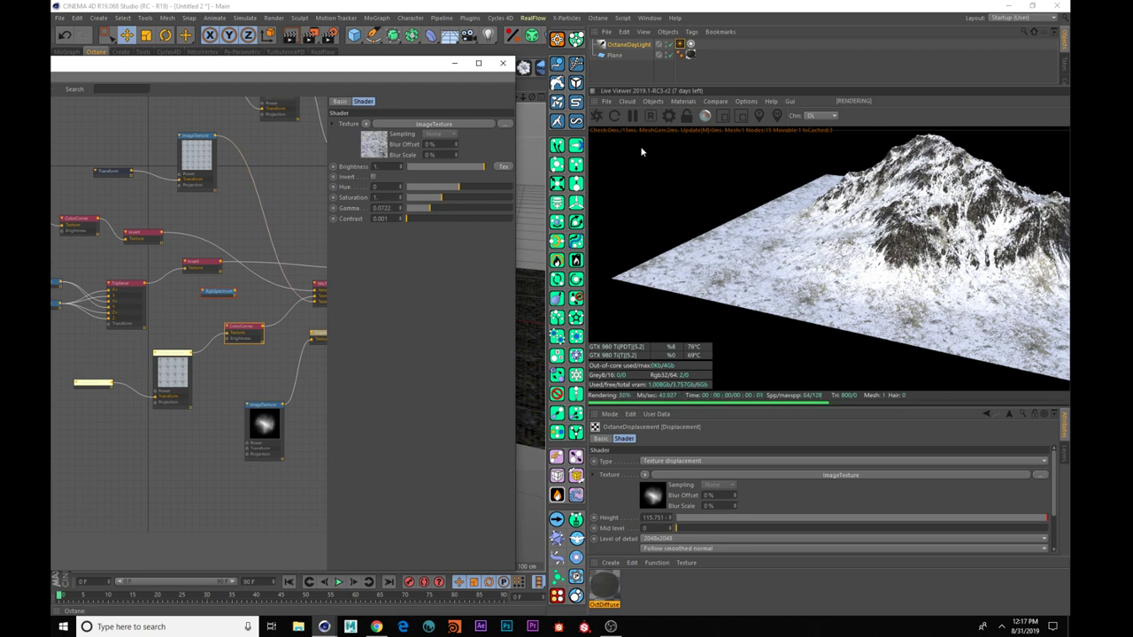
{"action": "left_click", "coordinate": [593, 118]}
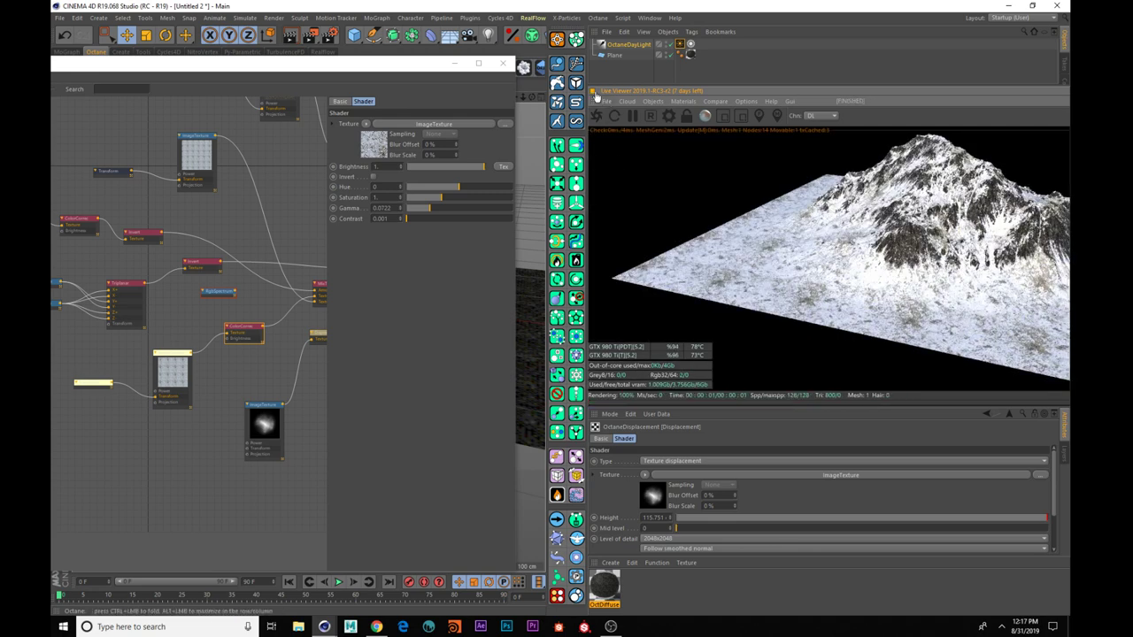
- Reopen the Live Viewer as a floating window beside the node editor and restart its render for a closer view of the mountain
{"action": "left_click_drag", "start_coordinate": [594, 93], "coordinate": [309, 248]}
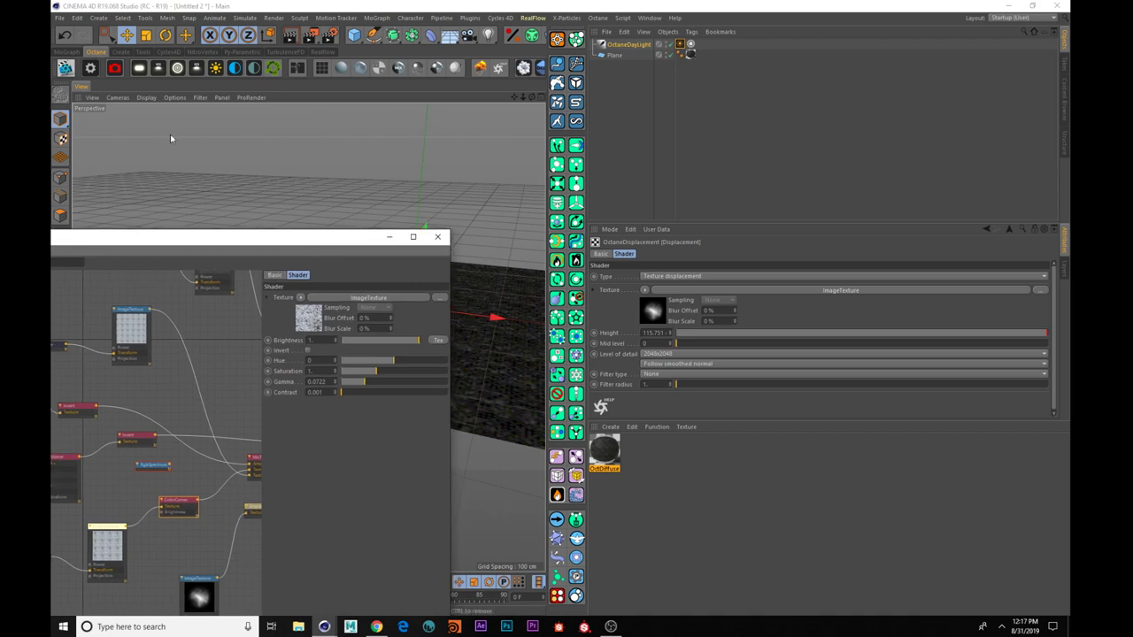
{"action": "left_click", "coordinate": [57, 72]}
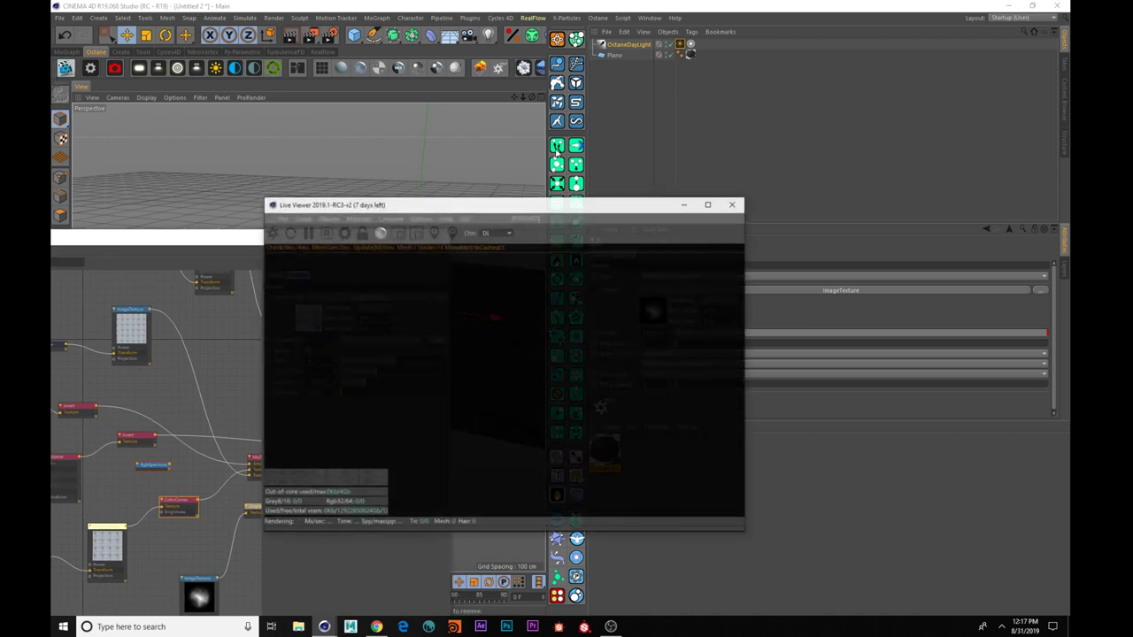
{"action": "left_click_drag", "start_coordinate": [534, 207], "coordinate": [670, 125]}
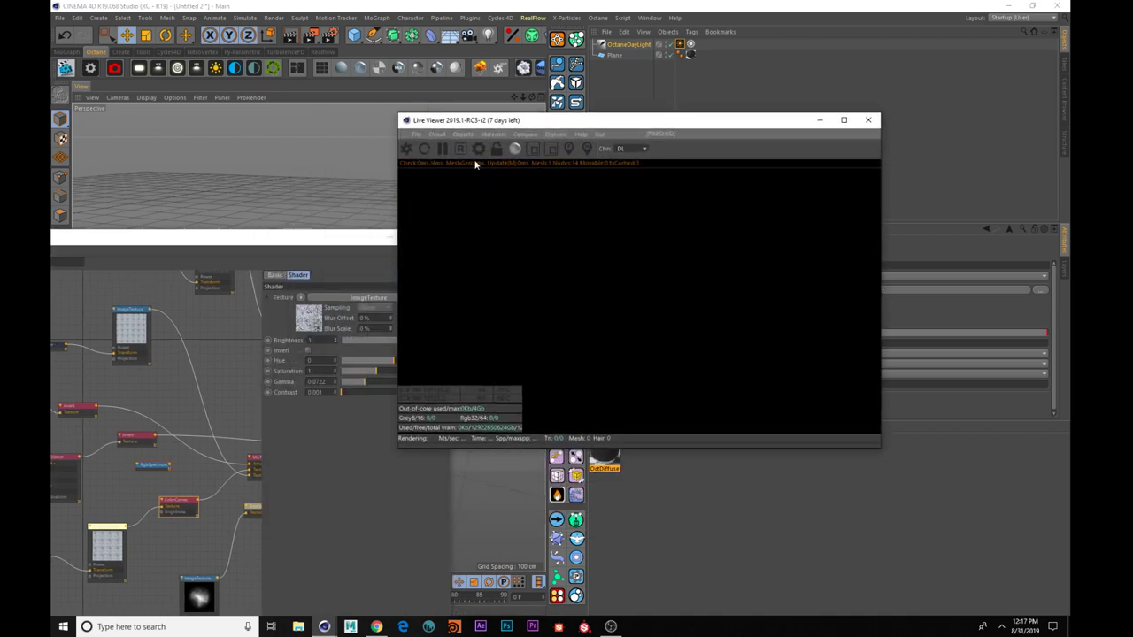
{"action": "left_click", "coordinate": [405, 150]}
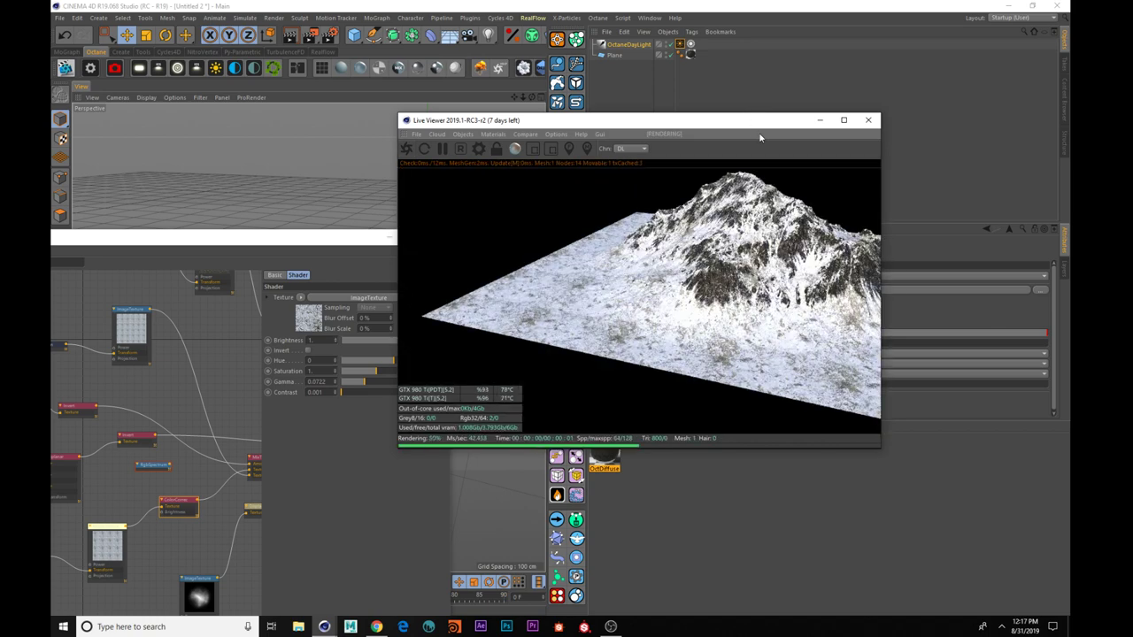
{"action": "left_click_drag", "start_coordinate": [692, 134], "coordinate": [815, 83]}
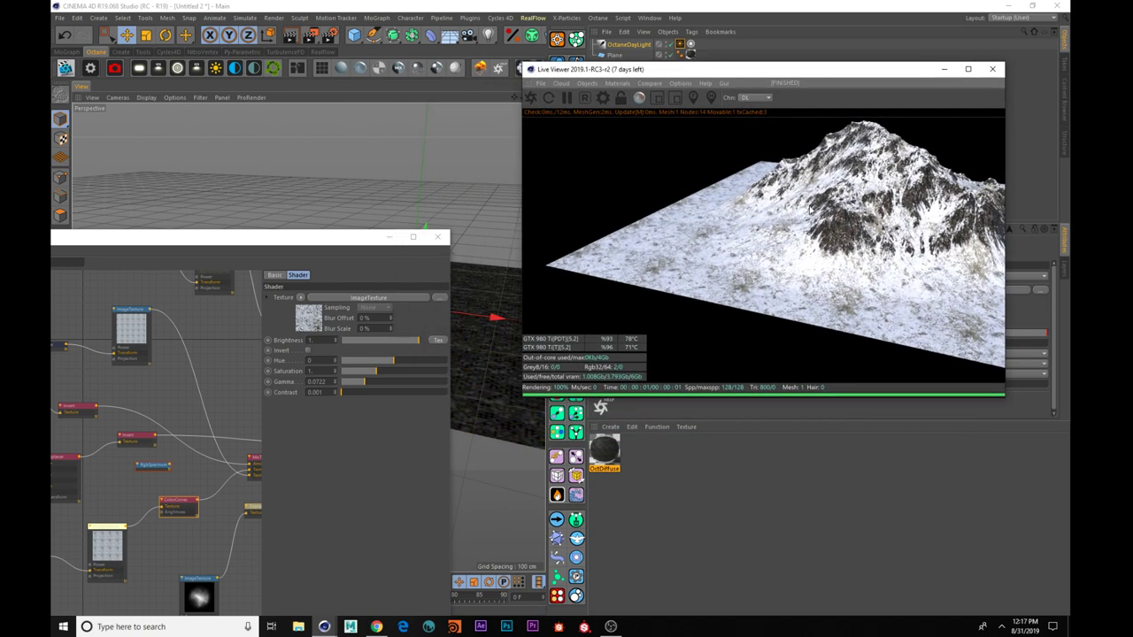
{"action": "left_click_drag", "start_coordinate": [812, 211], "coordinate": [840, 260]}
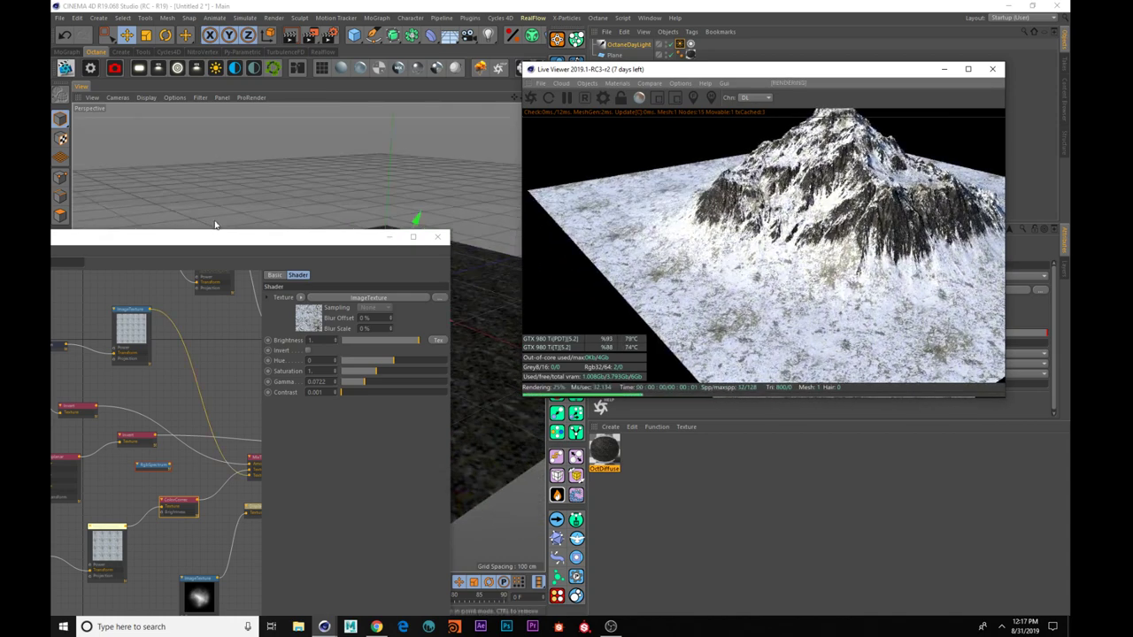
{"action": "left_click_drag", "start_coordinate": [202, 244], "coordinate": [314, 161]}
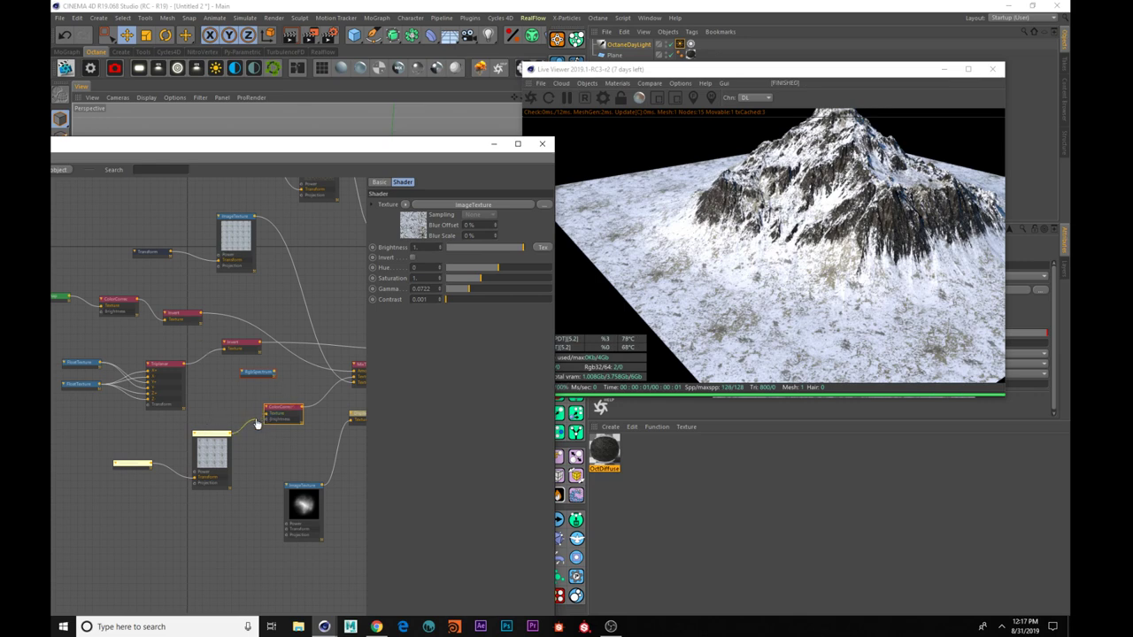
- Disconnect the lower snow image texture from its color correction node and reconnect it to the same texture input
{"action": "left_click_drag", "start_coordinate": [255, 424], "coordinate": [257, 449]}
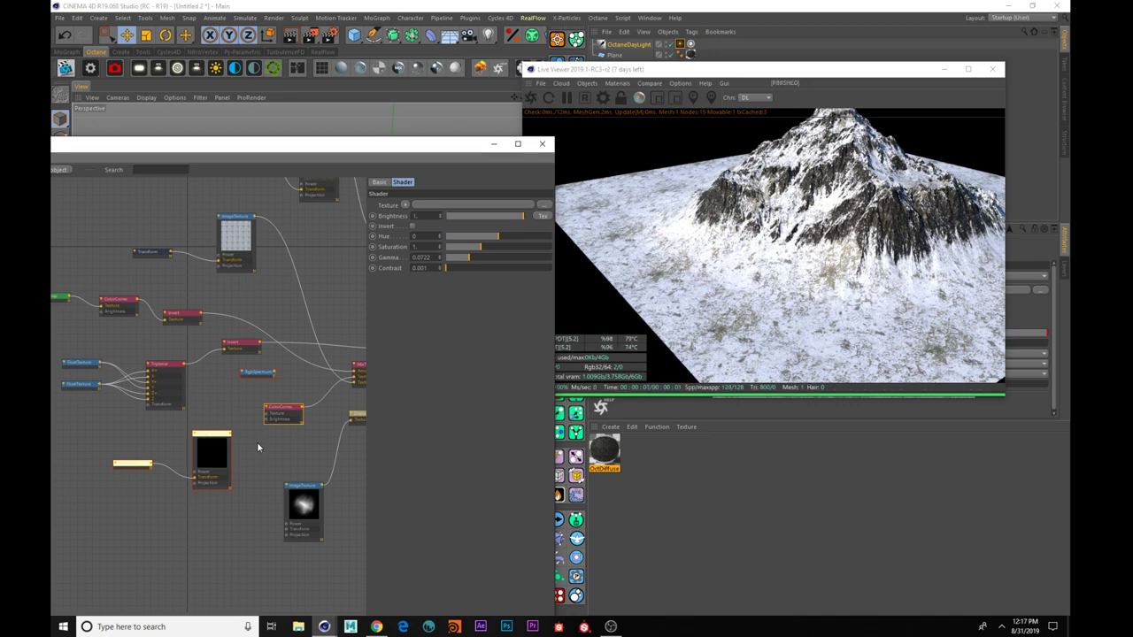
{"action": "left_click", "coordinate": [573, 96]}
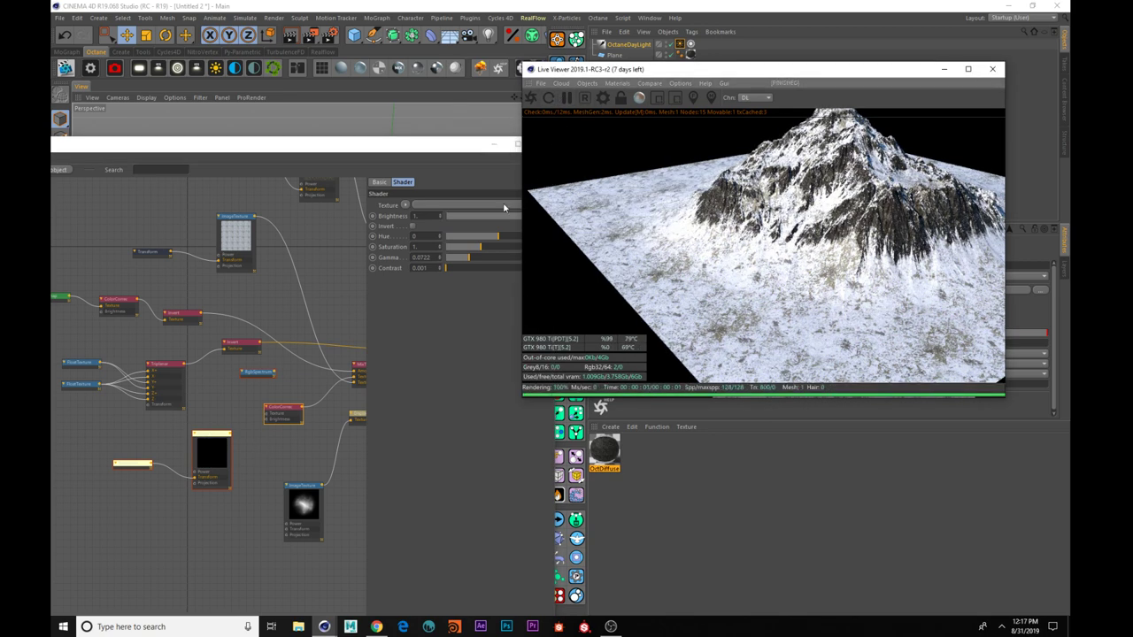
{"action": "left_click", "coordinate": [229, 434]}
{"action": "left_click_drag", "start_coordinate": [229, 434], "coordinate": [267, 415]}
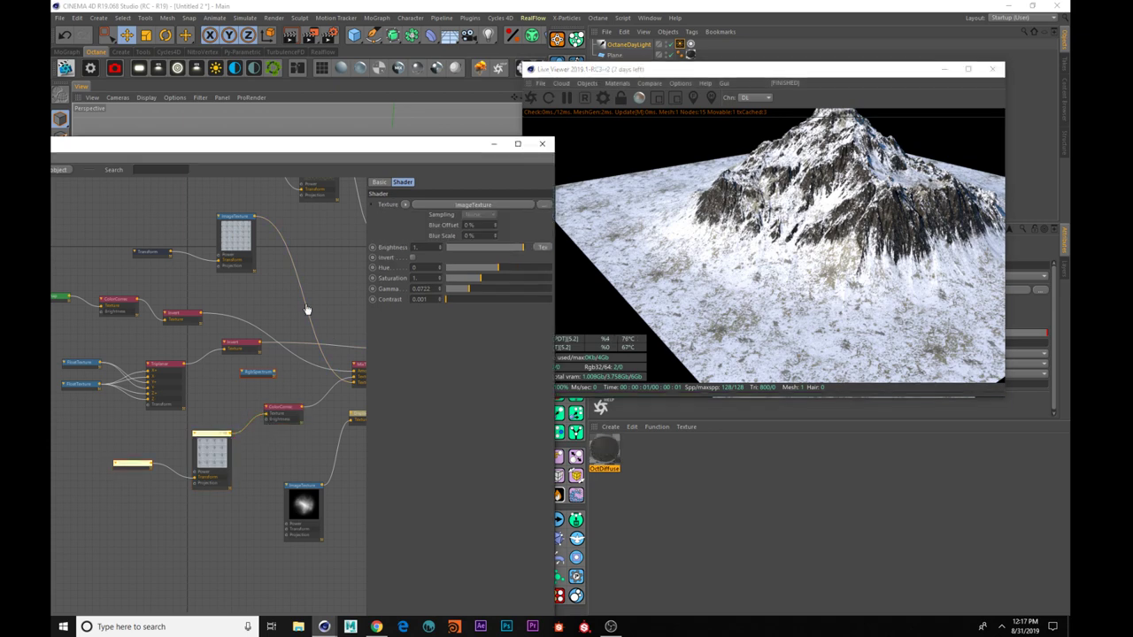
- Inspect the settings of the falloff map, the lower snow image texture and its color correction node
{"action": "middle_click_drag", "start_coordinate": [346, 267], "coordinate": [330, 366]}
{"action": "middle_click_drag", "start_coordinate": [231, 337], "coordinate": [299, 264]}
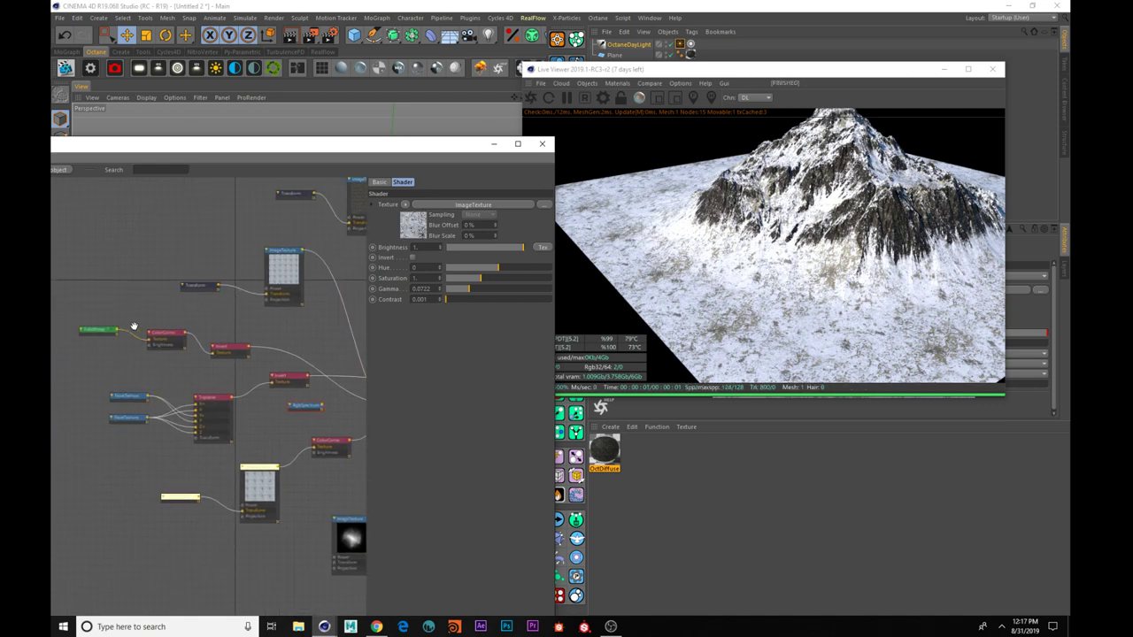
{"action": "left_click", "coordinate": [99, 331]}
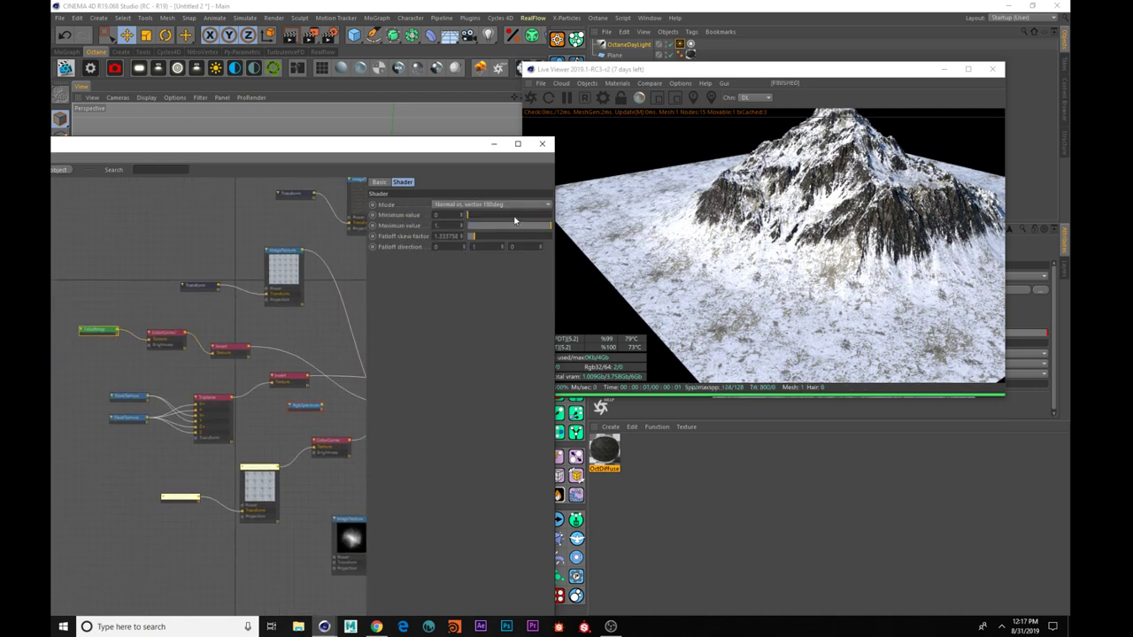
{"action": "middle_click_drag", "start_coordinate": [230, 463], "coordinate": [223, 431]}
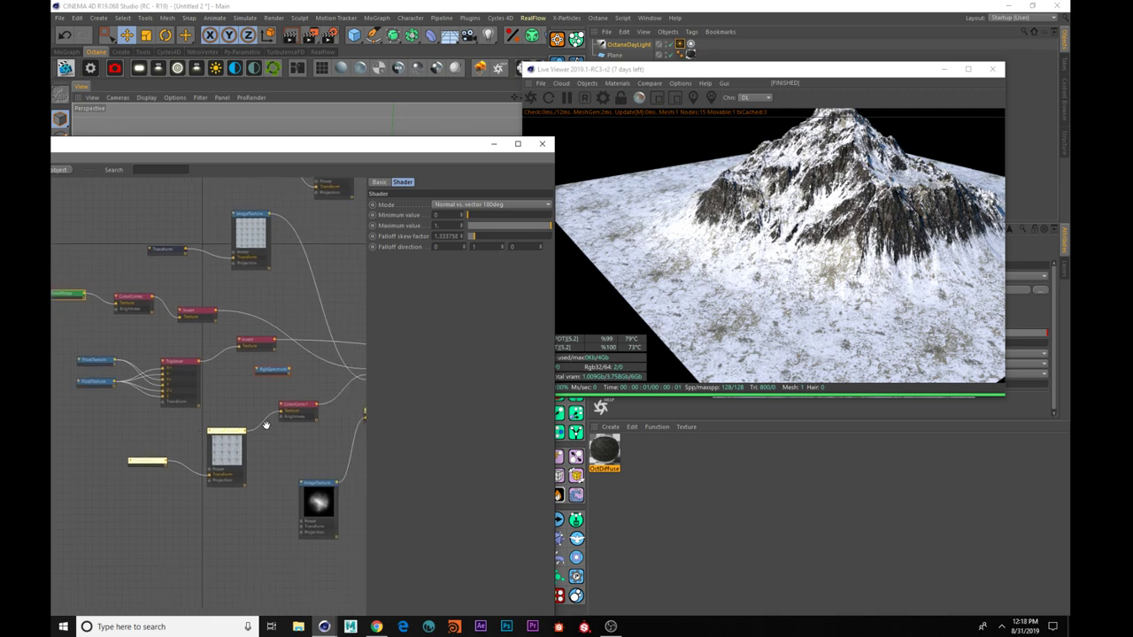
{"action": "left_click", "coordinate": [221, 431]}
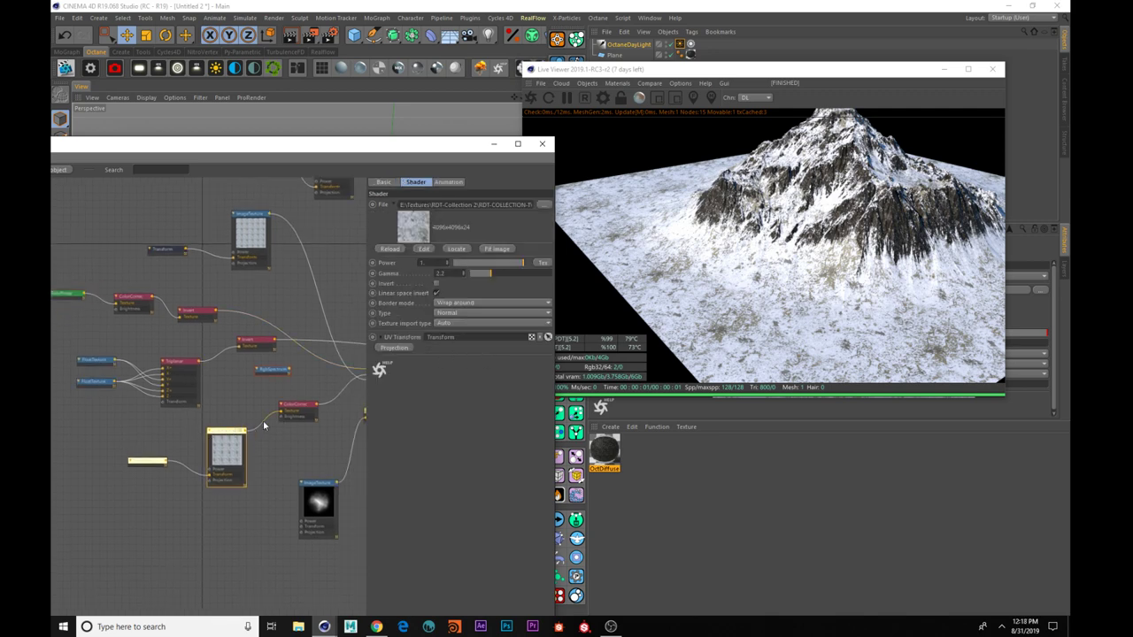
{"action": "left_click", "coordinate": [295, 404]}
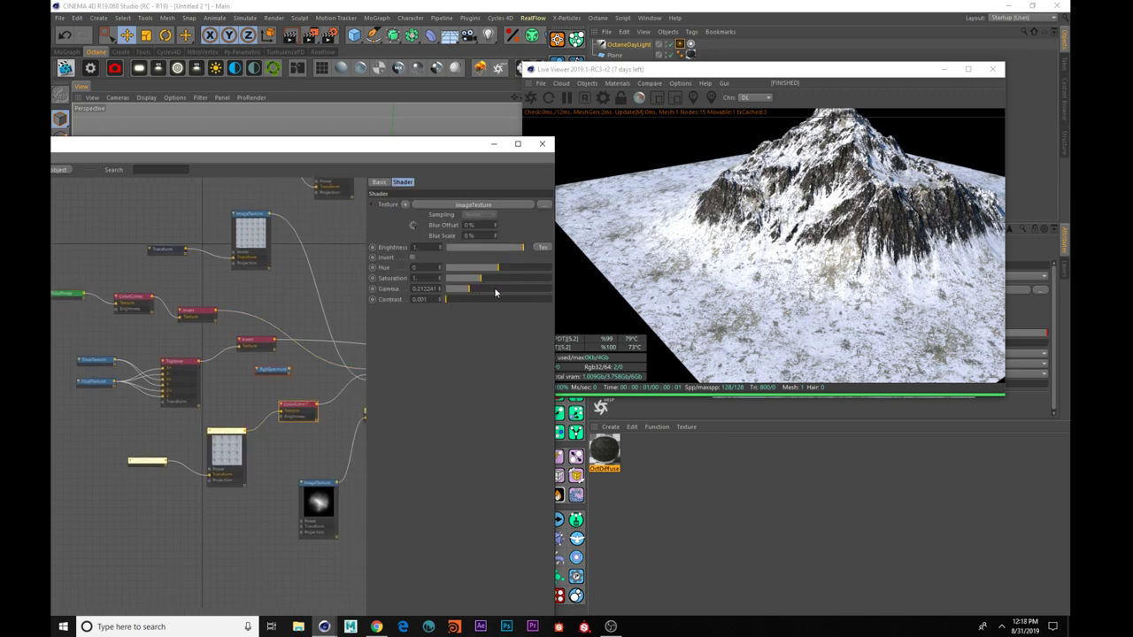
- Raise the gamma of the lower snow texture's color correction to about 66.74
{"action": "left_click_drag", "start_coordinate": [494, 292], "coordinate": [550, 293]}
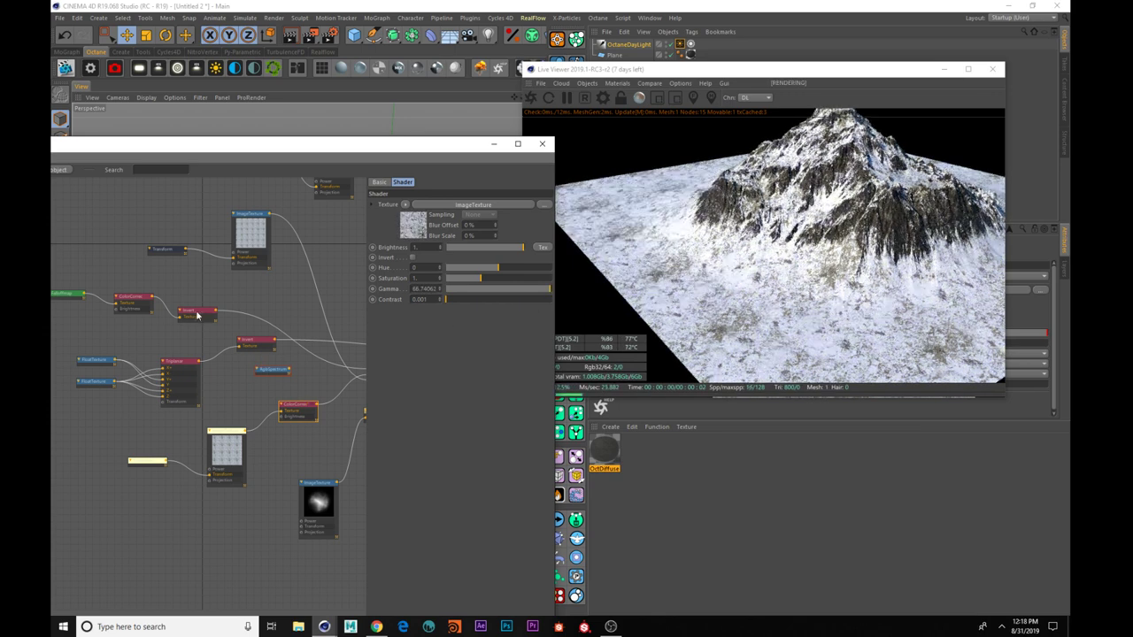
- Set the falloff map's skew factor to about 0.95 and its color correction to gamma about 0.65 and contrast about 11.7
{"action": "middle_click_drag", "start_coordinate": [197, 312], "coordinate": [265, 336]}
{"action": "left_click", "coordinate": [133, 318]}
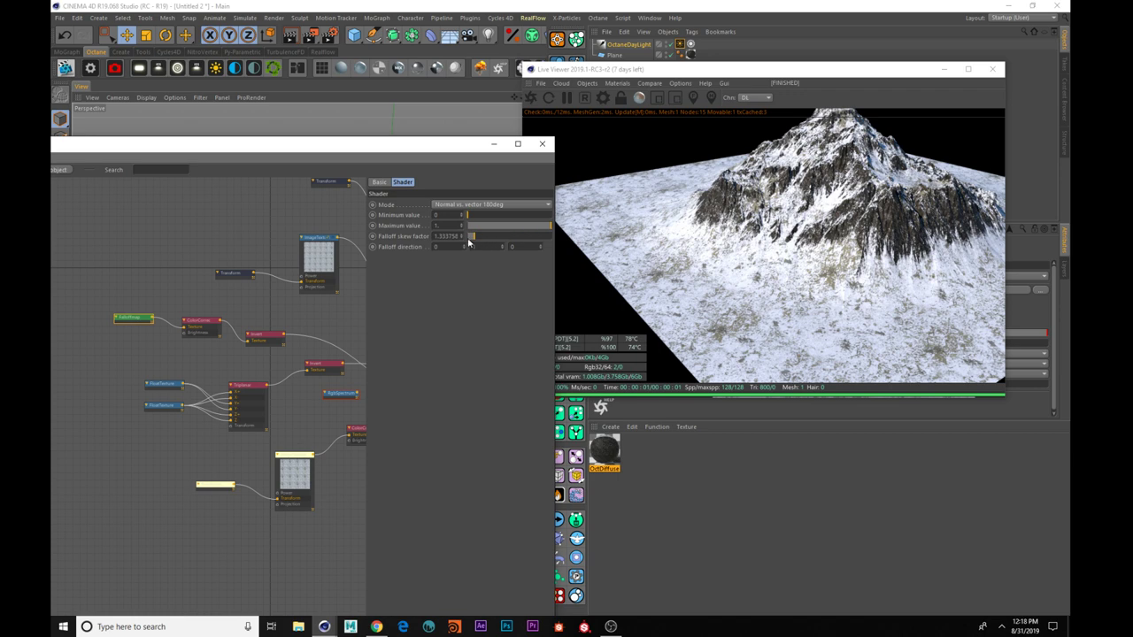
{"action": "mouse_move", "coordinate": [469, 242]}
{"action": "left_mouse_down"}
{"action": "mouse_move", "coordinate": [478, 237]}
{"action": "mouse_move", "coordinate": [427, 247]}
{"action": "mouse_move", "coordinate": [471, 241]}
{"action": "left_mouse_up"}
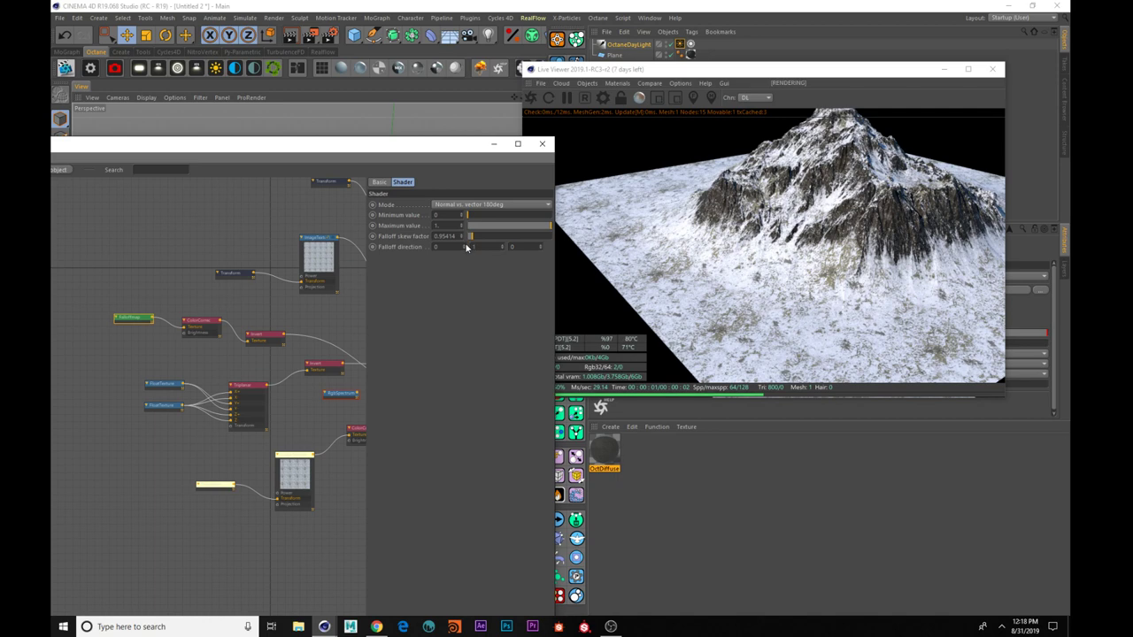
{"action": "left_click", "coordinate": [207, 320]}
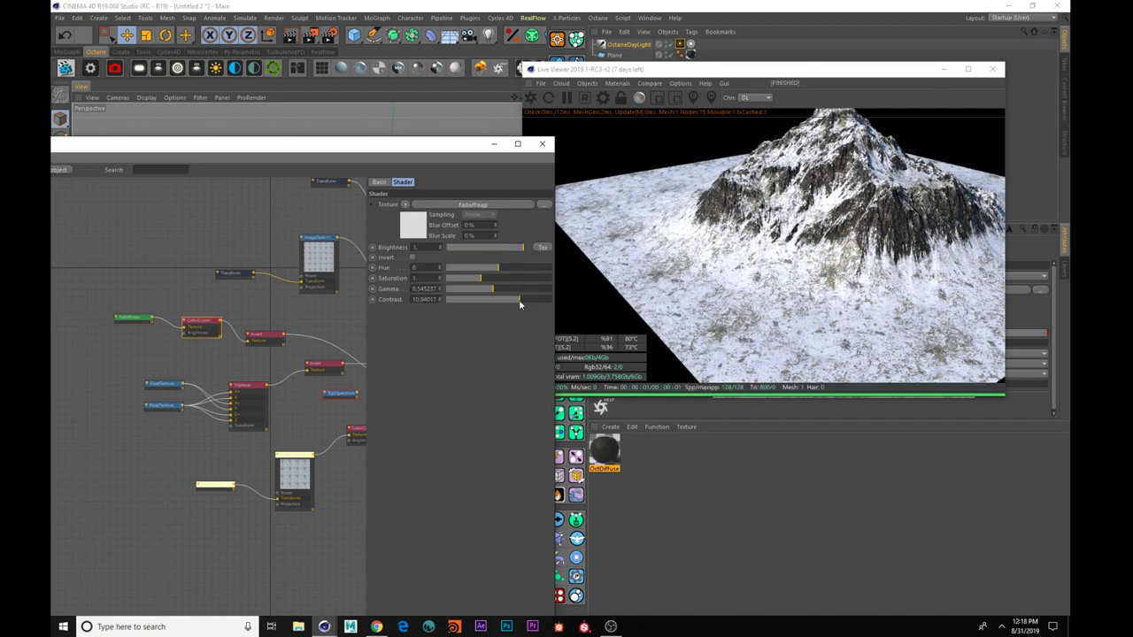
{"action": "left_click_drag", "start_coordinate": [519, 302], "coordinate": [495, 295]}
- Try other gamma values on the lower snow color correction and return it to about 66.74
{"action": "middle_click_drag", "start_coordinate": [327, 476], "coordinate": [281, 446]}
{"action": "left_click", "coordinate": [267, 423]}
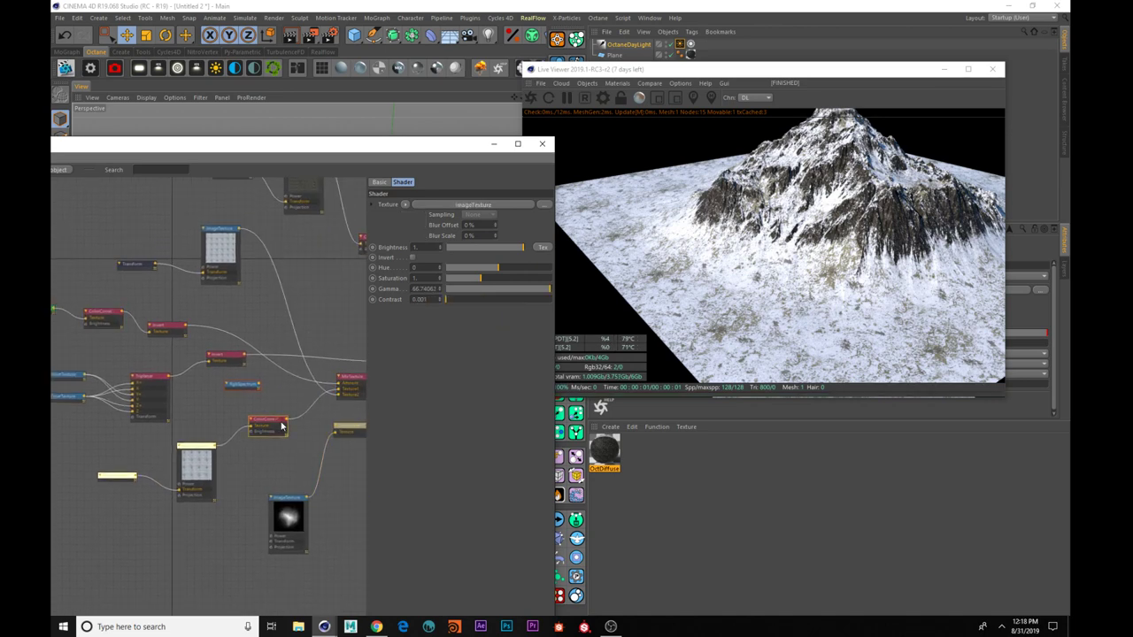
{"action": "mouse_move", "coordinate": [533, 292]}
{"action": "left_mouse_down"}
{"action": "mouse_move", "coordinate": [424, 290]}
{"action": "mouse_move", "coordinate": [549, 290]}
{"action": "left_mouse_up"}
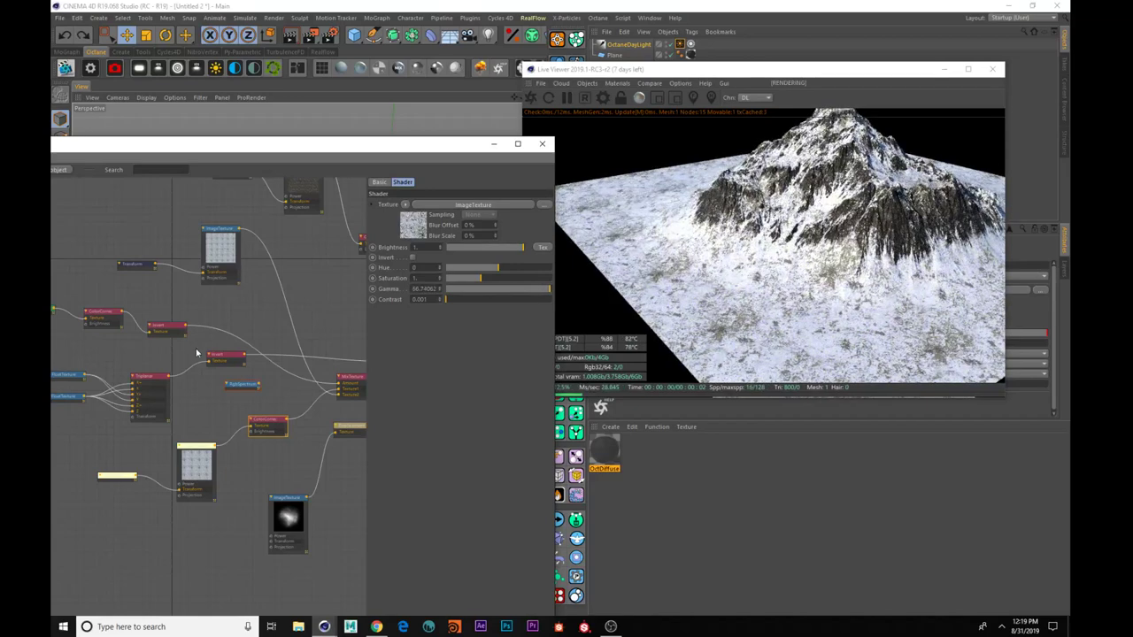
{"action": "middle_click_drag", "start_coordinate": [199, 355], "coordinate": [221, 377]}
{"action": "middle_click_drag", "start_coordinate": [276, 337], "coordinate": [215, 304]}
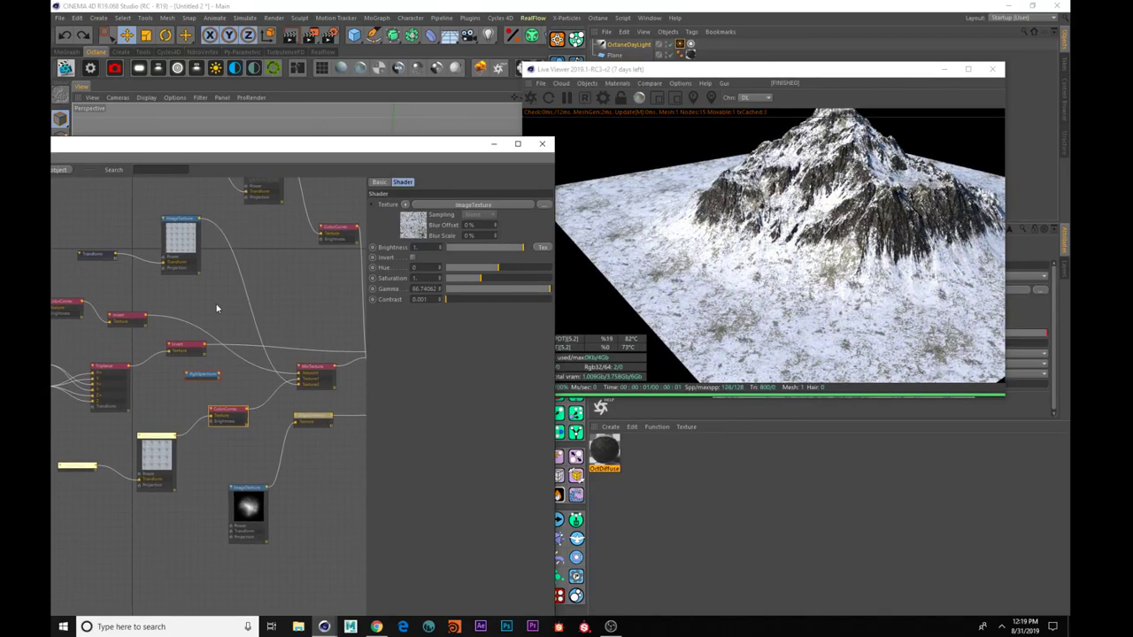
- Disconnect the upper snow image texture from the mix texture node
{"action": "left_click", "coordinate": [177, 220]}
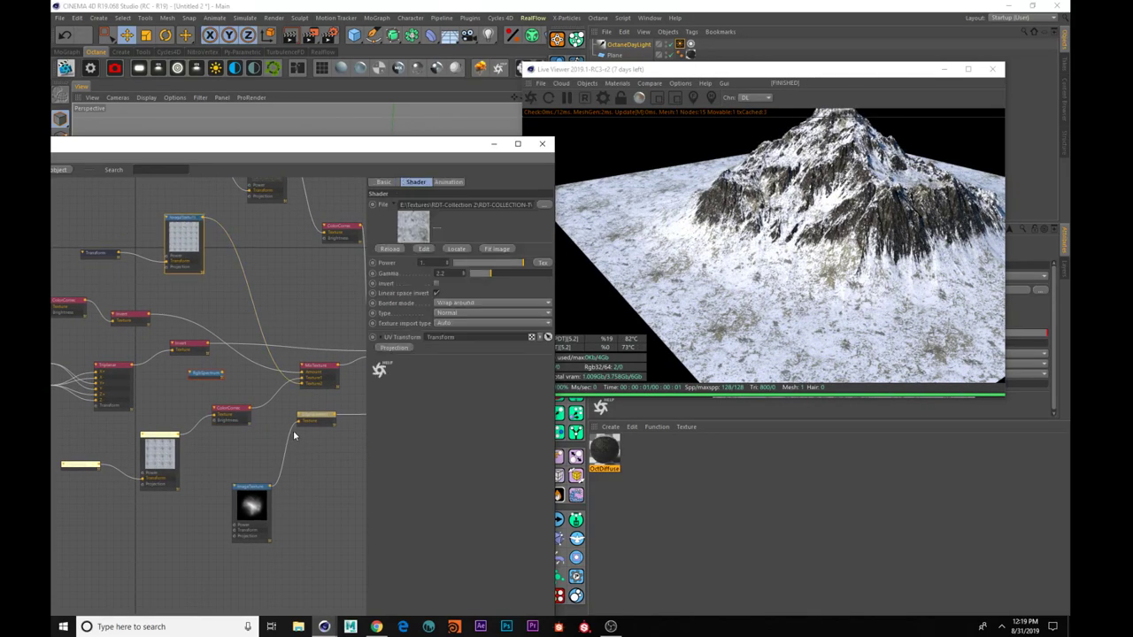
{"action": "left_click_drag", "start_coordinate": [302, 384], "coordinate": [287, 388]}
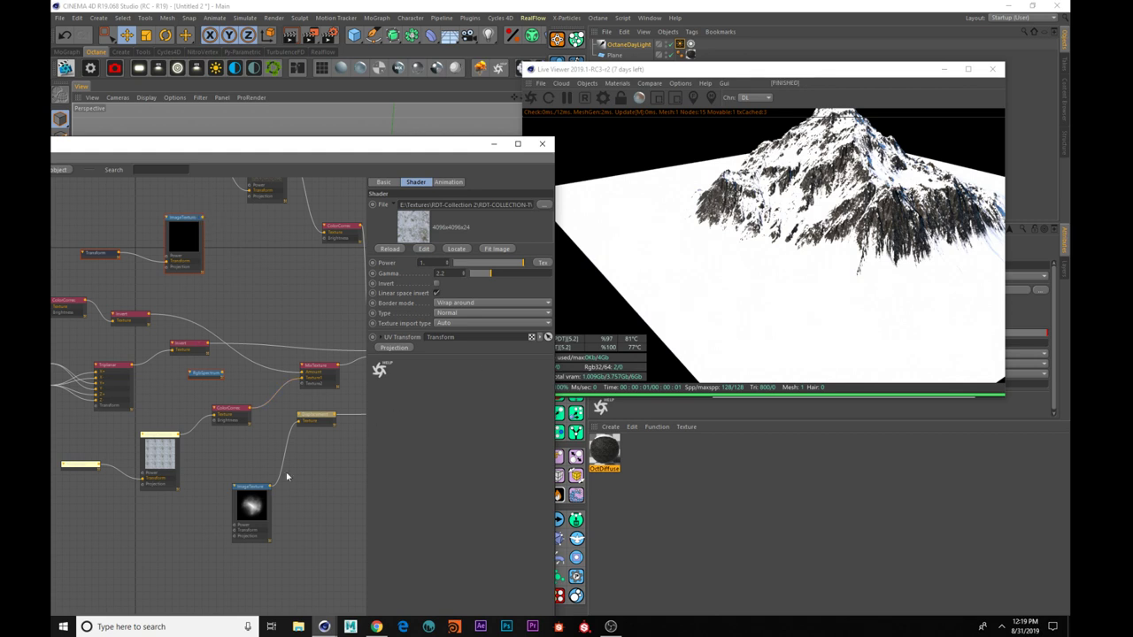
{"action": "middle_click_drag", "start_coordinate": [192, 478], "coordinate": [197, 486]}
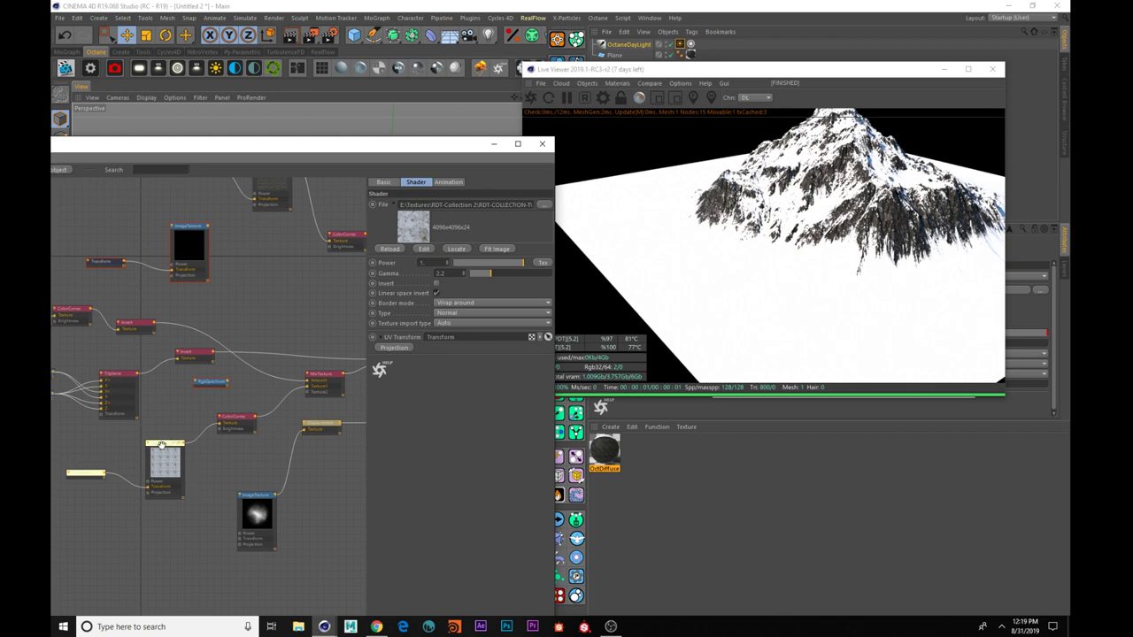
- Set the lower snow color correction's gamma to about 0.099, keep contrast at 0.001, and view the render from another angle
{"action": "left_click", "coordinate": [247, 417]}
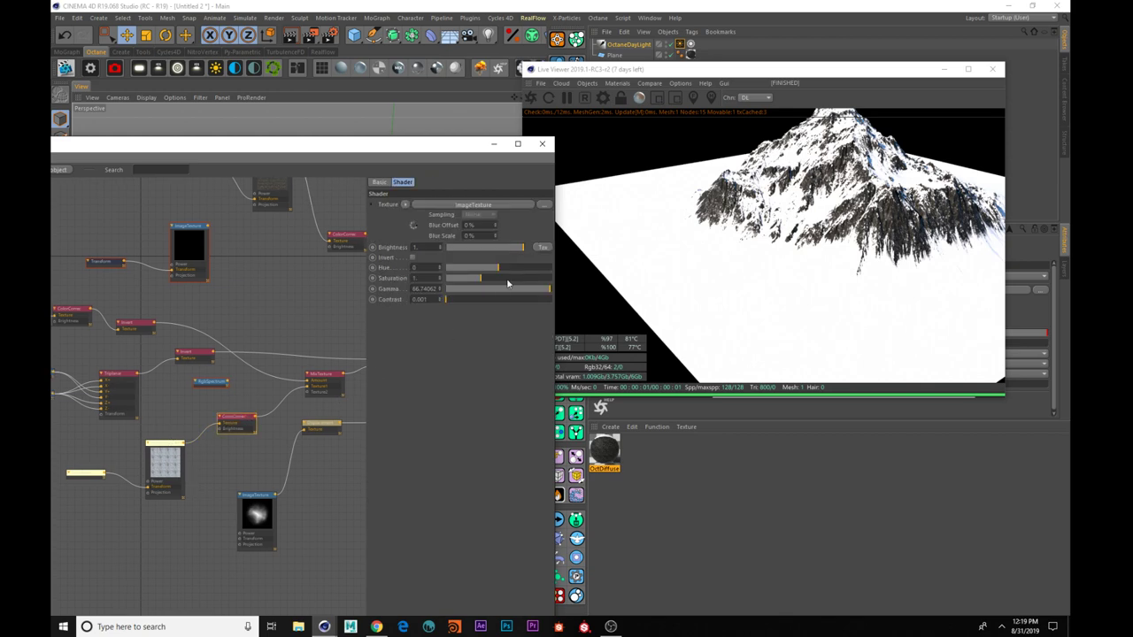
{"action": "mouse_move", "coordinate": [538, 294]}
{"action": "left_mouse_down"}
{"action": "mouse_move", "coordinate": [459, 288]}
{"action": "mouse_move", "coordinate": [550, 288]}
{"action": "left_mouse_up"}
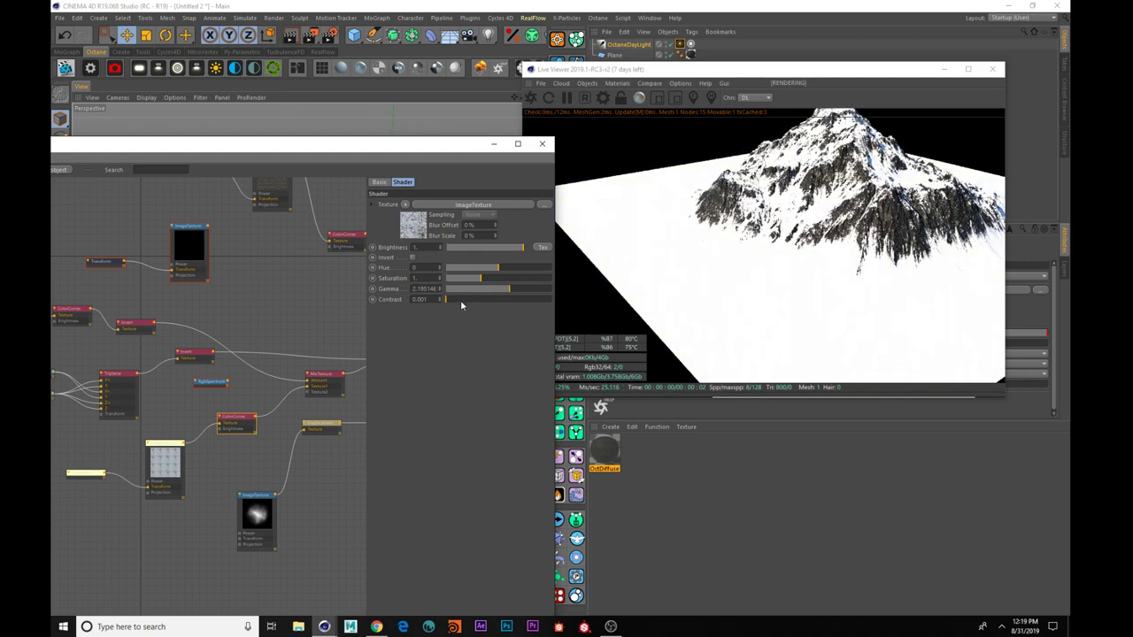
{"action": "left_click_drag", "start_coordinate": [448, 303], "coordinate": [412, 375]}
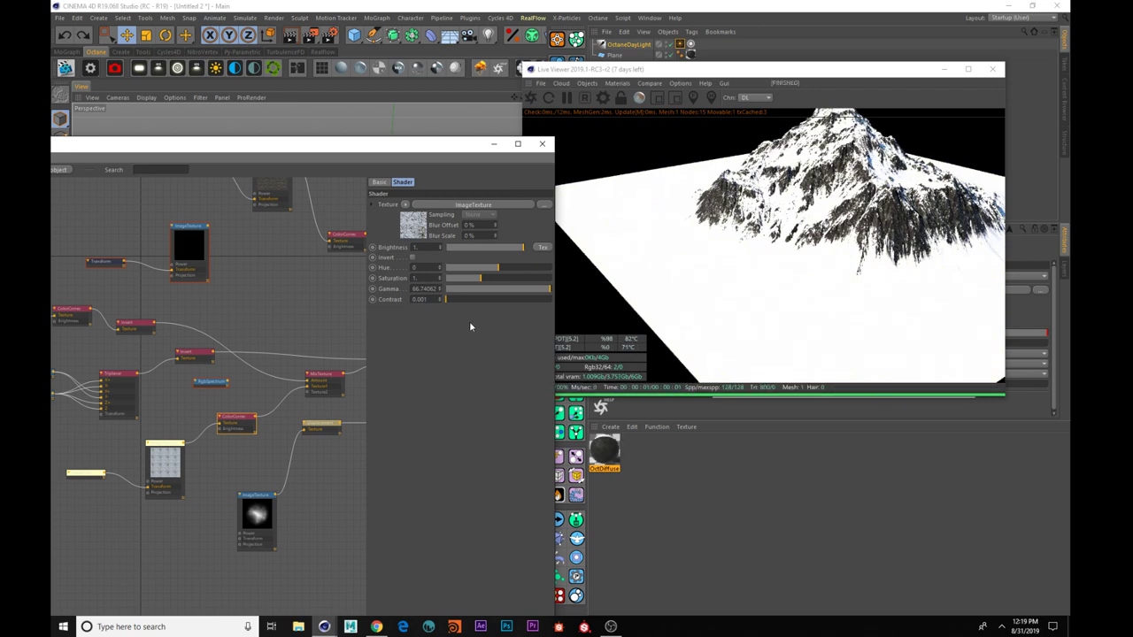
{"action": "left_click_drag", "start_coordinate": [506, 291], "coordinate": [473, 292]}
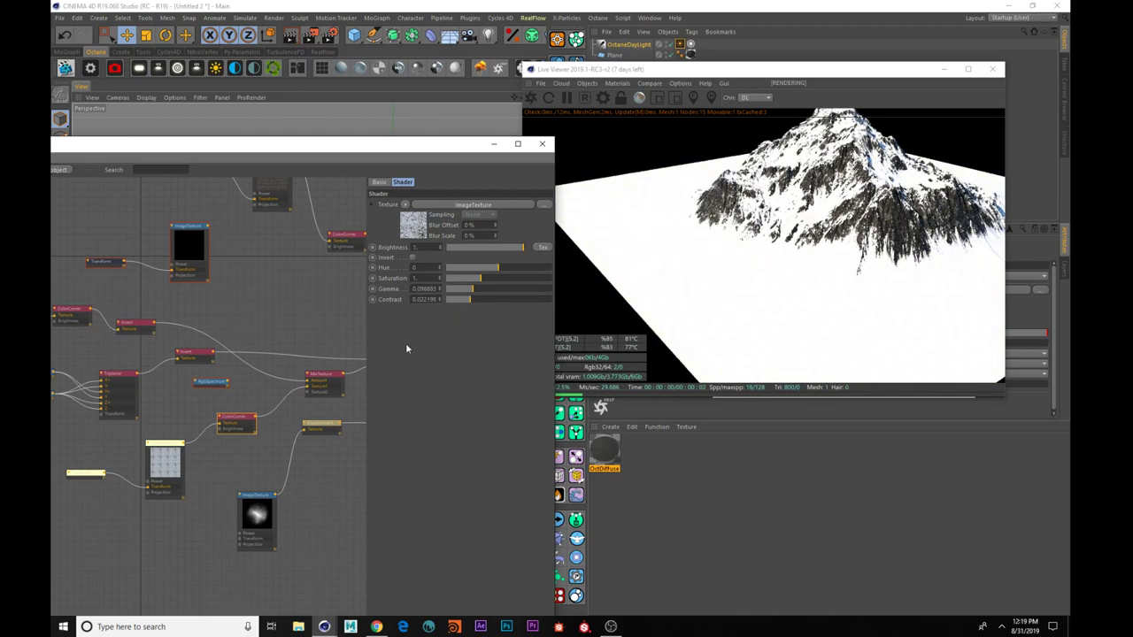
{"action": "mouse_move", "coordinate": [705, 308]}
{"action": "left_mouse_down"}
{"action": "mouse_move", "coordinate": [662, 309]}
{"action": "mouse_move", "coordinate": [726, 314]}
{"action": "left_mouse_up"}
{"action": "middle_click_drag", "start_coordinate": [322, 424], "coordinate": [280, 413]}
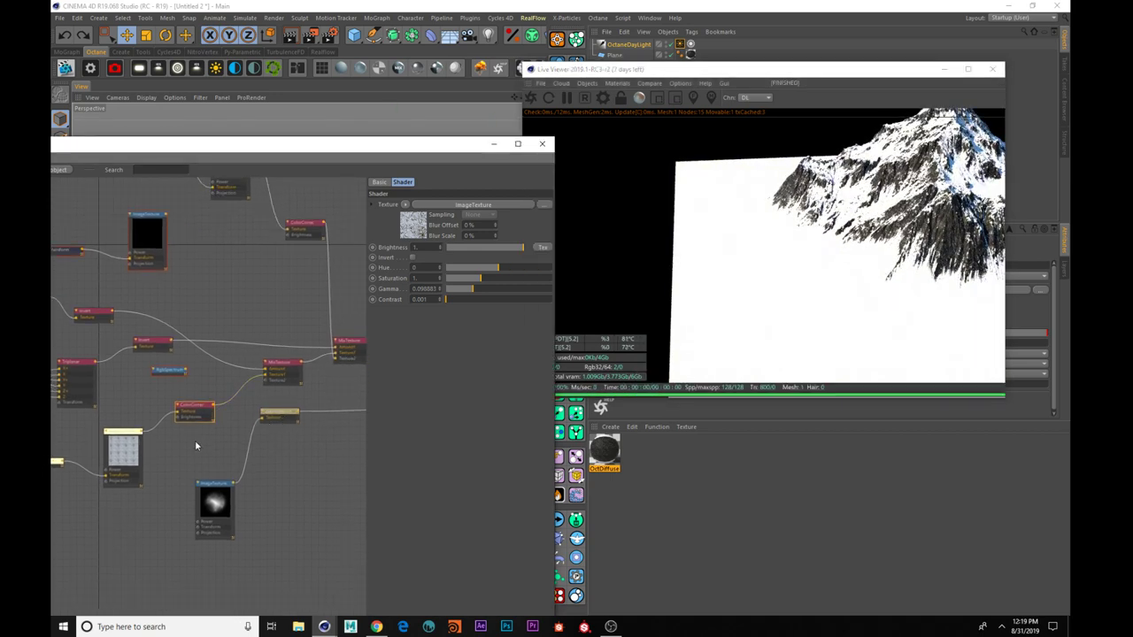
- Reconnect the upper snow image texture to the mix texture node and check the whole mountain in the render
{"action": "middle_click_drag", "start_coordinate": [195, 445], "coordinate": [221, 438]}
{"action": "left_click", "coordinate": [146, 423]}
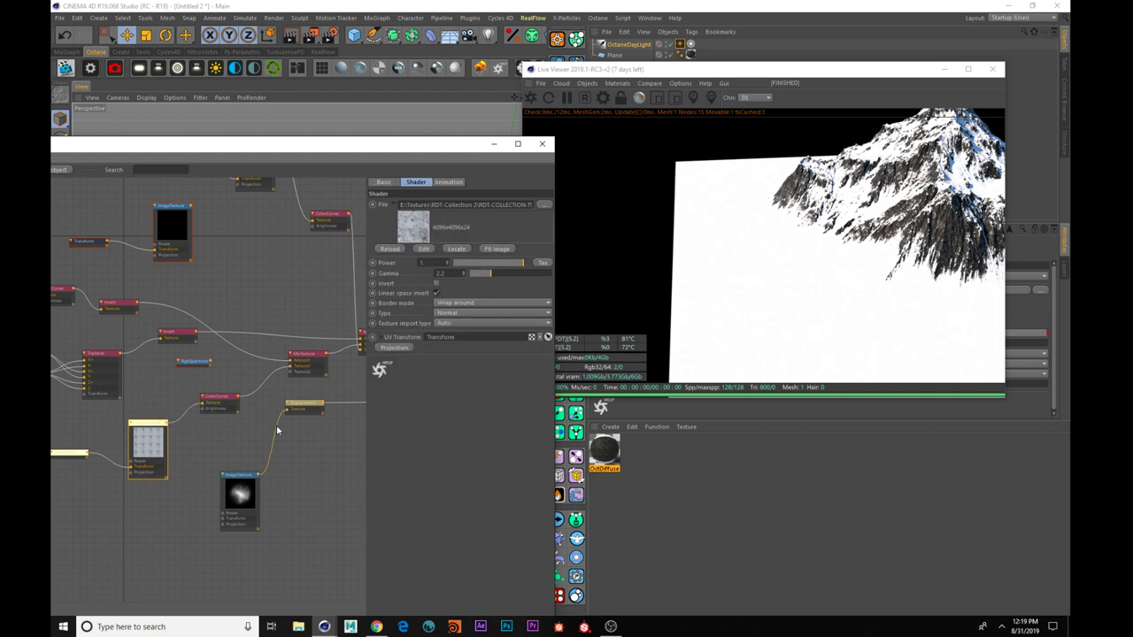
{"action": "middle_click_drag", "start_coordinate": [277, 431], "coordinate": [301, 415]}
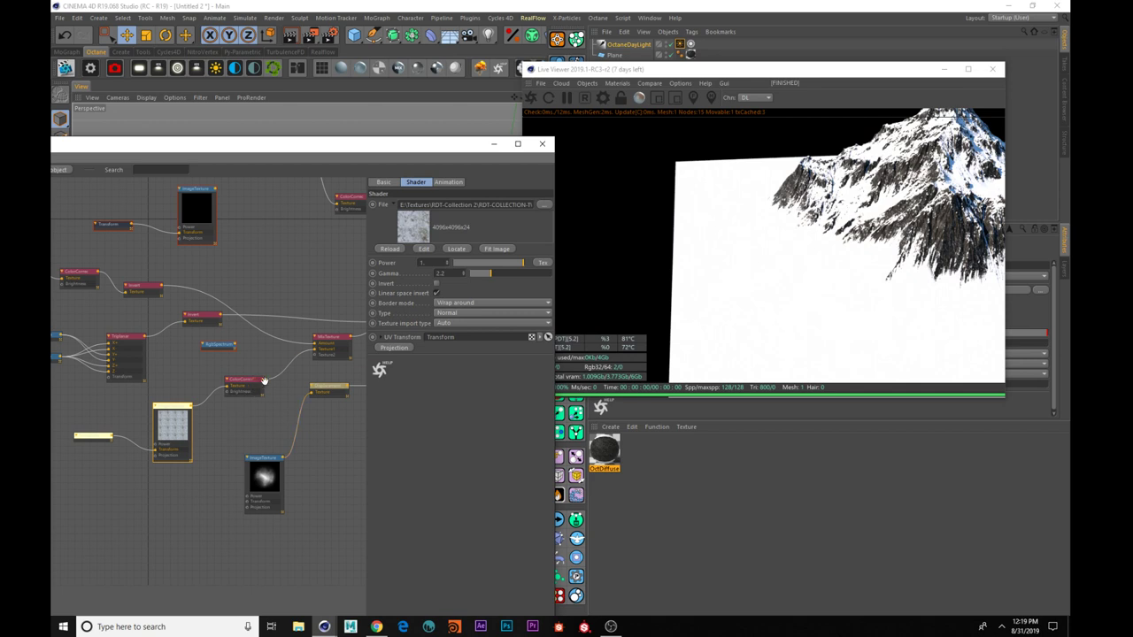
{"action": "middle_click_drag", "start_coordinate": [263, 380], "coordinate": [309, 383]}
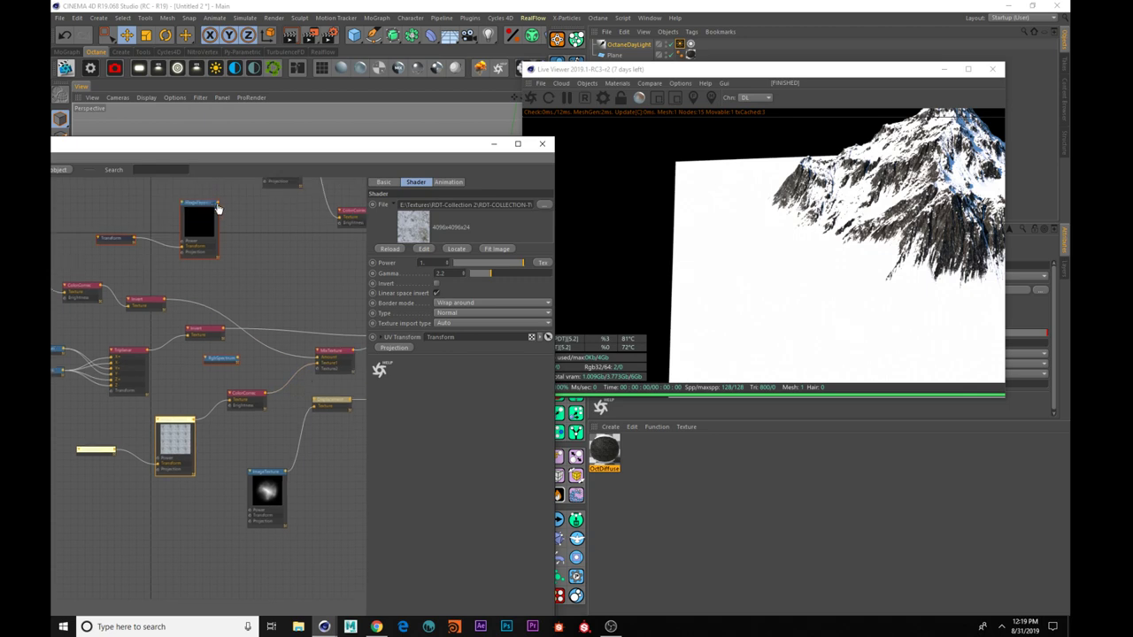
{"action": "left_click_drag", "start_coordinate": [217, 207], "coordinate": [317, 358]}
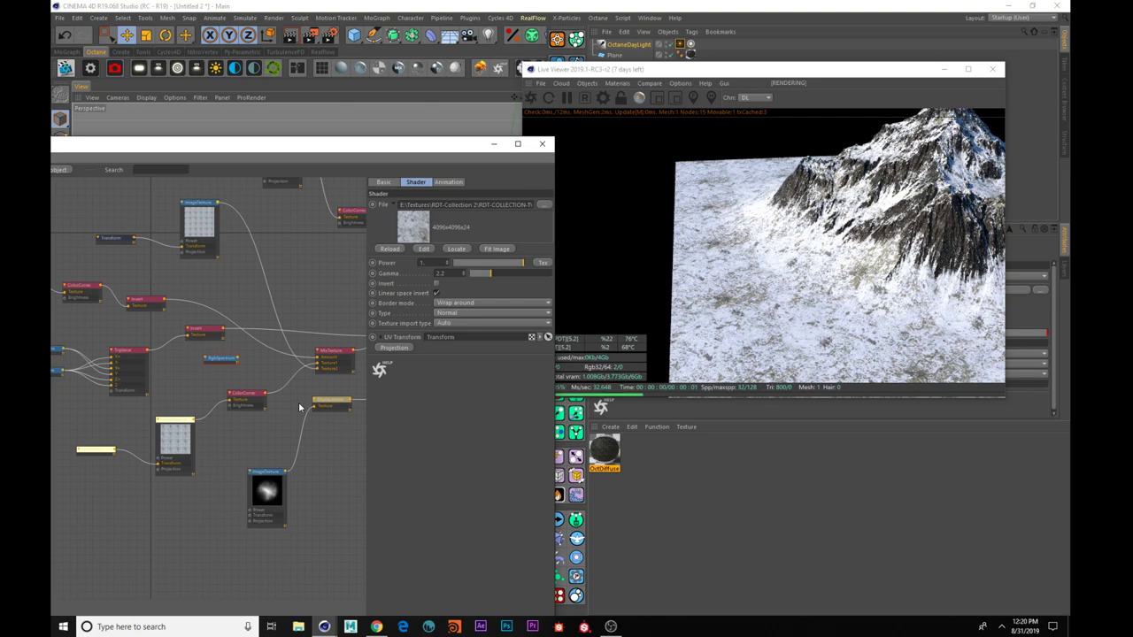
{"action": "left_click_drag", "start_coordinate": [776, 283], "coordinate": [735, 248]}
{"action": "scroll", "coordinate": [816, 231], "scroll_direction": "down", "scroll_amount": 2}
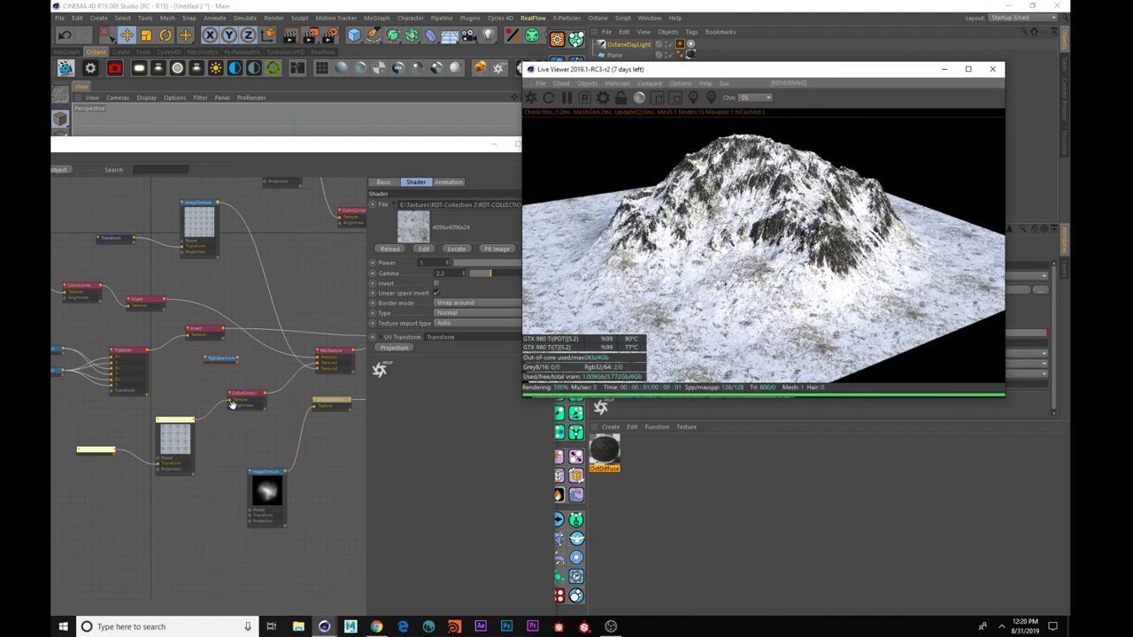
- Disconnect the lower snow image texture from its color correction node
{"action": "left_click", "coordinate": [224, 407]}
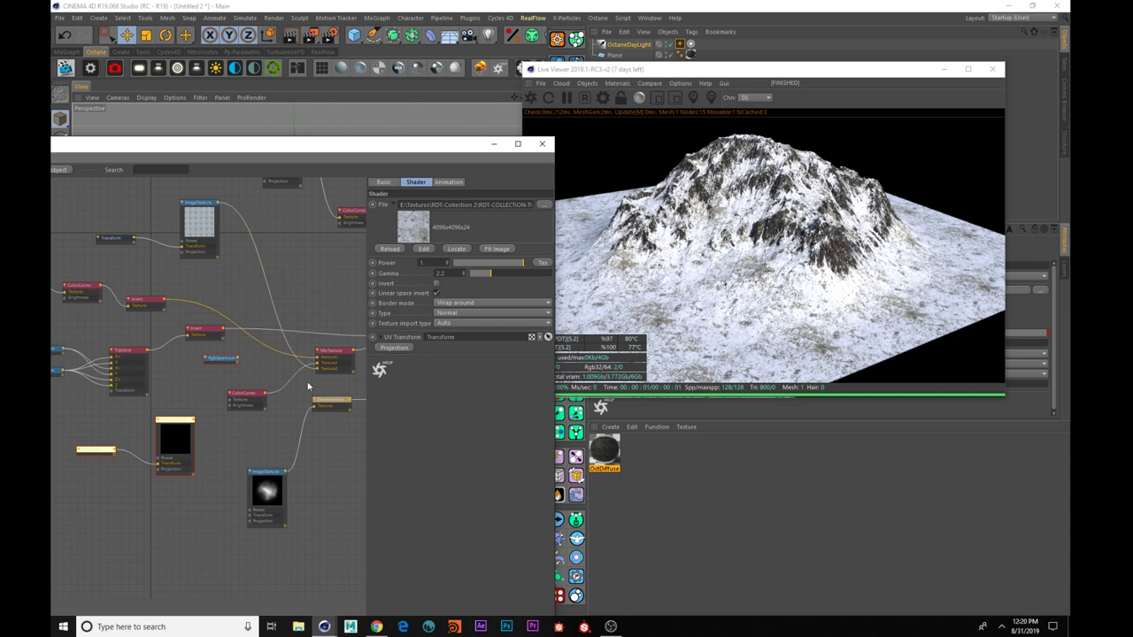
- Set the falloff color correction's gamma to about 0.33 and check the mountain render from higher and lower angles
{"action": "middle_click_drag", "start_coordinate": [294, 361], "coordinate": [297, 328]}
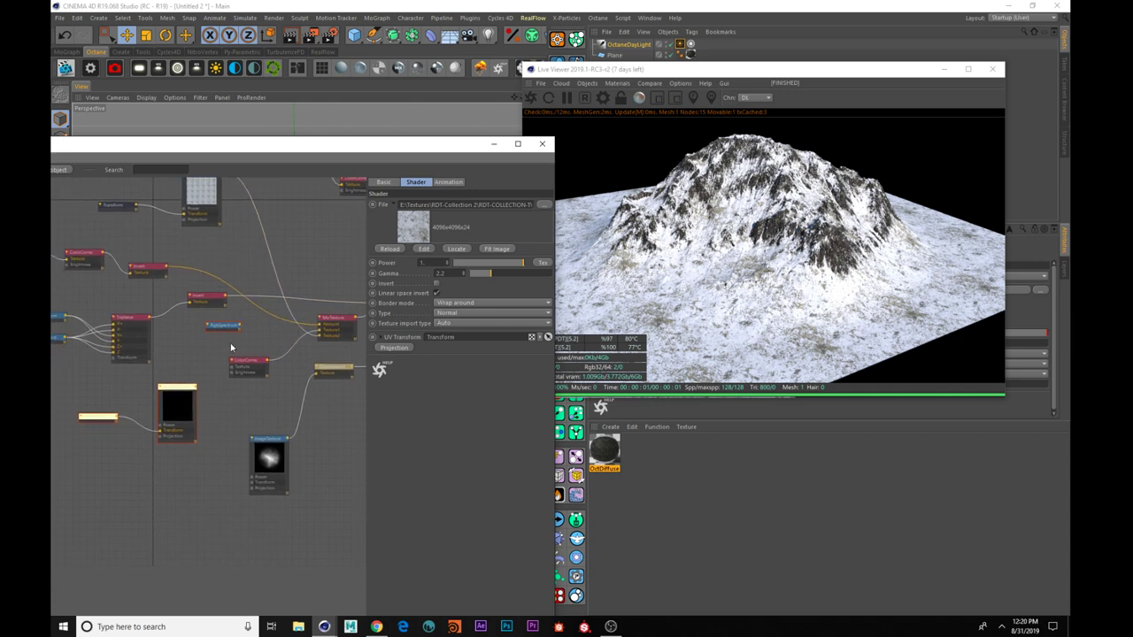
{"action": "middle_click_drag", "start_coordinate": [215, 349], "coordinate": [141, 328]}
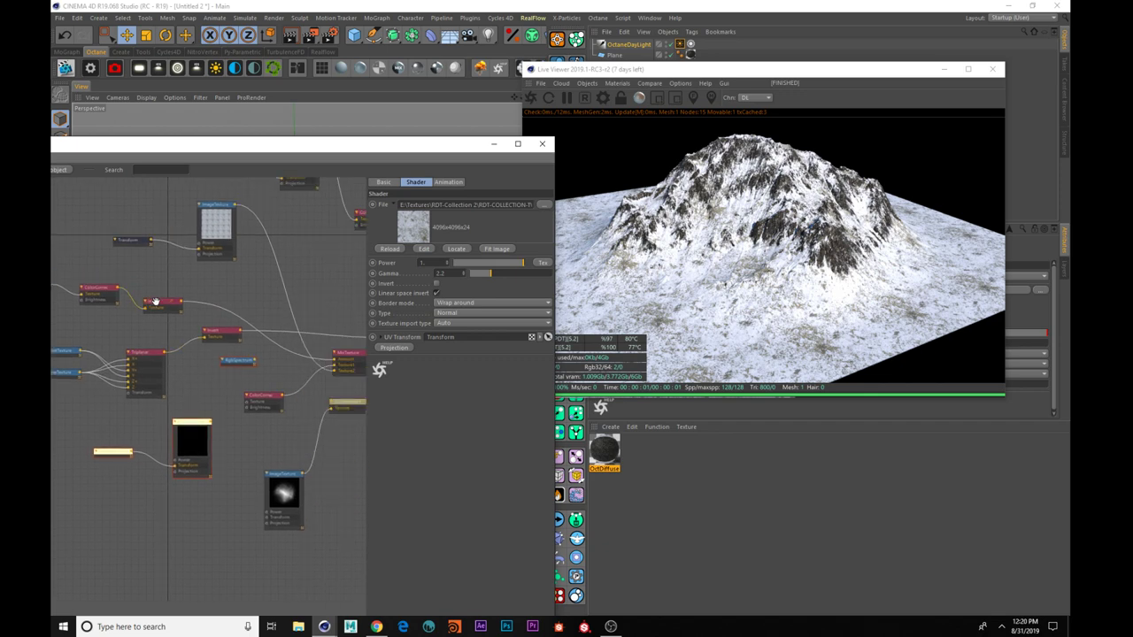
{"action": "left_click", "coordinate": [155, 306]}
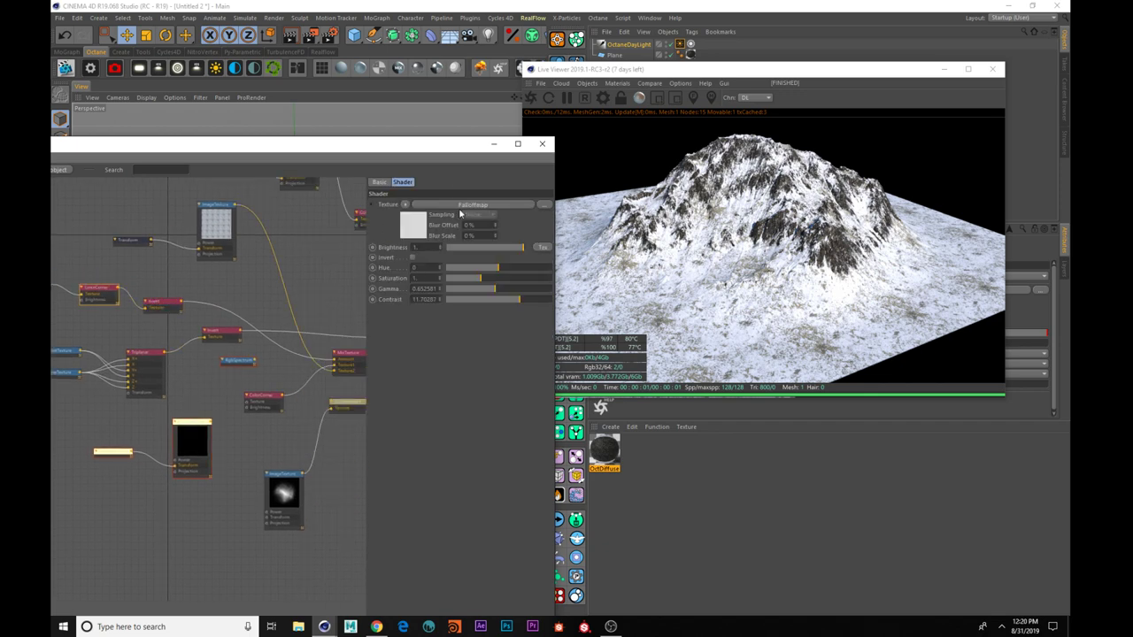
{"action": "mouse_move", "coordinate": [494, 289]}
{"action": "left_mouse_down"}
{"action": "mouse_move", "coordinate": [468, 289]}
{"action": "mouse_move", "coordinate": [487, 290]}
{"action": "left_mouse_up"}
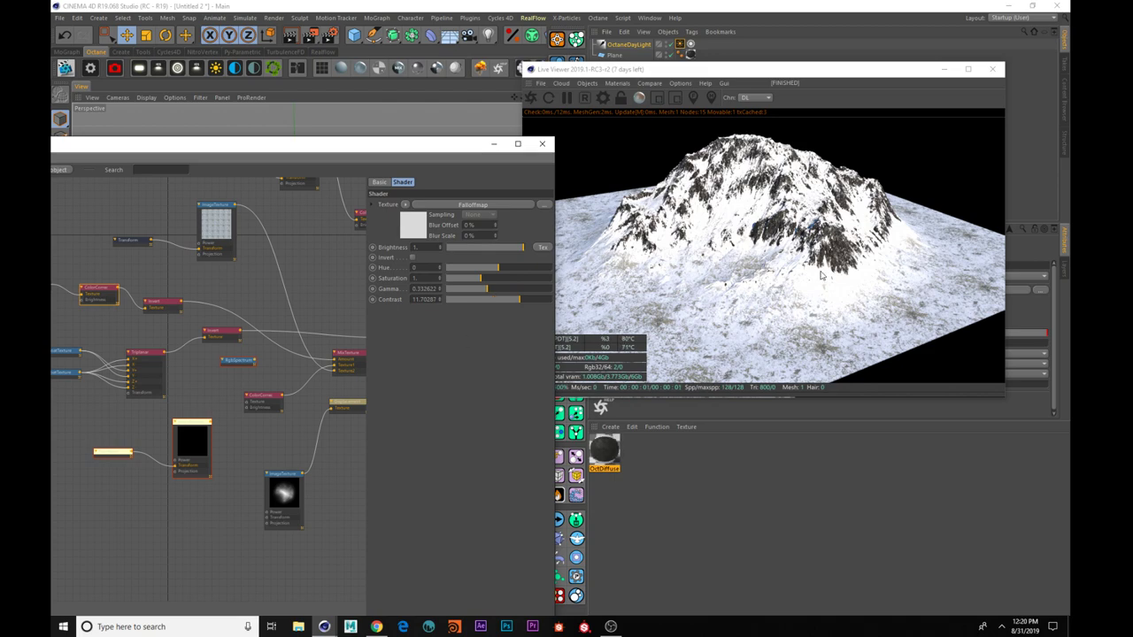
{"action": "left_click_drag", "start_coordinate": [708, 231], "coordinate": [708, 296]}
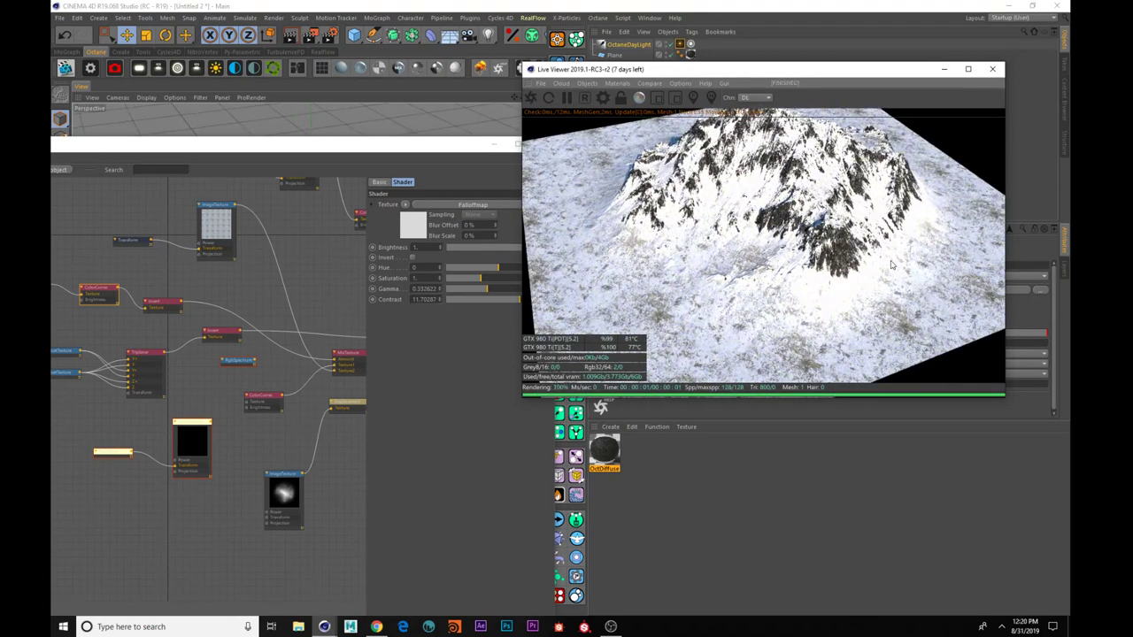
{"action": "left_click_drag", "start_coordinate": [792, 317], "coordinate": [798, 247]}
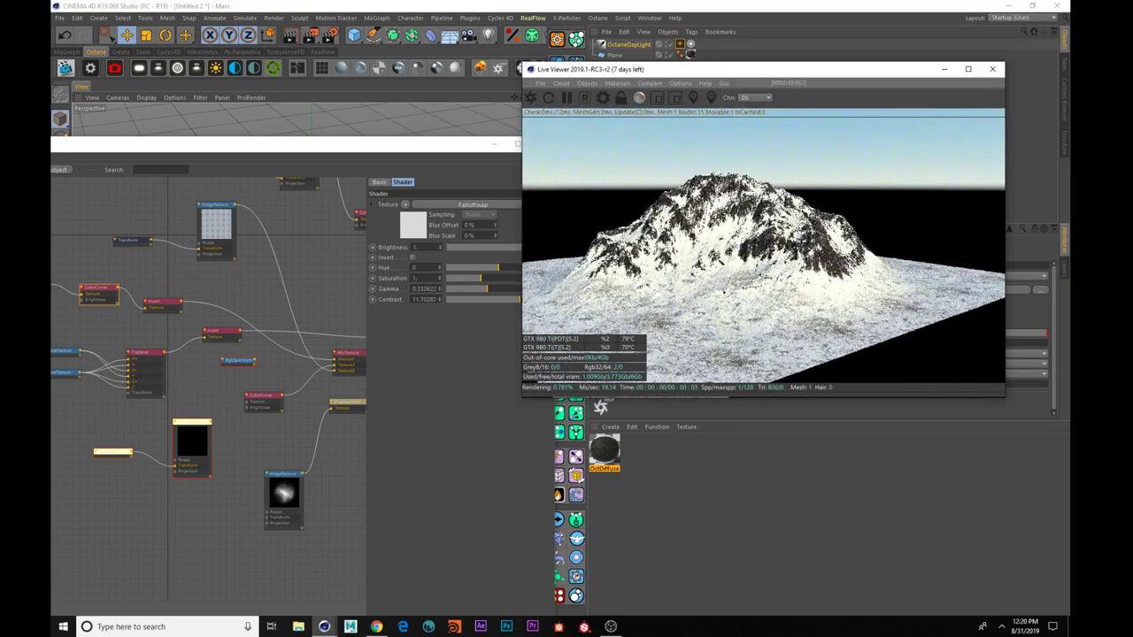
- Reconnect the lower snow image texture to its color correction's texture input and check the render from different sides
{"action": "middle_click_drag", "start_coordinate": [246, 353], "coordinate": [237, 310]}
{"action": "middle_click_drag", "start_coordinate": [247, 352], "coordinate": [253, 342]}
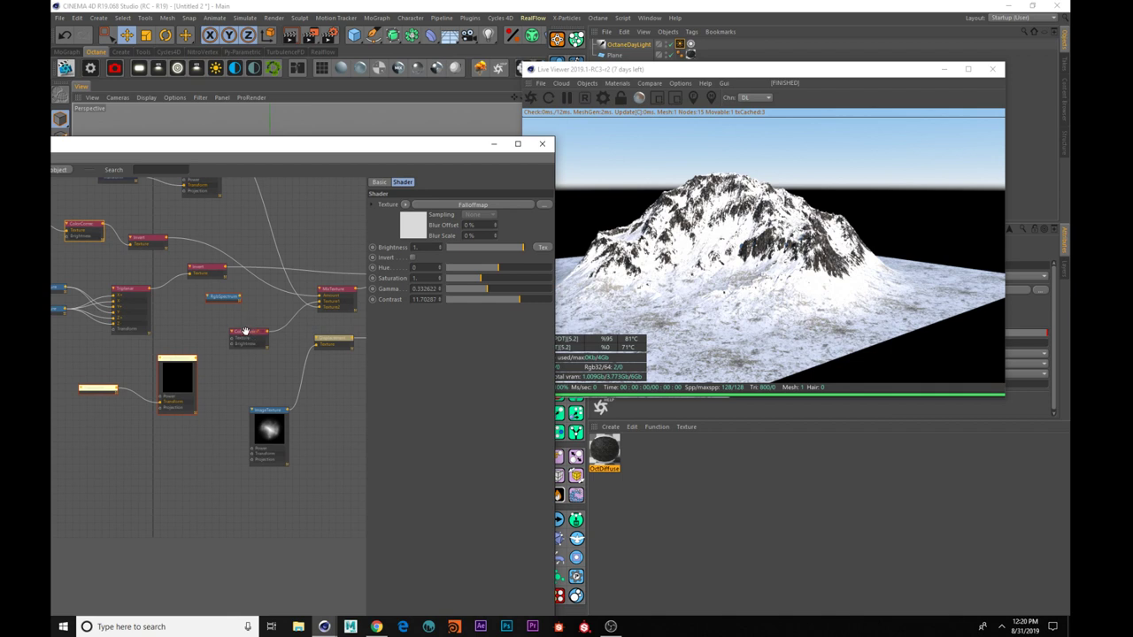
{"action": "mouse_move", "coordinate": [244, 331]}
{"action": "left_mouse_down"}
{"action": "mouse_move", "coordinate": [260, 319]}
{"action": "mouse_move", "coordinate": [242, 323]}
{"action": "left_mouse_up"}
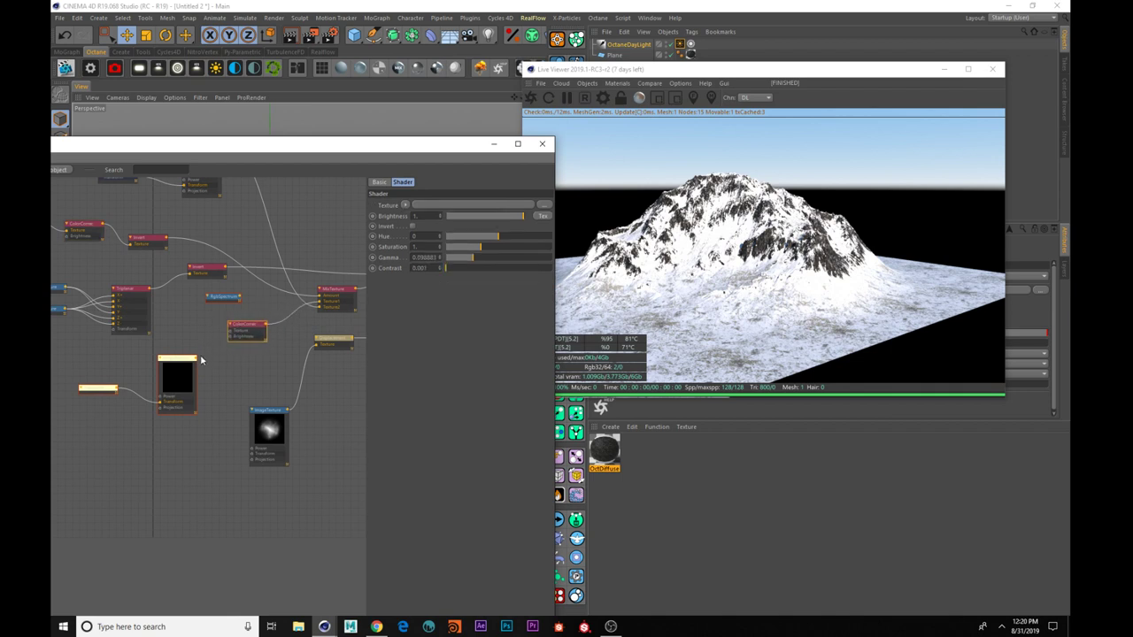
{"action": "left_click_drag", "start_coordinate": [196, 362], "coordinate": [229, 330]}
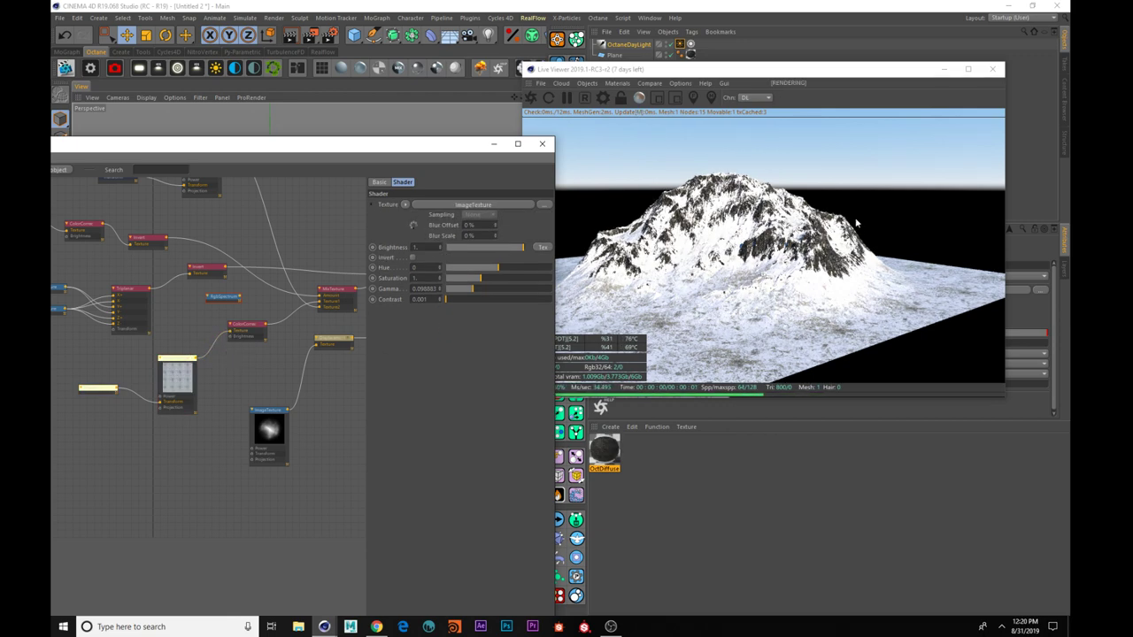
{"action": "left_click_drag", "start_coordinate": [811, 272], "coordinate": [862, 314]}
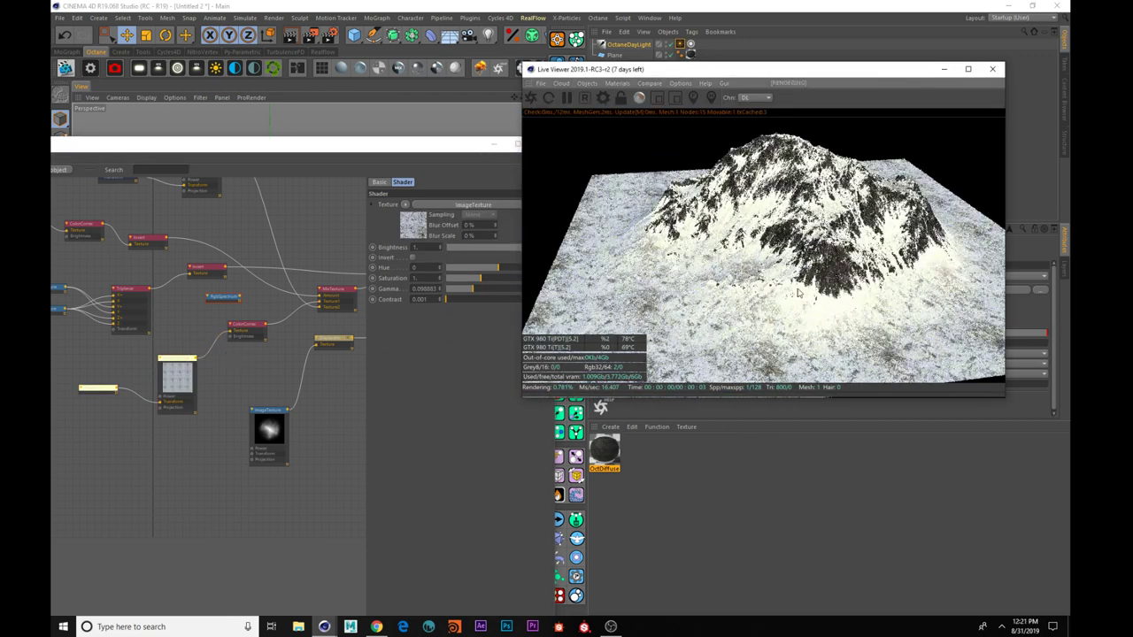
{"action": "left_click_drag", "start_coordinate": [780, 255], "coordinate": [620, 254]}
{"action": "left_click_drag", "start_coordinate": [908, 202], "coordinate": [715, 218]}
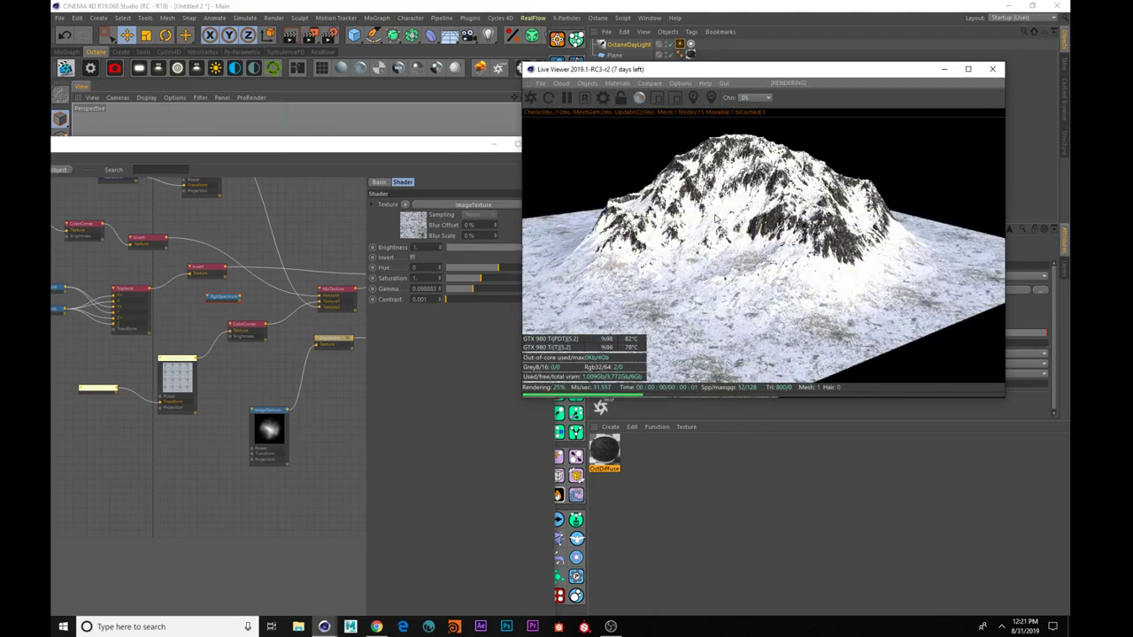
- Widen and reposition the node editor window so the complete material node graph is shown
{"action": "left_click", "coordinate": [319, 159]}
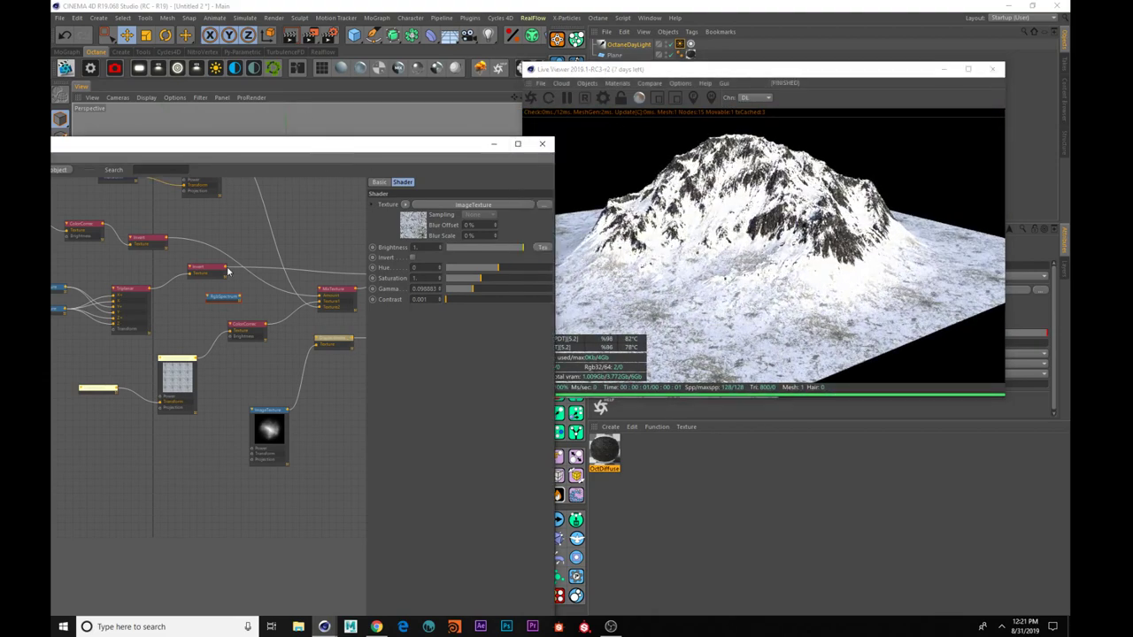
{"action": "middle_click_drag", "start_coordinate": [253, 265], "coordinate": [257, 309]}
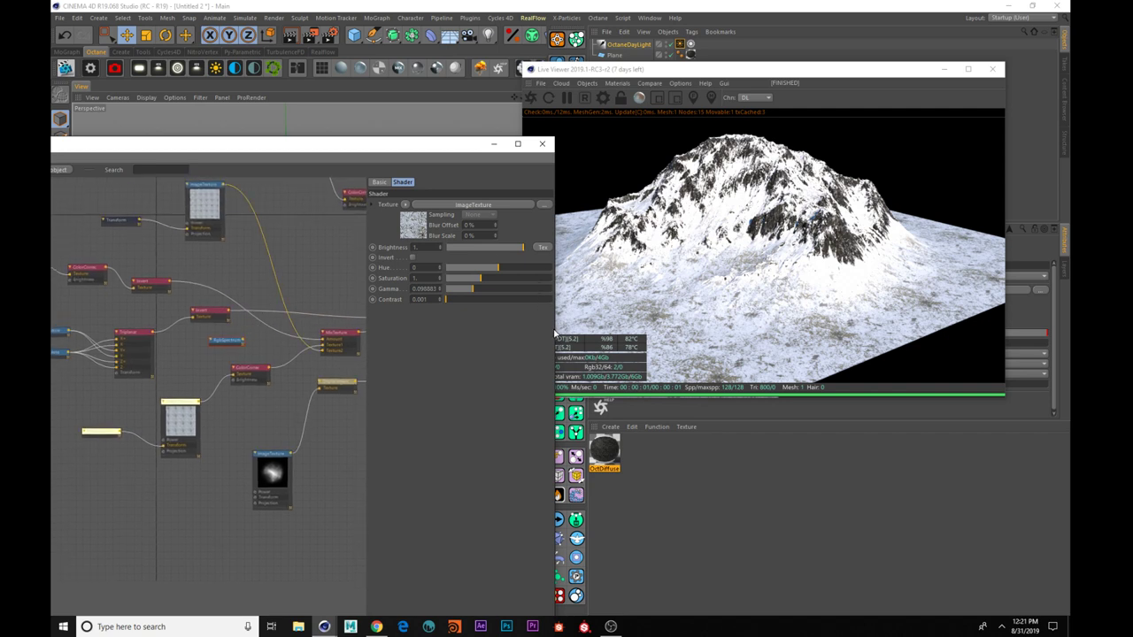
{"action": "left_click_drag", "start_coordinate": [558, 329], "coordinate": [796, 329]}
{"action": "left_click_drag", "start_coordinate": [423, 151], "coordinate": [645, 56]}
{"action": "middle_click_drag", "start_coordinate": [447, 173], "coordinate": [499, 213]}
{"action": "middle_click_drag", "start_coordinate": [504, 254], "coordinate": [448, 244]}
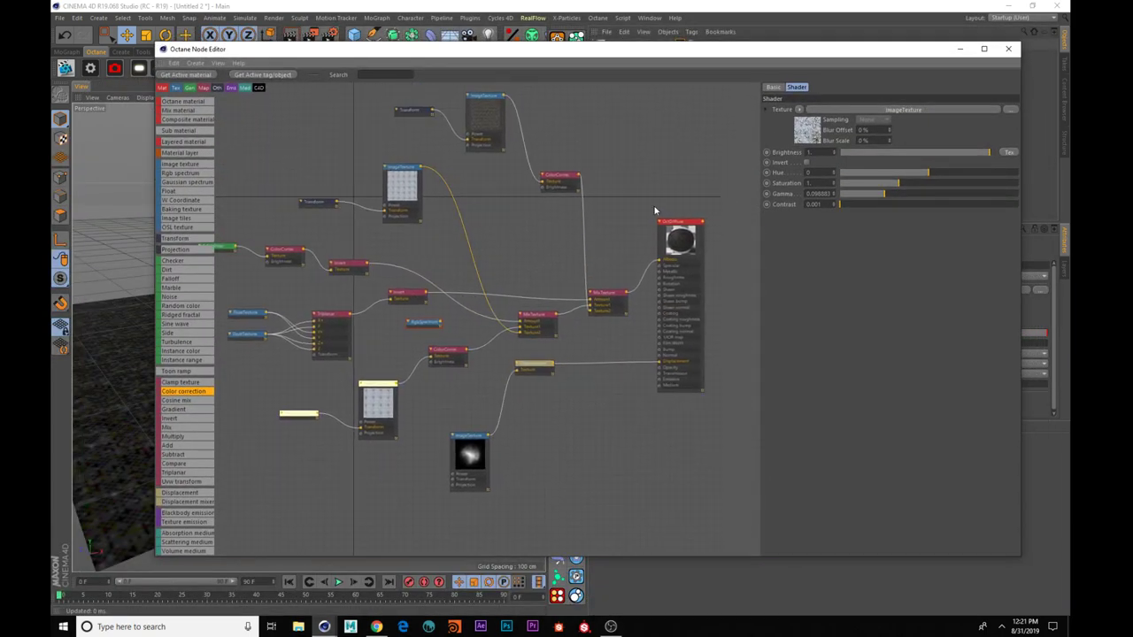
- Spread out the material output node and the two mix texture nodes so their connections are easier to follow
{"action": "left_click_drag", "start_coordinate": [683, 216], "coordinate": [717, 200]}
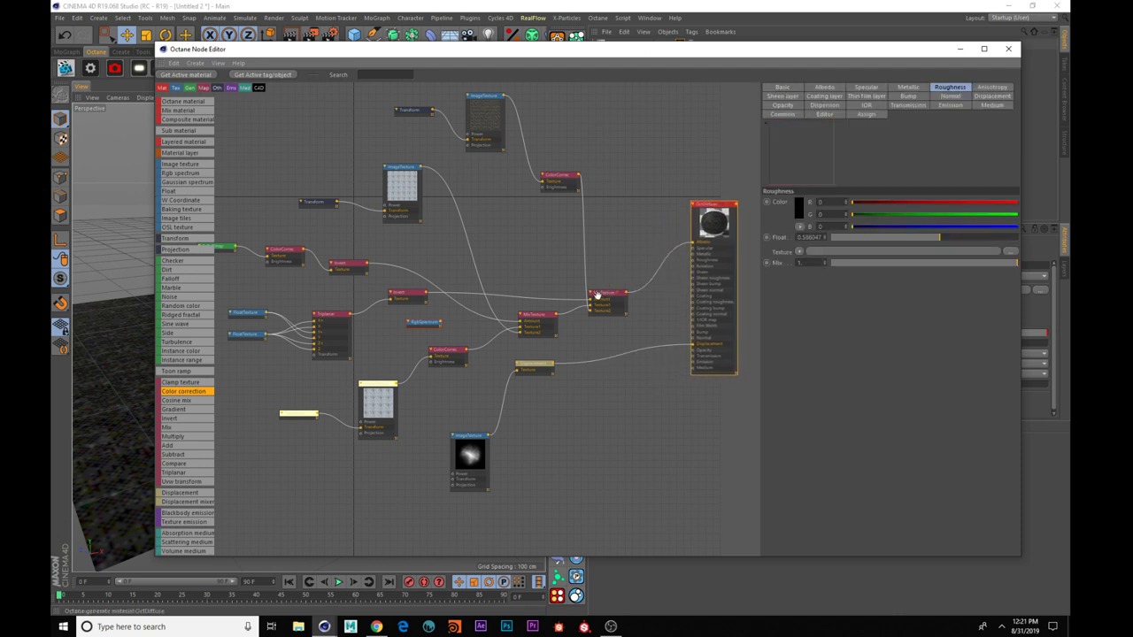
{"action": "left_click_drag", "start_coordinate": [600, 293], "coordinate": [626, 230]}
{"action": "left_click", "coordinate": [522, 316]}
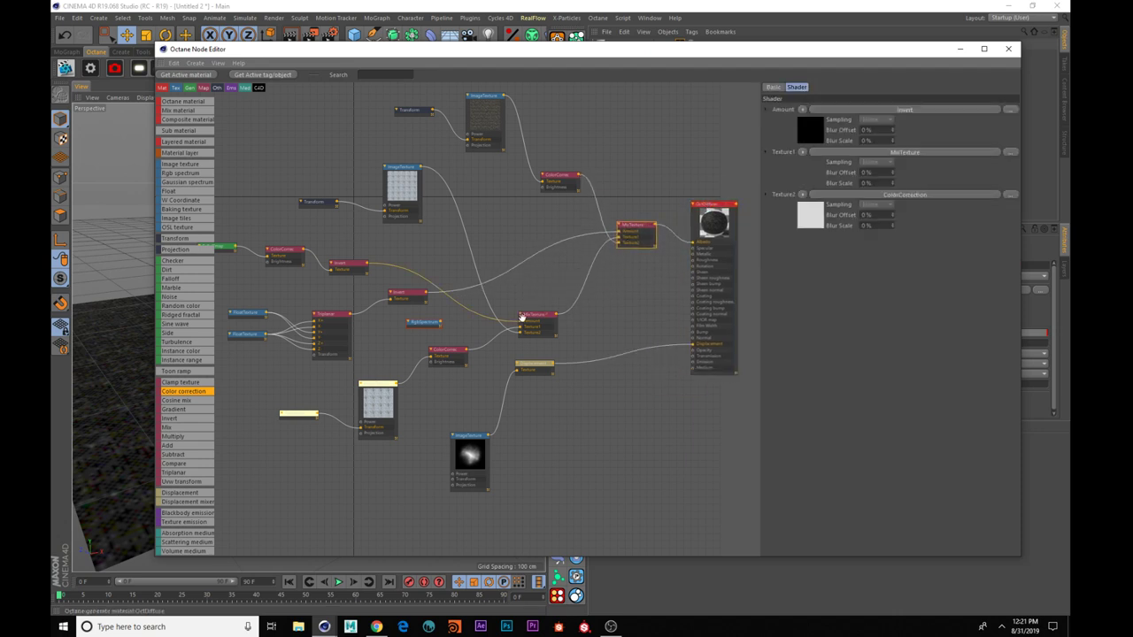
{"action": "left_click_drag", "start_coordinate": [529, 316], "coordinate": [550, 287]}
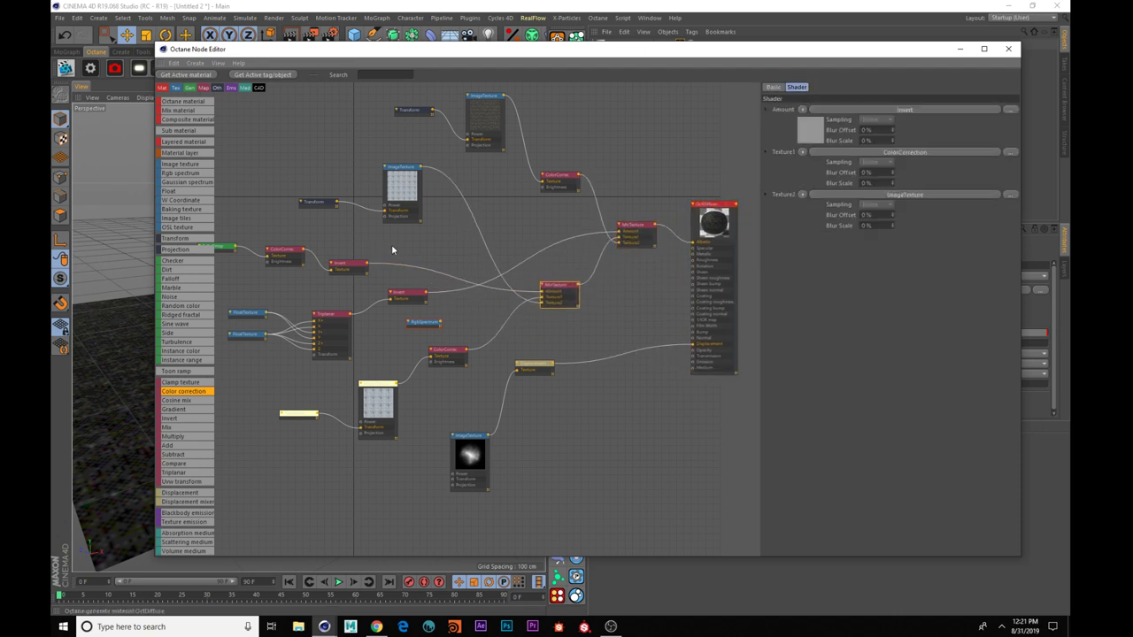
- Move the triplanar node with its float textures closer to the falloff branch and place its invert node beside it
{"action": "middle_click_drag", "start_coordinate": [391, 244], "coordinate": [469, 221]}
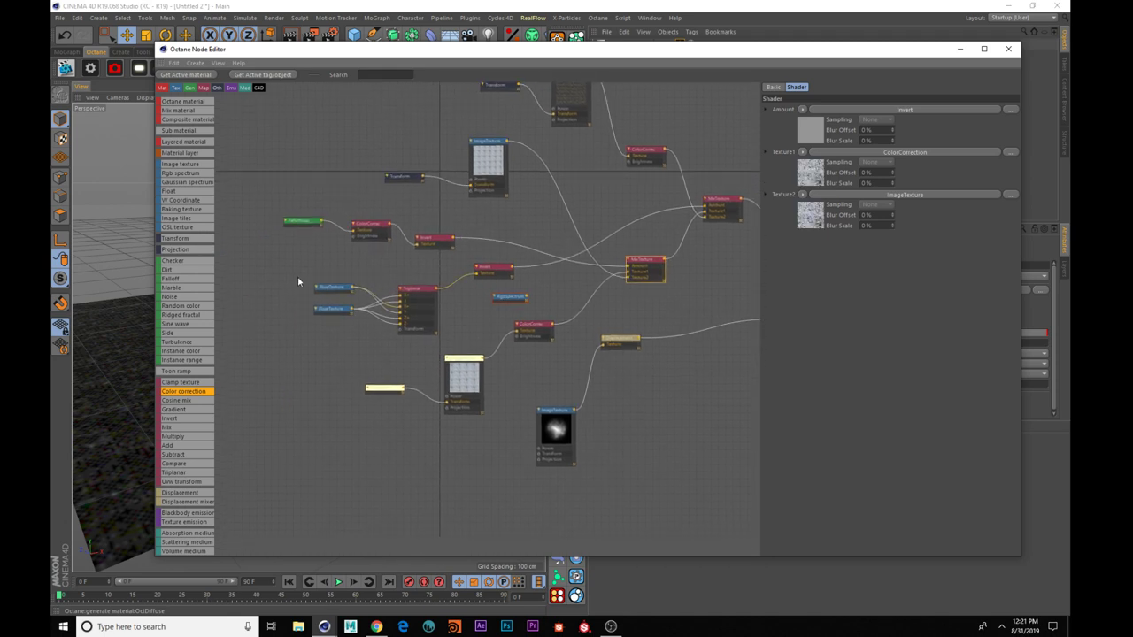
{"action": "left_click_drag", "start_coordinate": [420, 319], "coordinate": [395, 279]}
{"action": "left_click_drag", "start_coordinate": [488, 266], "coordinate": [466, 277]}
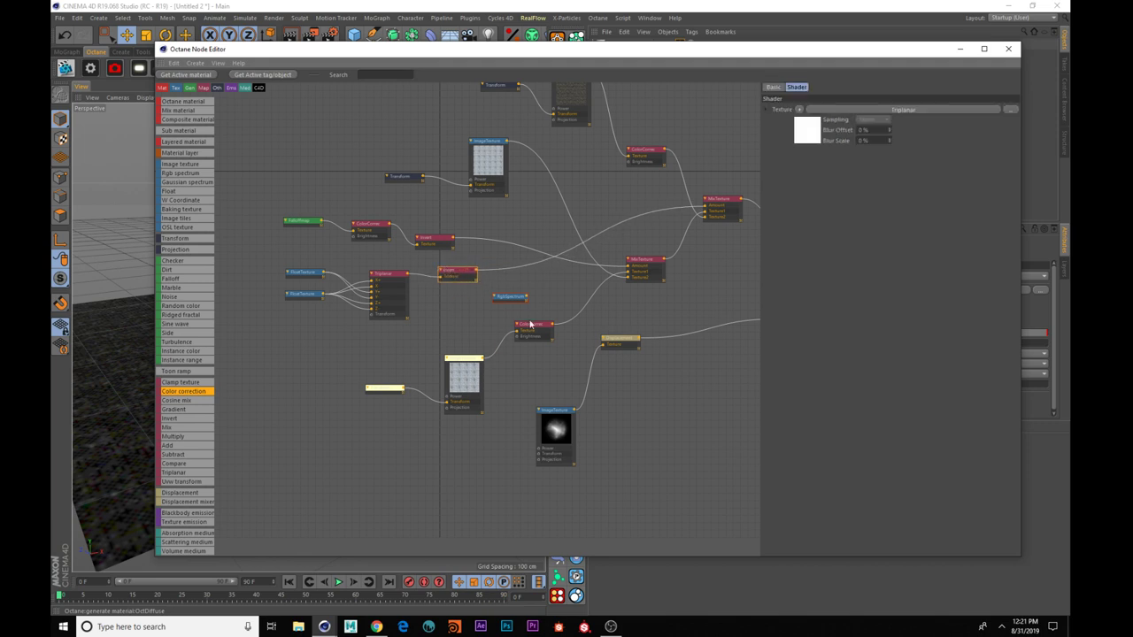
- Delete the unconnected RGB spectrum node and place the displacement node right beside its height image texture
{"action": "left_click", "coordinate": [506, 298]}
{"action": "key", "text": "Delete"}
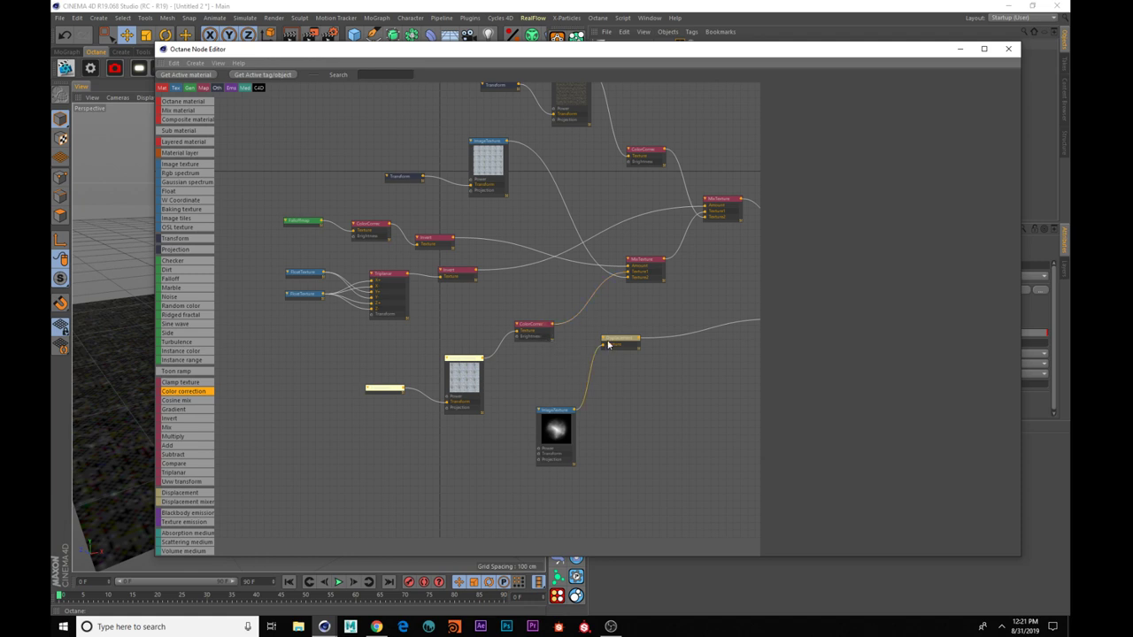
{"action": "left_click_drag", "start_coordinate": [616, 339], "coordinate": [599, 406]}
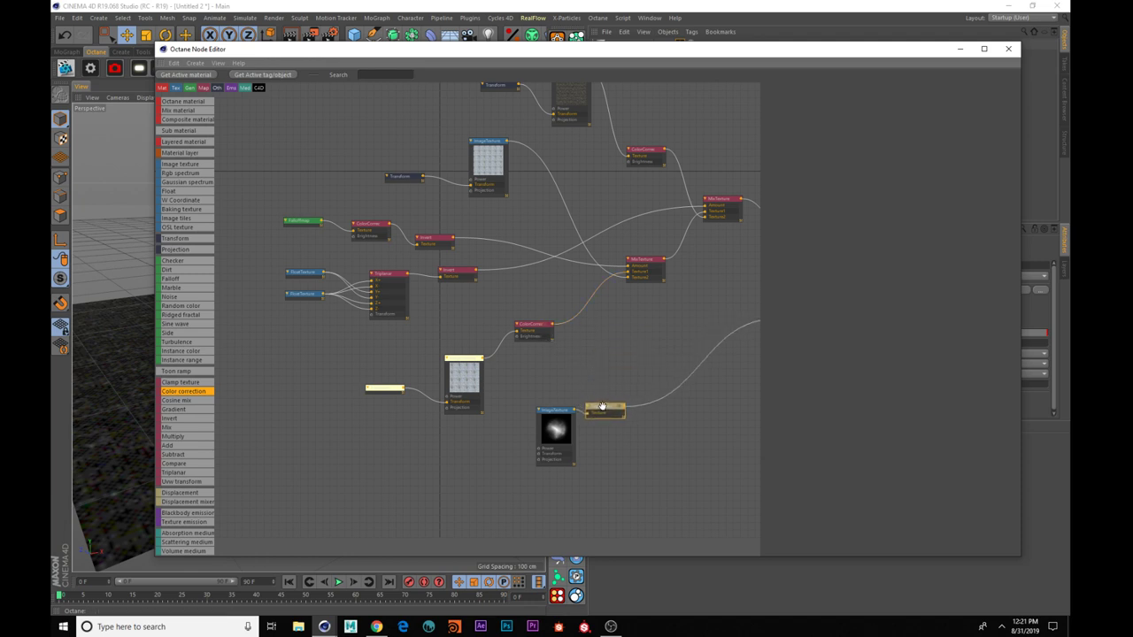
{"action": "left_click", "coordinate": [601, 406]}
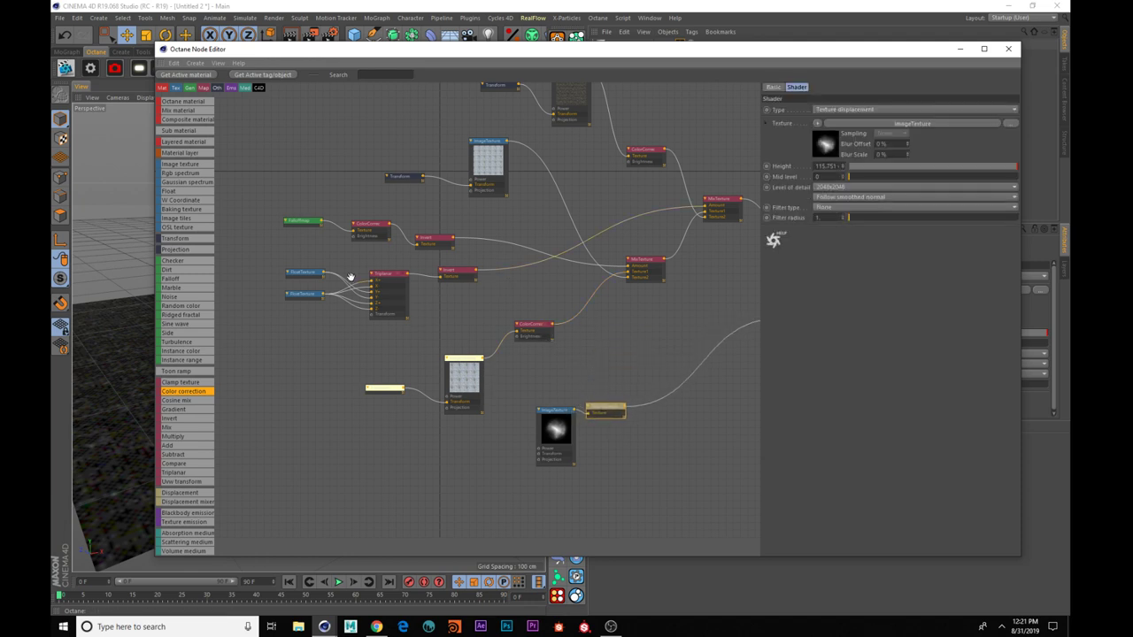
- Review the complete material node graph alongside the live render and close the Octane Node Editor
{"action": "middle_click_drag", "start_coordinate": [491, 233], "coordinate": [394, 235]}
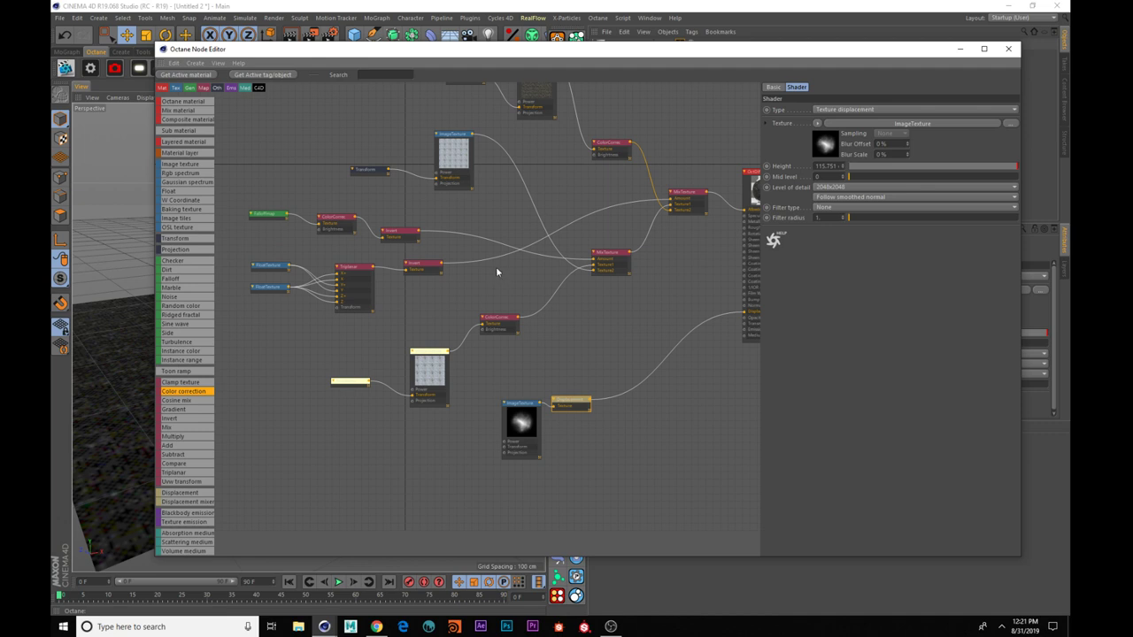
{"action": "left_click_drag", "start_coordinate": [614, 54], "coordinate": [606, 76]}
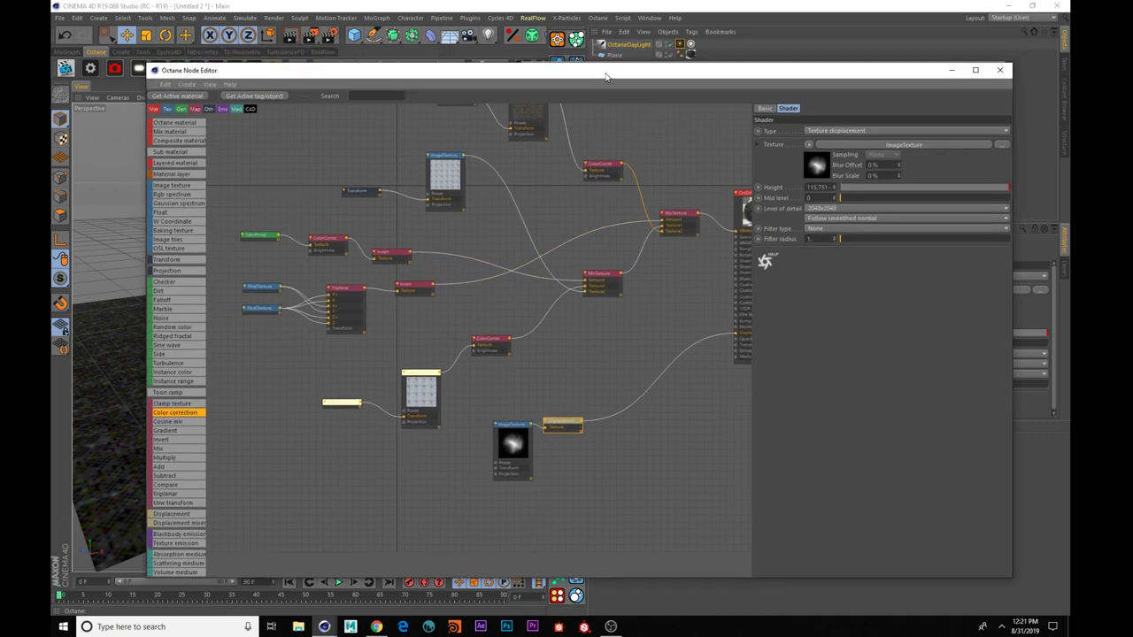
{"action": "middle_click_drag", "start_coordinate": [520, 215], "coordinate": [501, 271]}
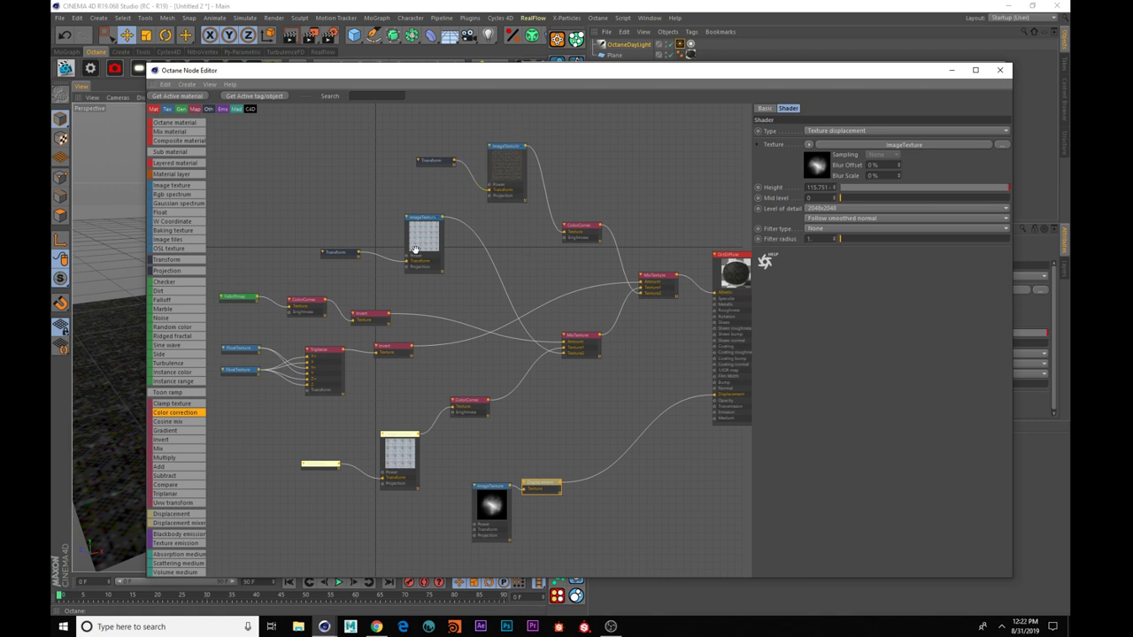
{"action": "mouse_move", "coordinate": [450, 312]}
{"action": "middle_mouse_down"}
{"action": "mouse_move", "coordinate": [447, 194]}
{"action": "mouse_move", "coordinate": [461, 328]}
{"action": "middle_mouse_up"}
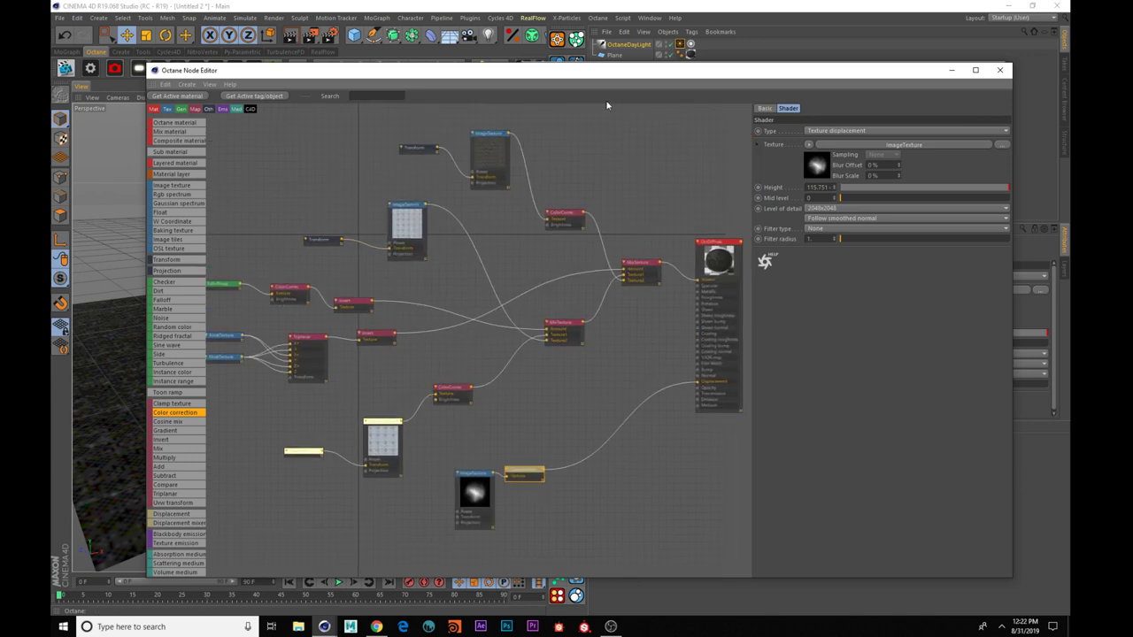
{"action": "left_click_drag", "start_coordinate": [665, 76], "coordinate": [289, 130]}
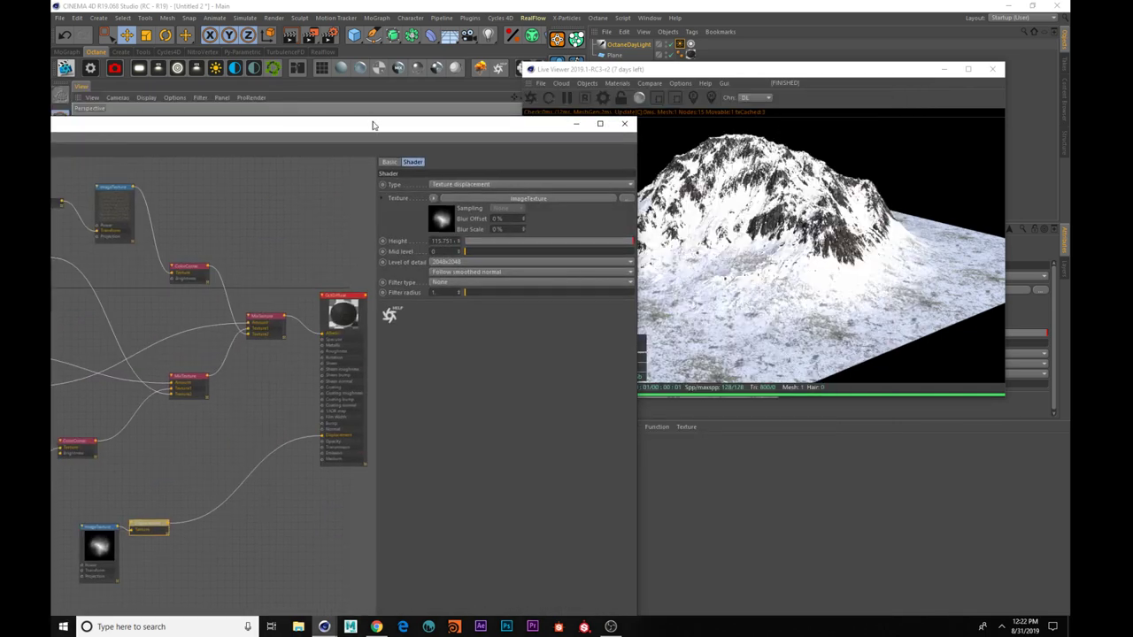
{"action": "left_click_drag", "start_coordinate": [373, 124], "coordinate": [585, 47]}
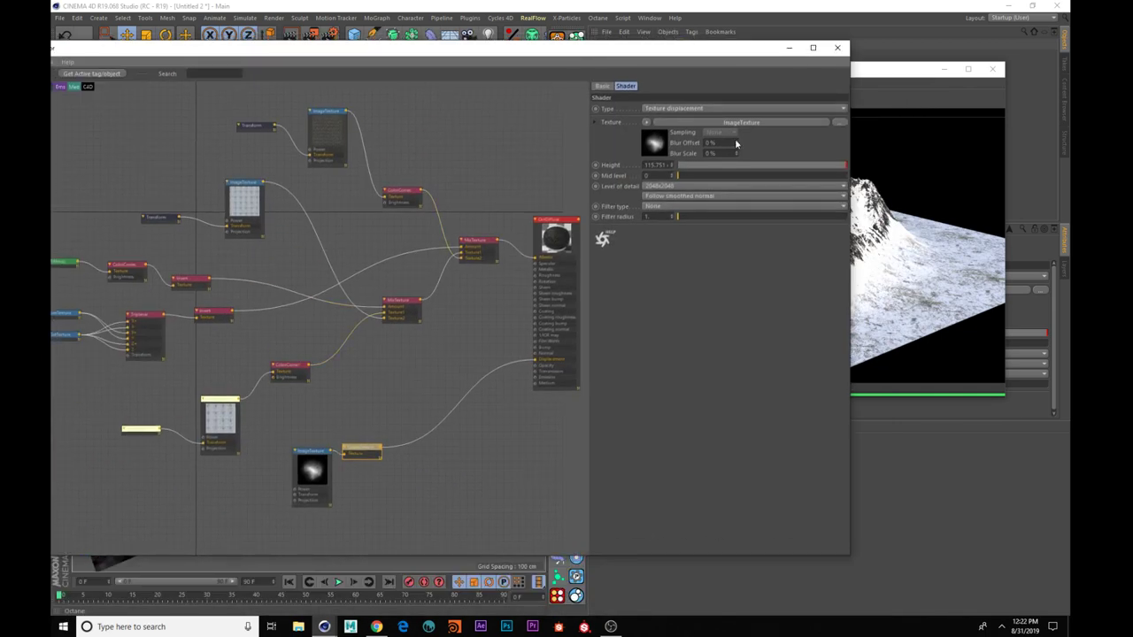
{"action": "left_click_drag", "start_coordinate": [706, 53], "coordinate": [792, 33]}
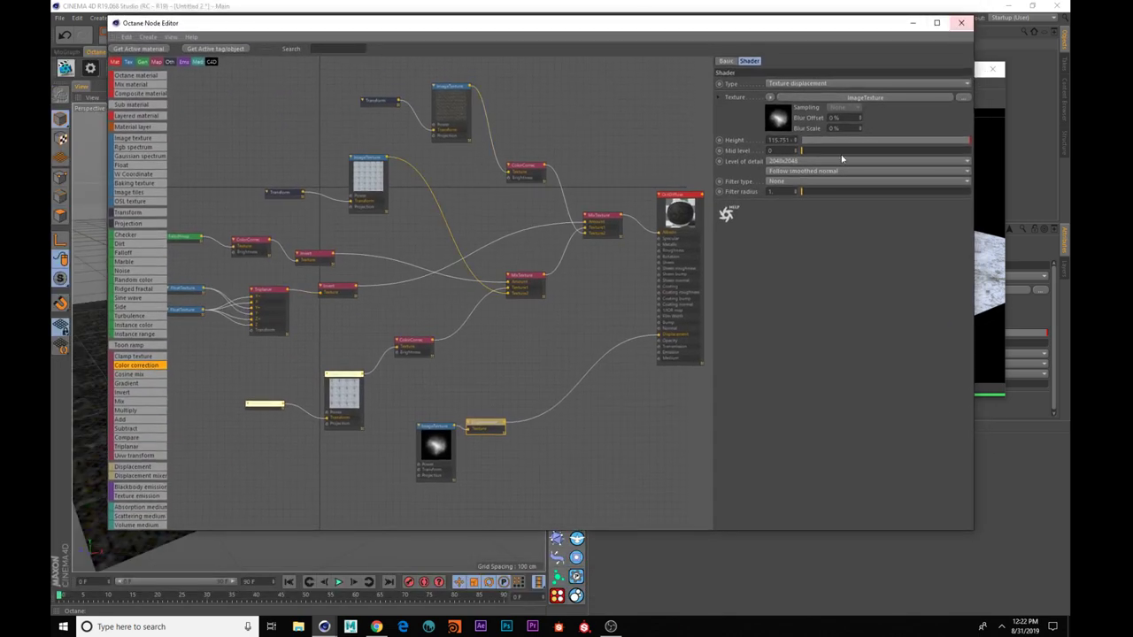
{"action": "left_click", "coordinate": [961, 22]}
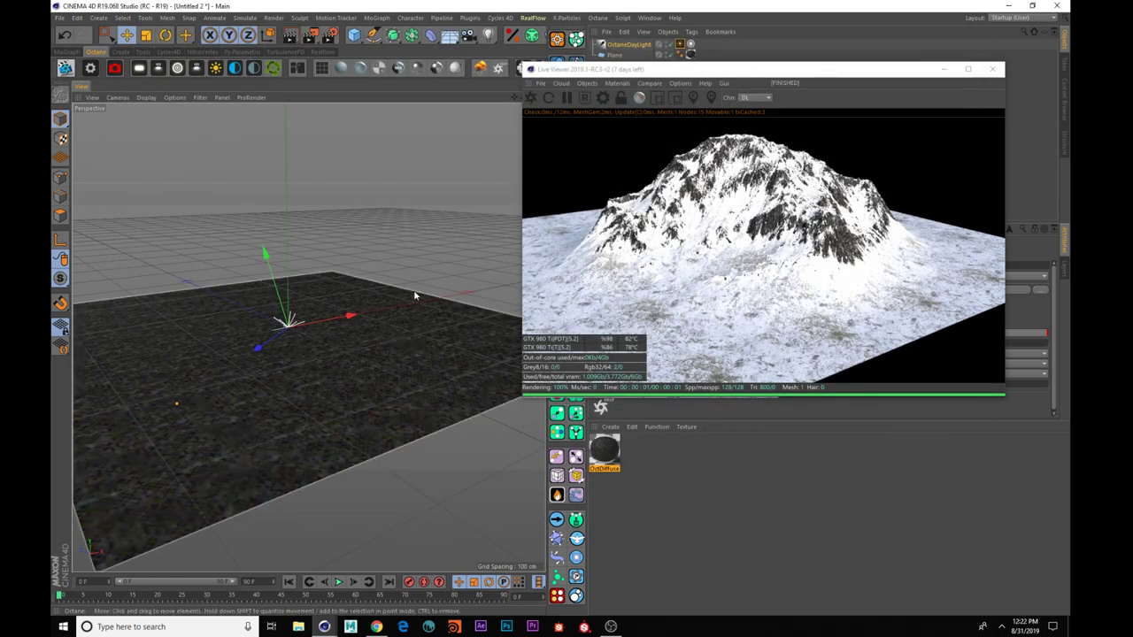
- Scale the plane up uniformly and check the mountain's snow coverage in the live render from different angles
{"action": "left_click_drag", "start_coordinate": [388, 382], "coordinate": [374, 344], "text": "alt"}
{"action": "left_click", "coordinate": [314, 333]}
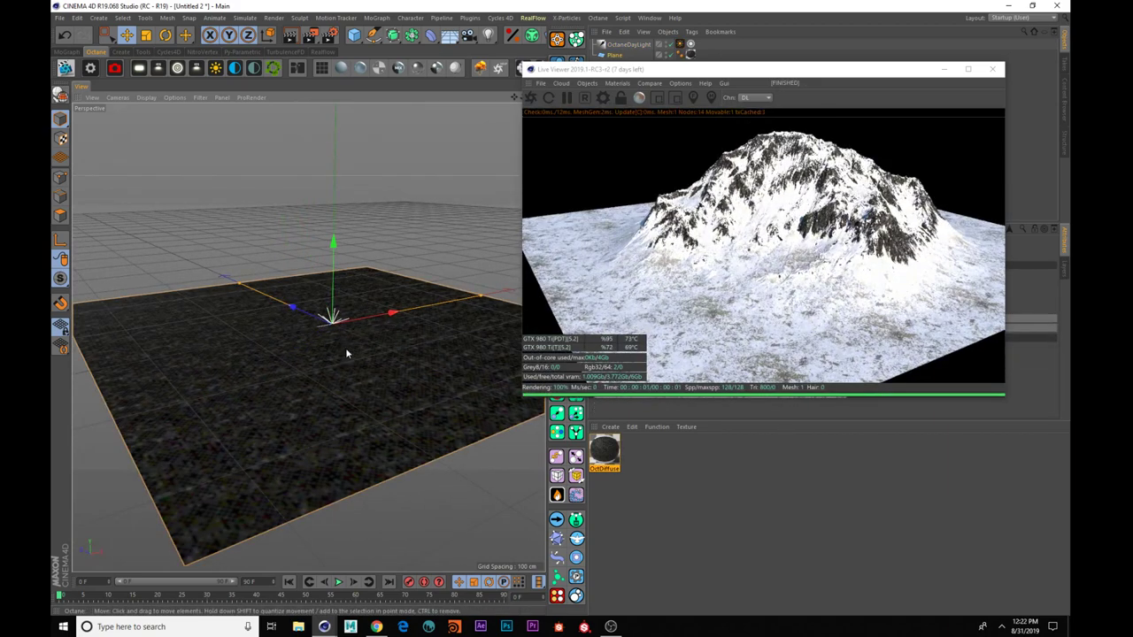
{"action": "key", "text": "t"}
{"action": "left_click_drag", "start_coordinate": [348, 368], "coordinate": [676, 176], "text": "alt"}
{"action": "mouse_move", "coordinate": [230, 385]}
{"action": "right_mouse_down", "text": "alt"}
{"action": "mouse_move", "coordinate": [172, 377]}
{"action": "mouse_move", "coordinate": [241, 379]}
{"action": "right_mouse_up", "text": "alt"}
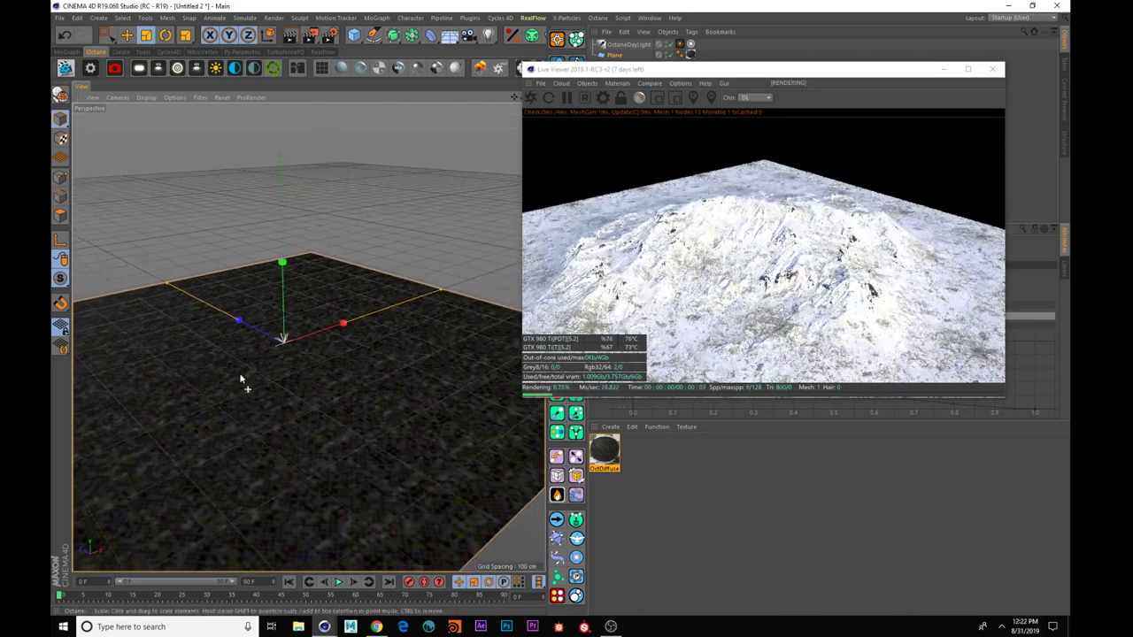
{"action": "left_click_drag", "start_coordinate": [240, 379], "coordinate": [214, 405], "text": "alt"}
{"action": "left_click_drag", "start_coordinate": [345, 436], "coordinate": [340, 407], "text": "alt"}
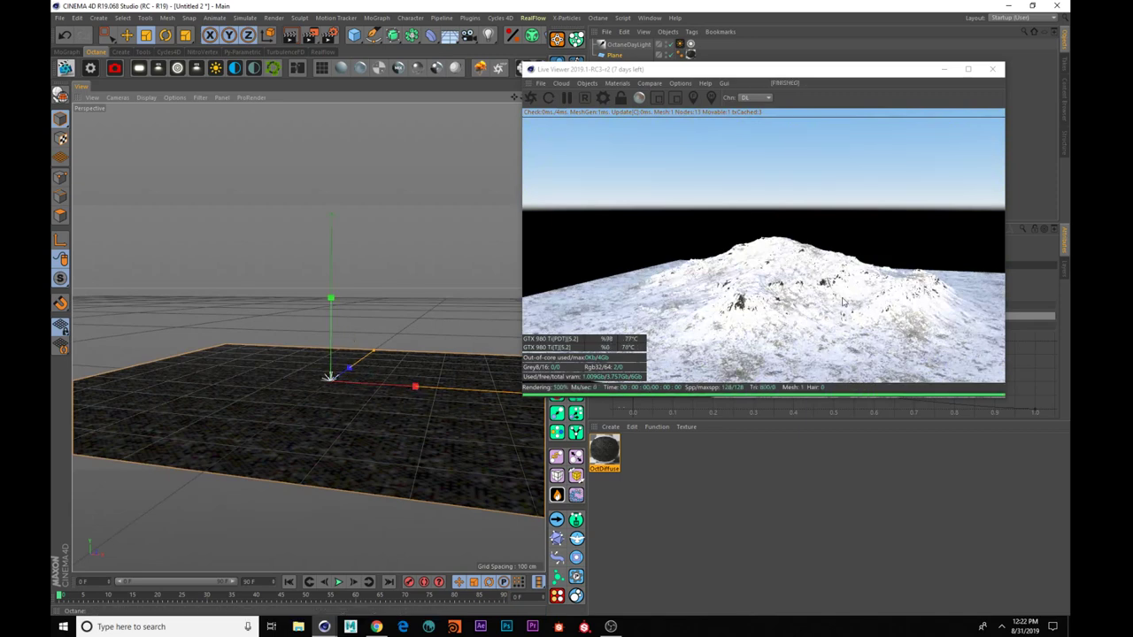
{"action": "left_click_drag", "start_coordinate": [392, 430], "coordinate": [484, 405], "text": "alt"}
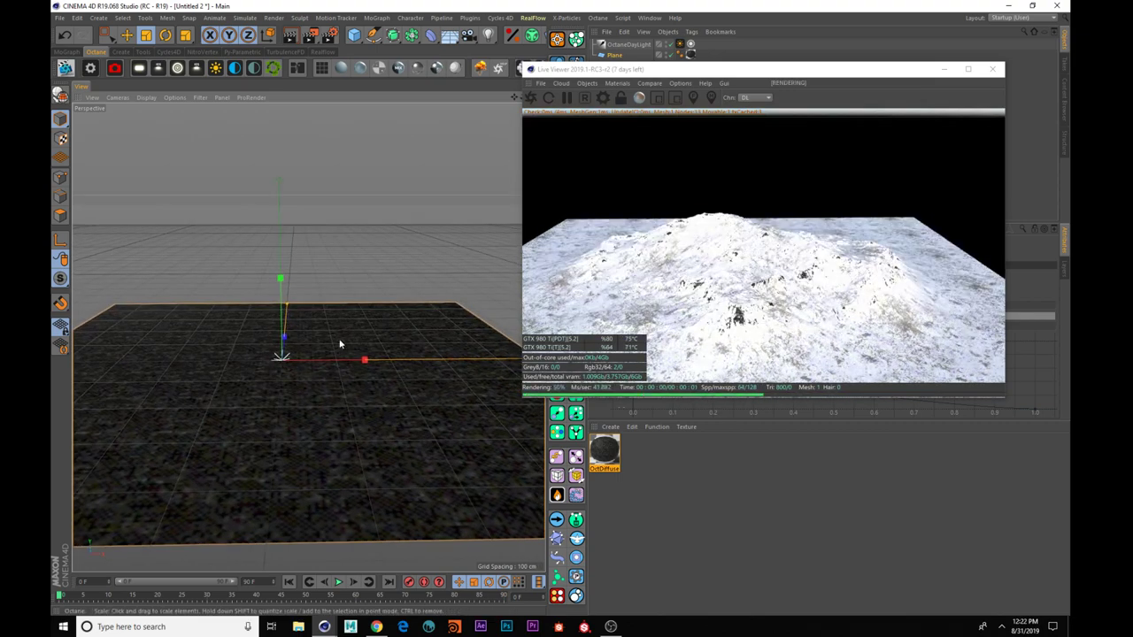
- Scale the plane down uniformly and examine the mountain's rock and snow up close and from lower angles
{"action": "left_click_drag", "start_coordinate": [301, 363], "coordinate": [76, 454]}
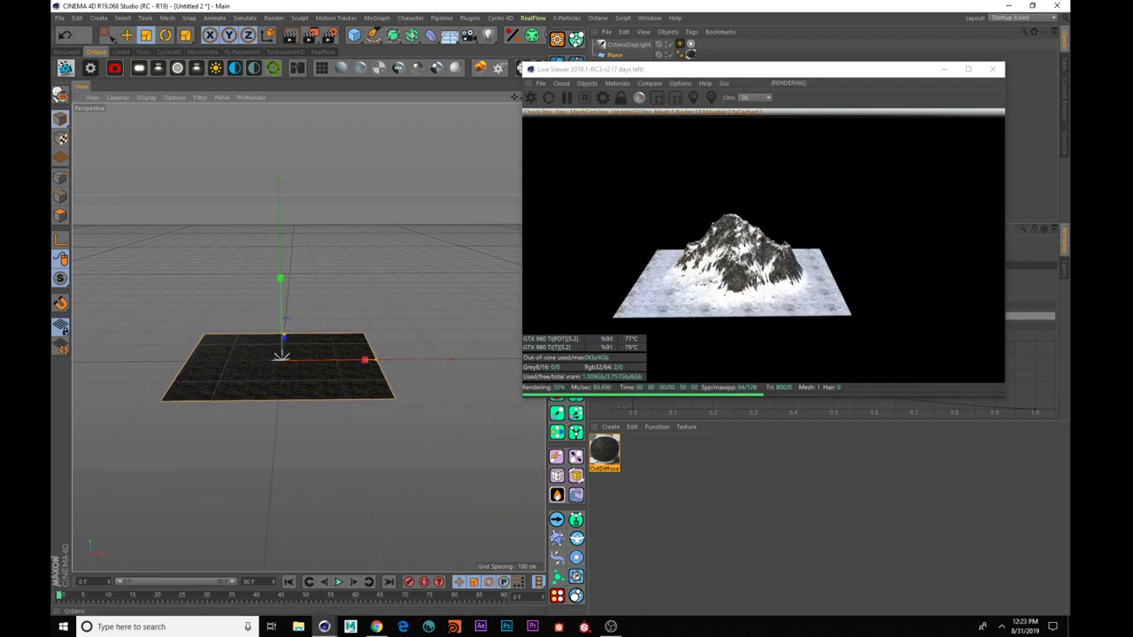
{"action": "left_click", "coordinate": [735, 303]}
{"action": "scroll", "coordinate": [906, 294], "scroll_direction": "up", "scroll_amount": 5}
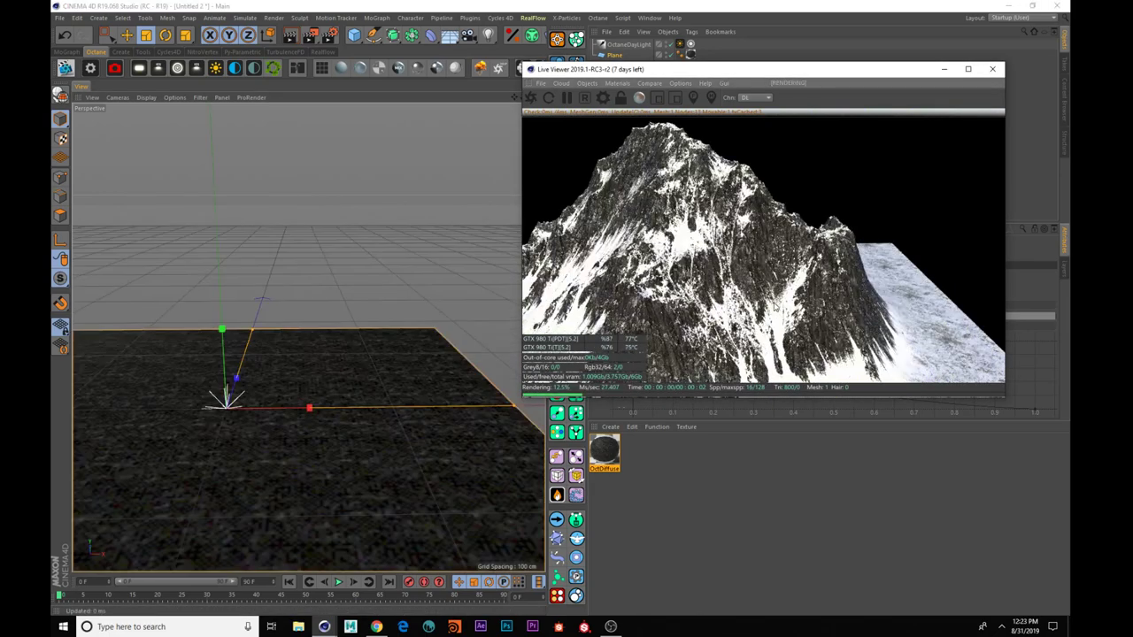
{"action": "left_click_drag", "start_coordinate": [907, 294], "coordinate": [947, 237]}
{"action": "scroll", "coordinate": [920, 266], "scroll_direction": "down", "scroll_amount": 4}
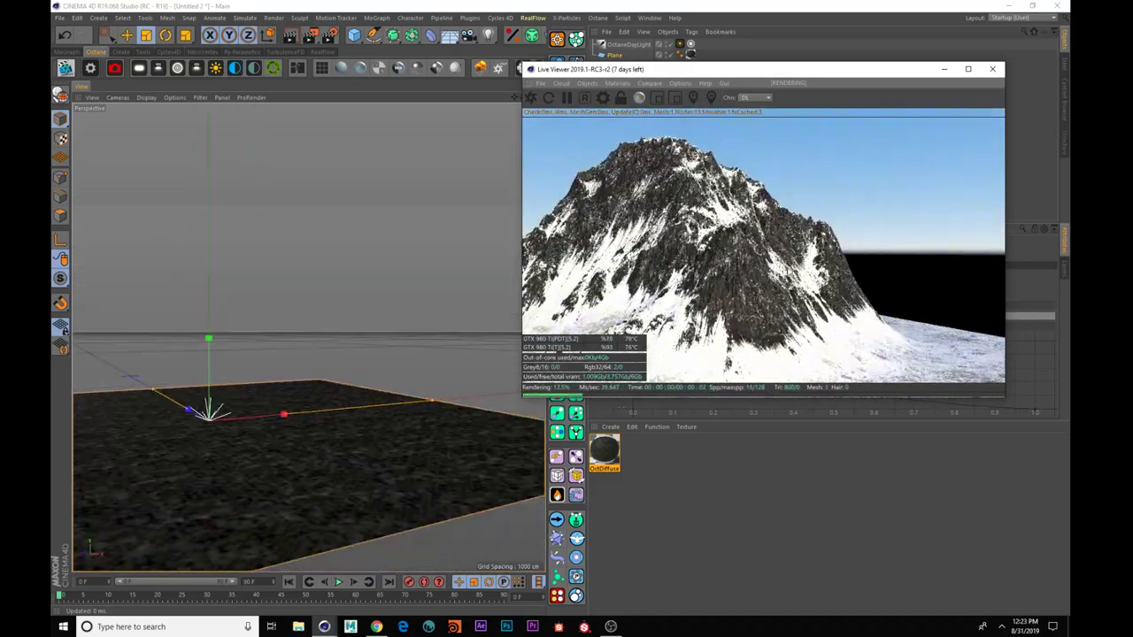
{"action": "middle_click_drag", "start_coordinate": [763, 257], "coordinate": [851, 214]}
{"action": "left_click_drag", "start_coordinate": [851, 214], "coordinate": [851, 250]}
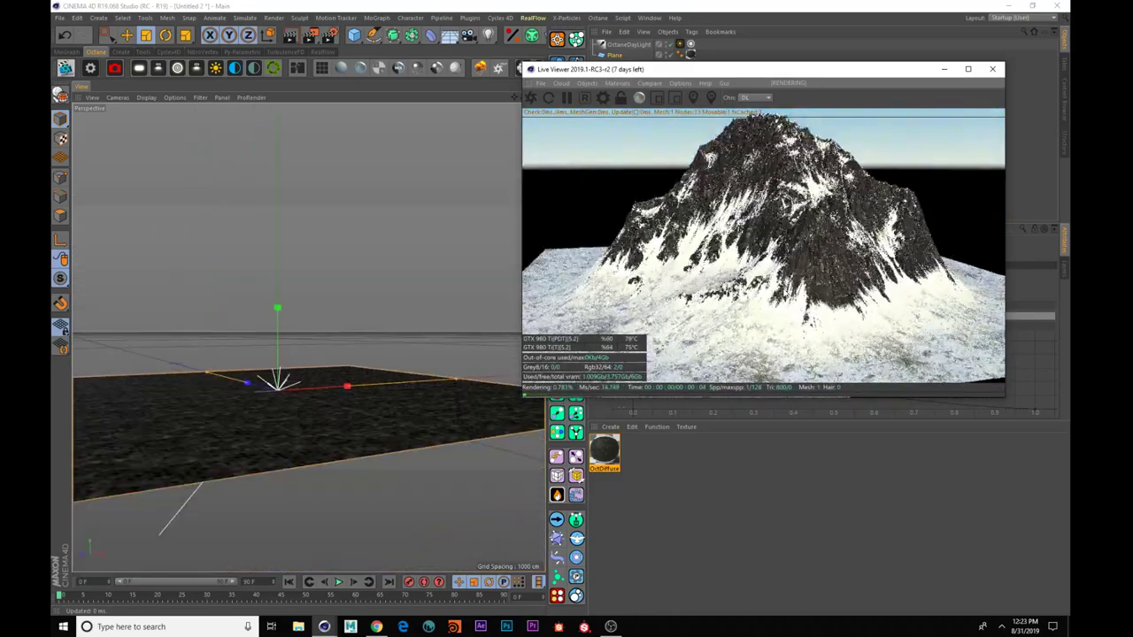
{"action": "mouse_move", "coordinate": [784, 202]}
{"action": "left_mouse_down"}
{"action": "mouse_move", "coordinate": [786, 239]}
{"action": "mouse_move", "coordinate": [779, 191]}
{"action": "left_mouse_up"}
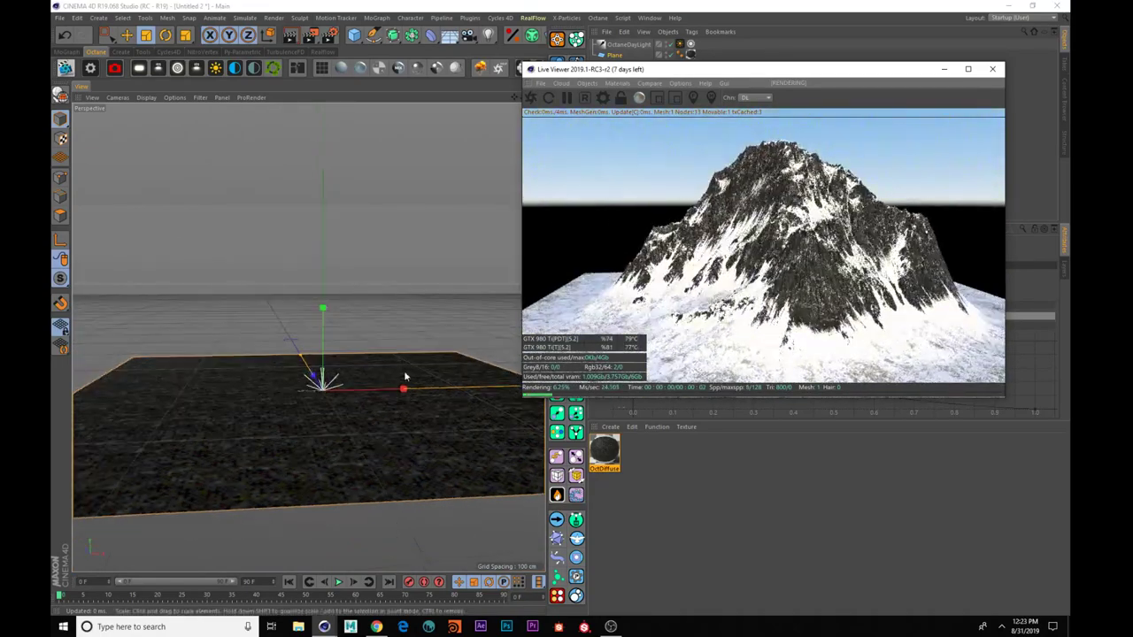
- Undo the plane's scaling and check the mountain in the live render
{"action": "right_click_drag", "start_coordinate": [405, 377], "coordinate": [382, 418], "text": "alt"}
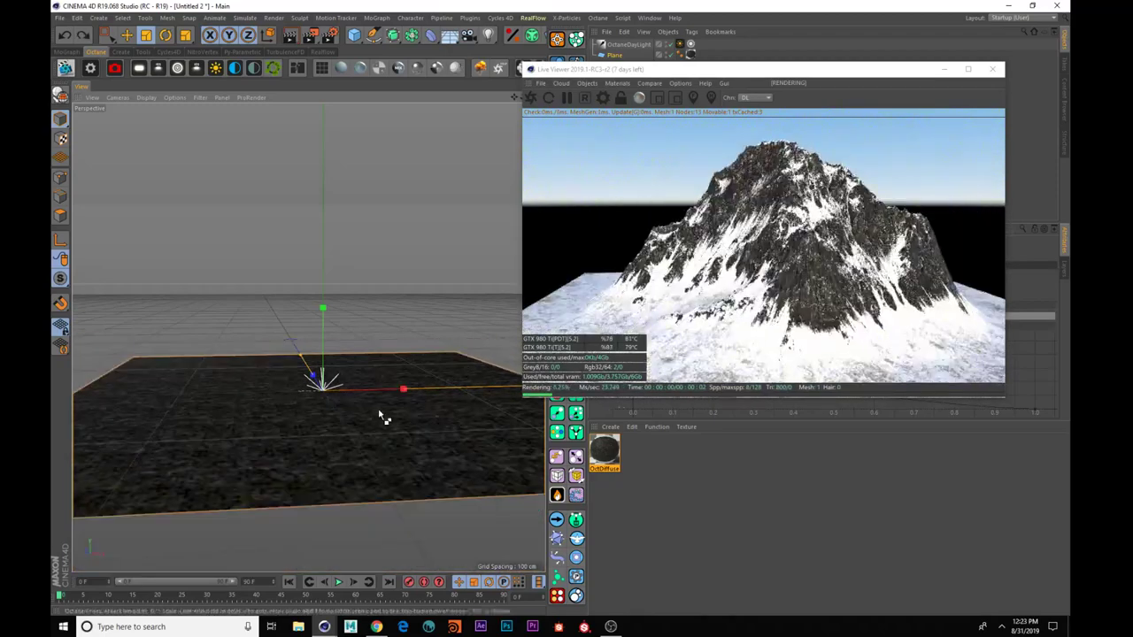
{"action": "key", "text": "ctrl+z"}
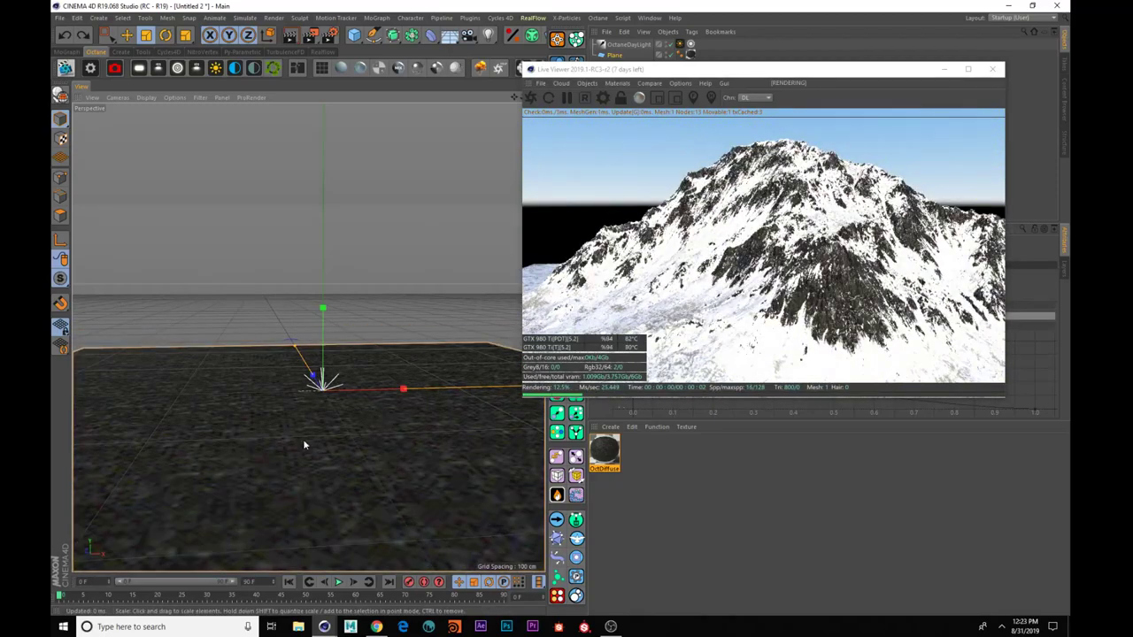
{"action": "scroll", "coordinate": [292, 429], "scroll_direction": "down", "scroll_amount": 3}
{"action": "scroll", "coordinate": [349, 434], "scroll_direction": "up", "scroll_amount": 3}
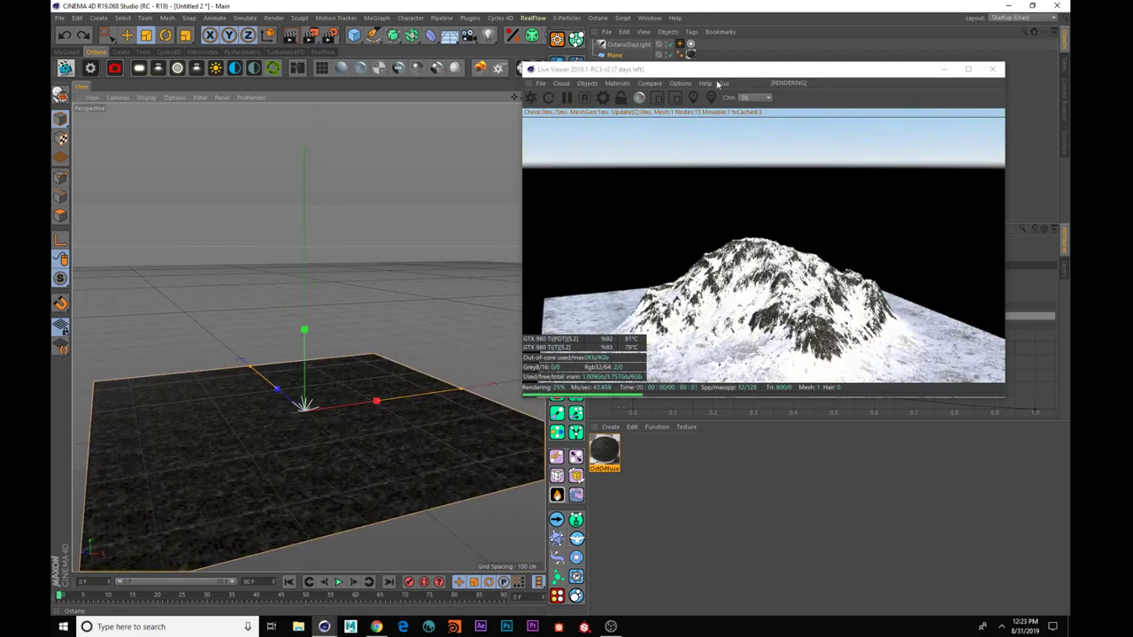
- Dock the Live Viewer between the object and attribute managers and enlarge its render area
{"action": "left_click_drag", "start_coordinate": [700, 75], "coordinate": [428, 112]}
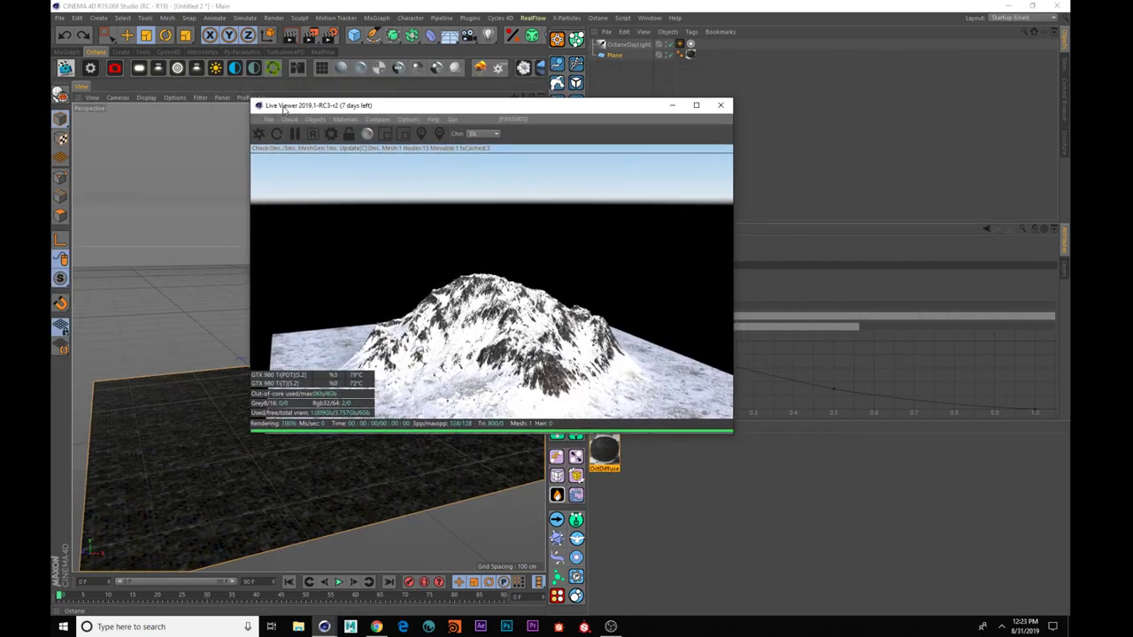
{"action": "left_click_drag", "start_coordinate": [284, 108], "coordinate": [198, 172]}
{"action": "left_click_drag", "start_coordinate": [689, 212], "coordinate": [742, 214]}
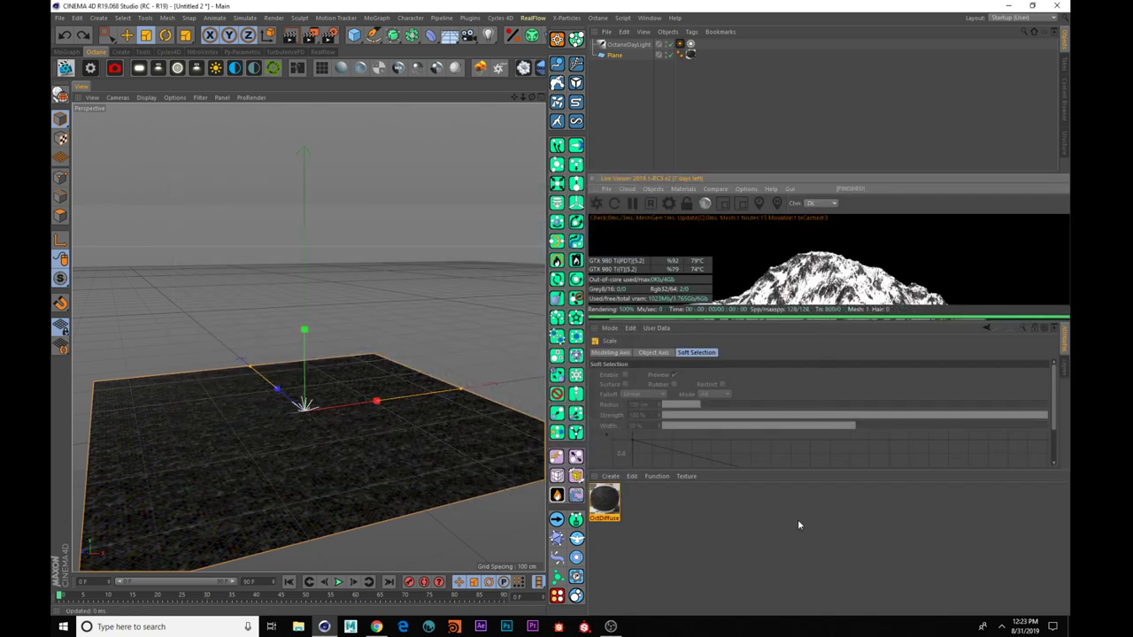
{"action": "left_click_drag", "start_coordinate": [791, 470], "coordinate": [802, 551]}
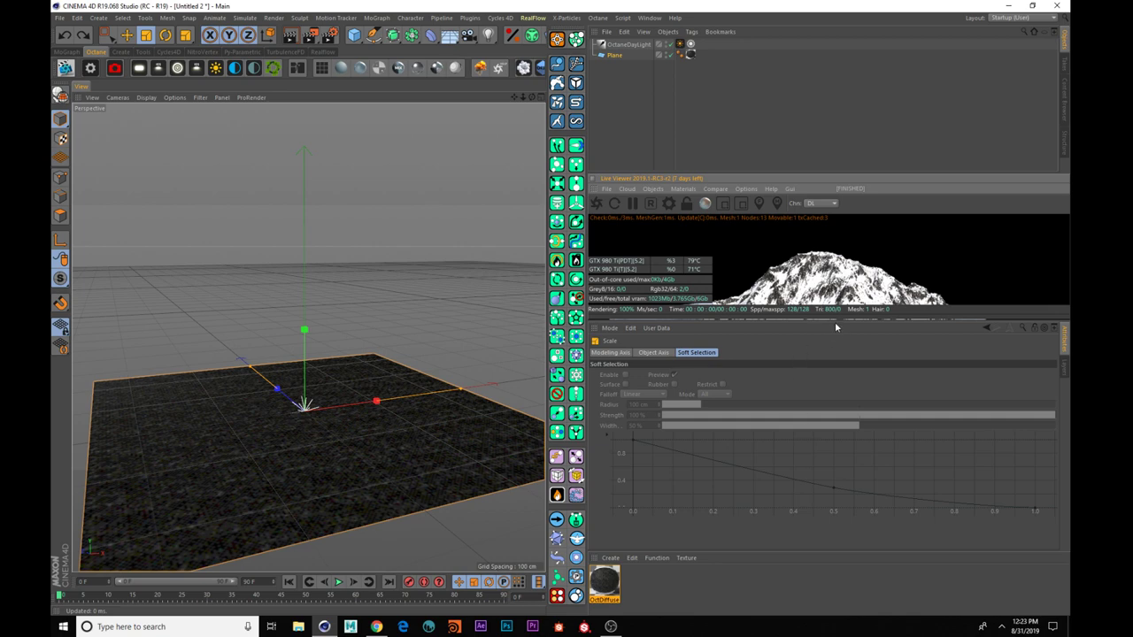
{"action": "left_click_drag", "start_coordinate": [835, 323], "coordinate": [831, 478]}
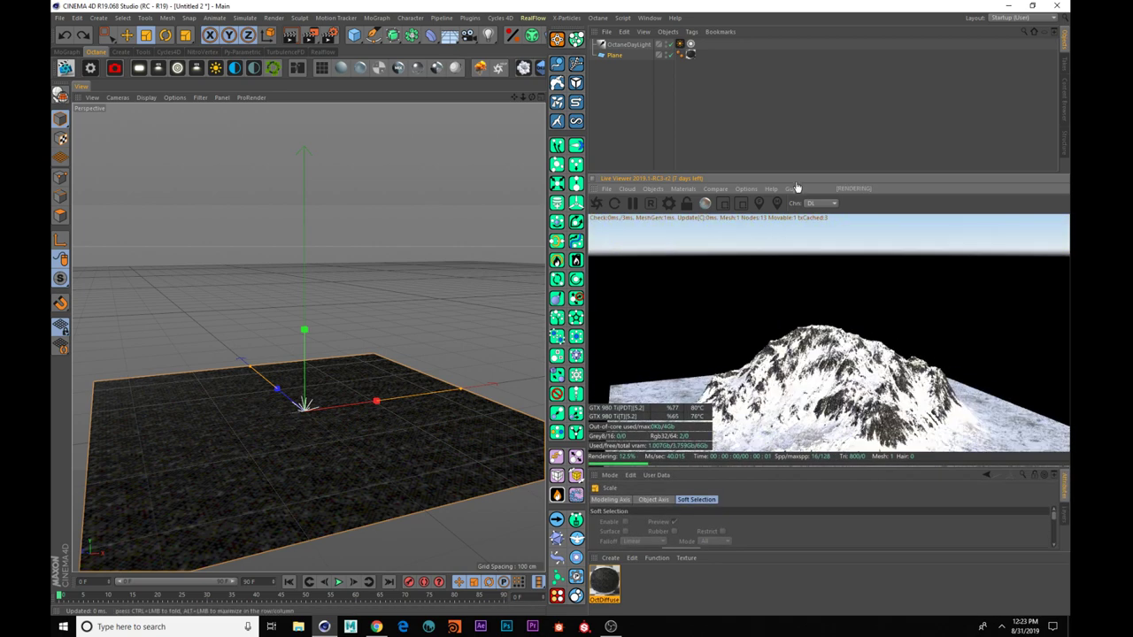
{"action": "left_click_drag", "start_coordinate": [787, 175], "coordinate": [788, 75]}
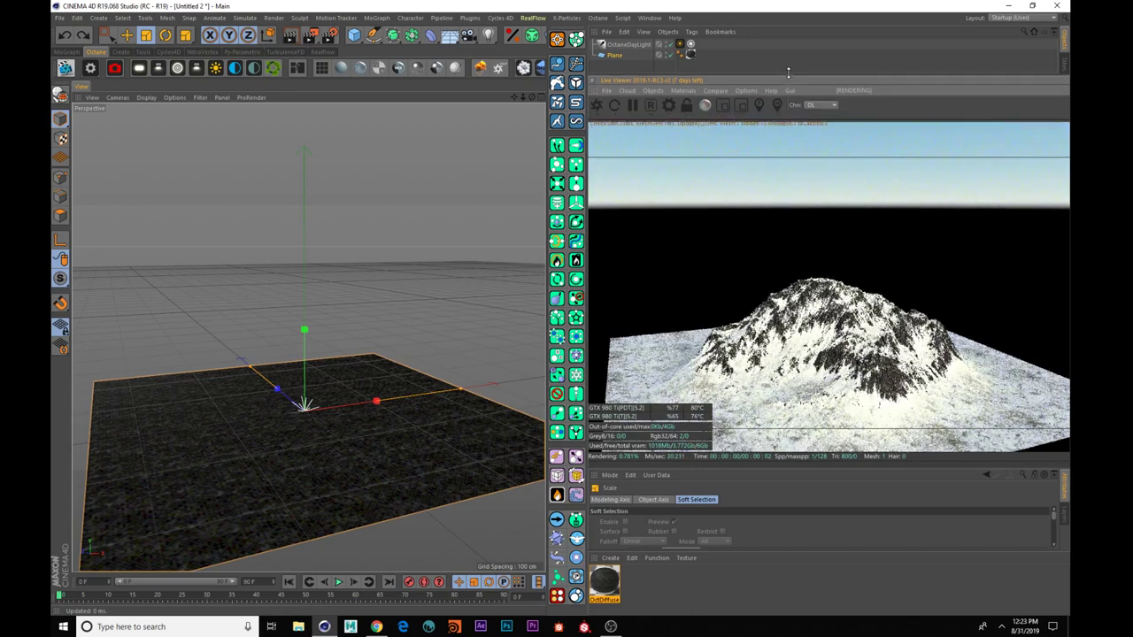
- Reframe the mountain in the docked live render from a slightly higher angle
{"action": "middle_click_drag", "start_coordinate": [420, 440], "coordinate": [445, 405], "text": "alt"}
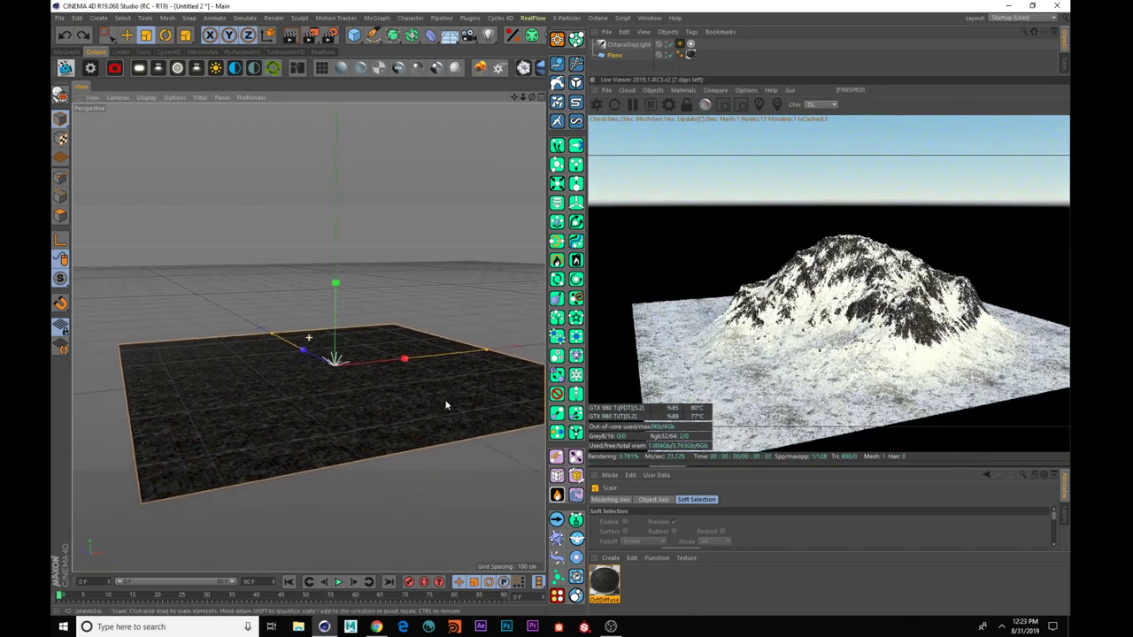
{"action": "left_click_drag", "start_coordinate": [295, 448], "coordinate": [342, 452], "text": "alt"}
{"action": "left_click_drag", "start_coordinate": [324, 381], "coordinate": [309, 392], "text": "alt"}
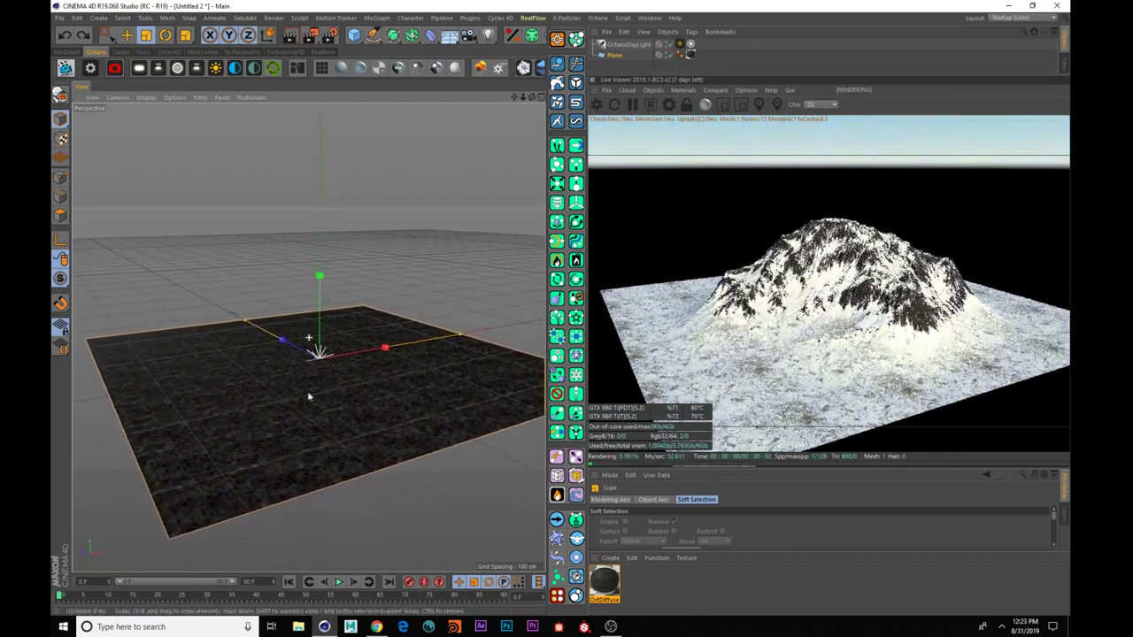
- Add a MoGraph Cloner to the scene and enlarge the object list and attribute areas around the Live Viewer
{"action": "left_click", "coordinate": [613, 55]}
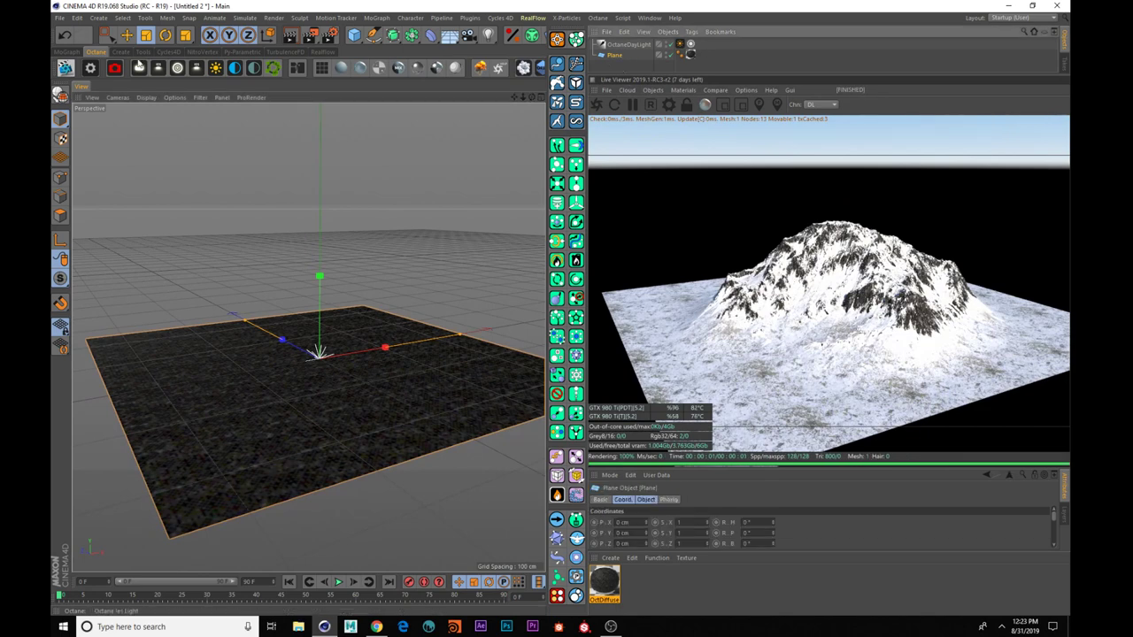
{"action": "left_click", "coordinate": [67, 52]}
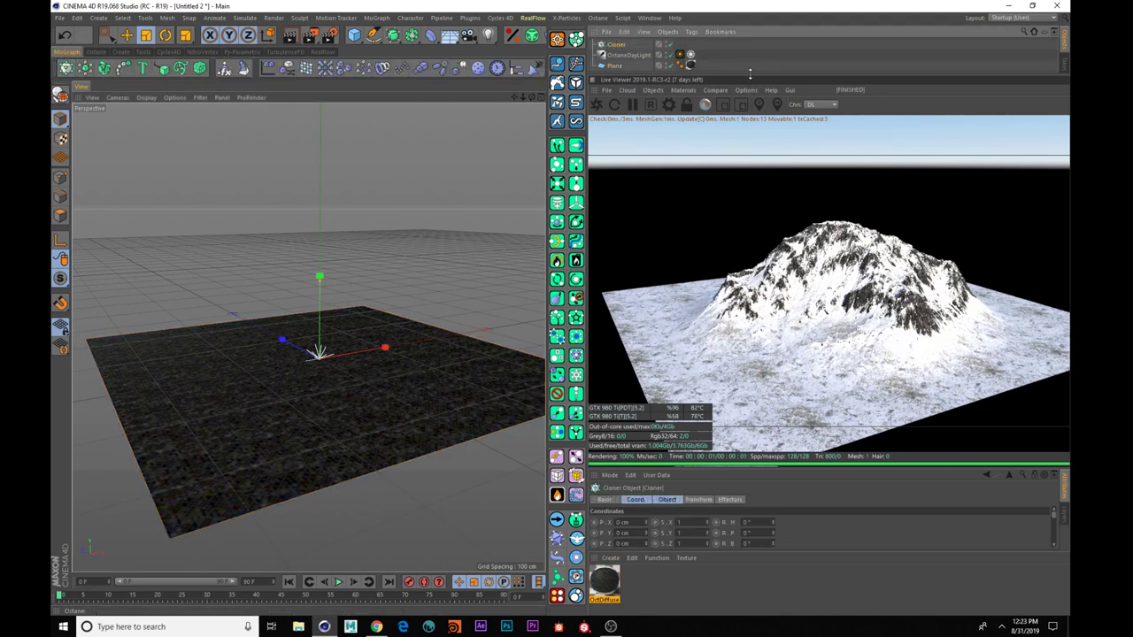
{"action": "left_click_drag", "start_coordinate": [750, 75], "coordinate": [708, 130]}
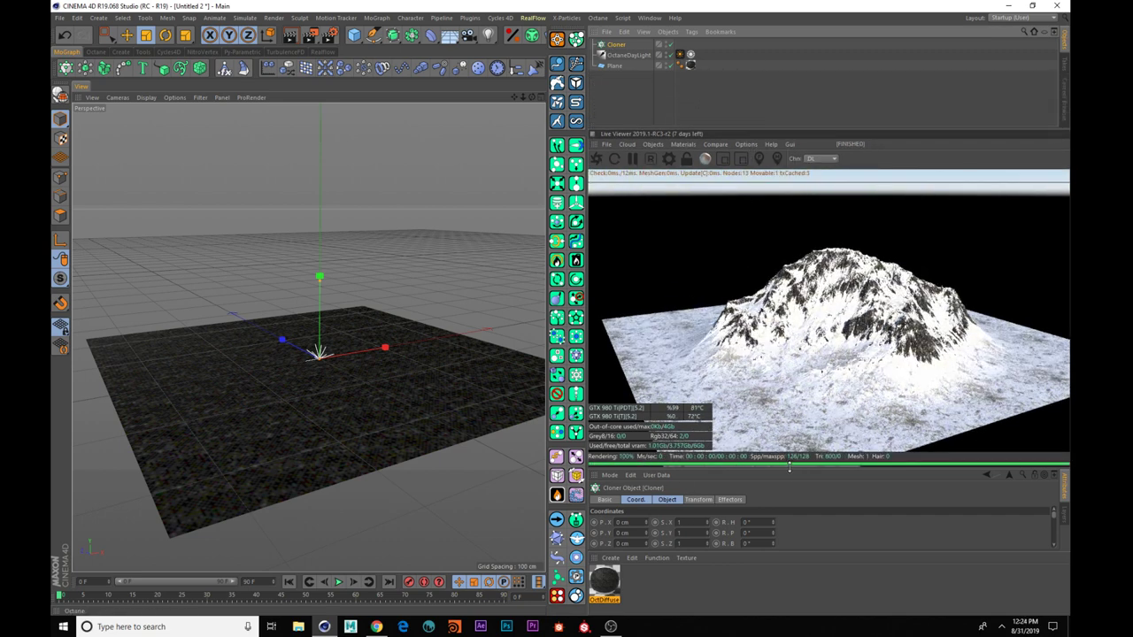
{"action": "left_click_drag", "start_coordinate": [788, 468], "coordinate": [779, 378]}
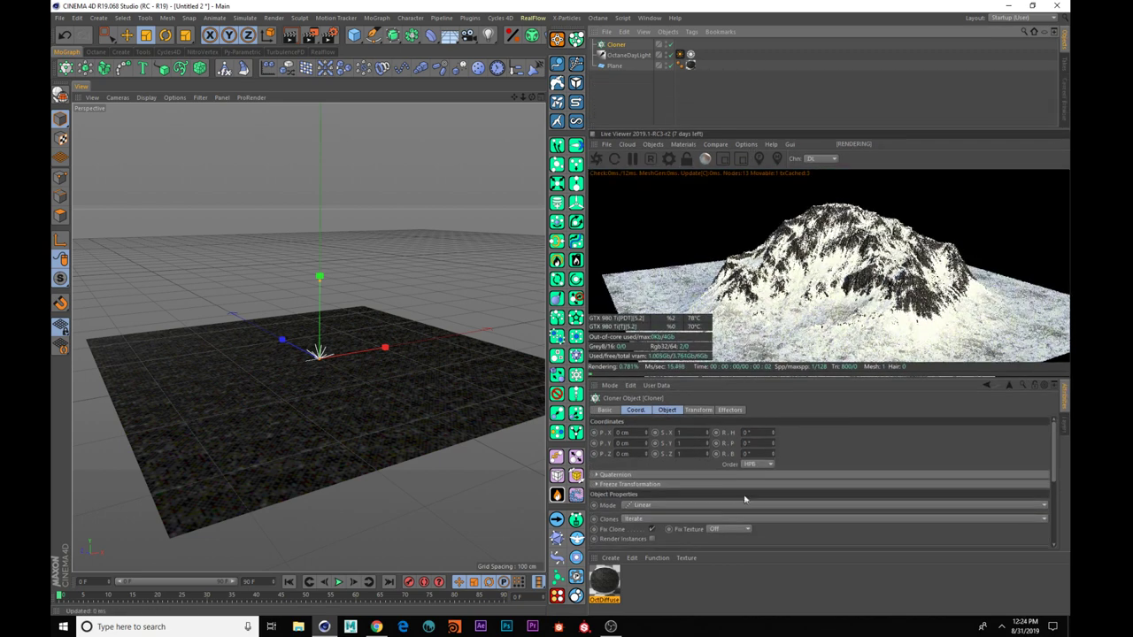
- Set the Cloner to Grid Array mode with a count of 3 × 1 × 3
{"action": "left_click", "coordinate": [650, 505]}
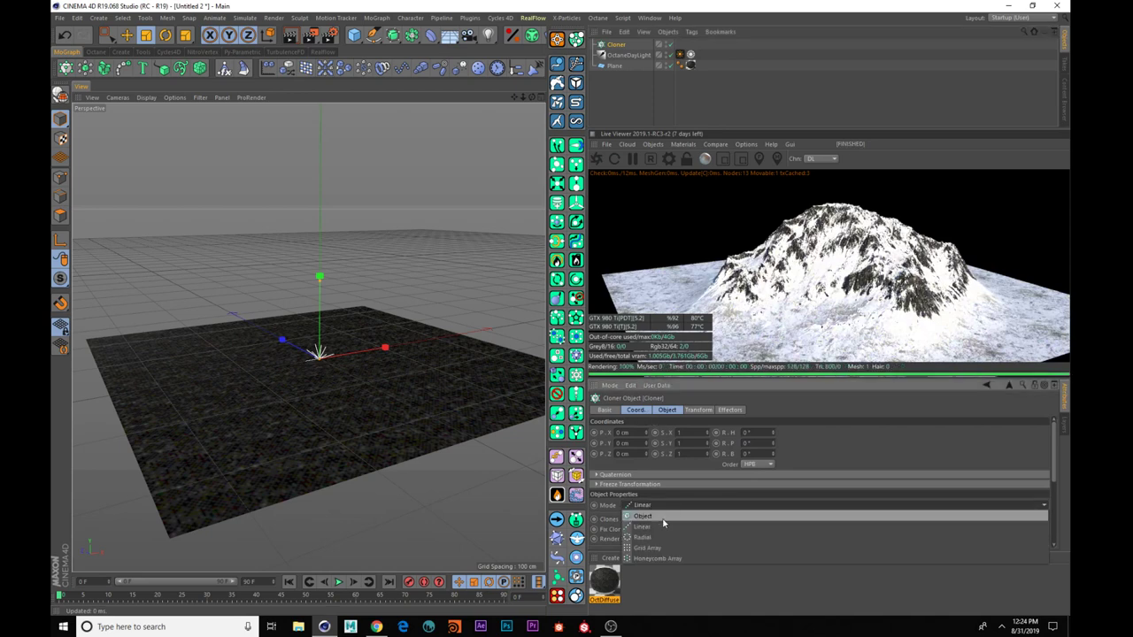
{"action": "left_click", "coordinate": [655, 538]}
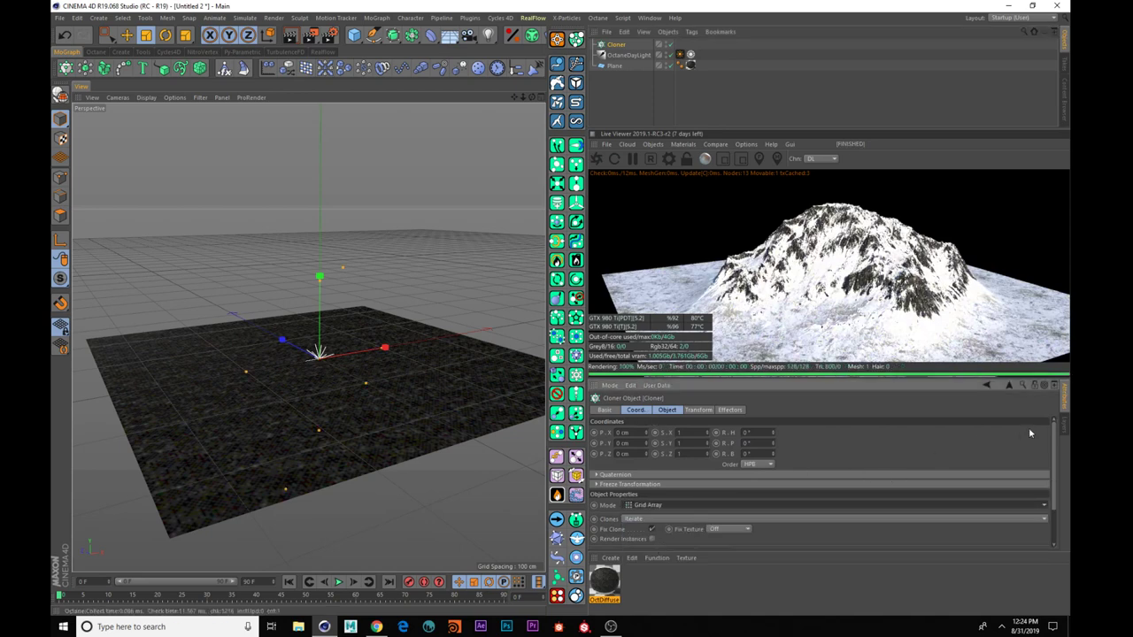
{"action": "left_click_drag", "start_coordinate": [1054, 439], "coordinate": [1066, 502]}
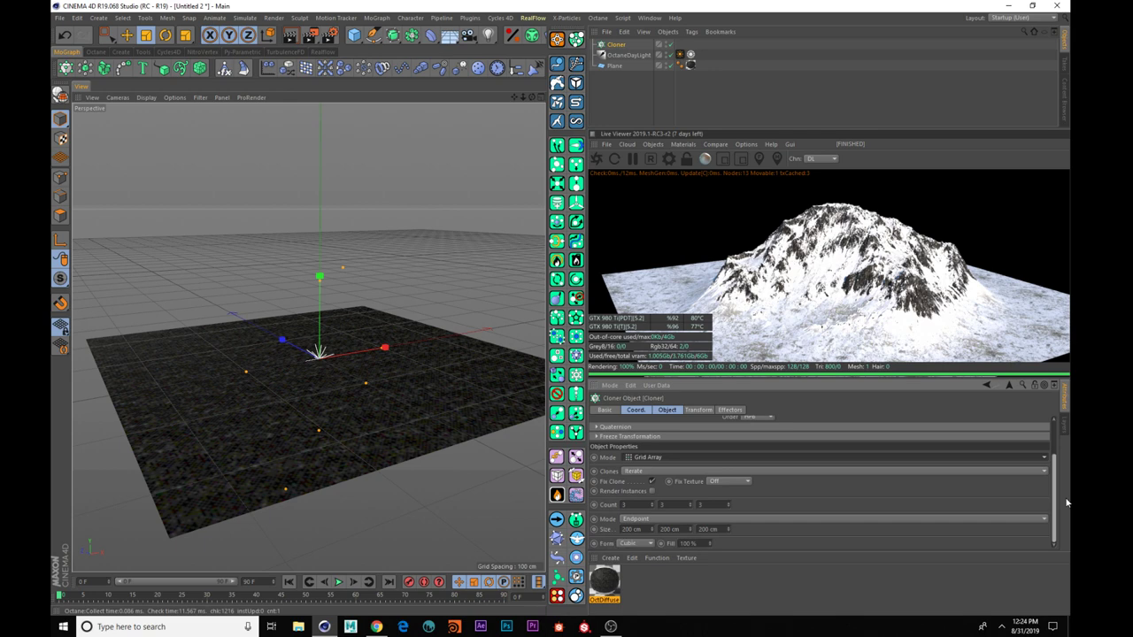
{"action": "left_click", "coordinate": [661, 505]}
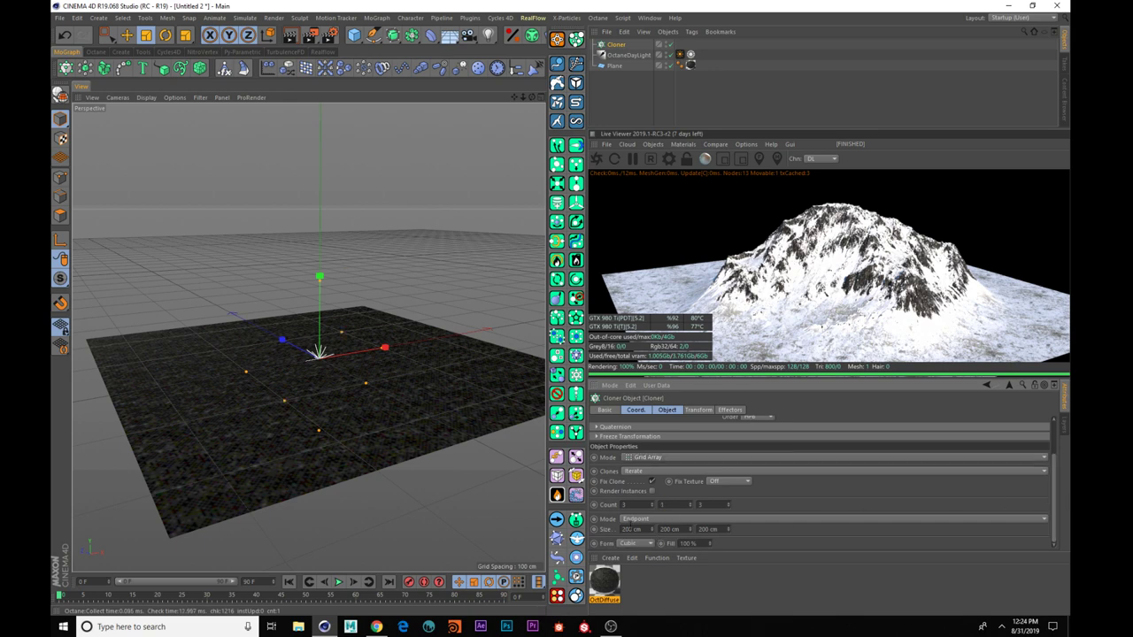
{"action": "left_click_drag", "start_coordinate": [361, 451], "coordinate": [354, 436], "text": "alt"}
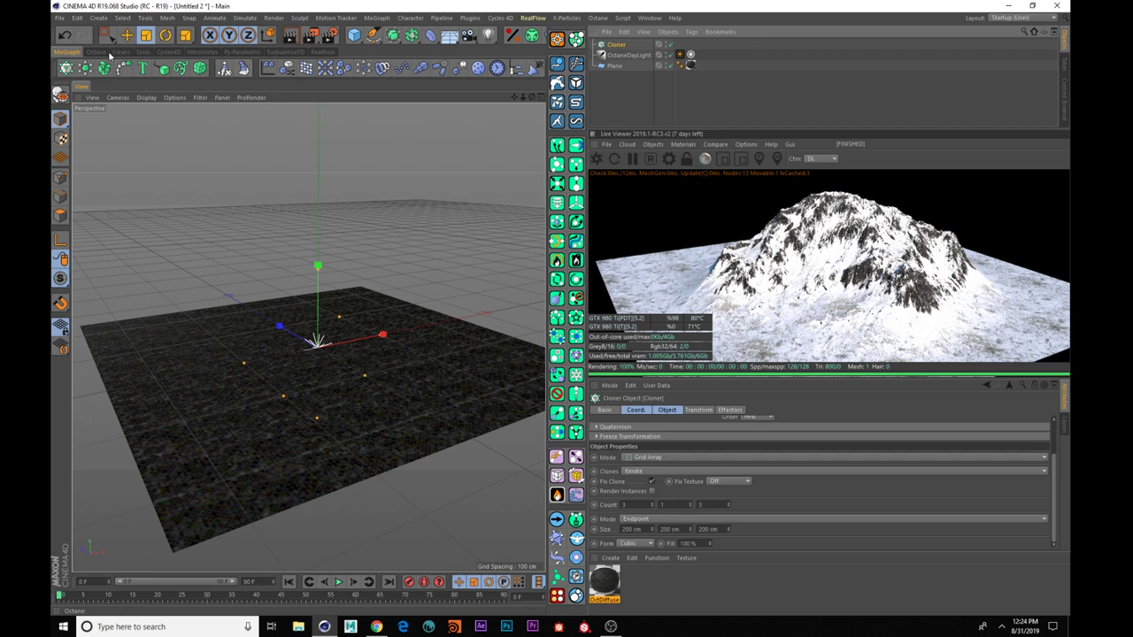
- Add a Random effector to the Cloner, set its Y position variation to 0 cm, and enable uniform scale
{"action": "left_click", "coordinate": [286, 69]}
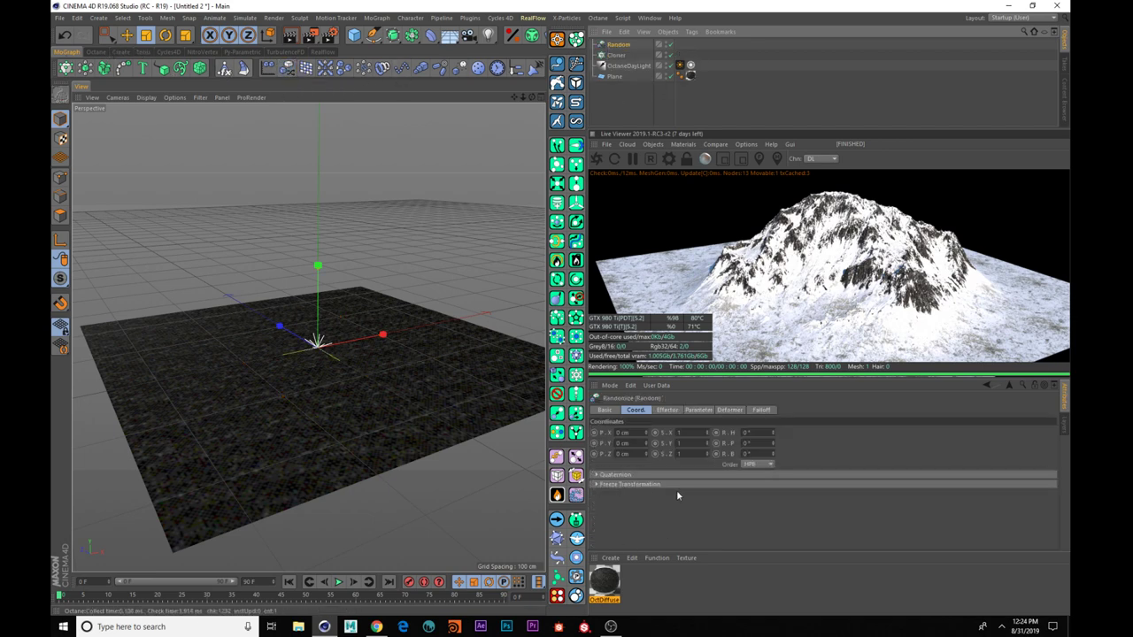
{"action": "left_click", "coordinate": [666, 410]}
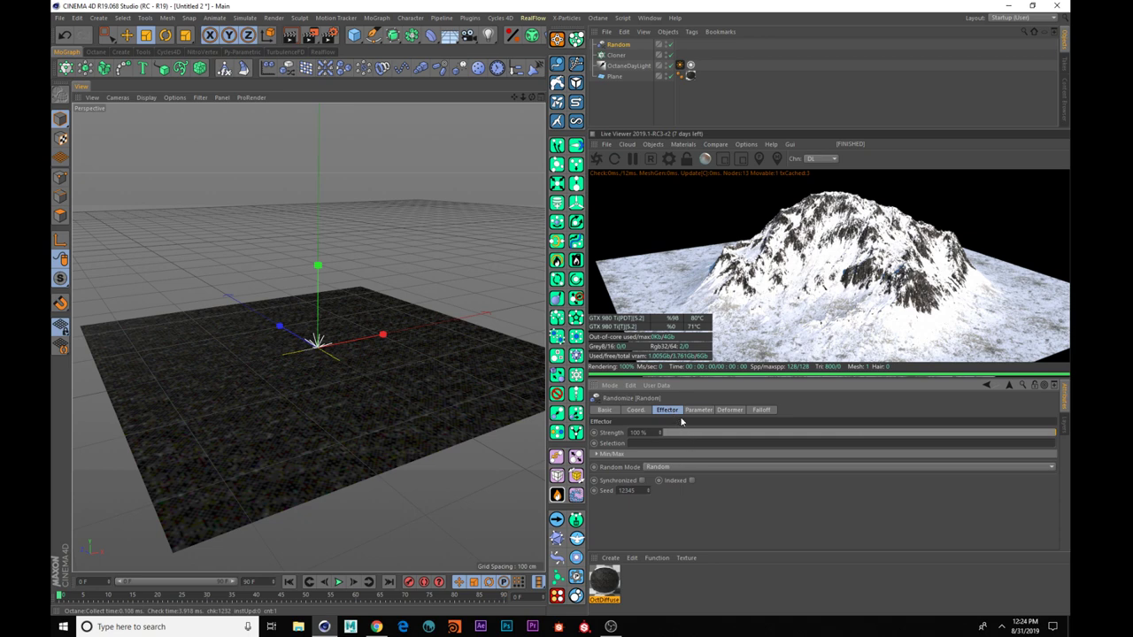
{"action": "left_click", "coordinate": [696, 411]}
{"action": "left_click", "coordinate": [631, 453]}
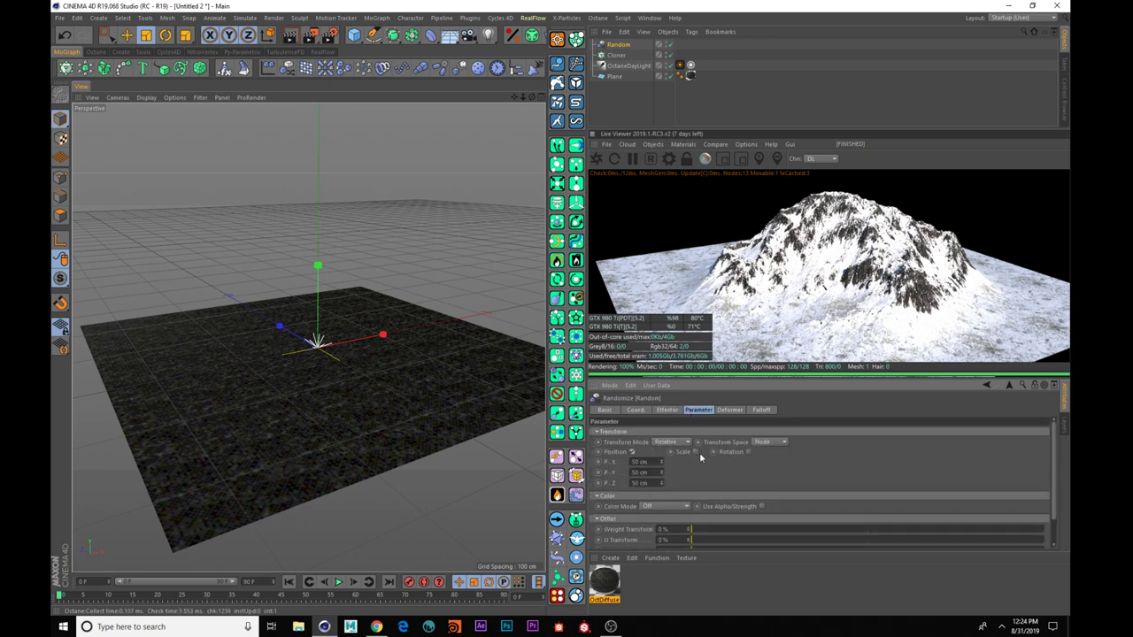
{"action": "left_click", "coordinate": [694, 452]}
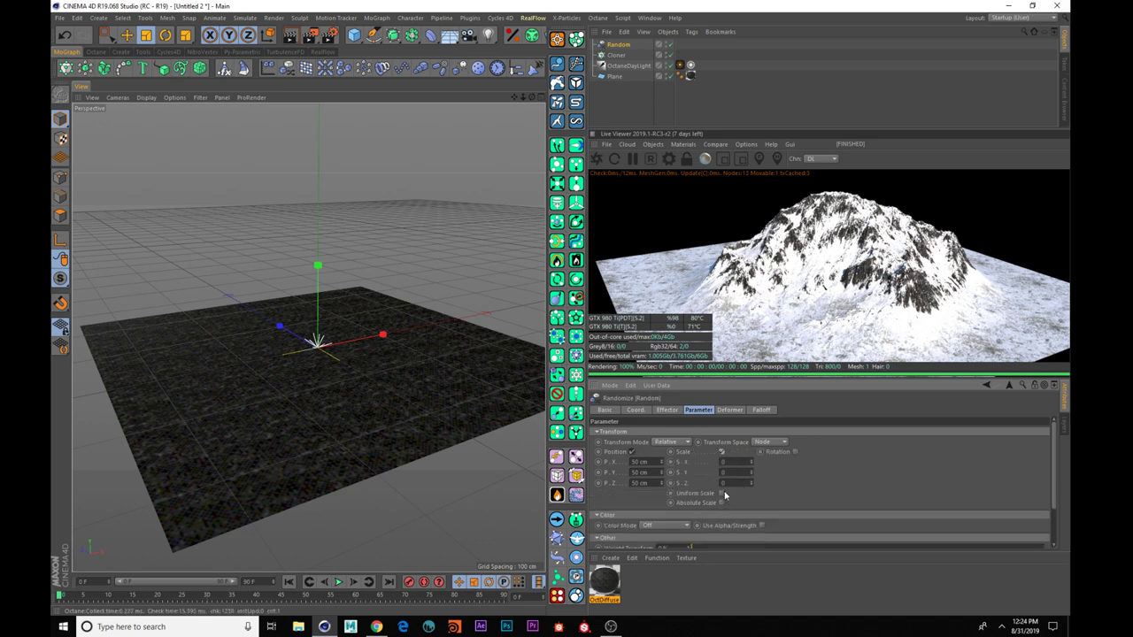
{"action": "left_click", "coordinate": [722, 494]}
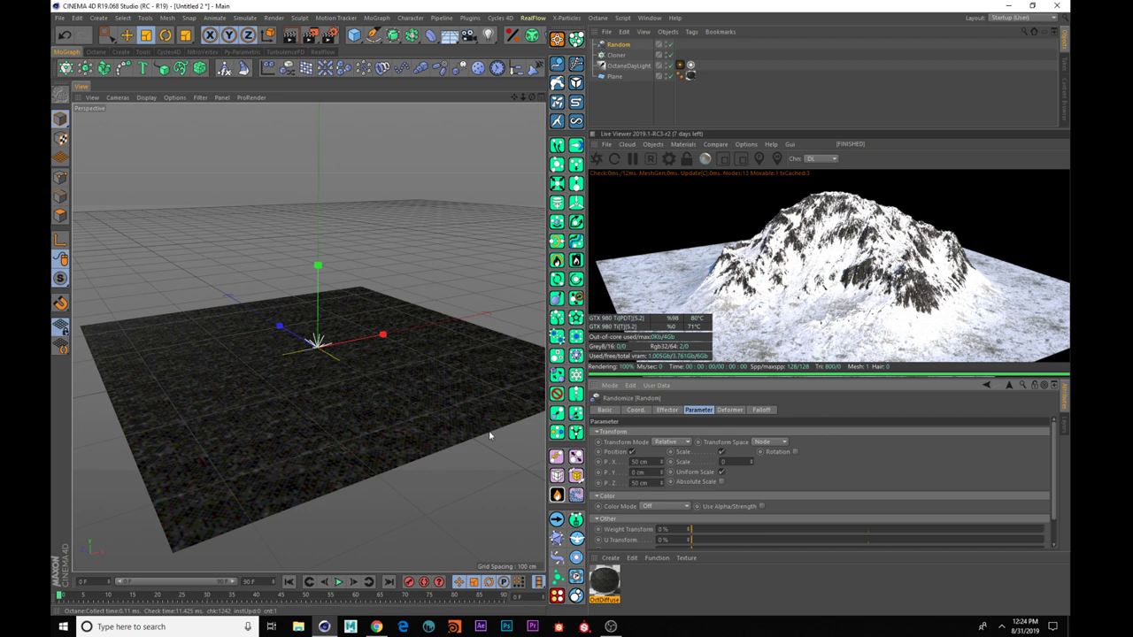
- Make the Plane a child of the Cloner and set the grid size to 454 cm in X and 500 cm in Z
{"action": "left_click_drag", "start_coordinate": [616, 77], "coordinate": [617, 57]}
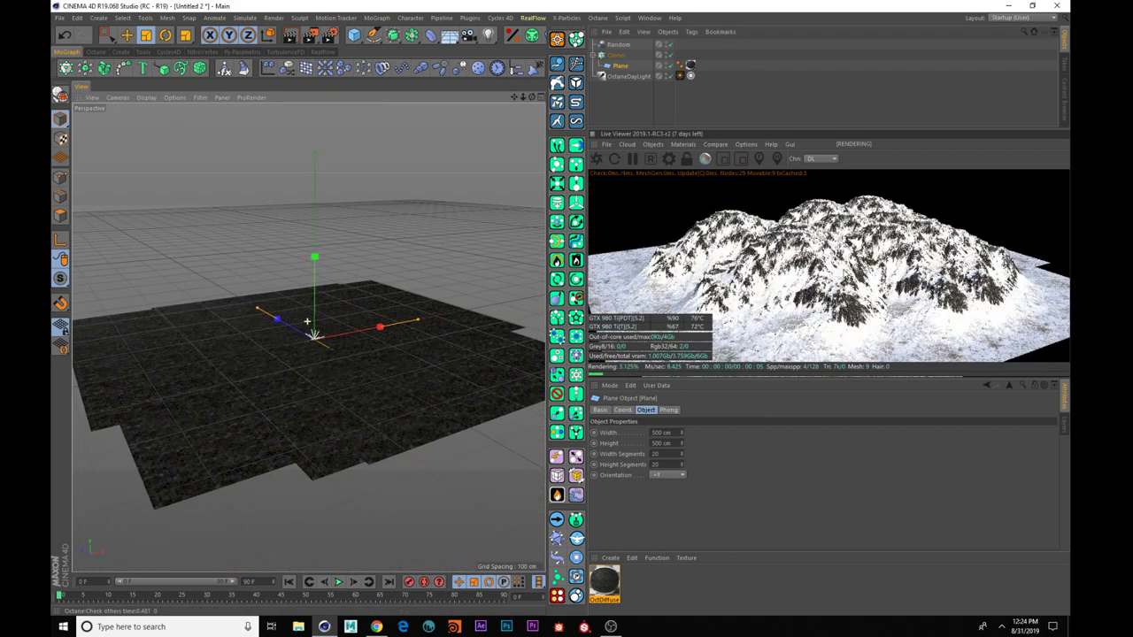
{"action": "mouse_move", "coordinate": [436, 371]}
{"action": "left_mouse_down", "text": "alt"}
{"action": "mouse_move", "coordinate": [368, 396]}
{"action": "mouse_move", "coordinate": [443, 380]}
{"action": "left_mouse_up", "text": "alt"}
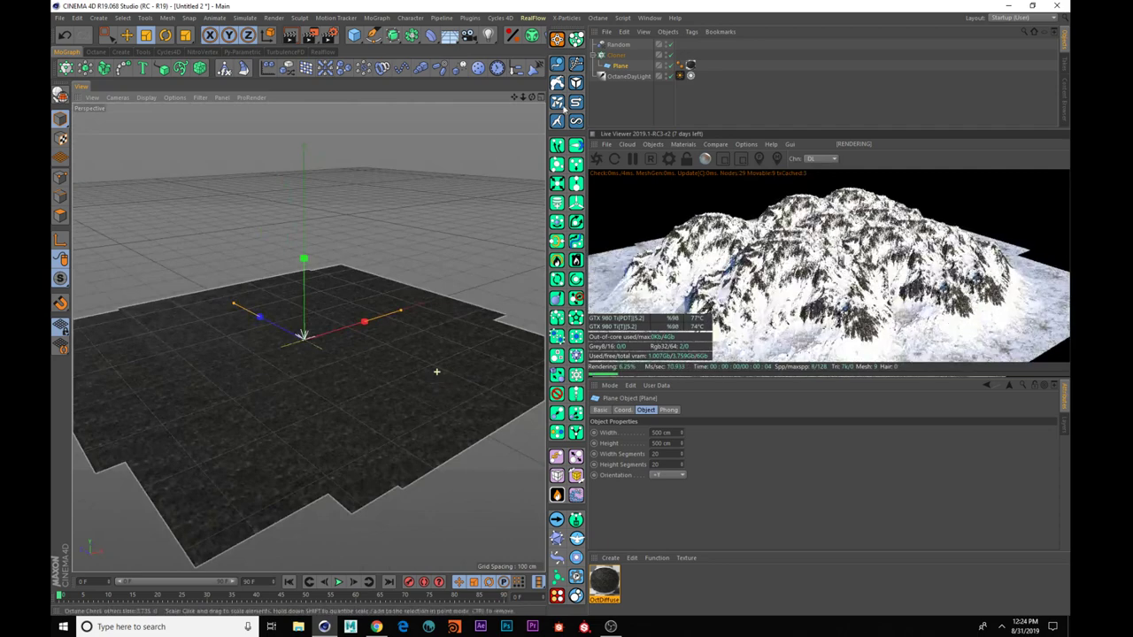
{"action": "left_click", "coordinate": [615, 54]}
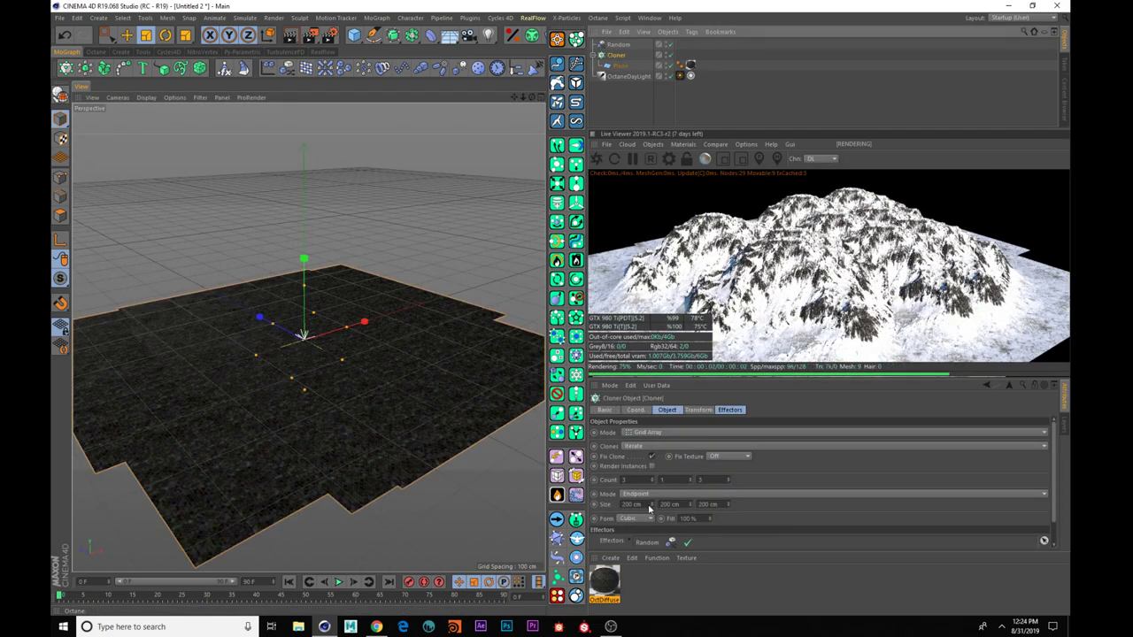
{"action": "left_click_drag", "start_coordinate": [651, 504], "coordinate": [800, 506]}
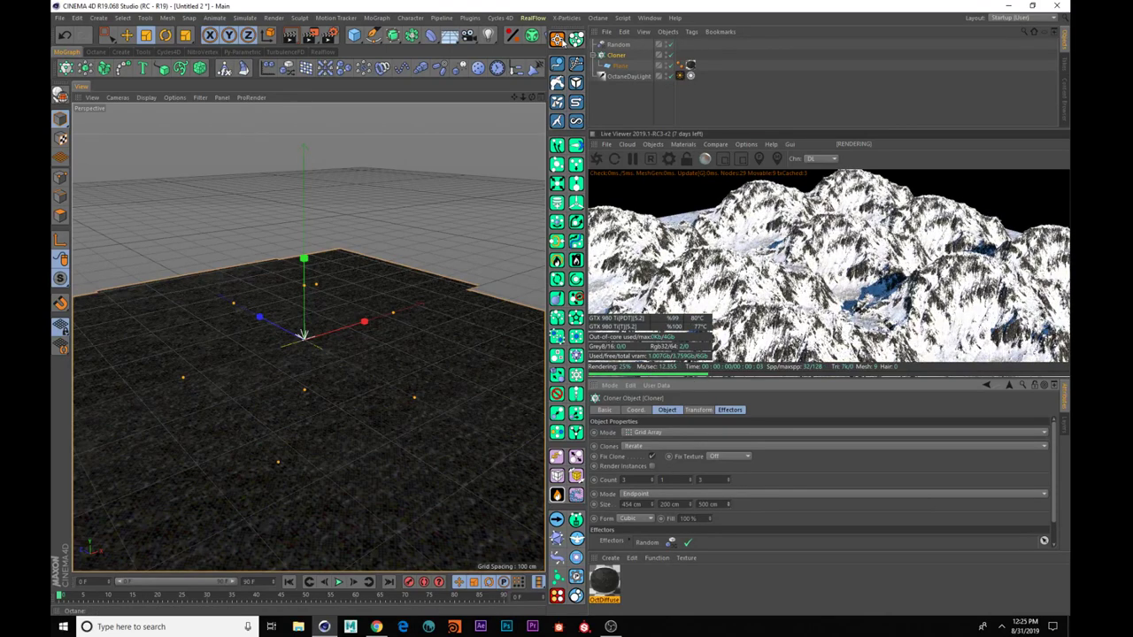
- Enable rotation in the Random effector and set its heading variation (R.H) to 360°
{"action": "left_click", "coordinate": [620, 44]}
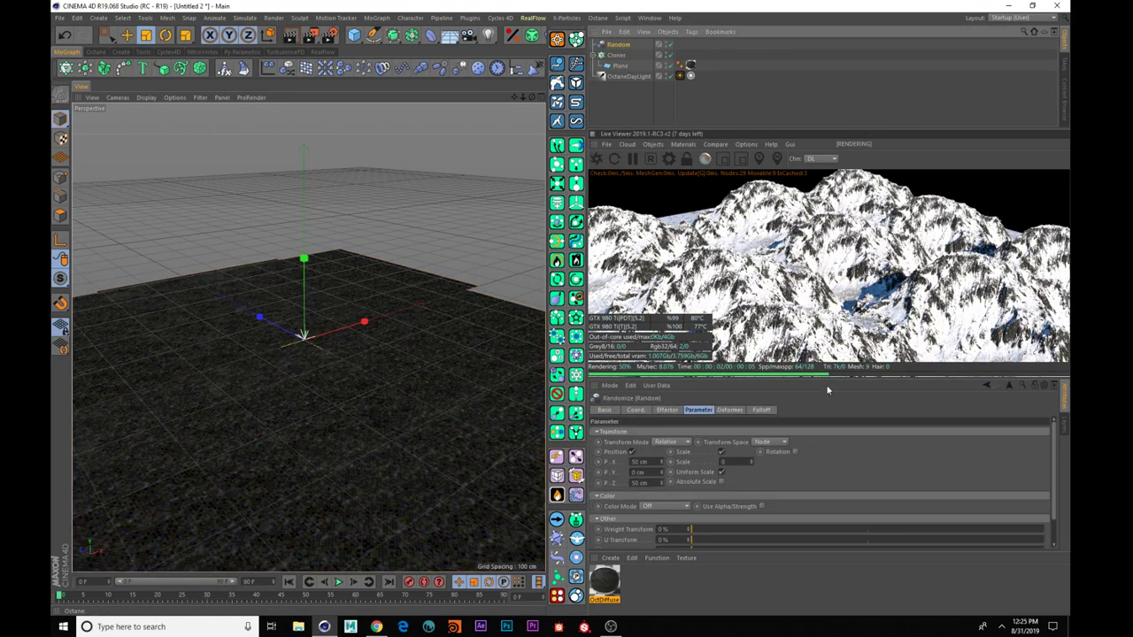
{"action": "left_click", "coordinate": [795, 452]}
{"action": "left_click_drag", "start_coordinate": [824, 465], "coordinate": [826, 470]}
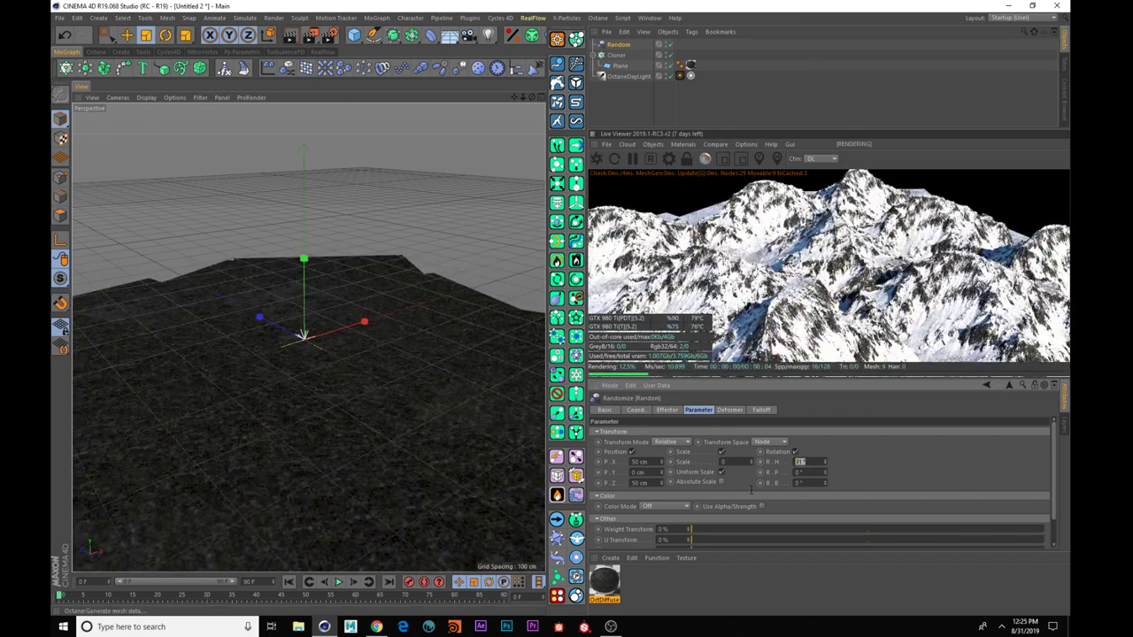
{"action": "type", "text": "360"}
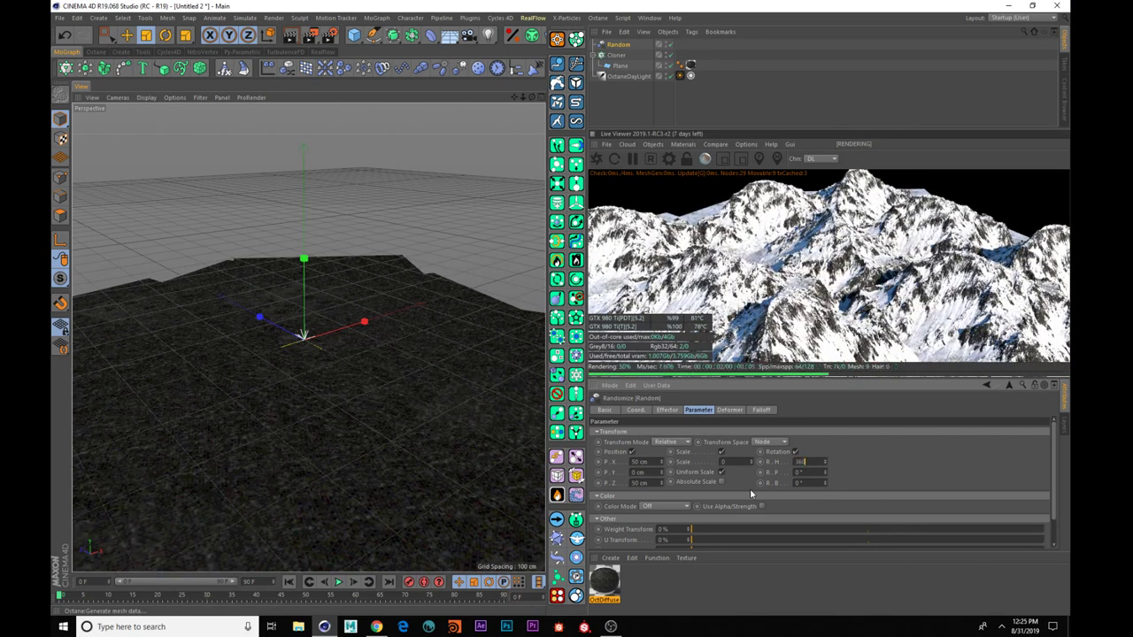
{"action": "key", "text": "Return"}
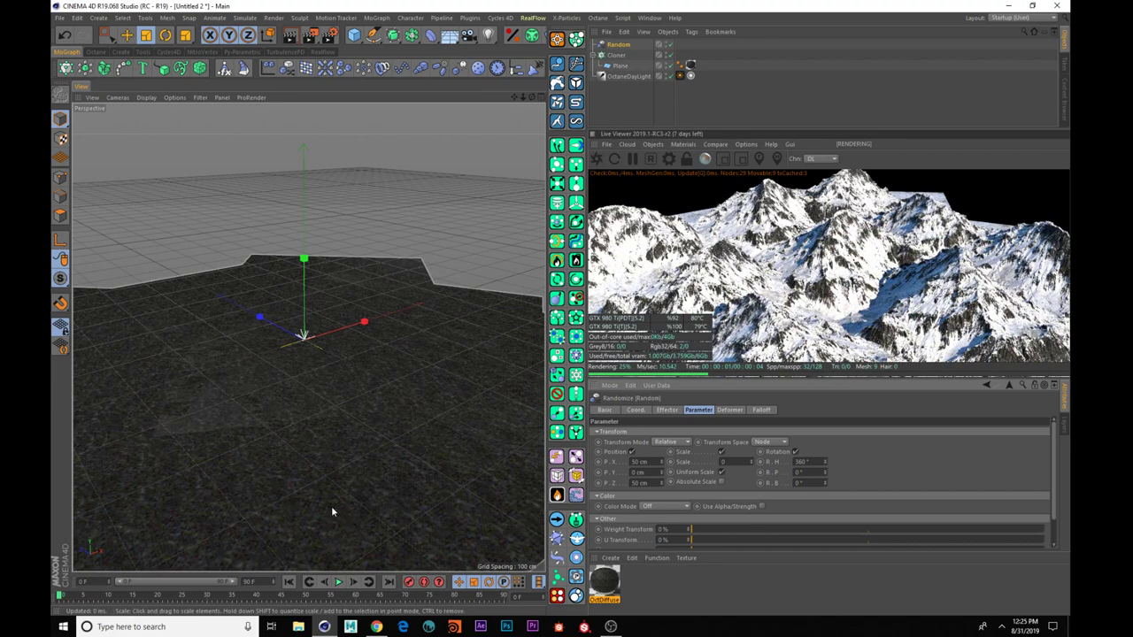
- Set the Random effector's uniform scale to -0.5 and check the cloned mountains from several low angles
{"action": "left_click_drag", "start_coordinate": [332, 511], "coordinate": [346, 416], "text": "alt"}
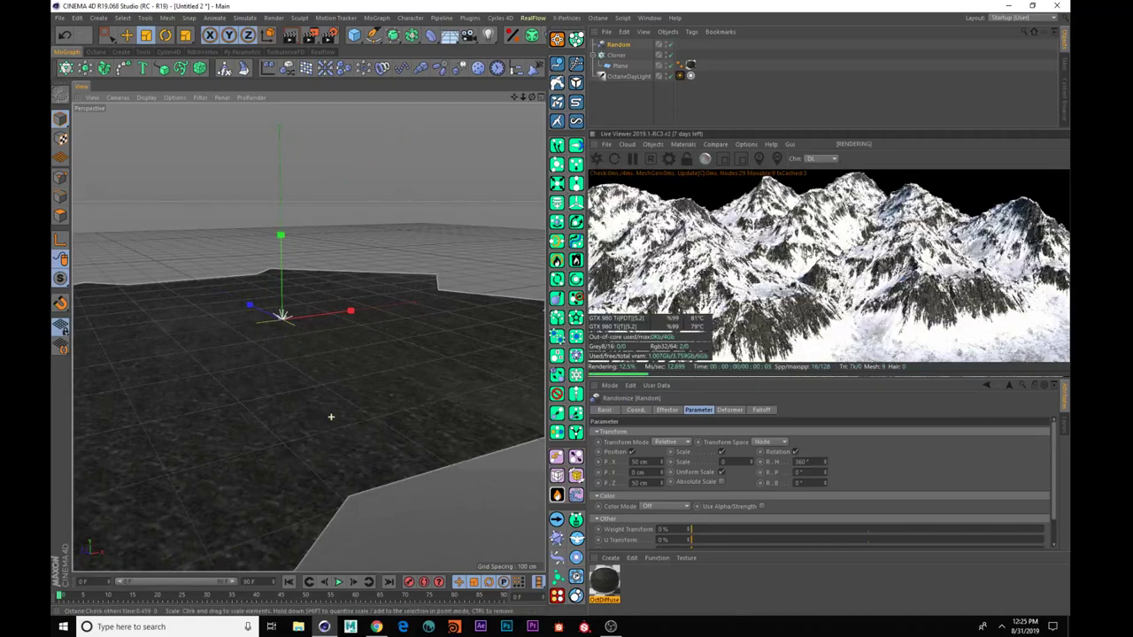
{"action": "left_click_drag", "start_coordinate": [418, 413], "coordinate": [382, 416], "text": "alt"}
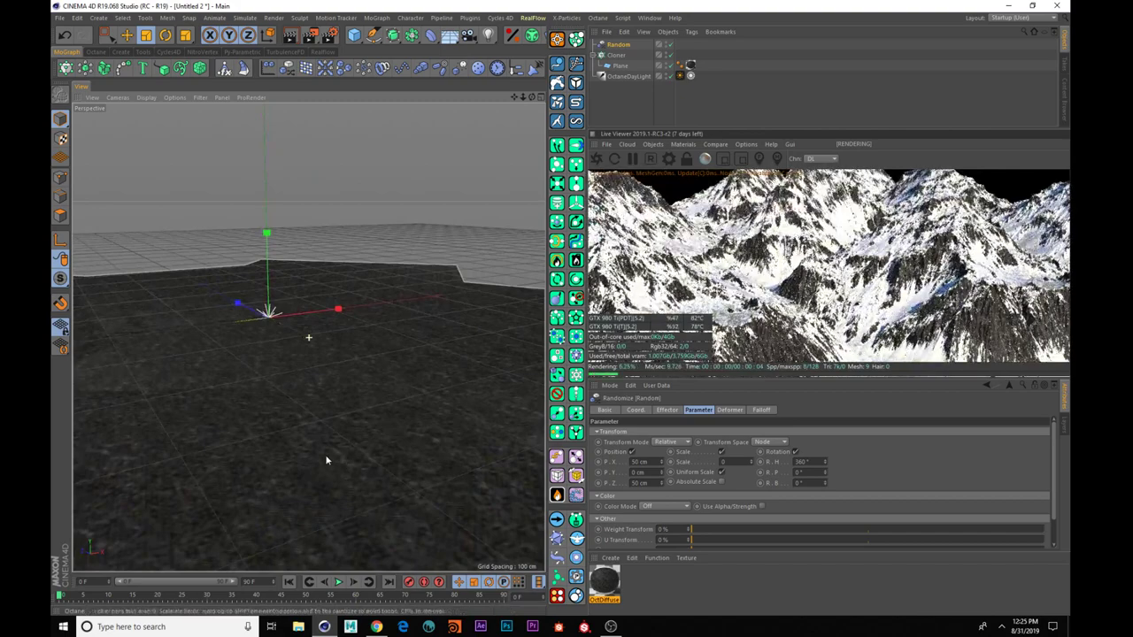
{"action": "mouse_move", "coordinate": [326, 460]}
{"action": "left_mouse_down", "text": "alt"}
{"action": "mouse_move", "coordinate": [268, 438]}
{"action": "mouse_move", "coordinate": [309, 455]}
{"action": "left_mouse_up", "text": "alt"}
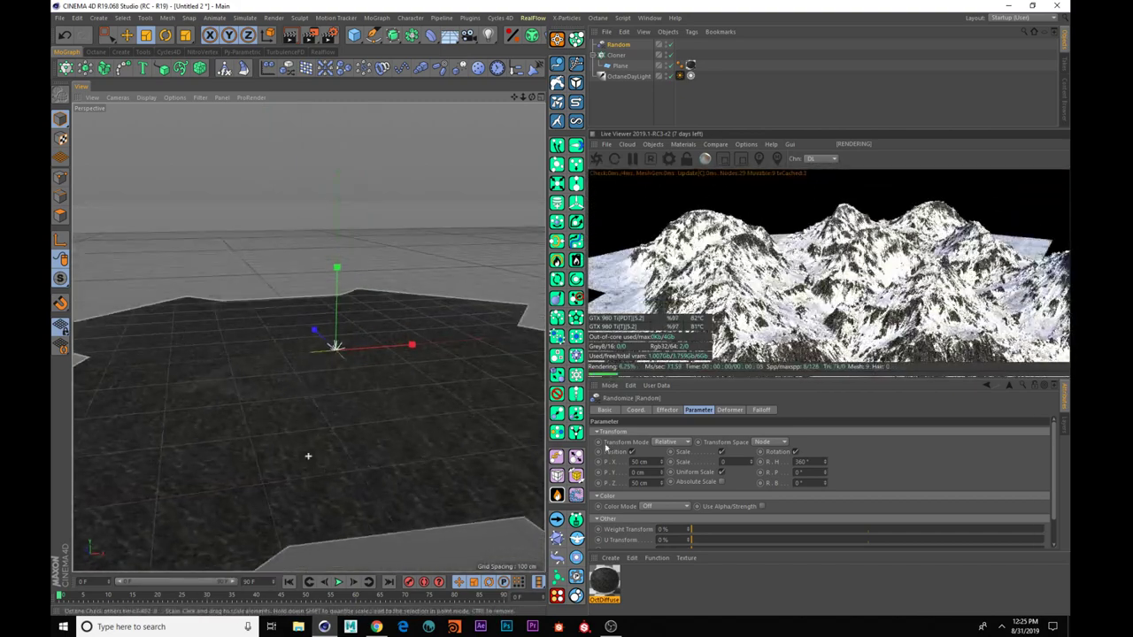
{"action": "left_click_drag", "start_coordinate": [753, 464], "coordinate": [721, 465]}
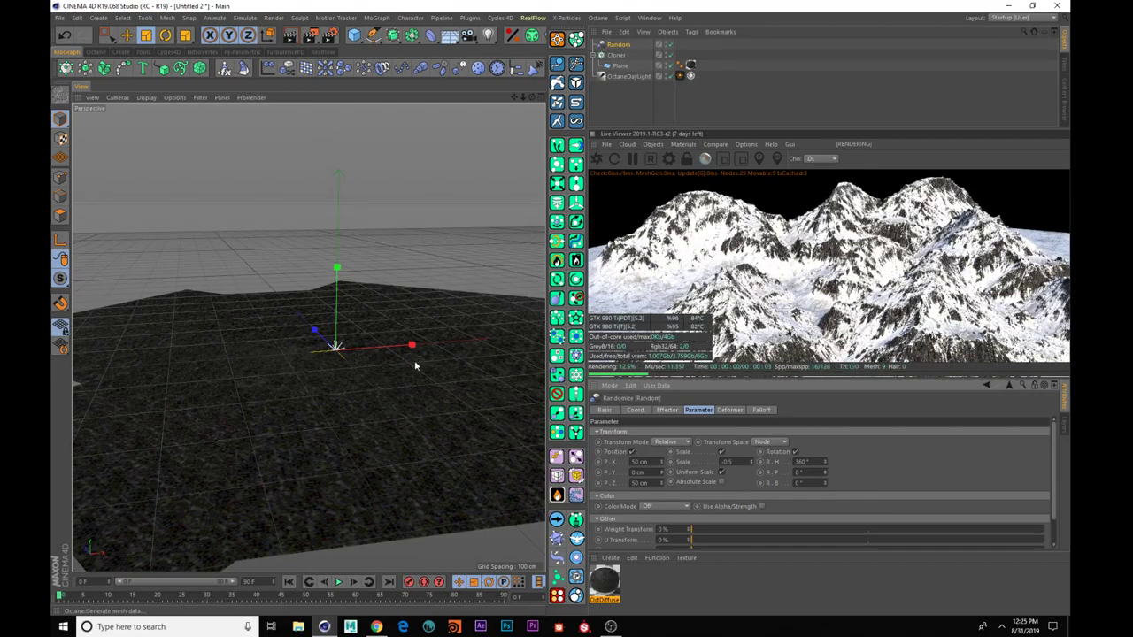
{"action": "left_click_drag", "start_coordinate": [415, 365], "coordinate": [448, 402], "text": "alt"}
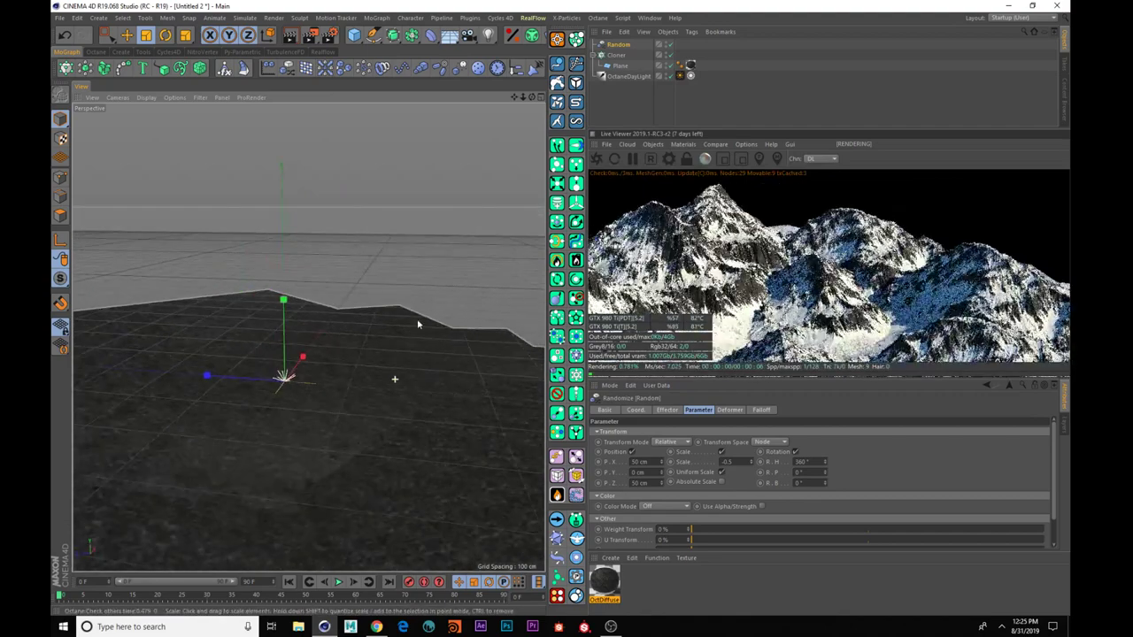
{"action": "middle_click_drag", "start_coordinate": [417, 321], "coordinate": [422, 301], "text": "alt"}
{"action": "left_click_drag", "start_coordinate": [400, 396], "coordinate": [441, 342], "text": "alt"}
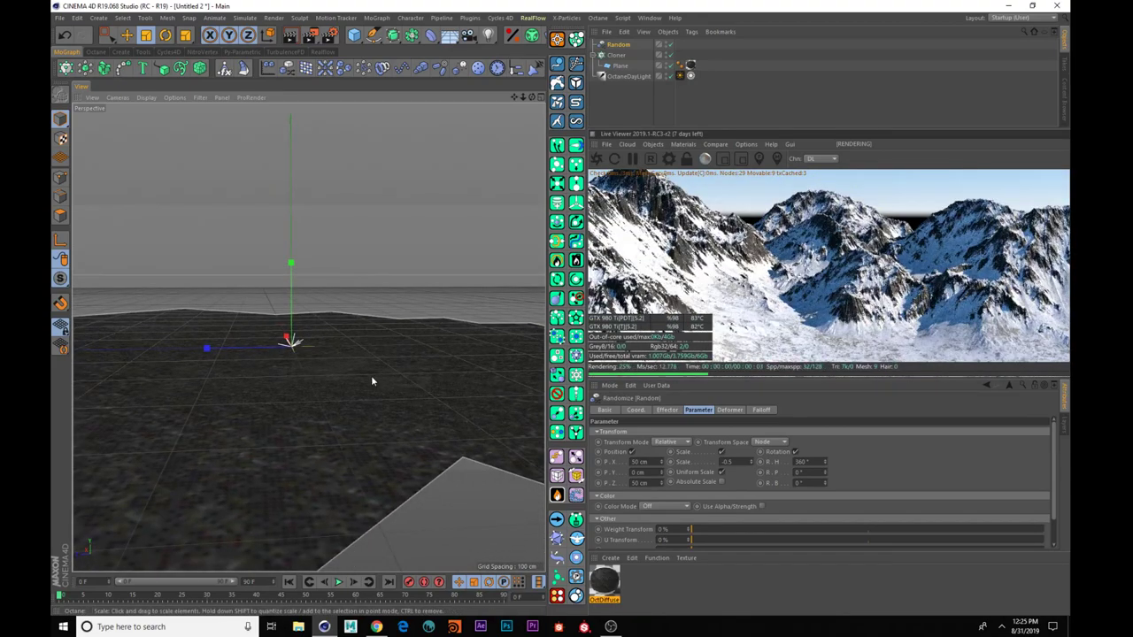
{"action": "mouse_move", "coordinate": [372, 382]}
{"action": "left_mouse_down", "text": "alt"}
{"action": "mouse_move", "coordinate": [285, 407]}
{"action": "mouse_move", "coordinate": [289, 387]}
{"action": "mouse_move", "coordinate": [331, 368]}
{"action": "mouse_move", "coordinate": [363, 379]}
{"action": "mouse_move", "coordinate": [304, 383]}
{"action": "mouse_move", "coordinate": [331, 372]}
{"action": "mouse_move", "coordinate": [370, 380]}
{"action": "mouse_move", "coordinate": [293, 399]}
{"action": "mouse_move", "coordinate": [339, 387]}
{"action": "left_mouse_up", "text": "alt"}
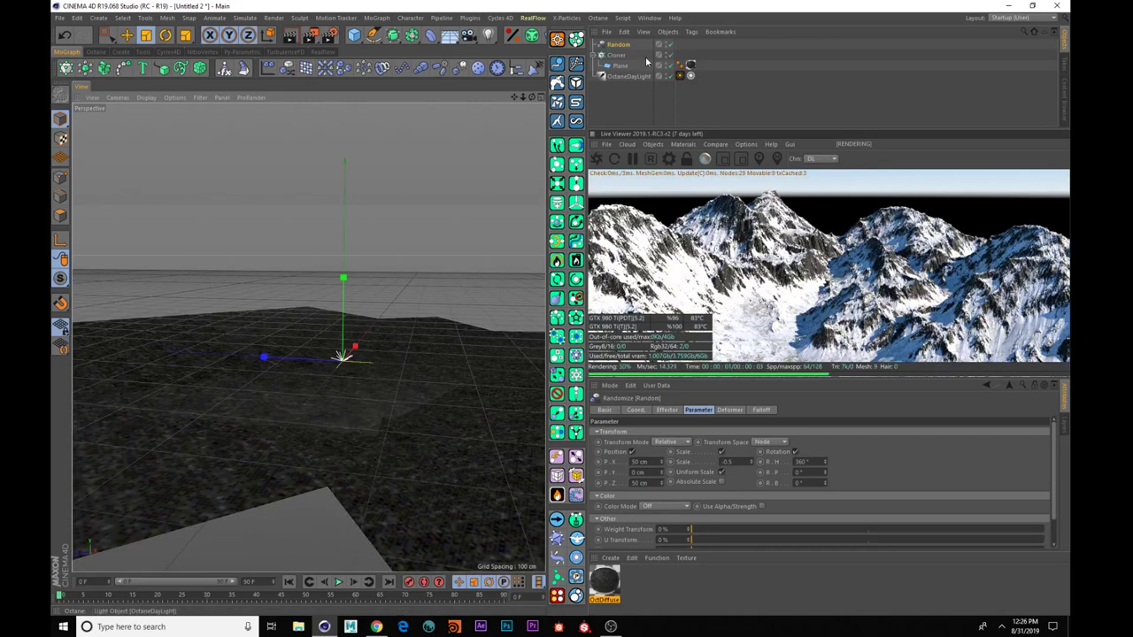
- Raise the Cloner's grid count to 5 × 1 × 5
{"action": "left_click", "coordinate": [617, 55]}
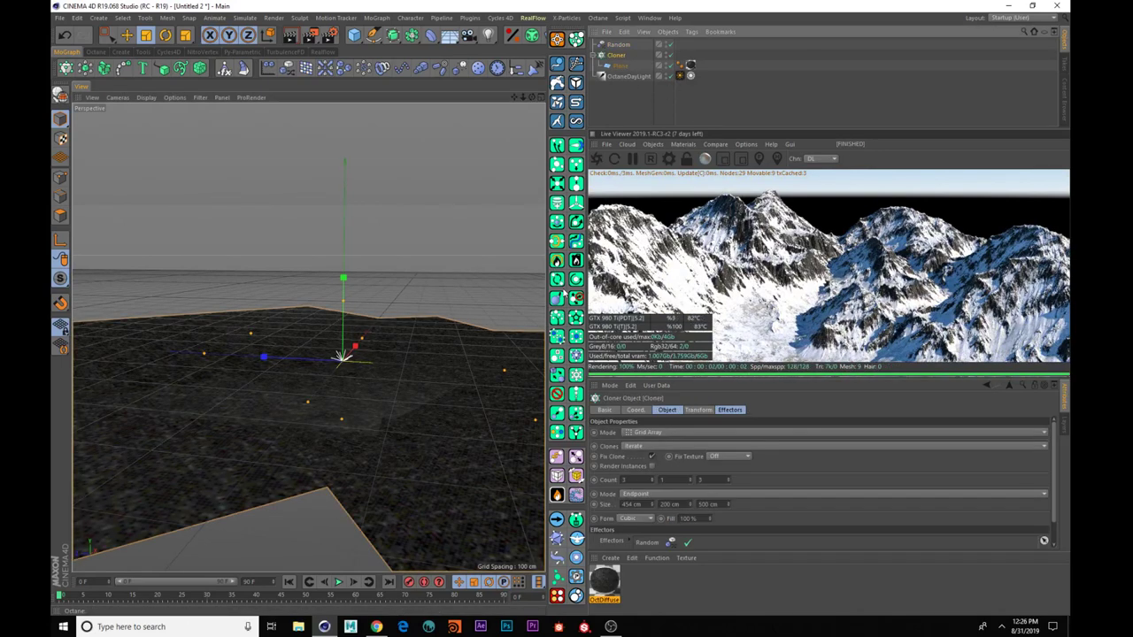
{"action": "left_click", "coordinate": [652, 478]}
{"action": "left_click", "coordinate": [652, 478]}
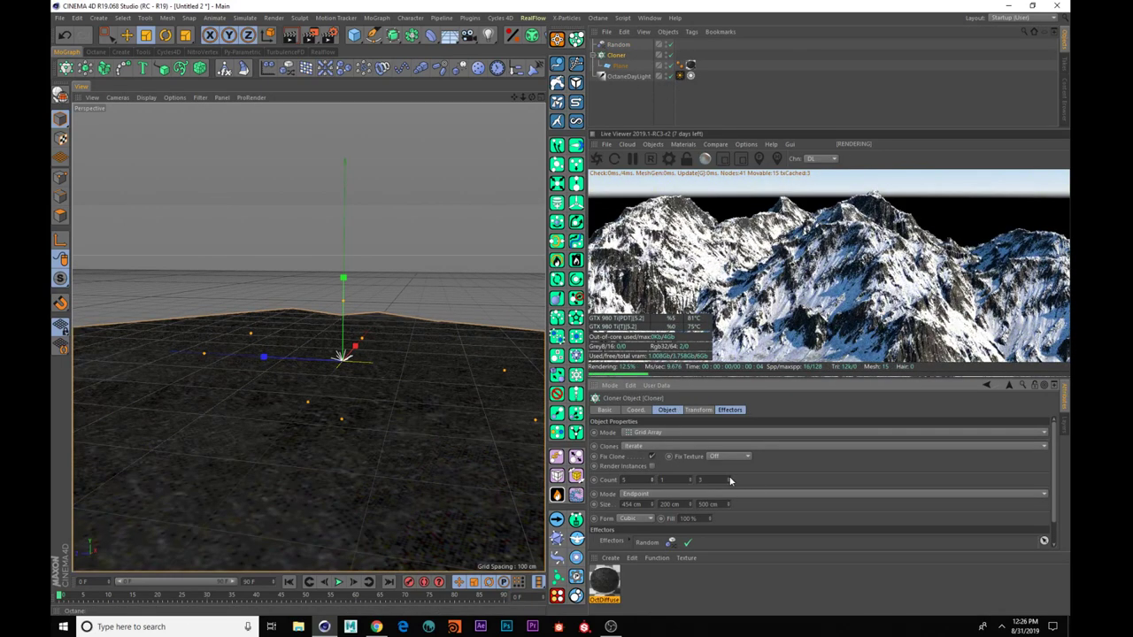
{"action": "left_click_drag", "start_coordinate": [730, 480], "coordinate": [743, 484]}
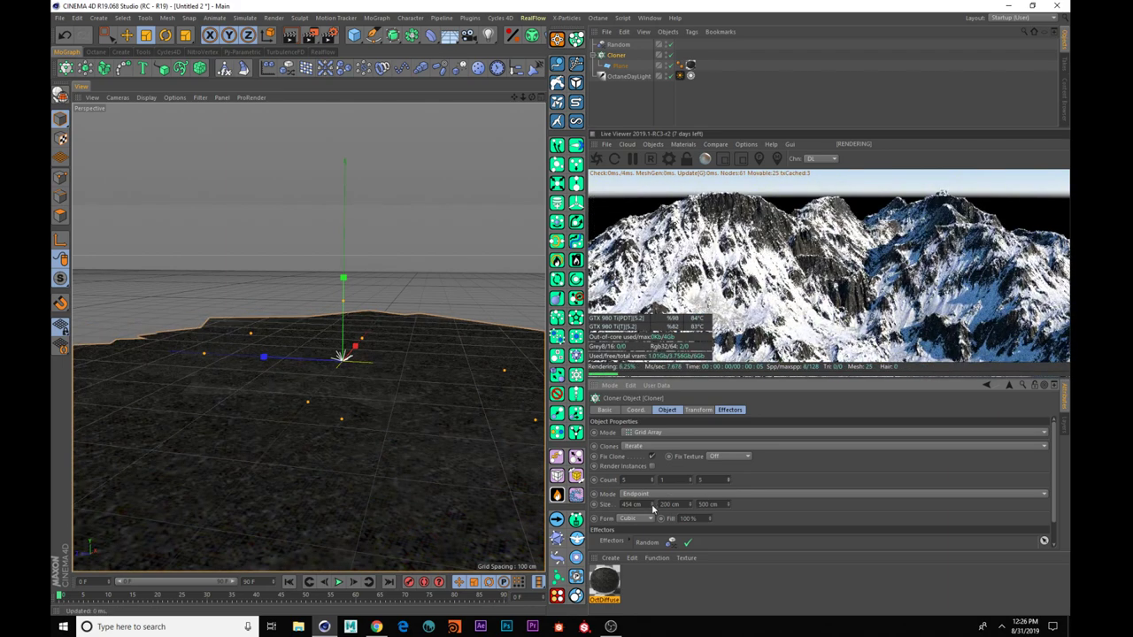
- Increase the Cloner's grid size to 569 cm in X and 1656 cm in Z, and view the whole range from above
{"action": "left_click_drag", "start_coordinate": [653, 507], "coordinate": [652, 507]}
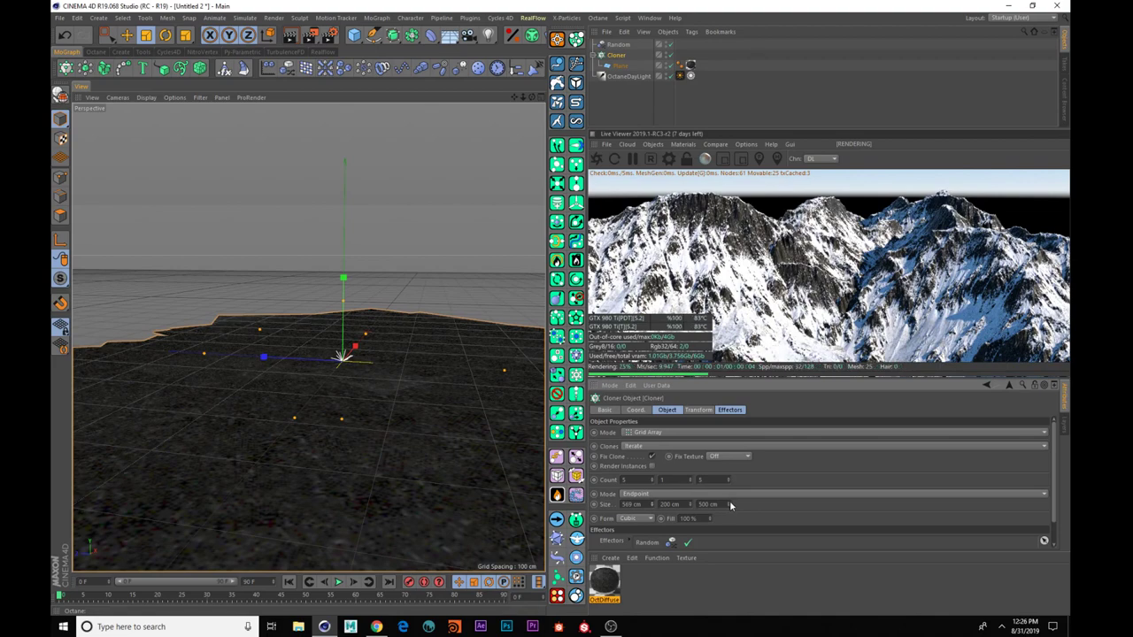
{"action": "mouse_move", "coordinate": [729, 504]}
{"action": "left_mouse_down"}
{"action": "mouse_move", "coordinate": [732, 519]}
{"action": "mouse_move", "coordinate": [729, 478]}
{"action": "left_mouse_up"}
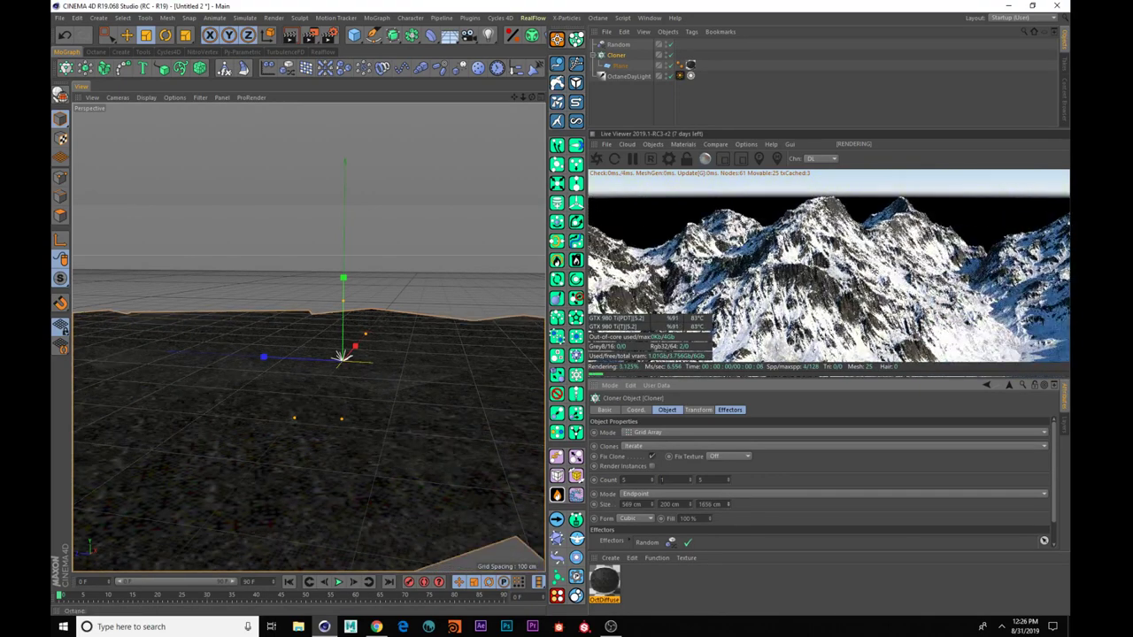
{"action": "left_click_drag", "start_coordinate": [417, 461], "coordinate": [319, 410], "text": "alt"}
{"action": "scroll", "coordinate": [275, 447], "scroll_direction": "down", "scroll_amount": 3}
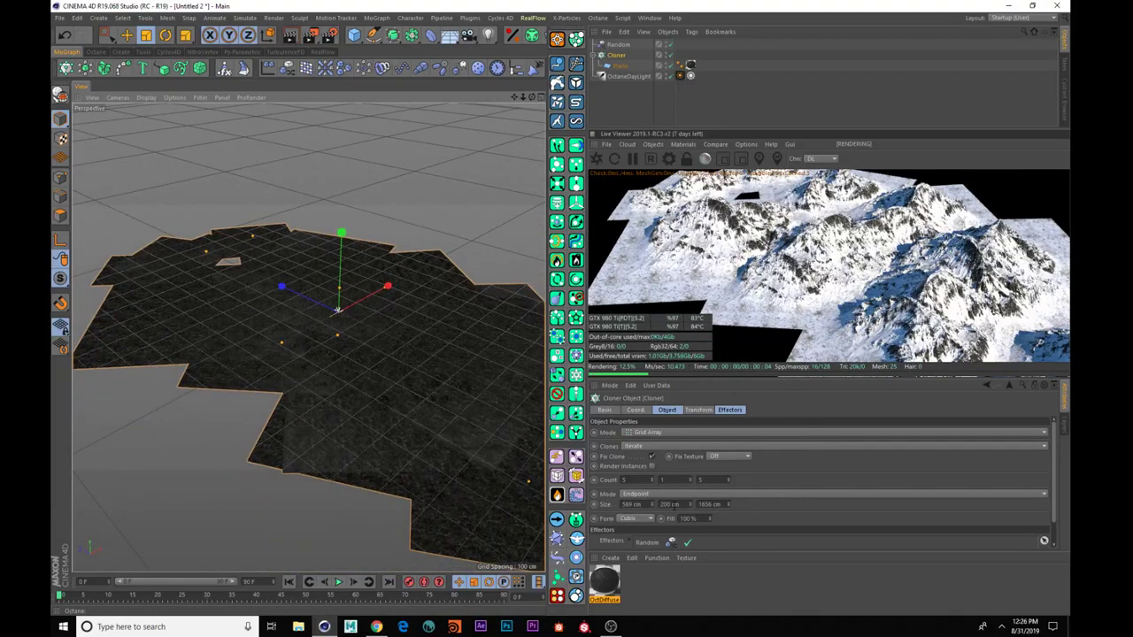
- Set the Cloner's X grid size to 652 cm and its X count to 6, and view the range from low down
{"action": "left_click_drag", "start_coordinate": [650, 510], "coordinate": [650, 515]}
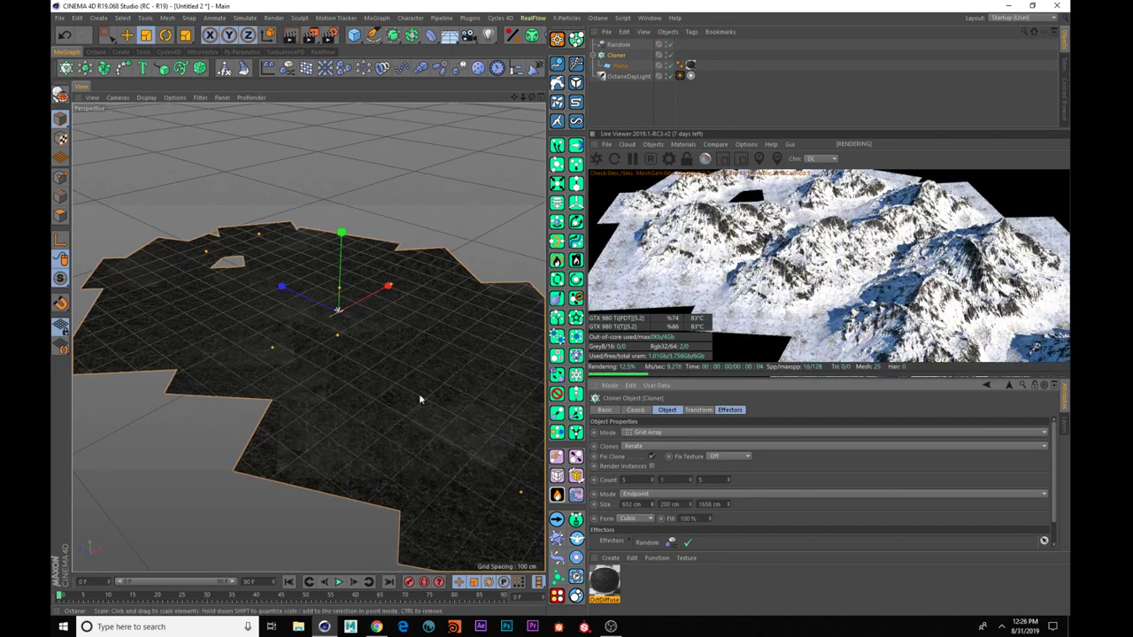
{"action": "scroll", "coordinate": [420, 399], "scroll_direction": "down", "scroll_amount": 4}
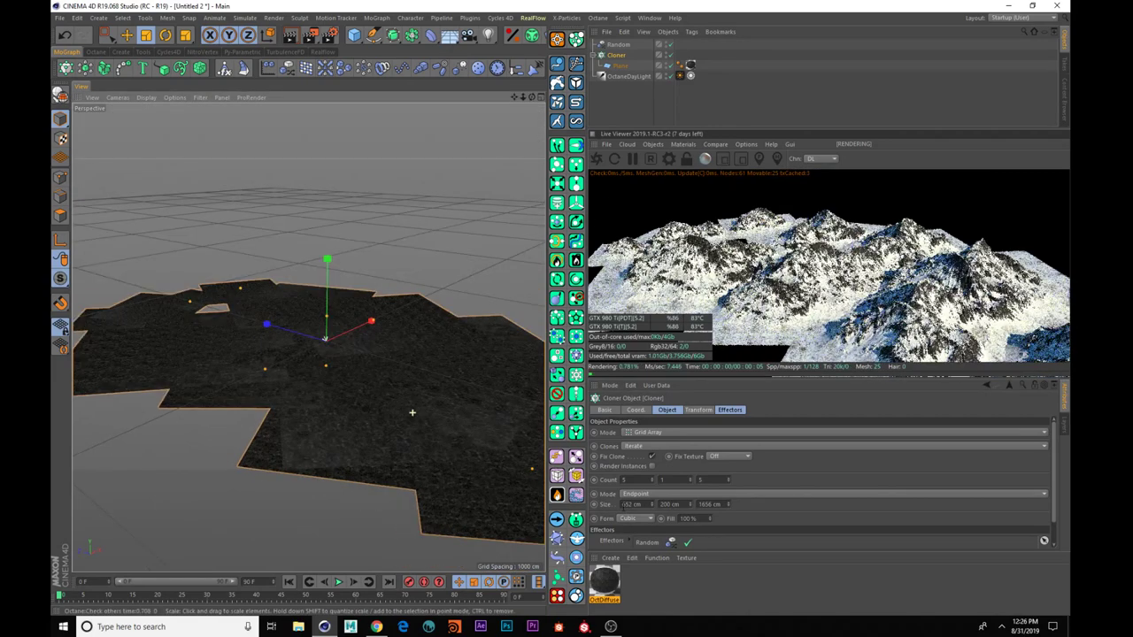
{"action": "left_click", "coordinate": [654, 479]}
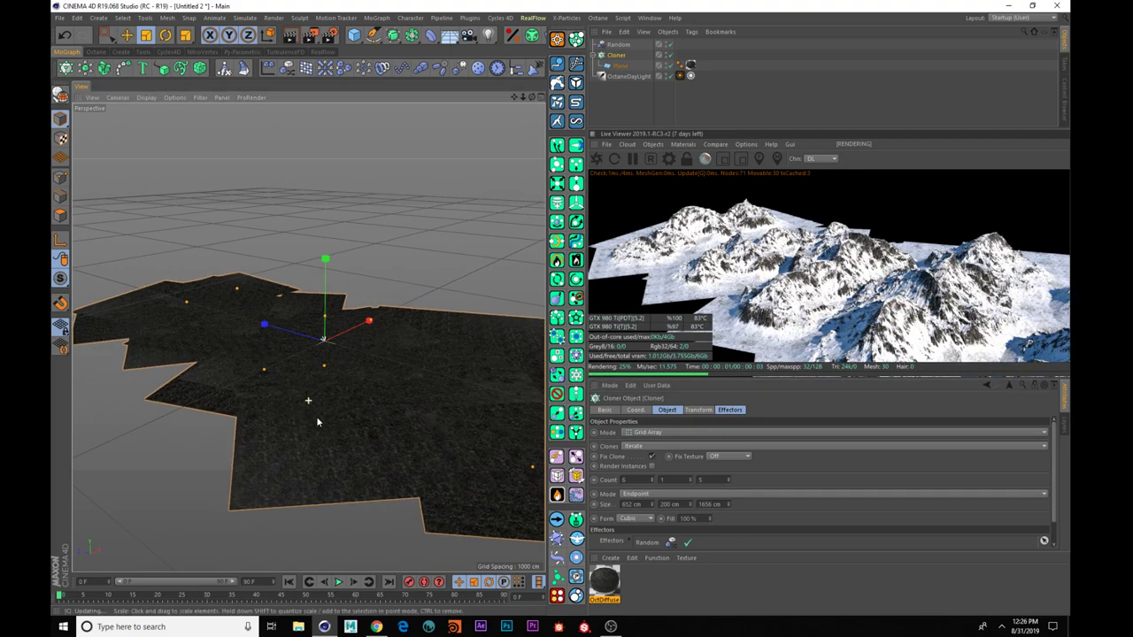
{"action": "mouse_move", "coordinate": [316, 416]}
{"action": "left_mouse_down", "text": "alt"}
{"action": "mouse_move", "coordinate": [428, 416]}
{"action": "mouse_move", "coordinate": [455, 382]}
{"action": "mouse_move", "coordinate": [498, 368]}
{"action": "mouse_move", "coordinate": [443, 385]}
{"action": "mouse_move", "coordinate": [521, 393]}
{"action": "mouse_move", "coordinate": [529, 382]}
{"action": "mouse_move", "coordinate": [486, 373]}
{"action": "mouse_move", "coordinate": [354, 382]}
{"action": "mouse_move", "coordinate": [344, 408]}
{"action": "mouse_move", "coordinate": [253, 404]}
{"action": "left_mouse_up", "text": "alt"}
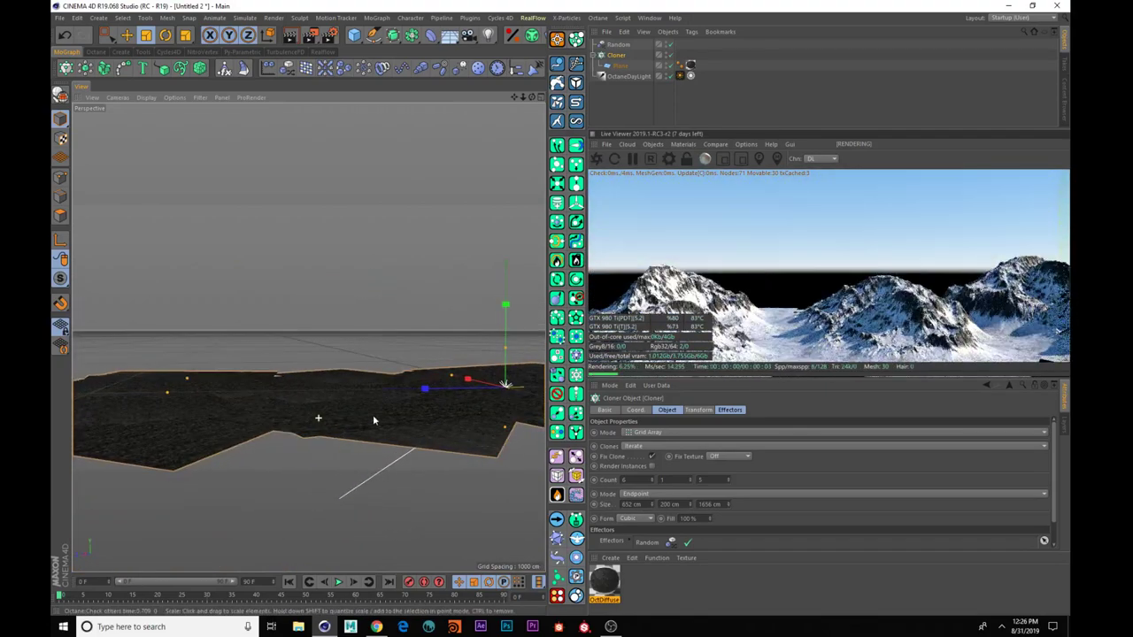
{"action": "mouse_move", "coordinate": [372, 415]}
{"action": "left_mouse_down", "text": "alt"}
{"action": "mouse_move", "coordinate": [325, 444]}
{"action": "mouse_move", "coordinate": [341, 450]}
{"action": "left_mouse_up", "text": "alt"}
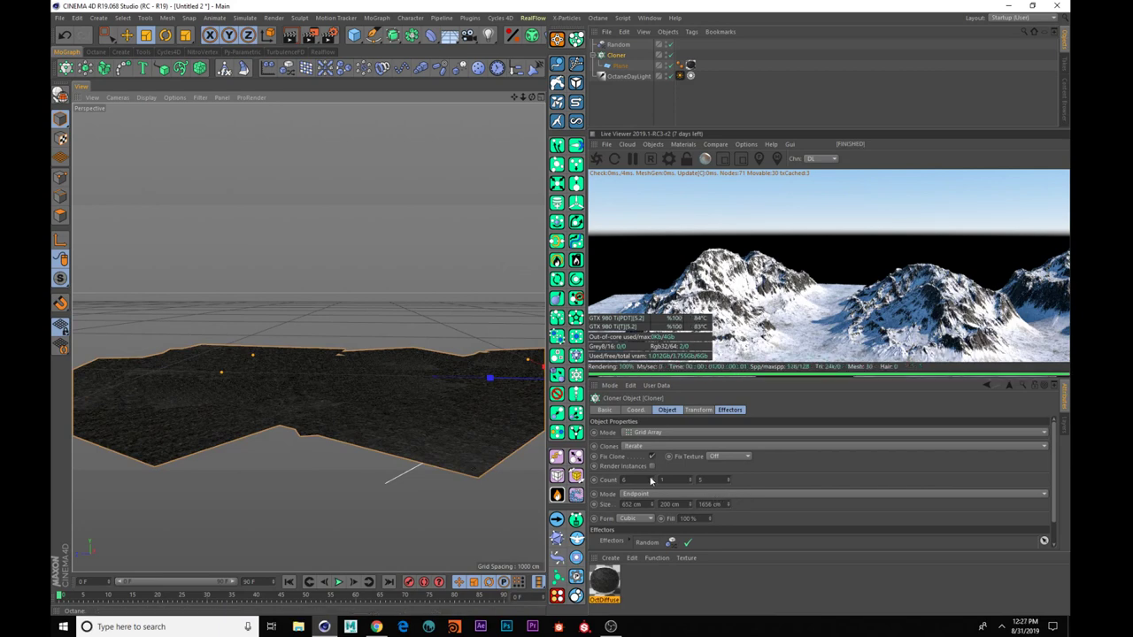
{"action": "left_click_drag", "start_coordinate": [650, 480], "coordinate": [620, 480]}
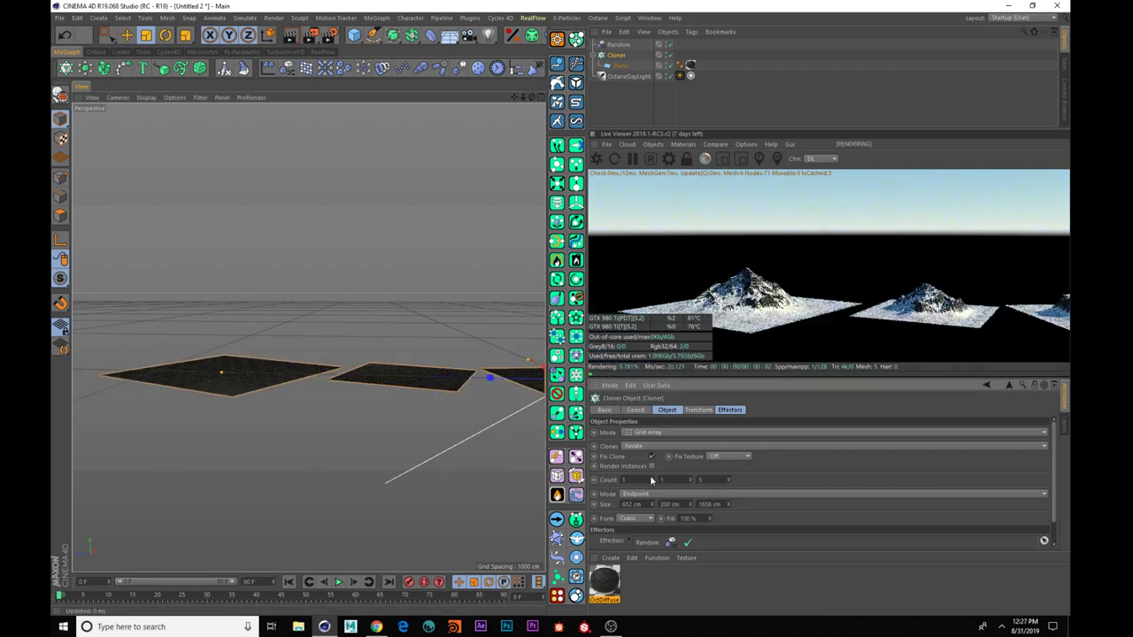
{"action": "type", "text": "6"}
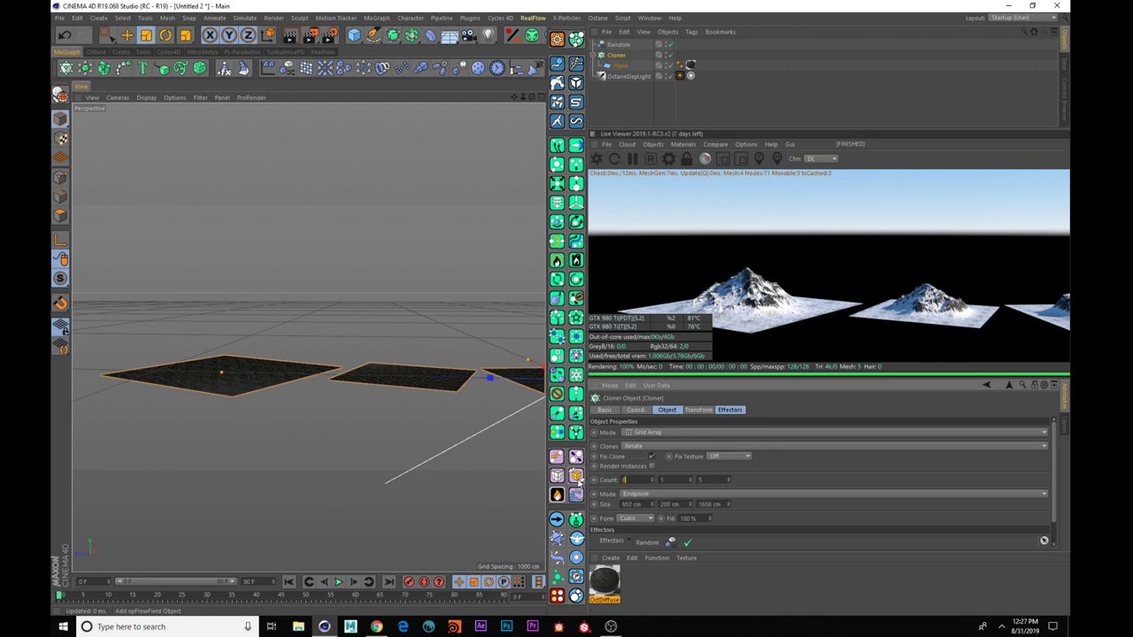
{"action": "key", "text": "Return"}
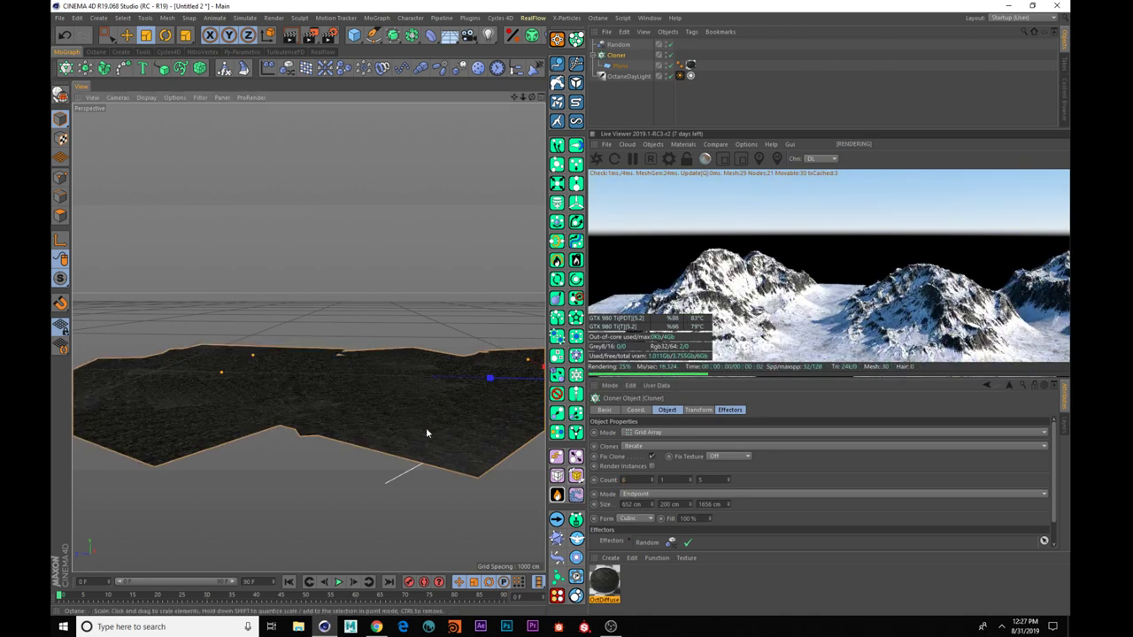
- Set the Cloner's grid size to 904 cm in X and 1378 cm in Z
{"action": "left_click_drag", "start_coordinate": [352, 454], "coordinate": [449, 474], "text": "alt"}
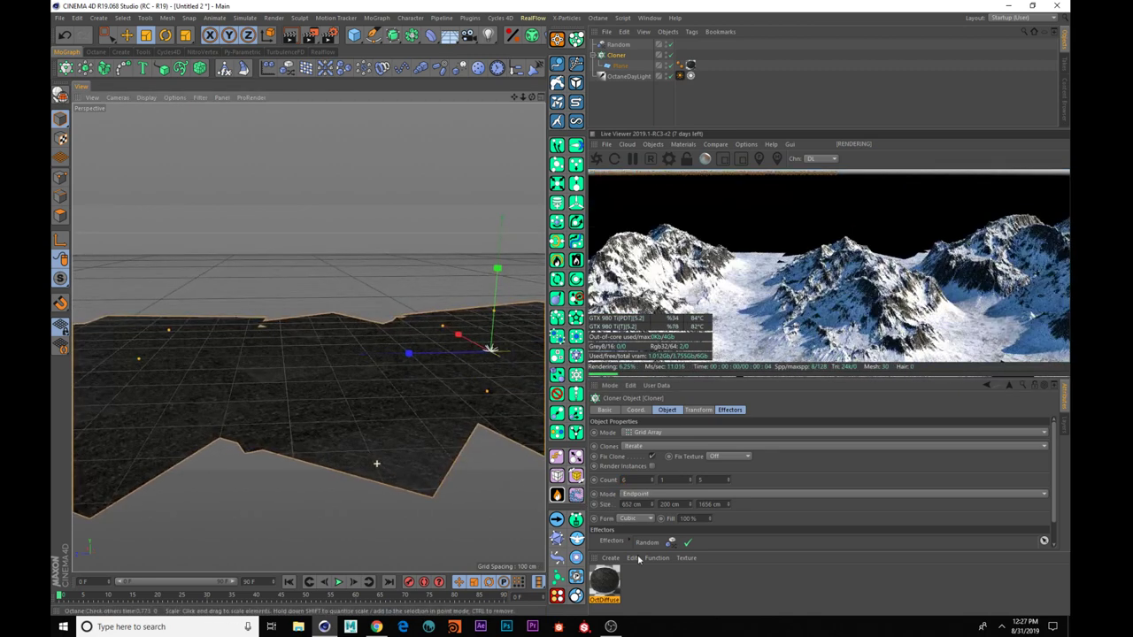
{"action": "left_click_drag", "start_coordinate": [653, 504], "coordinate": [653, 397]}
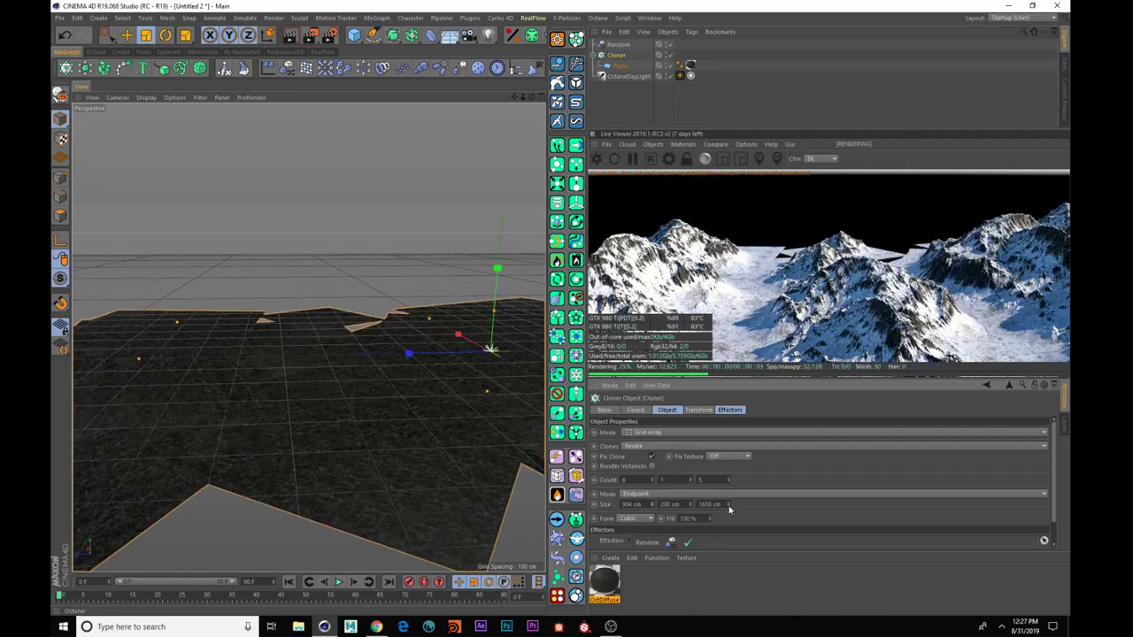
{"action": "left_click_drag", "start_coordinate": [727, 504], "coordinate": [728, 628]}
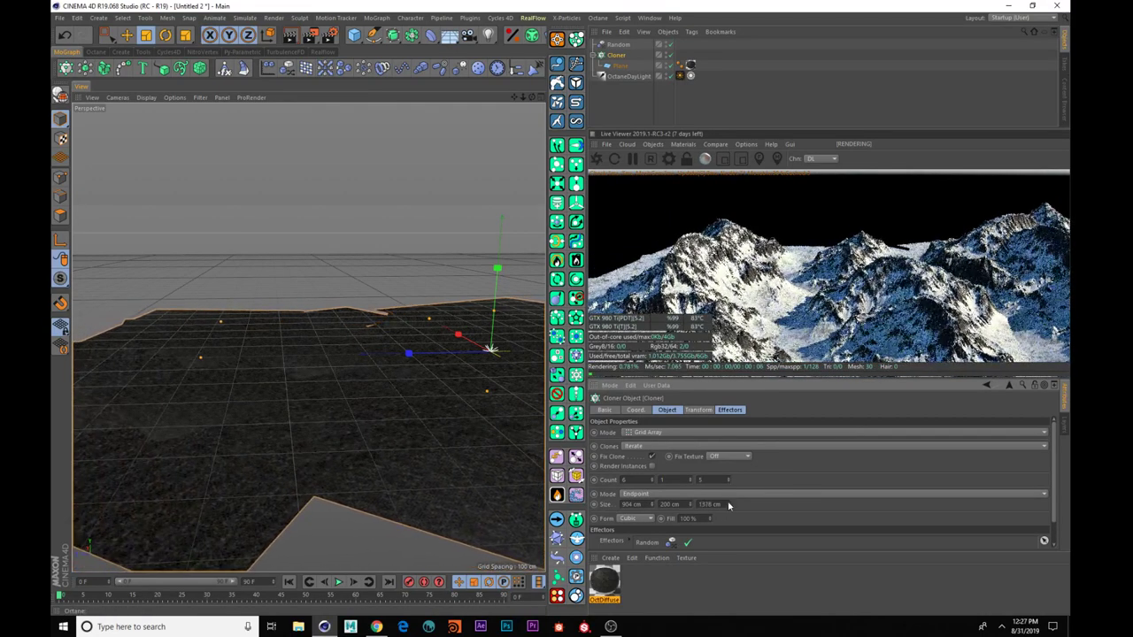
- Examine the resized mountain range in the live render from several low angles and sides
{"action": "mouse_move", "coordinate": [382, 457]}
{"action": "left_mouse_down", "text": "alt"}
{"action": "mouse_move", "coordinate": [432, 448]}
{"action": "mouse_move", "coordinate": [412, 420]}
{"action": "mouse_move", "coordinate": [431, 434]}
{"action": "mouse_move", "coordinate": [483, 427]}
{"action": "mouse_move", "coordinate": [460, 430]}
{"action": "mouse_move", "coordinate": [453, 403]}
{"action": "mouse_move", "coordinate": [498, 413]}
{"action": "mouse_move", "coordinate": [381, 436]}
{"action": "mouse_move", "coordinate": [387, 448]}
{"action": "mouse_move", "coordinate": [369, 425]}
{"action": "mouse_move", "coordinate": [421, 407]}
{"action": "mouse_move", "coordinate": [395, 448]}
{"action": "left_mouse_up", "text": "alt"}
{"action": "left_click_drag", "start_coordinate": [309, 338], "coordinate": [619, 350], "text": "alt"}
{"action": "left_click_drag", "start_coordinate": [451, 416], "coordinate": [378, 458], "text": "alt"}
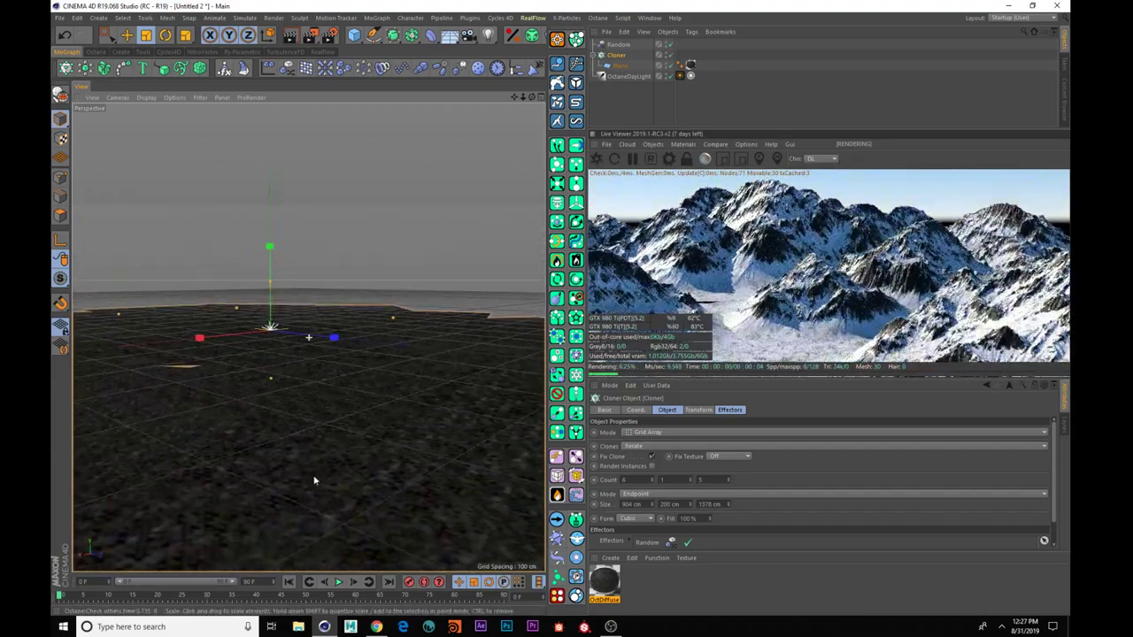
{"action": "left_click_drag", "start_coordinate": [314, 480], "coordinate": [475, 380], "text": "alt"}
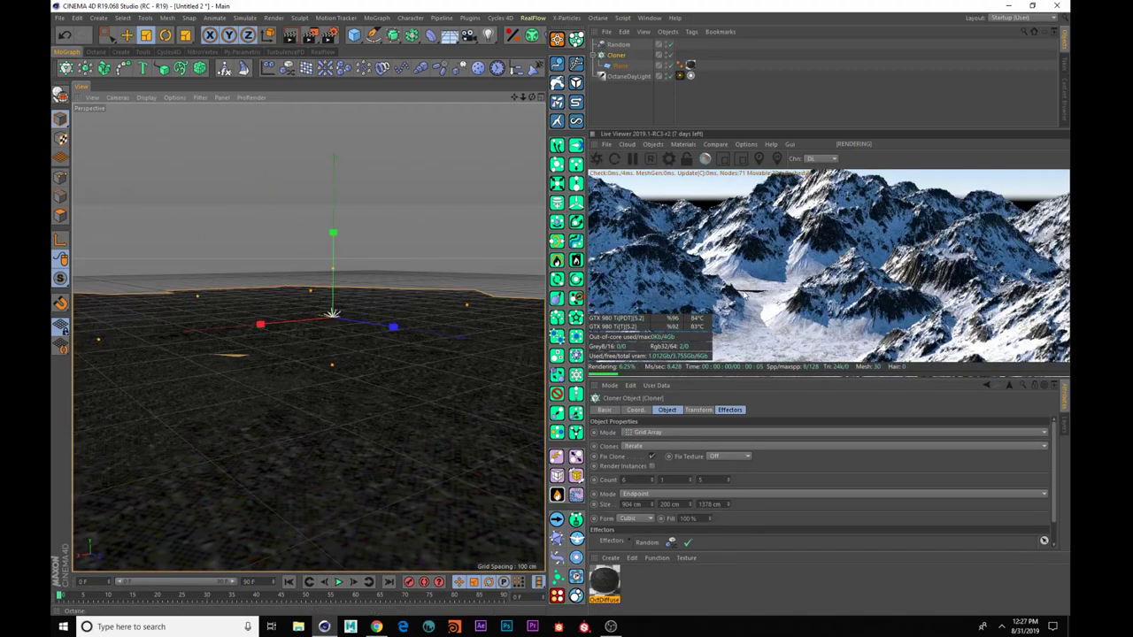
{"action": "left_click_drag", "start_coordinate": [525, 376], "coordinate": [342, 392], "text": "alt"}
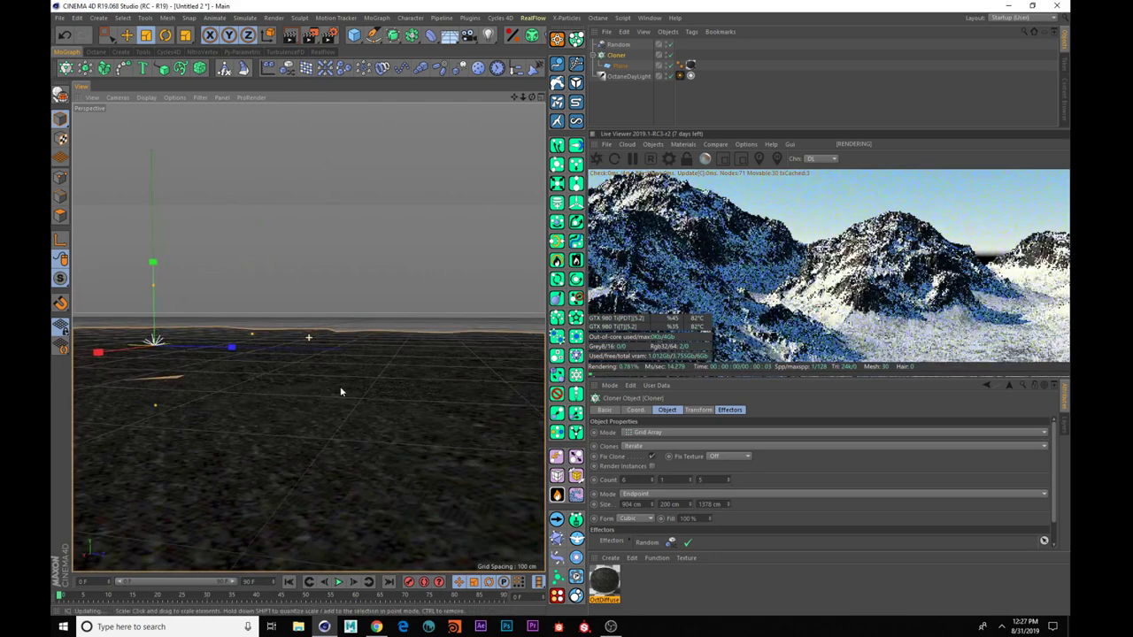
{"action": "right_click_drag", "start_coordinate": [328, 404], "coordinate": [284, 417], "text": "alt"}
{"action": "left_click_drag", "start_coordinate": [287, 409], "coordinate": [321, 422], "text": "alt"}
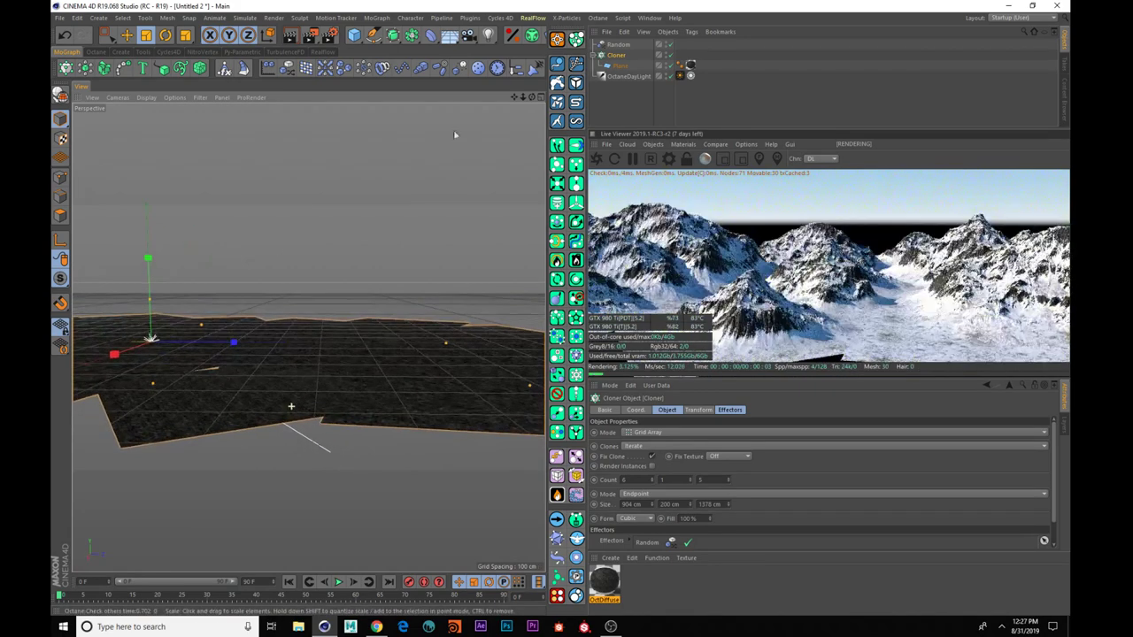
- Replace the docked Live Viewer with an enlarged floating one and review the mountains in it from different viewpoints
{"action": "left_click", "coordinate": [593, 135]}
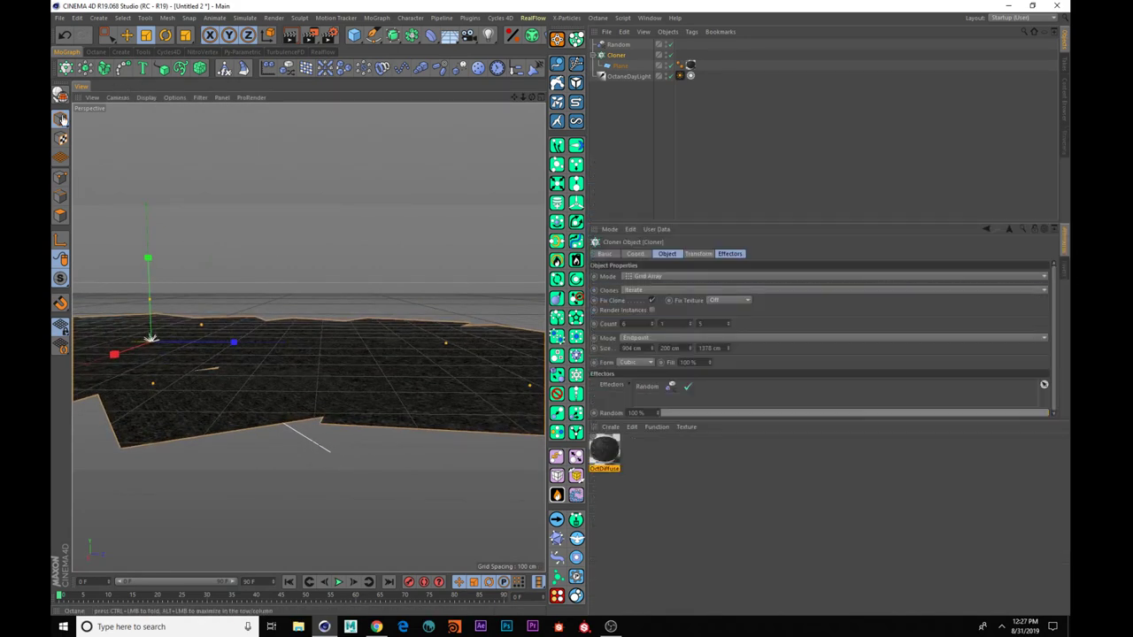
{"action": "left_click", "coordinate": [93, 52]}
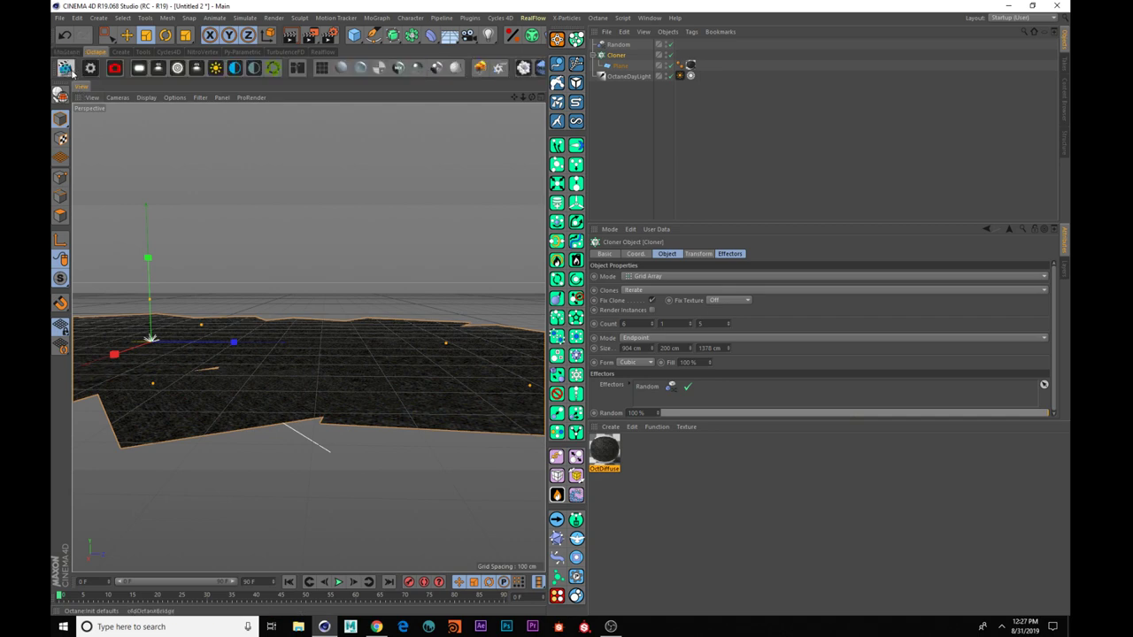
{"action": "left_click_drag", "start_coordinate": [384, 201], "coordinate": [360, 33]}
{"action": "left_click_drag", "start_coordinate": [716, 289], "coordinate": [751, 402]}
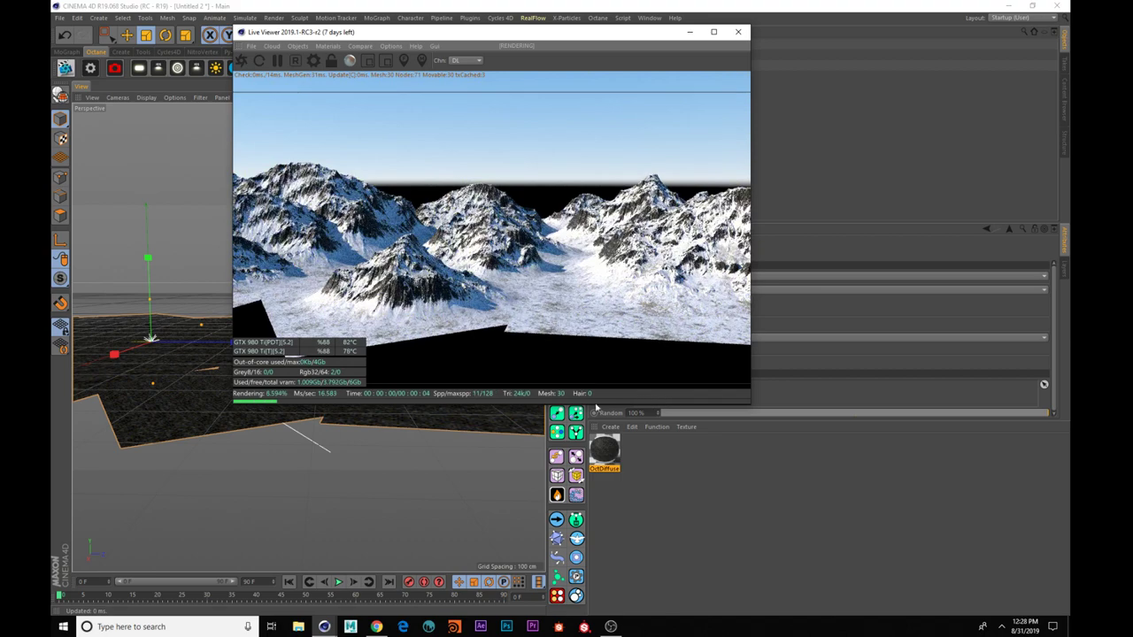
{"action": "mouse_move", "coordinate": [344, 466]}
{"action": "right_mouse_down", "text": "alt"}
{"action": "mouse_move", "coordinate": [412, 455]}
{"action": "mouse_move", "coordinate": [334, 455]}
{"action": "right_mouse_up", "text": "alt"}
{"action": "left_click_drag", "start_coordinate": [335, 456], "coordinate": [252, 534], "text": "alt"}
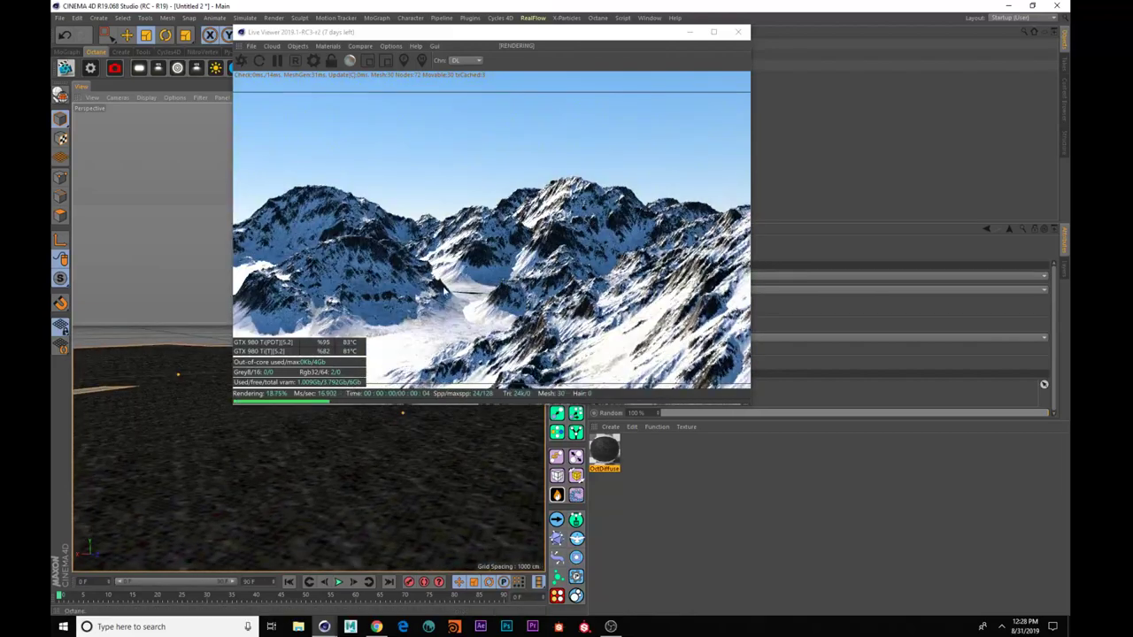
{"action": "left_click_drag", "start_coordinate": [372, 463], "coordinate": [433, 406], "text": "alt"}
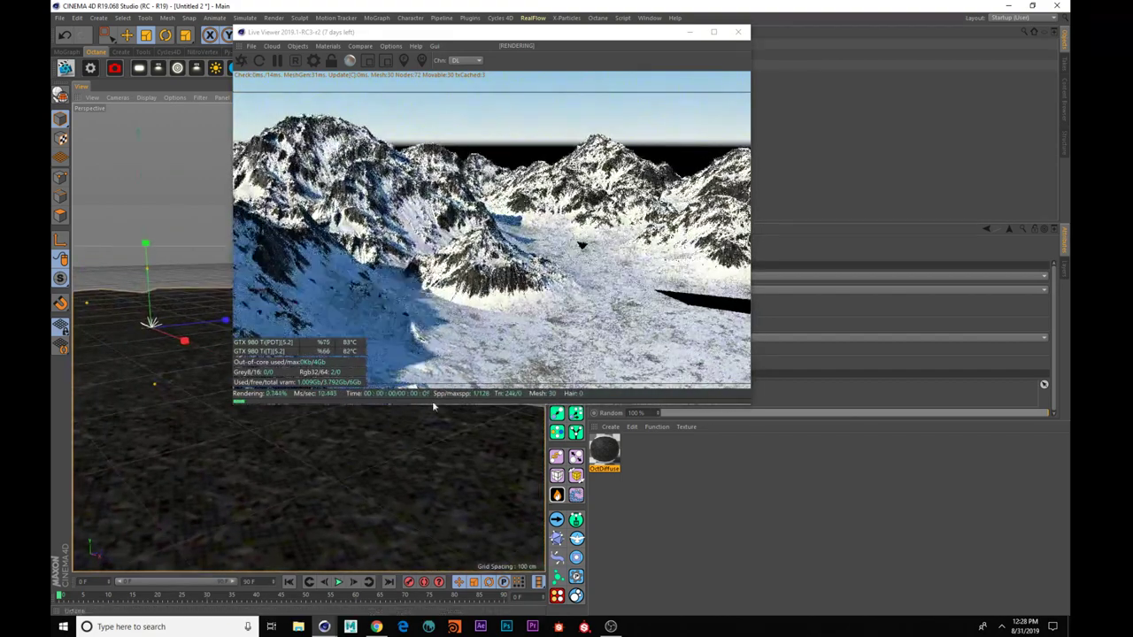
{"action": "left_click_drag", "start_coordinate": [393, 444], "coordinate": [287, 494], "text": "alt"}
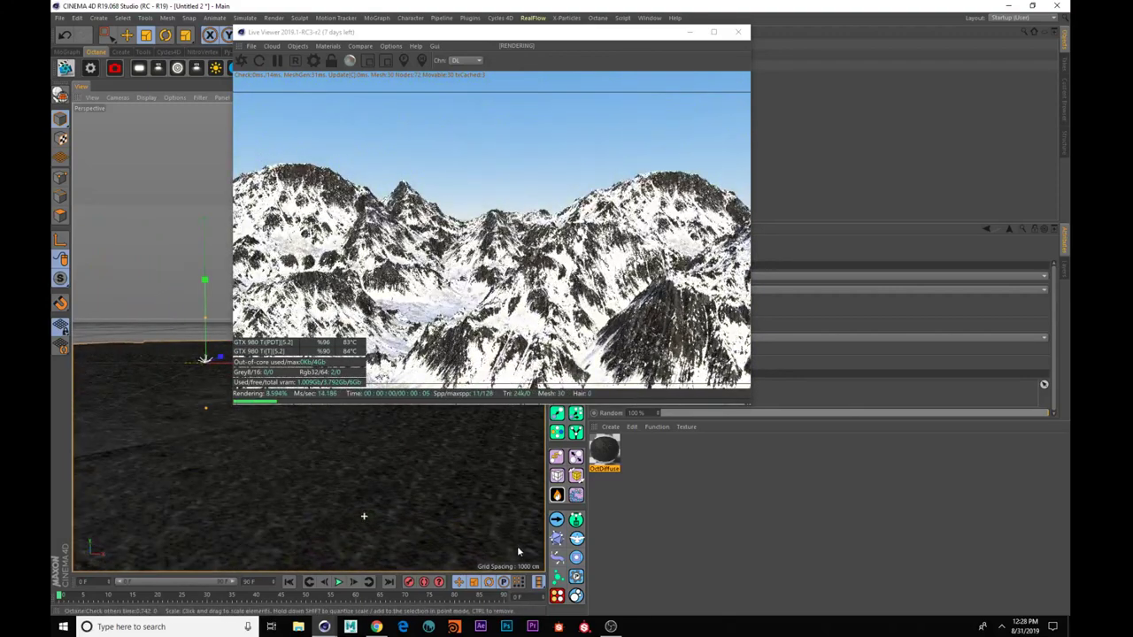
- Move the Live Viewer clear of the object settings and set the OctaneDayLight's heading rotation (R.H) to -118°
{"action": "left_click_drag", "start_coordinate": [533, 37], "coordinate": [361, 40]}
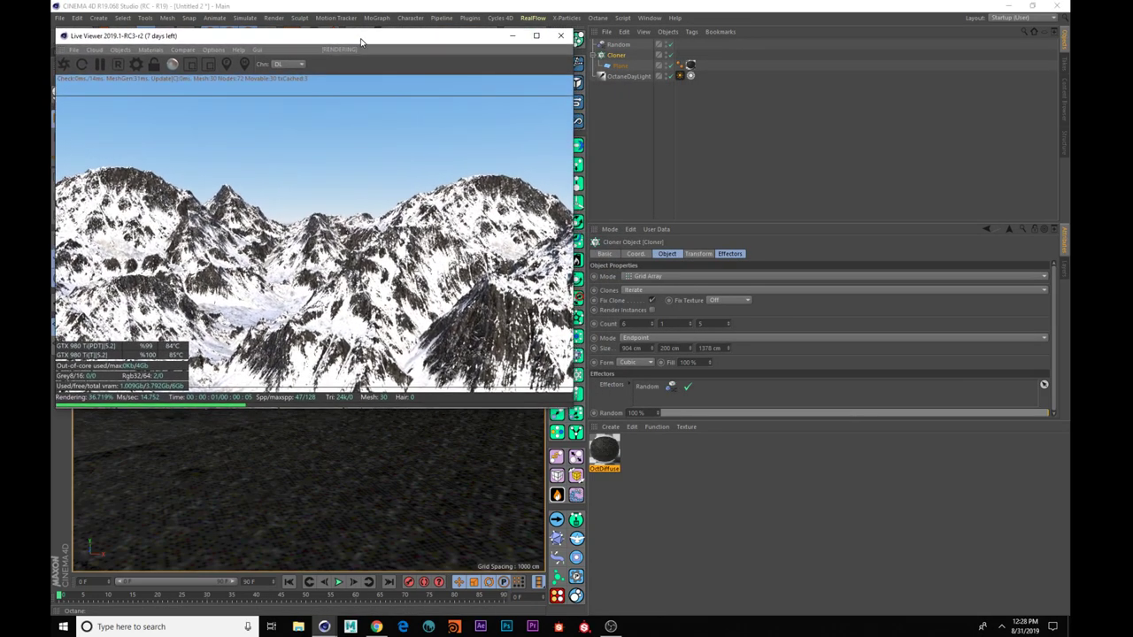
{"action": "left_click", "coordinate": [649, 79]}
{"action": "left_click", "coordinate": [621, 77]}
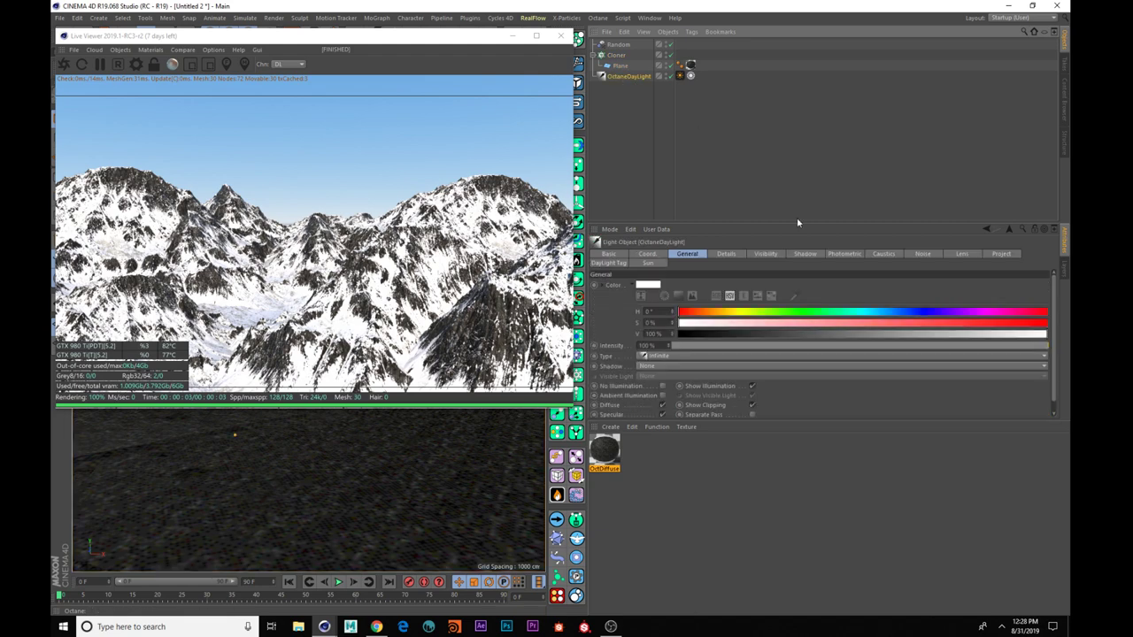
{"action": "left_click", "coordinate": [648, 254]}
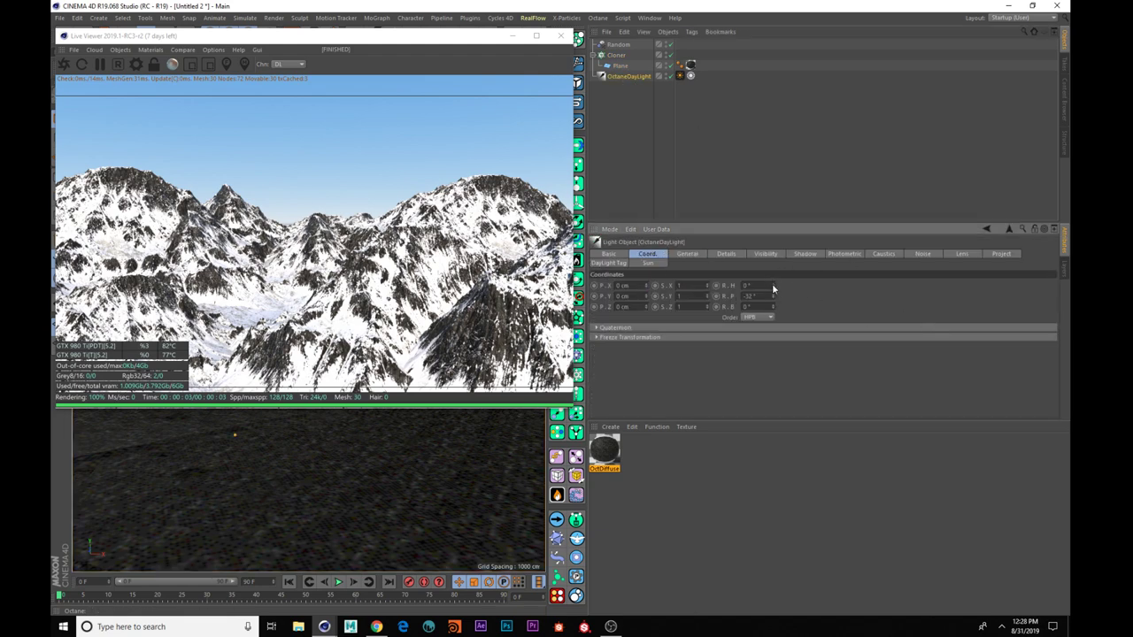
{"action": "left_click_drag", "start_coordinate": [773, 286], "coordinate": [773, 341]}
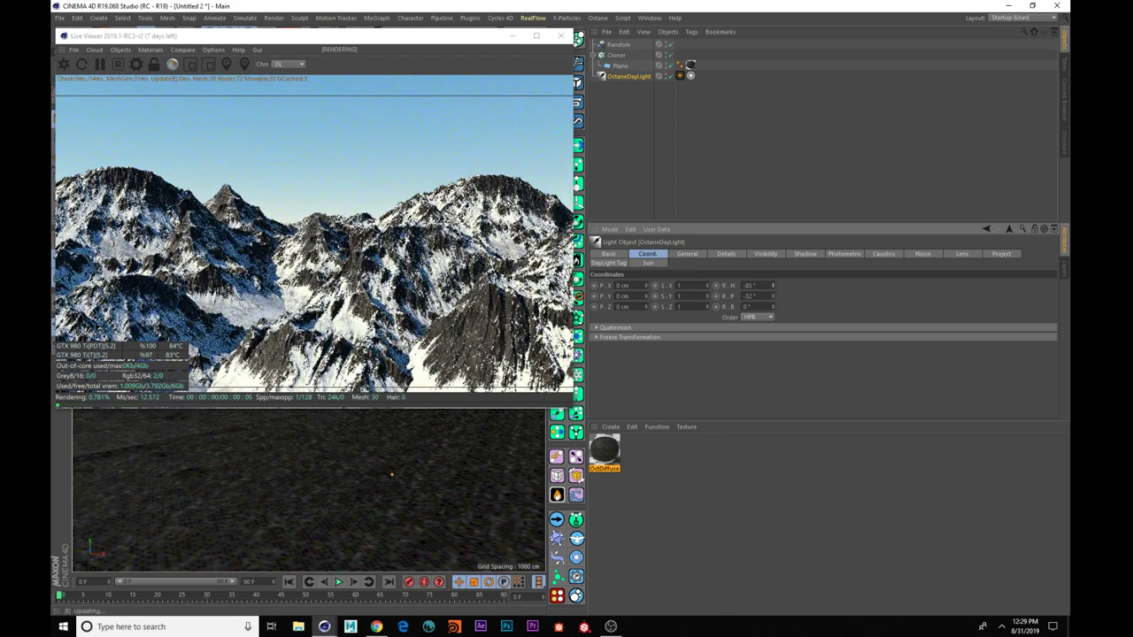
{"action": "left_click_drag", "start_coordinate": [771, 291], "coordinate": [772, 299]}
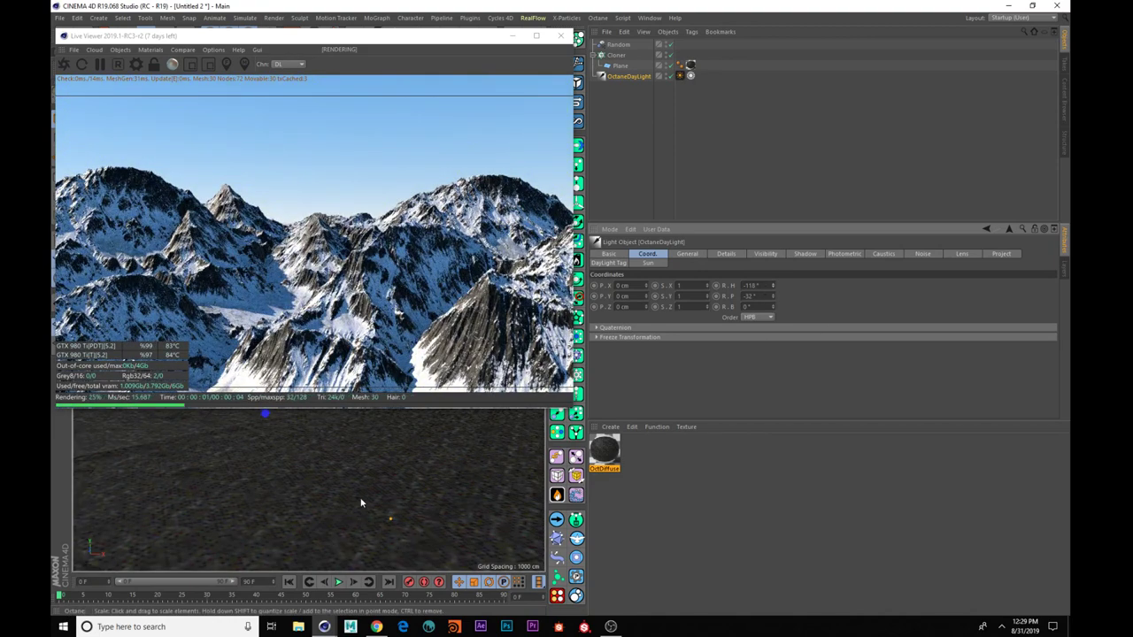
- Examine how the redirected sunlight shades the slopes and peaks from closer and lower viewpoints
{"action": "right_click_drag", "start_coordinate": [363, 498], "coordinate": [350, 503], "text": "alt"}
{"action": "left_click_drag", "start_coordinate": [336, 500], "coordinate": [326, 493], "text": "alt"}
{"action": "scroll", "coordinate": [334, 497], "scroll_direction": "up", "scroll_amount": 3}
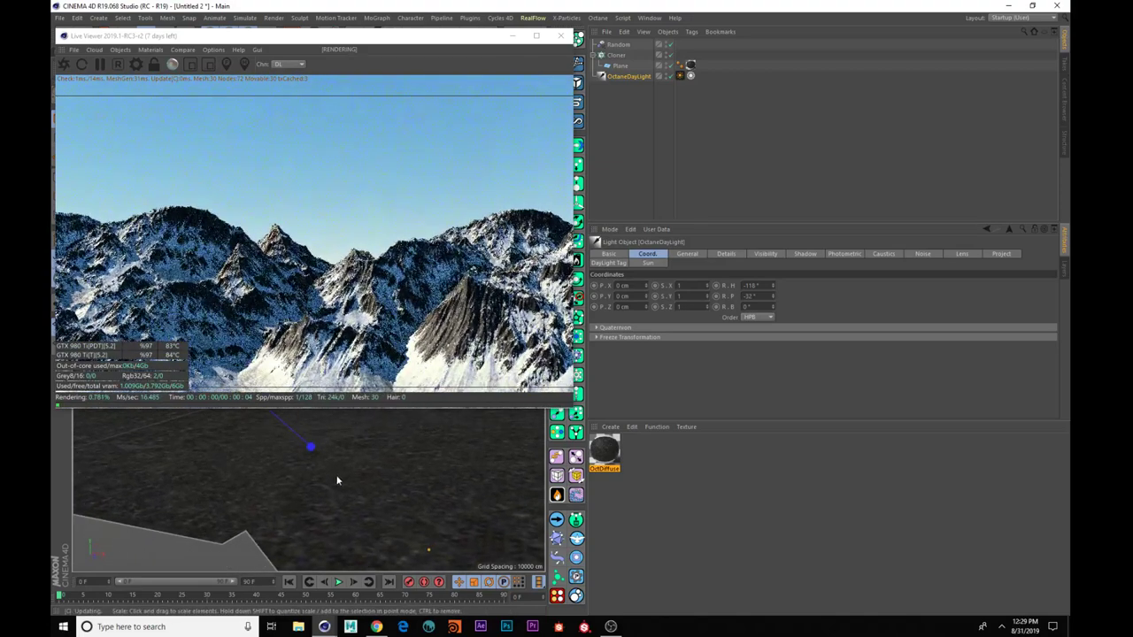
{"action": "scroll", "coordinate": [334, 479], "scroll_direction": "down", "scroll_amount": 2}
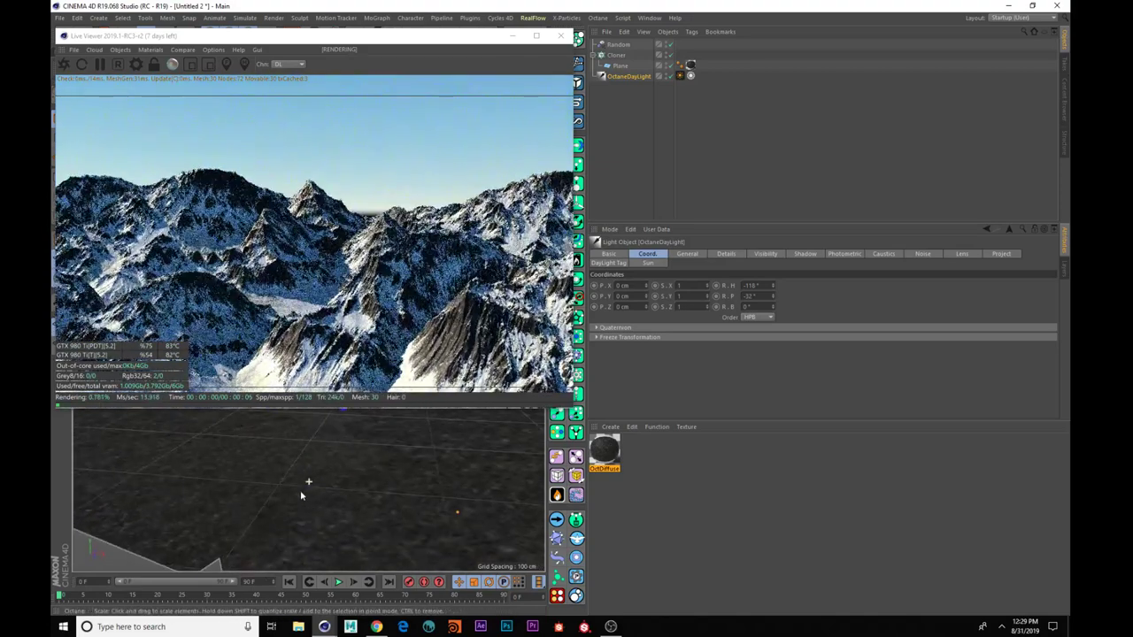
{"action": "scroll", "coordinate": [300, 491], "scroll_direction": "up", "scroll_amount": 2}
{"action": "mouse_move", "coordinate": [308, 487]}
{"action": "left_mouse_down", "text": "alt"}
{"action": "mouse_move", "coordinate": [319, 491]}
{"action": "mouse_move", "coordinate": [179, 478]}
{"action": "left_mouse_up", "text": "alt"}
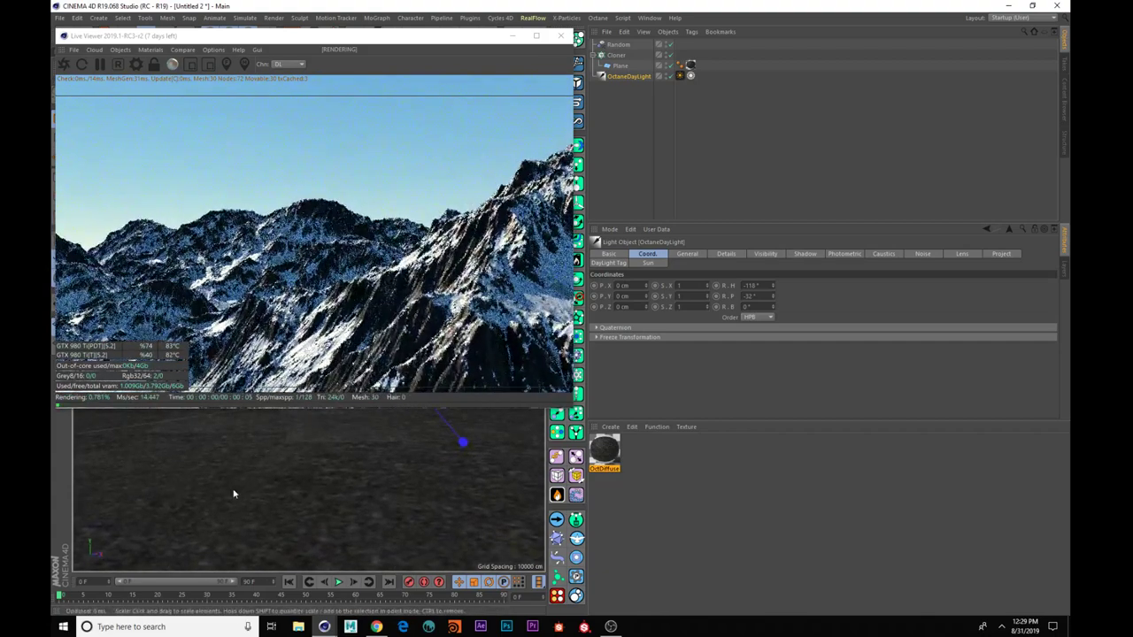
{"action": "mouse_move", "coordinate": [250, 490]}
{"action": "left_mouse_down", "text": "alt"}
{"action": "mouse_move", "coordinate": [189, 487]}
{"action": "mouse_move", "coordinate": [225, 490]}
{"action": "left_mouse_up", "text": "alt"}
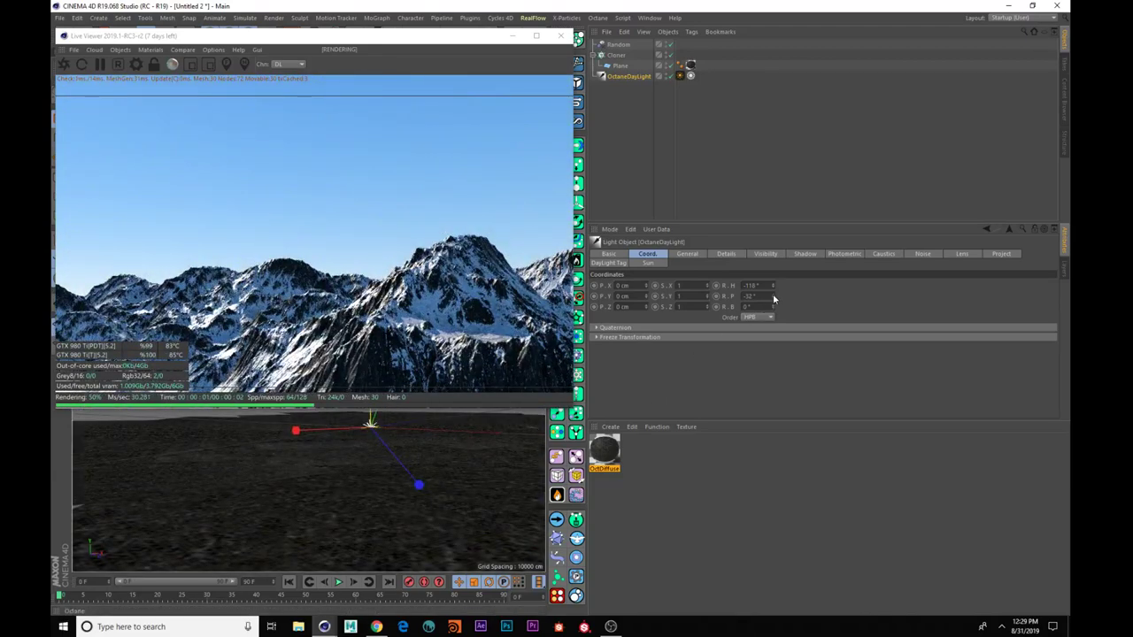
- Set the OctaneDayLight's pitch rotation (R.P) to -12° and check the low sun behind the mountains from different directions
{"action": "left_click_drag", "start_coordinate": [771, 302], "coordinate": [771, 283]}
{"action": "left_click_drag", "start_coordinate": [398, 460], "coordinate": [381, 466], "text": "alt"}
{"action": "left_click_drag", "start_coordinate": [331, 508], "coordinate": [144, 533], "text": "alt"}
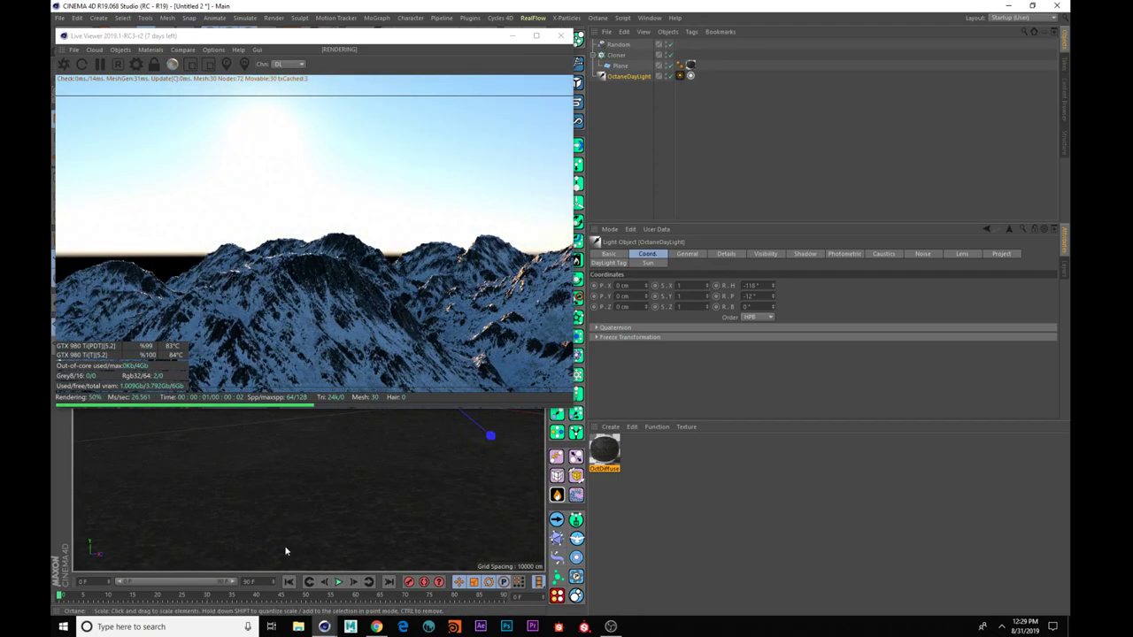
{"action": "mouse_move", "coordinate": [281, 547]}
{"action": "left_mouse_down", "text": "alt"}
{"action": "mouse_move", "coordinate": [258, 538]}
{"action": "mouse_move", "coordinate": [298, 542]}
{"action": "left_mouse_up", "text": "alt"}
{"action": "left_click_drag", "start_coordinate": [359, 518], "coordinate": [277, 451], "text": "alt"}
{"action": "middle_click_drag", "start_coordinate": [277, 454], "coordinate": [218, 378], "text": "alt"}
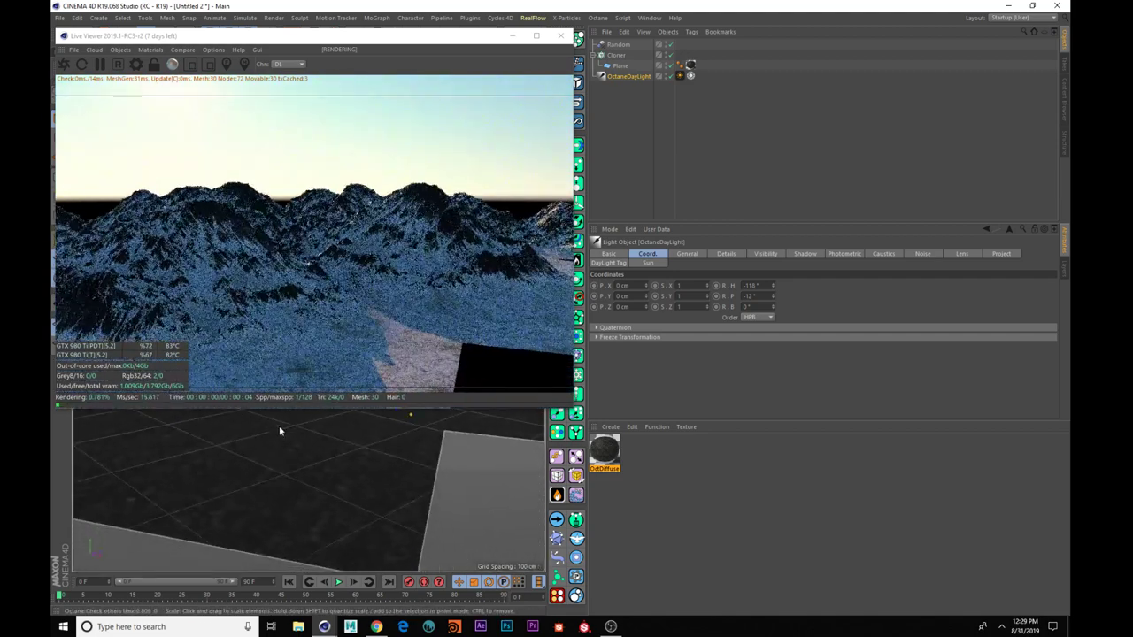
- Change the Random effector's seed to 12347 to get a different mountain arrangement
{"action": "left_click", "coordinate": [617, 44]}
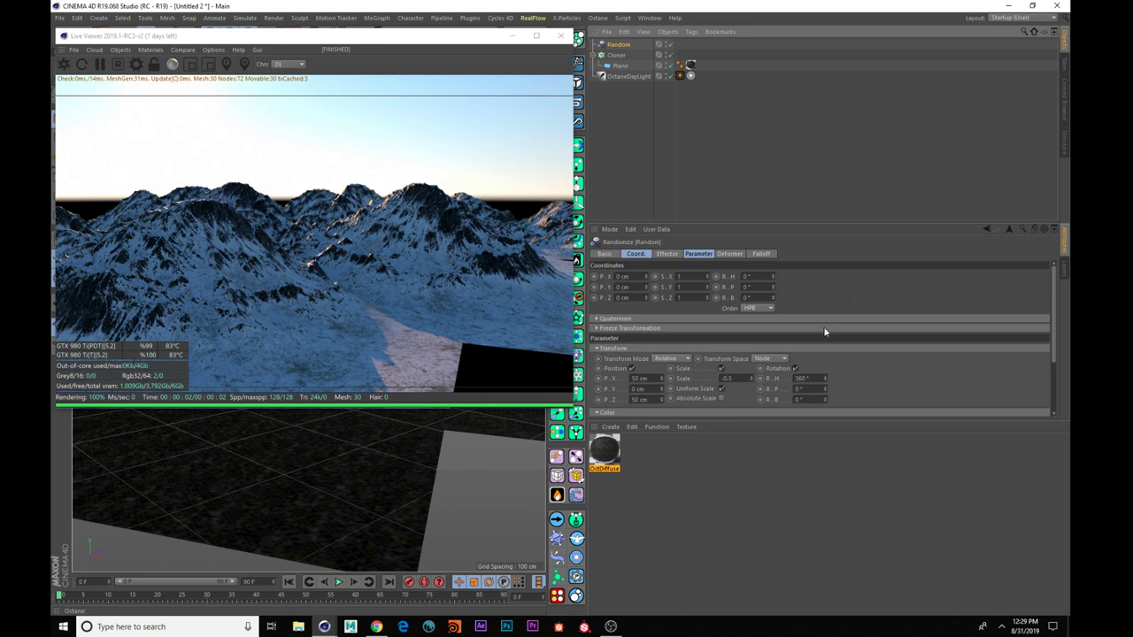
{"action": "left_click", "coordinate": [667, 254]}
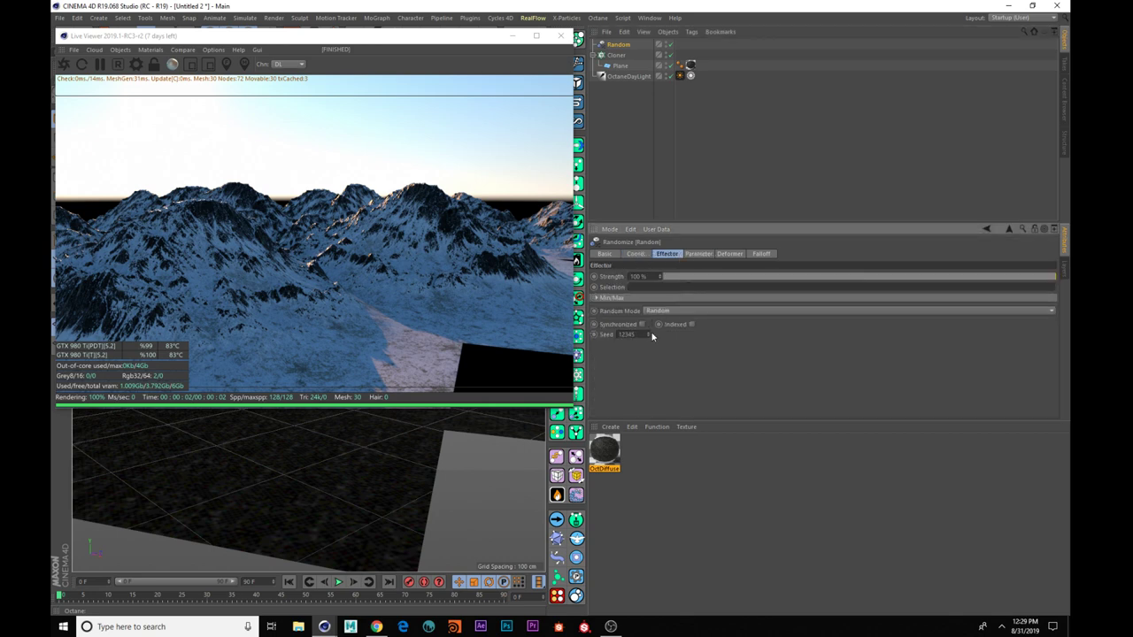
{"action": "left_click", "coordinate": [647, 332]}
{"action": "left_click", "coordinate": [647, 332]}
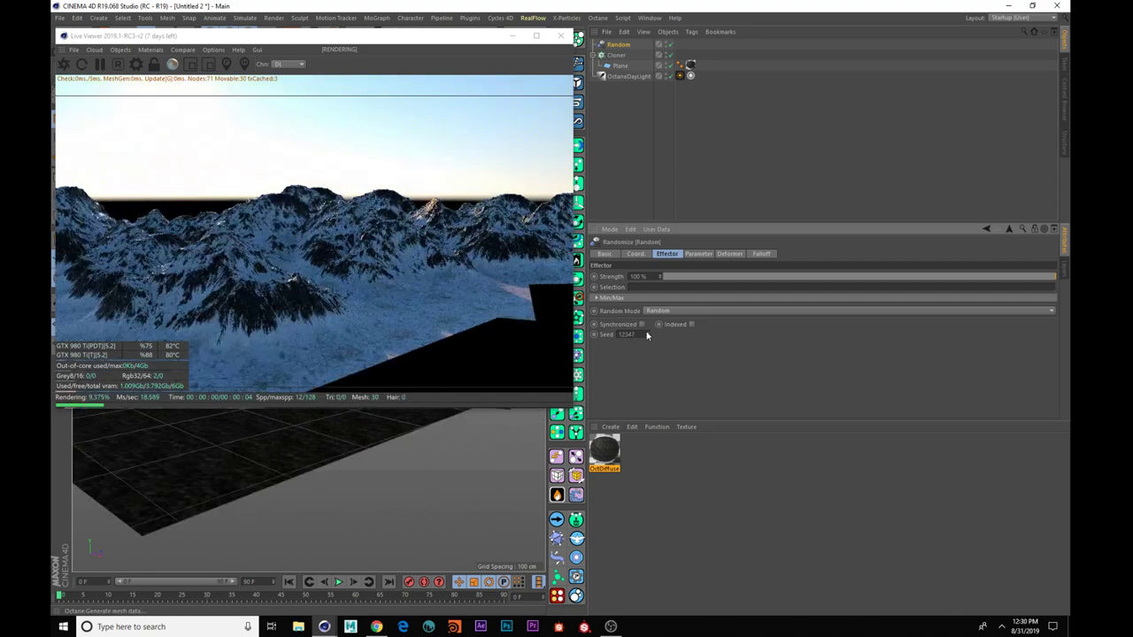
- Change the Random effector's seed to 12348 and check the new mountain arrangement from closer up
{"action": "left_click", "coordinate": [647, 333]}
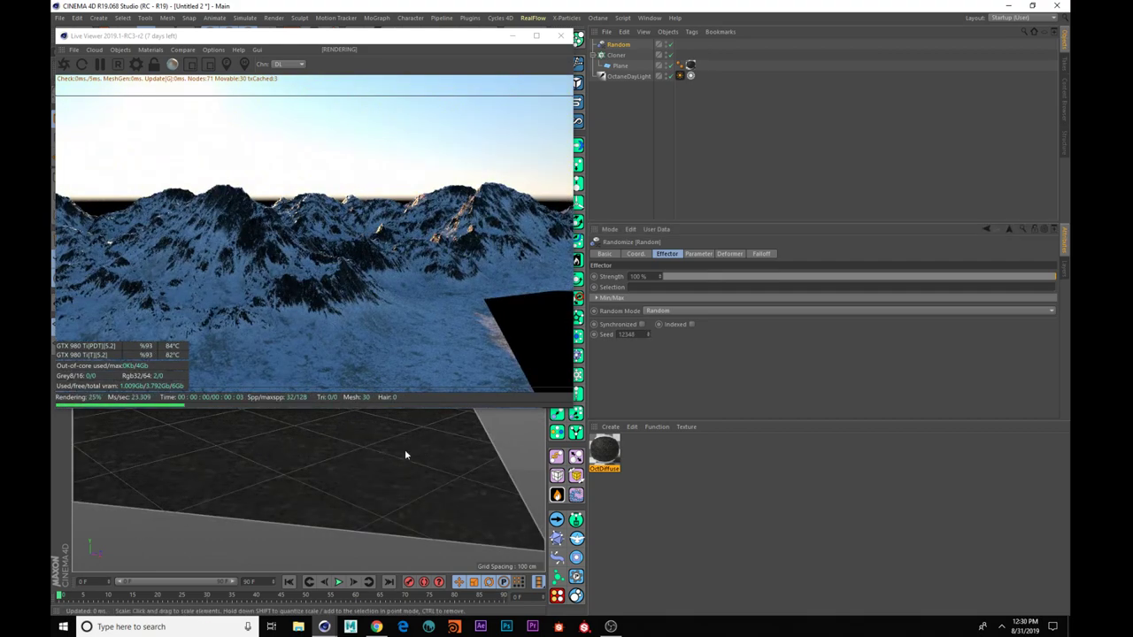
{"action": "scroll", "coordinate": [374, 450], "scroll_direction": "up", "scroll_amount": 3}
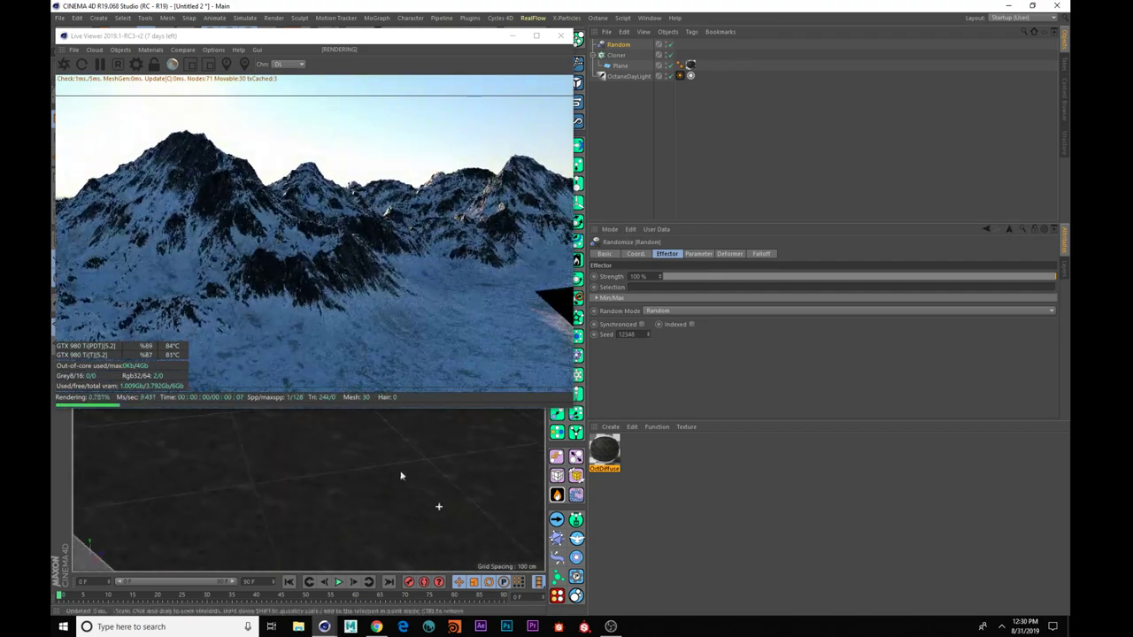
{"action": "left_click_drag", "start_coordinate": [400, 476], "coordinate": [339, 504], "text": "alt"}
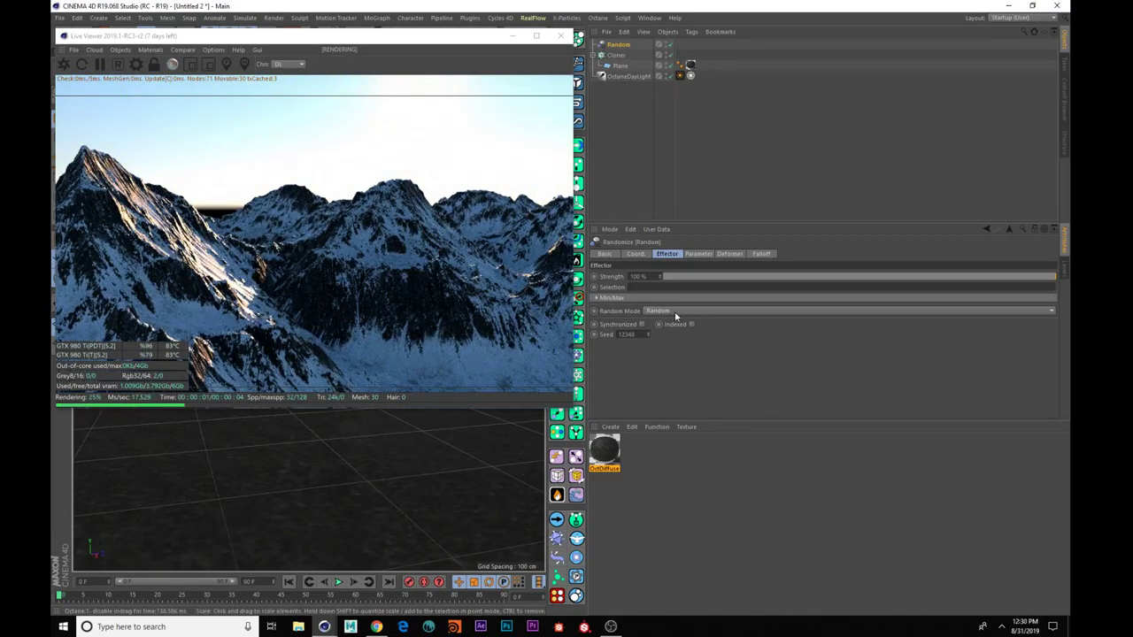
- Set the Cloner's grid depth to 1456 cm and check the more widely spaced mountains from several directions
{"action": "left_click", "coordinate": [697, 254]}
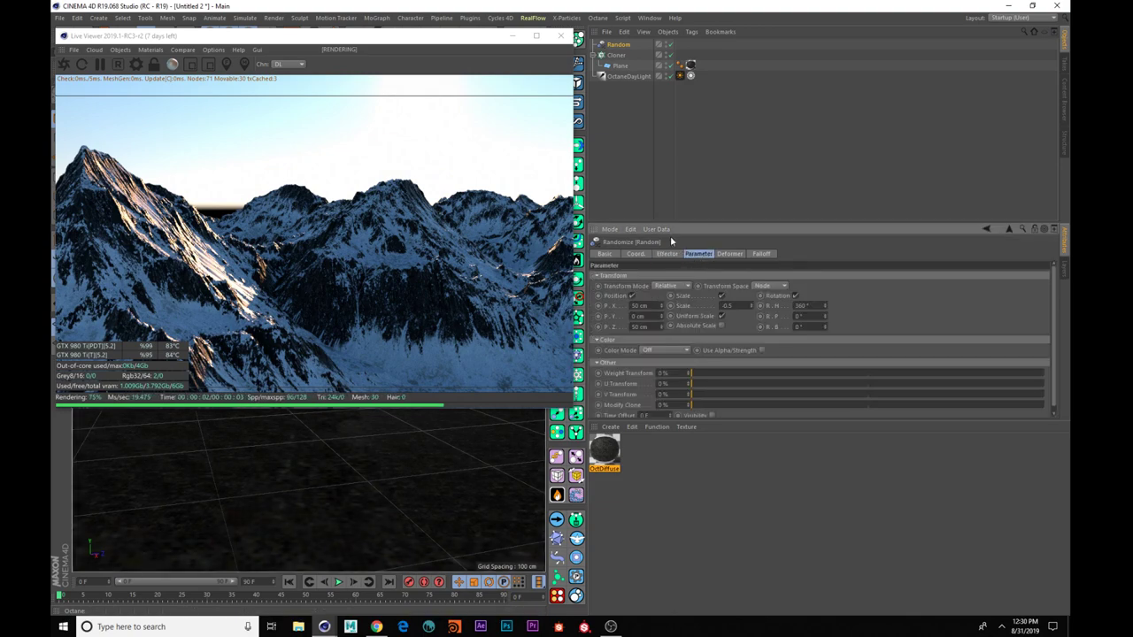
{"action": "left_click", "coordinate": [616, 54]}
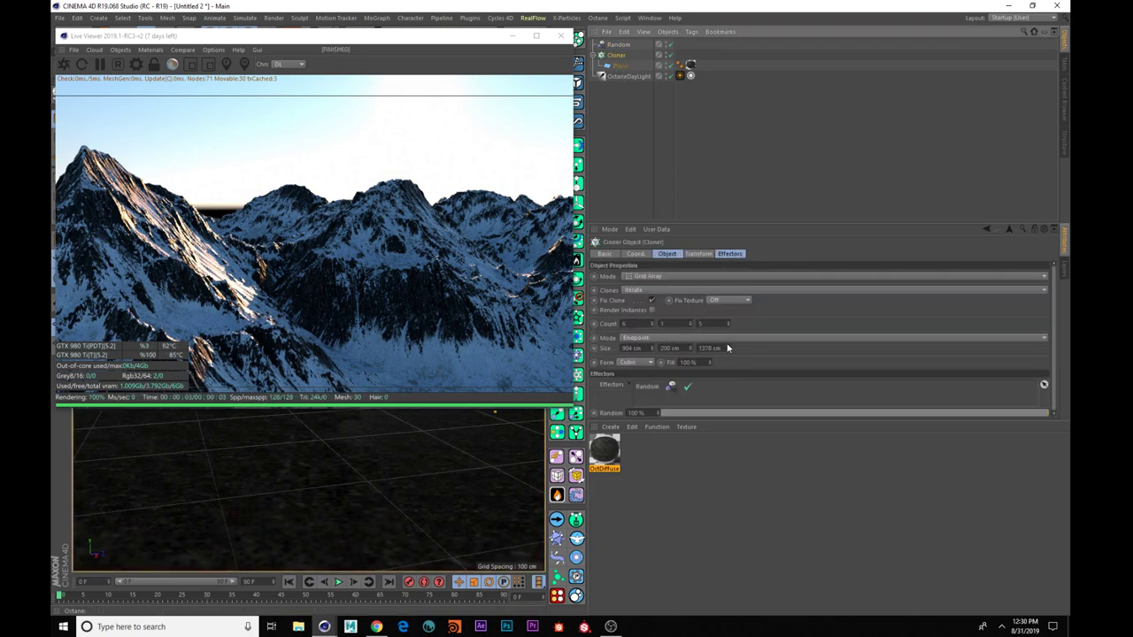
{"action": "left_click_drag", "start_coordinate": [728, 348], "coordinate": [728, 347]}
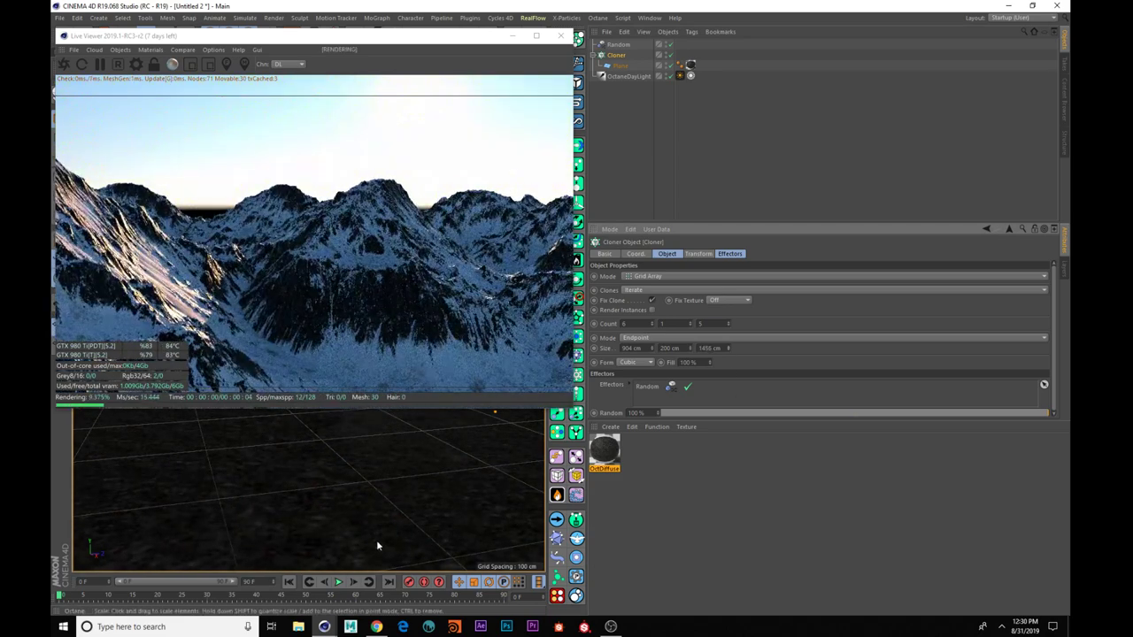
{"action": "middle_click_drag", "start_coordinate": [376, 540], "coordinate": [417, 558], "text": "alt"}
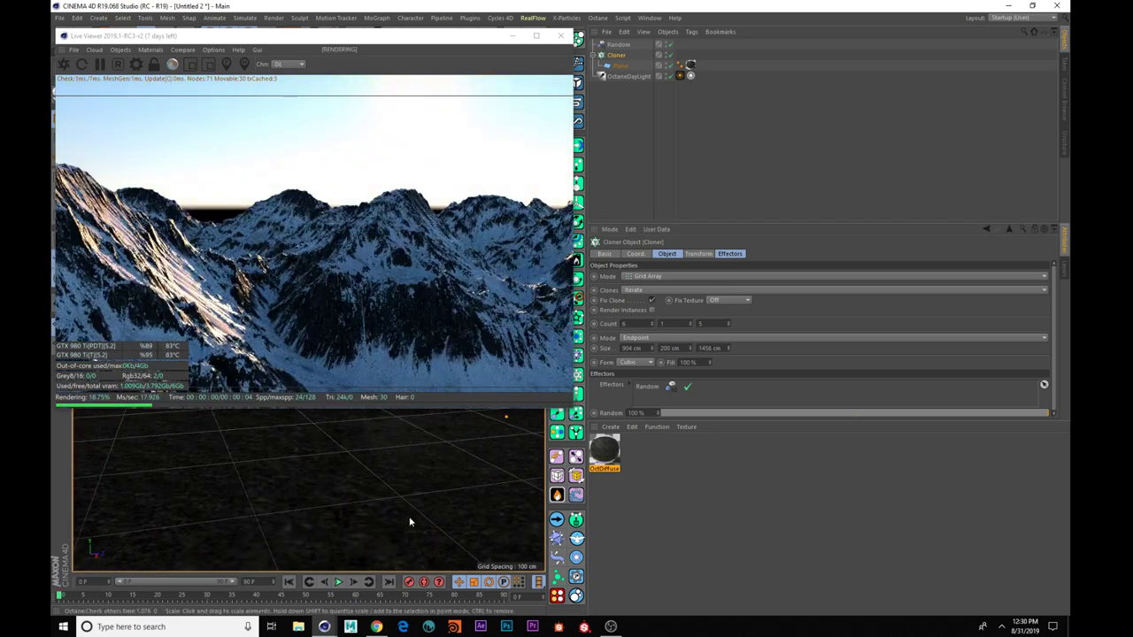
{"action": "left_click_drag", "start_coordinate": [409, 516], "coordinate": [541, 515], "text": "alt"}
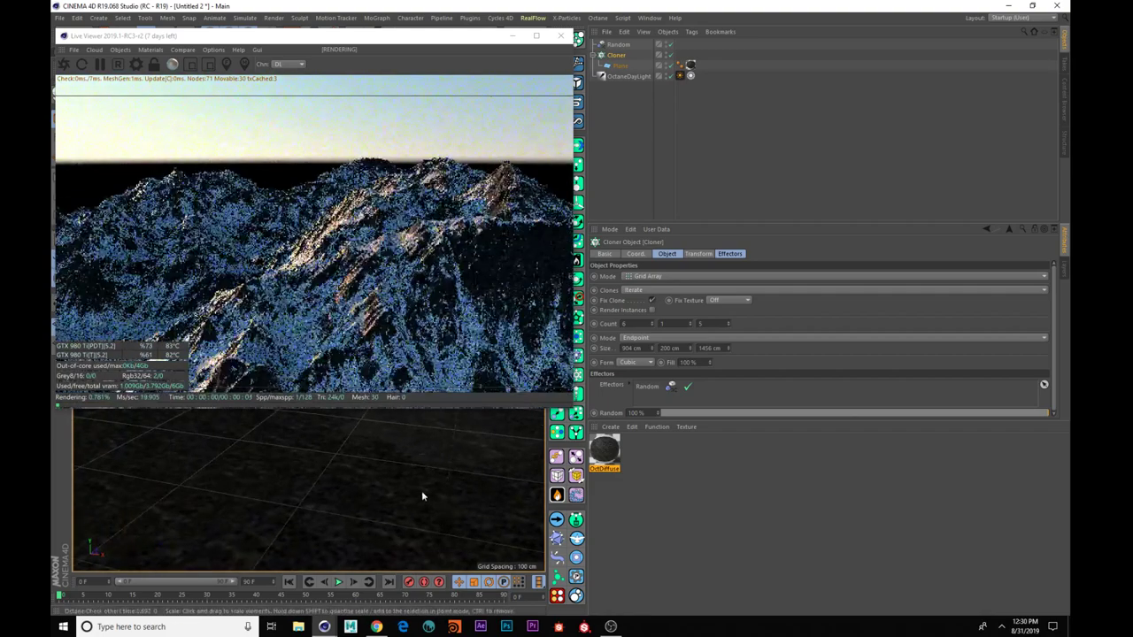
{"action": "left_click_drag", "start_coordinate": [442, 490], "coordinate": [370, 483], "text": "alt"}
{"action": "middle_click_drag", "start_coordinate": [447, 470], "coordinate": [472, 448], "text": "alt"}
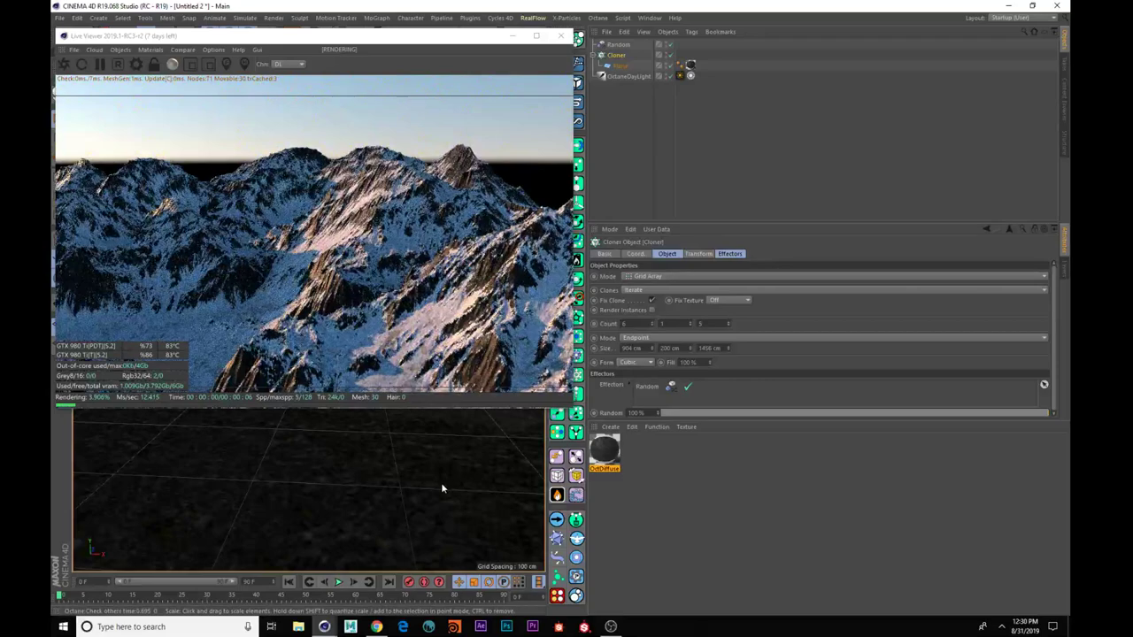
{"action": "mouse_move", "coordinate": [448, 491]}
{"action": "left_mouse_down"}
{"action": "mouse_move", "coordinate": [500, 486]}
{"action": "mouse_move", "coordinate": [512, 498]}
{"action": "mouse_move", "coordinate": [415, 506]}
{"action": "mouse_move", "coordinate": [367, 486]}
{"action": "mouse_move", "coordinate": [399, 457]}
{"action": "mouse_move", "coordinate": [397, 440]}
{"action": "mouse_move", "coordinate": [419, 447]}
{"action": "mouse_move", "coordinate": [379, 463]}
{"action": "mouse_move", "coordinate": [362, 452]}
{"action": "mouse_move", "coordinate": [379, 462]}
{"action": "mouse_move", "coordinate": [463, 422]}
{"action": "mouse_move", "coordinate": [418, 448]}
{"action": "mouse_move", "coordinate": [392, 435]}
{"action": "mouse_move", "coordinate": [345, 474]}
{"action": "mouse_move", "coordinate": [378, 442]}
{"action": "mouse_move", "coordinate": [344, 455]}
{"action": "mouse_move", "coordinate": [356, 459]}
{"action": "left_mouse_up"}
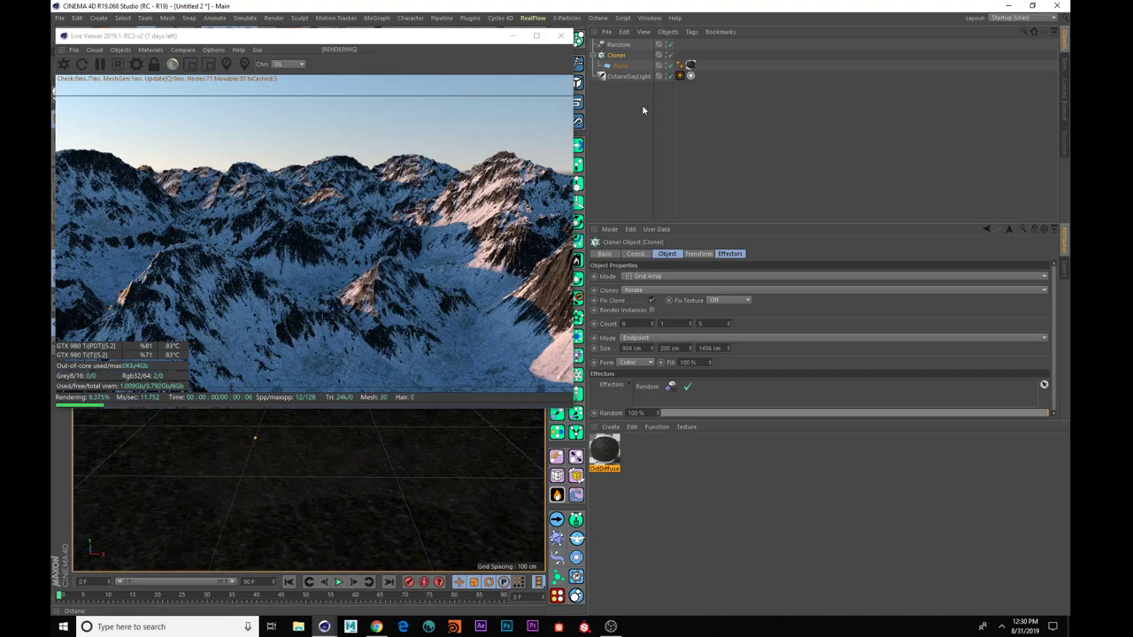
- Set the Random effector's uniform scale to -0.8 and check the stronger size variation from farther away and closer up
{"action": "left_click", "coordinate": [622, 45]}
{"action": "left_click_drag", "start_coordinate": [751, 305], "coordinate": [751, 340]}
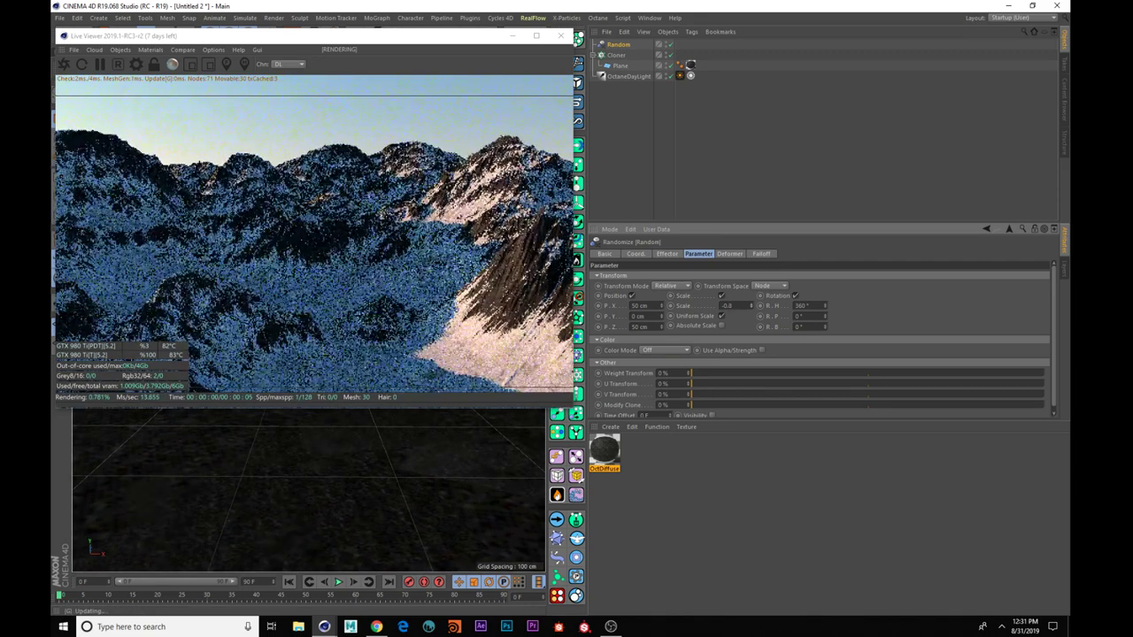
{"action": "right_click_drag", "start_coordinate": [445, 481], "coordinate": [354, 483], "text": "alt"}
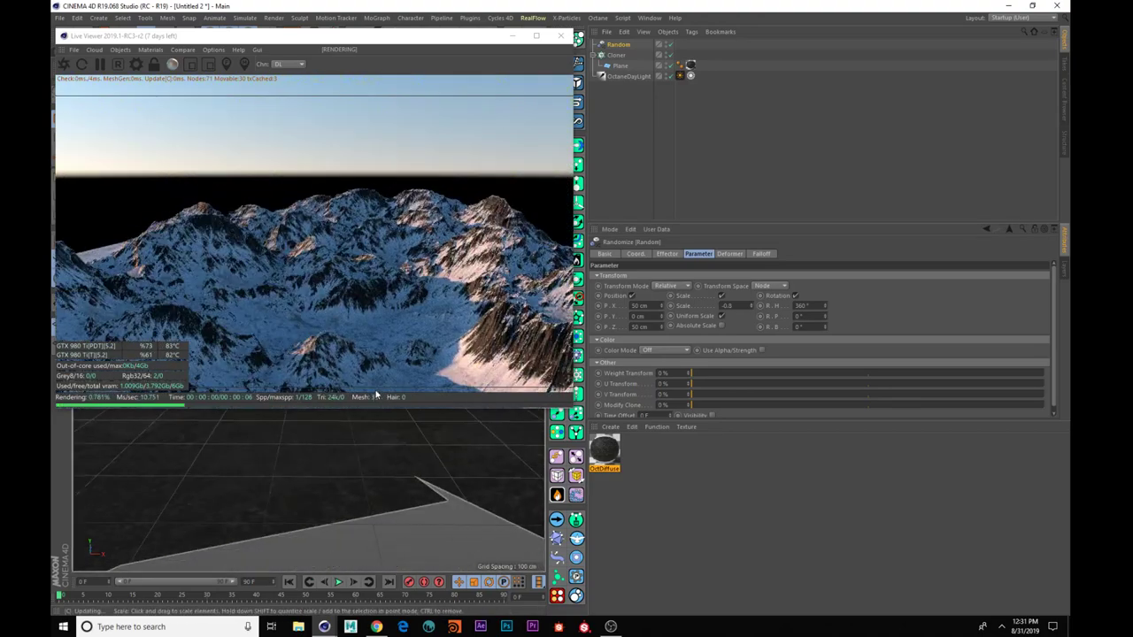
{"action": "mouse_move", "coordinate": [423, 431]}
{"action": "left_mouse_down", "text": "alt"}
{"action": "mouse_move", "coordinate": [435, 440]}
{"action": "mouse_move", "coordinate": [383, 413]}
{"action": "mouse_move", "coordinate": [364, 438]}
{"action": "mouse_move", "coordinate": [403, 439]}
{"action": "left_mouse_up", "text": "alt"}
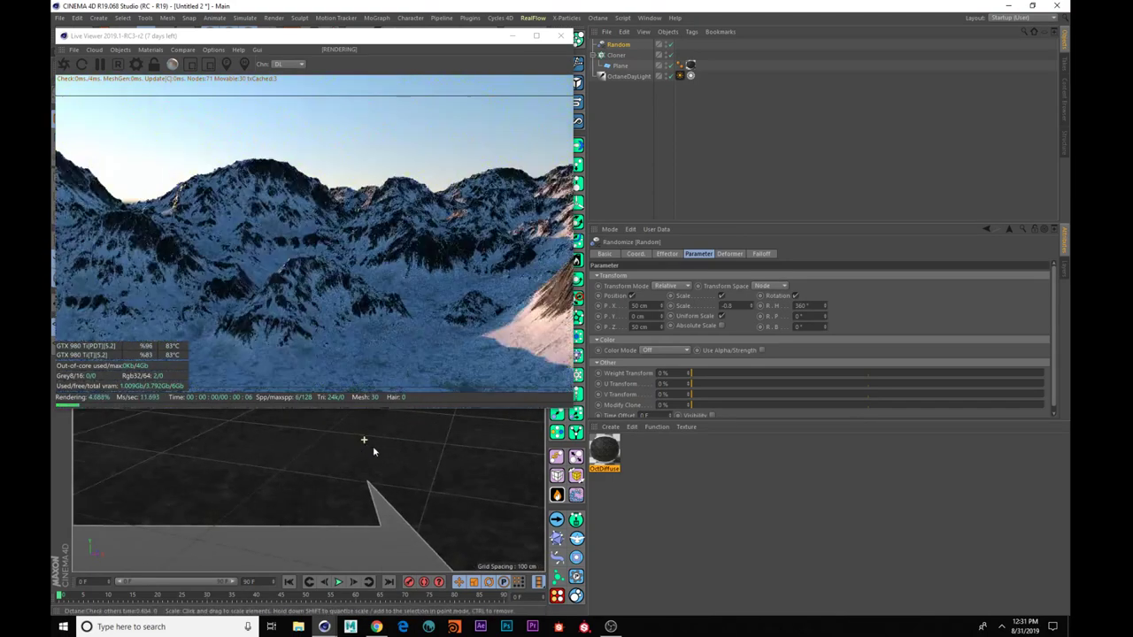
- Change the Random effector's seed to 12349 and turn the view until the sunlit slopes fill the frame
{"action": "left_click", "coordinate": [665, 254]}
{"action": "left_click", "coordinate": [648, 331]}
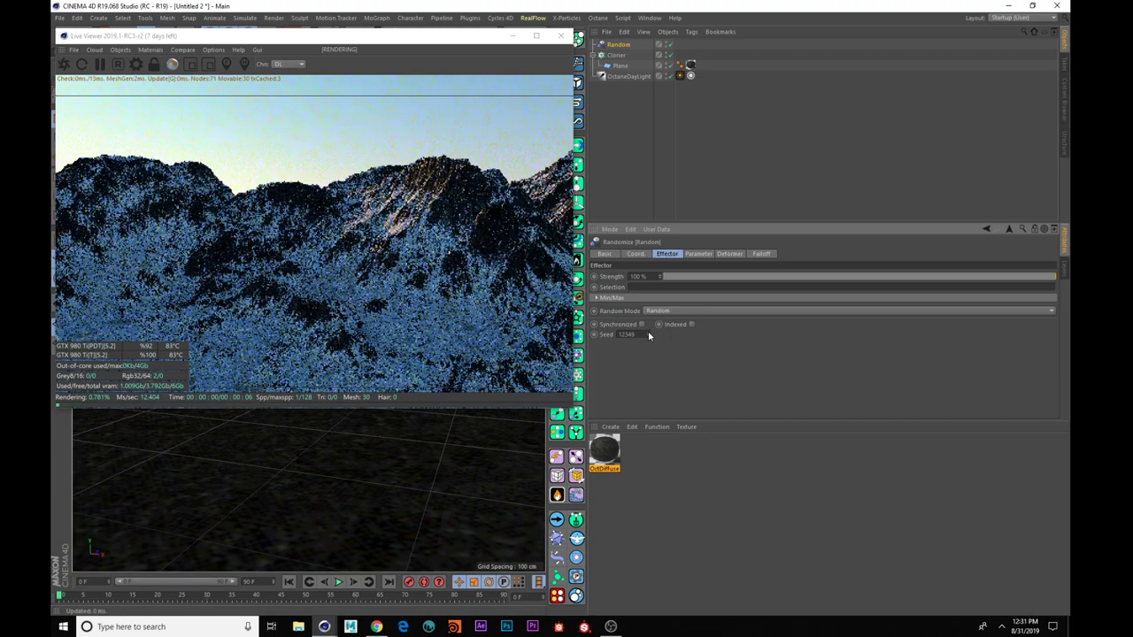
{"action": "right_click_drag", "start_coordinate": [346, 463], "coordinate": [262, 460], "text": "alt"}
{"action": "mouse_move", "coordinate": [330, 506]}
{"action": "left_mouse_down", "text": "alt"}
{"action": "mouse_move", "coordinate": [357, 523]}
{"action": "mouse_move", "coordinate": [319, 490]}
{"action": "mouse_move", "coordinate": [282, 490]}
{"action": "mouse_move", "coordinate": [337, 493]}
{"action": "mouse_move", "coordinate": [283, 498]}
{"action": "mouse_move", "coordinate": [257, 472]}
{"action": "mouse_move", "coordinate": [248, 435]}
{"action": "mouse_move", "coordinate": [298, 460]}
{"action": "mouse_move", "coordinate": [342, 455]}
{"action": "mouse_move", "coordinate": [354, 472]}
{"action": "mouse_move", "coordinate": [394, 475]}
{"action": "mouse_move", "coordinate": [331, 544]}
{"action": "mouse_move", "coordinate": [334, 530]}
{"action": "mouse_move", "coordinate": [346, 534]}
{"action": "mouse_move", "coordinate": [343, 548]}
{"action": "mouse_move", "coordinate": [434, 496]}
{"action": "mouse_move", "coordinate": [531, 486]}
{"action": "mouse_move", "coordinate": [189, 551]}
{"action": "mouse_move", "coordinate": [245, 528]}
{"action": "mouse_move", "coordinate": [235, 531]}
{"action": "mouse_move", "coordinate": [513, 513]}
{"action": "mouse_move", "coordinate": [528, 495]}
{"action": "left_mouse_up", "text": "alt"}
{"action": "mouse_move", "coordinate": [402, 506]}
{"action": "left_mouse_down", "text": "alt"}
{"action": "mouse_move", "coordinate": [402, 523]}
{"action": "mouse_move", "coordinate": [319, 508]}
{"action": "mouse_move", "coordinate": [356, 504]}
{"action": "mouse_move", "coordinate": [366, 567]}
{"action": "mouse_move", "coordinate": [344, 479]}
{"action": "mouse_move", "coordinate": [334, 506]}
{"action": "mouse_move", "coordinate": [351, 504]}
{"action": "left_mouse_up", "text": "alt"}
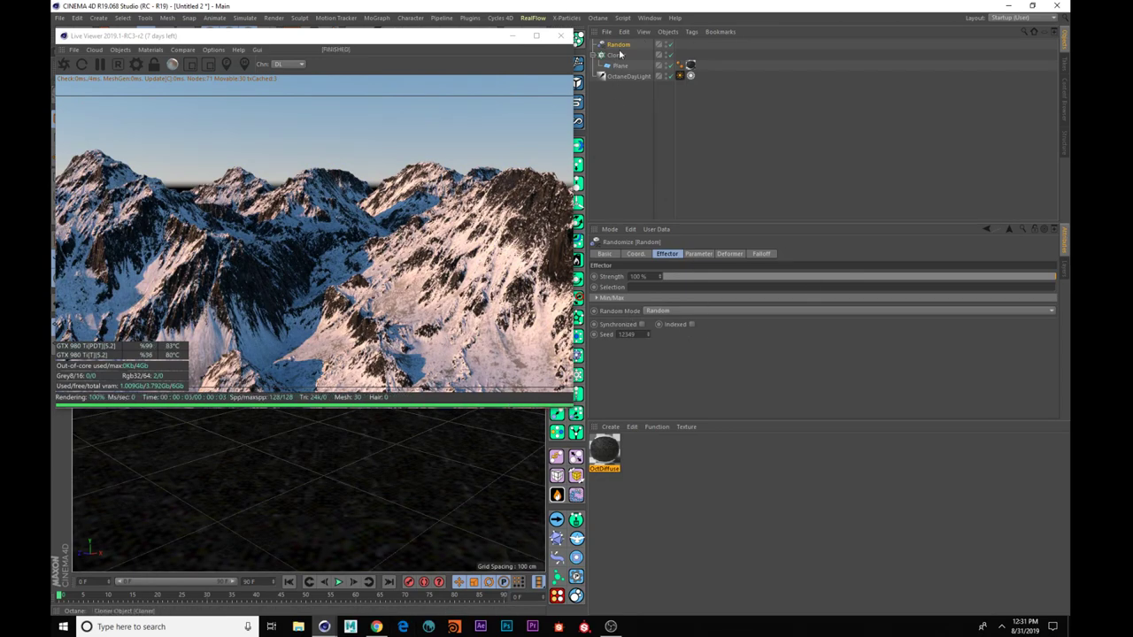
- Set the OctaneDayLight's heading rotation (R.H) to 160° and its pitch rotation (R.P) to -5°
{"action": "left_click", "coordinate": [628, 77]}
{"action": "left_click", "coordinate": [646, 254]}
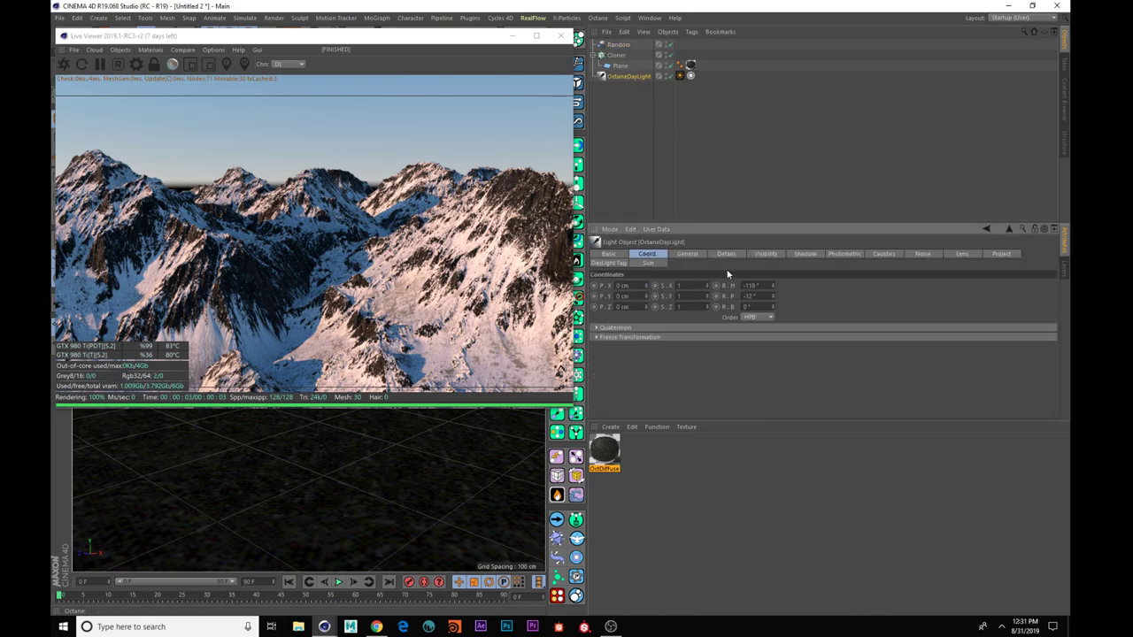
{"action": "left_click_drag", "start_coordinate": [771, 285], "coordinate": [783, 213]}
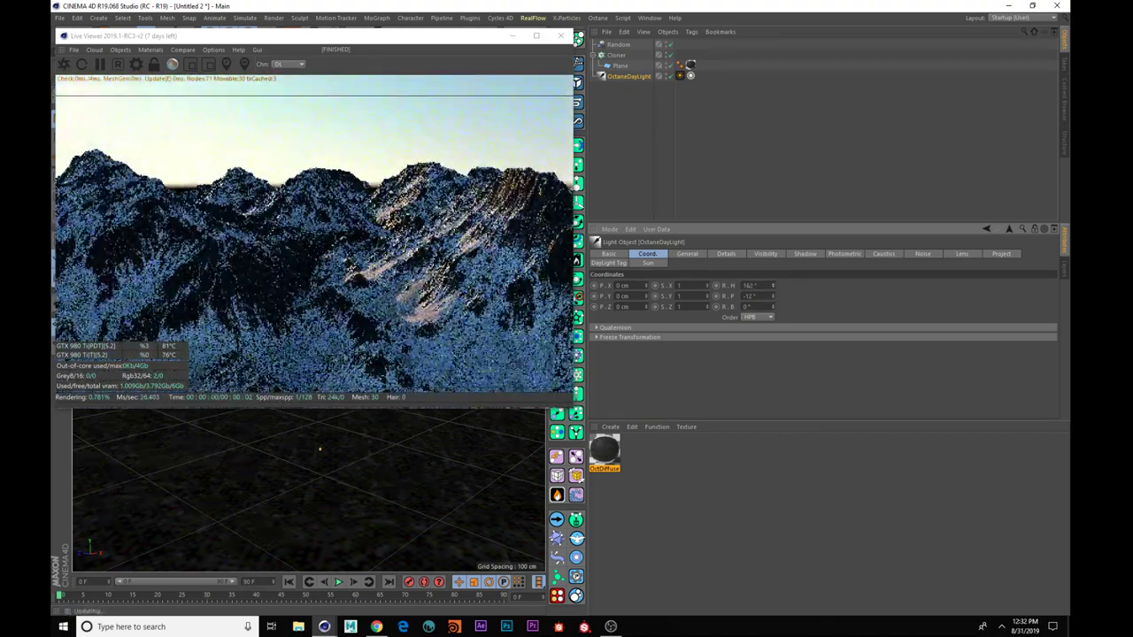
{"action": "left_click_drag", "start_coordinate": [773, 285], "coordinate": [773, 291]}
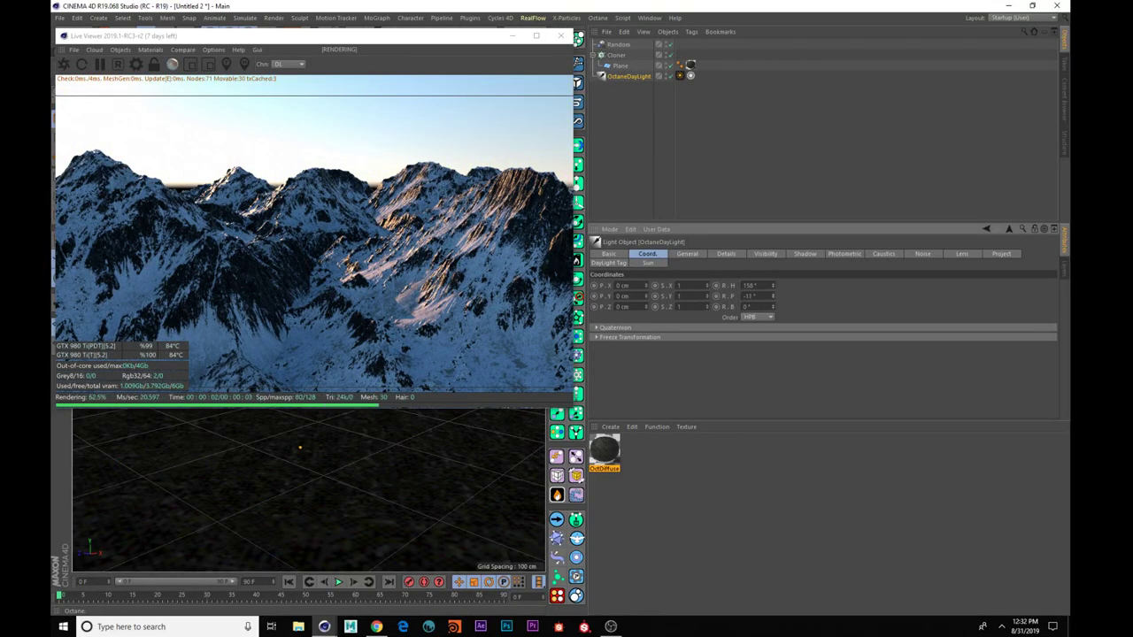
{"action": "left_click_drag", "start_coordinate": [772, 296], "coordinate": [772, 294]}
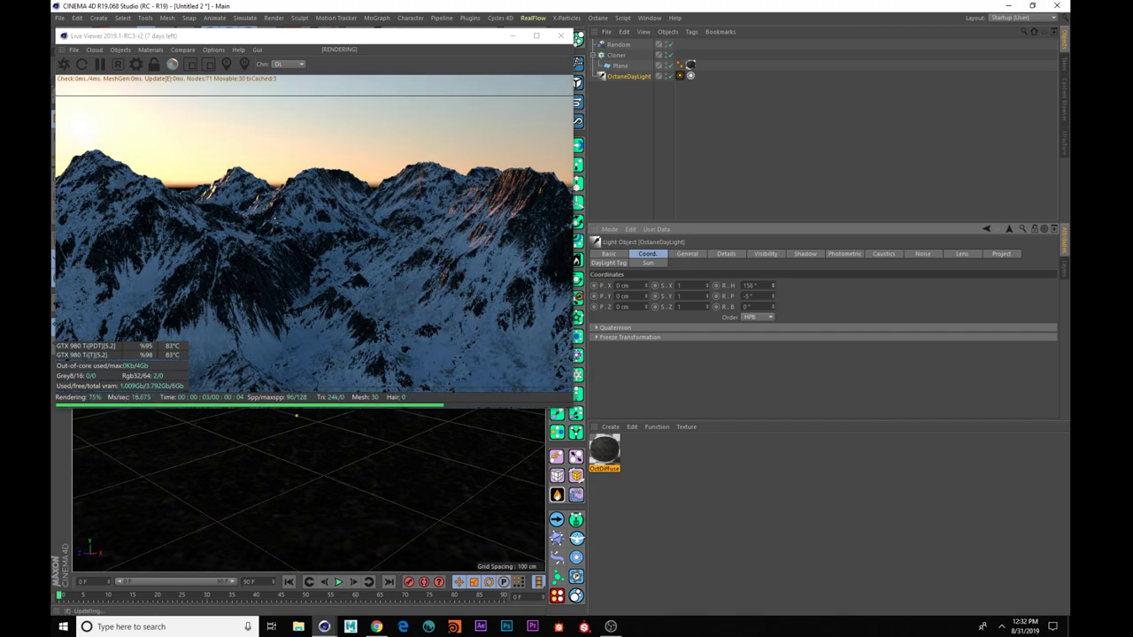
{"action": "left_click_drag", "start_coordinate": [772, 285], "coordinate": [773, 284]}
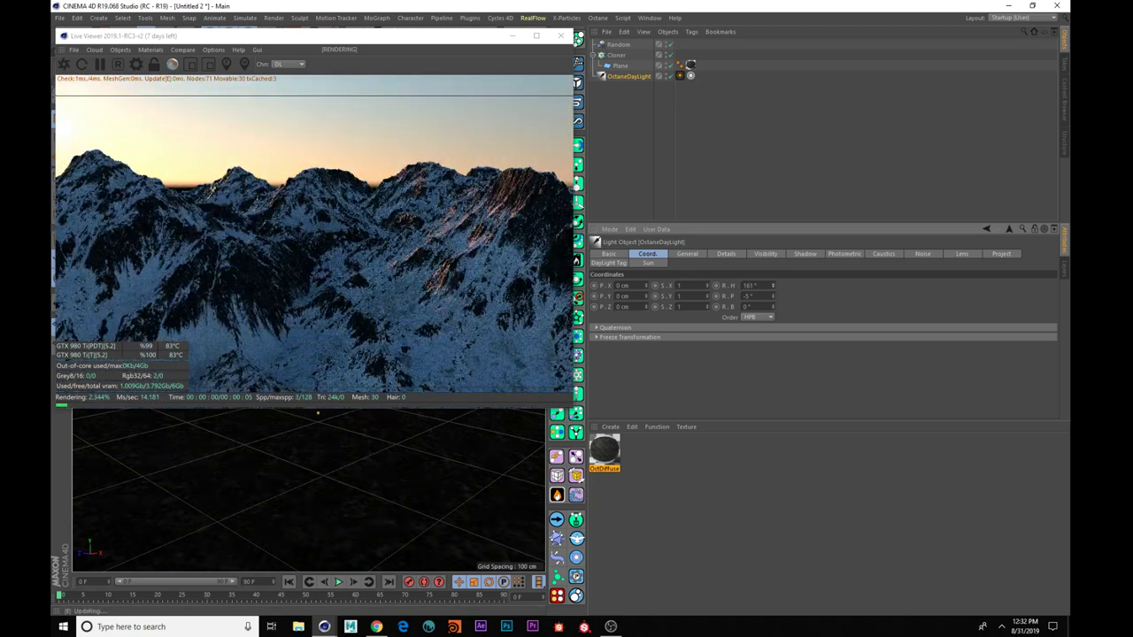
{"action": "left_click", "coordinate": [773, 289]}
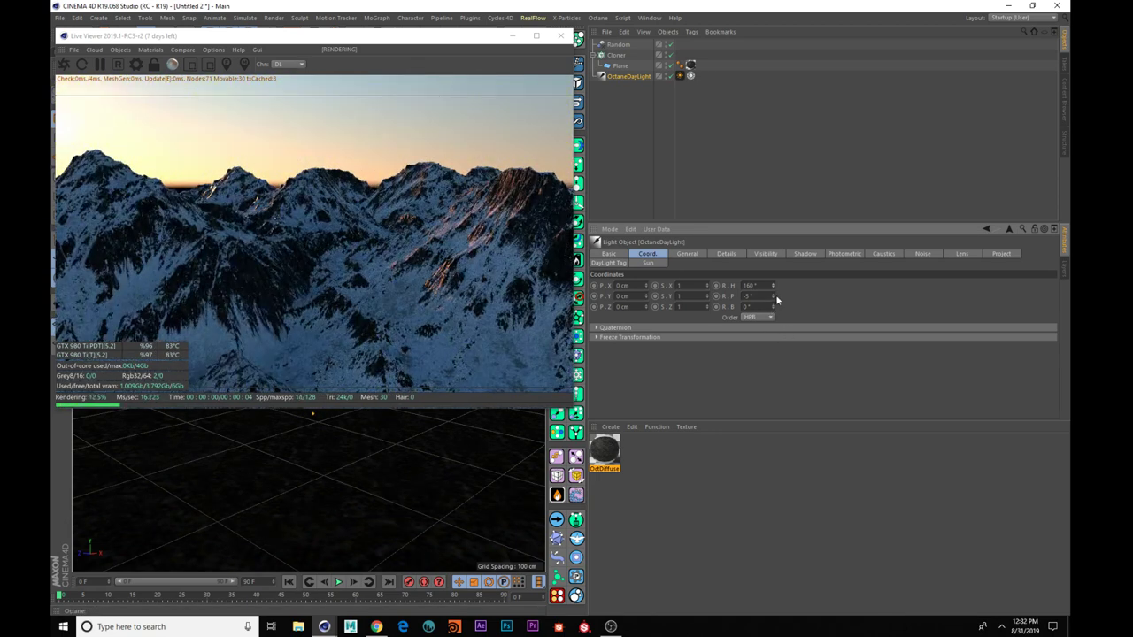
- Reframe the peaks and set the OctaneDayLight's pitch rotation (R.P) to -15°
{"action": "left_click_drag", "start_coordinate": [775, 295], "coordinate": [774, 299]}
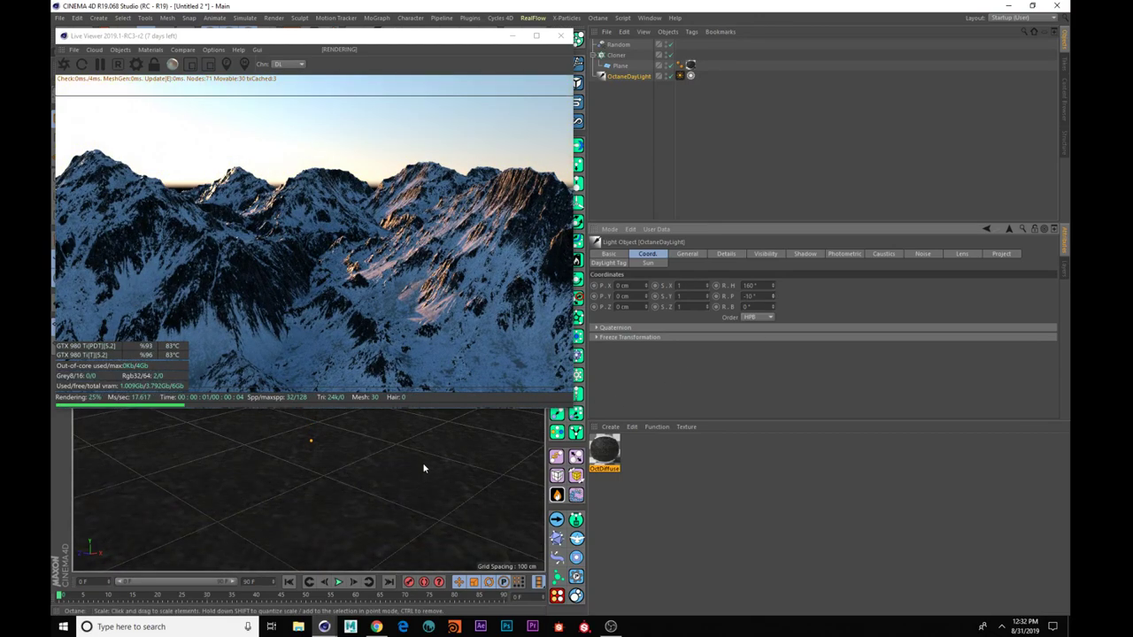
{"action": "left_click_drag", "start_coordinate": [415, 487], "coordinate": [434, 475], "text": "alt"}
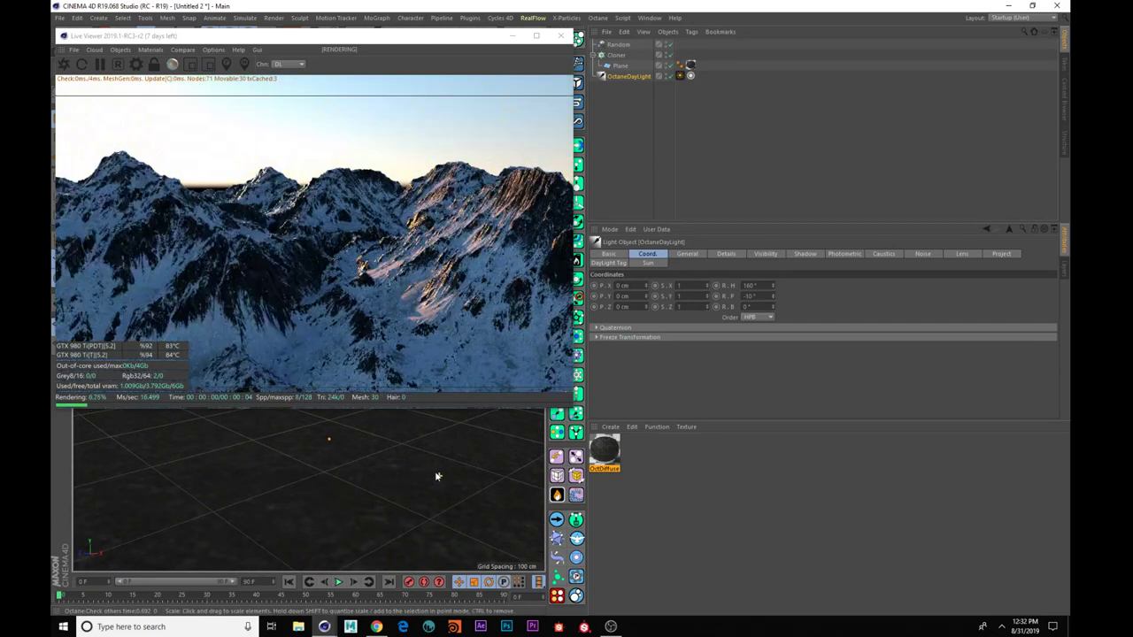
{"action": "mouse_move", "coordinate": [434, 472]}
{"action": "middle_mouse_down", "text": "alt"}
{"action": "mouse_move", "coordinate": [421, 464]}
{"action": "mouse_move", "coordinate": [424, 483]}
{"action": "middle_mouse_up", "text": "alt"}
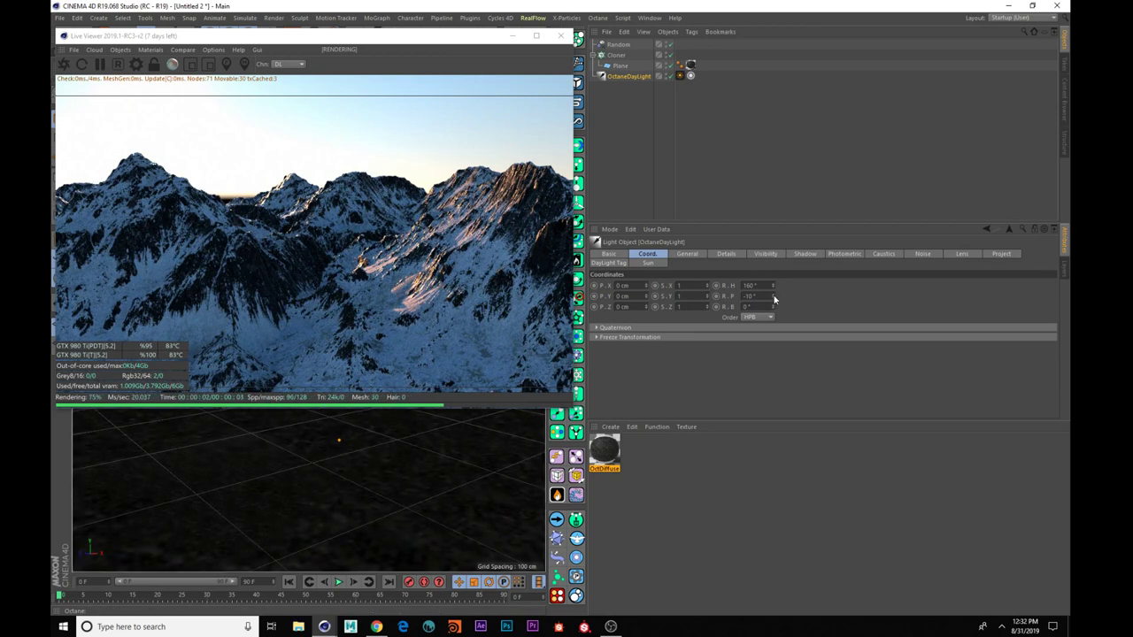
{"action": "left_click_drag", "start_coordinate": [772, 297], "coordinate": [772, 304]}
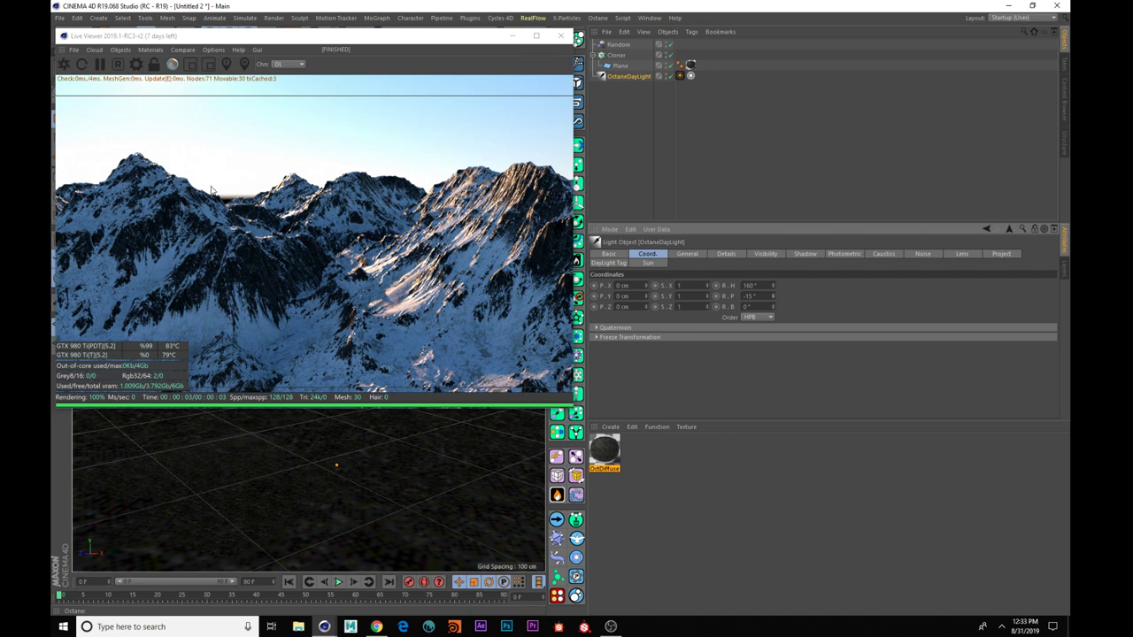
- Expand the ground settings of the OctaneDayLight's DayLight tag and slightly adjust the ground start angle
{"action": "left_click", "coordinate": [679, 75]}
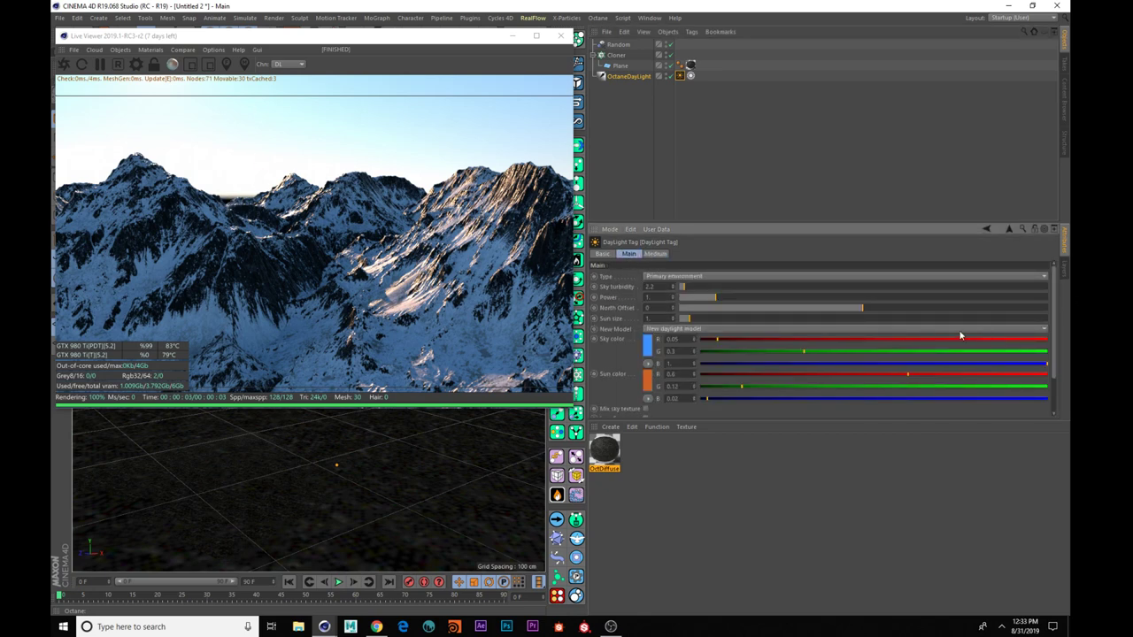
{"action": "scroll", "coordinate": [867, 349], "scroll_direction": "down", "scroll_amount": 2}
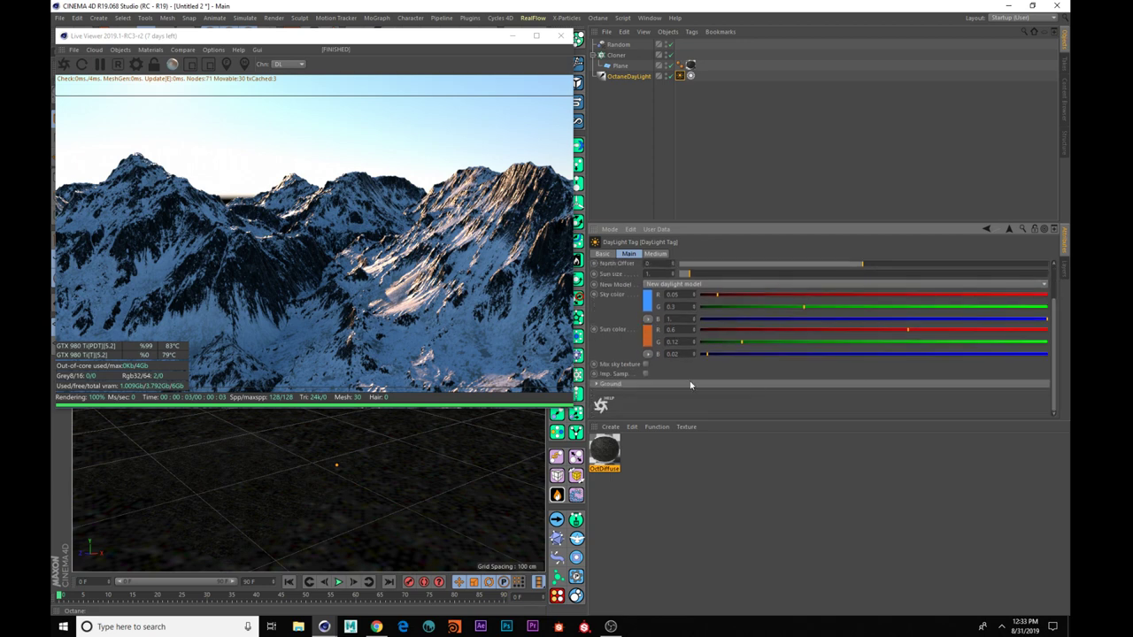
{"action": "left_click", "coordinate": [623, 383]}
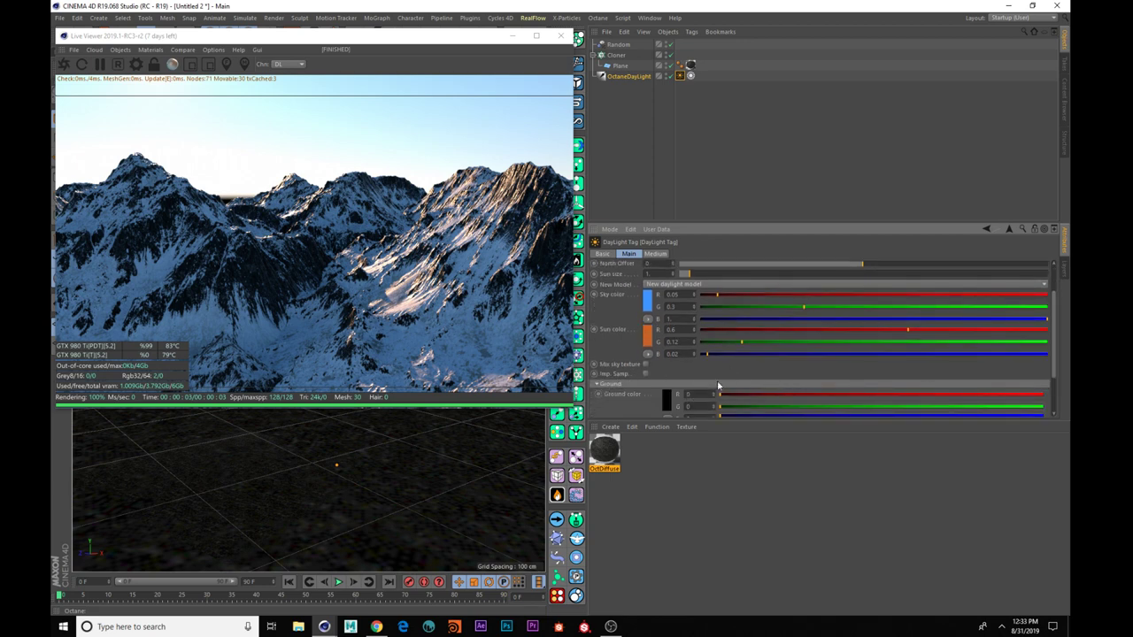
{"action": "scroll", "coordinate": [885, 354], "scroll_direction": "down", "scroll_amount": 3}
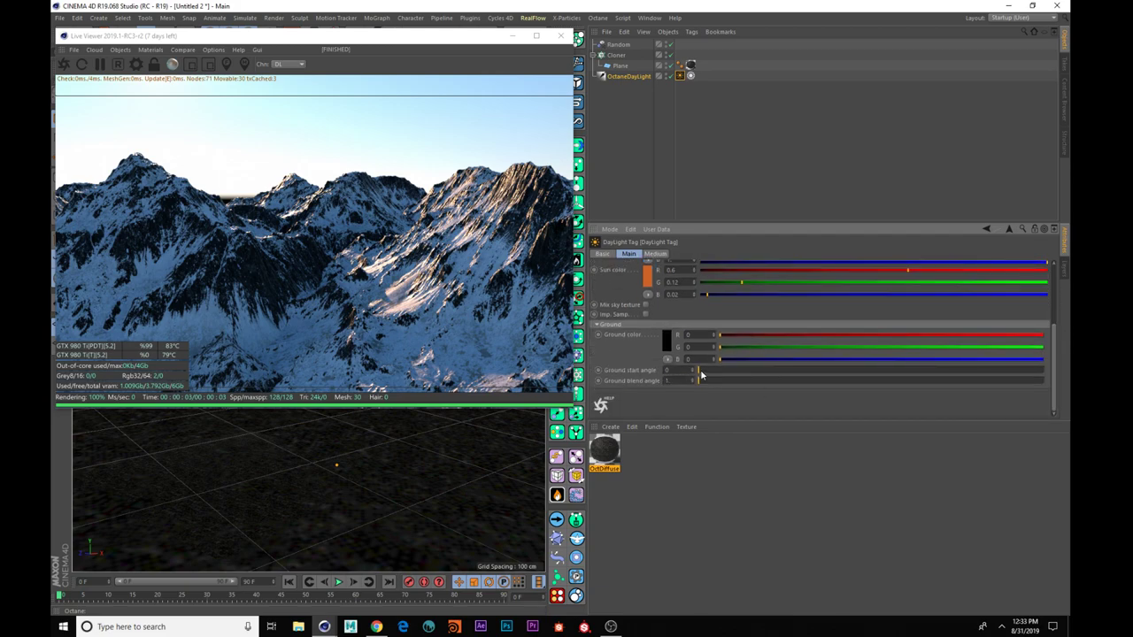
{"action": "left_click_drag", "start_coordinate": [700, 376], "coordinate": [704, 375]}
- Add fog to the DayLight tag's medium and raise the scattering medium's density to about 3.22
{"action": "left_click", "coordinate": [655, 254]}
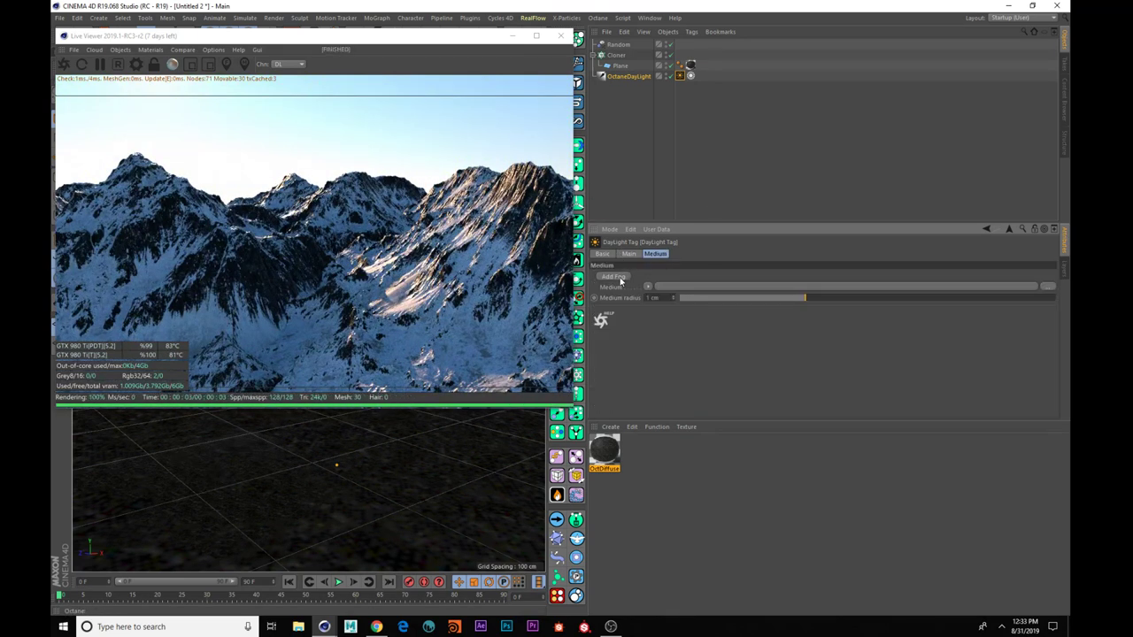
{"action": "left_click", "coordinate": [614, 276]}
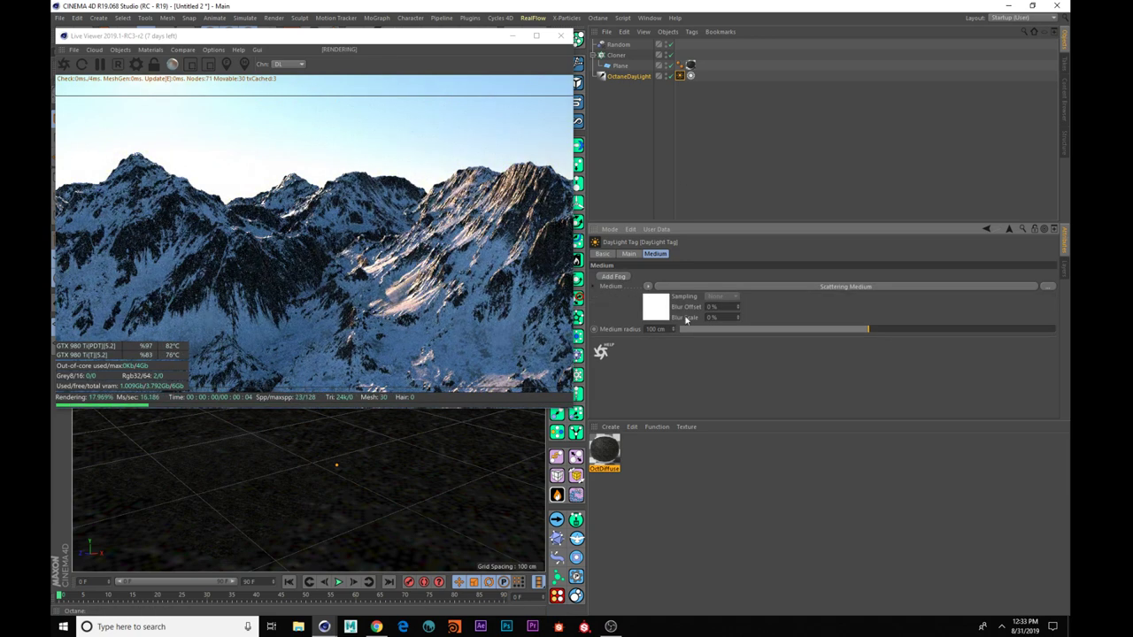
{"action": "left_click", "coordinate": [841, 287]}
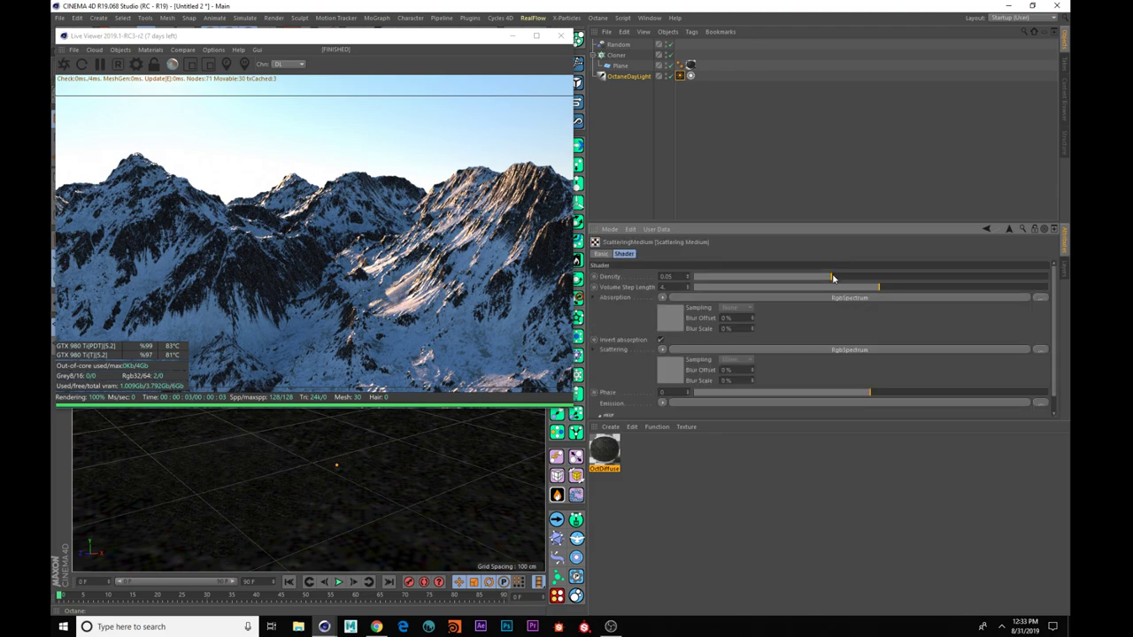
{"action": "left_click_drag", "start_coordinate": [831, 278], "coordinate": [927, 283]}
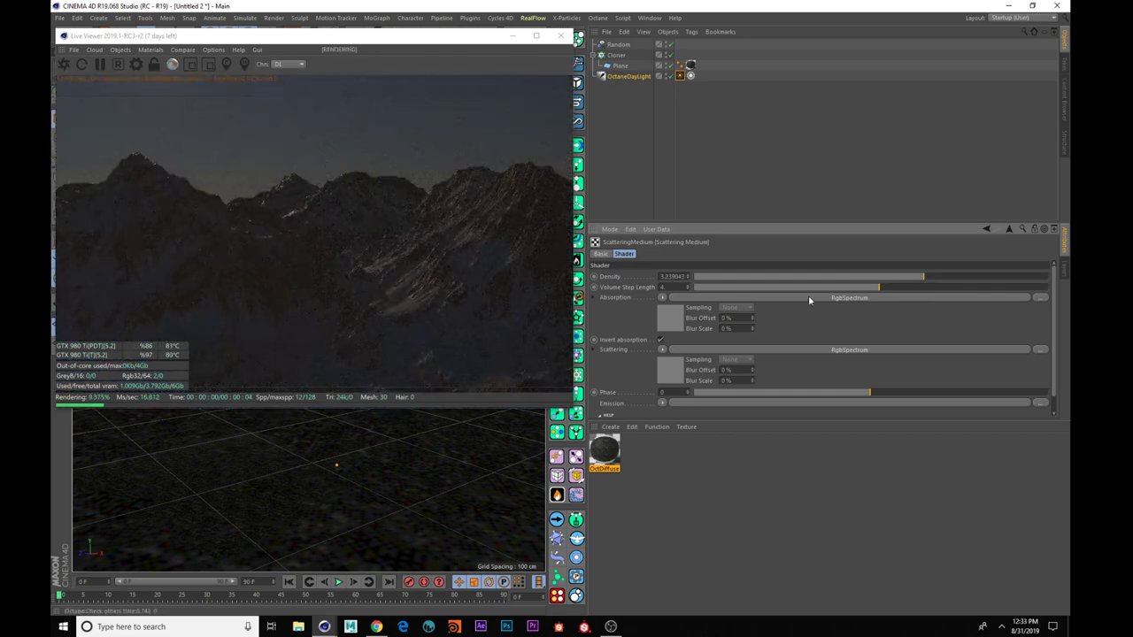
- Brighten the scattering medium's absorption RGB spectrum to near white at 98% value, then return to the medium's settings
{"action": "left_click", "coordinate": [808, 298]}
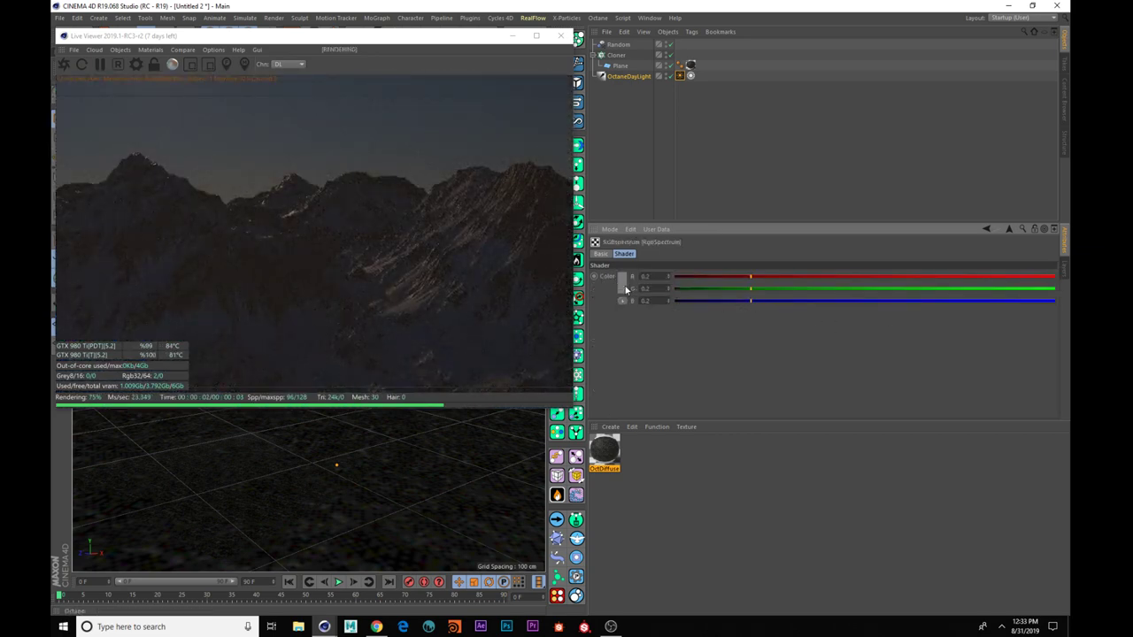
{"action": "left_click", "coordinate": [625, 287]}
{"action": "left_click_drag", "start_coordinate": [672, 307], "coordinate": [703, 310]}
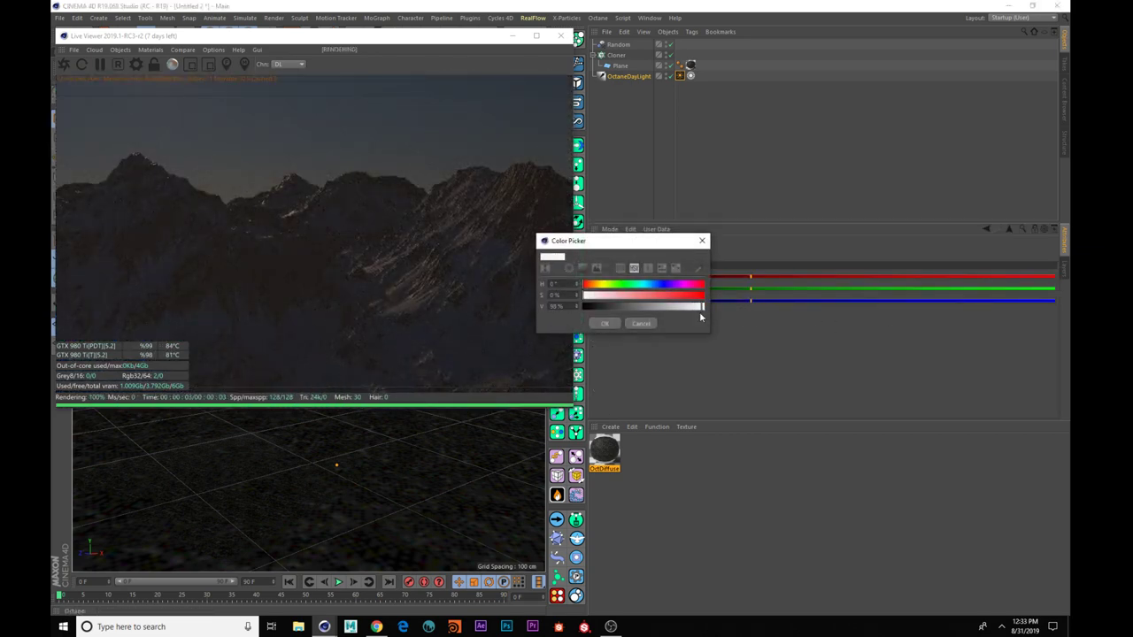
{"action": "left_click", "coordinate": [603, 323]}
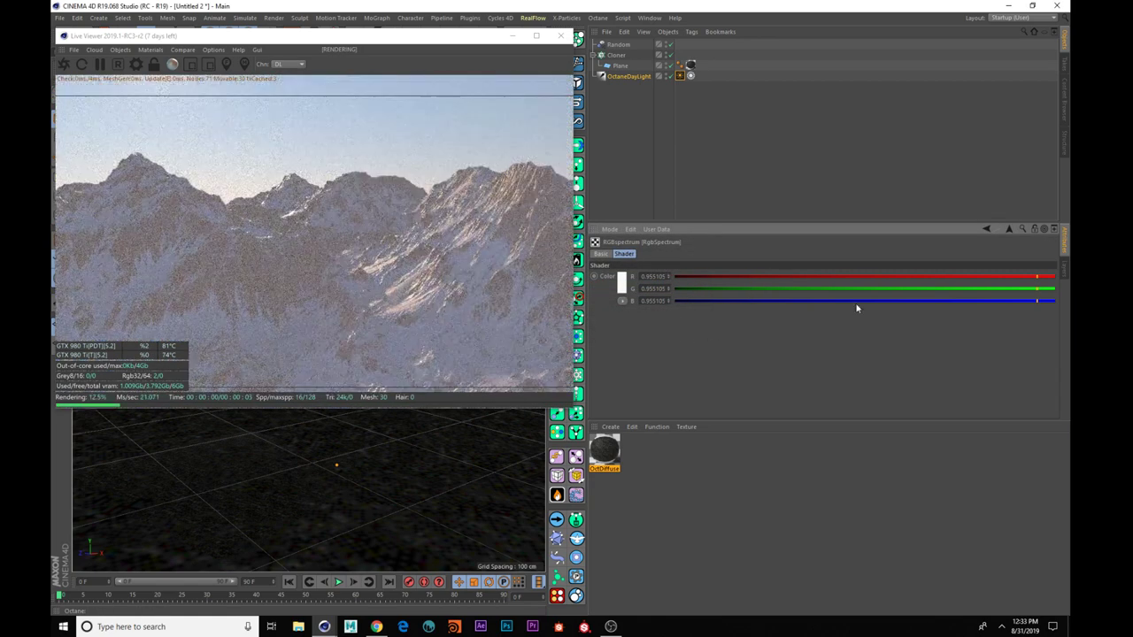
{"action": "left_click", "coordinate": [1007, 229]}
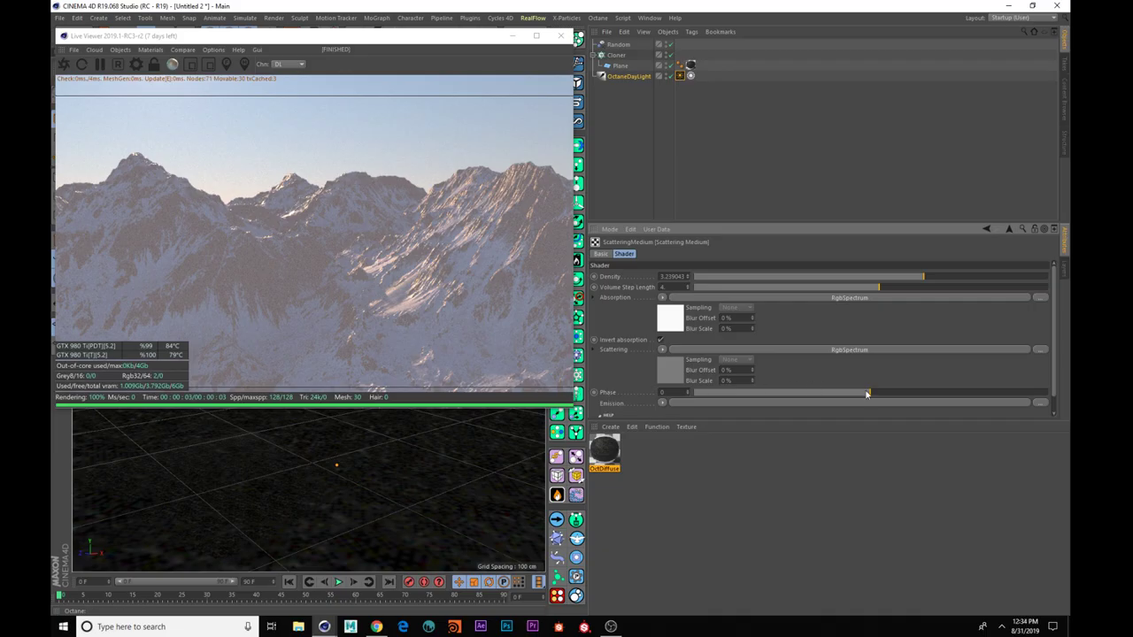
- Raise the scattering medium's phase to 0.98 and reduce its volume step length to about 0.085
{"action": "left_click_drag", "start_coordinate": [865, 395], "coordinate": [1040, 397]}
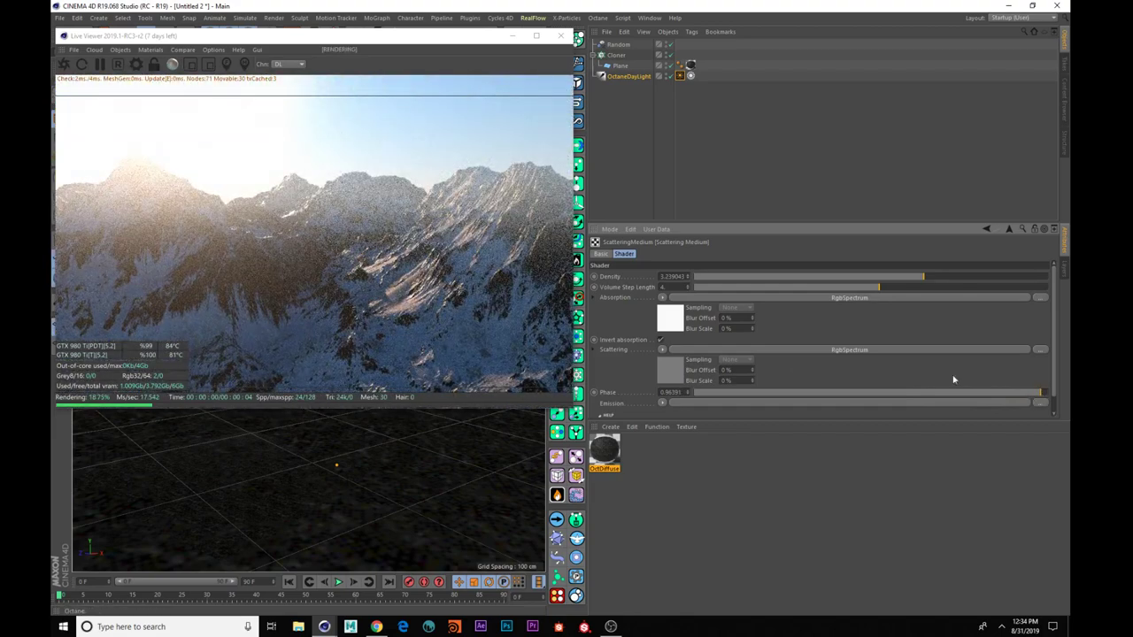
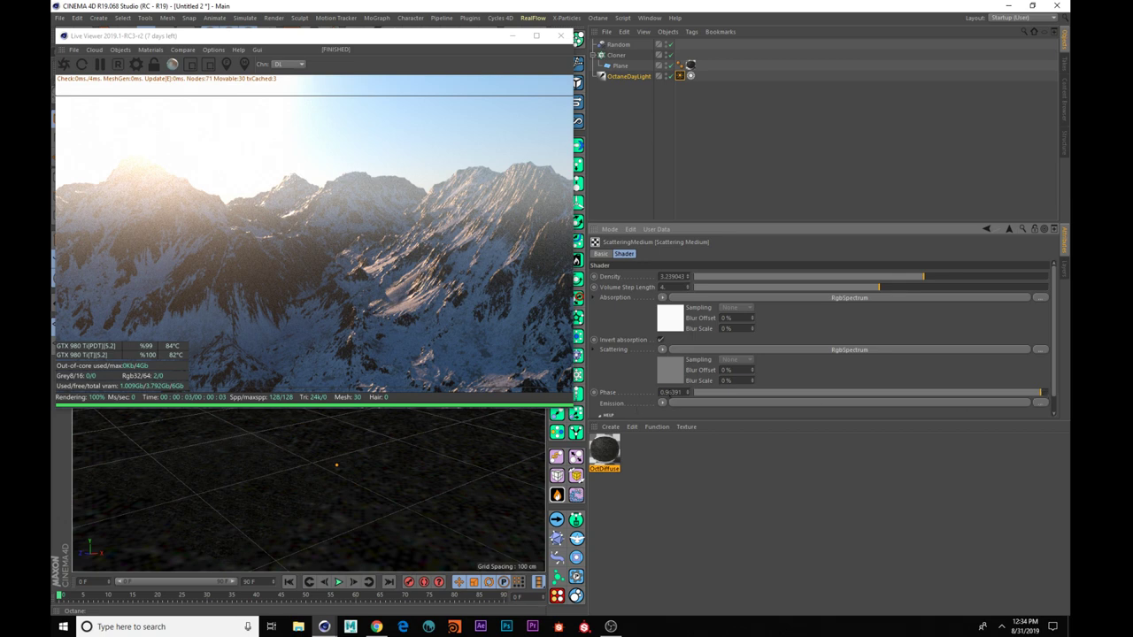
{"action": "left_click_drag", "start_coordinate": [665, 392], "coordinate": [712, 392]}
{"action": "type", "text": "8"}
{"action": "key", "text": "Return"}
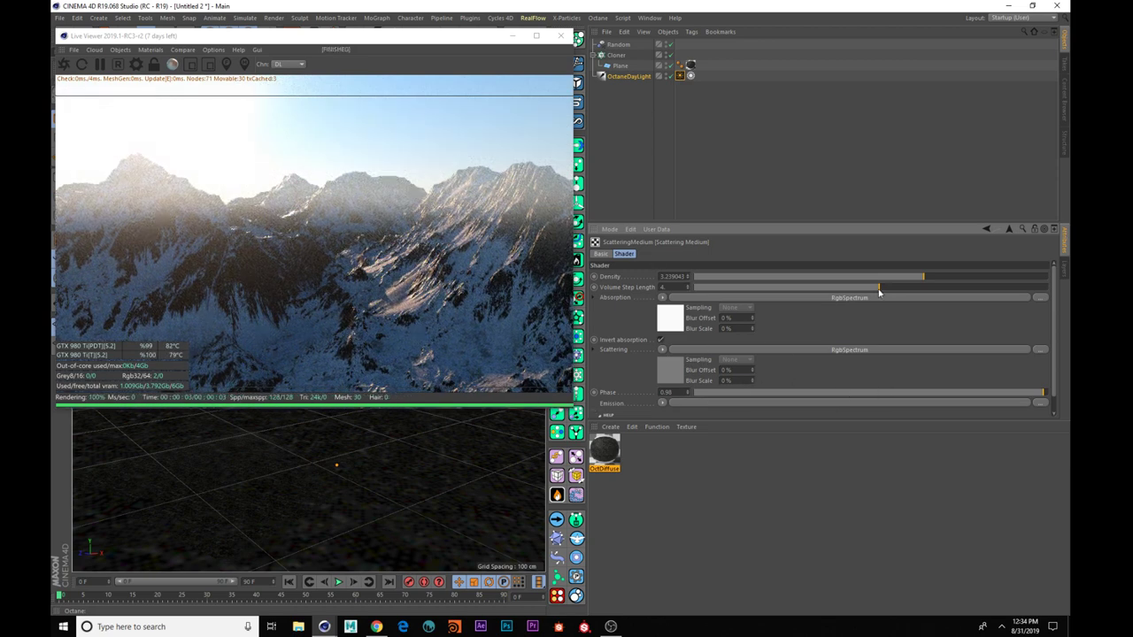
{"action": "left_click_drag", "start_coordinate": [868, 288], "coordinate": [758, 292]}
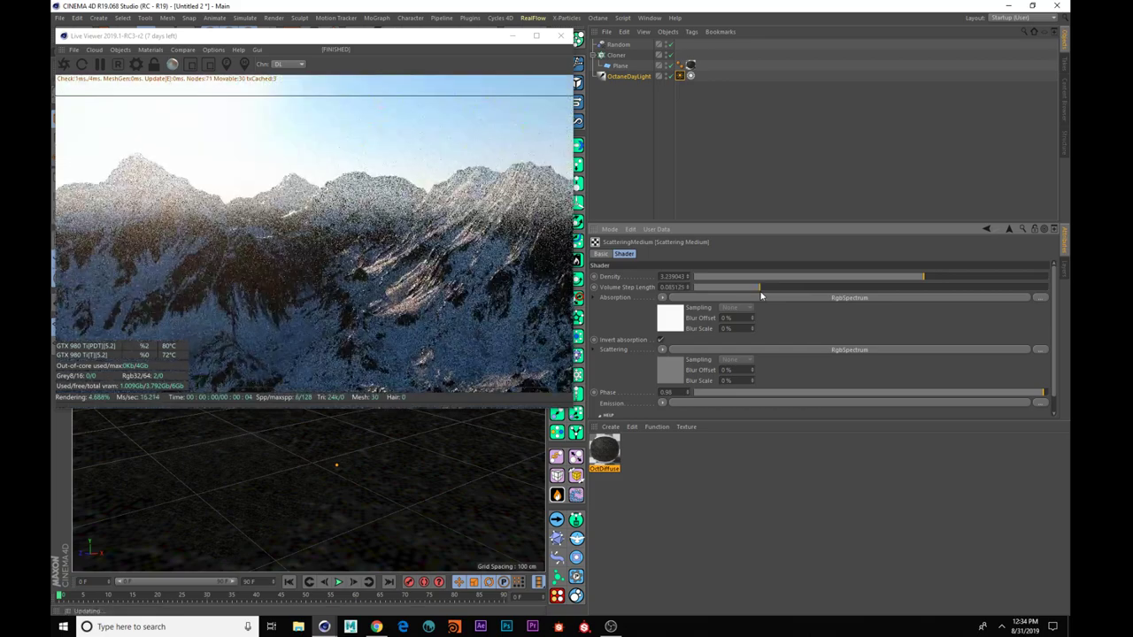
- Lower the scattering medium's density to about 2.37 and the DayLight tag's medium radius to about 27.3 cm
{"action": "mouse_move", "coordinate": [932, 281]}
{"action": "left_mouse_down"}
{"action": "mouse_move", "coordinate": [858, 286]}
{"action": "mouse_move", "coordinate": [916, 293]}
{"action": "left_mouse_up"}
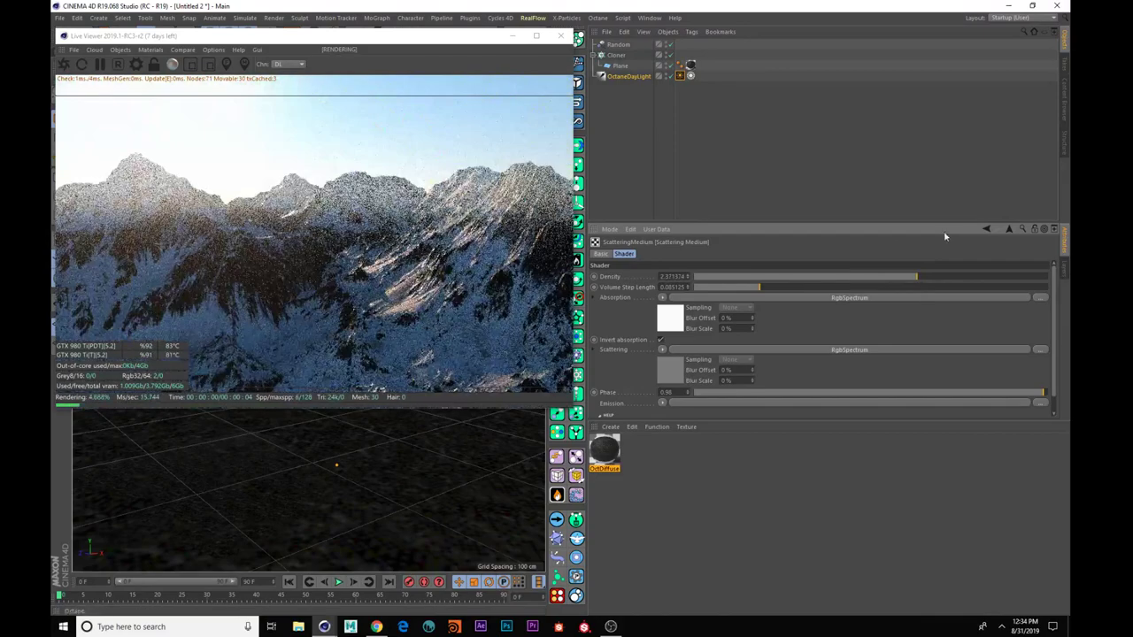
{"action": "left_click", "coordinate": [1008, 232]}
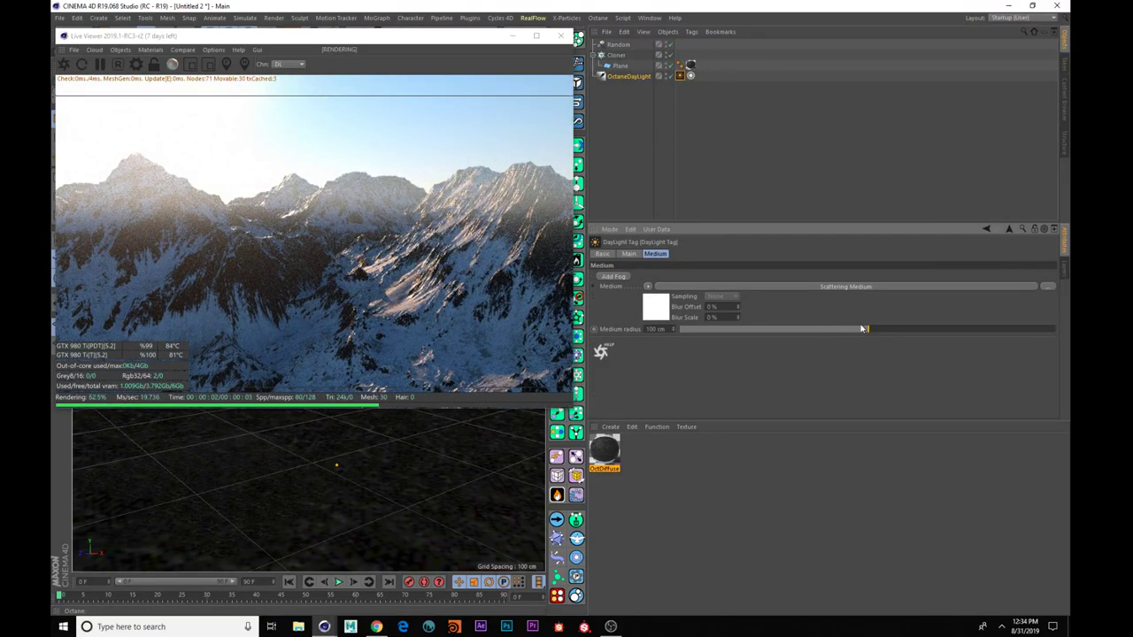
{"action": "mouse_move", "coordinate": [864, 328]}
{"action": "left_mouse_down"}
{"action": "mouse_move", "coordinate": [816, 334]}
{"action": "mouse_move", "coordinate": [905, 332]}
{"action": "mouse_move", "coordinate": [852, 337]}
{"action": "left_mouse_up"}
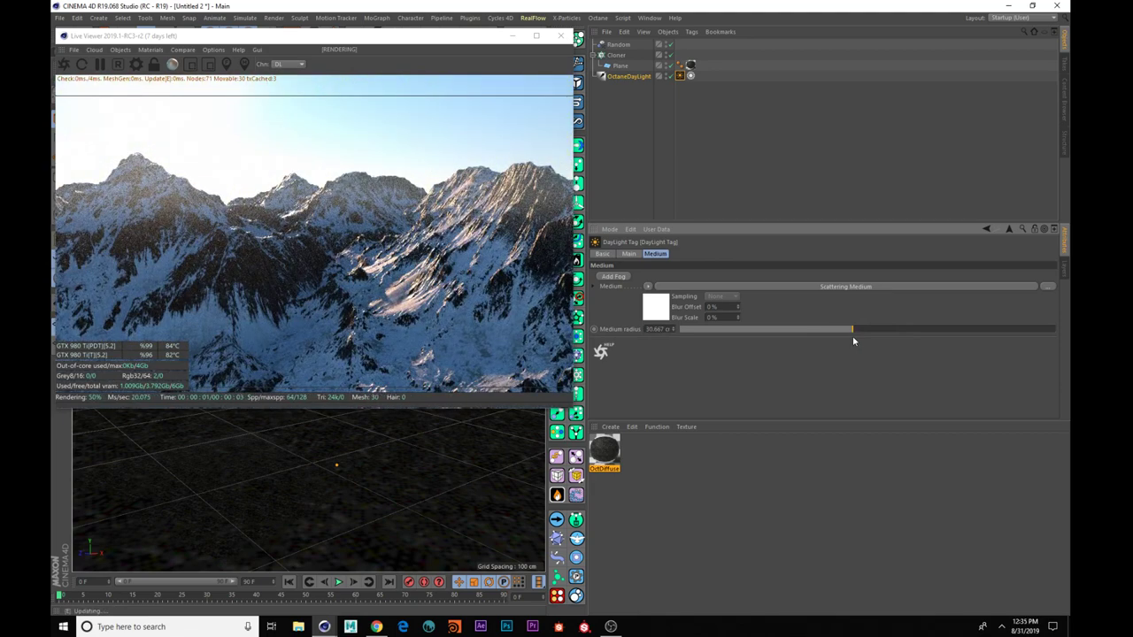
{"action": "left_click_drag", "start_coordinate": [853, 337], "coordinate": [851, 337]}
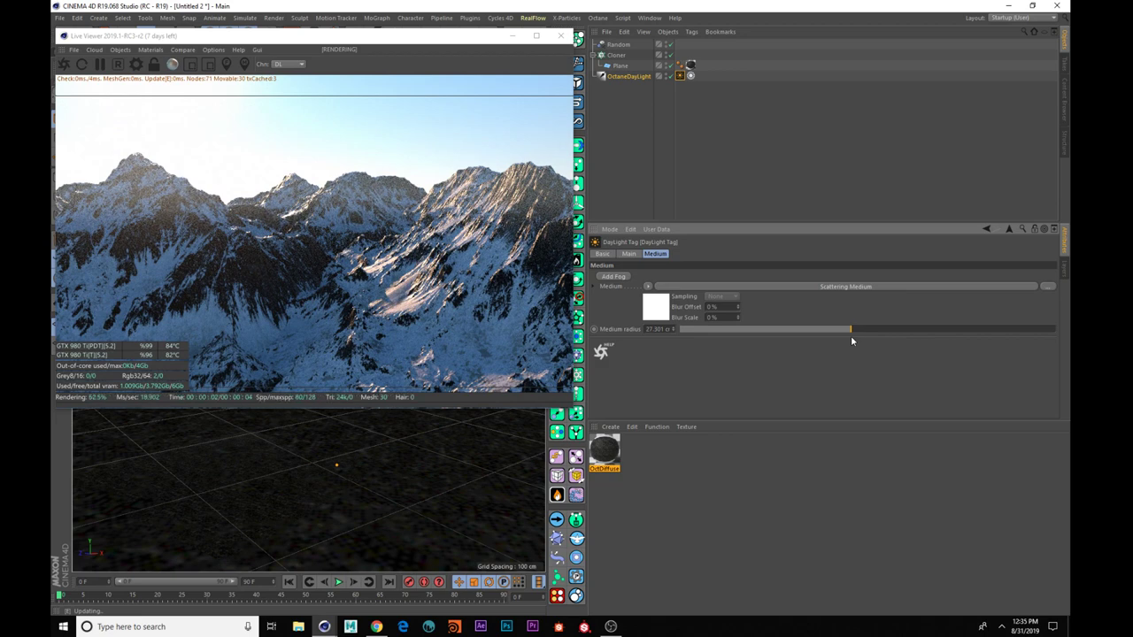
- Reopen the scattering medium and lower its phase to about 0.87 and its density to about 0.56
{"action": "left_click", "coordinate": [828, 286]}
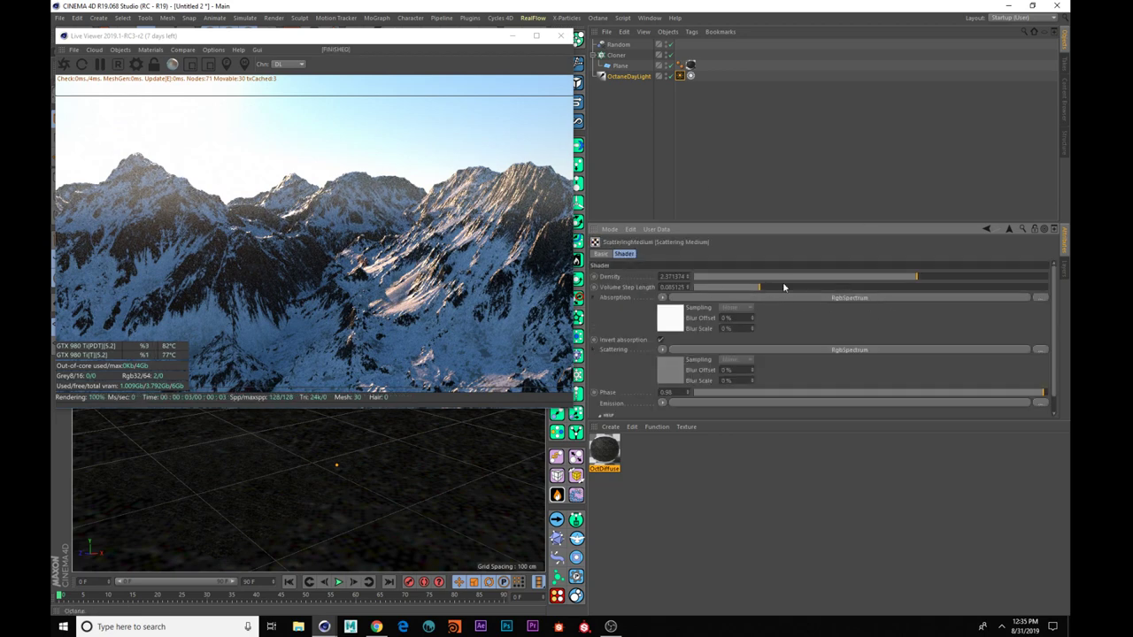
{"action": "left_click_drag", "start_coordinate": [915, 278], "coordinate": [902, 280]}
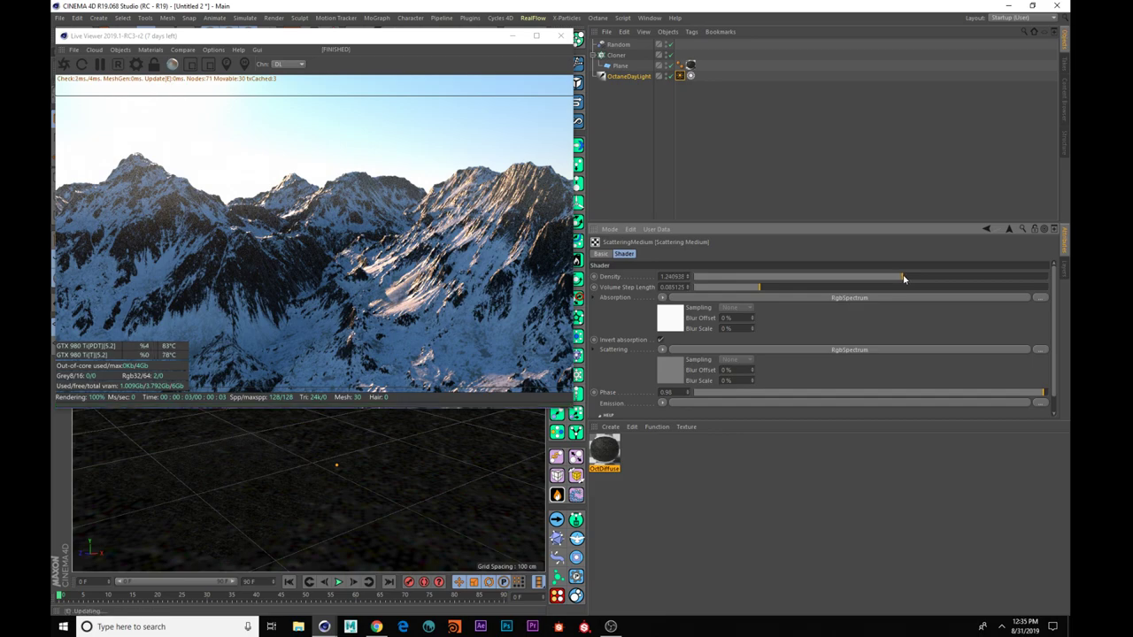
{"action": "left_click", "coordinate": [903, 279]}
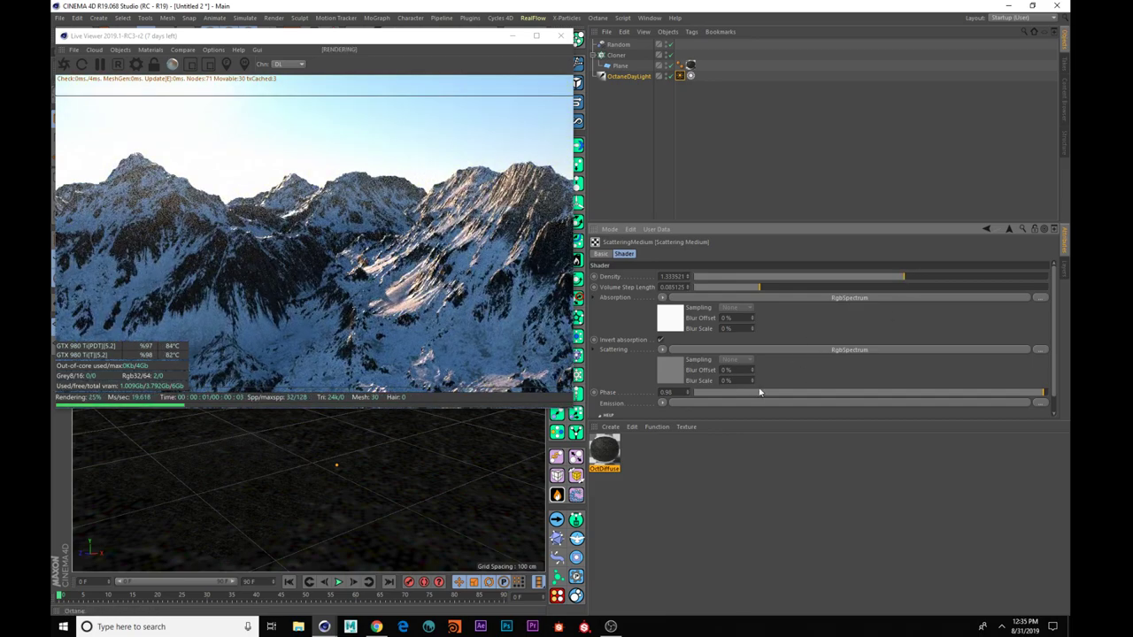
{"action": "left_click", "coordinate": [1031, 392]}
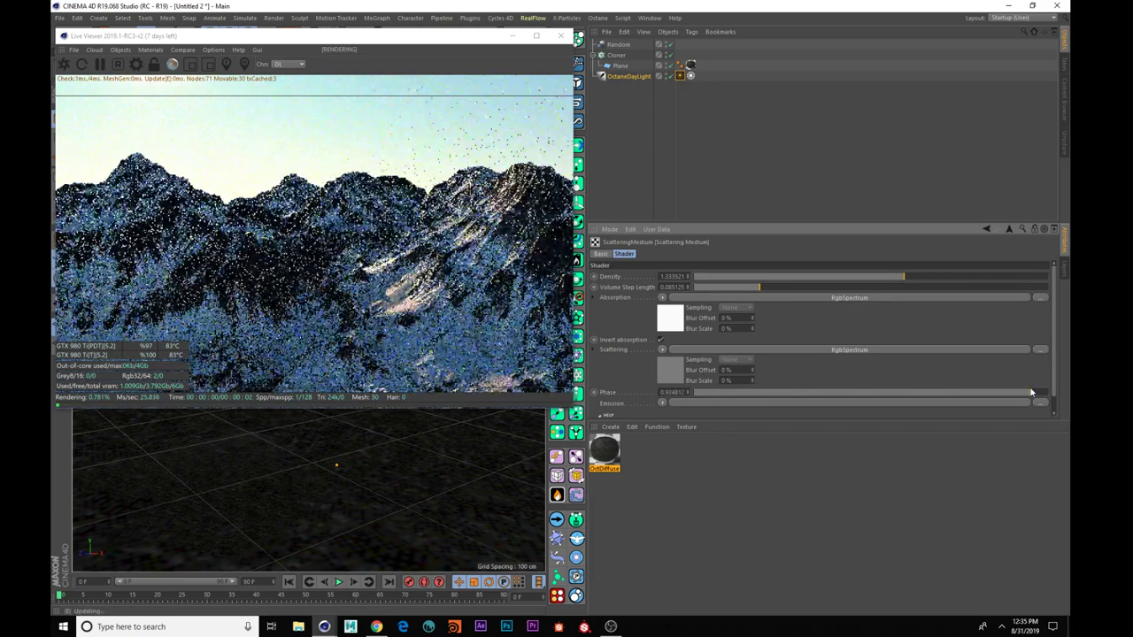
{"action": "left_click_drag", "start_coordinate": [1031, 392], "coordinate": [1024, 392]}
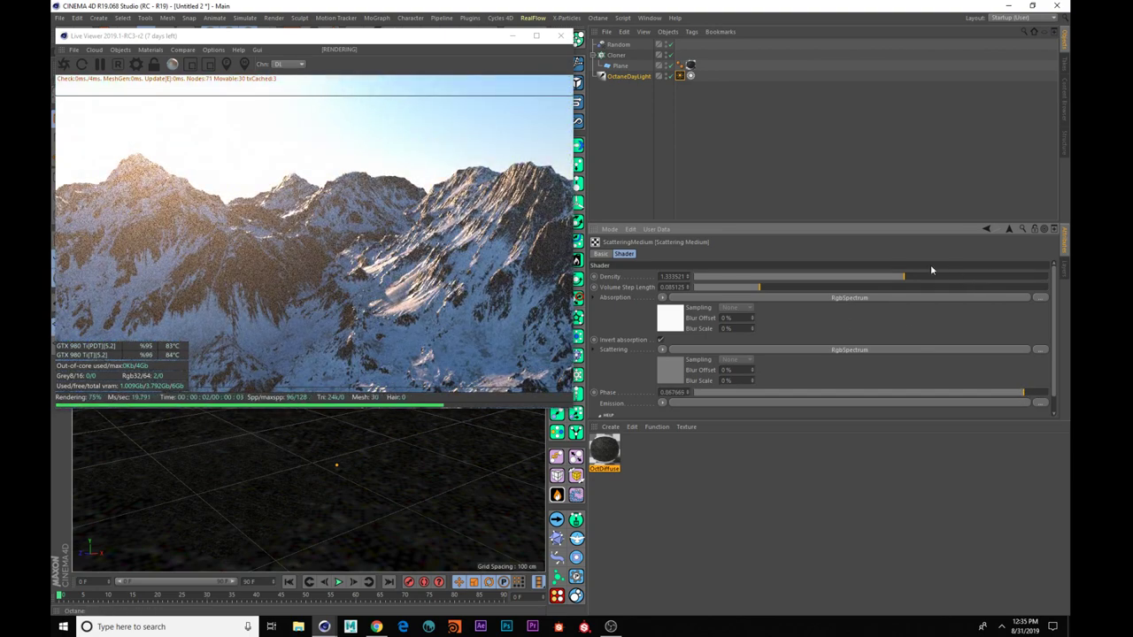
{"action": "left_click_drag", "start_coordinate": [903, 281], "coordinate": [884, 281]}
- Try 92% and 28% brightness for the scattering RGB spectrum, and settle on a dark grey of about 0.126 per channel
{"action": "left_click", "coordinate": [856, 351]}
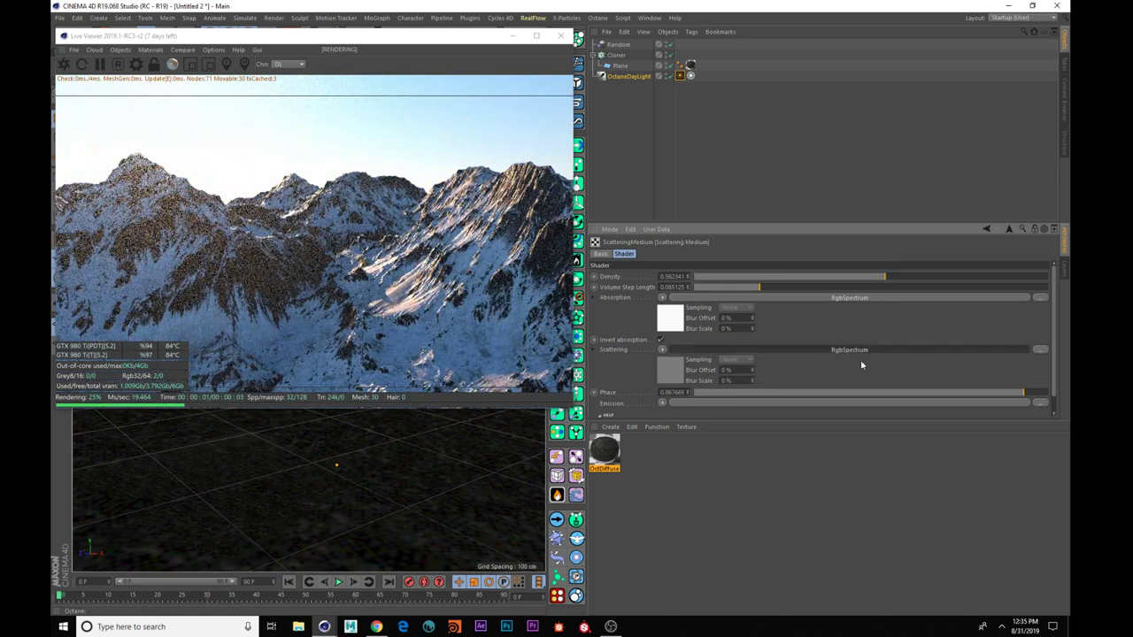
{"action": "left_click", "coordinate": [623, 288]}
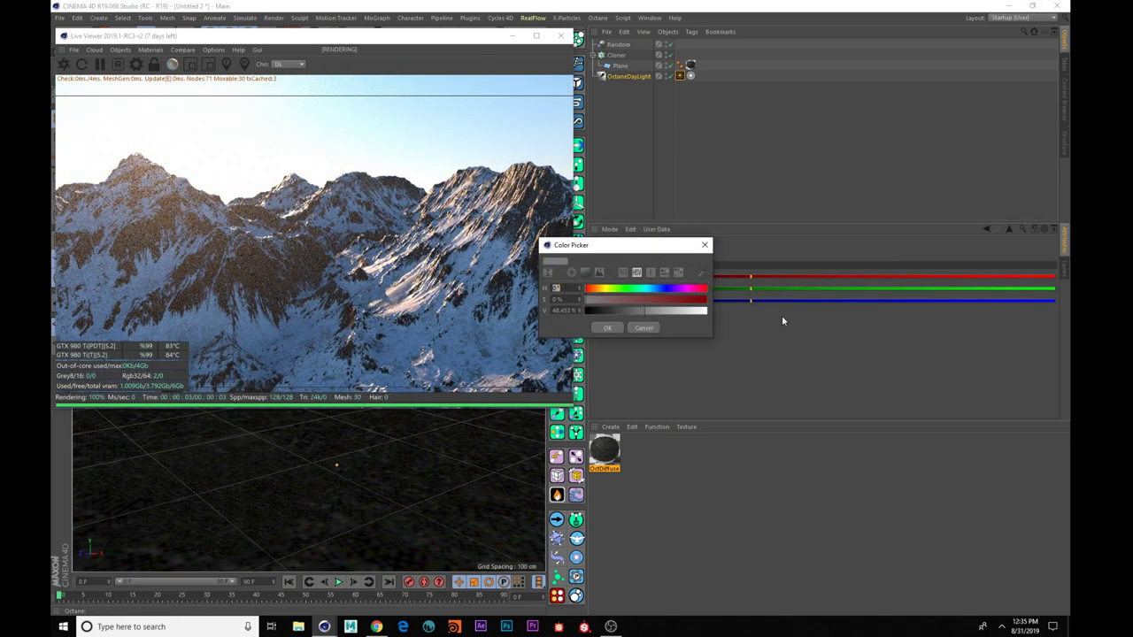
{"action": "left_click_drag", "start_coordinate": [677, 314], "coordinate": [696, 319]}
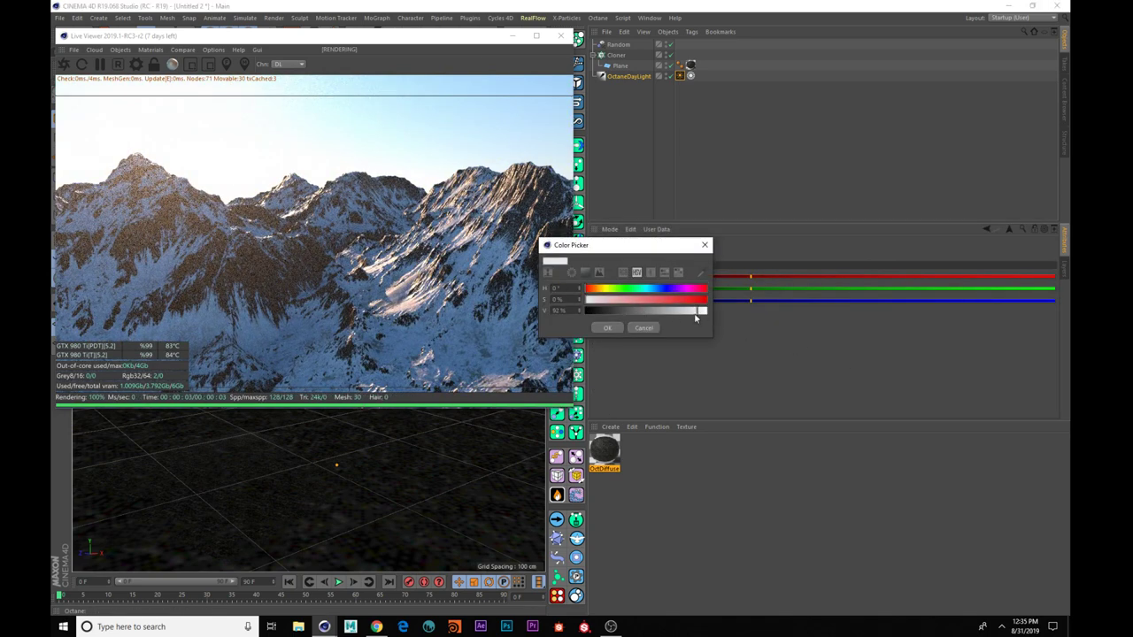
{"action": "left_click", "coordinate": [618, 328]}
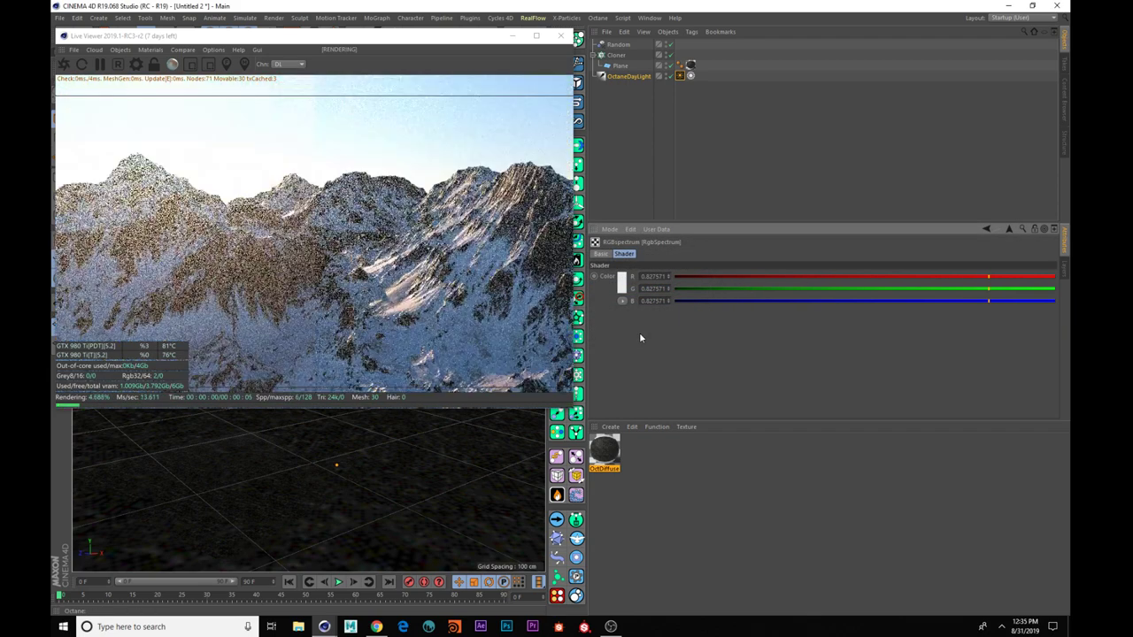
{"action": "left_click", "coordinate": [622, 285]}
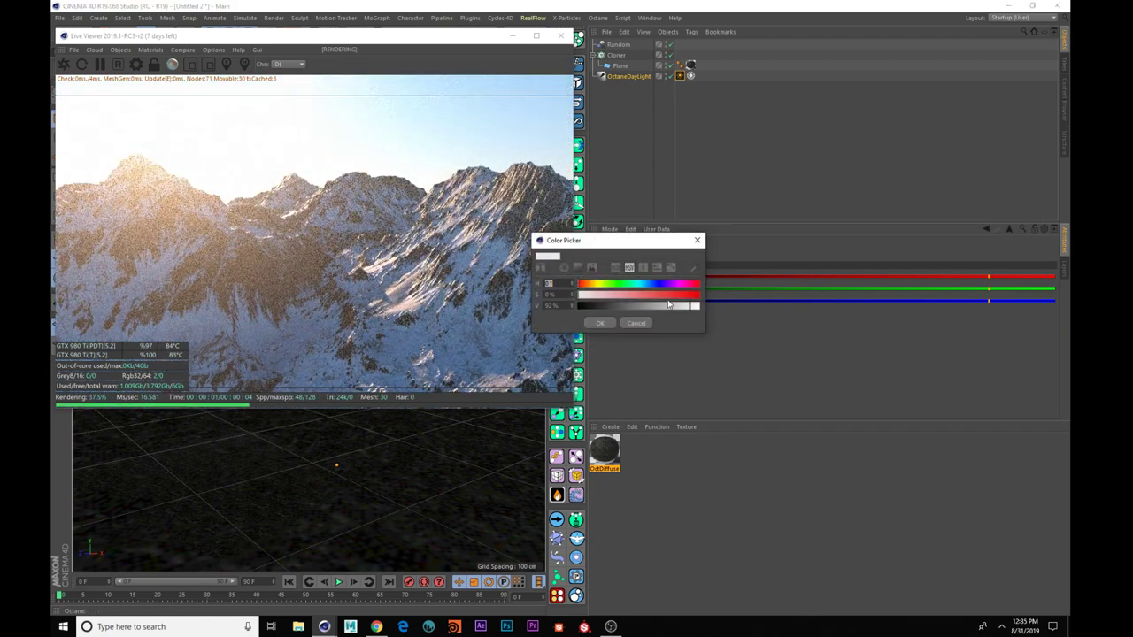
{"action": "left_click", "coordinate": [633, 308]}
{"action": "left_click", "coordinate": [612, 312]}
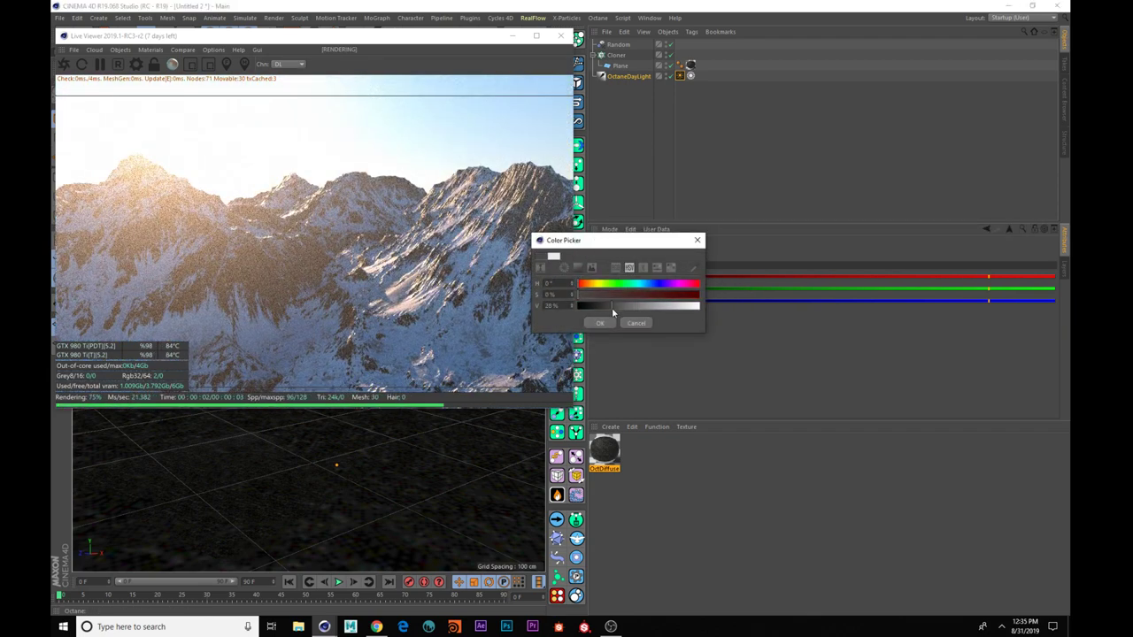
{"action": "left_click", "coordinate": [600, 323]}
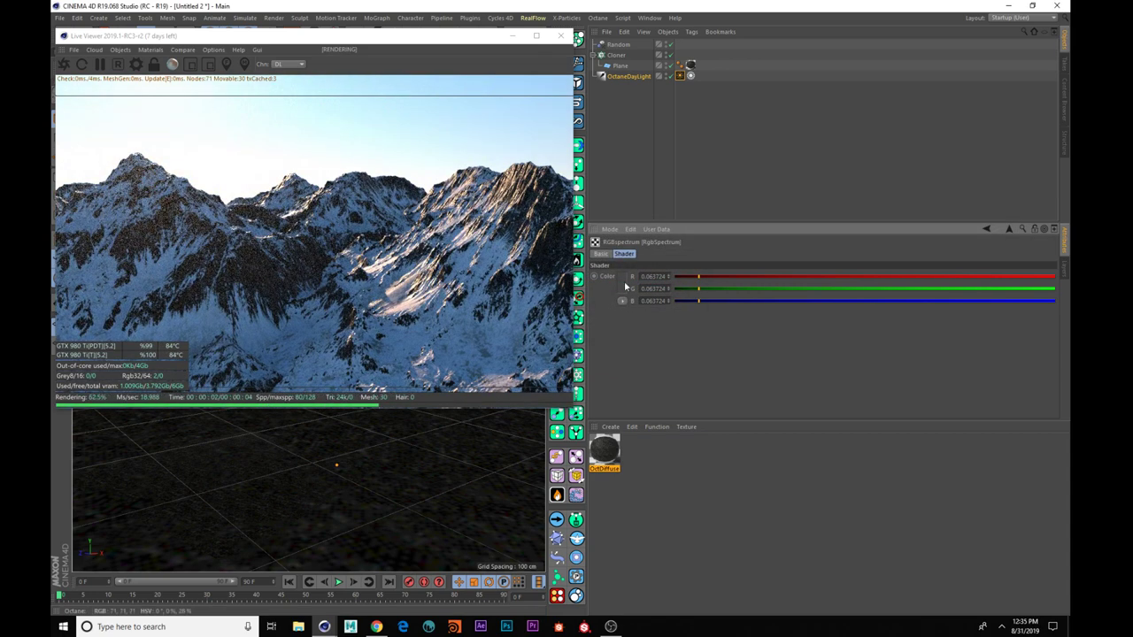
{"action": "left_click", "coordinate": [625, 284]}
{"action": "left_click", "coordinate": [630, 303]}
{"action": "left_click", "coordinate": [616, 319]}
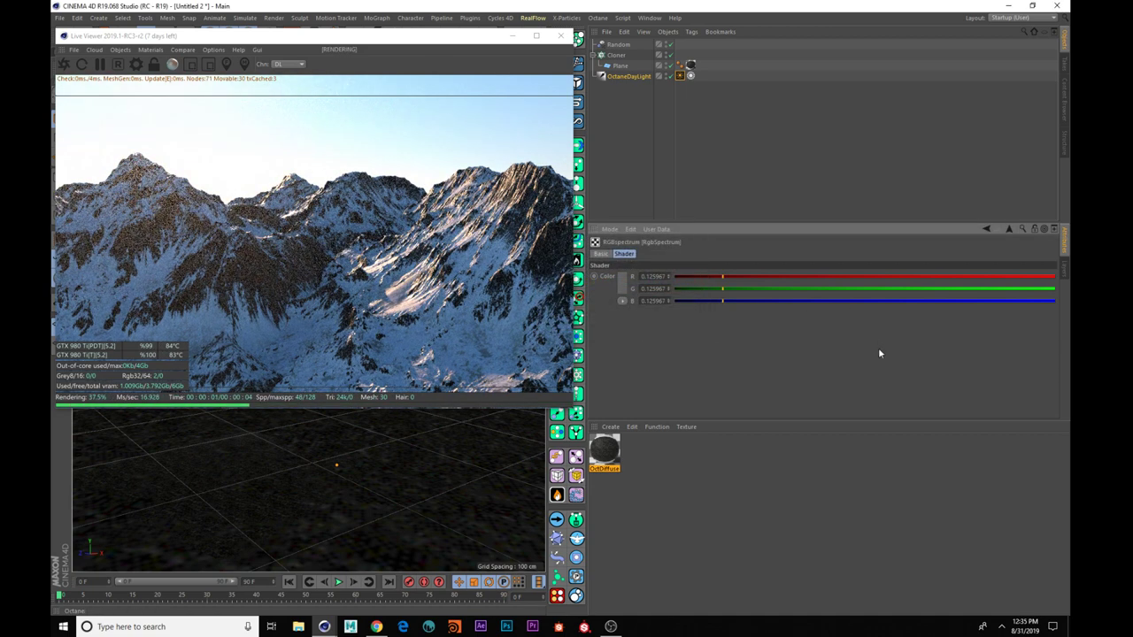
- Return to the scattering medium and readjust its density to about 0.93
{"action": "left_click", "coordinate": [1007, 229]}
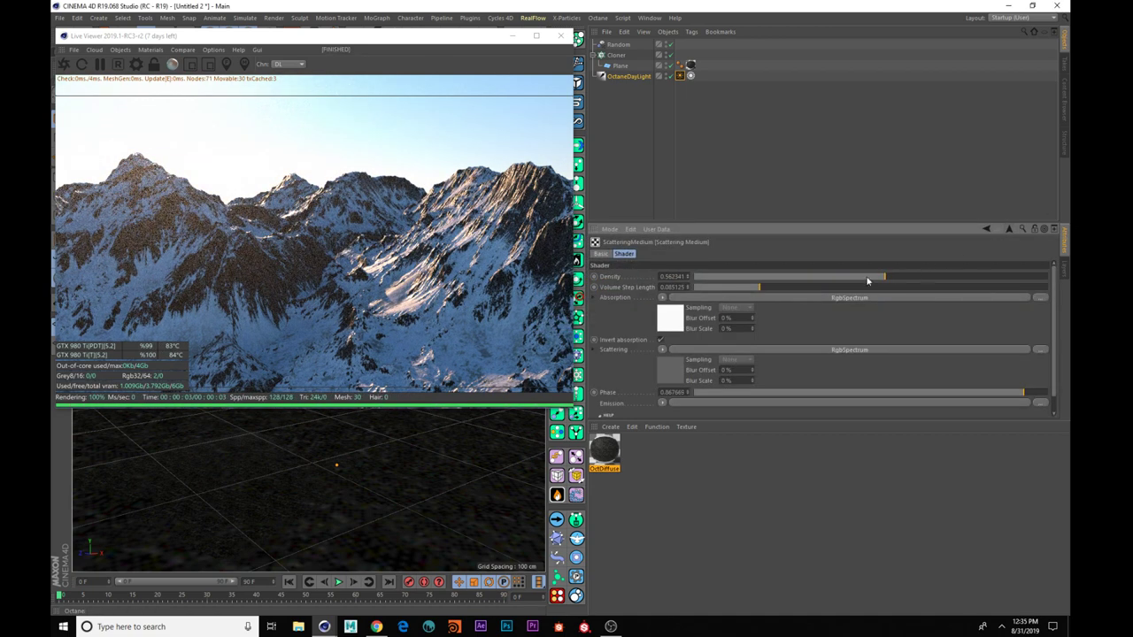
{"action": "left_click_drag", "start_coordinate": [886, 276], "coordinate": [905, 277]}
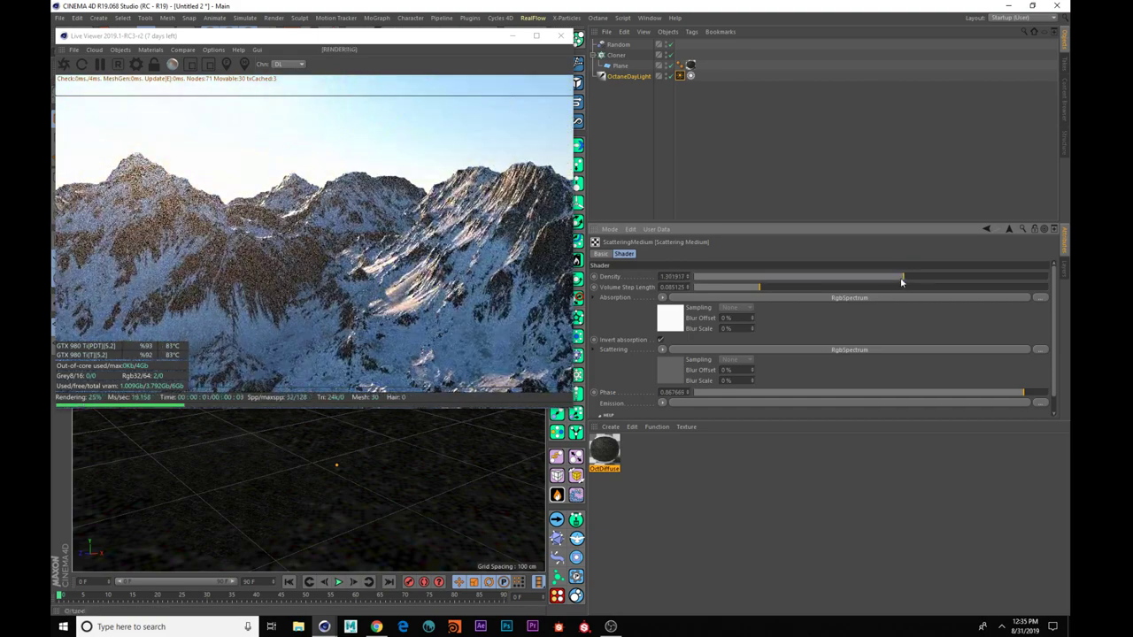
{"action": "left_click_drag", "start_coordinate": [900, 277], "coordinate": [896, 277]}
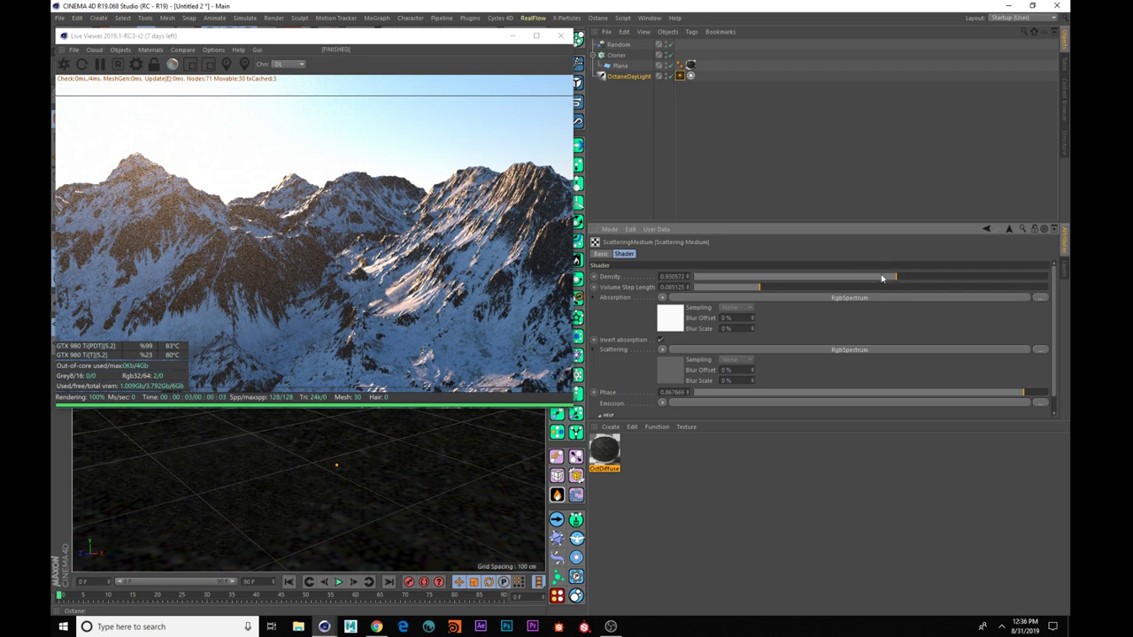
- Shift the Live Viewer window slightly and switch its render channel from DL to PT
{"action": "left_click_drag", "start_coordinate": [352, 42], "coordinate": [377, 45]}
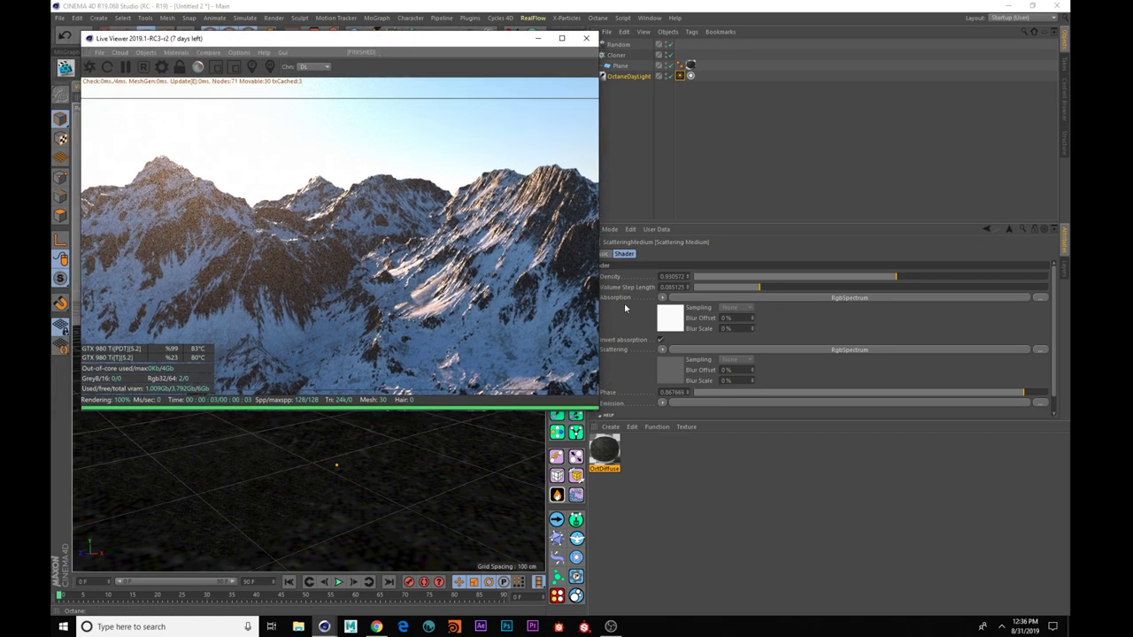
{"action": "left_click", "coordinate": [317, 67]}
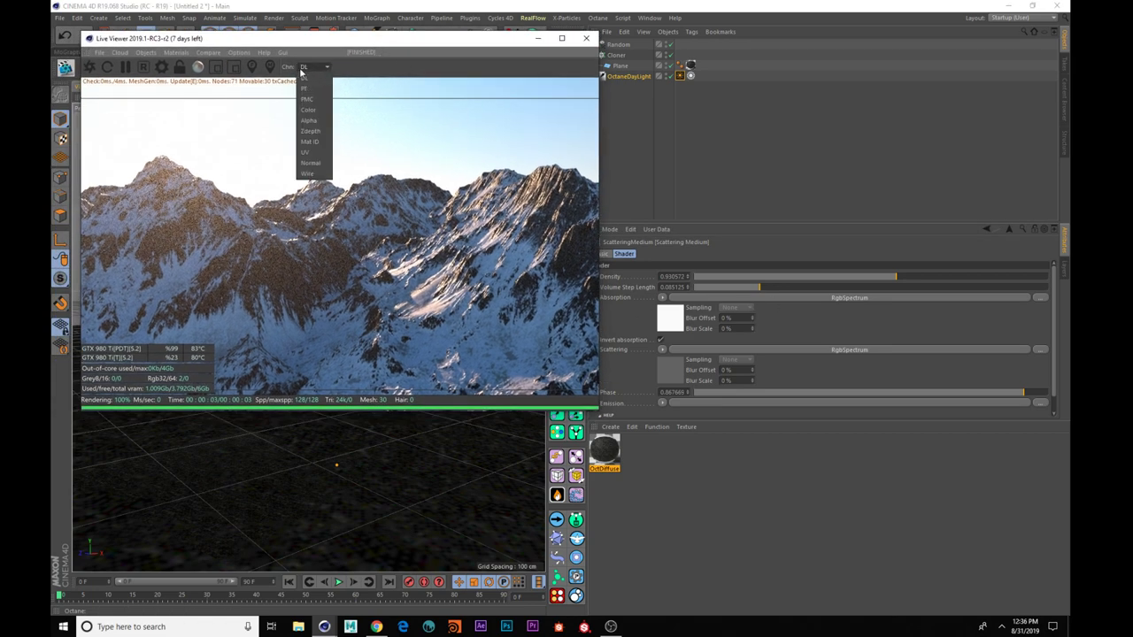
{"action": "left_click", "coordinate": [305, 87]}
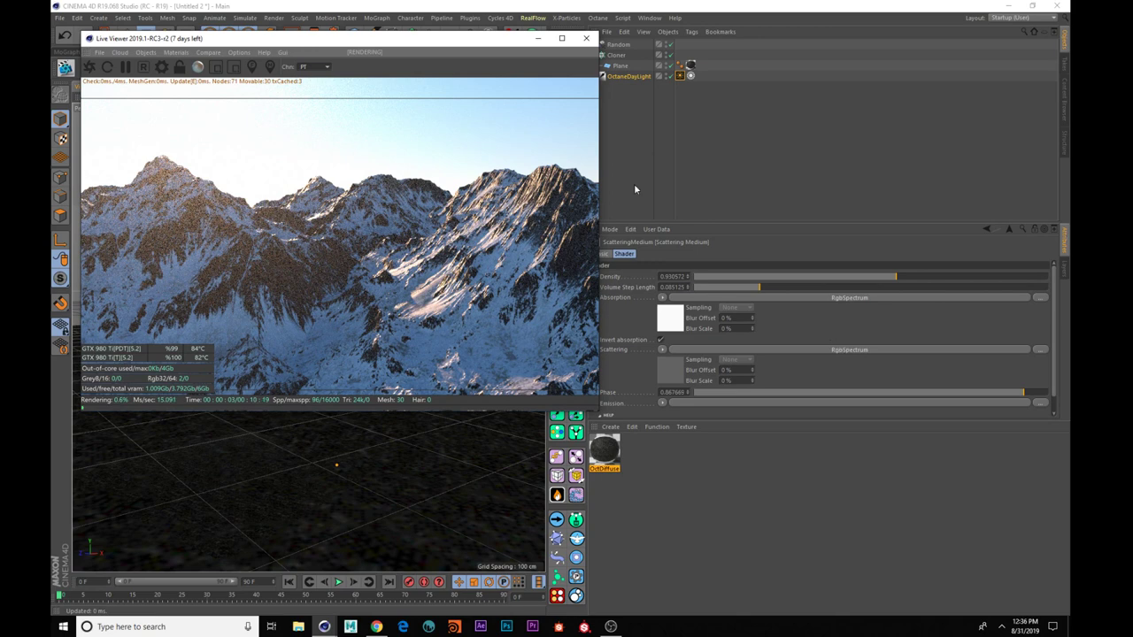
- Try different sun heights for the OctaneDayLight and set its pitch rotation (R.P) to -5°
{"action": "left_click", "coordinate": [619, 77]}
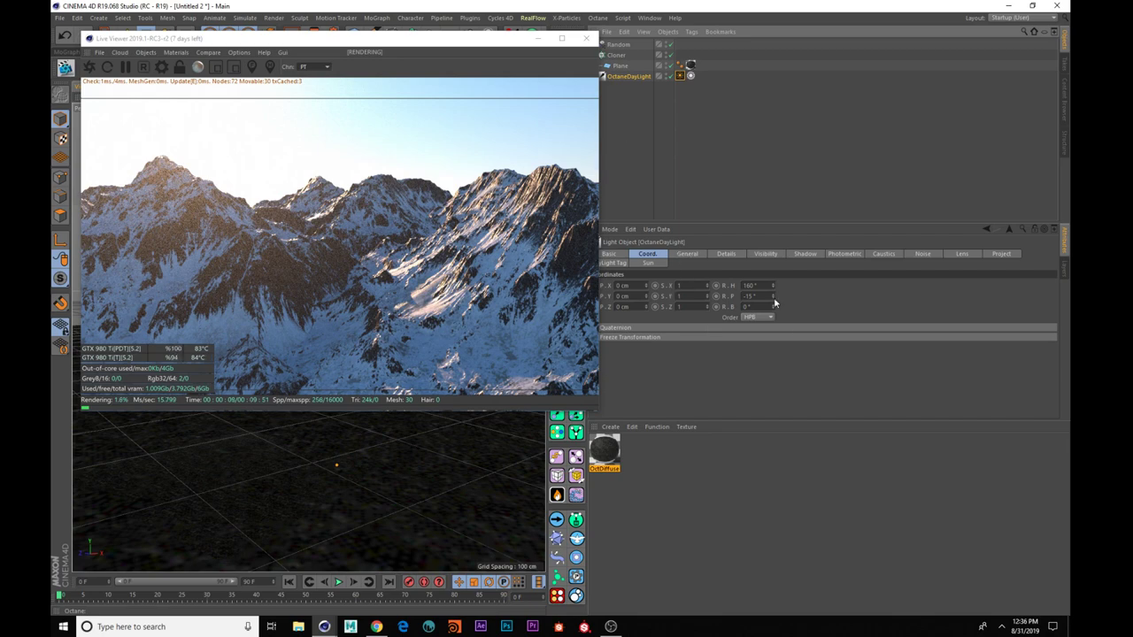
{"action": "left_click_drag", "start_coordinate": [774, 298], "coordinate": [564, 269]}
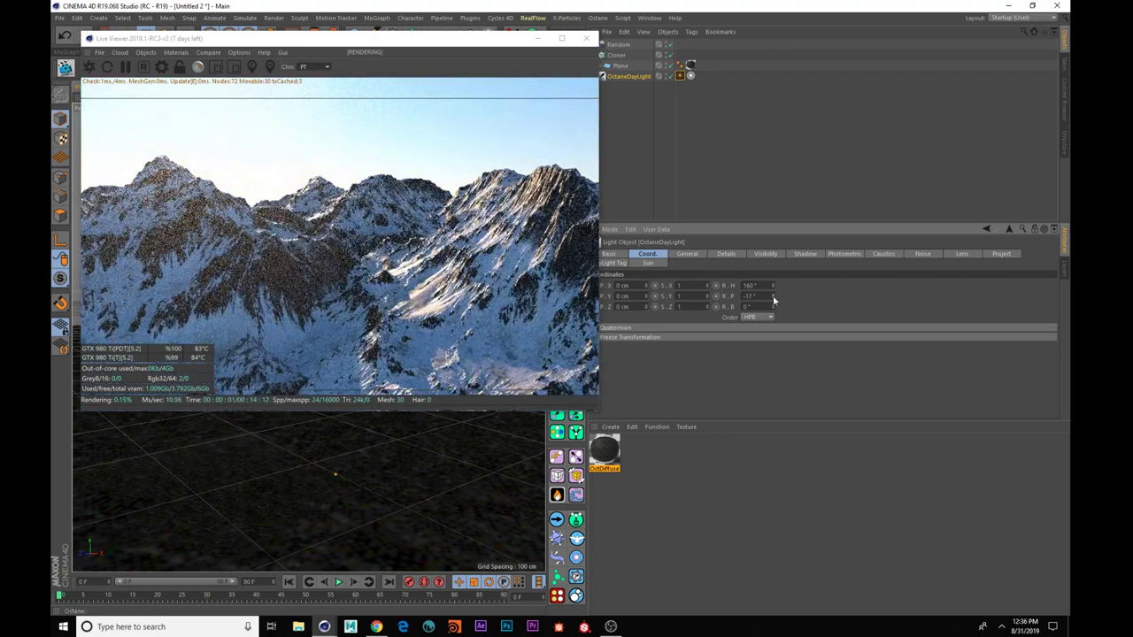
{"action": "left_click_drag", "start_coordinate": [773, 298], "coordinate": [773, 278]}
{"action": "left_click_drag", "start_coordinate": [858, 294], "coordinate": [885, 293]}
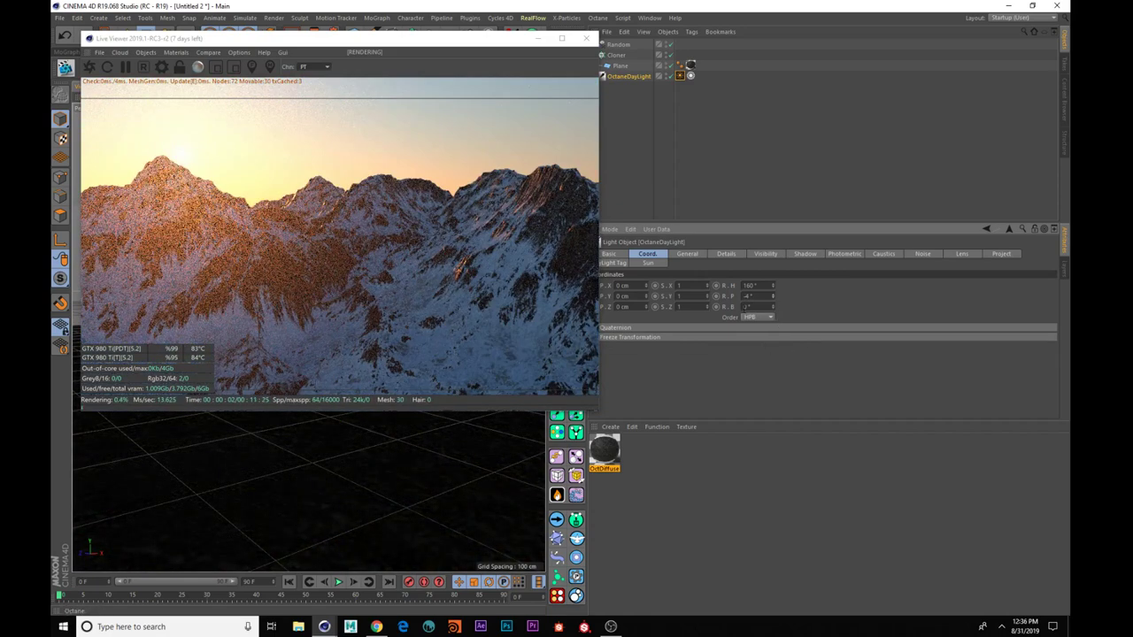
{"action": "left_click", "coordinate": [773, 299]}
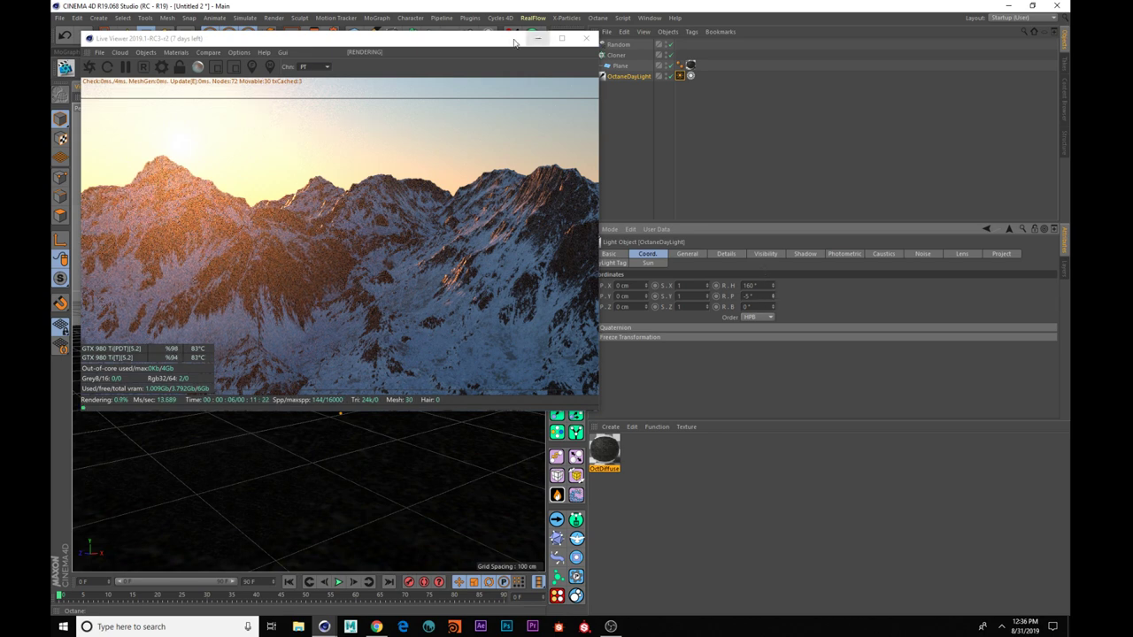
- Add an Octane camera to the scene and enable its post processing and Camera Imager
{"action": "left_click_drag", "start_coordinate": [514, 42], "coordinate": [519, 131]}
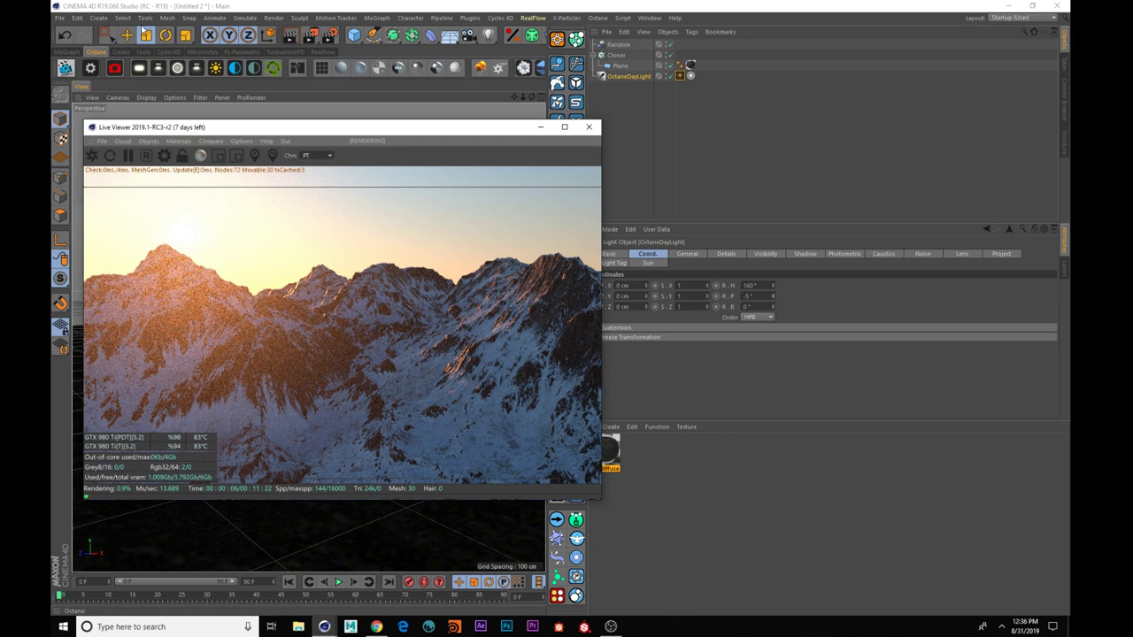
{"action": "left_click", "coordinate": [114, 67]}
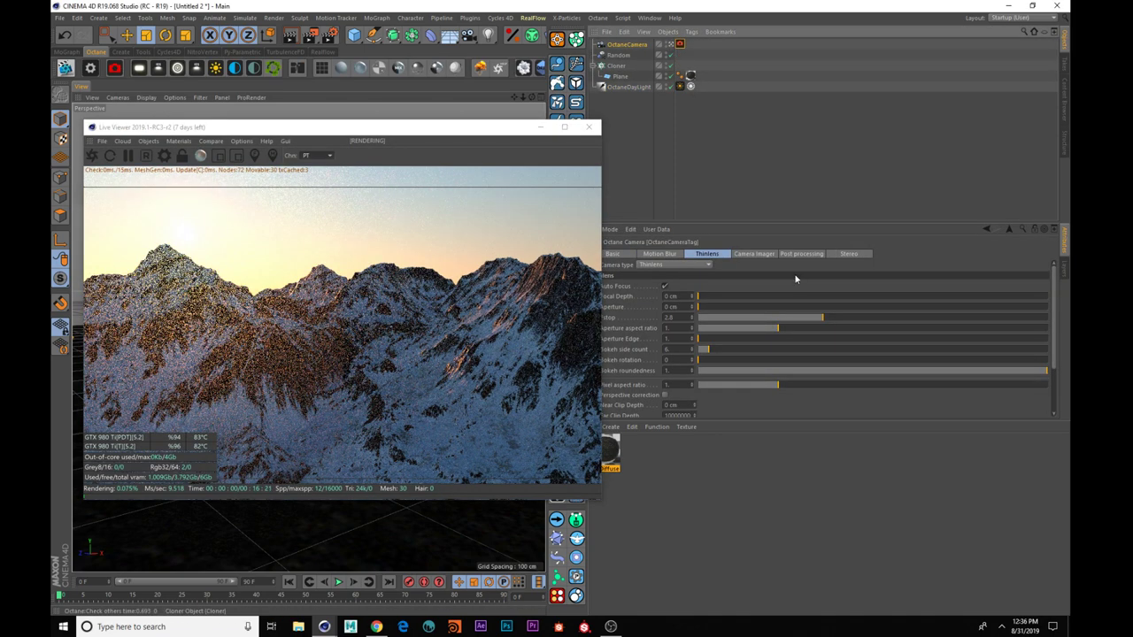
{"action": "left_click", "coordinate": [801, 255]}
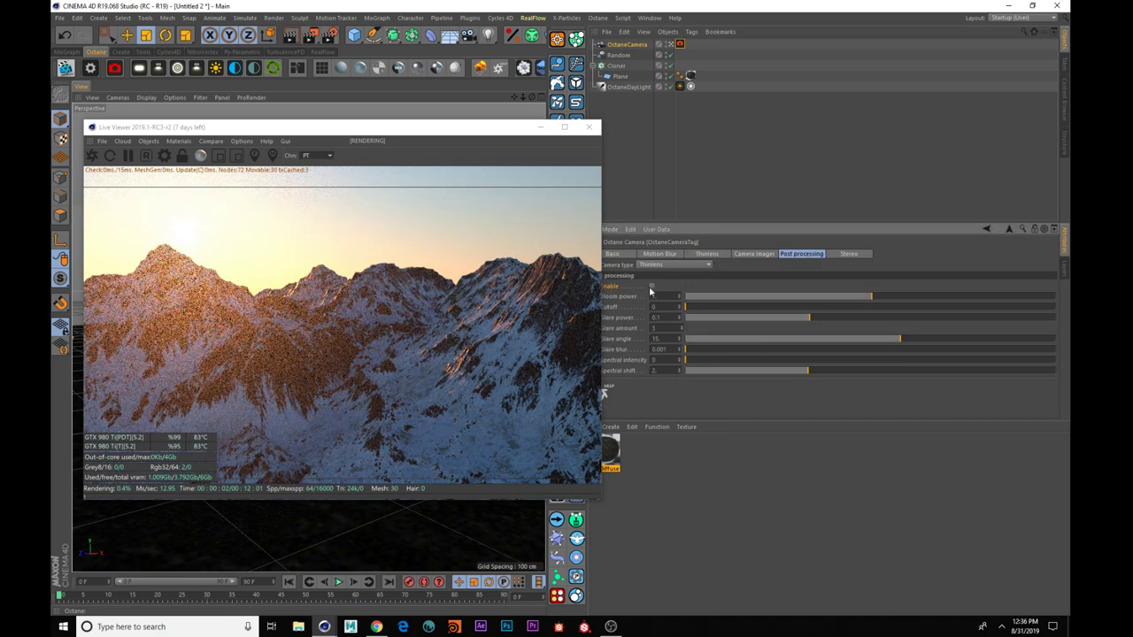
{"action": "left_click", "coordinate": [753, 254]}
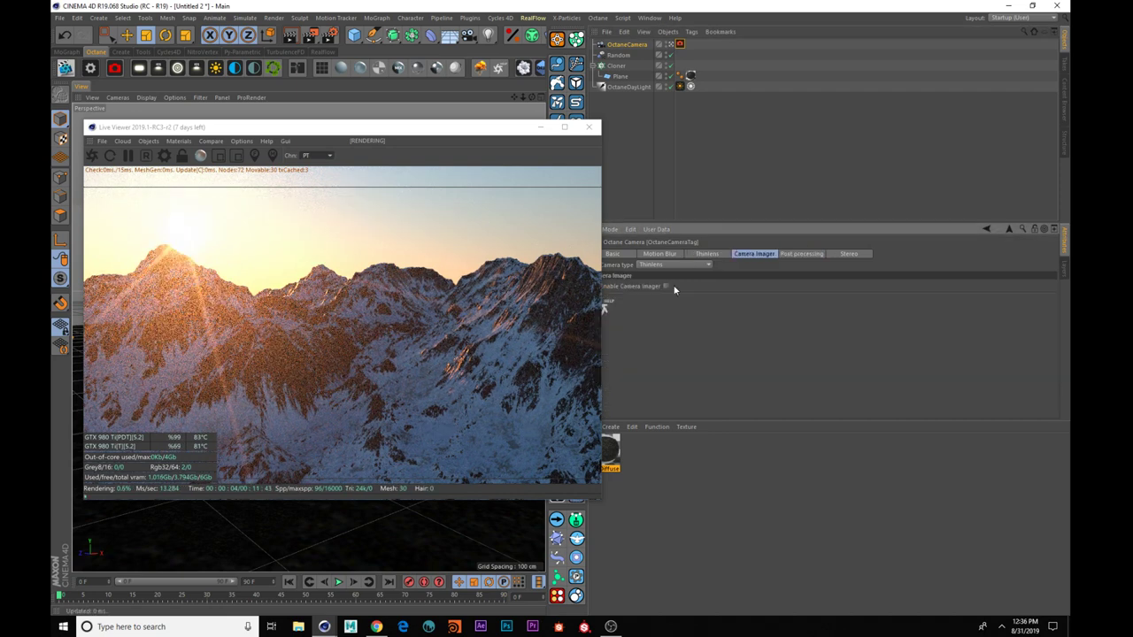
{"action": "left_click", "coordinate": [668, 286]}
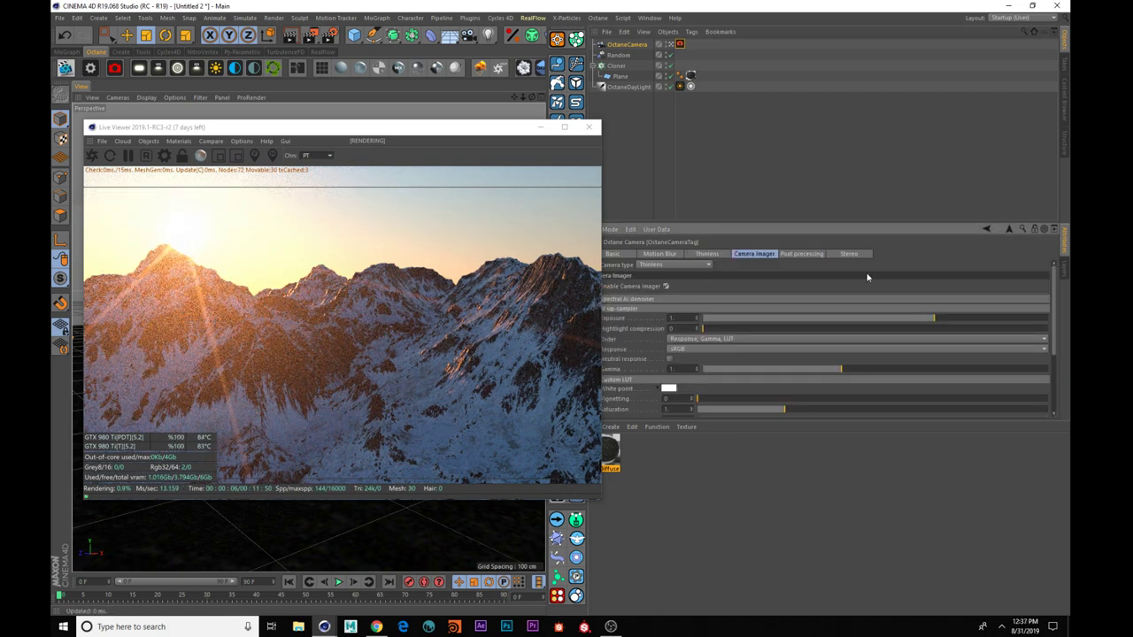
- Raise the camera's post-processing glare blur to about 0.046 and reduce its bloom power to about 0.0013
{"action": "left_click", "coordinate": [797, 255]}
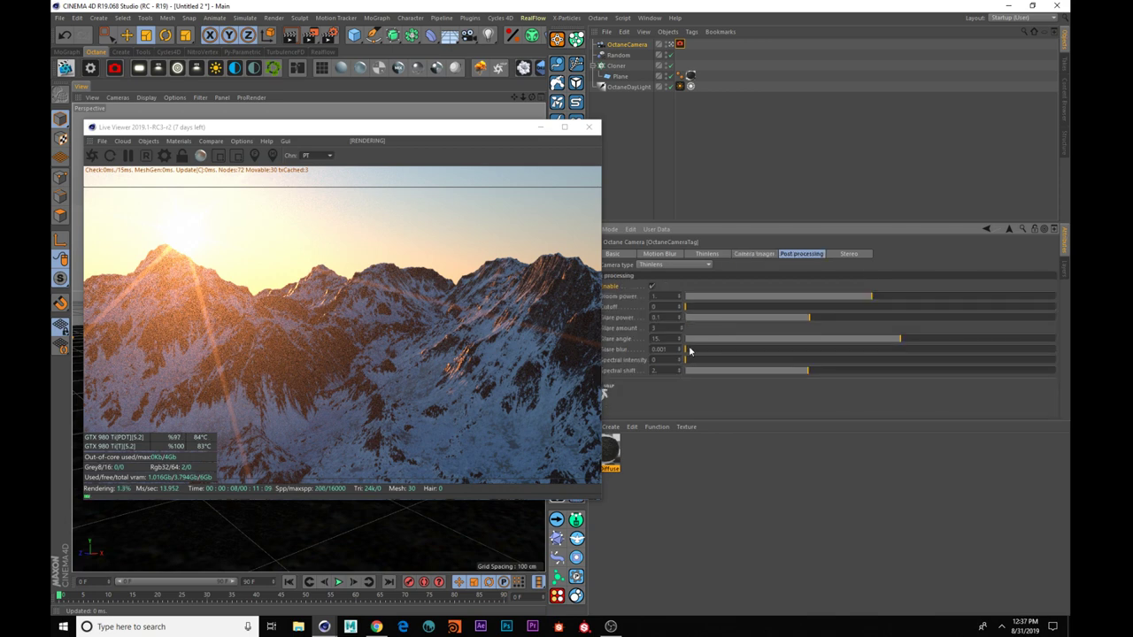
{"action": "left_click_drag", "start_coordinate": [689, 351], "coordinate": [768, 347]}
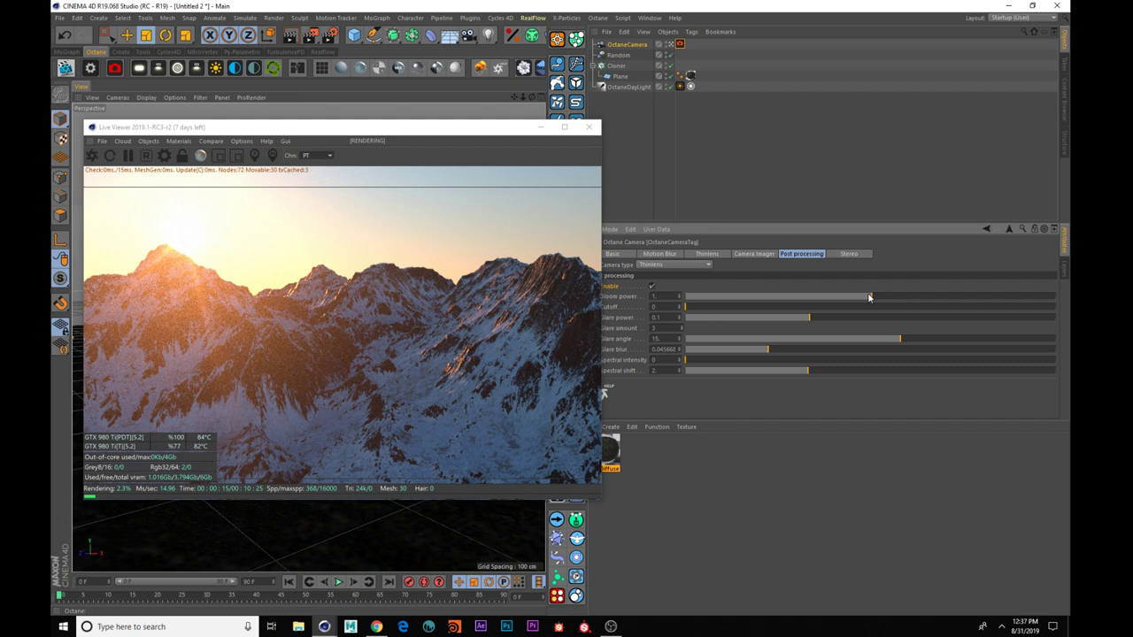
{"action": "left_click_drag", "start_coordinate": [868, 297], "coordinate": [718, 326]}
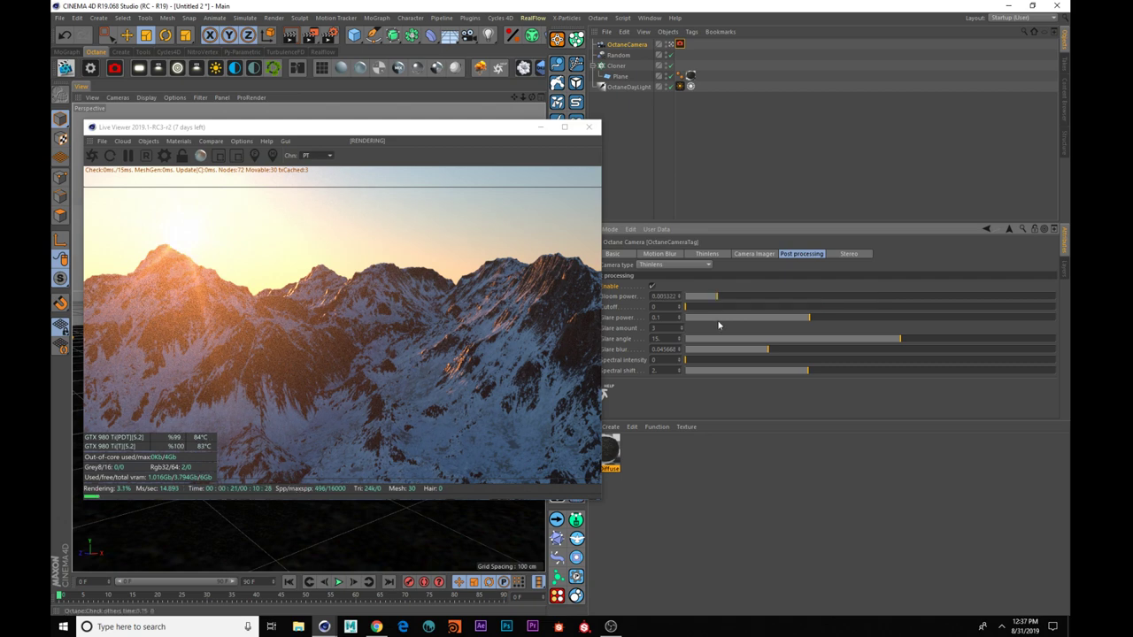
{"action": "left_click_drag", "start_coordinate": [718, 325], "coordinate": [694, 306]}
{"action": "left_click_drag", "start_coordinate": [693, 307], "coordinate": [692, 307]}
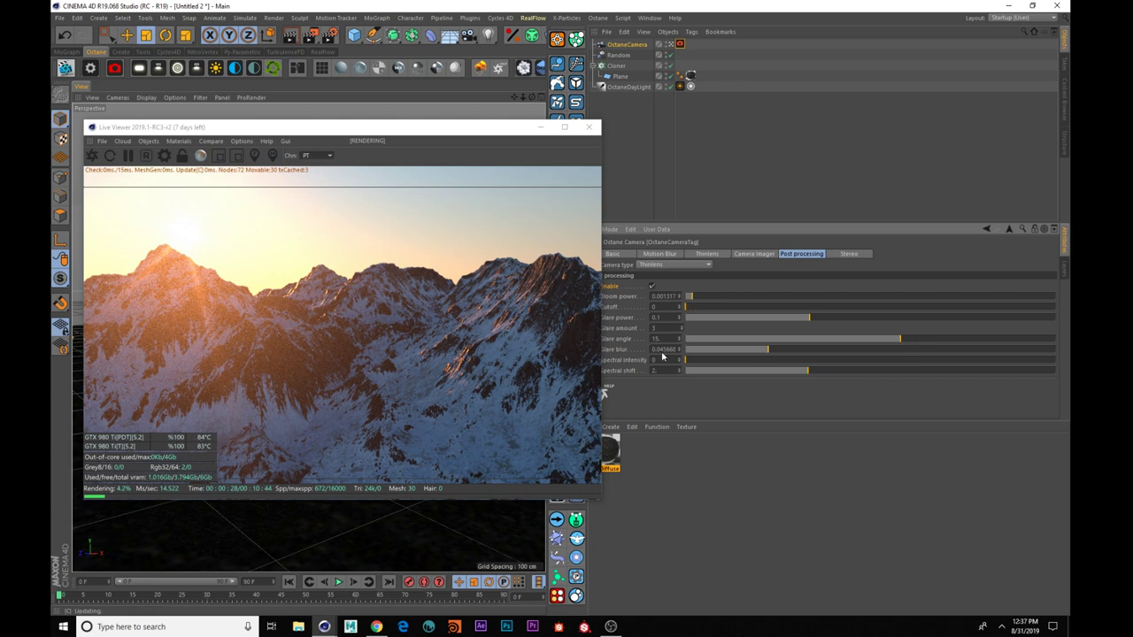
- Try several Agfacolor film responses for the Camera Imager and settle on Agfacolor_Optima_II_200CD
{"action": "left_click", "coordinate": [753, 254]}
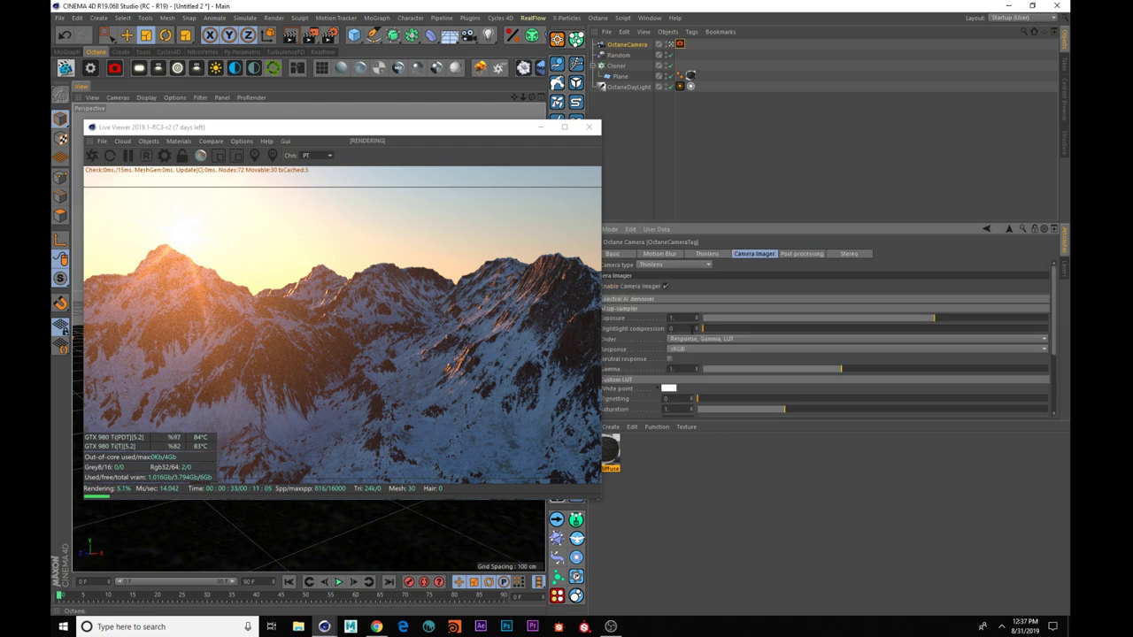
{"action": "left_click", "coordinate": [716, 352]}
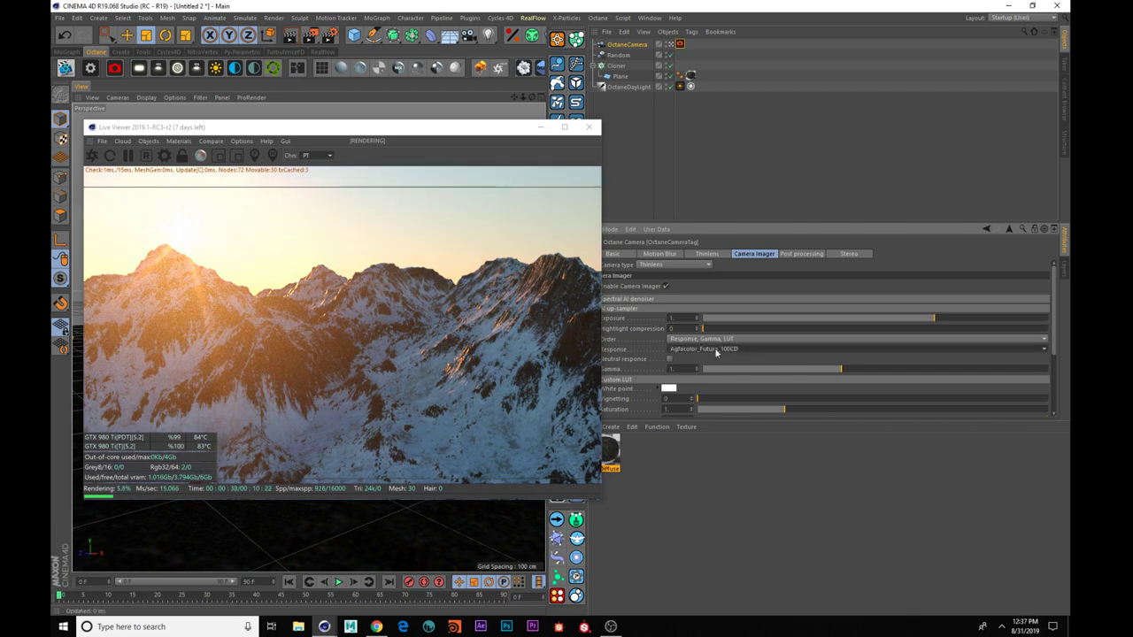
{"action": "key", "text": "Down"}
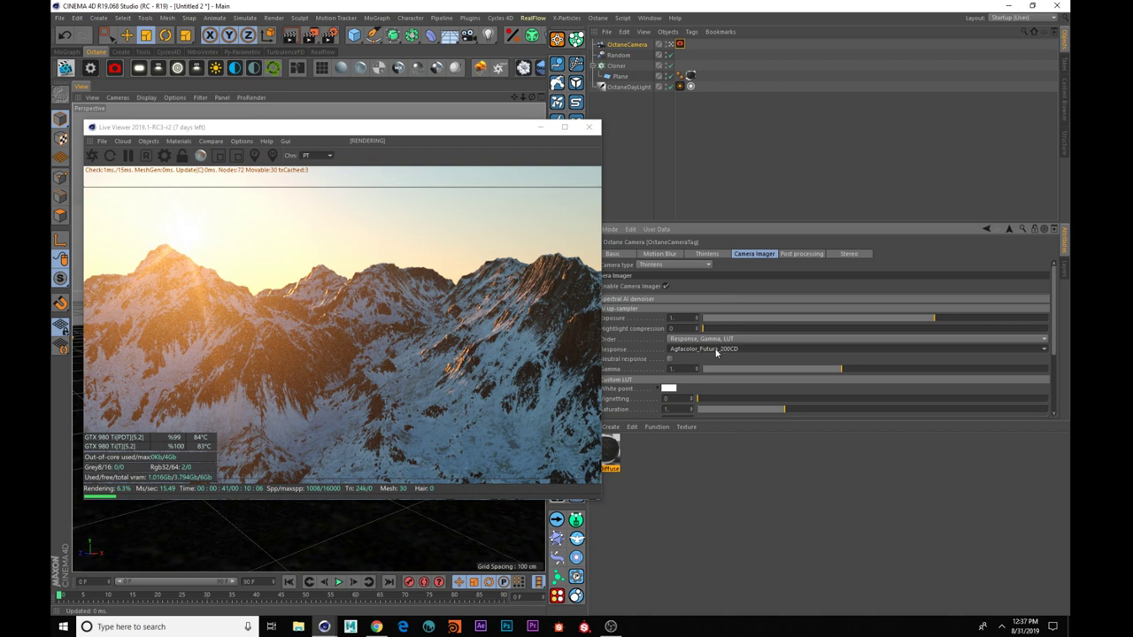
{"action": "left_click", "coordinate": [716, 352]}
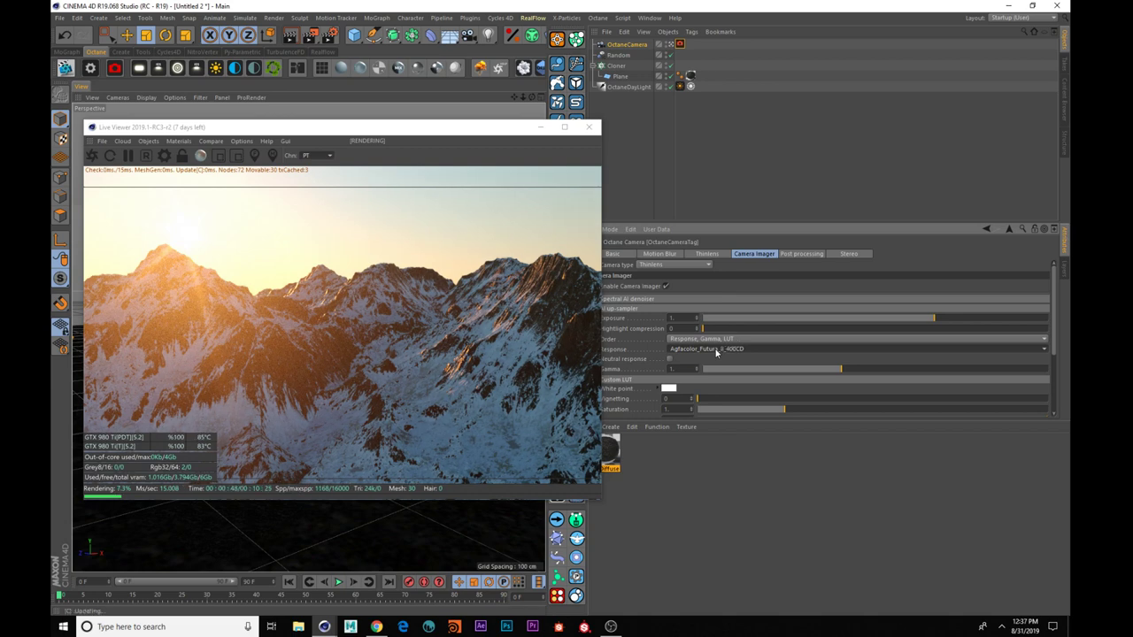
{"action": "scroll", "coordinate": [715, 352], "scroll_direction": "down", "scroll_amount": 1}
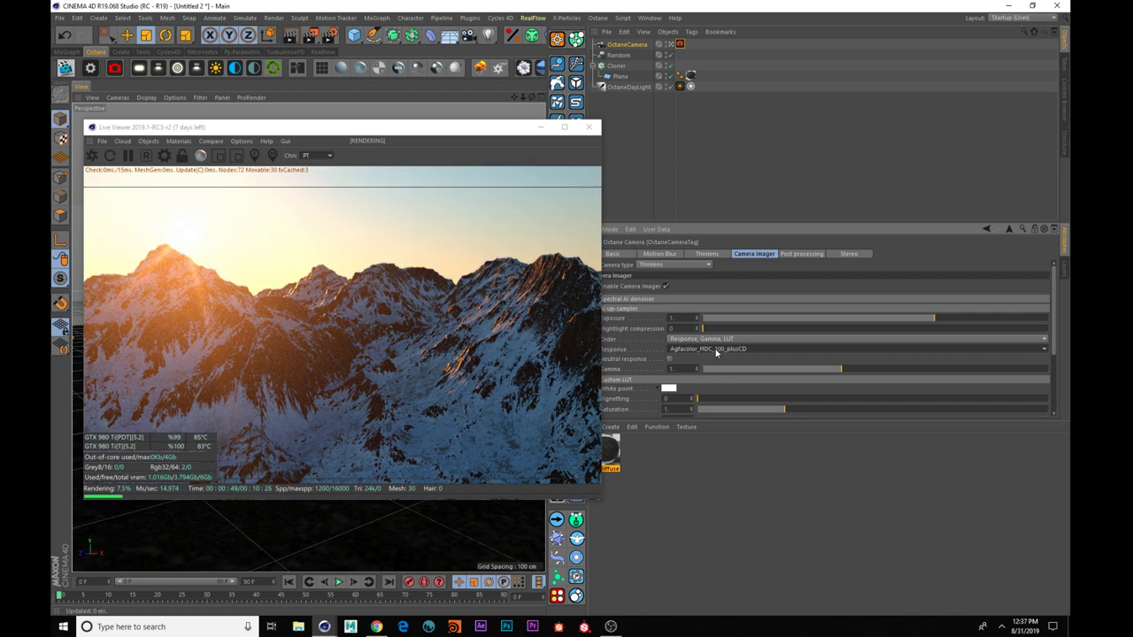
{"action": "scroll", "coordinate": [716, 352], "scroll_direction": "down", "scroll_amount": 3}
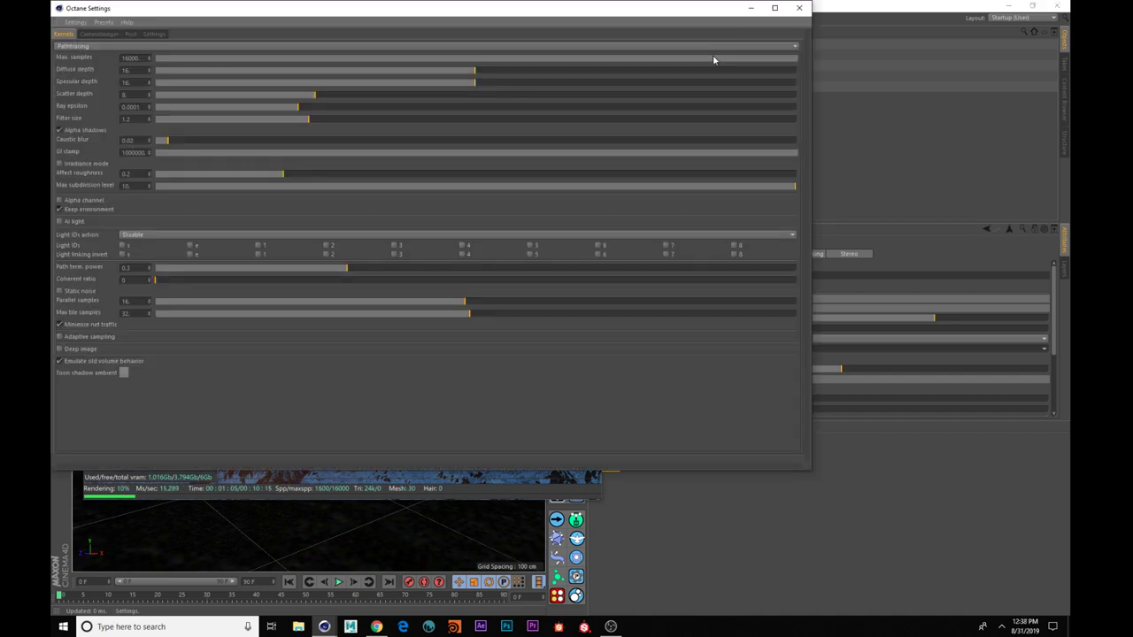
- Set the Pathtracing kernel to 3709 max samples with AI light and adaptive sampling enabled, and enlarge the Live Viewer window
{"action": "left_click_drag", "start_coordinate": [713, 58], "coordinate": [700, 59]}
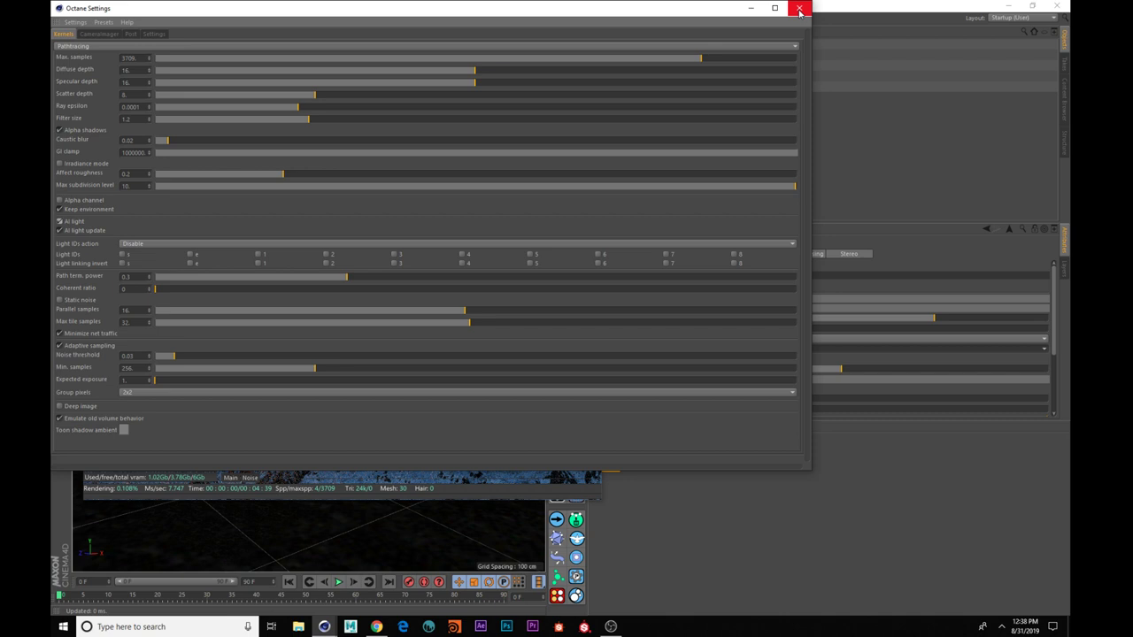
{"action": "left_click", "coordinate": [799, 9]}
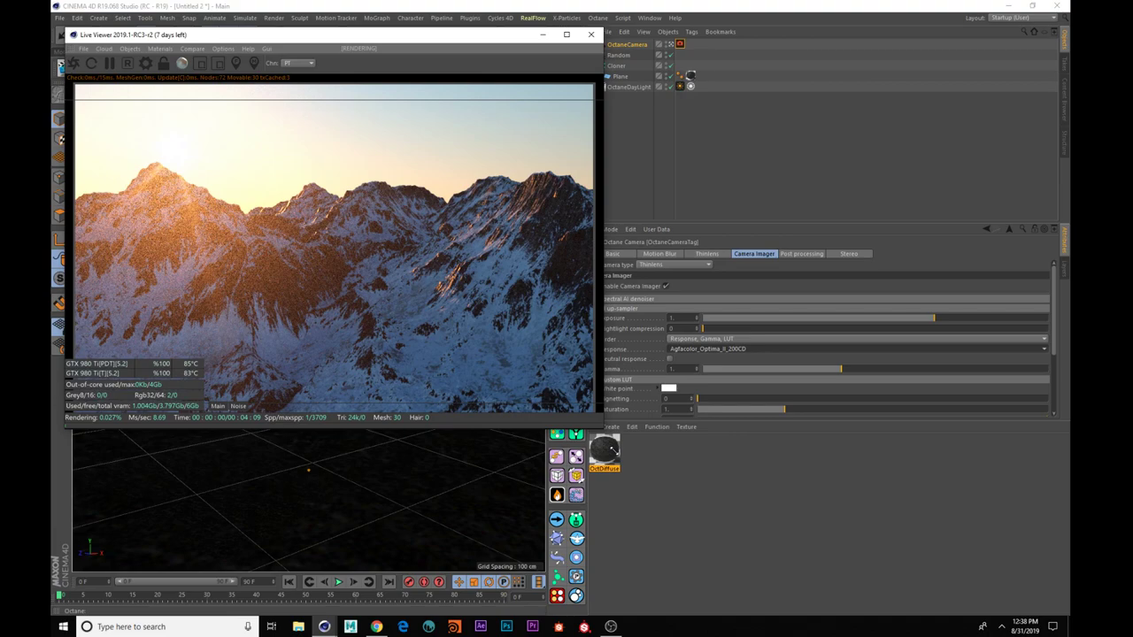
{"action": "left_click_drag", "start_coordinate": [603, 427], "coordinate": [784, 501]}
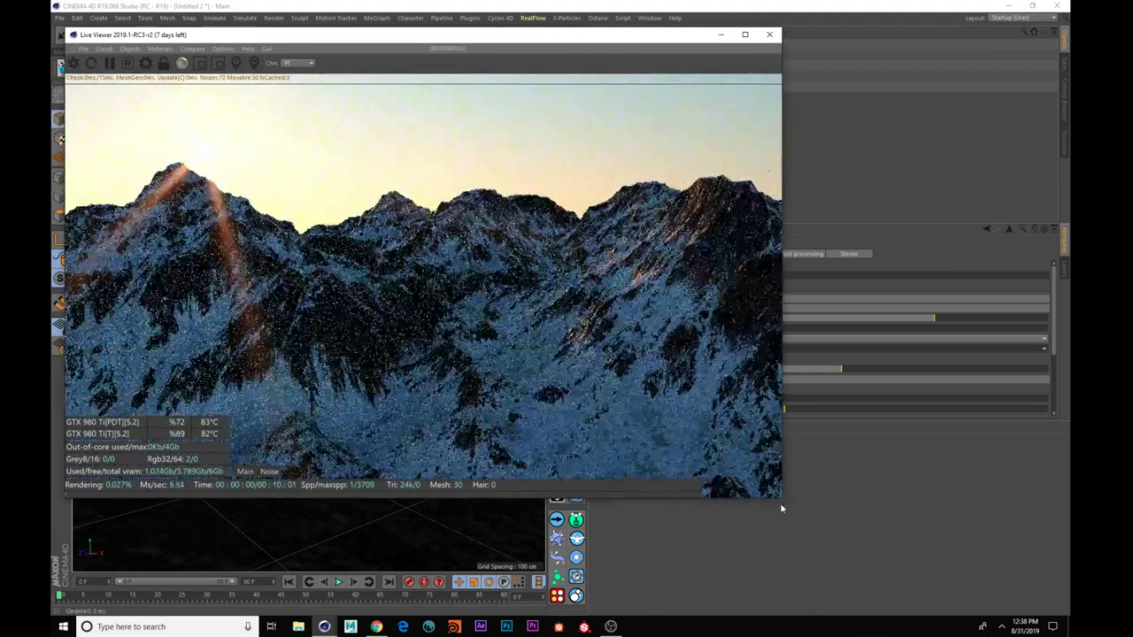